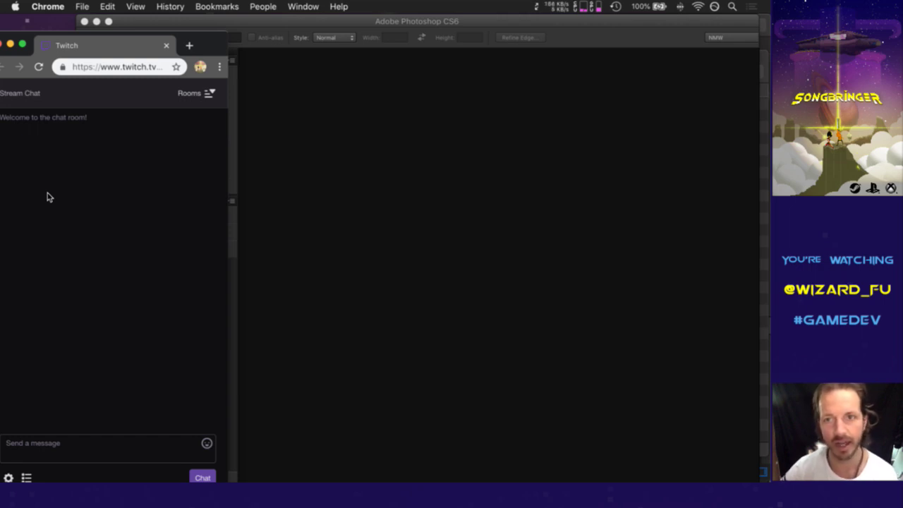
Step: Switch to Finder, close the Gameshow window and view the Songbringer folder in a new window
{"action": "left_click", "coordinate": [344, 159]}
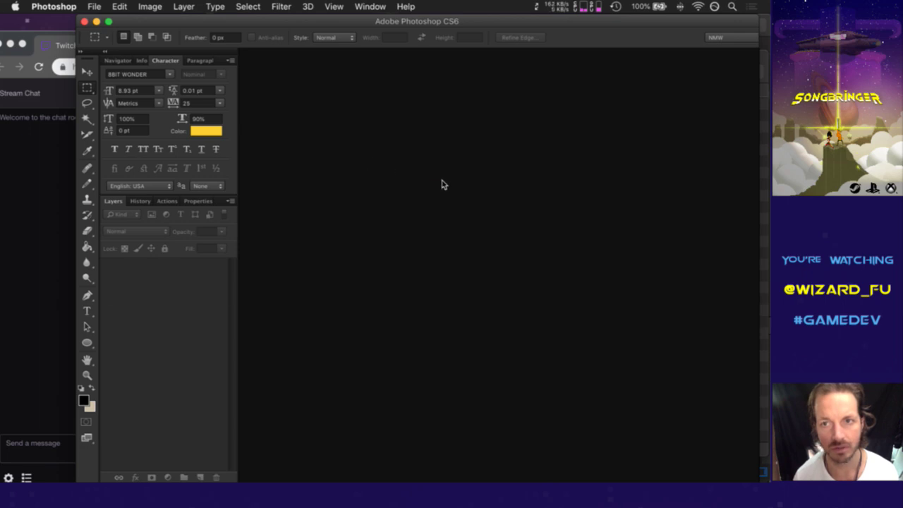
{"action": "key", "text": "super+Tab"}
{"action": "key", "text": "super+Tab"}
{"action": "key", "text": "super+Tab"}
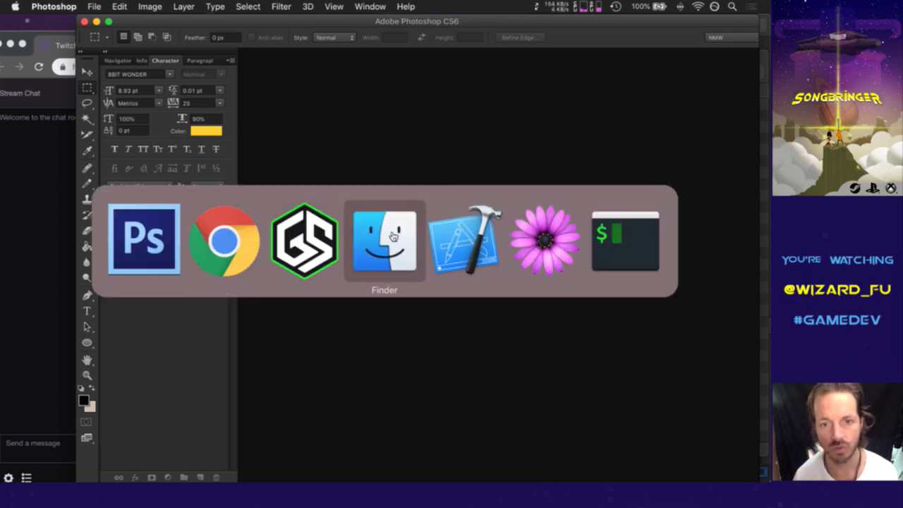
{"action": "left_click", "coordinate": [393, 236]}
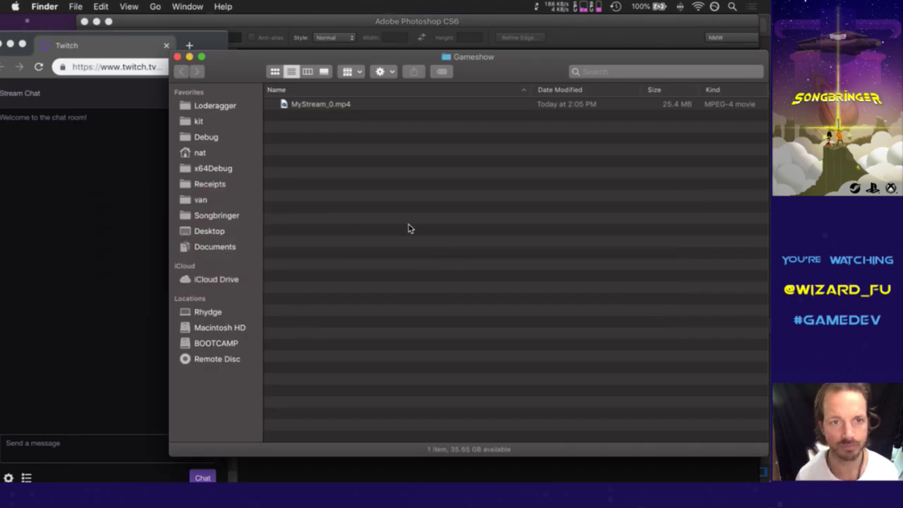
{"action": "key", "text": "super+w"}
{"action": "key", "text": "super+n"}
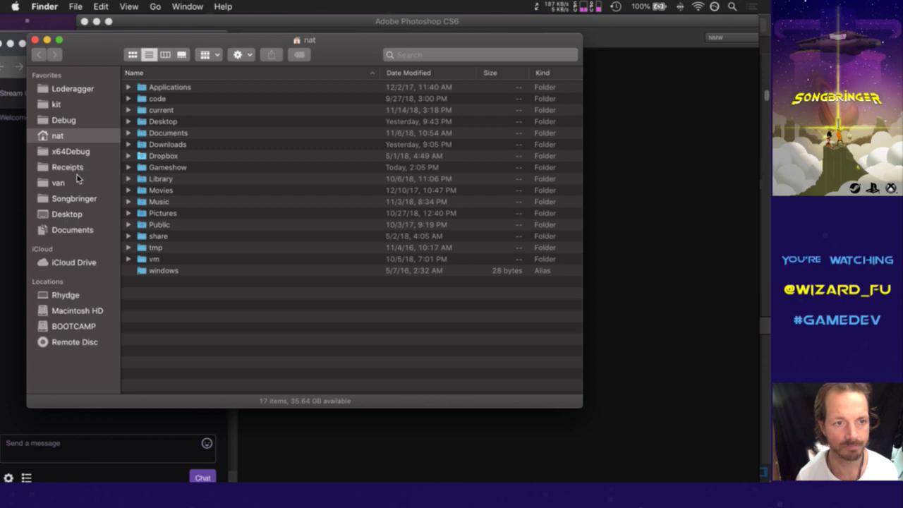
{"action": "left_click", "coordinate": [79, 199]}
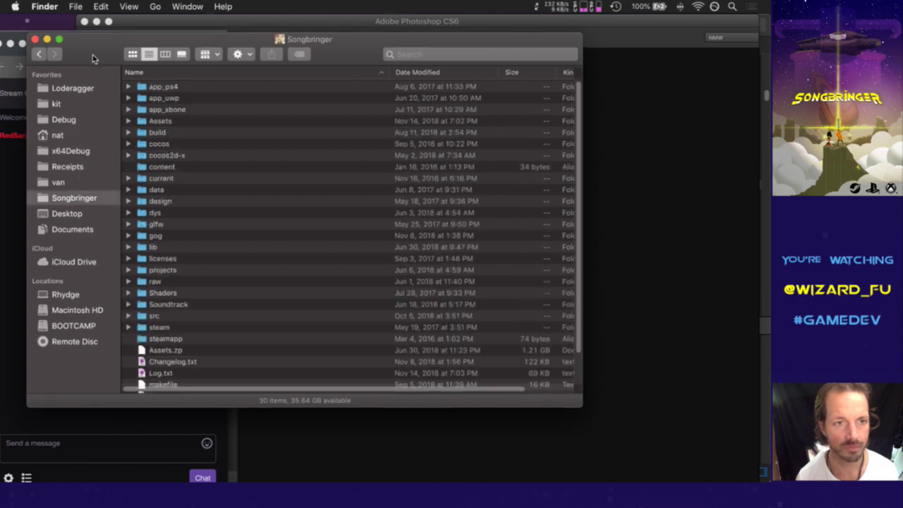
{"action": "left_click_drag", "start_coordinate": [92, 58], "coordinate": [249, 60]}
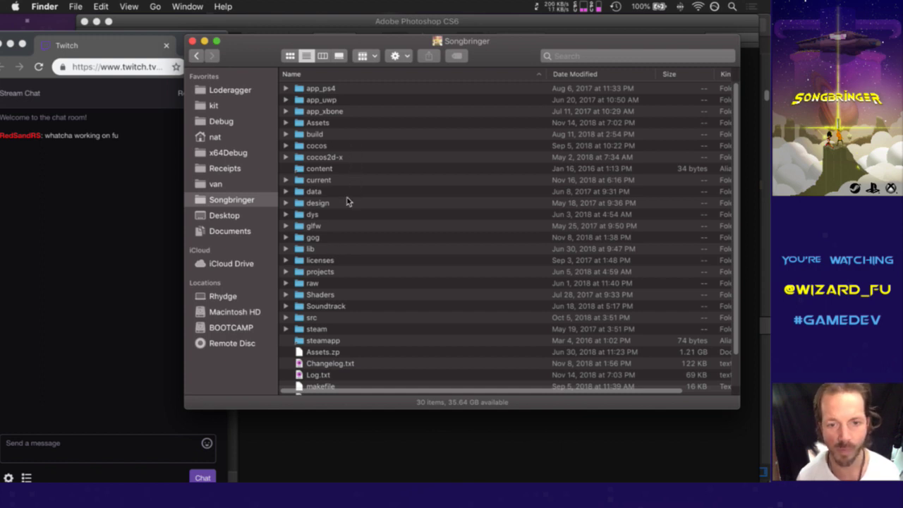
{"action": "key", "text": "super+w"}
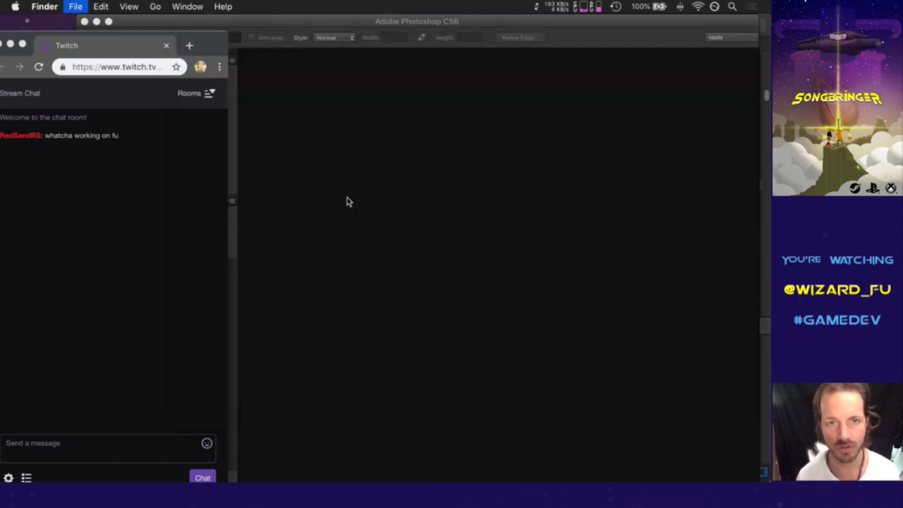
Step: Switch to iTerm2, start the Loderagger build by saving Voxel.cpp, and interrupt that build
{"action": "key", "text": "super+Tab"}
{"action": "left_click", "coordinate": [593, 252]}
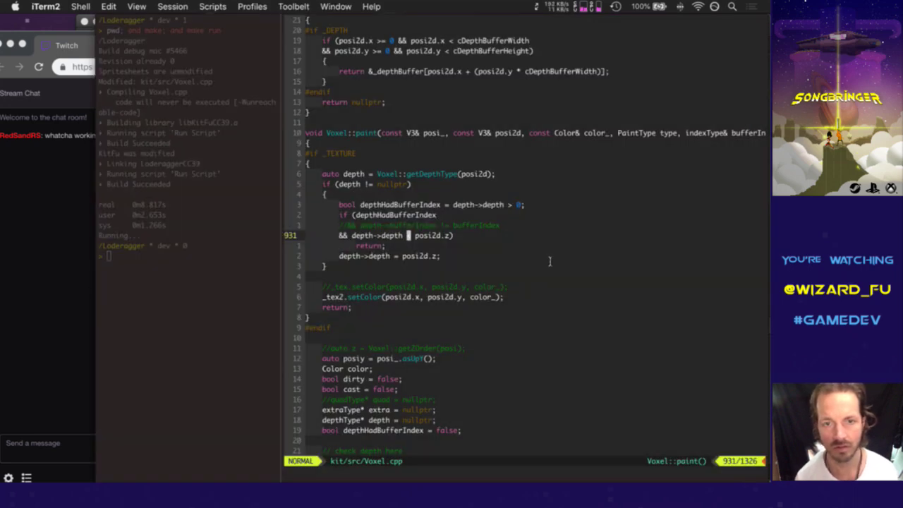
{"action": "type", "text": ":up"}
{"action": "key", "text": "Return"}
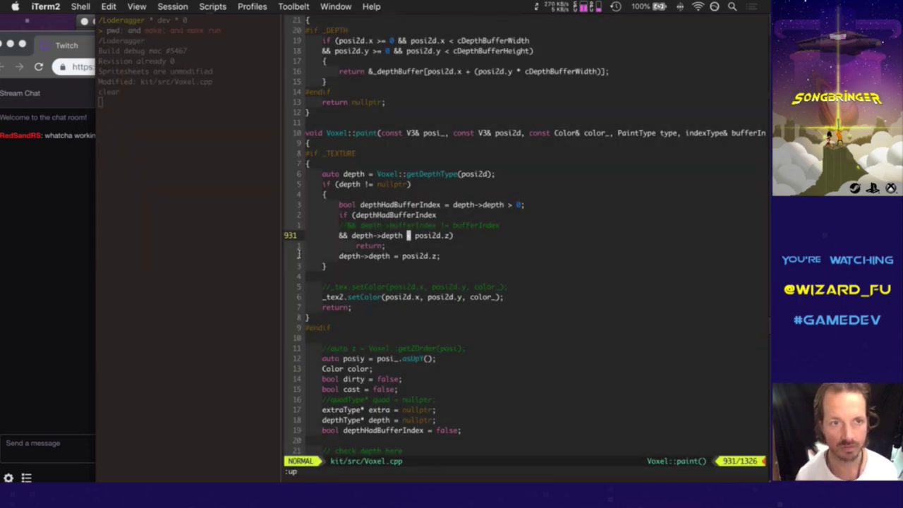
{"action": "left_click", "coordinate": [187, 263]}
{"action": "key", "text": "ctrl+c"}
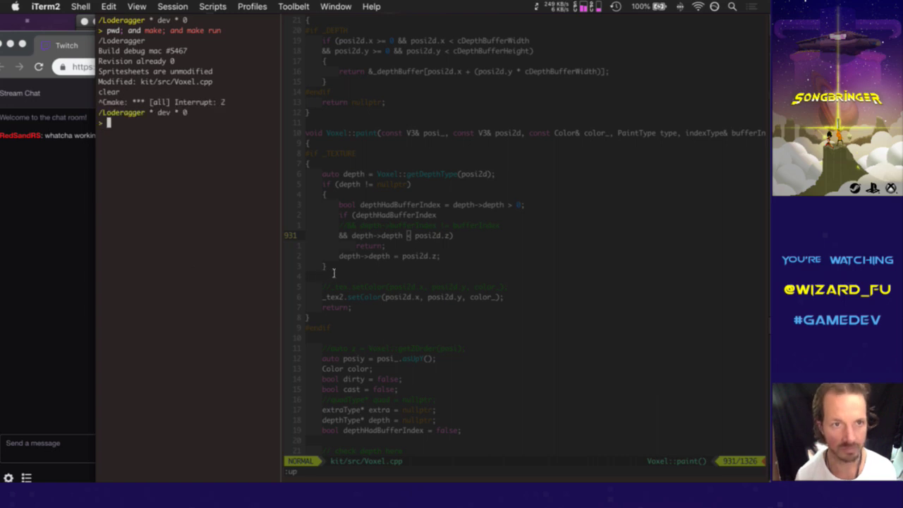
Step: Change the terminal session showing the Loderagger Git status to the /Songbringer/ directory
{"action": "left_click", "coordinate": [393, 265]}
{"action": "key", "text": "super+2"}
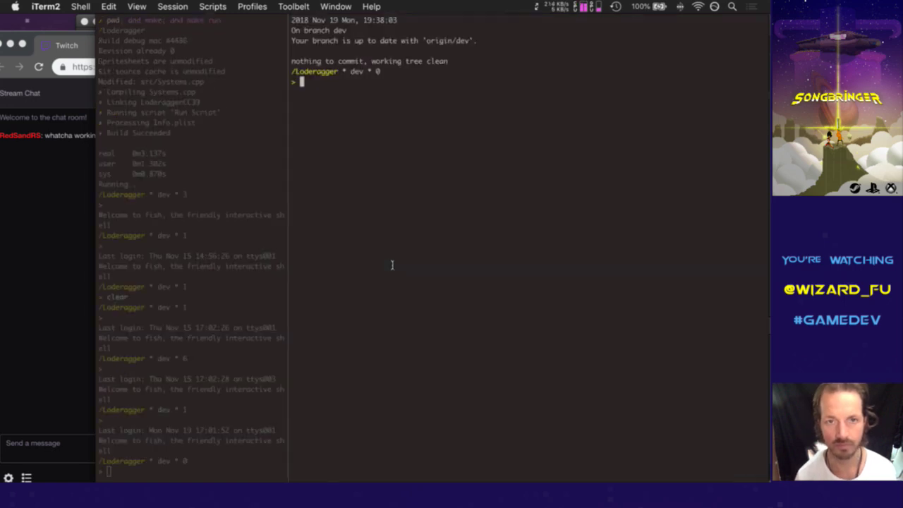
{"action": "type", "text": "cd /Songbringer/"}
{"action": "key", "text": "Return"}
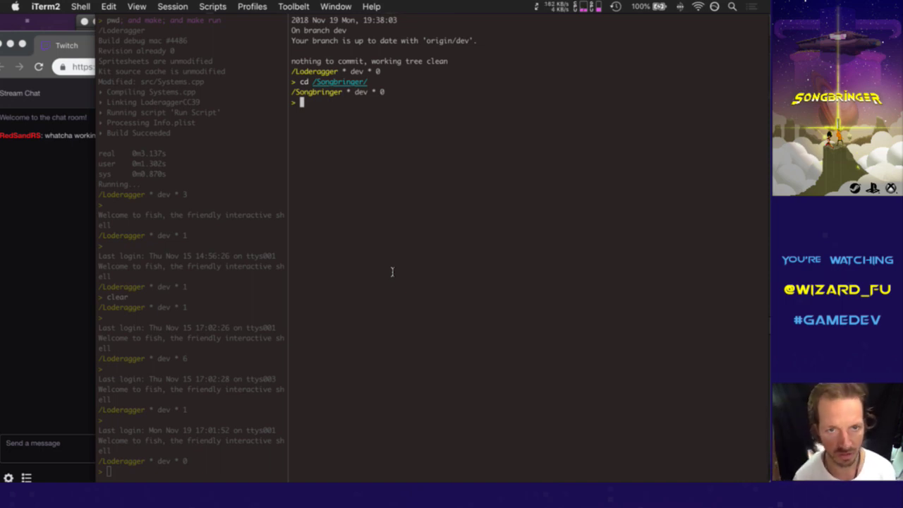
Step: Try to build and run Songbringer with ;up, and quit the game that launches
{"action": "type", "text": ";up"}
{"action": "key", "text": "Return"}
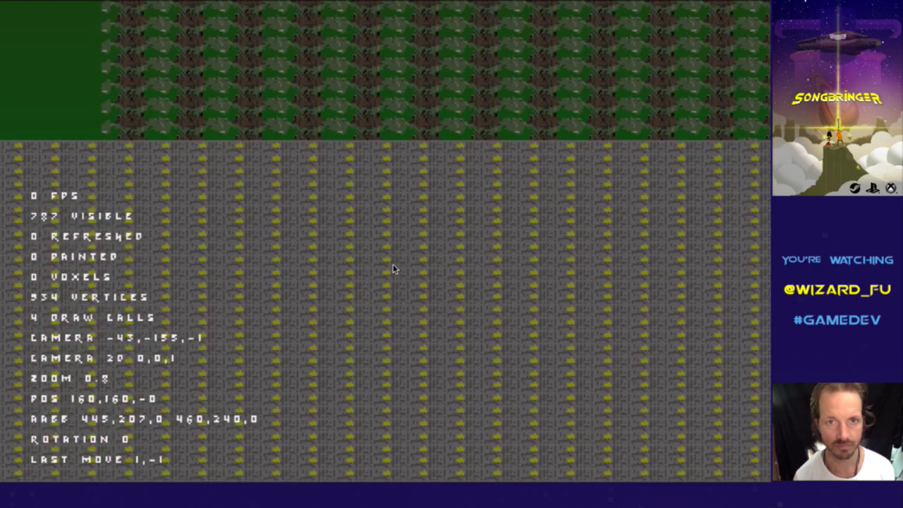
{"action": "key", "text": "Escape"}
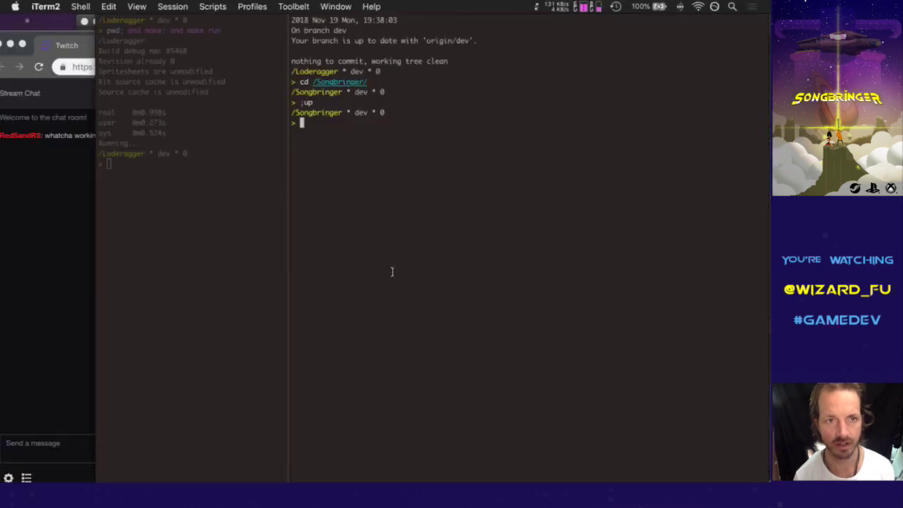
Step: Change the build output terminal pane to the /Songbringer/ directory
{"action": "key", "text": "super+bracketleft"}
{"action": "type", "text": "cd /Songbringer/"}
{"action": "key", "text": "Return"}
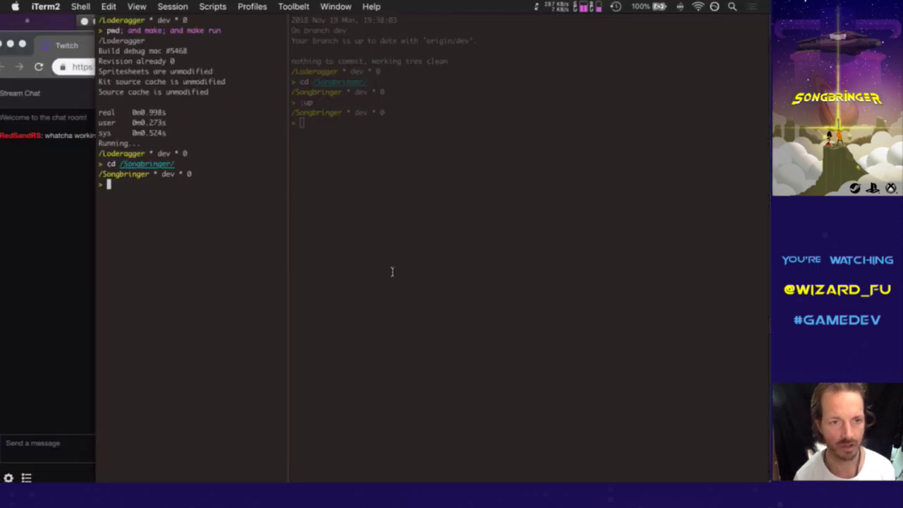
Step: Build and run Songbringer with ;up, reposition its game window slightly and quit the game
{"action": "key", "text": "super+bracketright"}
{"action": "type", "text": ";up"}
{"action": "key", "text": "Return"}
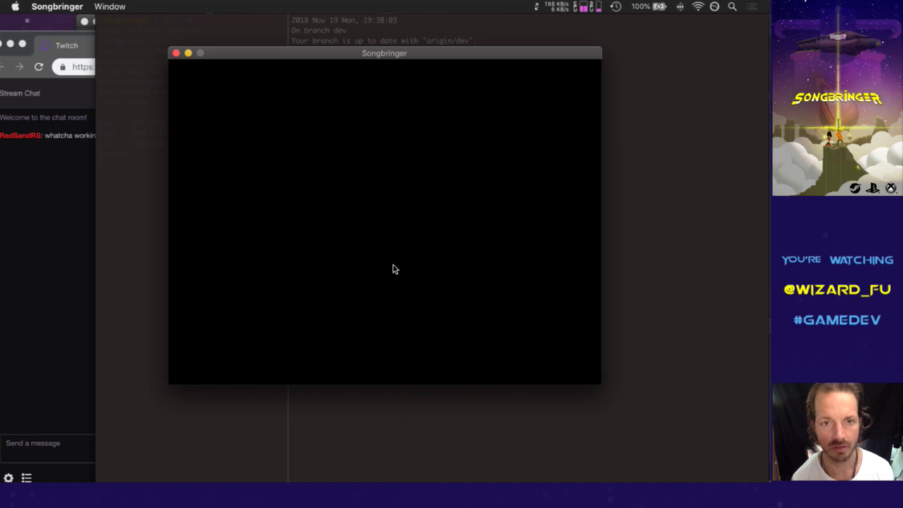
{"action": "left_click_drag", "start_coordinate": [230, 56], "coordinate": [246, 68]}
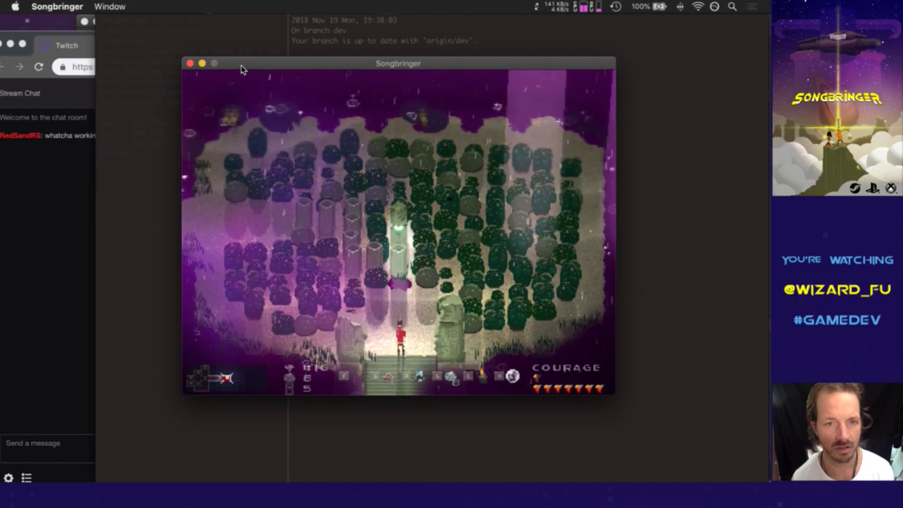
{"action": "key", "text": "super+q"}
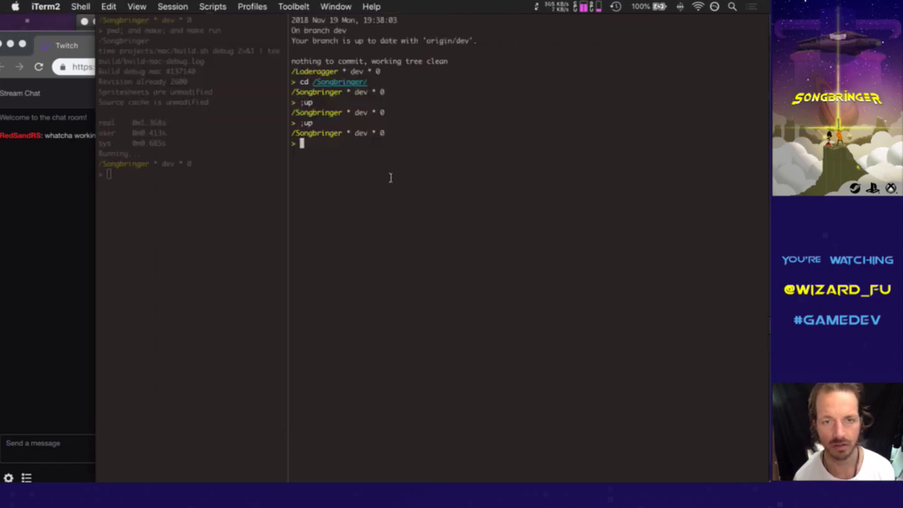
Step: Open Saves.txt from the Songbringer directory in the Vim editor
{"action": "type", "text": "v"}
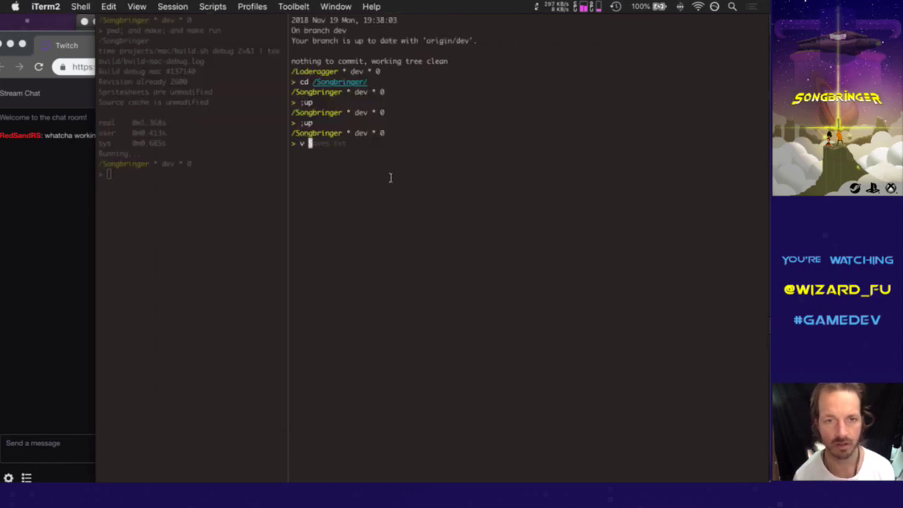
{"action": "key", "text": "Right"}
{"action": "key", "text": "Return"}
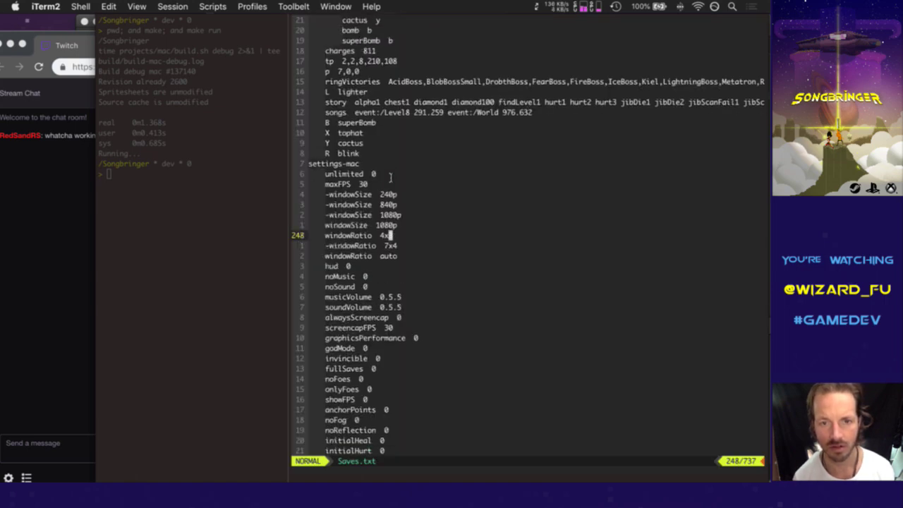
Step: Disable the active windowSize 1080p line under settings-mac by prefixing it with a hyphen, and save Saves.txt
{"action": "key", "text": "k"}
{"action": "key", "text": "h"}
{"action": "key", "text": "h"}
{"action": "key", "text": "h"}
{"action": "key", "text": "h"}
{"action": "key", "text": "h"}
{"action": "key", "text": "h"}
{"action": "key", "text": "h"}
{"action": "key", "text": "h"}
{"action": "key", "text": "h"}
{"action": "key", "text": "h"}
{"action": "key", "text": "h"}
{"action": "key", "text": "h"}
{"action": "key", "text": "h"}
{"action": "key", "text": "h"}
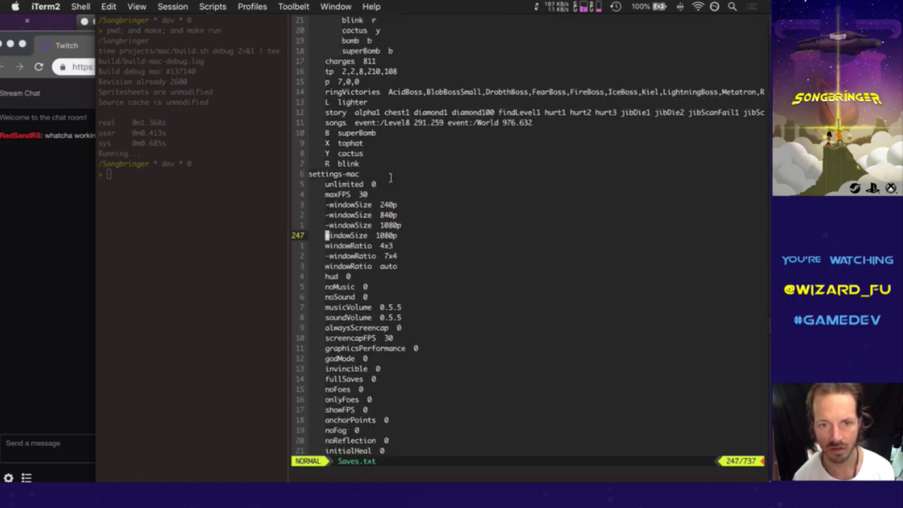
{"action": "type", "text": "i-"}
{"action": "key", "text": "Escape"}
{"action": "type", "text": ":w"}
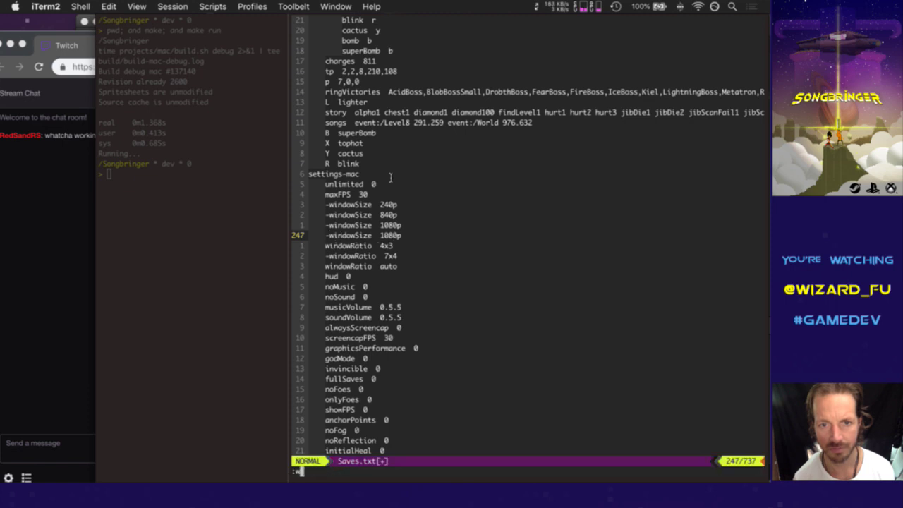
{"action": "key", "text": "Return"}
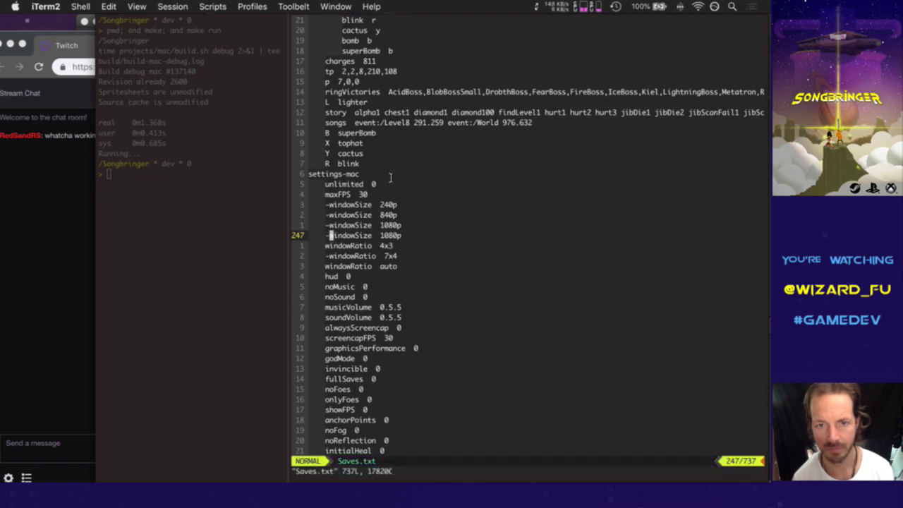
Step: Rebuild and run Songbringer full screen, capture a screenshot of the game scene and return to iTerm2
{"action": "key", "text": "F5"}
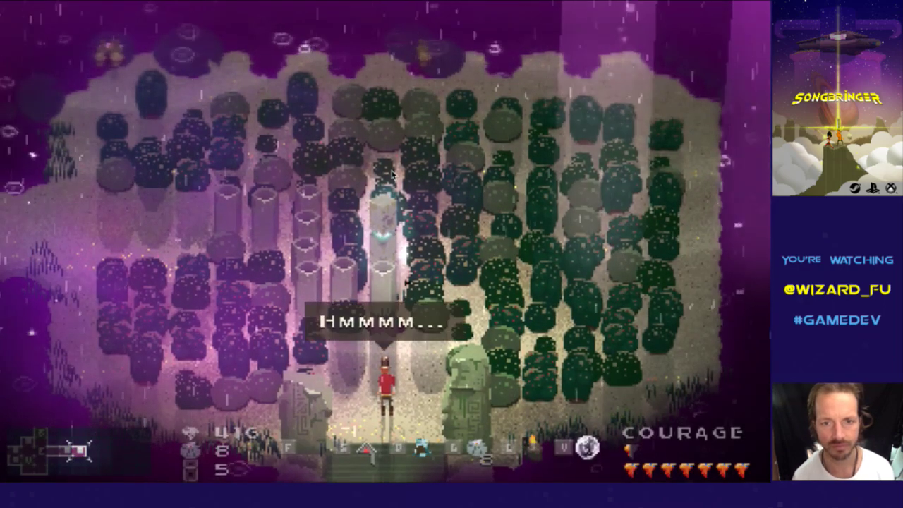
{"action": "key", "text": "super+Tab"}
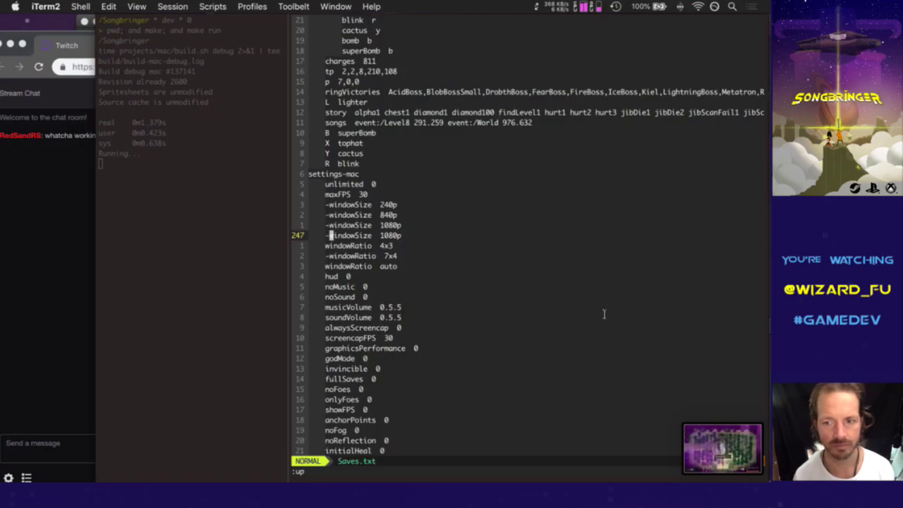
Step: Preview Screenflick Movie.gif from the desktop and close the preview
{"action": "key", "text": "F11"}
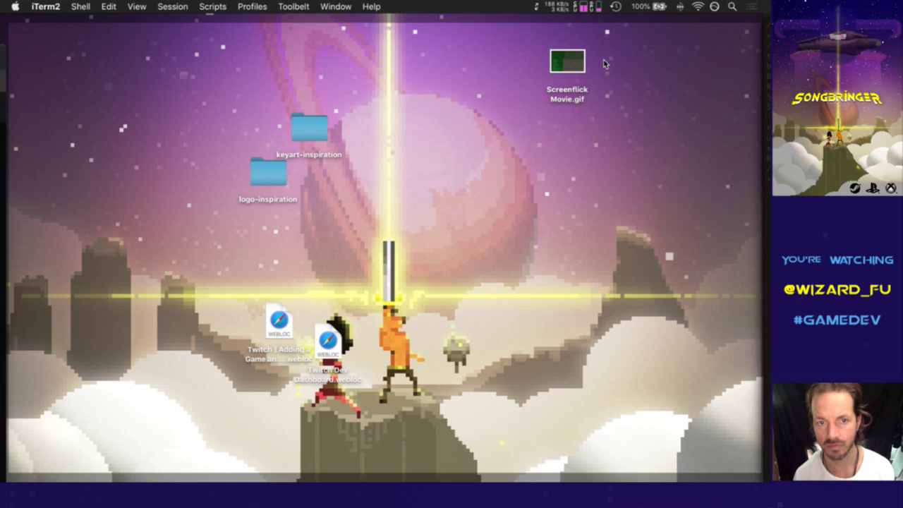
{"action": "left_click", "coordinate": [568, 64]}
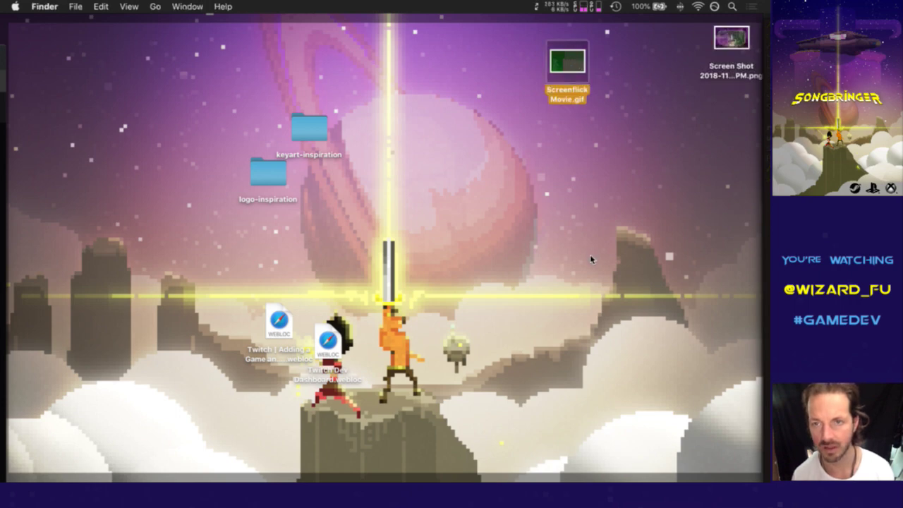
{"action": "key", "text": "space"}
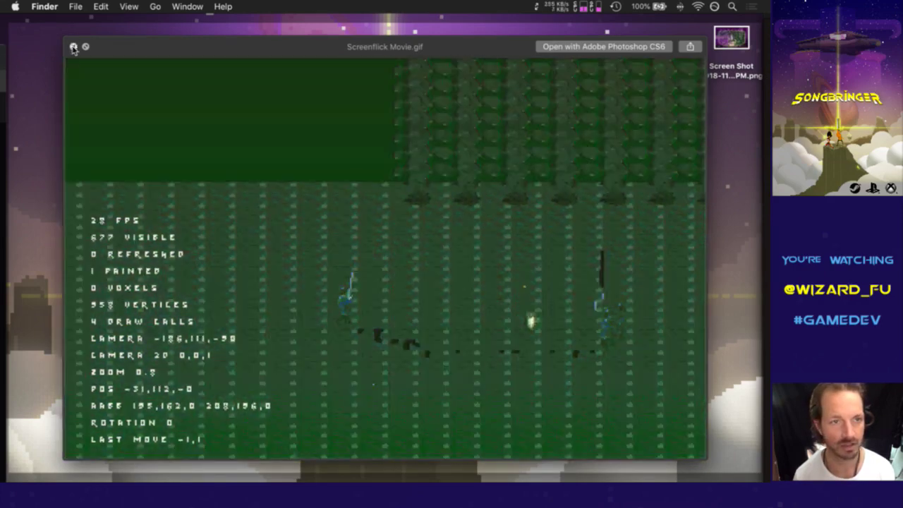
{"action": "left_click", "coordinate": [73, 46]}
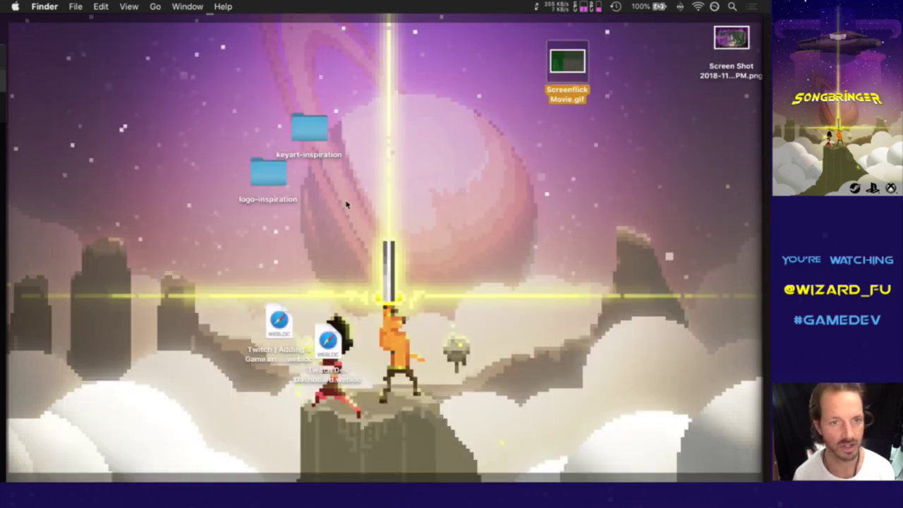
Step: Bring back the application windows and read the new messages in the Twitch stream chat
{"action": "left_click", "coordinate": [483, 194]}
{"action": "key", "text": "ctrl+Right"}
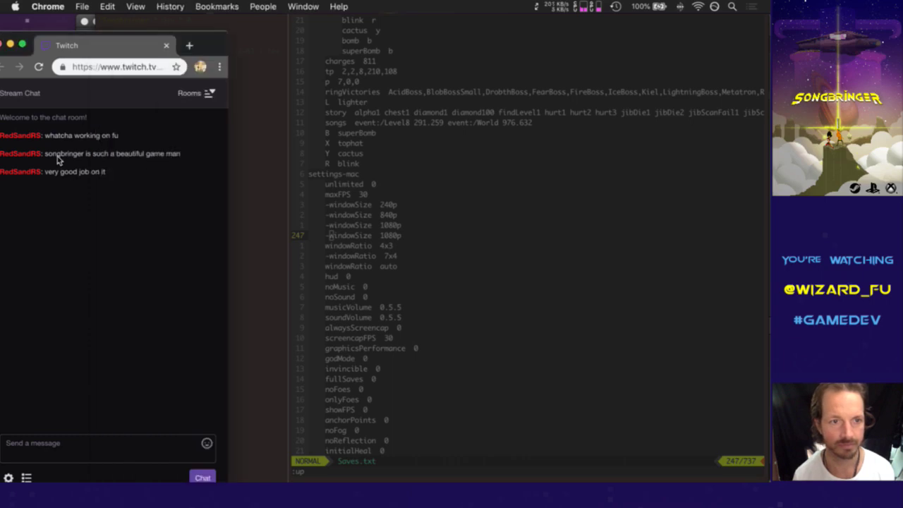
{"action": "left_click_drag", "start_coordinate": [60, 155], "coordinate": [105, 186]}
{"action": "left_click", "coordinate": [148, 219]}
Step: Open the new Songbringer screenshot from the desktop in Photoshop
{"action": "key", "text": "ctrl+Left"}
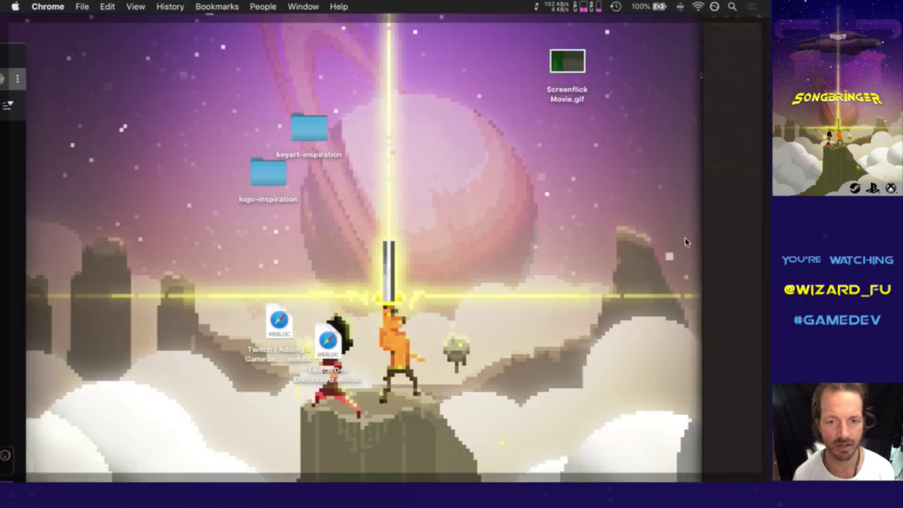
{"action": "left_click", "coordinate": [729, 38]}
{"action": "double_click", "coordinate": [723, 37]}
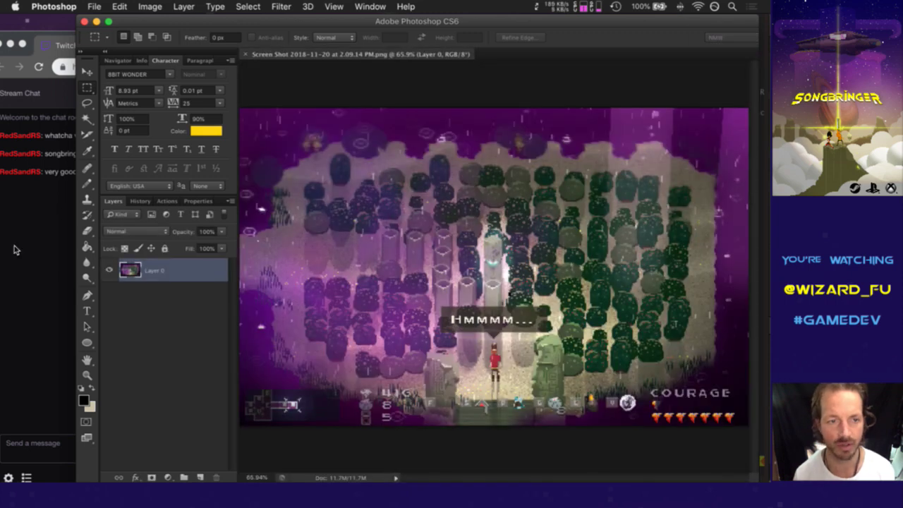
Step: Check the Twitch stream chat, return to Photoshop and review the screenshot's canvas size without changing it
{"action": "left_click", "coordinate": [45, 221]}
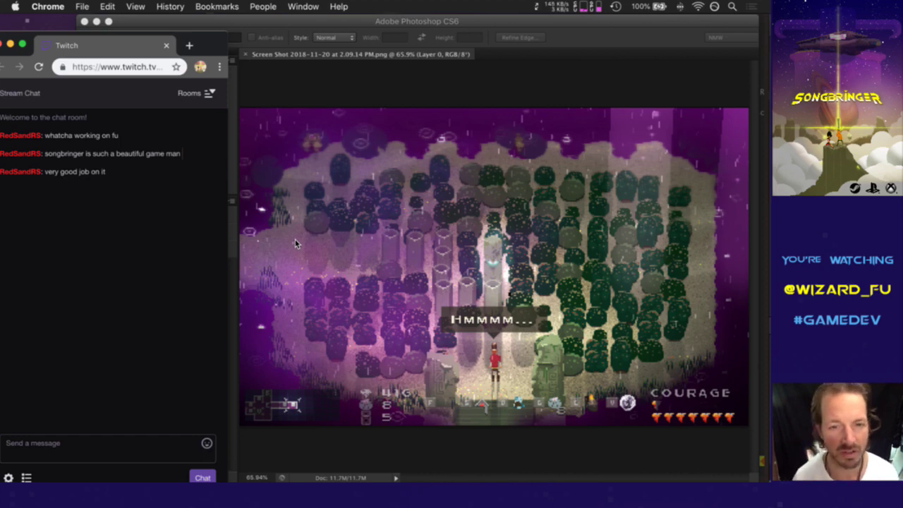
{"action": "left_click", "coordinate": [395, 76]}
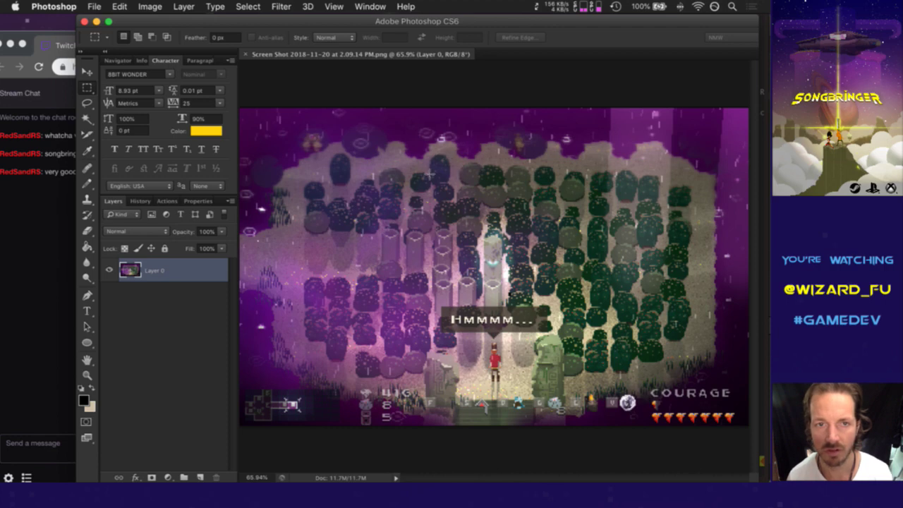
{"action": "key", "text": "super+alt+c"}
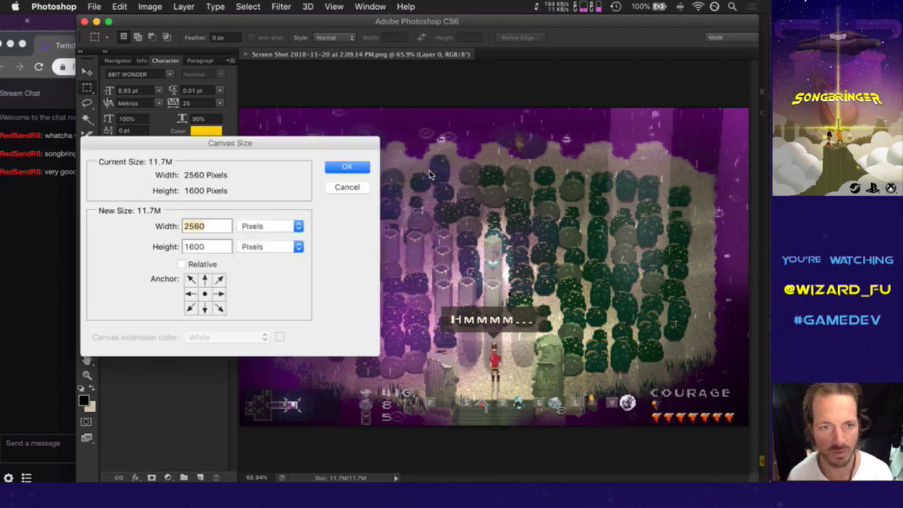
{"action": "key", "text": "Escape"}
Step: Resize the screenshot to 420 pixels wide with constrained proportions and Nearest Neighbor resampling
{"action": "key", "text": "super+alt+i"}
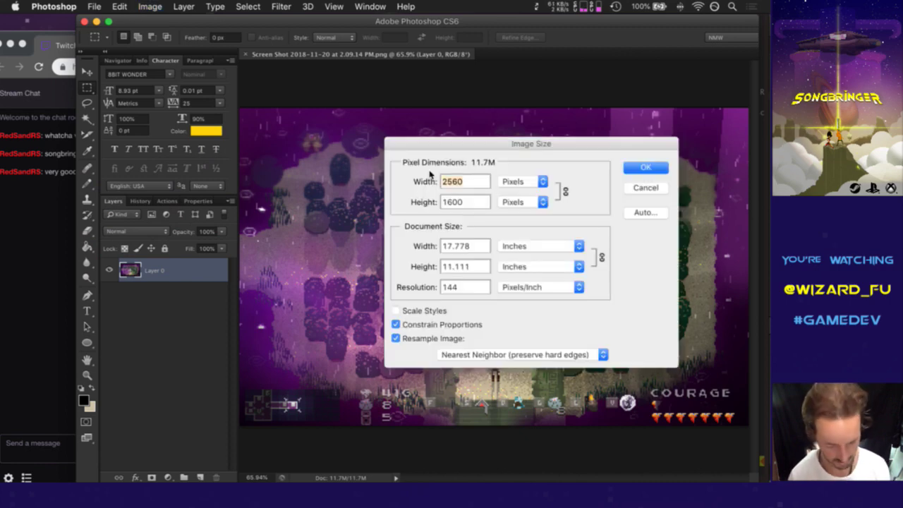
{"action": "type", "text": "42"}
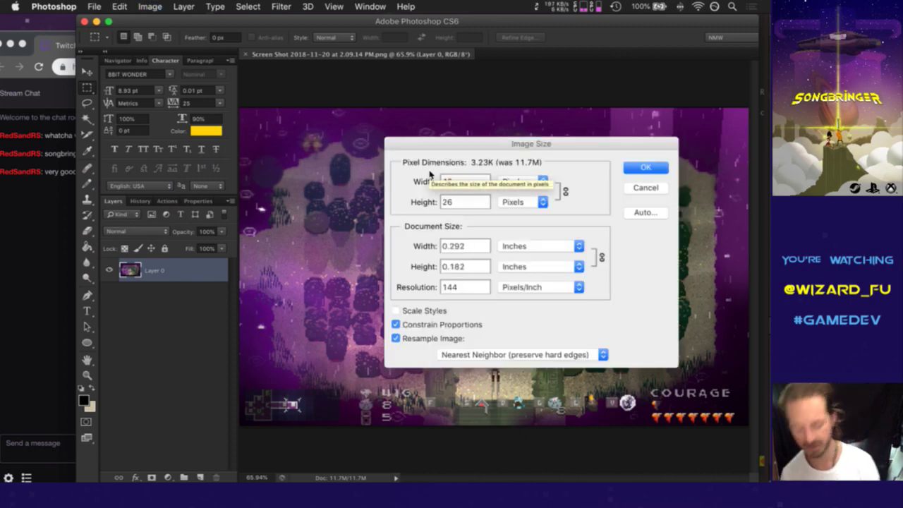
{"action": "type", "text": "0"}
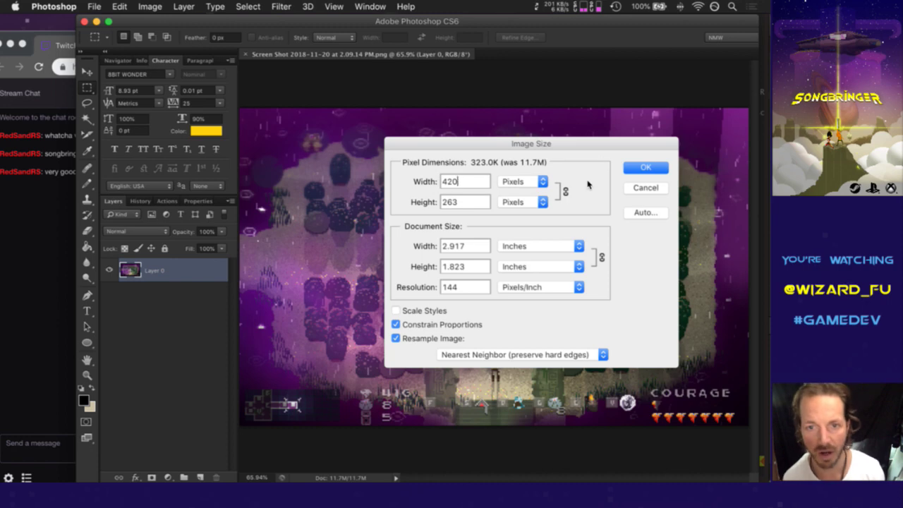
{"action": "left_click", "coordinate": [638, 171]}
{"action": "key", "text": "super+plus"}
{"action": "key", "text": "super+plus"}
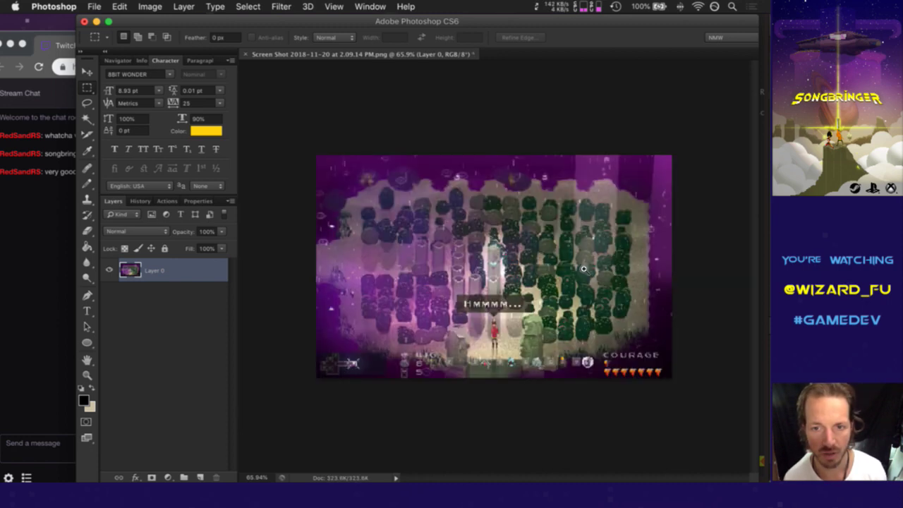
{"action": "key", "text": "super+plus"}
{"action": "key", "text": "super+plus"}
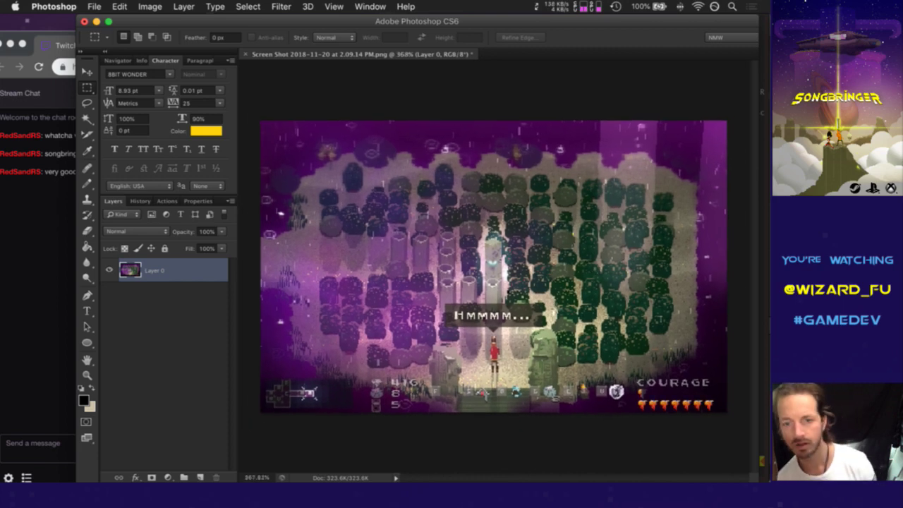
Step: Select the whole screenshot and begin a new transparent document, entering a width of 4096 pixels
{"action": "key", "text": "super+a"}
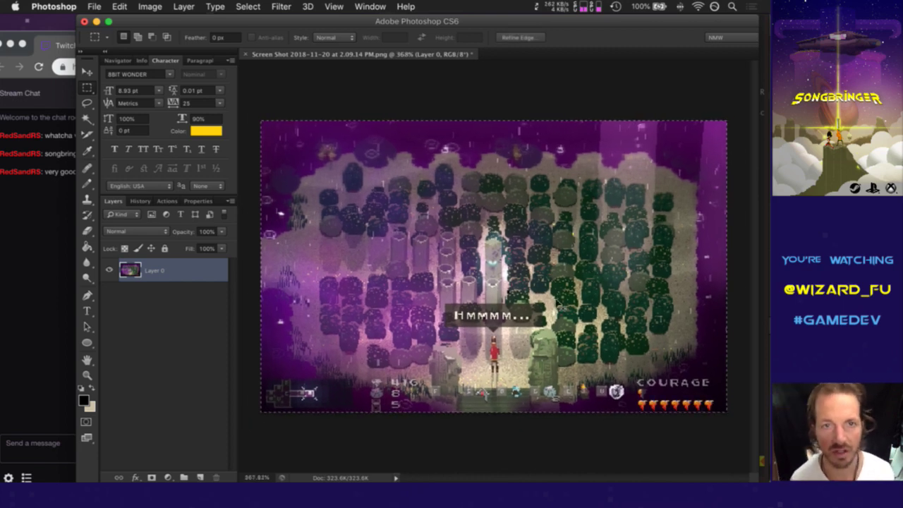
{"action": "key", "text": "super+n"}
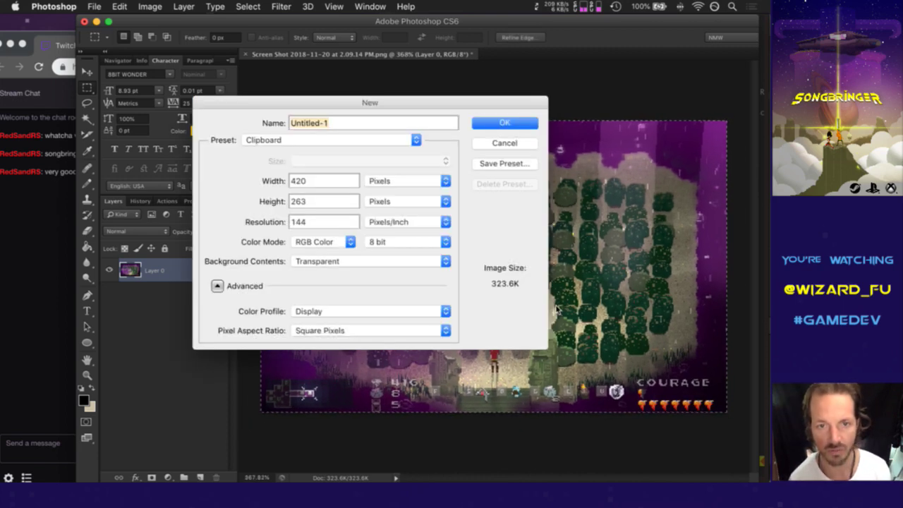
{"action": "key", "text": "Tab"}
{"action": "type", "text": "4096"}
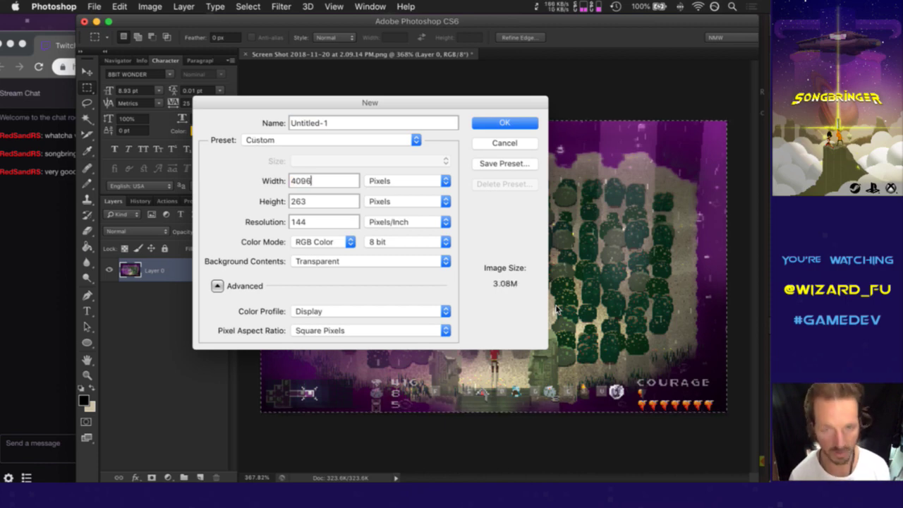
{"action": "key", "text": "Tab"}
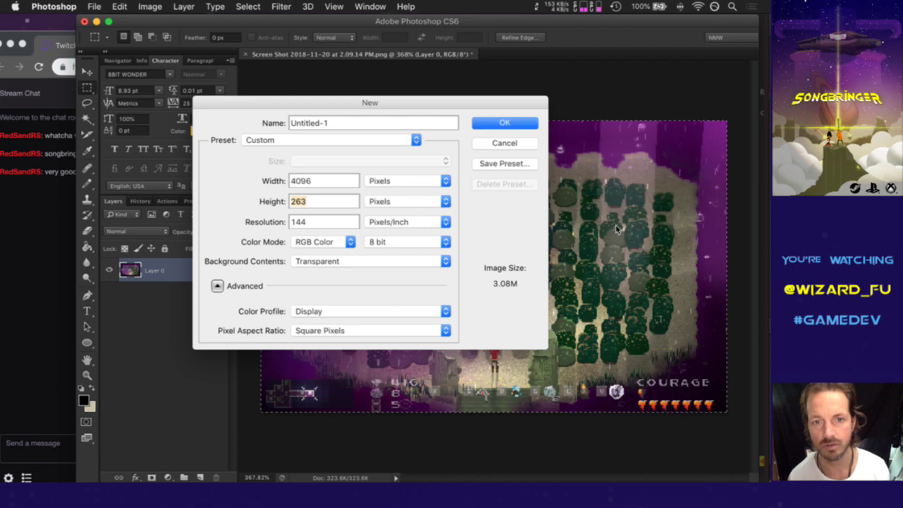
Step: Multiply 420 by 8 in Calculator
{"action": "key", "text": "F4"}
{"action": "left_click", "coordinate": [761, 82]}
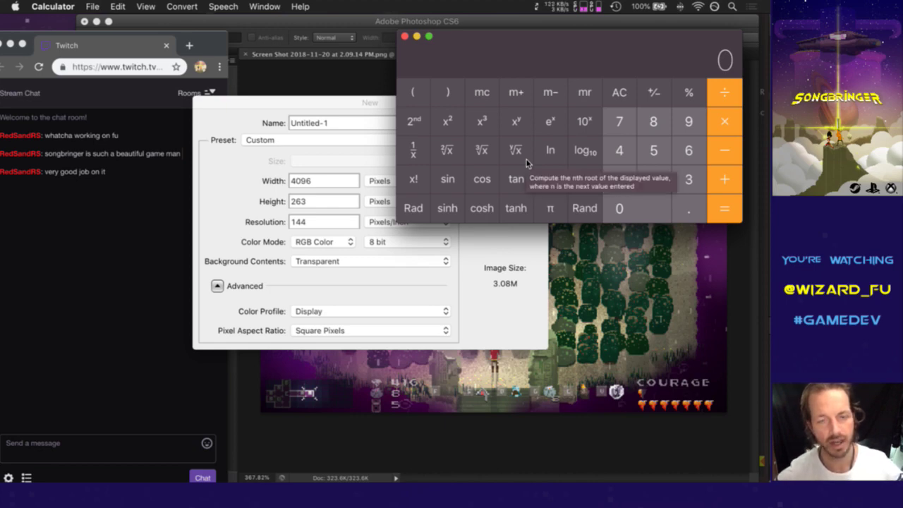
{"action": "left_click", "coordinate": [620, 150]}
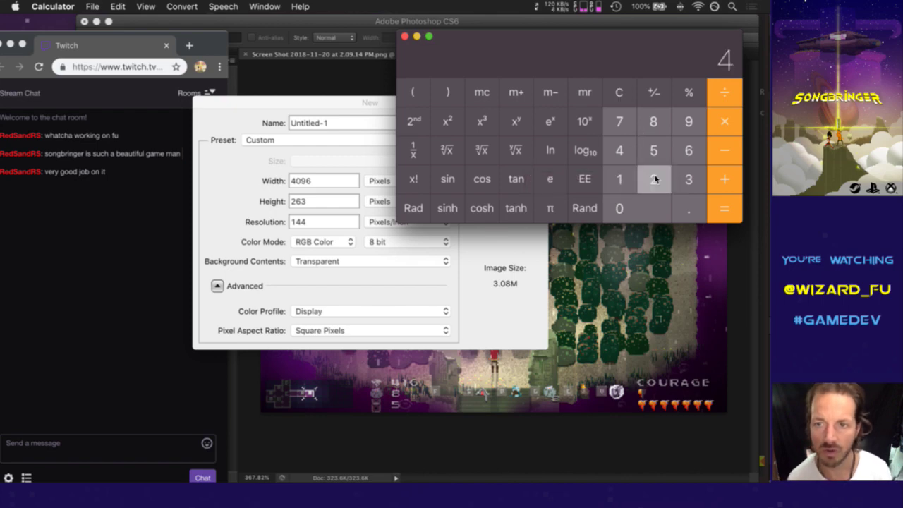
{"action": "left_click", "coordinate": [653, 179]}
{"action": "left_click", "coordinate": [638, 208]}
{"action": "left_click", "coordinate": [722, 113]}
{"action": "left_click", "coordinate": [665, 117]}
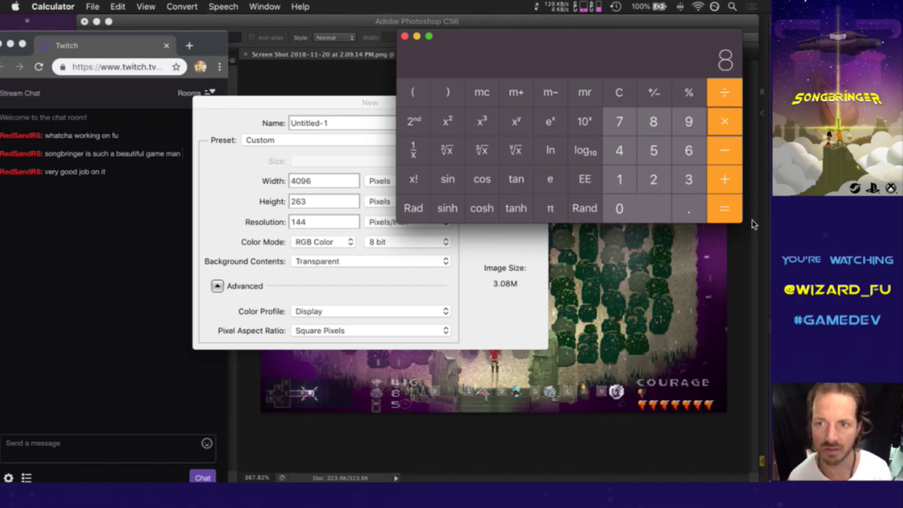
{"action": "left_click", "coordinate": [719, 207]}
Step: Back in Photoshop, set the new document's width to 3360 pixels
{"action": "left_click", "coordinate": [373, 120]}
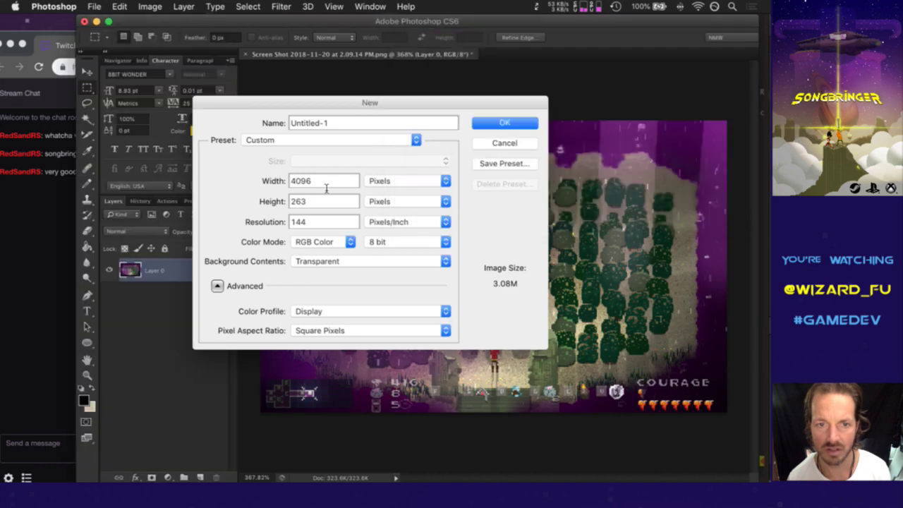
{"action": "left_click_drag", "start_coordinate": [326, 185], "coordinate": [251, 185]}
{"action": "type", "text": "3360"}
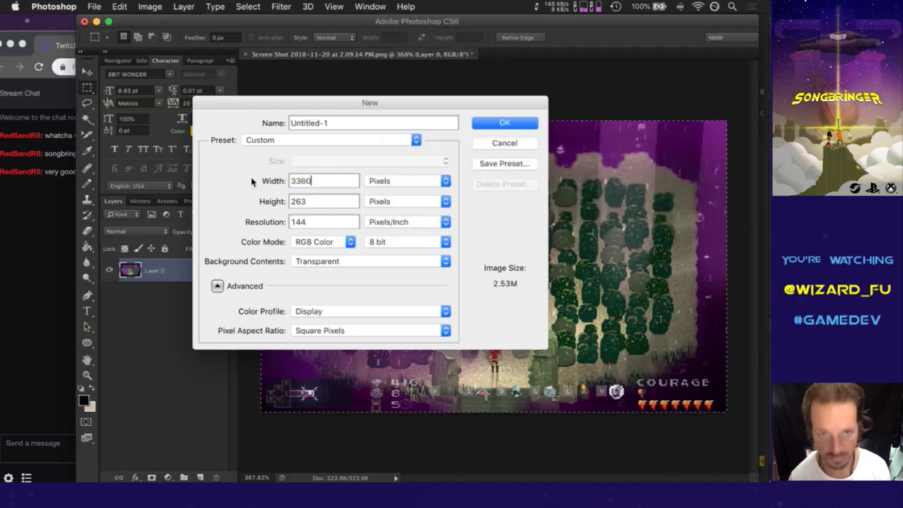
{"action": "key", "text": "Tab"}
Step: Switch to Calculator and multiply the 263-pixel height by 8
{"action": "key", "text": "super+Tab"}
{"action": "left_click", "coordinate": [184, 240]}
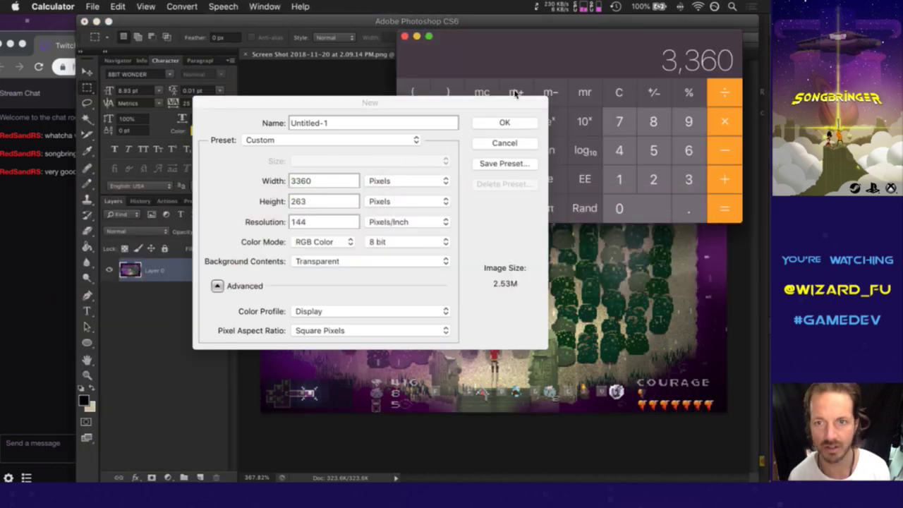
{"action": "double_click", "coordinate": [625, 116]}
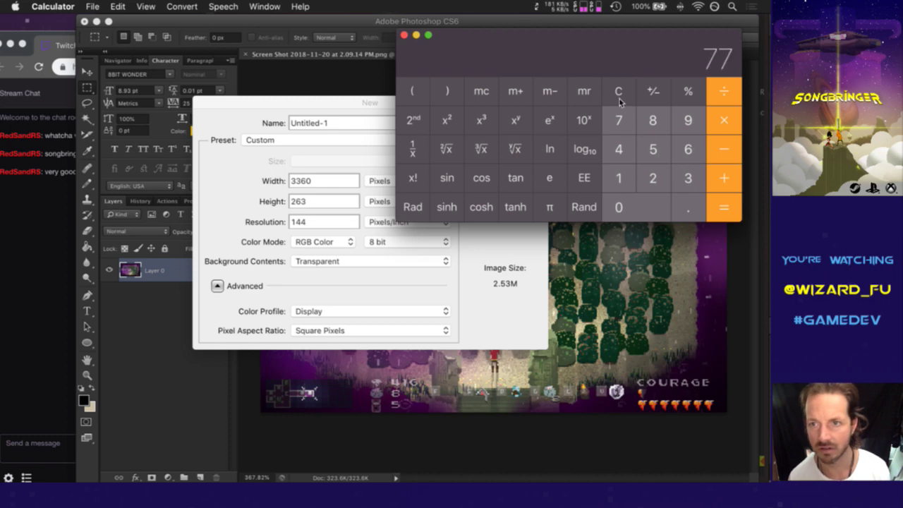
{"action": "left_click", "coordinate": [618, 91]}
{"action": "left_click", "coordinate": [653, 177]}
{"action": "left_click", "coordinate": [688, 149]}
{"action": "left_click", "coordinate": [688, 180]}
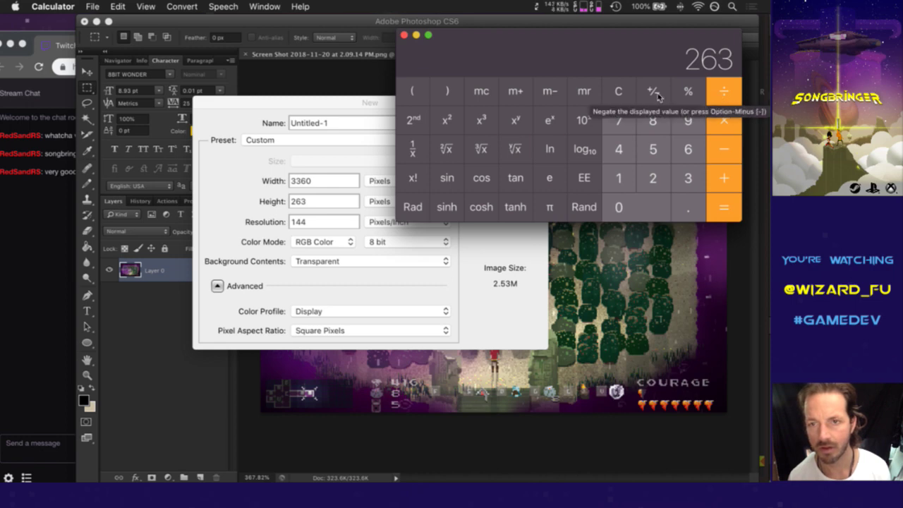
{"action": "left_click", "coordinate": [721, 120]}
{"action": "left_click", "coordinate": [654, 121]}
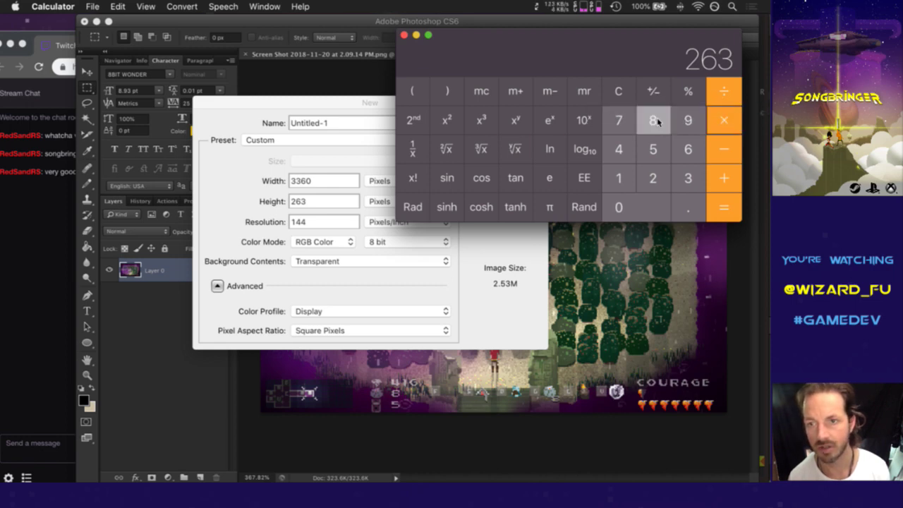
{"action": "left_click", "coordinate": [721, 206]}
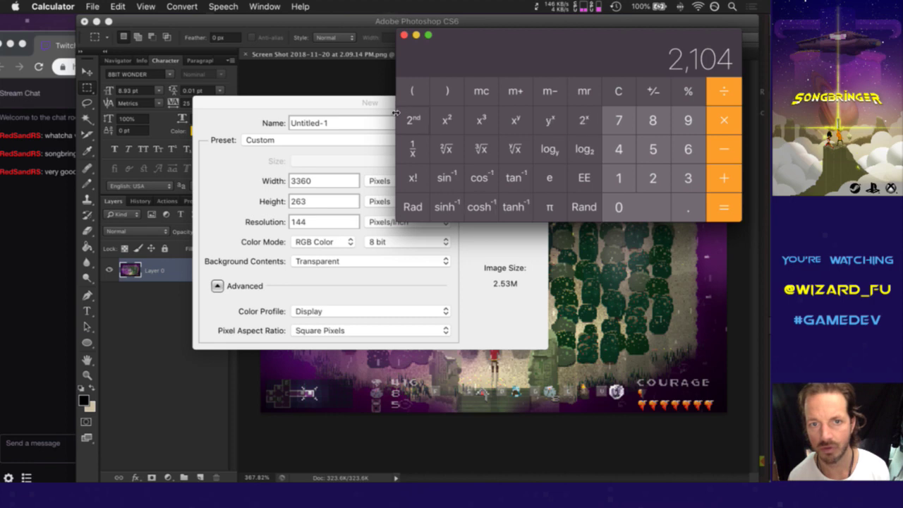
Step: Return to Photoshop, set the new document's height to 2104 pixels and create it
{"action": "left_click", "coordinate": [393, 111]}
{"action": "left_click_drag", "start_coordinate": [333, 201], "coordinate": [267, 203]}
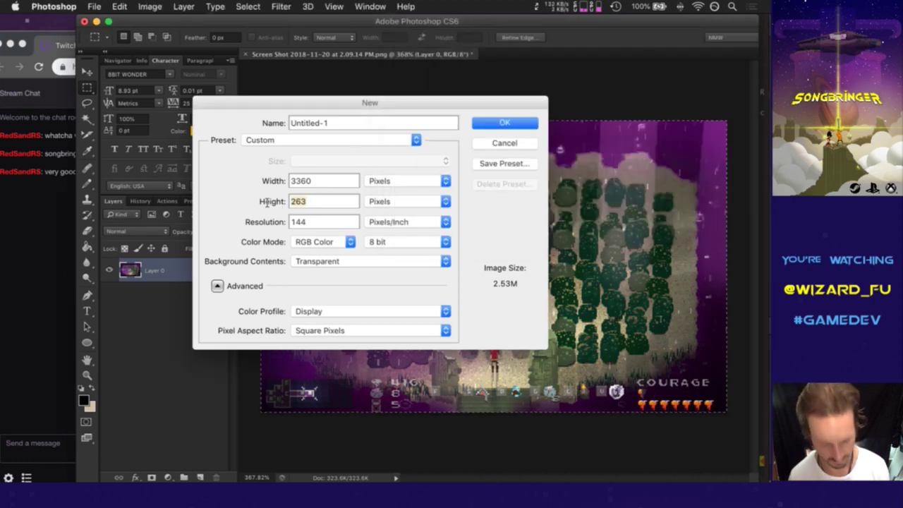
{"action": "type", "text": "2104"}
{"action": "key", "text": "Tab"}
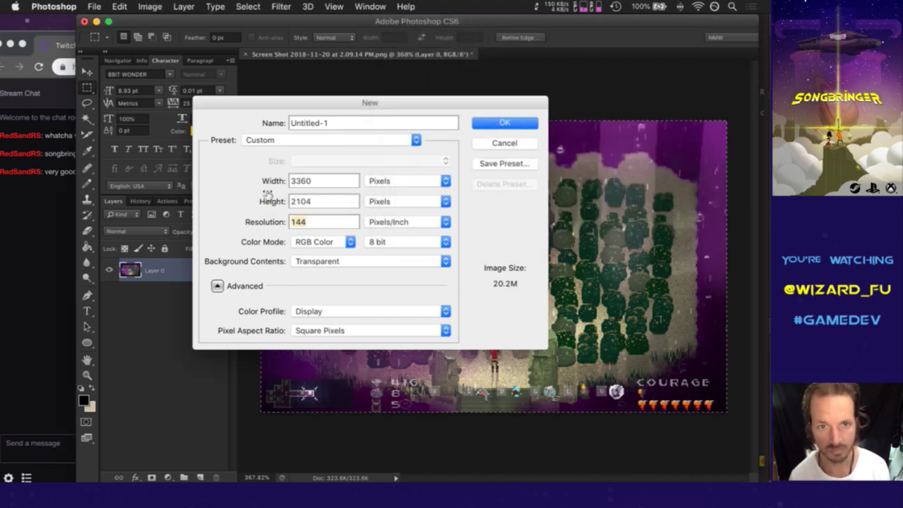
{"action": "left_click", "coordinate": [499, 123]}
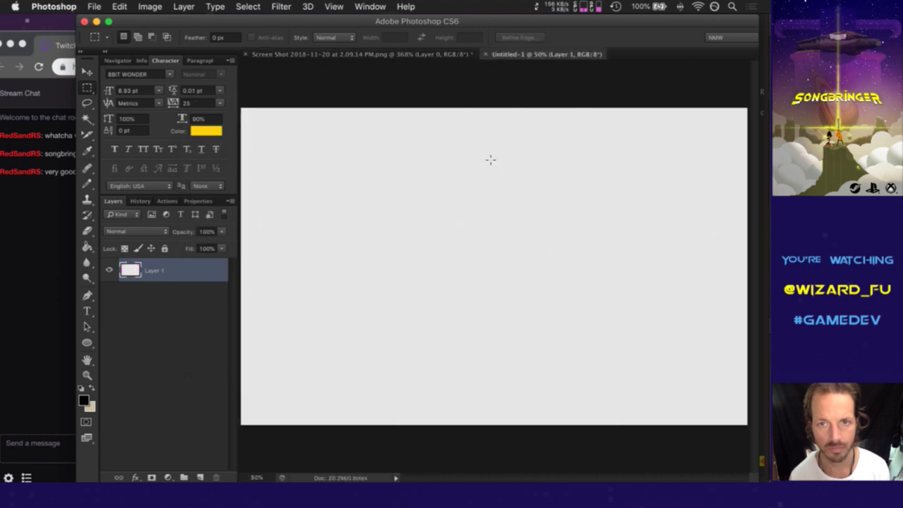
Step: Copy the resized screenshot into the new document and place it in the canvas's bottom-left corner
{"action": "left_click", "coordinate": [358, 54]}
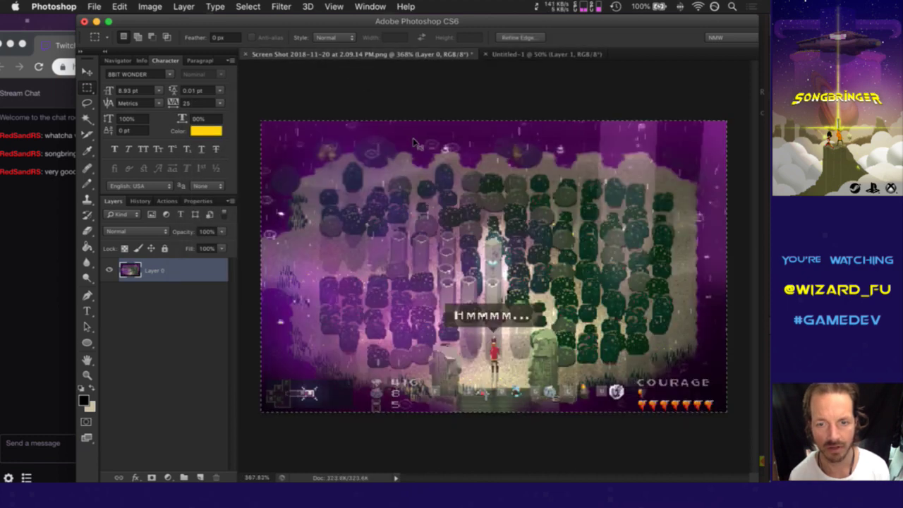
{"action": "key", "text": "super+c"}
{"action": "left_click", "coordinate": [502, 54]}
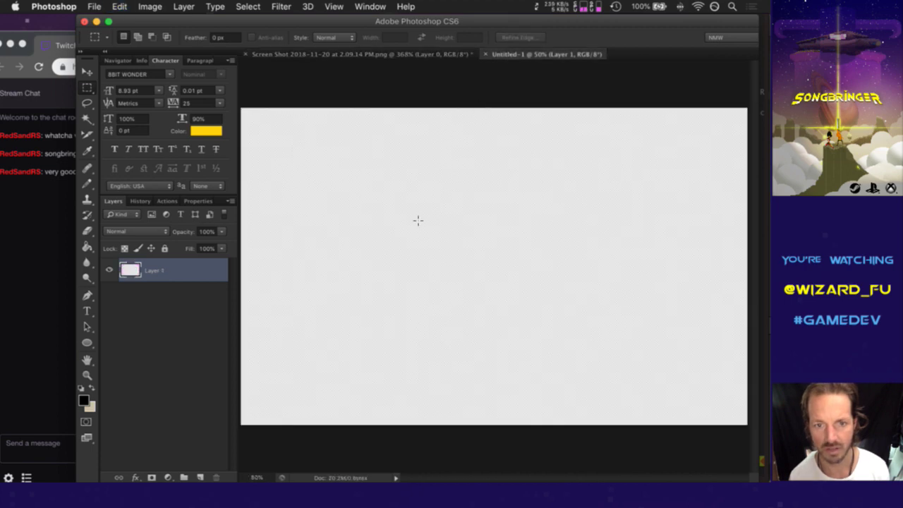
{"action": "key", "text": "super+v"}
{"action": "key", "text": "v"}
{"action": "left_click_drag", "start_coordinate": [518, 257], "coordinate": [297, 395]}
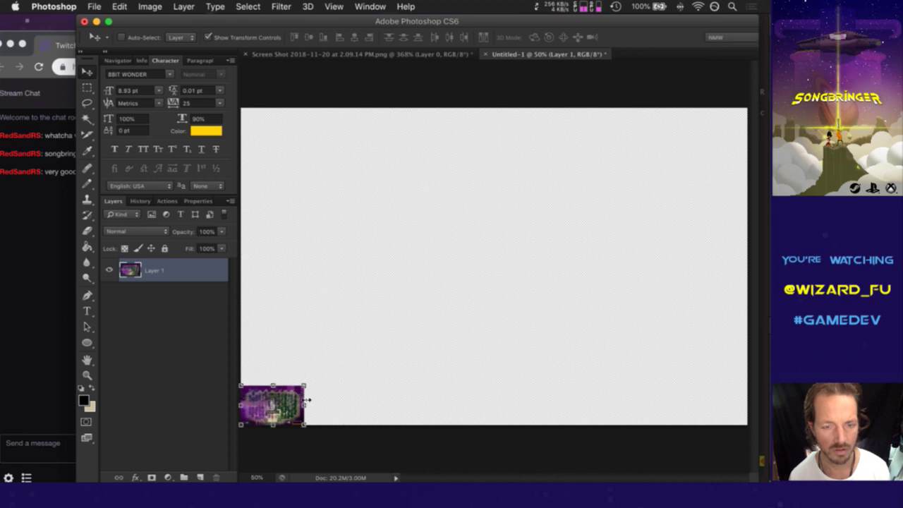
Step: Switch to iTerm2, prefix the "p 6,2,5" line in Saves.txt with a minus sign and save the file
{"action": "key", "text": "super+Tab"}
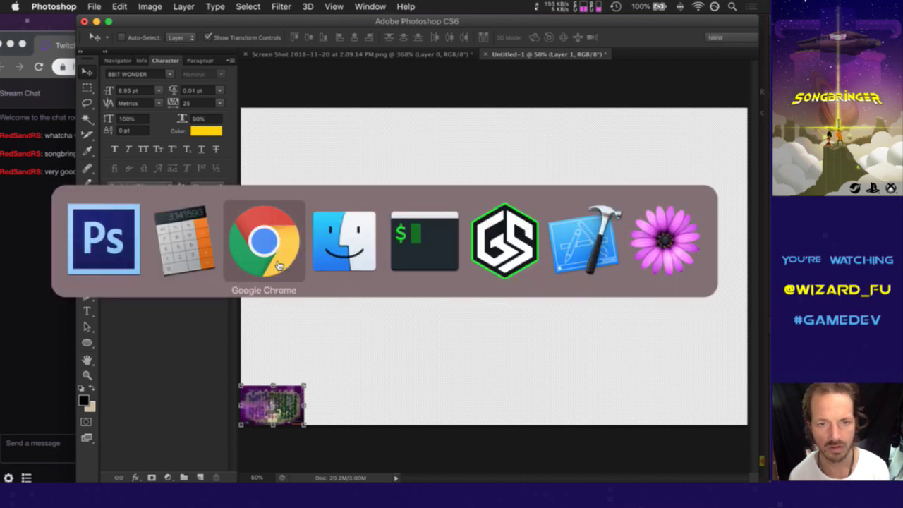
{"action": "left_click", "coordinate": [397, 261]}
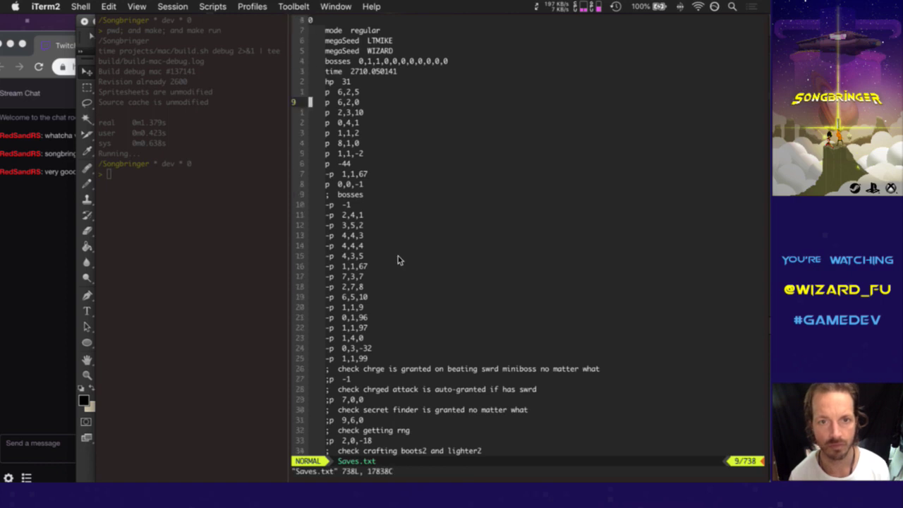
{"action": "key", "text": "k"}
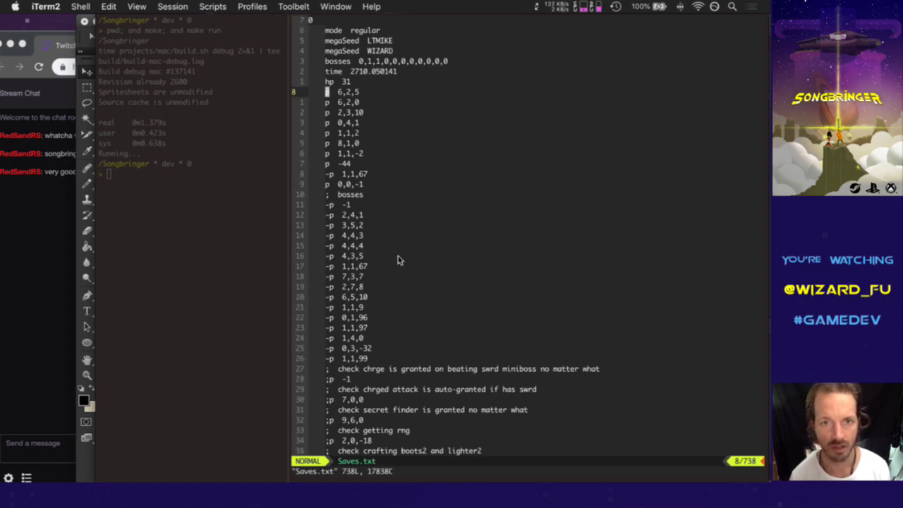
{"action": "type", "text": "i-"}
{"action": "key", "text": "Escape"}
{"action": "type", "text": ":up"}
{"action": "key", "text": "Return"}
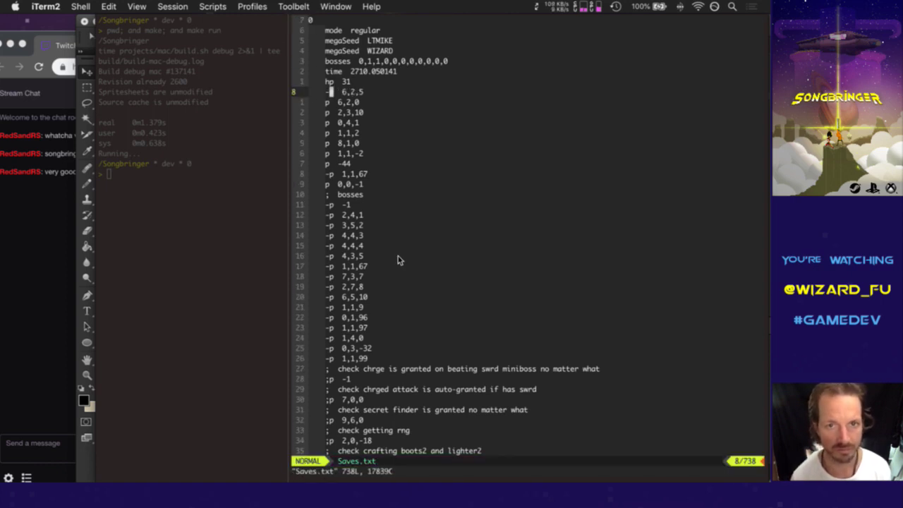
Step: Rebuild and run Songbringer, capture a screenshot of the stone pillar scene and return to reveal the desktop
{"action": "key", "text": "super+["}
{"action": "key", "text": "ctrl+l"}
{"action": "key", "text": "Up"}
{"action": "key", "text": "Return"}
{"action": "key", "text": "super+]"}
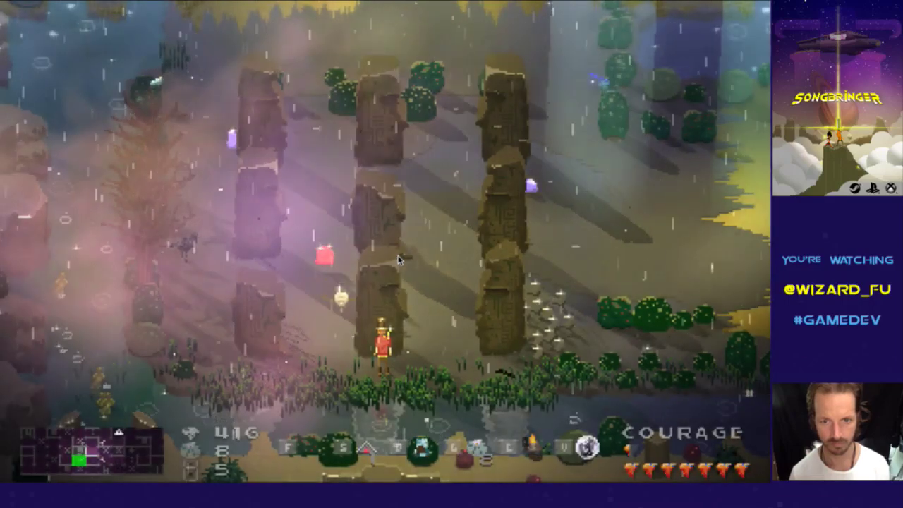
{"action": "key", "text": "super+Tab"}
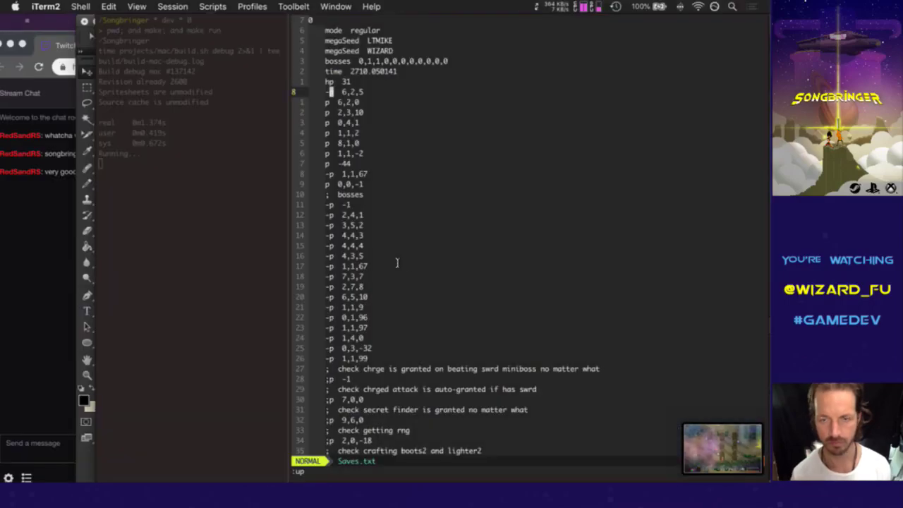
{"action": "key", "text": "F11"}
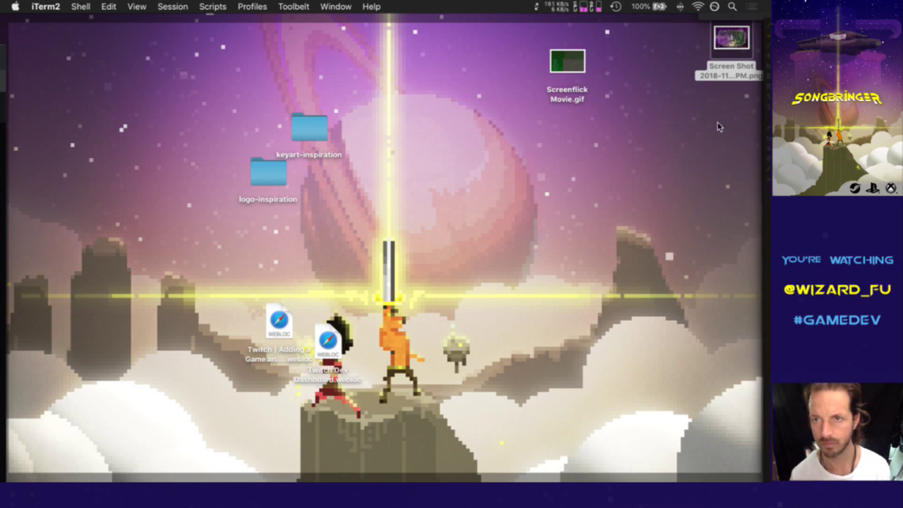
Step: Open the new stone pillar screenshot from the desktop in Photoshop and resize it to 420 pixels wide
{"action": "left_click", "coordinate": [731, 106]}
{"action": "left_click_drag", "start_coordinate": [731, 106], "coordinate": [632, 125]}
{"action": "key", "text": "F11"}
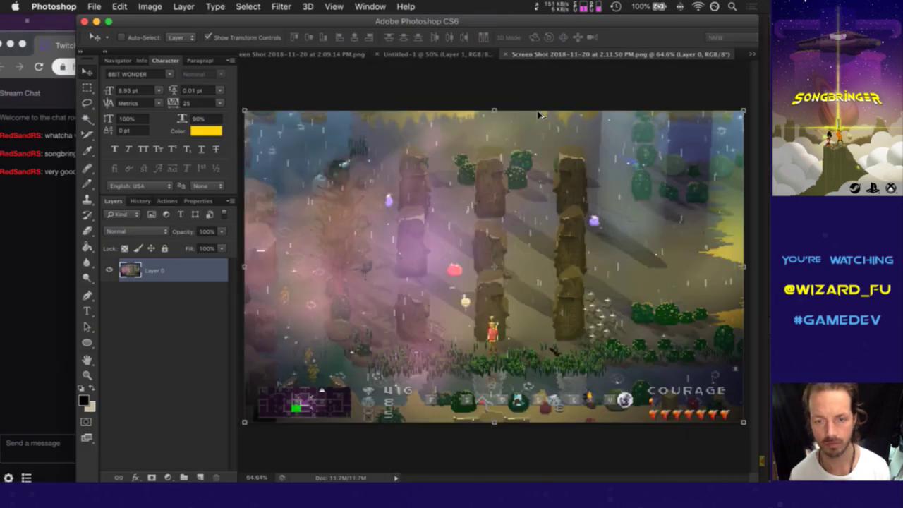
{"action": "key", "text": "super+alt+i"}
{"action": "type", "text": "420"}
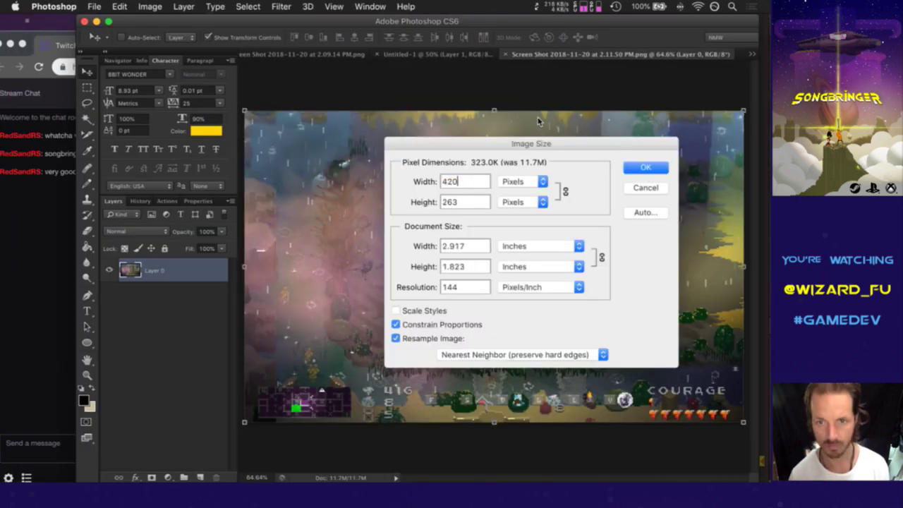
{"action": "key", "text": "Return"}
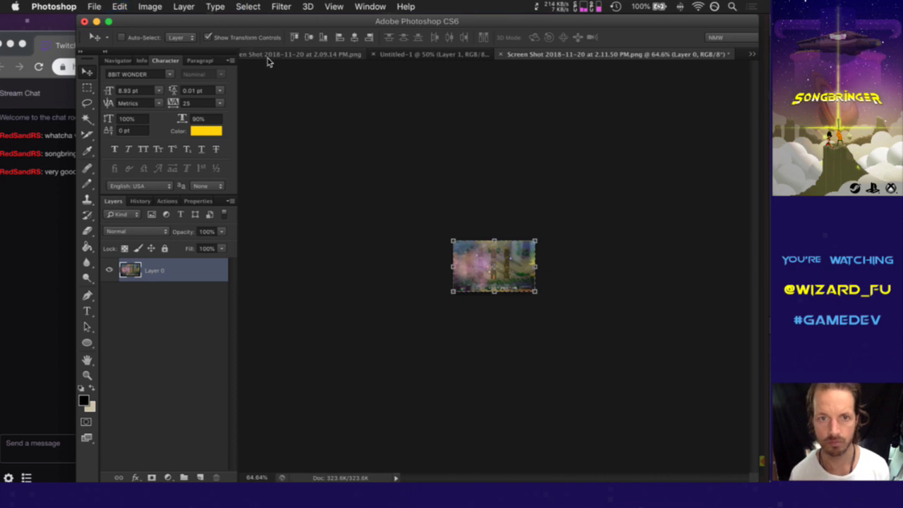
Step: Paste the resized stone pillar screenshot into Untitled-1 and place it diagonally above and right of the bottom-left tile
{"action": "left_click", "coordinate": [363, 55]}
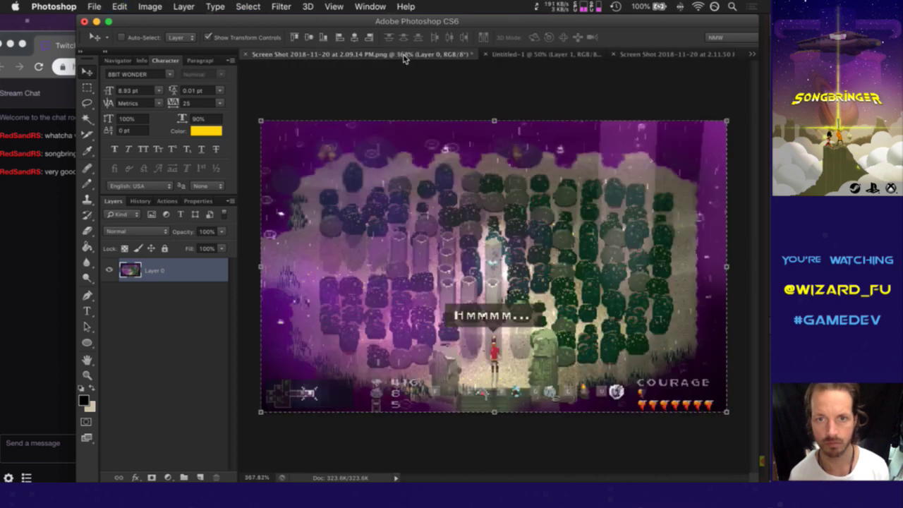
{"action": "left_click", "coordinate": [504, 54]}
{"action": "key", "text": "super+v"}
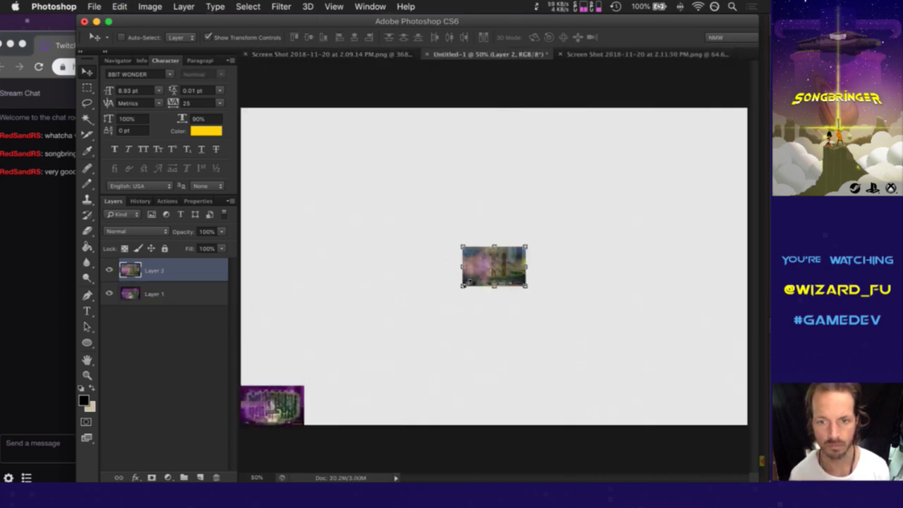
{"action": "left_click_drag", "start_coordinate": [462, 282], "coordinate": [326, 361]}
Step: Duplicate both screenshot tiles and arrange the four layers as a two-by-two checkerboard in the canvas's bottom-left corner
{"action": "left_click", "coordinate": [165, 309]}
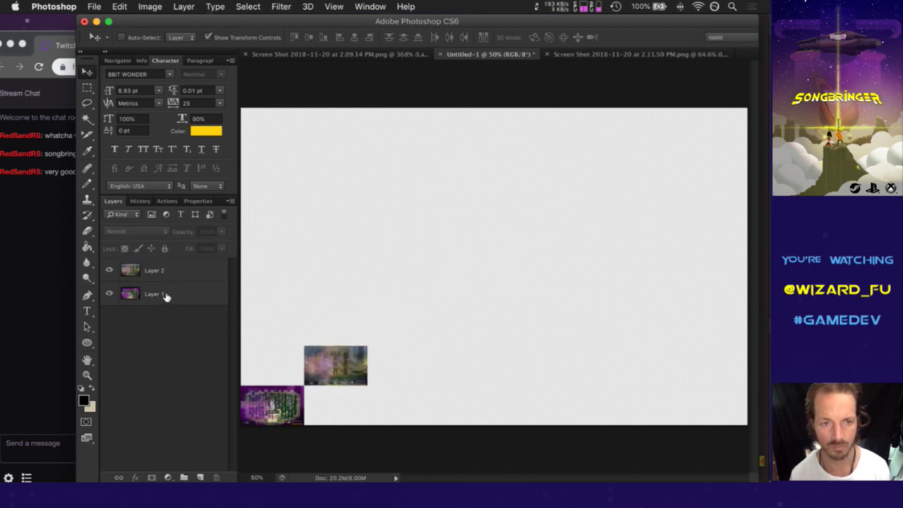
{"action": "left_click", "coordinate": [165, 296]}
{"action": "left_click_drag", "start_coordinate": [256, 388], "coordinate": [378, 385]}
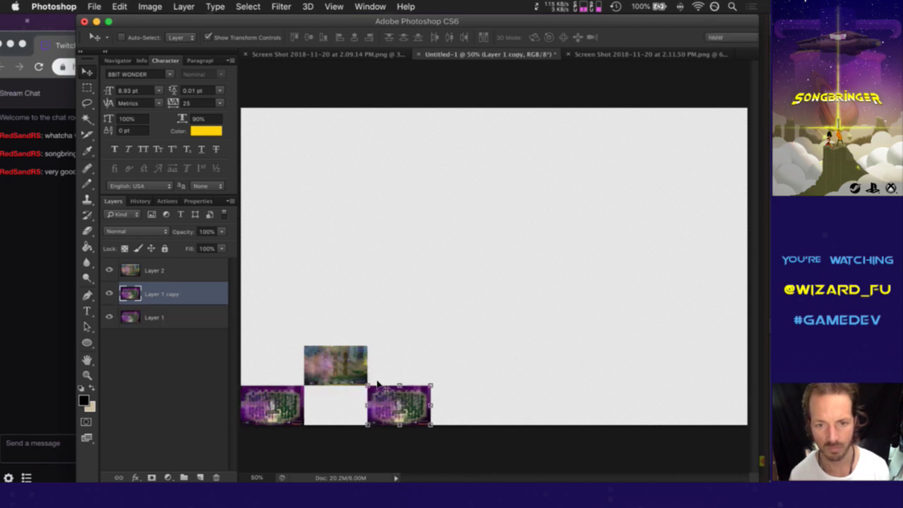
{"action": "left_click", "coordinate": [208, 272]}
{"action": "left_click_drag", "start_coordinate": [317, 356], "coordinate": [253, 353]}
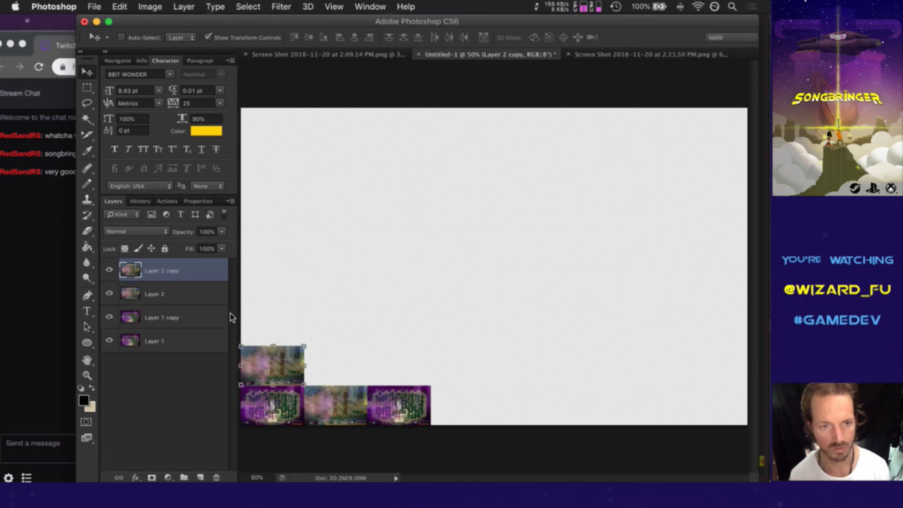
{"action": "left_click", "coordinate": [183, 318]}
{"action": "left_click_drag", "start_coordinate": [374, 395], "coordinate": [310, 354]}
{"action": "key", "text": "m"}
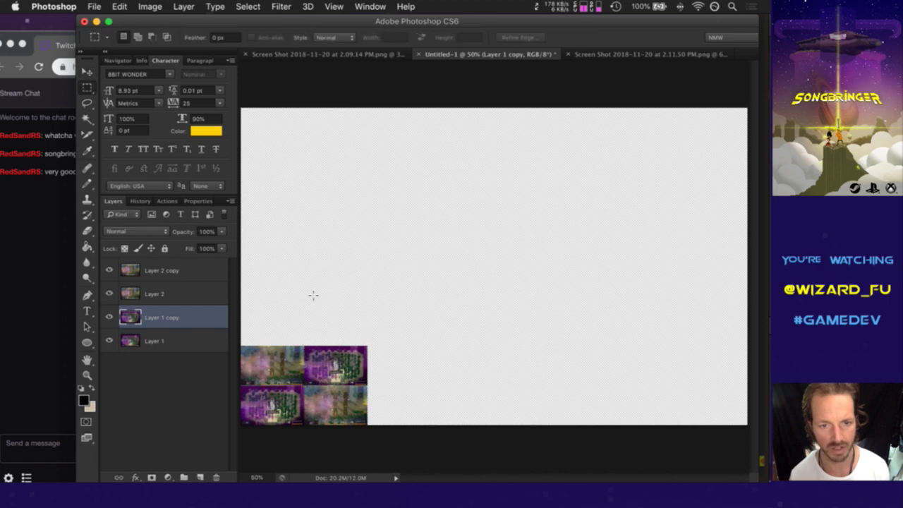
Step: Duplicate the four tile layers as a block and snap copies above and diagonally beside the original block
{"action": "left_click", "coordinate": [160, 338]}
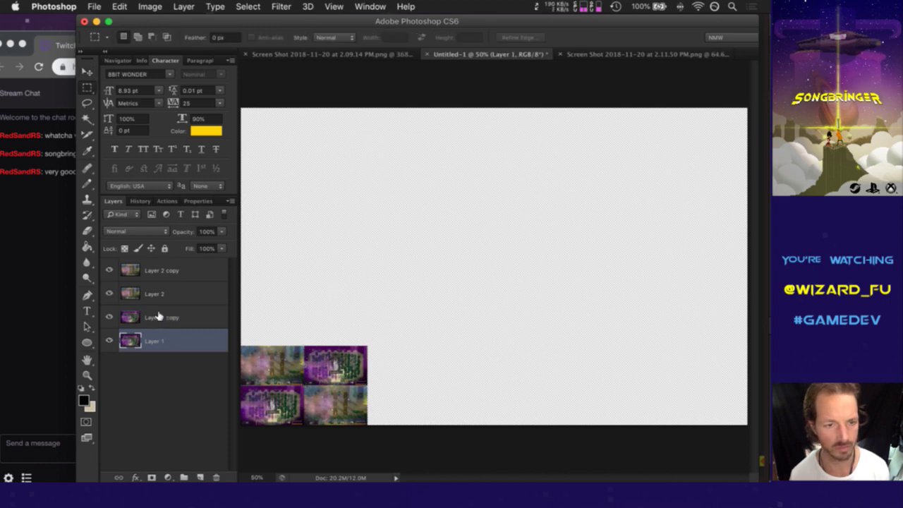
{"action": "left_click", "coordinate": [165, 275], "text": "shift"}
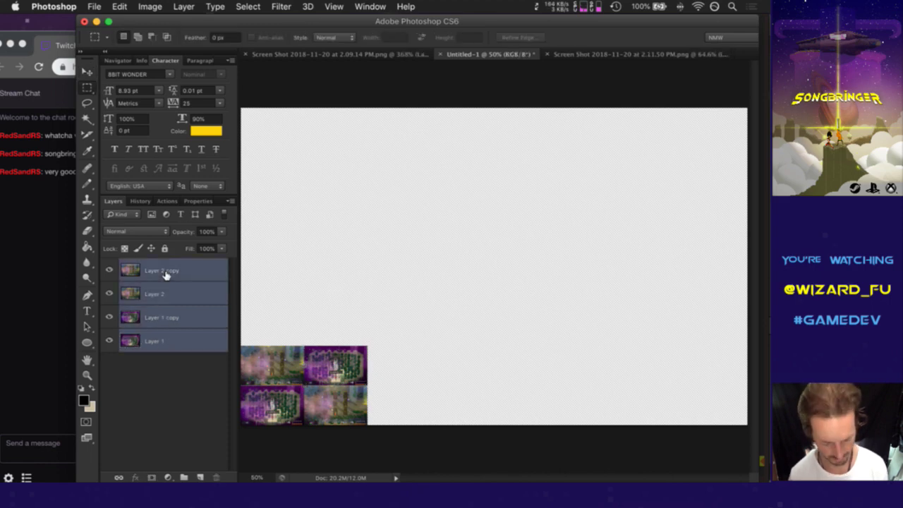
{"action": "key", "text": "super+j"}
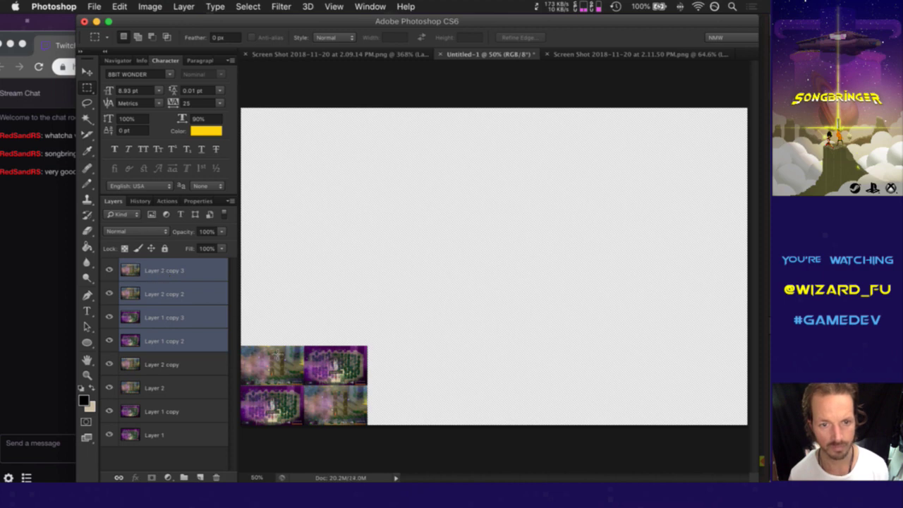
{"action": "key", "text": "v"}
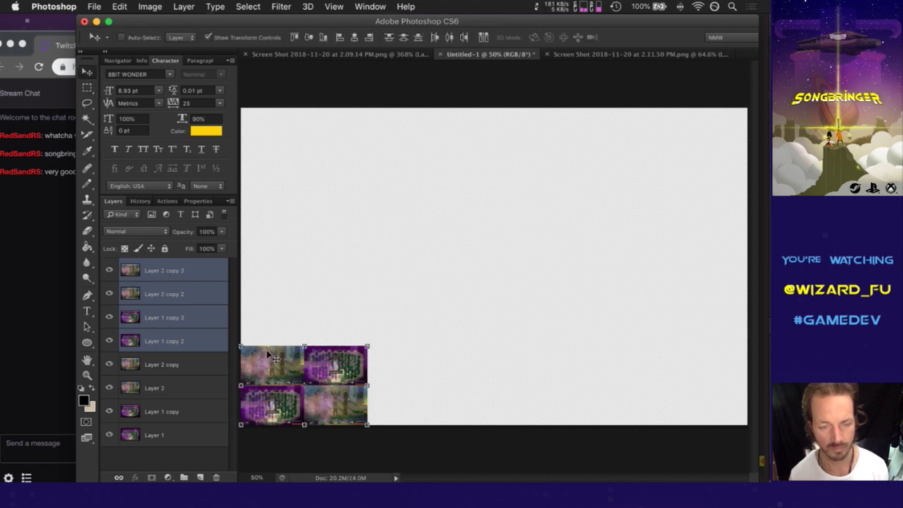
{"action": "left_click_drag", "start_coordinate": [276, 359], "coordinate": [395, 277]}
{"action": "key", "text": "super+j"}
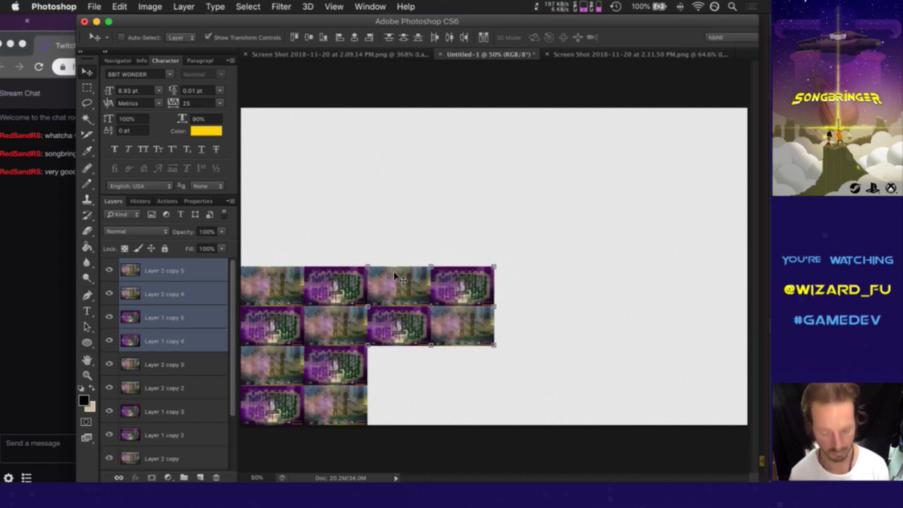
Step: Keep duplicating the four-tile block and snapping copies edge to edge until an eight-by-eight checkerboard covers the canvas
{"action": "key", "text": "super+j"}
{"action": "left_click_drag", "start_coordinate": [397, 339], "coordinate": [523, 359]}
{"action": "key", "text": "super+j"}
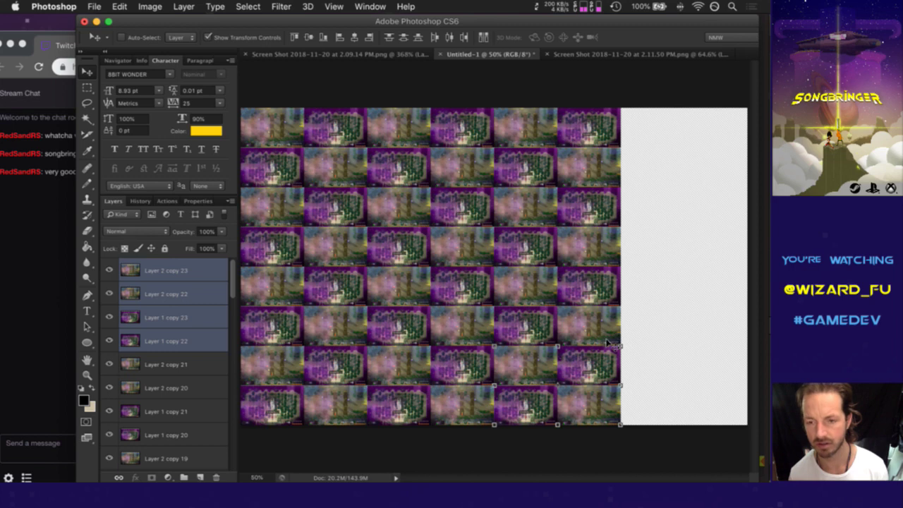
{"action": "left_click_drag", "start_coordinate": [554, 352], "coordinate": [645, 112]}
{"action": "key", "text": "super+j"}
{"action": "key", "text": "super+j"}
{"action": "key", "text": "super+j"}
{"action": "key", "text": "m"}
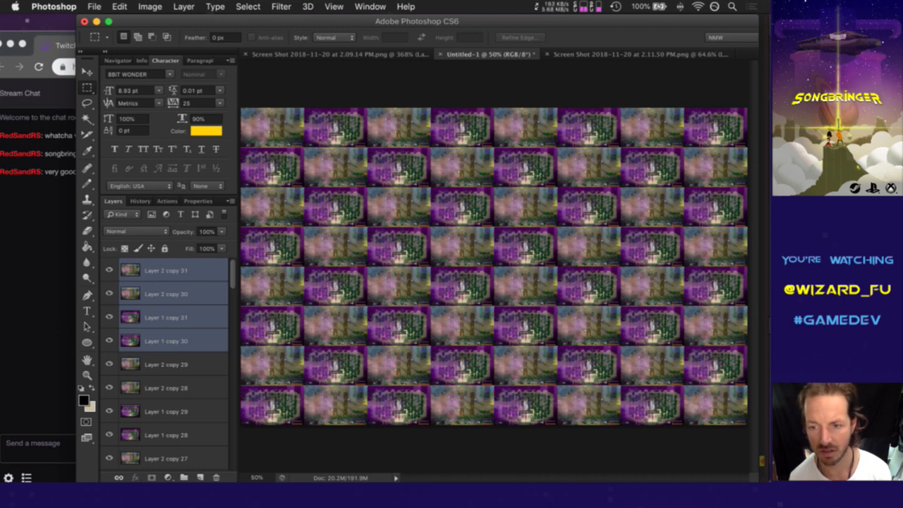
Step: Switch to Chrome, read the latest Twitch chat messages and return to Photoshop
{"action": "left_click", "coordinate": [50, 232]}
{"action": "left_click_drag", "start_coordinate": [50, 195], "coordinate": [94, 196]}
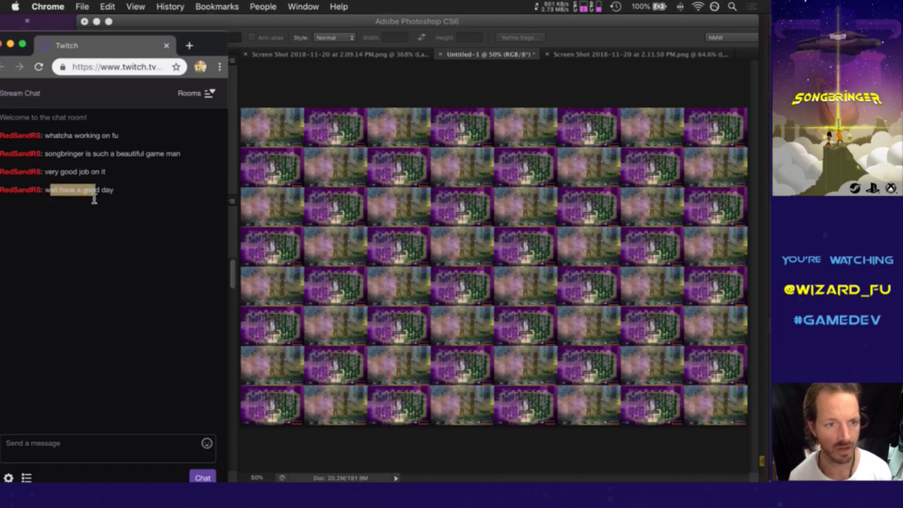
{"action": "left_click", "coordinate": [101, 218]}
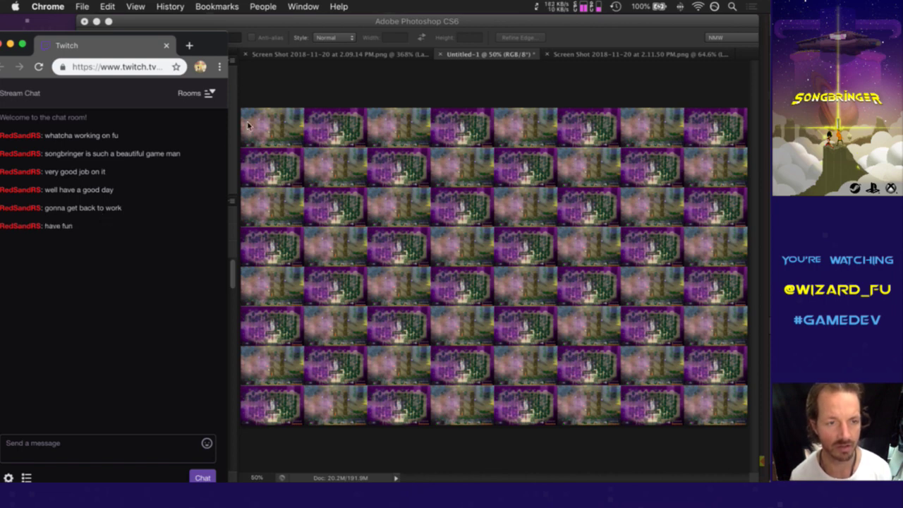
{"action": "left_click", "coordinate": [316, 80]}
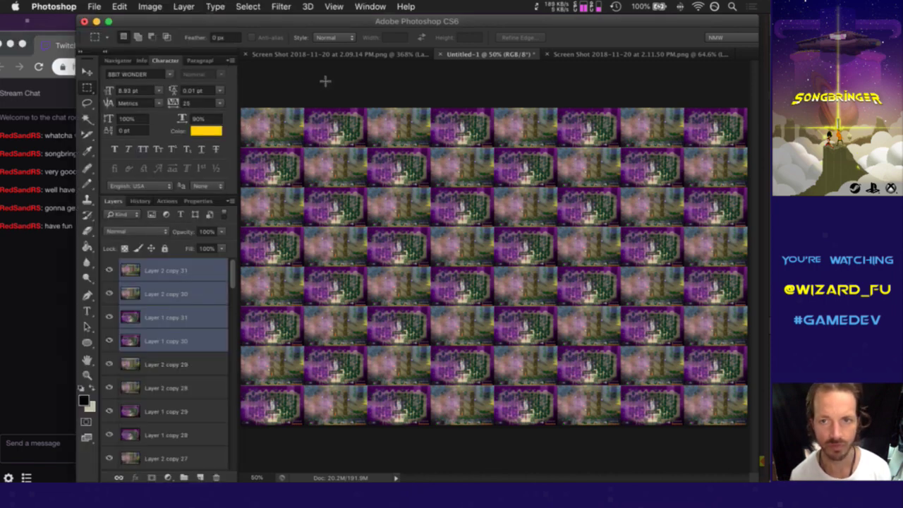
Step: Show the 2.11.50 PM screenshot document, switch to the Twitch chat in Chrome and send the message "wizHat"
{"action": "left_click", "coordinate": [569, 54]}
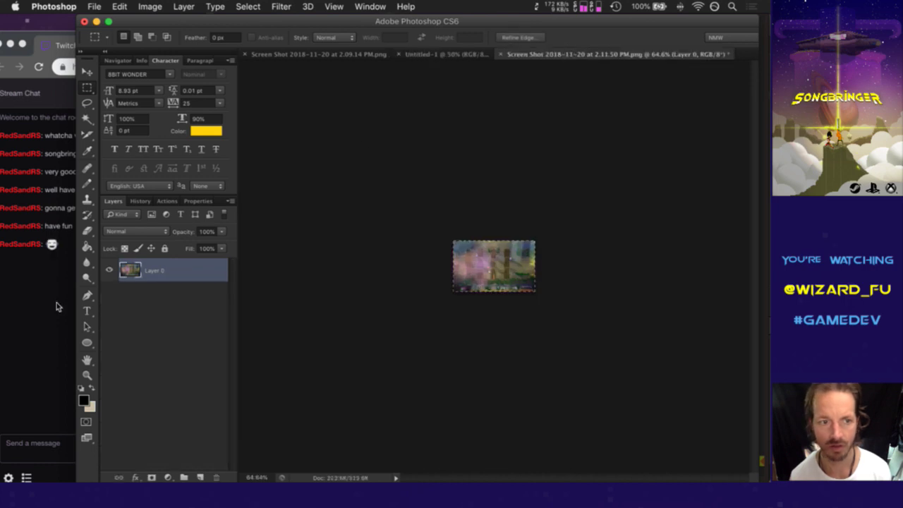
{"action": "left_click", "coordinate": [34, 321]}
{"action": "left_click", "coordinate": [57, 447]}
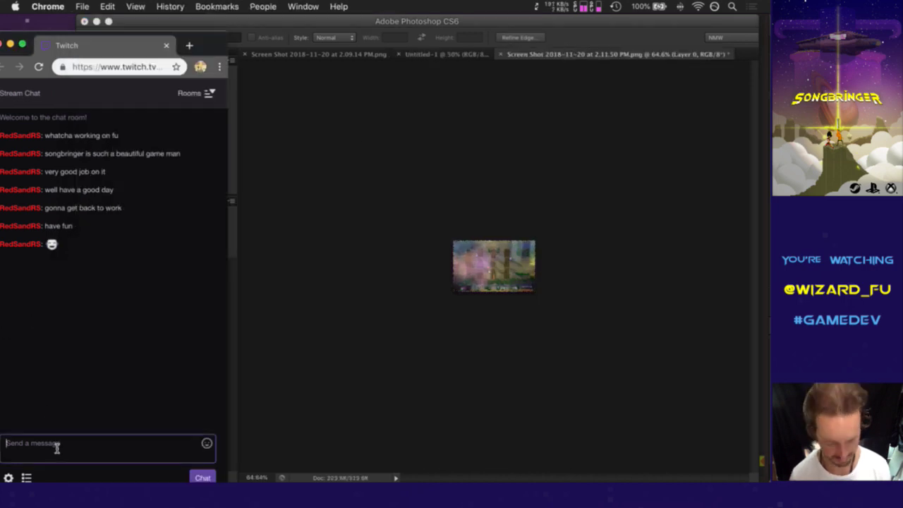
{"action": "type", "text": "wizHat"}
{"action": "key", "text": "Return"}
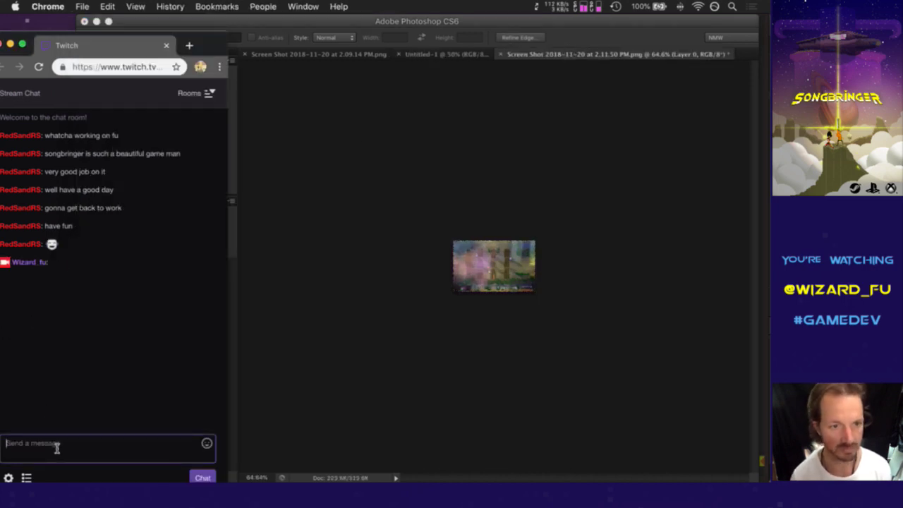
Step: Return to Photoshop and close both resized screenshot documents without saving, leaving only Untitled-1 open
{"action": "left_click", "coordinate": [520, 150]}
{"action": "key", "text": "super+w"}
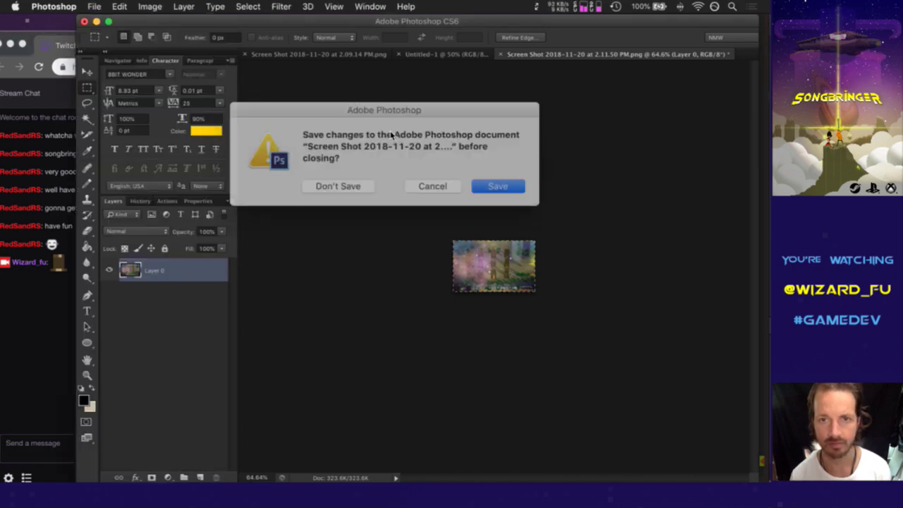
{"action": "key", "text": "Escape"}
{"action": "key", "text": "super+a"}
{"action": "key", "text": "super+w"}
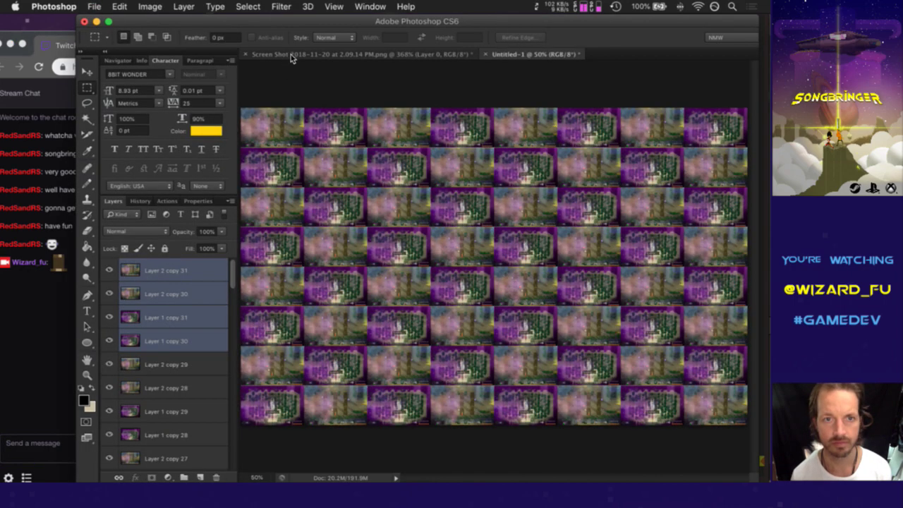
{"action": "left_click", "coordinate": [291, 55]}
{"action": "key", "text": "super+w"}
{"action": "left_click", "coordinate": [366, 183]}
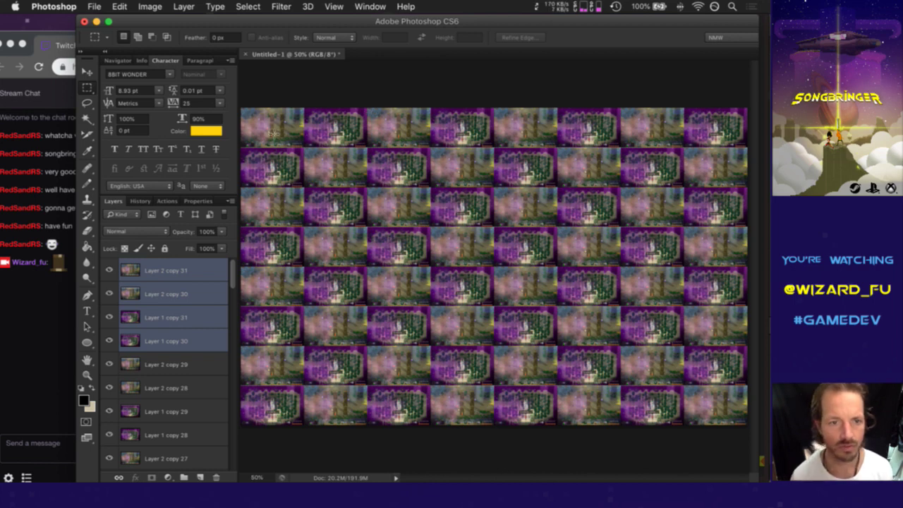
Step: Marquee-select the area between the centres of the corner tiles and add a new layer above the topmost tile layer
{"action": "left_click", "coordinate": [200, 271]}
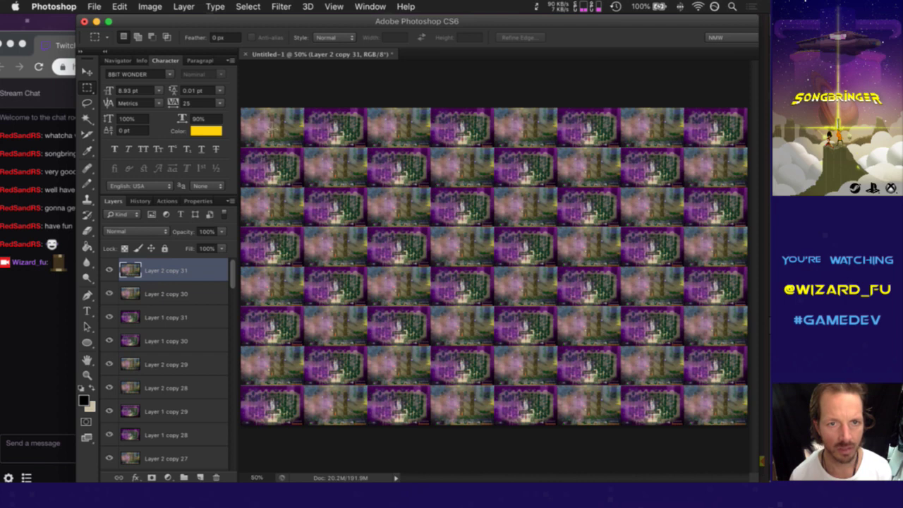
{"action": "left_click_drag", "start_coordinate": [277, 98], "coordinate": [730, 381]}
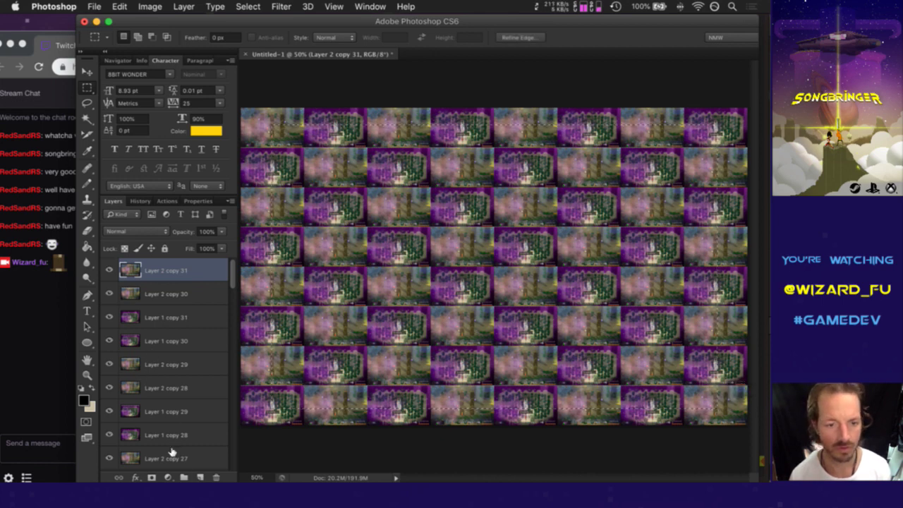
{"action": "left_click", "coordinate": [199, 478]}
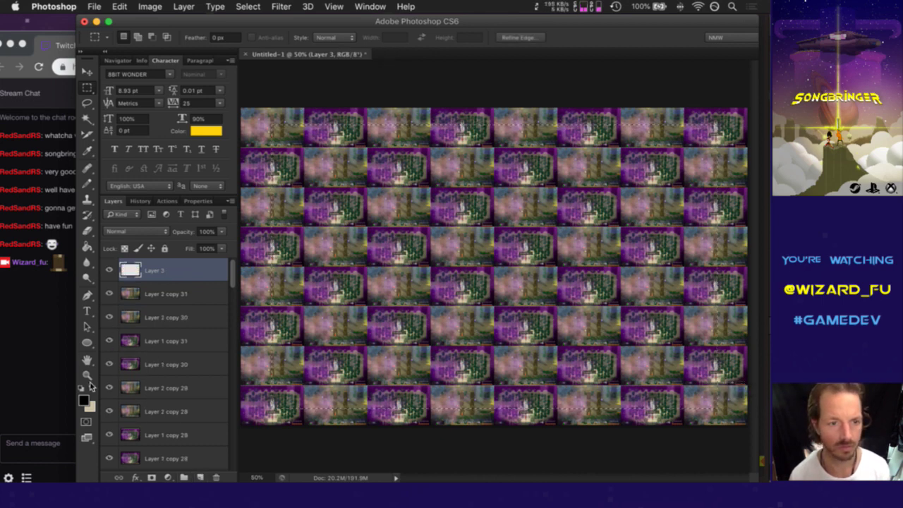
Step: Fill the selection on Layer 3 with black using a 1000-pixel Pencil and lower the layer's opacity to 48%
{"action": "key", "text": "i"}
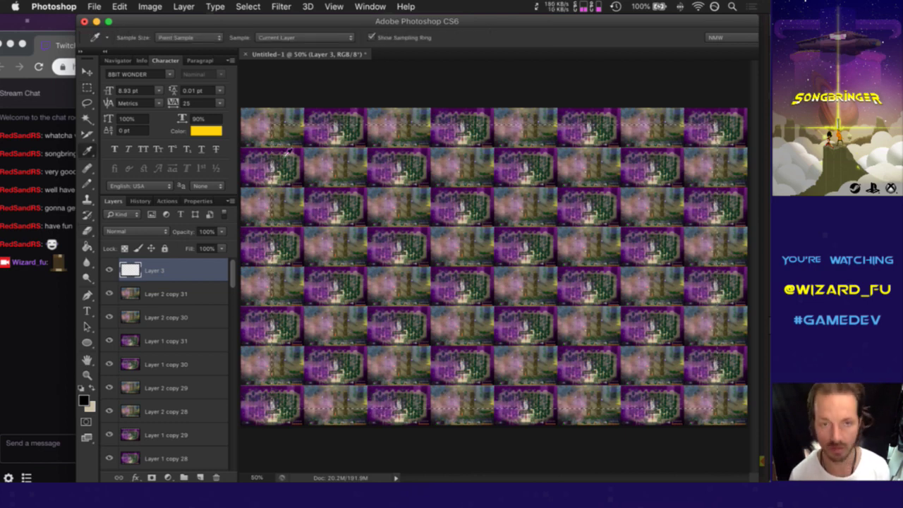
{"action": "key", "text": "b"}
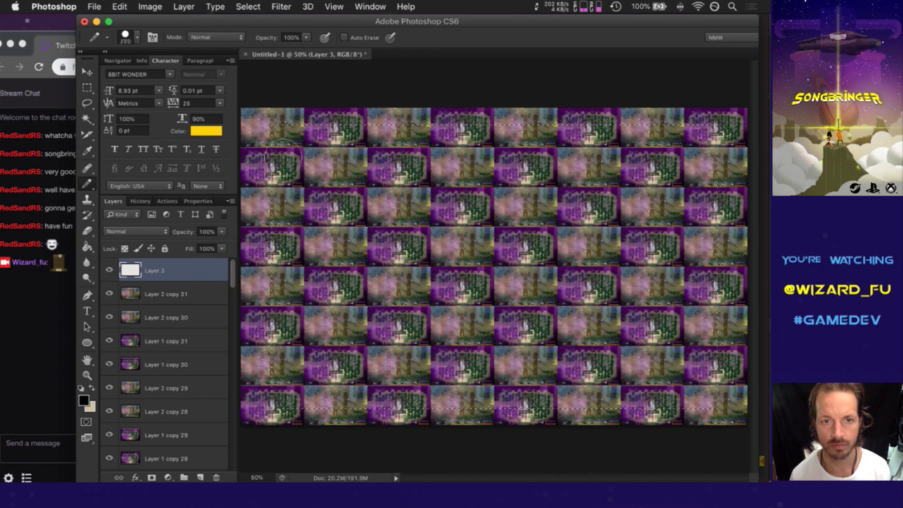
{"action": "key", "text": "bracketright"}
{"action": "key", "text": "bracketright"}
{"action": "key", "text": "bracketright"}
{"action": "key", "text": "bracketright"}
{"action": "key", "text": "bracketright"}
{"action": "key", "text": "bracketright"}
{"action": "key", "text": "bracketright"}
{"action": "key", "text": "bracketright"}
{"action": "key", "text": "bracketright"}
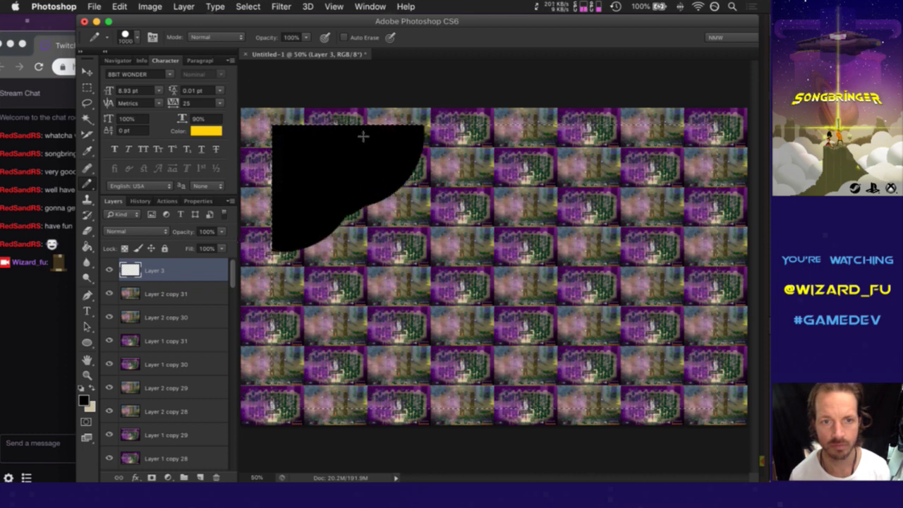
{"action": "mouse_move", "coordinate": [356, 187]}
{"action": "left_mouse_down"}
{"action": "mouse_move", "coordinate": [383, 286]}
{"action": "mouse_move", "coordinate": [330, 341]}
{"action": "left_mouse_up"}
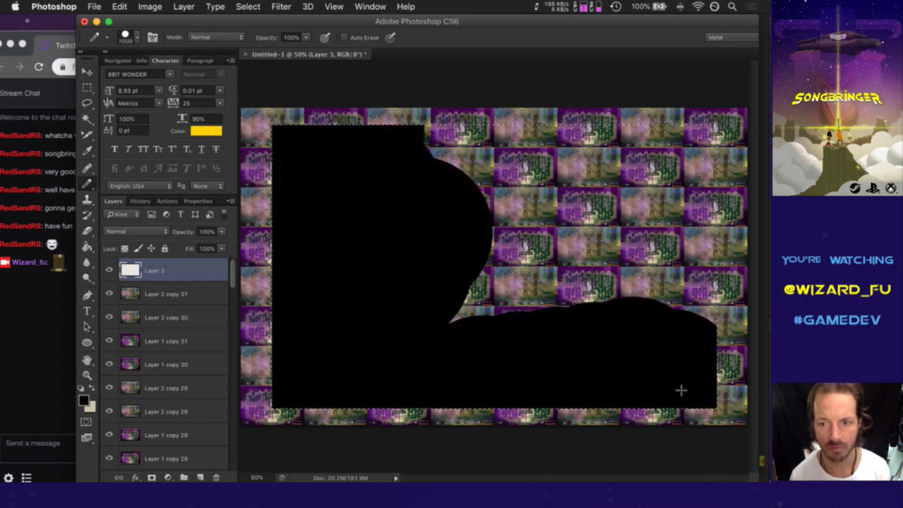
{"action": "left_click_drag", "start_coordinate": [499, 322], "coordinate": [487, 261]}
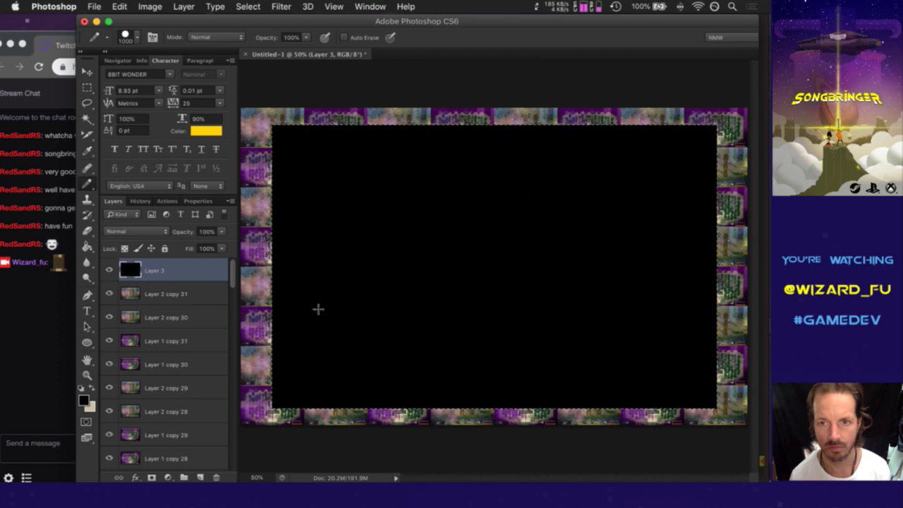
{"action": "key", "text": "m"}
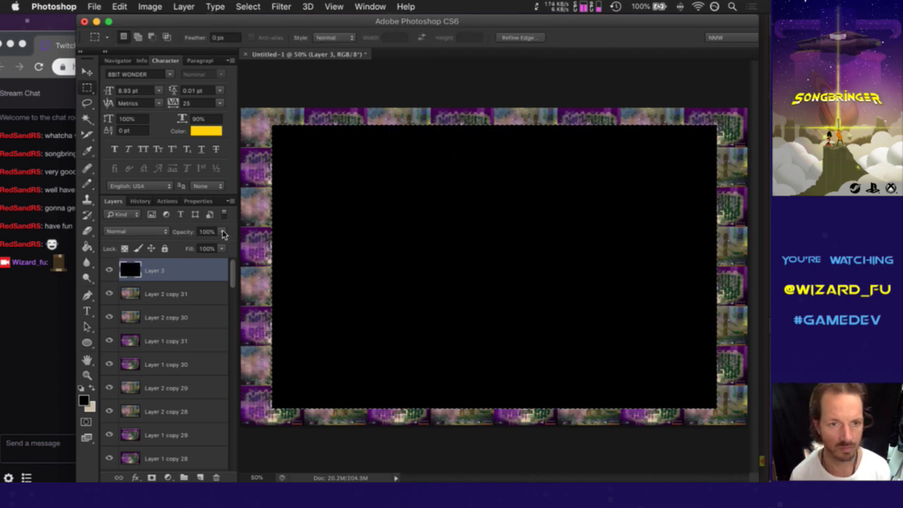
{"action": "left_click_drag", "start_coordinate": [223, 234], "coordinate": [192, 240]}
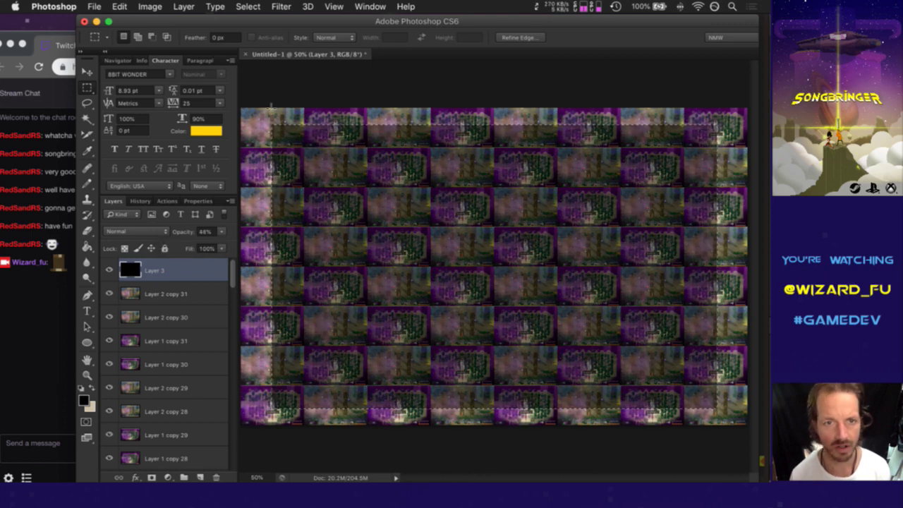
Step: Deselect the inner area and set the foreground colour to bright blue #19d0f1
{"action": "left_click", "coordinate": [268, 137]}
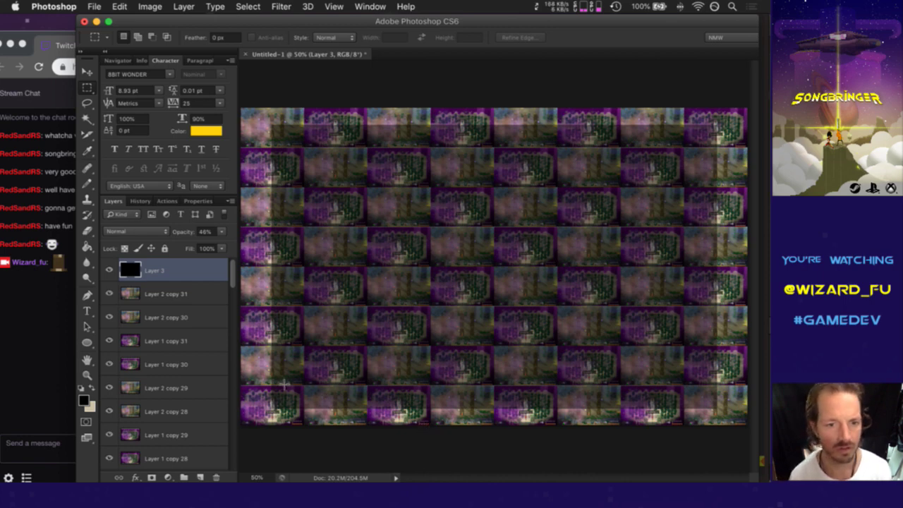
{"action": "left_click", "coordinate": [84, 400]}
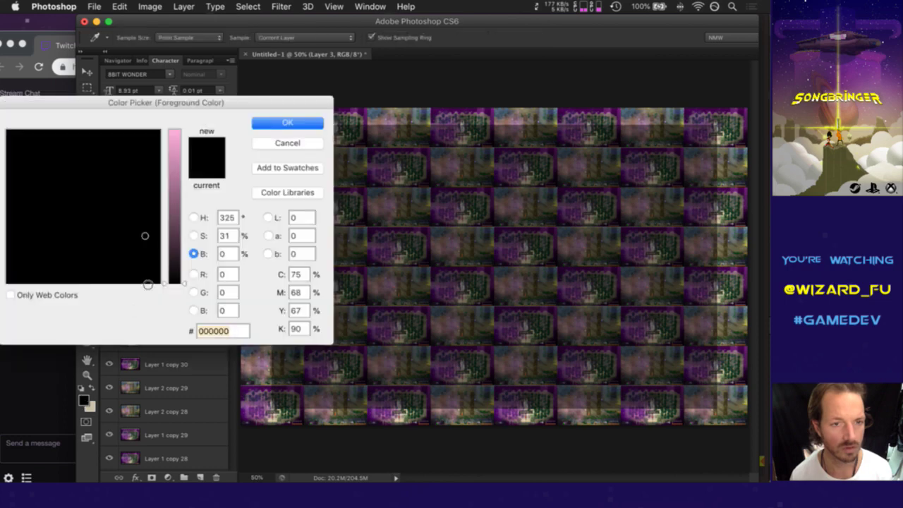
{"action": "left_click", "coordinate": [175, 137]}
{"action": "left_click", "coordinate": [87, 146]}
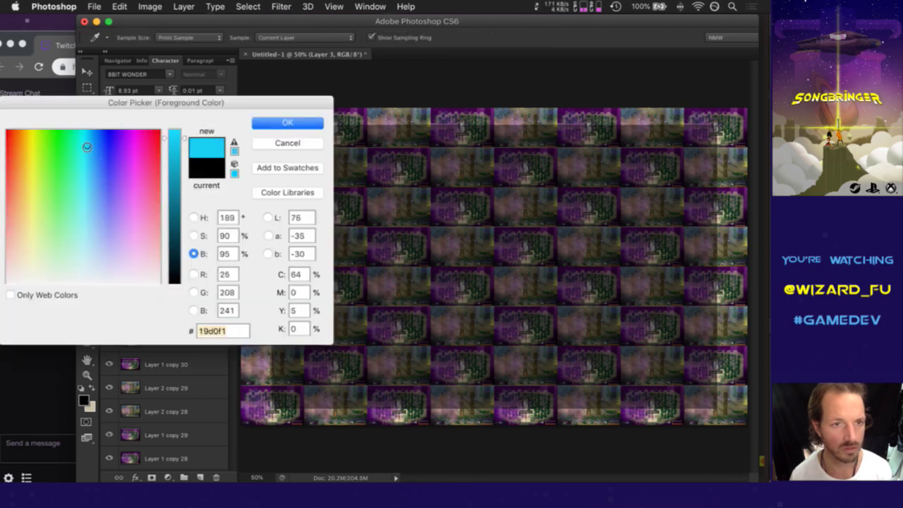
{"action": "left_click", "coordinate": [299, 125]}
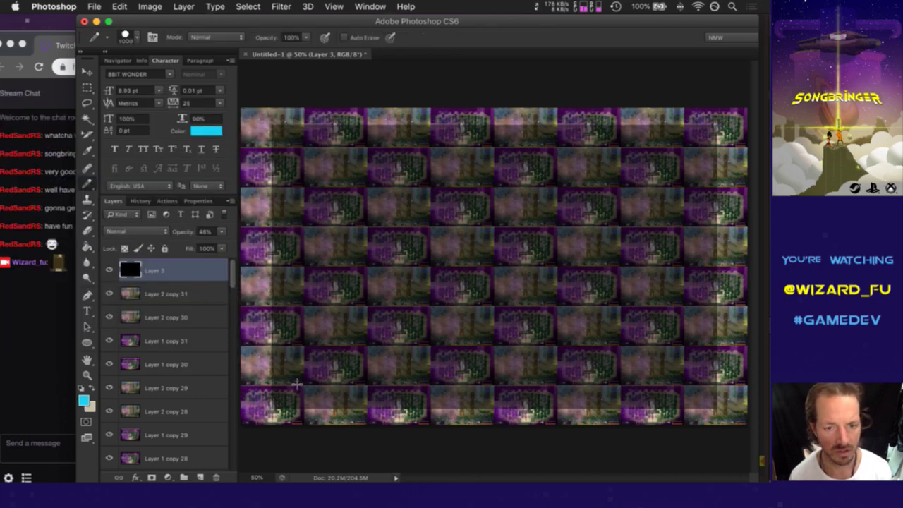
Step: Reduce the Pencil to under 10 pixels and draw small blue marks near the inner area's lower-left and upper-right corners on Layer 3
{"action": "key", "text": "bracketleft"}
{"action": "key", "text": "bracketleft"}
{"action": "key", "text": "bracketleft"}
{"action": "key", "text": "bracketleft"}
{"action": "key", "text": "bracketleft"}
{"action": "key", "text": "bracketleft"}
{"action": "key", "text": "bracketleft"}
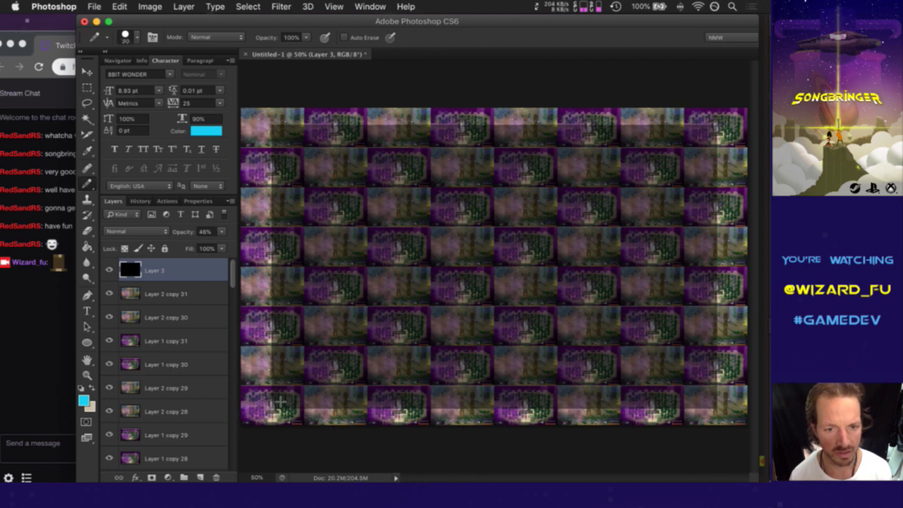
{"action": "key", "text": "bracketleft"}
{"action": "key", "text": "bracketleft"}
{"action": "key", "text": "bracketleft"}
{"action": "key", "text": "bracketleft"}
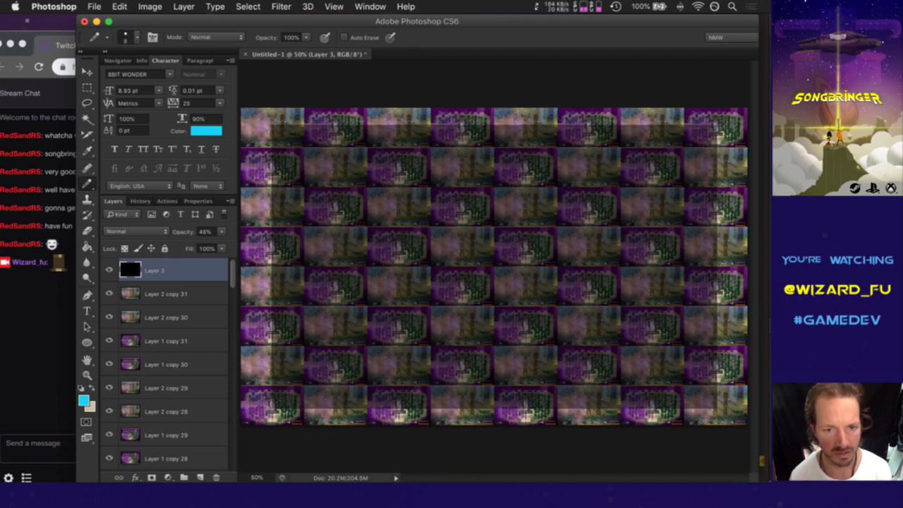
{"action": "mouse_move", "coordinate": [280, 404]}
{"action": "left_mouse_down"}
{"action": "mouse_move", "coordinate": [281, 392]}
{"action": "mouse_move", "coordinate": [283, 400]}
{"action": "left_mouse_up"}
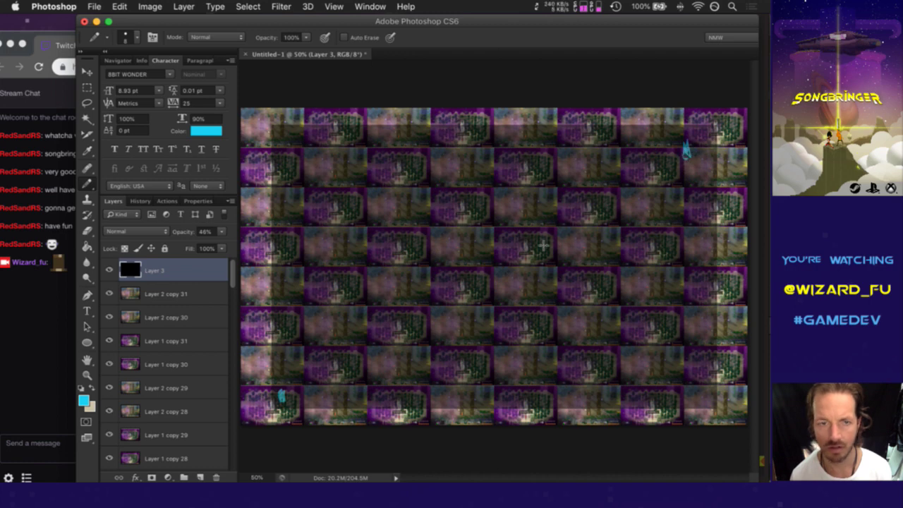
Step: Set the foreground colour to turquoise #17f1ca and draw a thin diagonal line from the upper-left to the lower-right tiles
{"action": "left_click", "coordinate": [84, 399]}
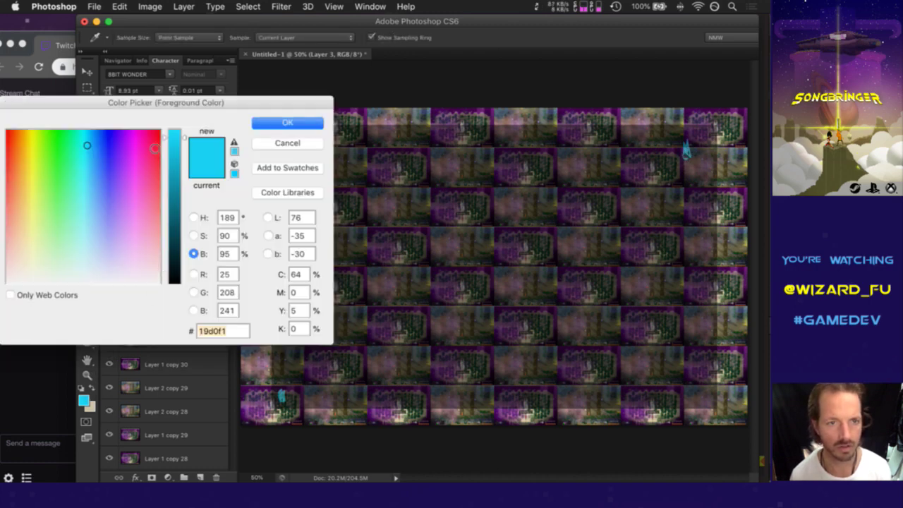
{"action": "left_click", "coordinate": [78, 145]}
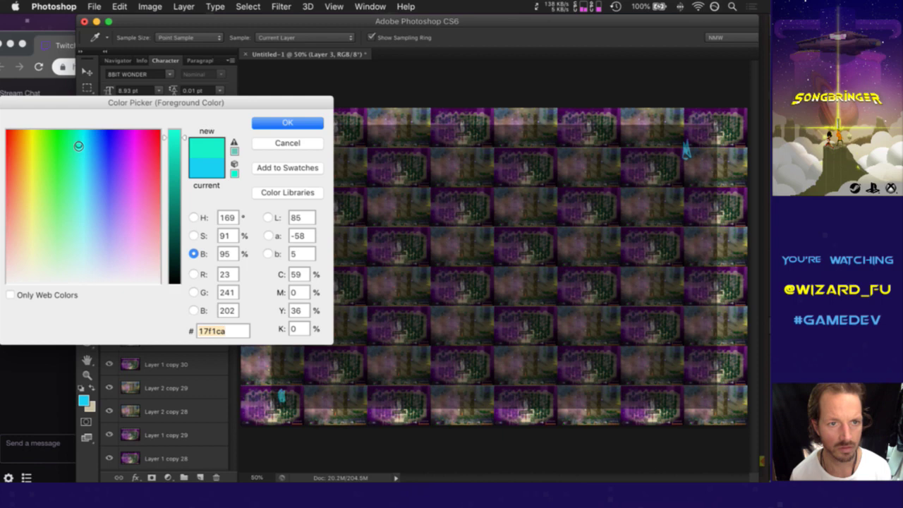
{"action": "left_click", "coordinate": [268, 124]}
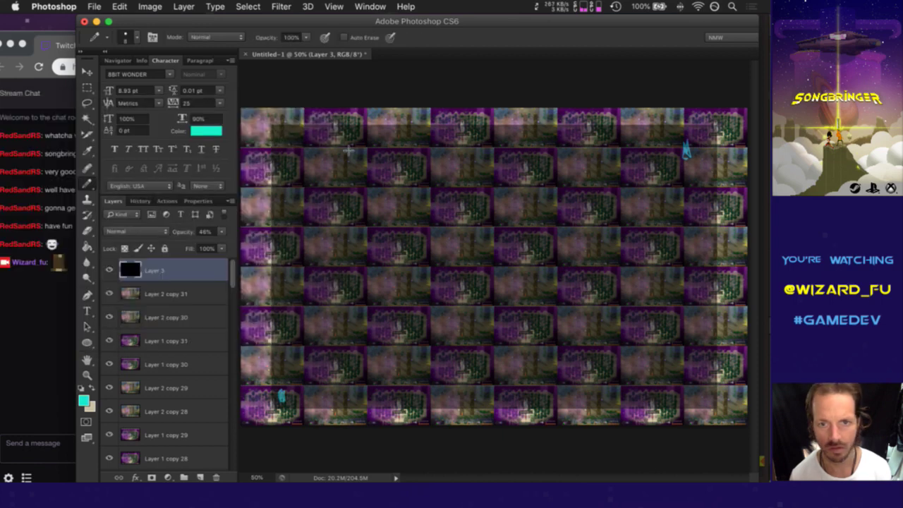
{"action": "mouse_move", "coordinate": [308, 136]}
{"action": "left_mouse_down"}
{"action": "mouse_move", "coordinate": [379, 182]}
{"action": "mouse_move", "coordinate": [473, 266]}
{"action": "mouse_move", "coordinate": [697, 392]}
{"action": "left_mouse_up"}
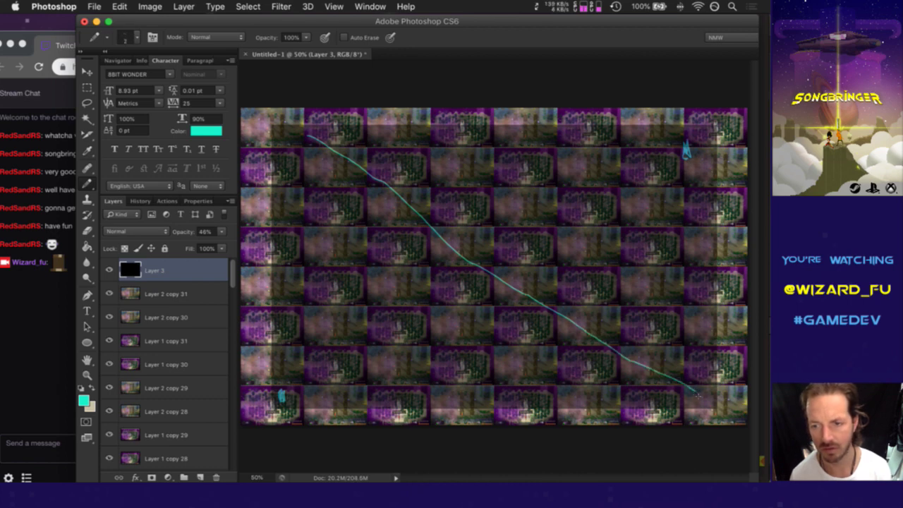
Step: Enlarge the Pencil to 80 pixels and paint a thick turquoise band over the diagonal line with a wide blob at its middle
{"action": "key", "text": "bracketright"}
{"action": "key", "text": "bracketright"}
{"action": "key", "text": "bracketright"}
{"action": "key", "text": "bracketright"}
{"action": "key", "text": "bracketright"}
{"action": "key", "text": "bracketright"}
{"action": "key", "text": "bracketright"}
{"action": "key", "text": "bracketright"}
{"action": "key", "text": "bracketright"}
{"action": "key", "text": "bracketright"}
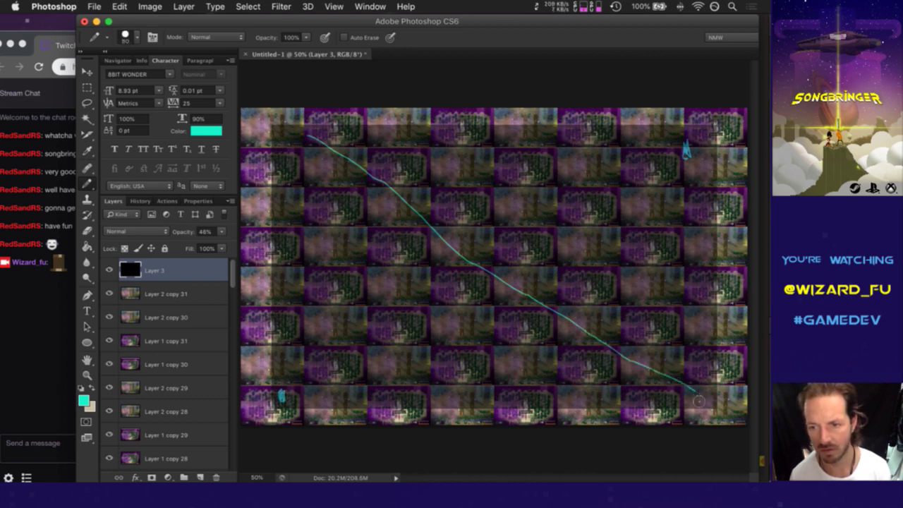
{"action": "mouse_move", "coordinate": [699, 398]}
{"action": "left_mouse_down"}
{"action": "mouse_move", "coordinate": [502, 283]}
{"action": "mouse_move", "coordinate": [463, 239]}
{"action": "mouse_move", "coordinate": [453, 250]}
{"action": "mouse_move", "coordinate": [489, 272]}
{"action": "mouse_move", "coordinate": [501, 264]}
{"action": "mouse_move", "coordinate": [489, 250]}
{"action": "mouse_move", "coordinate": [466, 252]}
{"action": "mouse_move", "coordinate": [483, 258]}
{"action": "mouse_move", "coordinate": [470, 264]}
{"action": "mouse_move", "coordinate": [476, 264]}
{"action": "mouse_move", "coordinate": [408, 218]}
{"action": "mouse_move", "coordinate": [384, 184]}
{"action": "mouse_move", "coordinate": [300, 133]}
{"action": "left_mouse_up"}
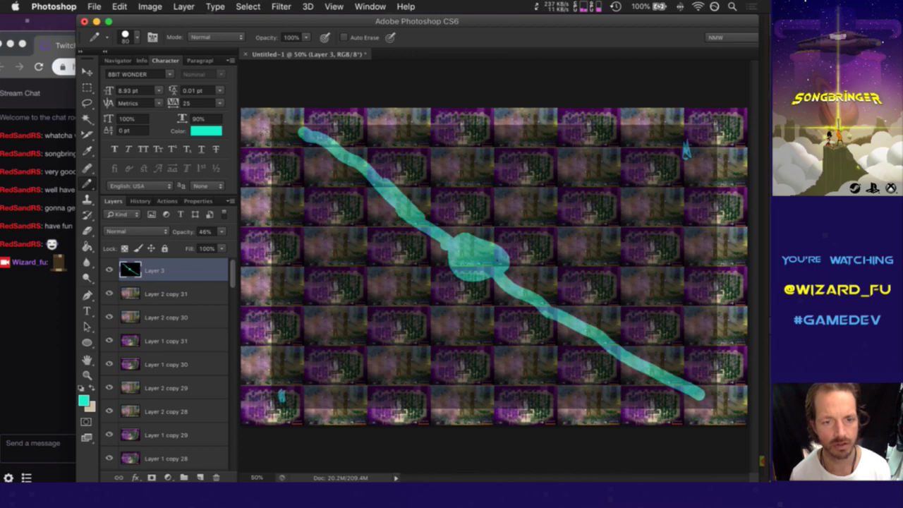
Step: Paint a turquoise border around the inner area, extend the diagonal to its upper-left corner and thicken both ends of the central blob
{"action": "mouse_move", "coordinate": [263, 125]}
{"action": "left_mouse_down"}
{"action": "mouse_move", "coordinate": [263, 357]}
{"action": "mouse_move", "coordinate": [272, 415]}
{"action": "mouse_move", "coordinate": [477, 408]}
{"action": "mouse_move", "coordinate": [596, 418]}
{"action": "mouse_move", "coordinate": [717, 405]}
{"action": "mouse_move", "coordinate": [730, 283]}
{"action": "mouse_move", "coordinate": [719, 113]}
{"action": "mouse_move", "coordinate": [267, 120]}
{"action": "left_mouse_up"}
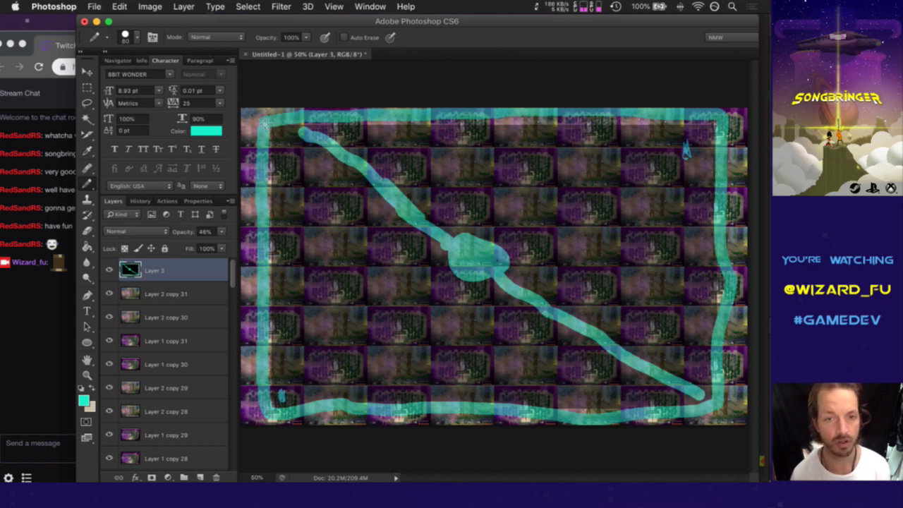
{"action": "left_click_drag", "start_coordinate": [288, 130], "coordinate": [328, 151]}
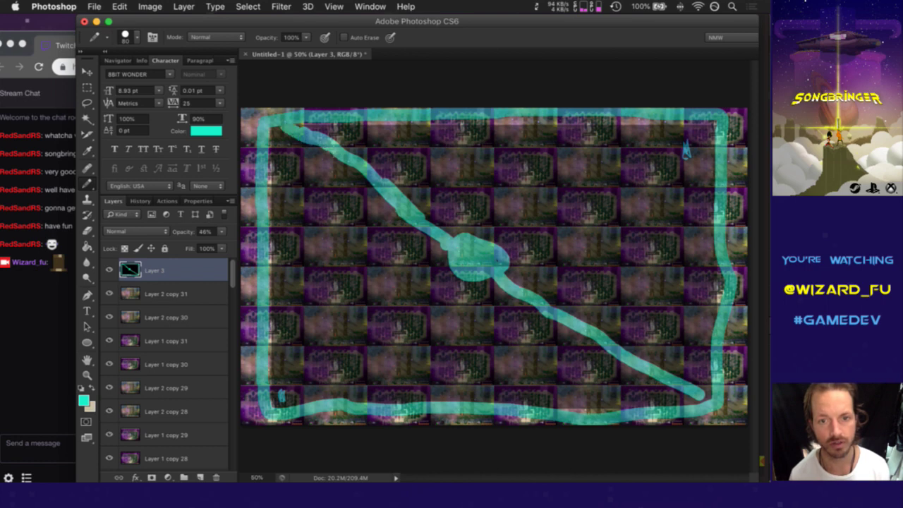
{"action": "mouse_move", "coordinate": [432, 239]}
{"action": "left_mouse_down"}
{"action": "mouse_move", "coordinate": [436, 226]}
{"action": "mouse_move", "coordinate": [455, 232]}
{"action": "left_mouse_up"}
{"action": "left_click_drag", "start_coordinate": [484, 276], "coordinate": [509, 274]}
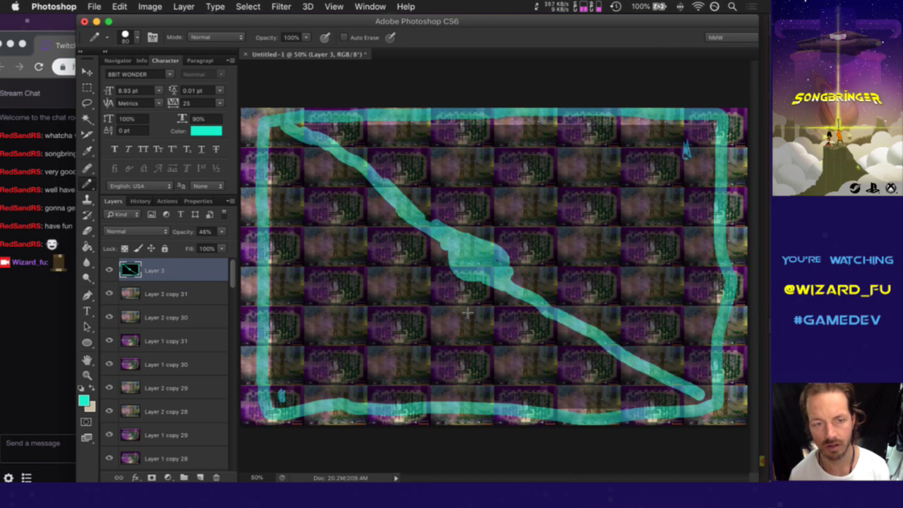
Step: Set the foreground colour to medium green #35ce21
{"action": "left_click", "coordinate": [84, 402]}
{"action": "mouse_move", "coordinate": [63, 167]}
{"action": "left_mouse_down"}
{"action": "mouse_move", "coordinate": [56, 142]}
{"action": "mouse_move", "coordinate": [54, 154]}
{"action": "left_mouse_up"}
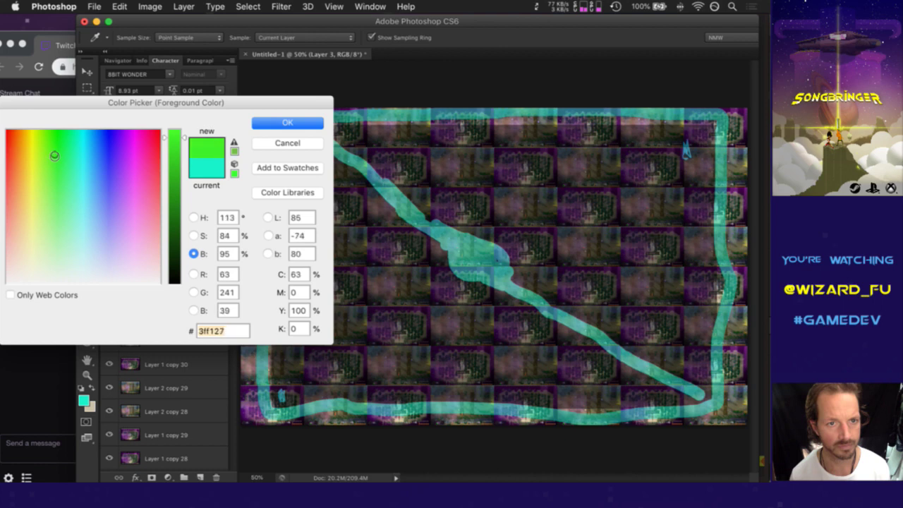
{"action": "left_click", "coordinate": [175, 171]}
{"action": "left_click_drag", "start_coordinate": [175, 171], "coordinate": [176, 162]}
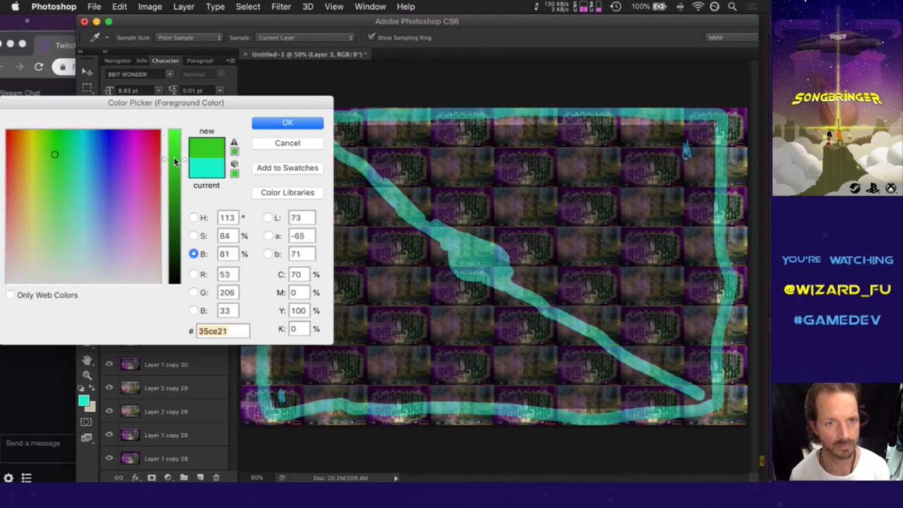
{"action": "left_click", "coordinate": [264, 124]}
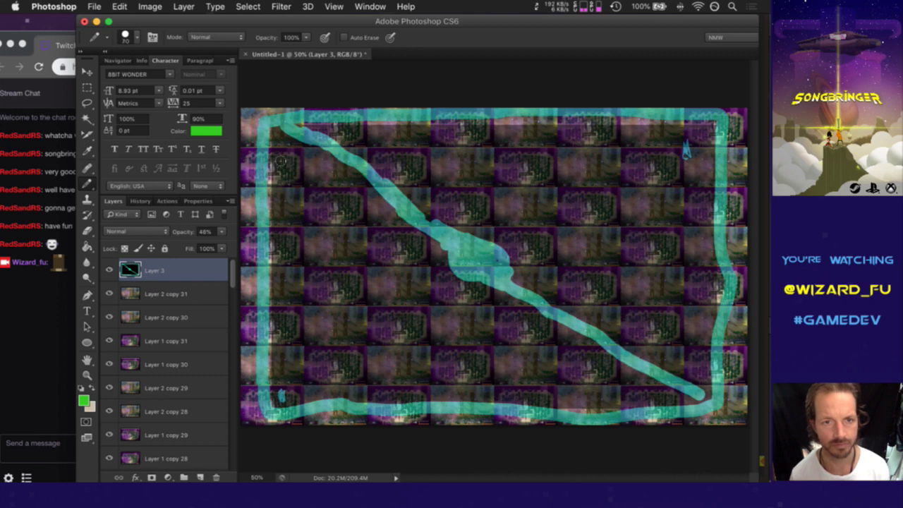
Step: Stamp scattered green dots with a 125-pixel Pencil below the diagonal band, from the upper-left corner to just under the central blob
{"action": "key", "text": "bracketright"}
{"action": "key", "text": "bracketright"}
{"action": "key", "text": "bracketright"}
{"action": "key", "text": "bracketright"}
{"action": "key", "text": "bracketright"}
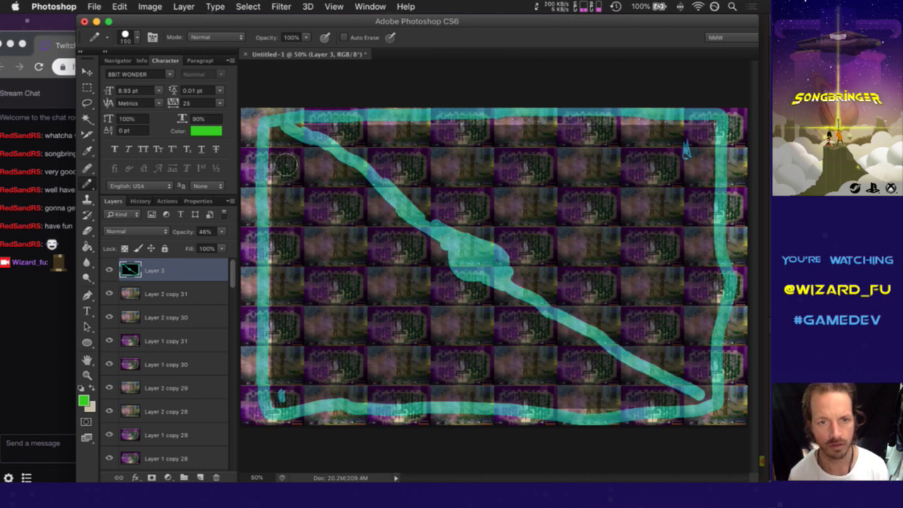
{"action": "key", "text": "bracketleft"}
{"action": "left_click", "coordinate": [283, 151]}
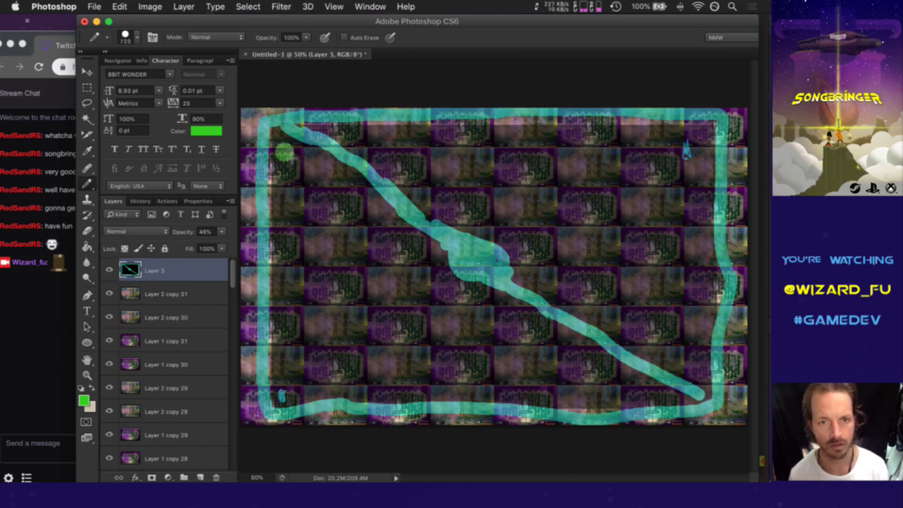
{"action": "left_click", "coordinate": [284, 178]}
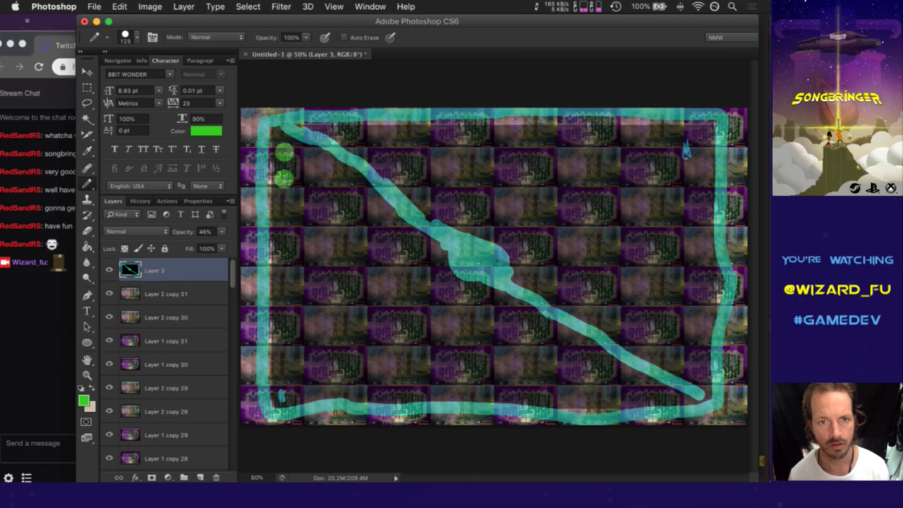
{"action": "left_click", "coordinate": [304, 166]}
{"action": "left_click", "coordinate": [326, 173]}
{"action": "left_click", "coordinate": [306, 187]}
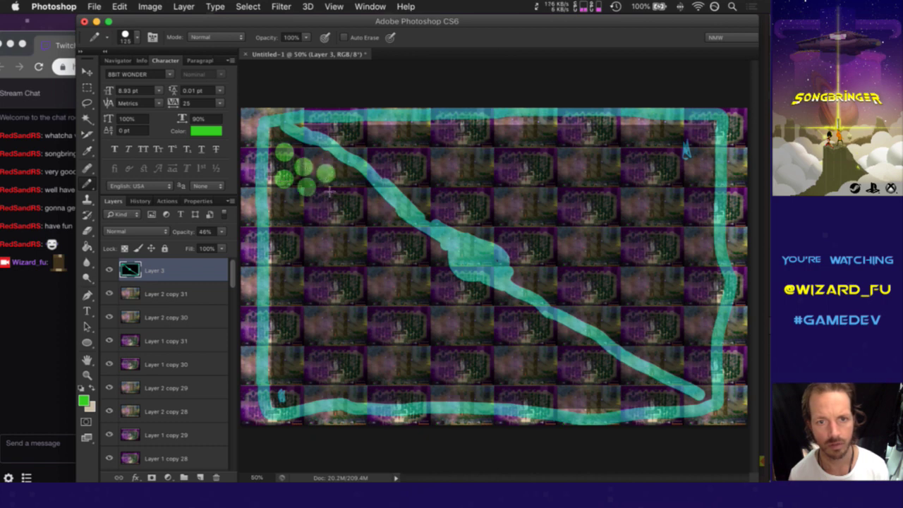
{"action": "left_click", "coordinate": [345, 187]}
{"action": "left_click", "coordinate": [359, 203]}
{"action": "left_click", "coordinate": [341, 206]}
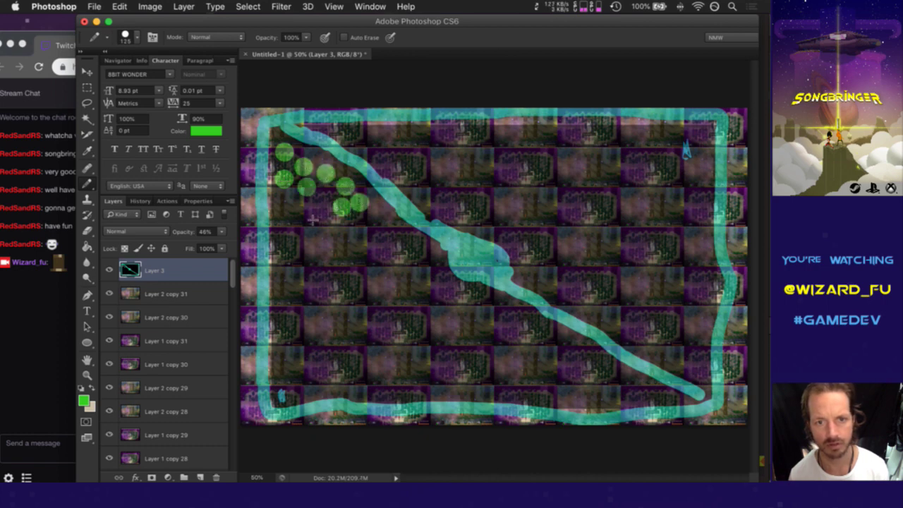
{"action": "left_click", "coordinate": [312, 219]}
{"action": "left_click", "coordinate": [323, 202]}
{"action": "left_click", "coordinate": [286, 206]}
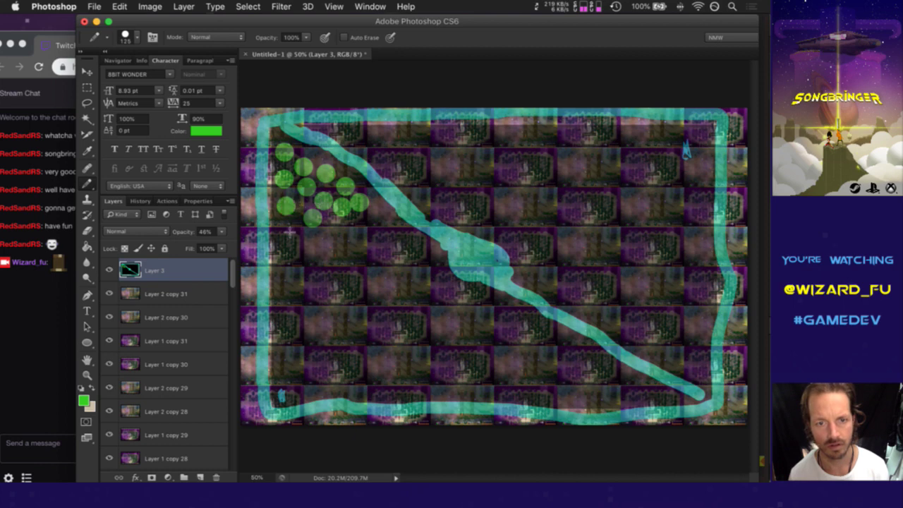
{"action": "left_click", "coordinate": [290, 230]}
{"action": "left_click", "coordinate": [322, 239]}
{"action": "left_click", "coordinate": [343, 229]}
{"action": "left_click", "coordinate": [373, 222]}
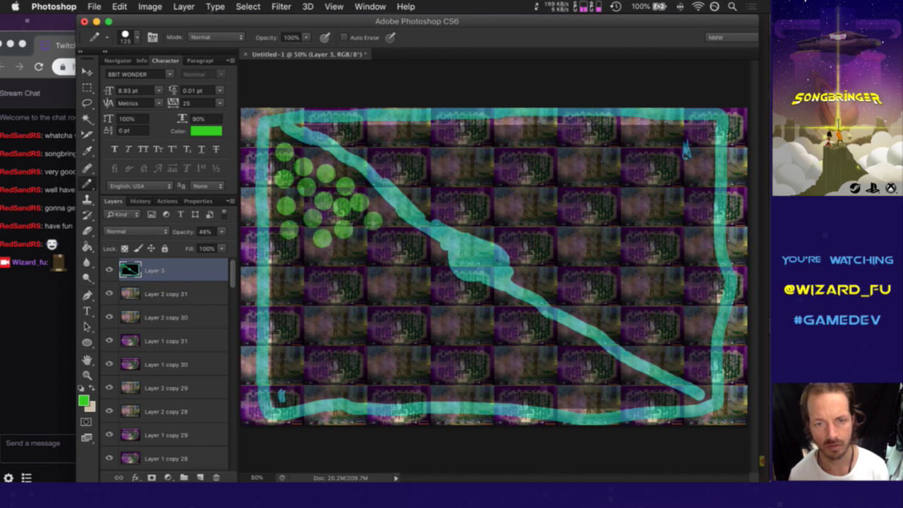
{"action": "left_click", "coordinate": [396, 232]}
{"action": "left_click", "coordinate": [412, 242]}
{"action": "left_click", "coordinate": [372, 246]}
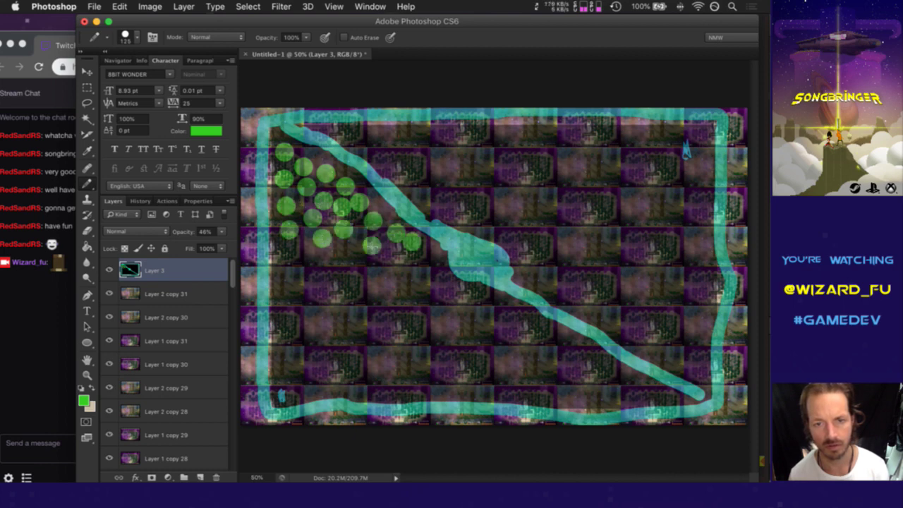
{"action": "left_click", "coordinate": [352, 252]}
{"action": "left_click", "coordinate": [324, 259]}
{"action": "left_click", "coordinate": [295, 250]}
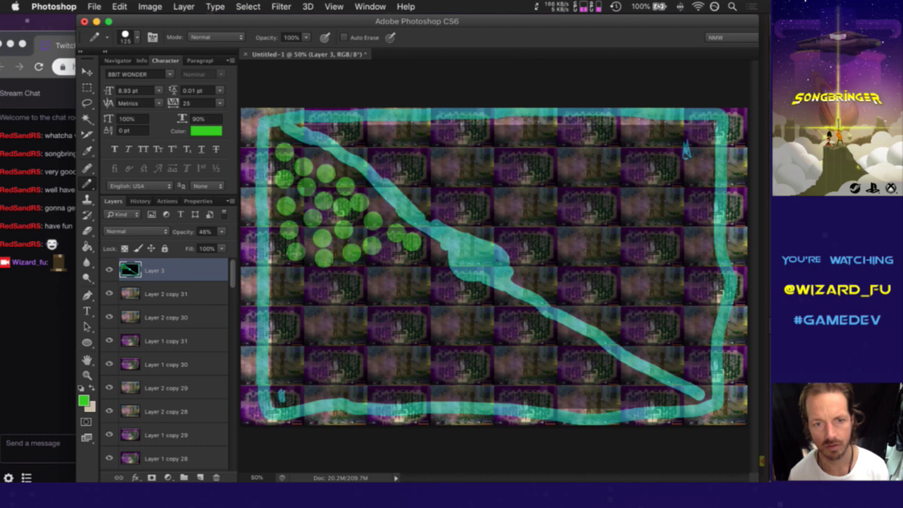
{"action": "left_click", "coordinate": [321, 277]}
{"action": "left_click", "coordinate": [343, 276]}
{"action": "left_click", "coordinate": [374, 274]}
{"action": "left_click", "coordinate": [397, 264]}
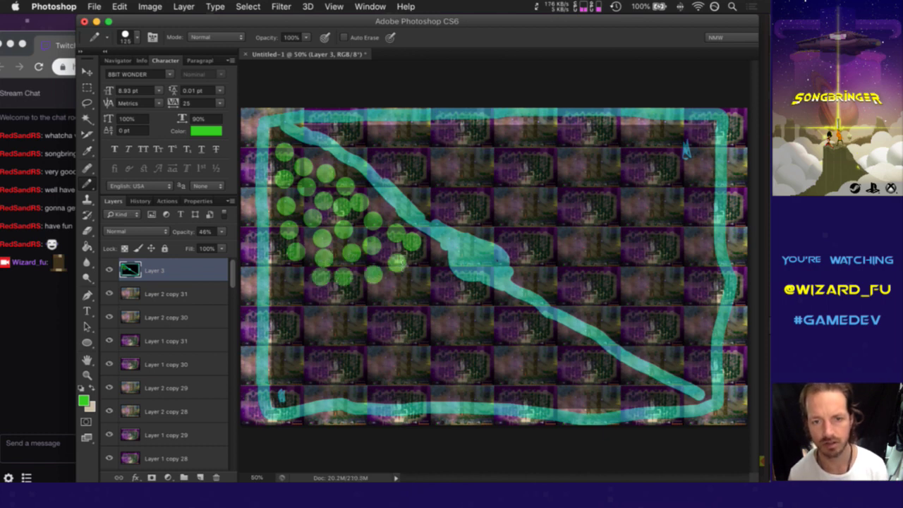
{"action": "left_click", "coordinate": [426, 266]}
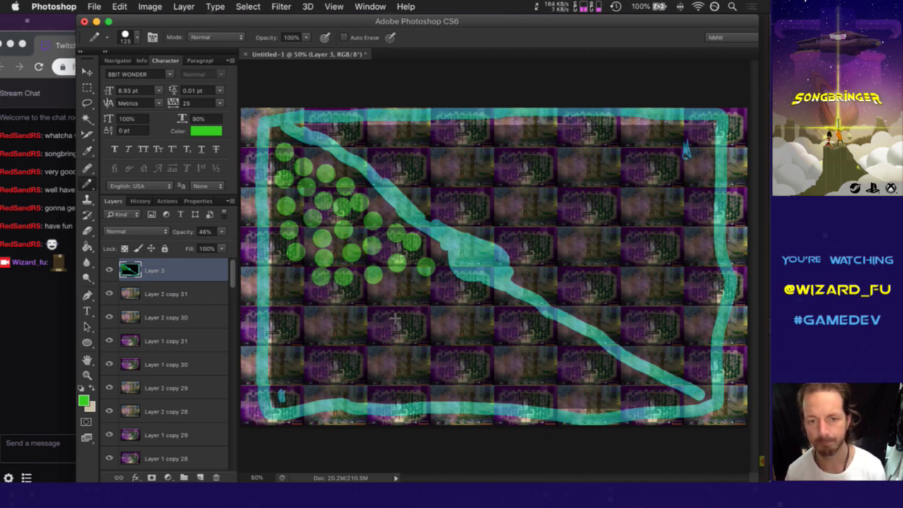
{"action": "left_click", "coordinate": [356, 306]}
{"action": "left_click", "coordinate": [374, 300]}
{"action": "left_click", "coordinate": [395, 292]}
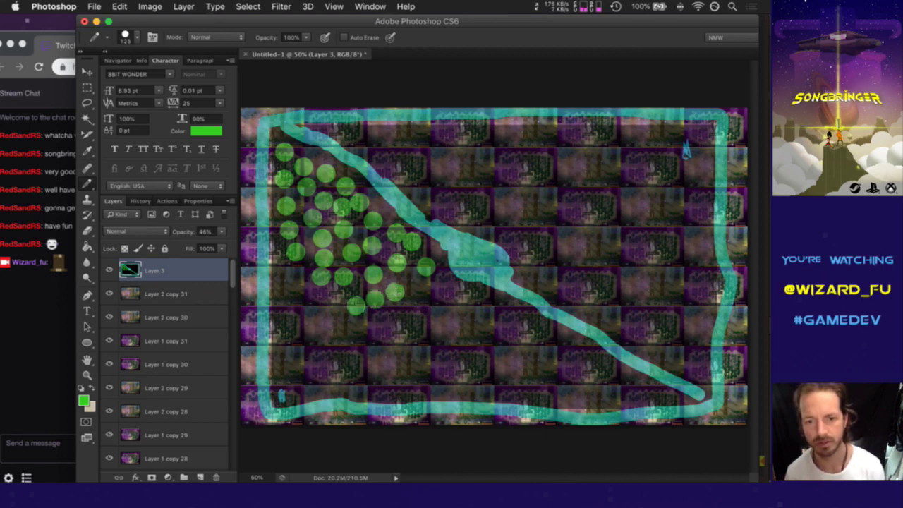
{"action": "left_click", "coordinate": [424, 291]}
{"action": "left_click", "coordinate": [455, 292]}
{"action": "left_click", "coordinate": [482, 296]}
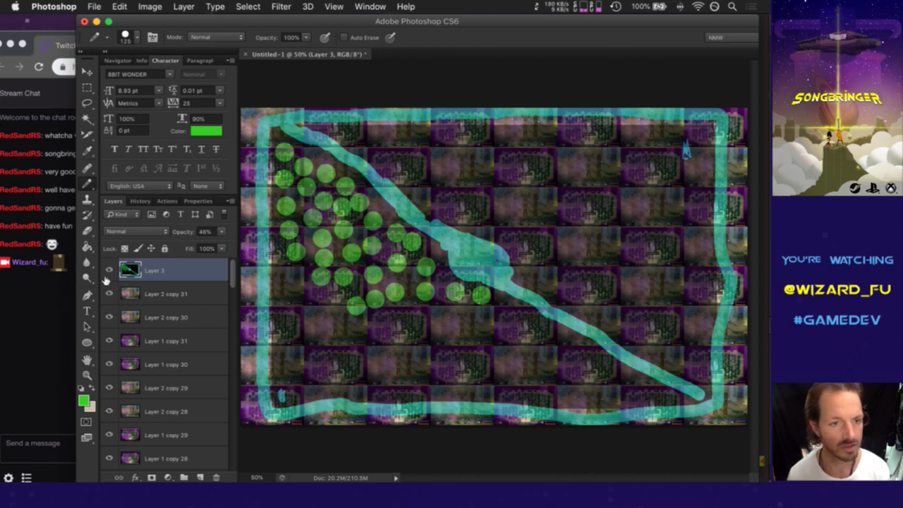
Step: Set the foreground colour to black and the Pencil size to 175 pixels
{"action": "left_click", "coordinate": [84, 400]}
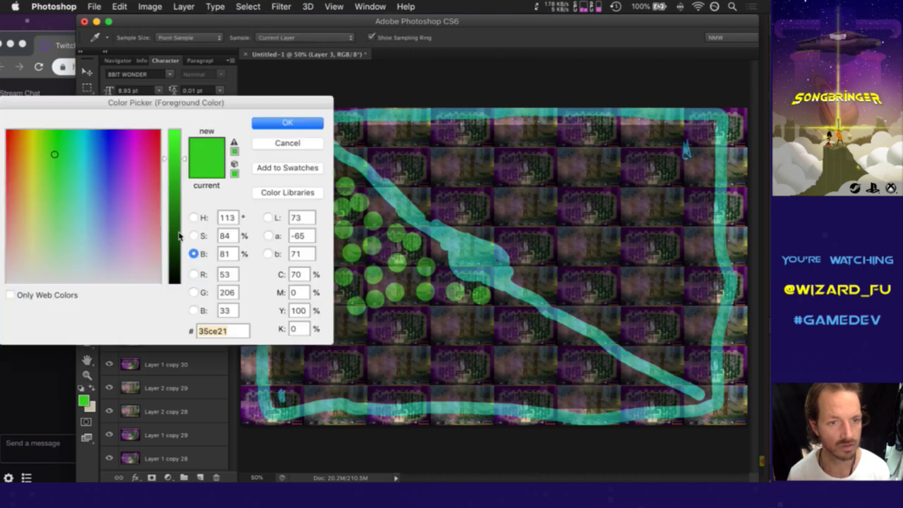
{"action": "left_click_drag", "start_coordinate": [182, 236], "coordinate": [174, 288]}
{"action": "left_click", "coordinate": [261, 124]}
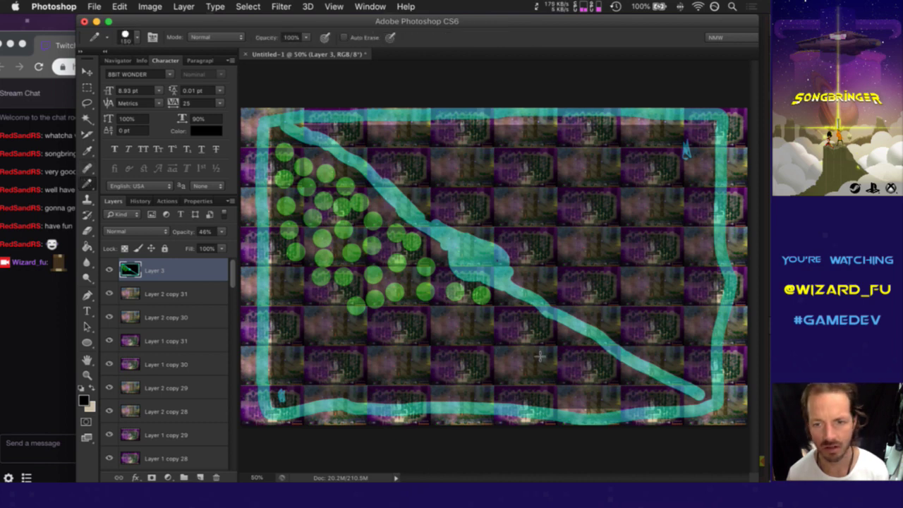
{"action": "key", "text": "bracketright"}
{"action": "key", "text": "bracketright"}
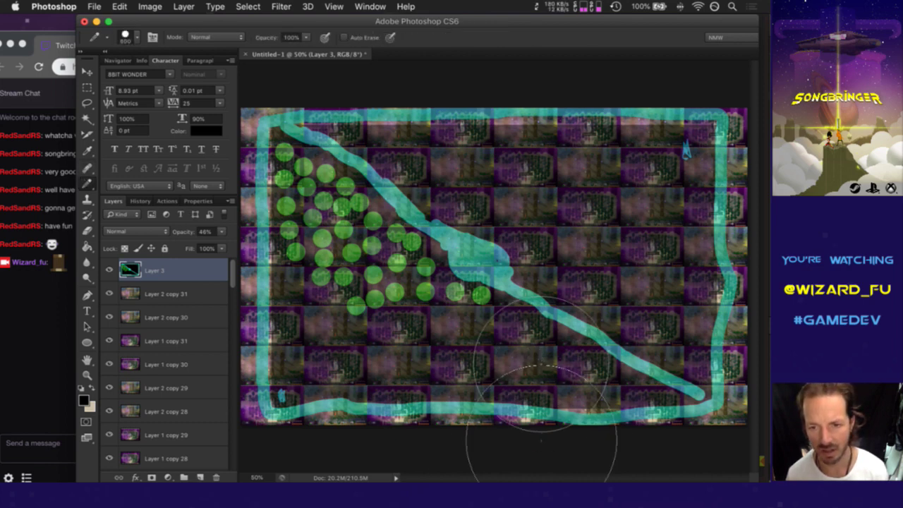
{"action": "key", "text": "bracketleft"}
{"action": "key", "text": "bracketleft"}
{"action": "key", "text": "bracketleft"}
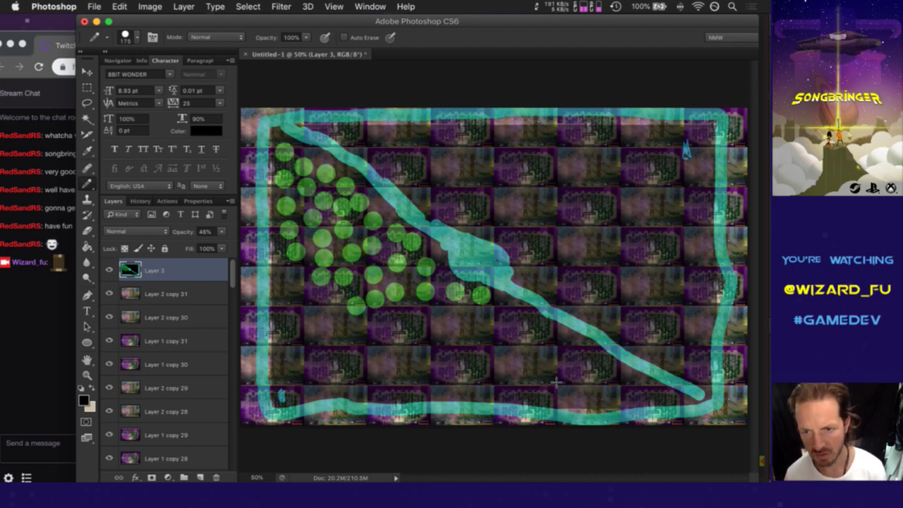
Step: Undo the test stroke over the lower border, and stamp two black dots on a new layer, above and below the diagonal band
{"action": "mouse_move", "coordinate": [534, 406]}
{"action": "left_mouse_down"}
{"action": "mouse_move", "coordinate": [465, 408]}
{"action": "mouse_move", "coordinate": [473, 407]}
{"action": "left_mouse_up"}
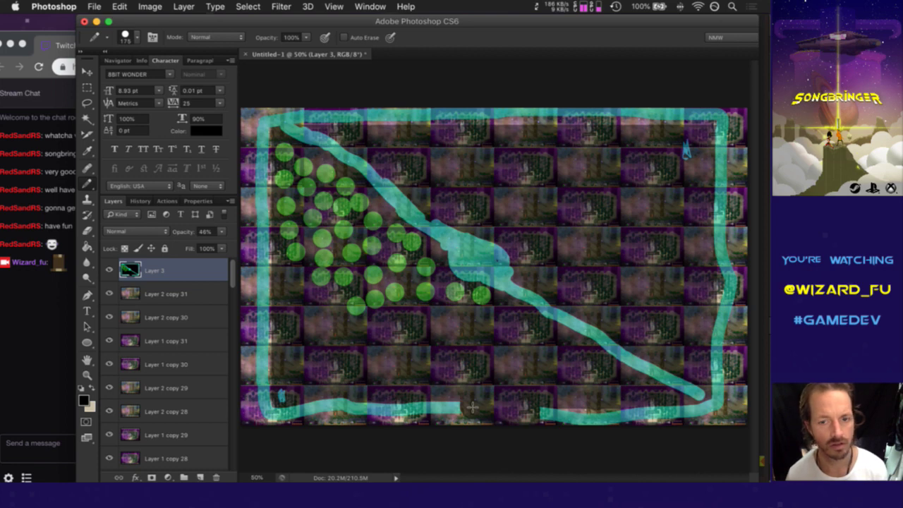
{"action": "key", "text": "super+z"}
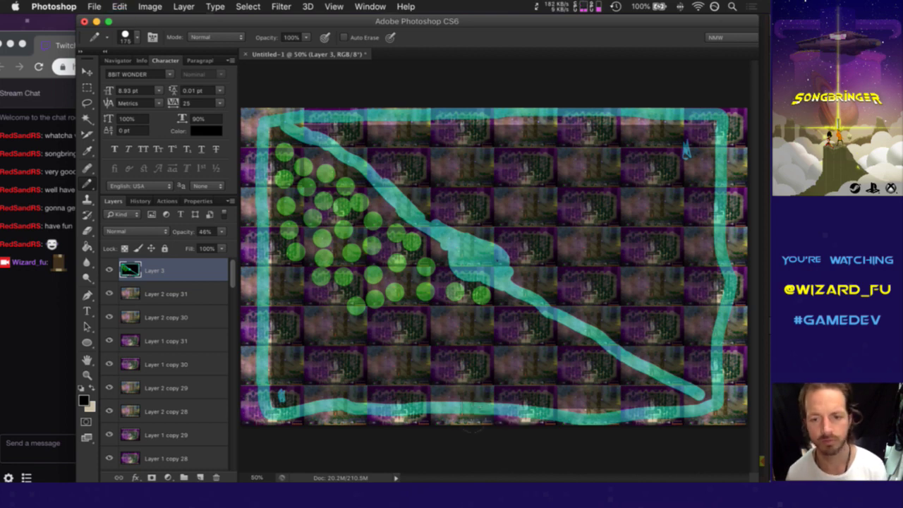
{"action": "left_click", "coordinate": [201, 478]}
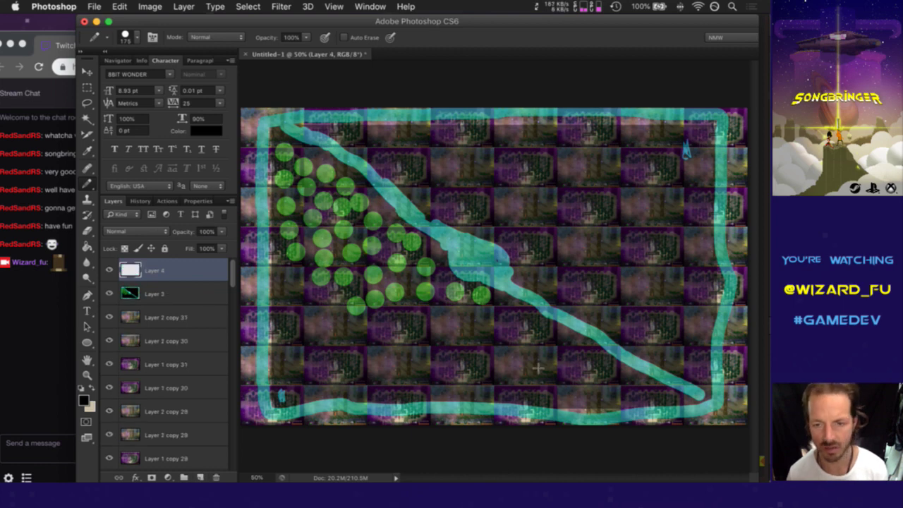
{"action": "left_click", "coordinate": [569, 382]}
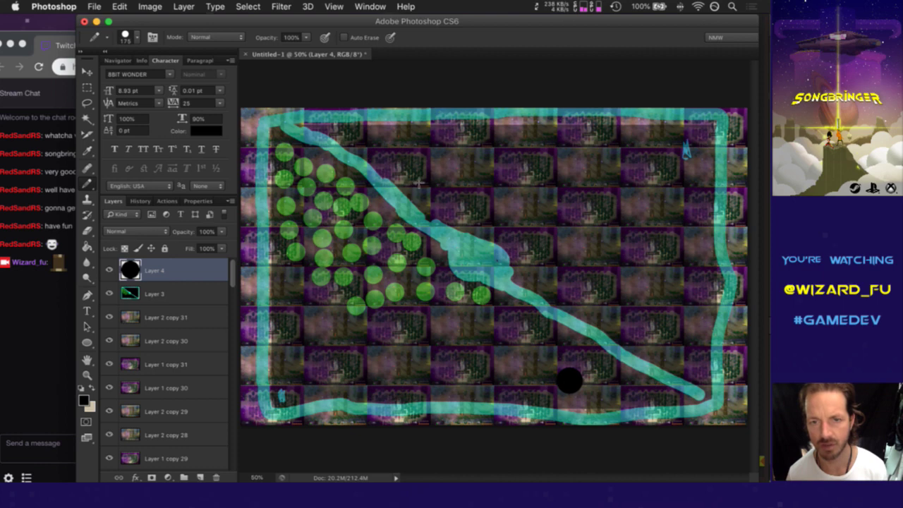
{"action": "left_click", "coordinate": [417, 153]}
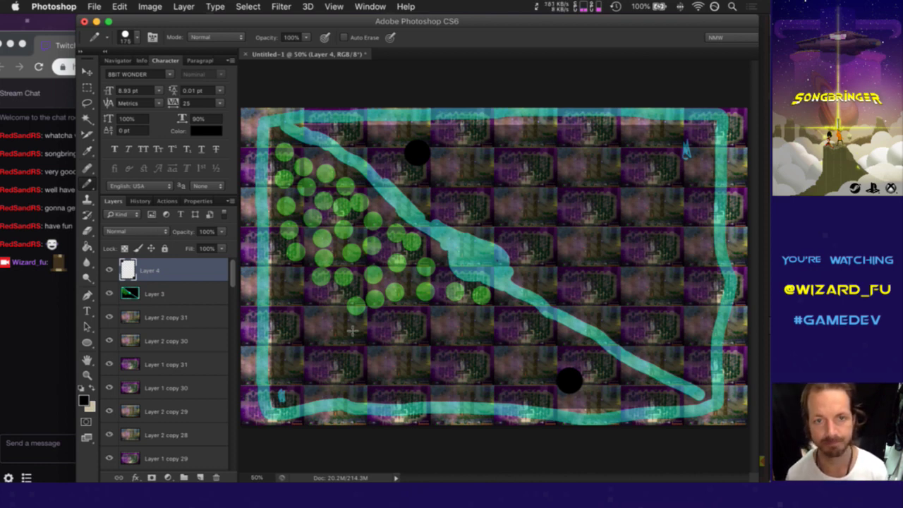
Step: Open the settings for a new document with its width ready for editing
{"action": "left_click", "coordinate": [93, 6]}
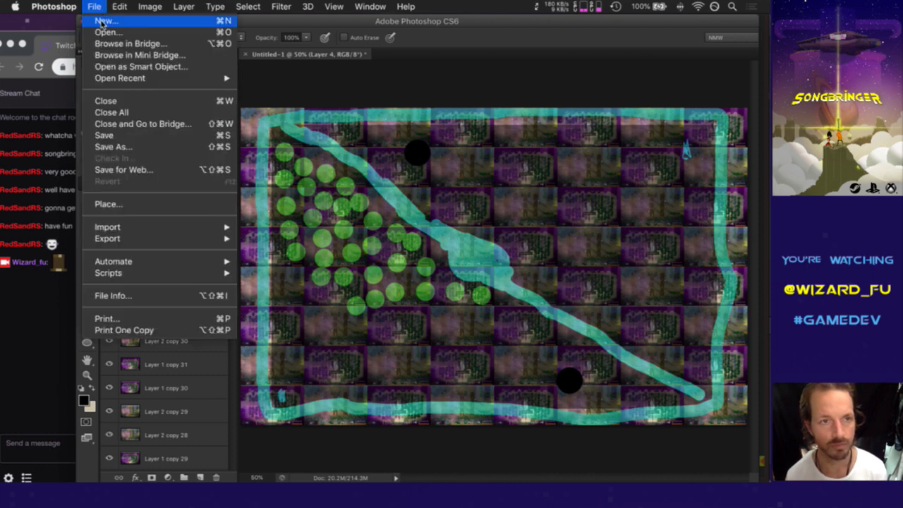
{"action": "left_click", "coordinate": [174, 106]}
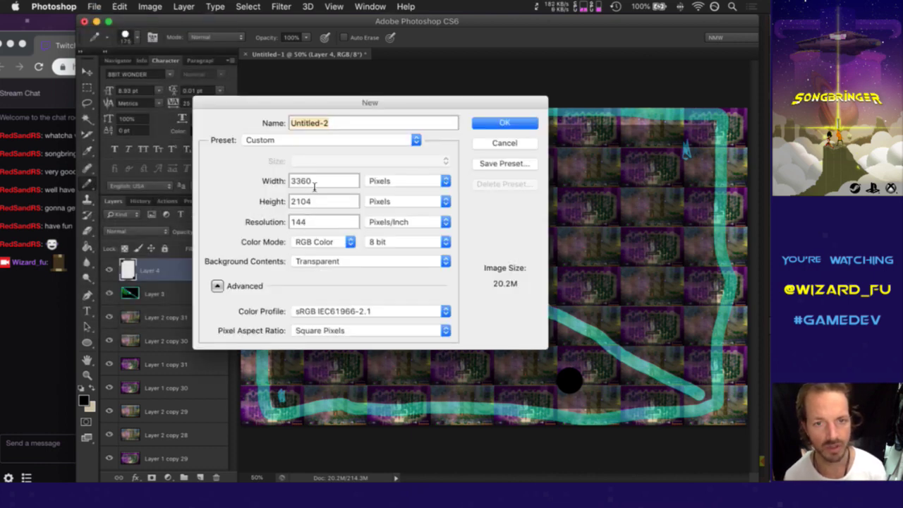
{"action": "key", "text": "Tab"}
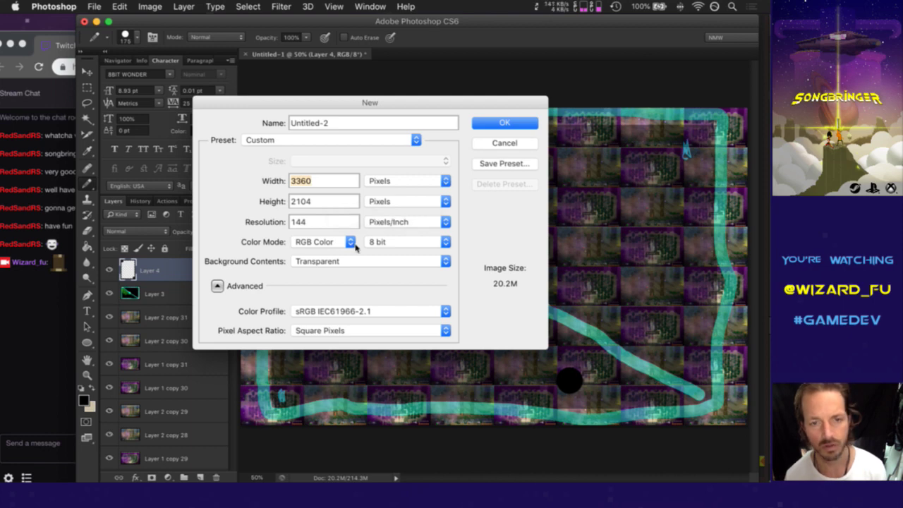
Step: Switch to Calculator and divide 263 by 12
{"action": "key", "text": "super+Tab"}
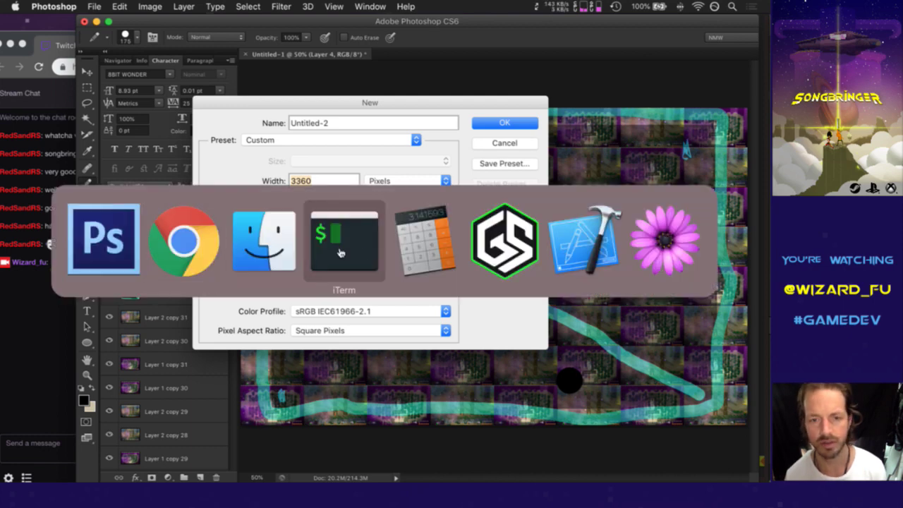
{"action": "left_click", "coordinate": [435, 252]}
{"action": "left_click", "coordinate": [539, 69]}
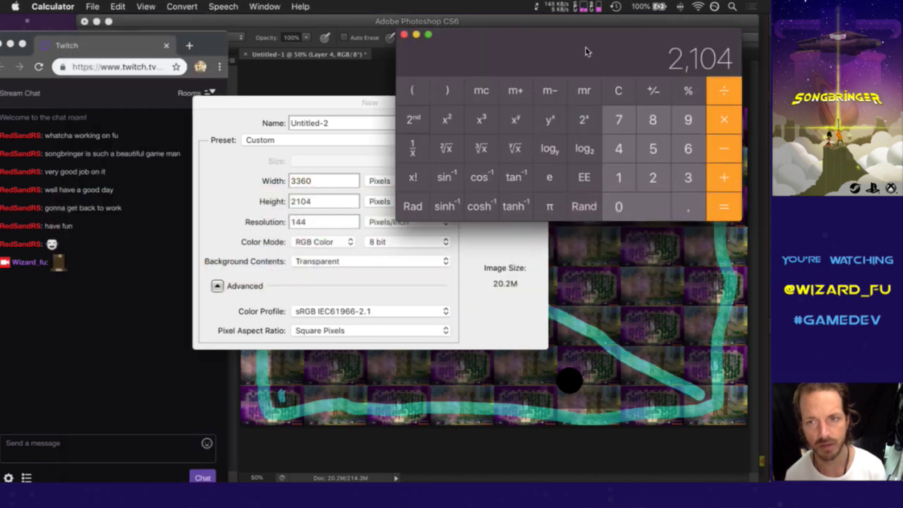
{"action": "left_click_drag", "start_coordinate": [586, 52], "coordinate": [564, 86]}
{"action": "left_click", "coordinate": [598, 125]}
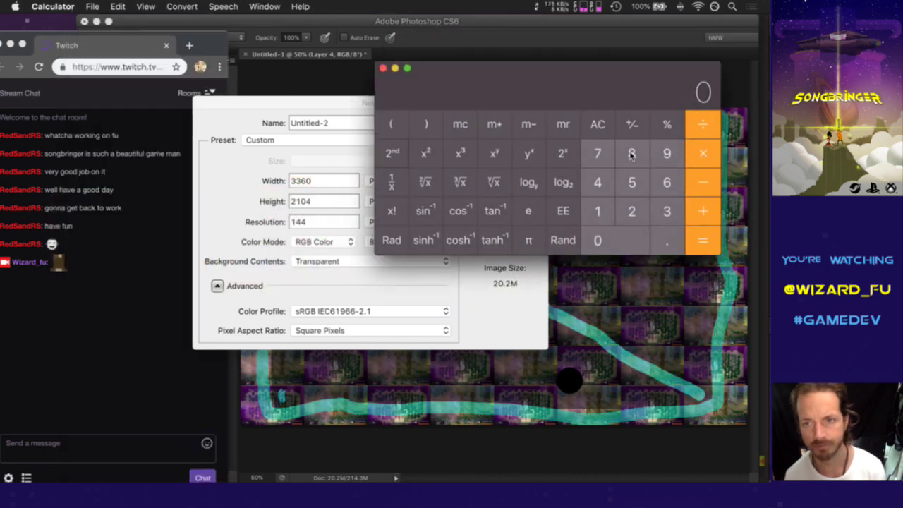
{"action": "left_click", "coordinate": [631, 216]}
{"action": "type", "text": "63/1"}
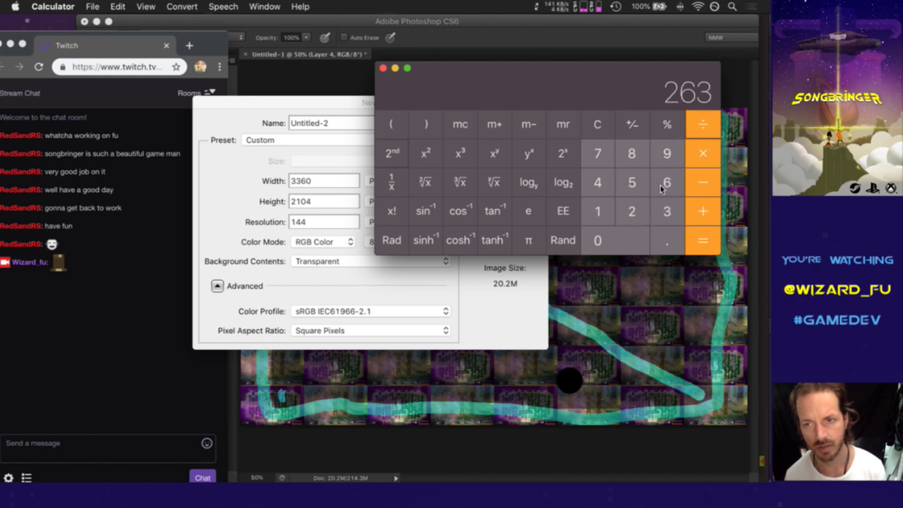
{"action": "left_click", "coordinate": [622, 215]}
{"action": "left_click", "coordinate": [699, 242]}
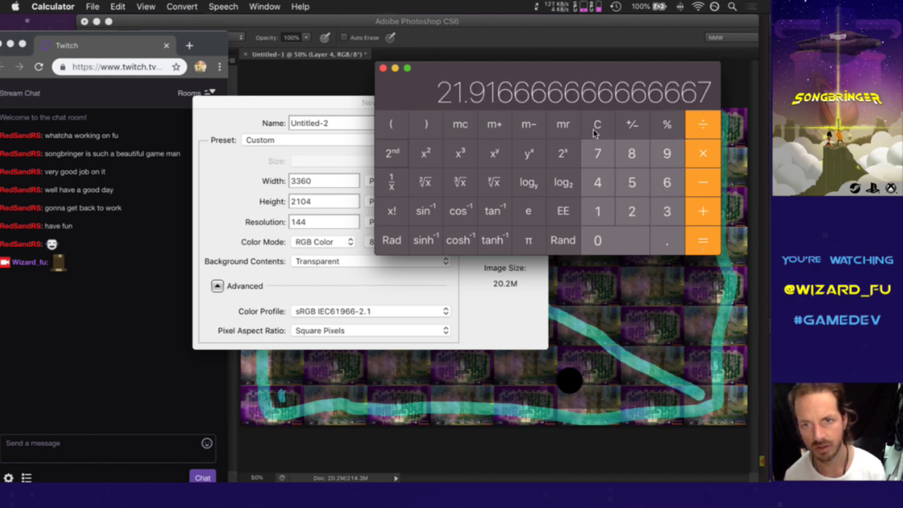
Step: Clear the calculator and divide 420 by 20
{"action": "left_click", "coordinate": [596, 127]}
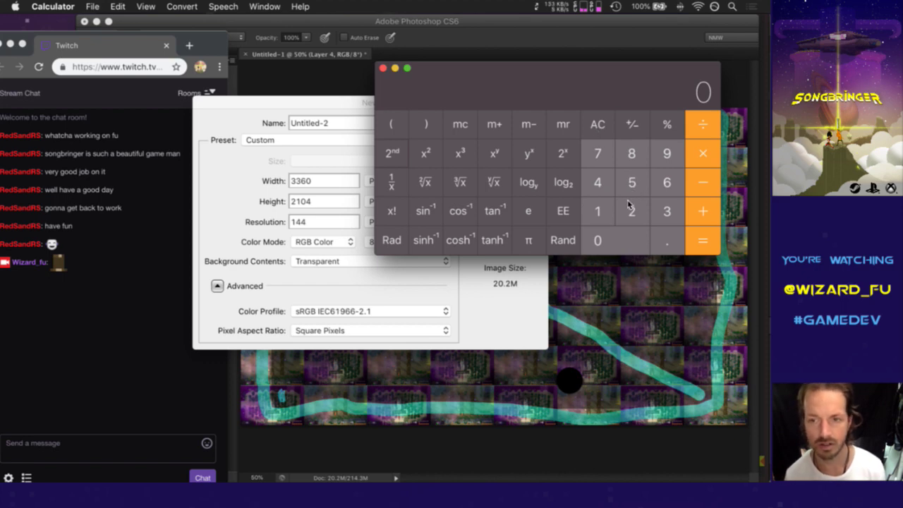
{"action": "left_click", "coordinate": [601, 186]}
{"action": "left_click", "coordinate": [608, 208]}
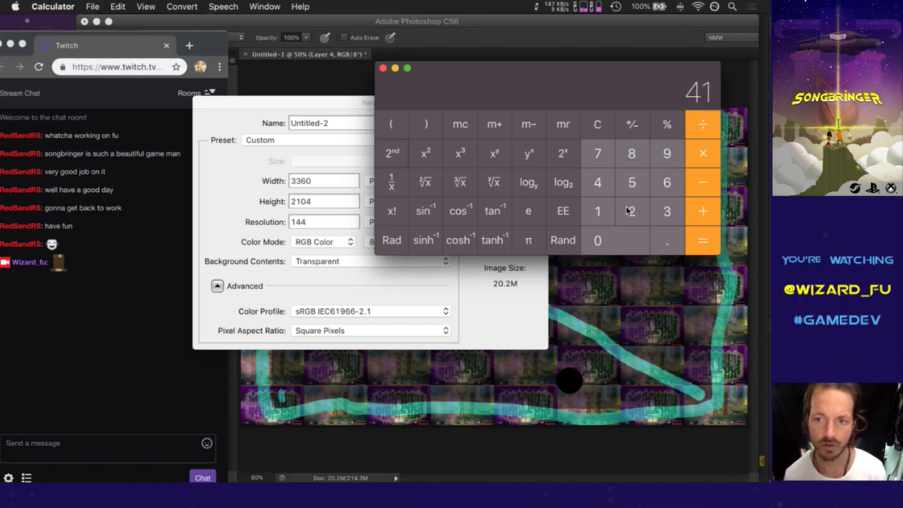
{"action": "left_click", "coordinate": [592, 124]}
{"action": "left_click", "coordinate": [598, 185]}
{"action": "left_click", "coordinate": [631, 212]}
{"action": "left_click", "coordinate": [635, 236]}
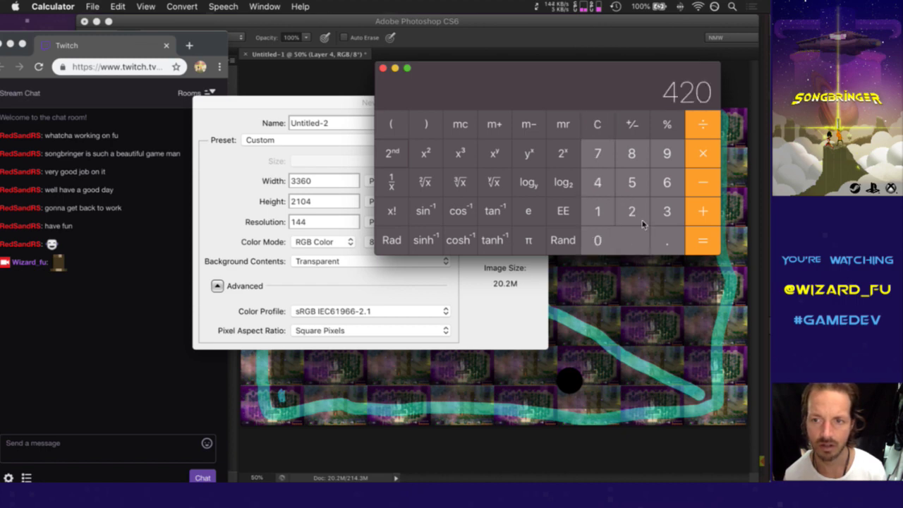
{"action": "left_click", "coordinate": [704, 124]}
{"action": "left_click", "coordinate": [635, 210]}
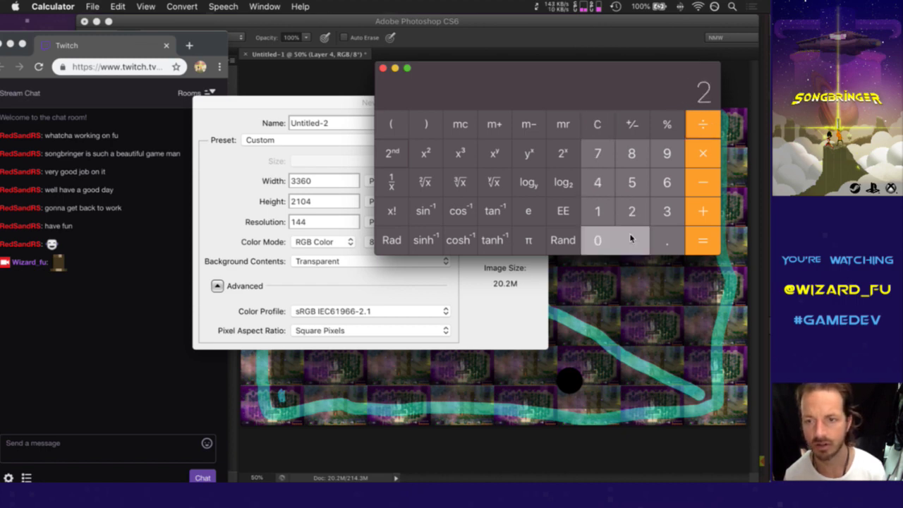
{"action": "left_click", "coordinate": [635, 239]}
{"action": "left_click", "coordinate": [695, 243]}
Step: Multiply 20 by 12, re-entering the calculation after a first attempt, and clear the calculator
{"action": "left_click", "coordinate": [597, 128]}
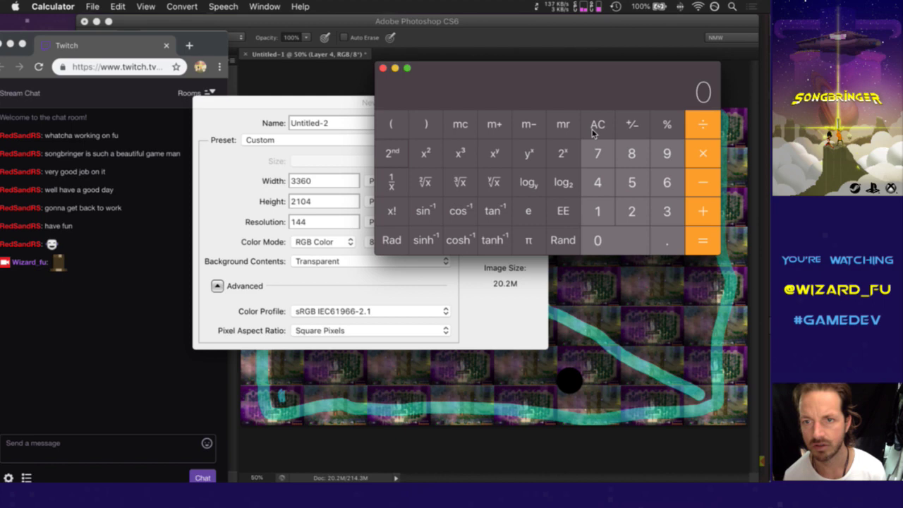
{"action": "left_click", "coordinate": [630, 214]}
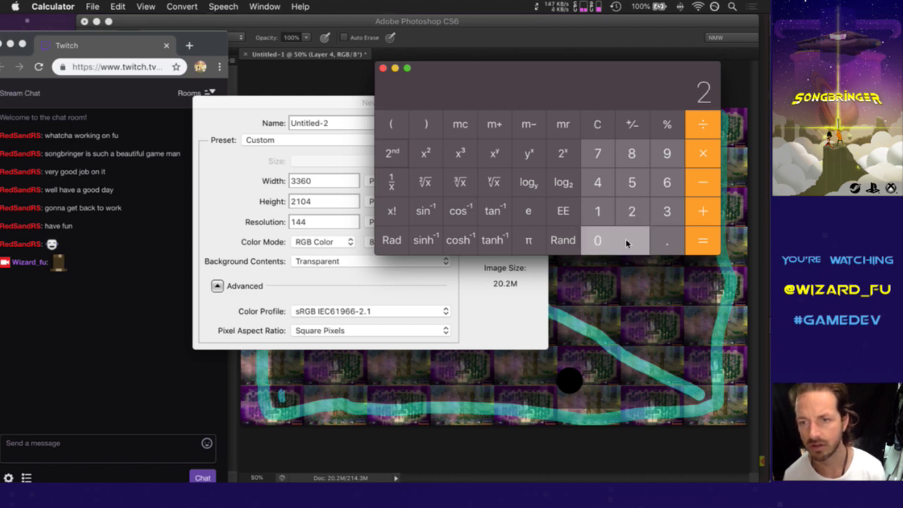
{"action": "left_click", "coordinate": [633, 239]}
{"action": "left_click", "coordinate": [705, 138]}
{"action": "key", "text": "1"}
{"action": "left_click", "coordinate": [631, 212]}
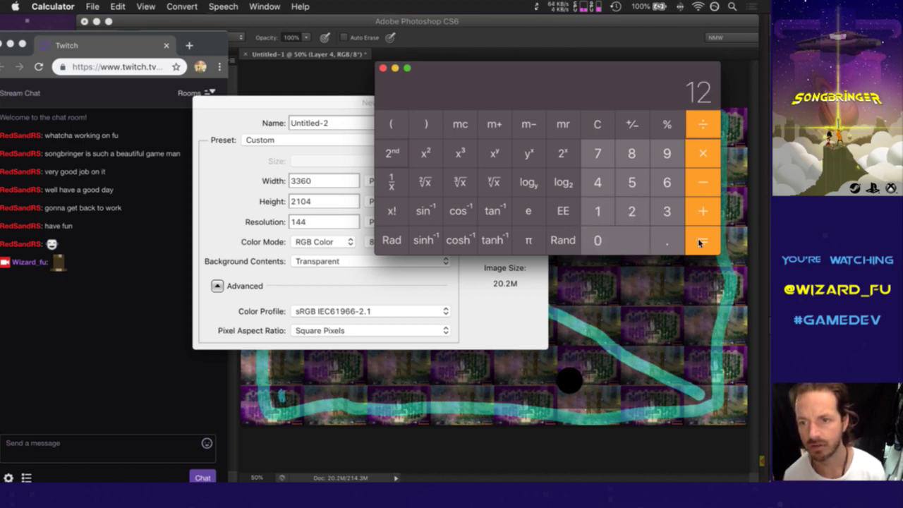
{"action": "left_click", "coordinate": [695, 240]}
{"action": "left_click", "coordinate": [611, 128]}
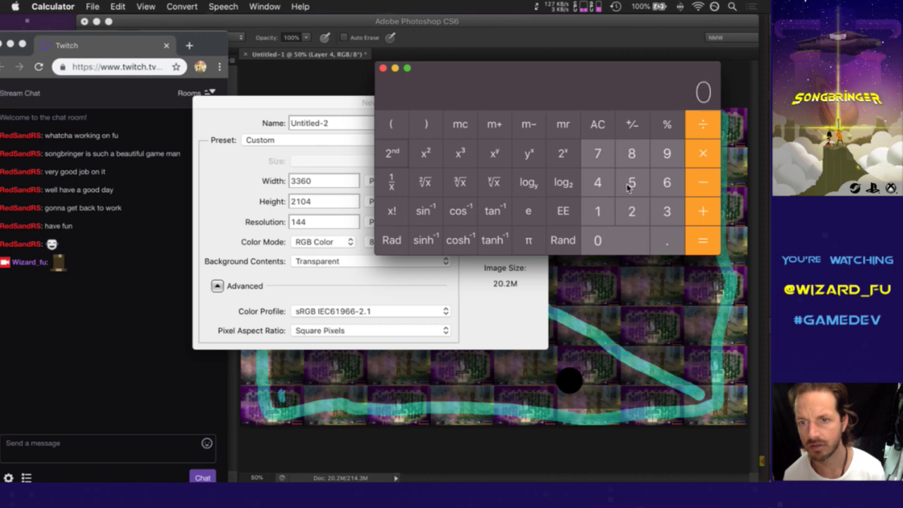
{"action": "left_click", "coordinate": [632, 212]}
{"action": "key", "text": "0"}
{"action": "key", "text": "asterisk"}
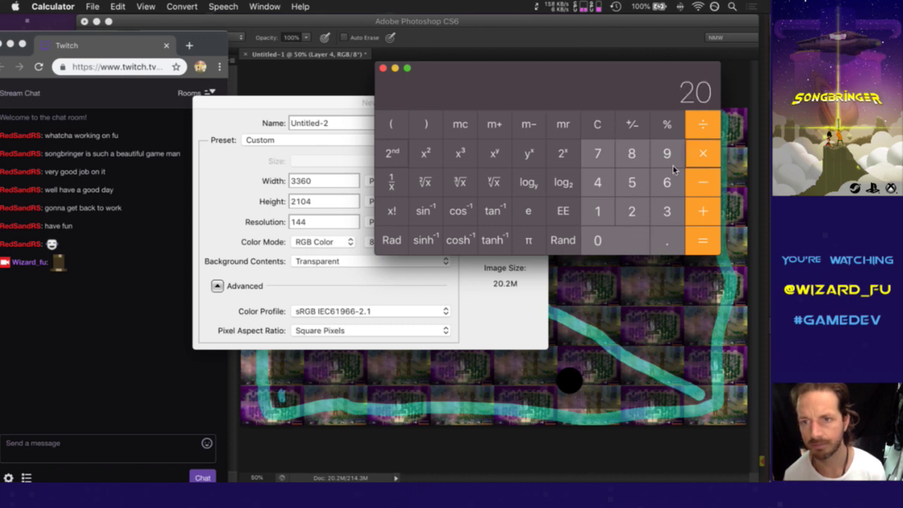
{"action": "left_click", "coordinate": [610, 209]}
{"action": "left_click", "coordinate": [633, 211]}
{"action": "left_click", "coordinate": [689, 238]}
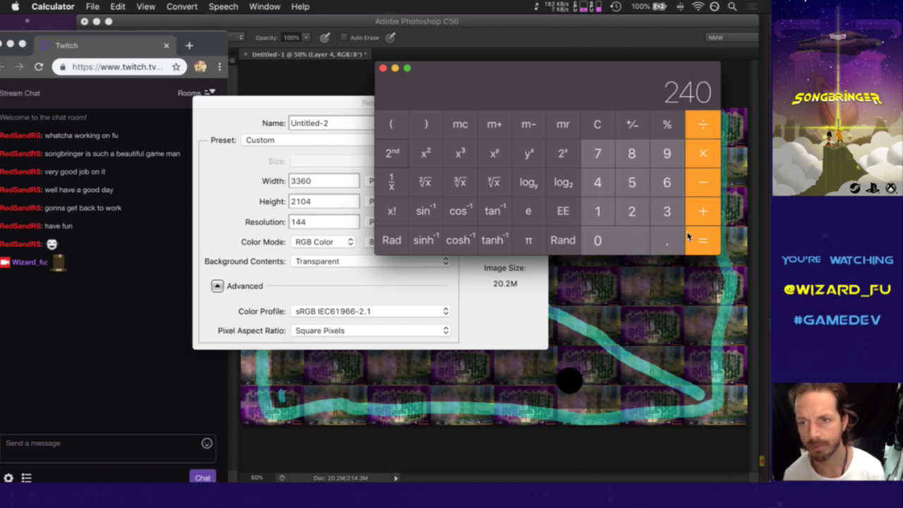
{"action": "left_click", "coordinate": [587, 124]}
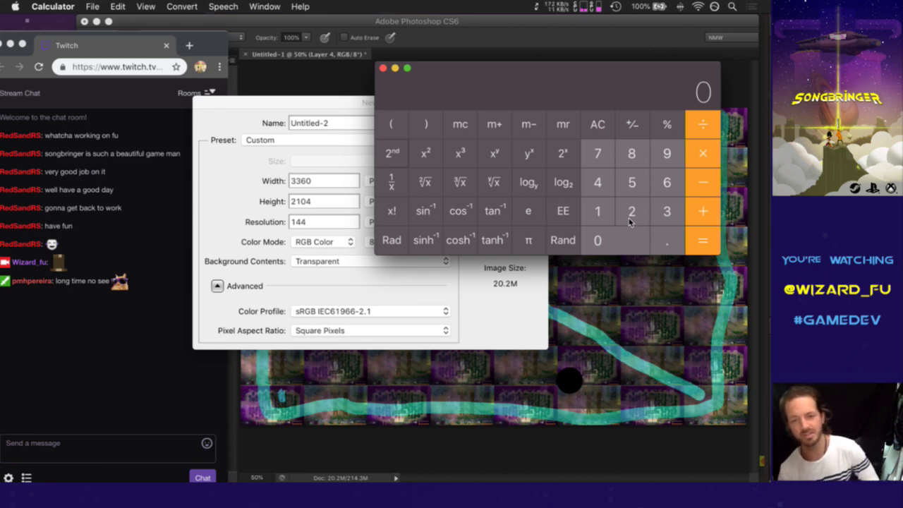
Step: Switch to the Twitch chat in Chrome and send the wizJib emote
{"action": "left_click", "coordinate": [66, 331]}
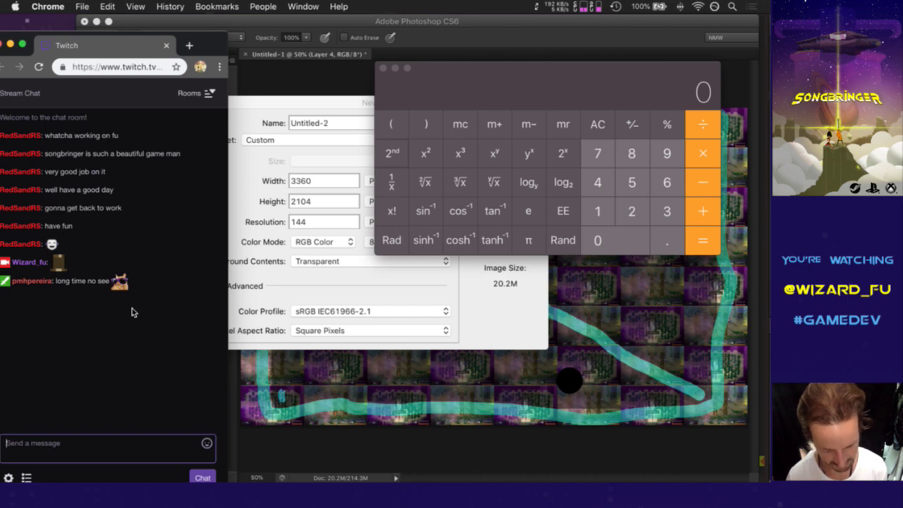
{"action": "type", "text": "wiz.l"}
{"action": "type", "text": "ol"}
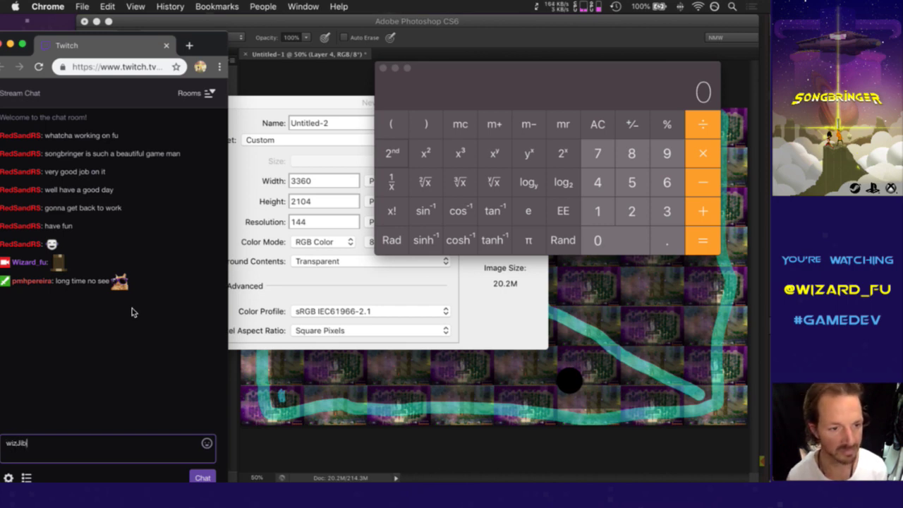
{"action": "key", "text": "Return"}
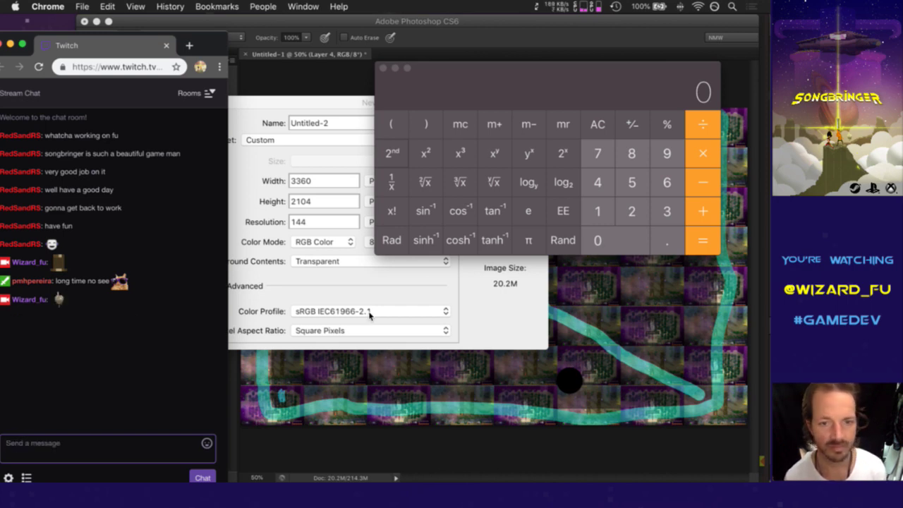
Step: Read the new Twitch chat messages and return to the new-document settings in Photoshop
{"action": "left_click", "coordinate": [550, 99]}
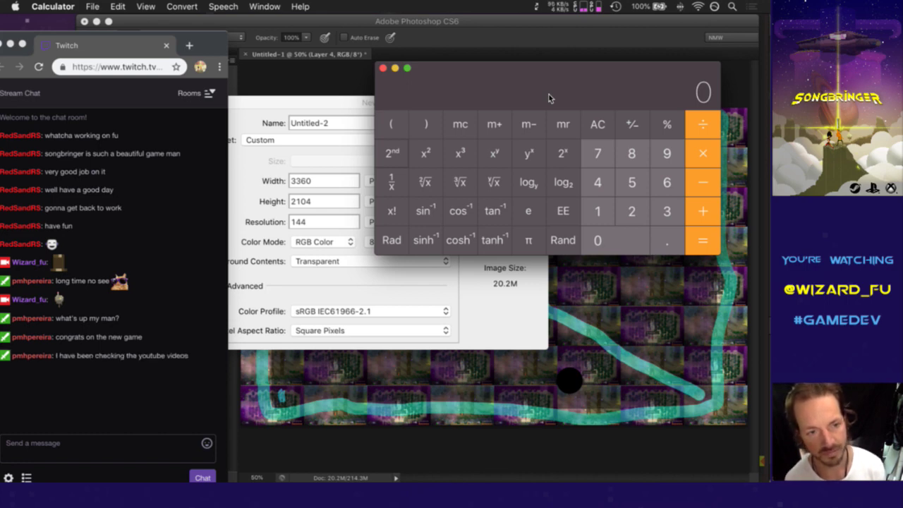
{"action": "left_click", "coordinate": [83, 343]}
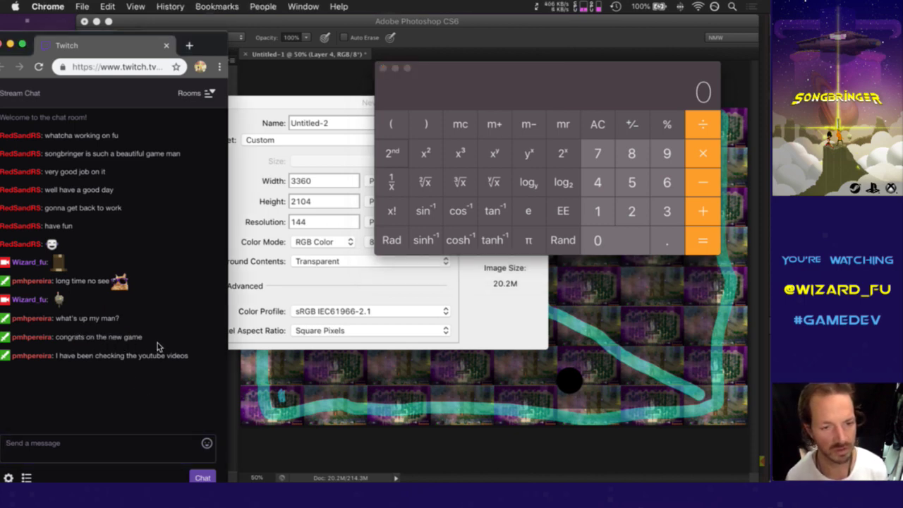
{"action": "double_click", "coordinate": [124, 356]}
{"action": "left_click", "coordinate": [107, 404]}
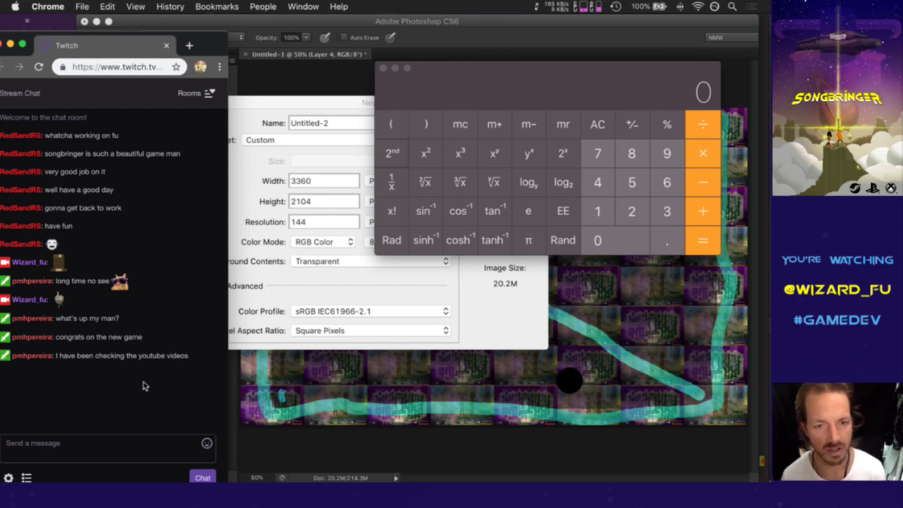
{"action": "left_click", "coordinate": [280, 294]}
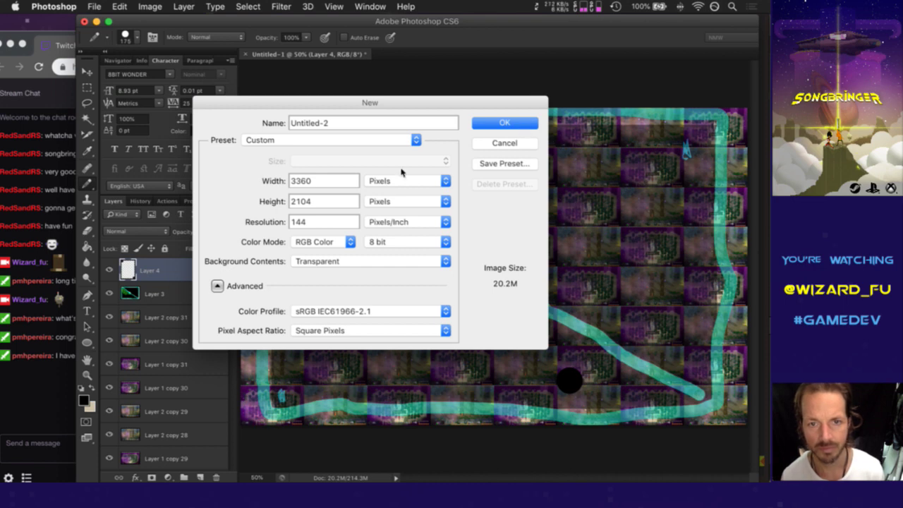
Step: Set the new document's width to 20 pixels
{"action": "left_click_drag", "start_coordinate": [326, 184], "coordinate": [251, 180]}
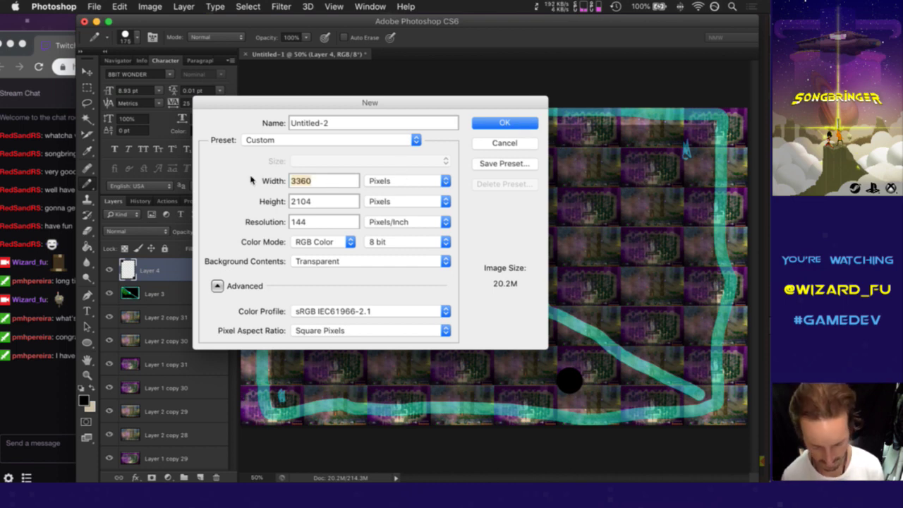
{"action": "type", "text": "20"}
{"action": "key", "text": "Tab"}
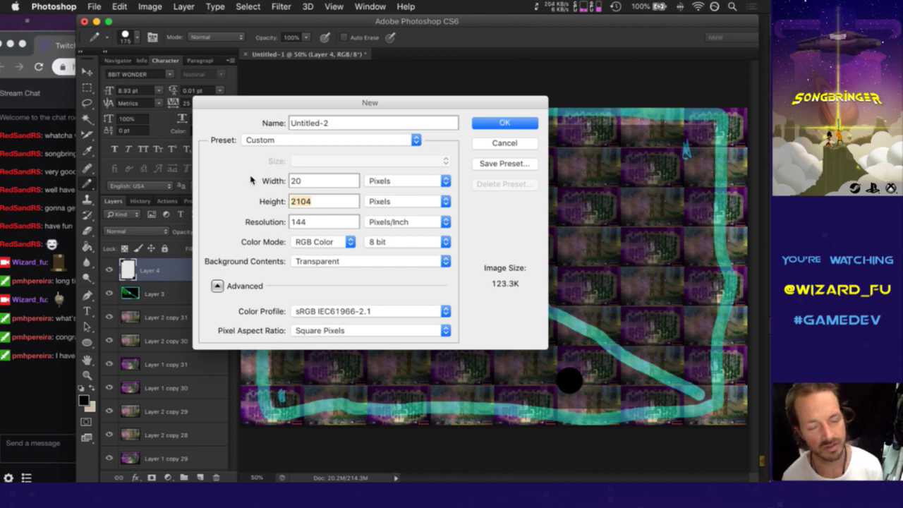
Step: Switch to Calculator, divide 260 by 16 and clear the result
{"action": "key", "text": "super+Tab"}
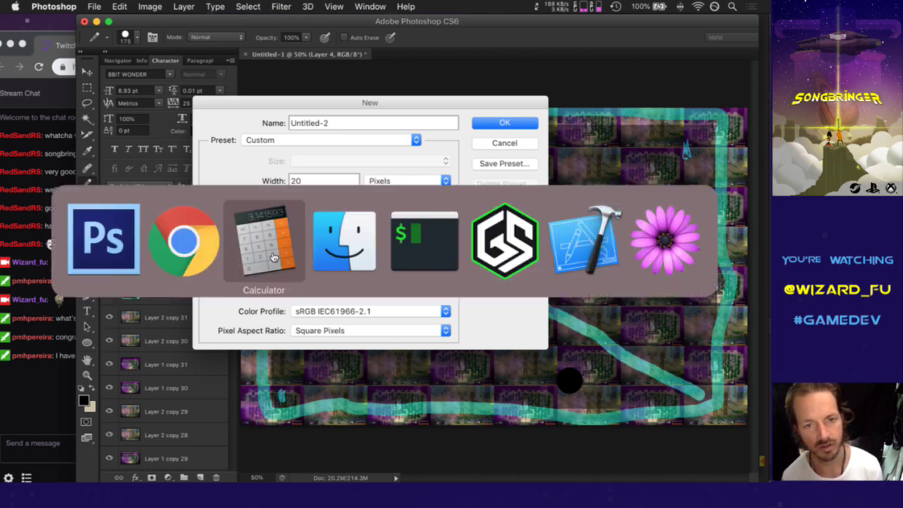
{"action": "left_click", "coordinate": [267, 256]}
{"action": "key", "text": "super+2"}
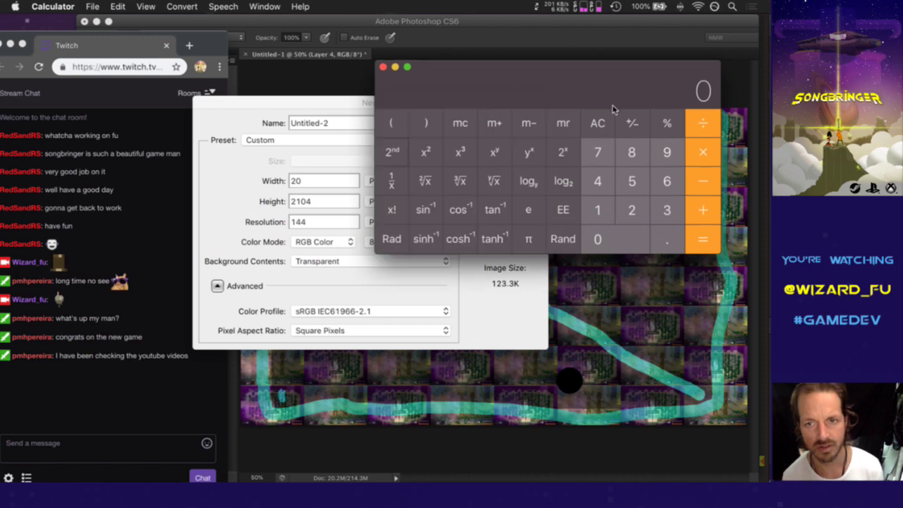
{"action": "left_click", "coordinate": [633, 210]}
{"action": "left_click", "coordinate": [662, 187]}
{"action": "left_click", "coordinate": [623, 233]}
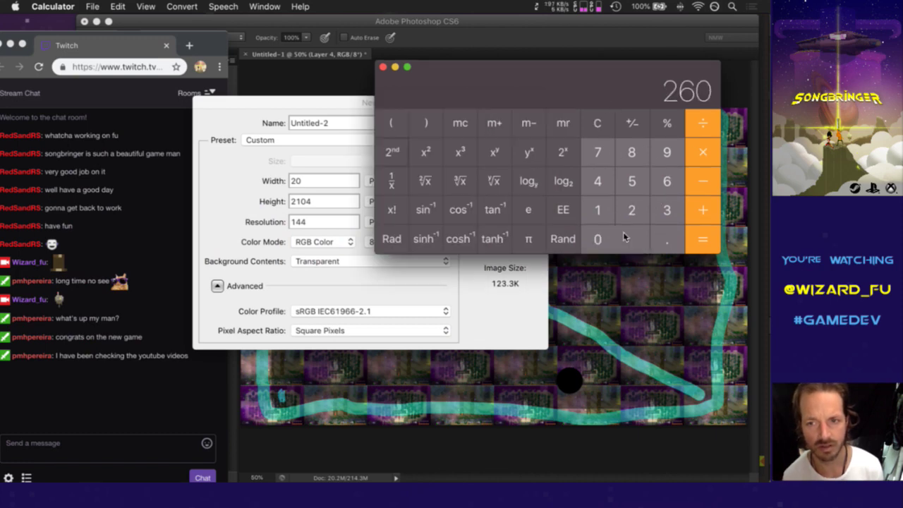
{"action": "left_click", "coordinate": [697, 129]}
{"action": "left_click", "coordinate": [607, 211]}
{"action": "left_click", "coordinate": [665, 187]}
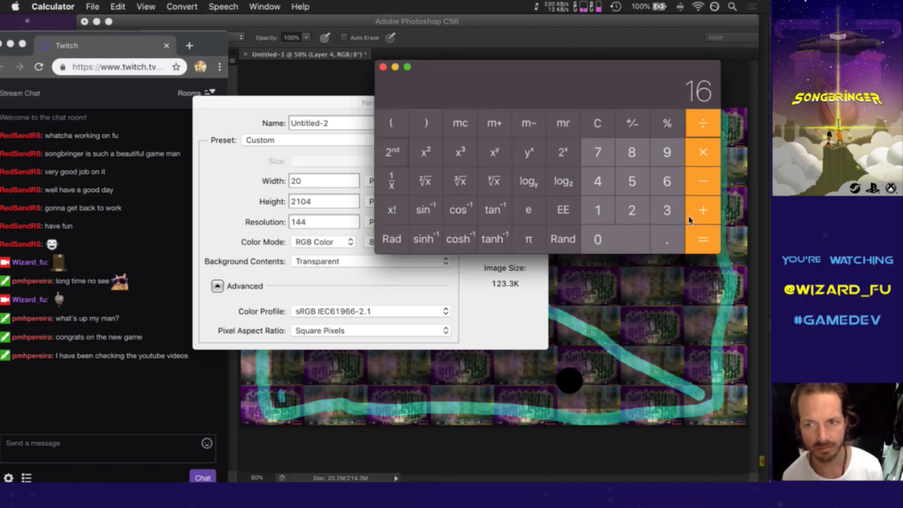
{"action": "left_click", "coordinate": [708, 246]}
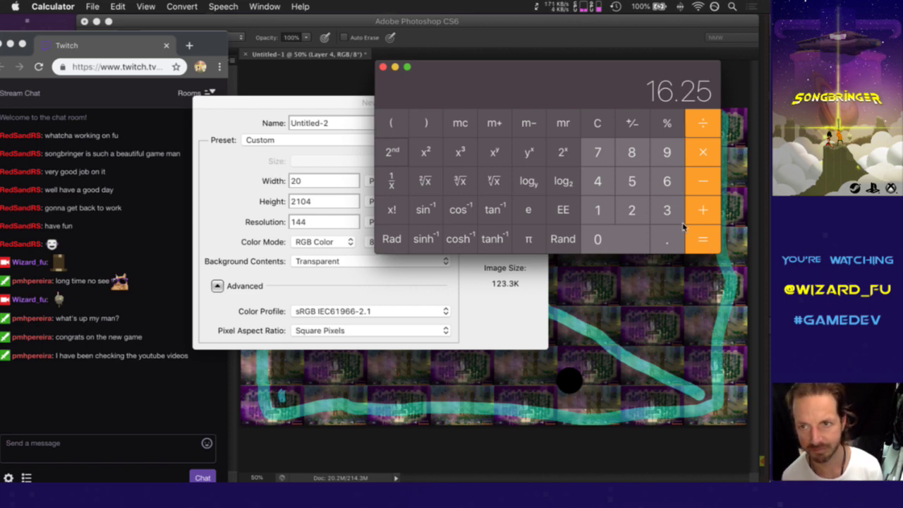
{"action": "left_click", "coordinate": [598, 123]}
Step: Return to Photoshop, set the new document's height to 12 pixels and create it
{"action": "left_click", "coordinate": [363, 106]}
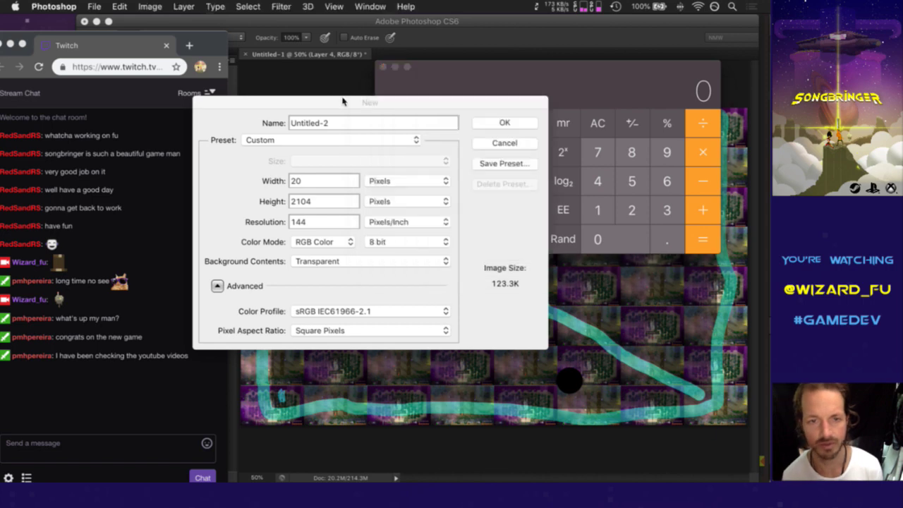
{"action": "double_click", "coordinate": [314, 202]}
{"action": "type", "text": "12"}
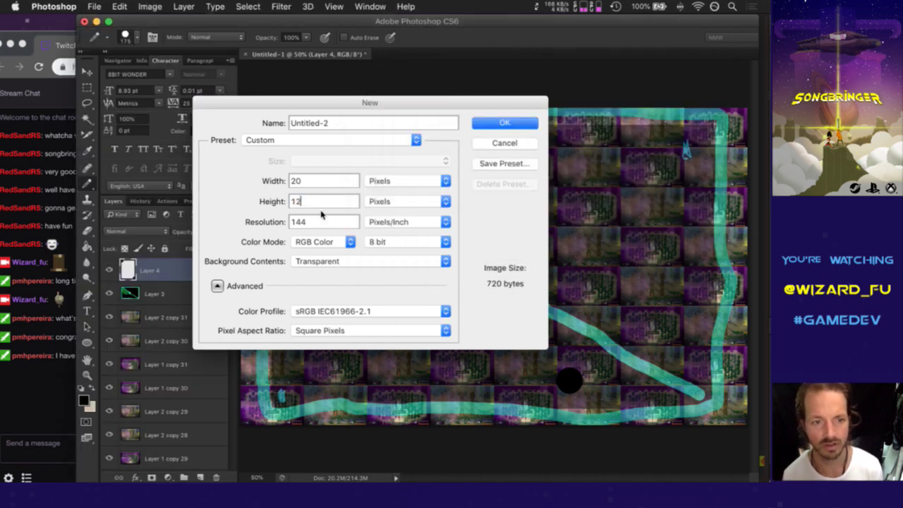
{"action": "left_click", "coordinate": [506, 129]}
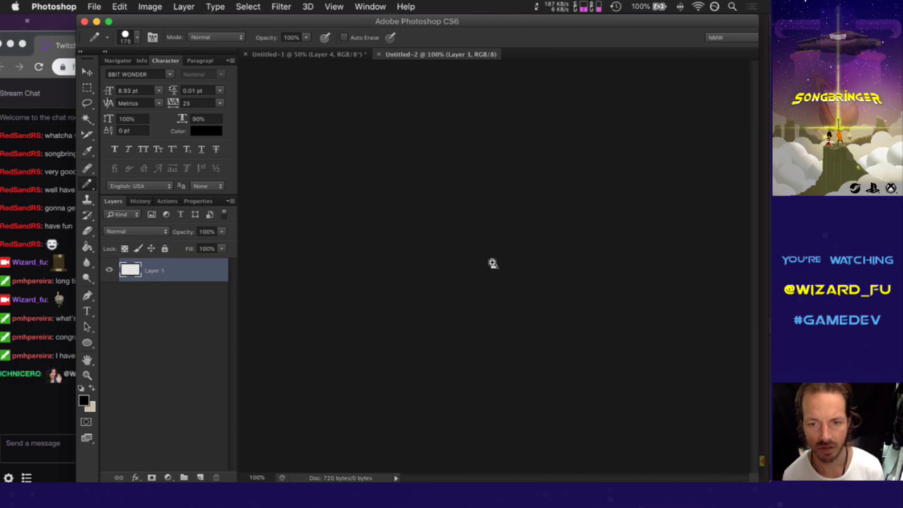
{"action": "left_click_drag", "start_coordinate": [534, 281], "coordinate": [657, 287]}
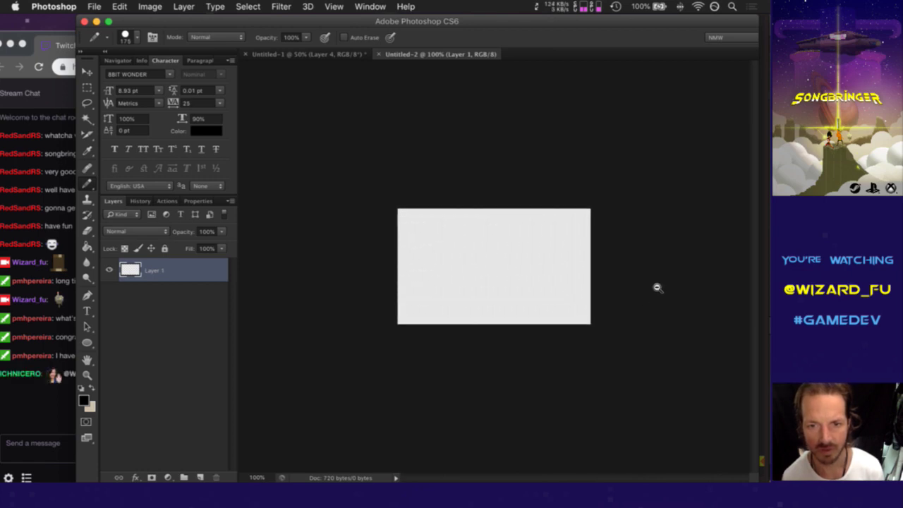
Step: Switch to the Twitch chat in Chrome and send the HeyGuys emote
{"action": "left_click", "coordinate": [22, 423]}
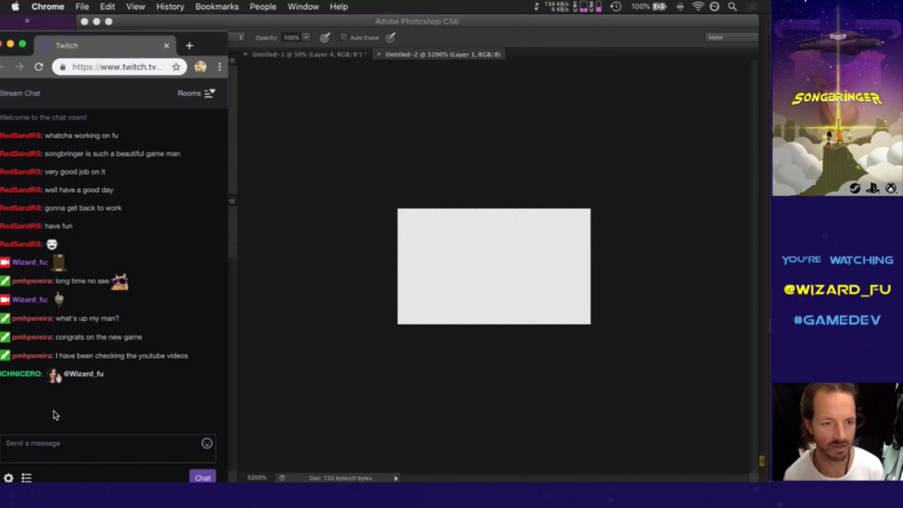
{"action": "left_click", "coordinate": [45, 458]}
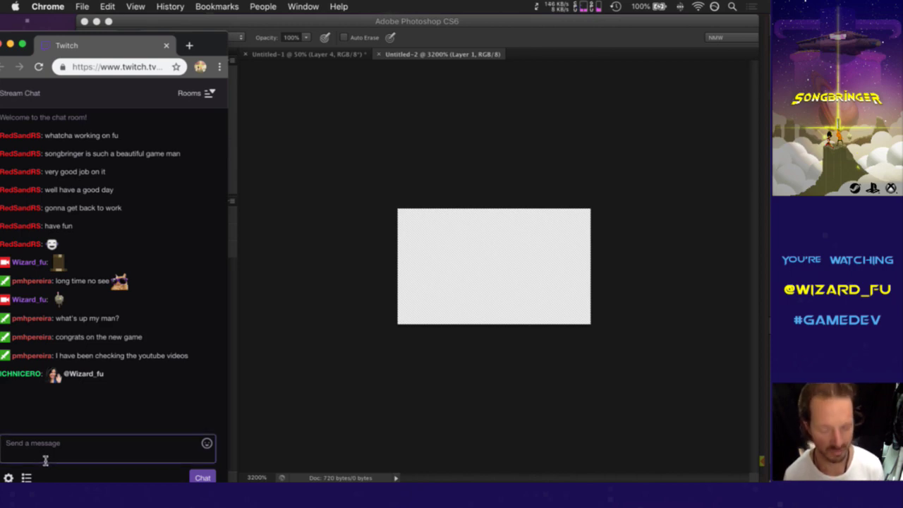
{"action": "type", "text": "HeyGuys"}
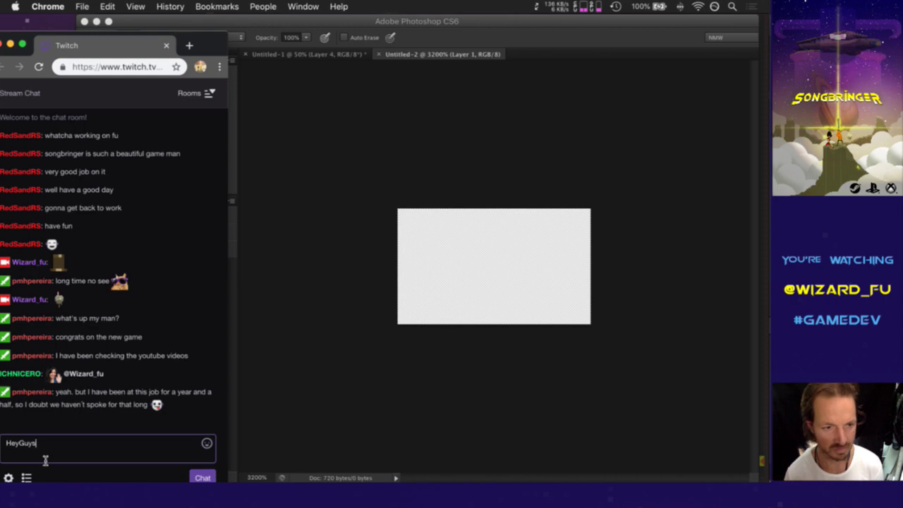
{"action": "key", "text": "Return"}
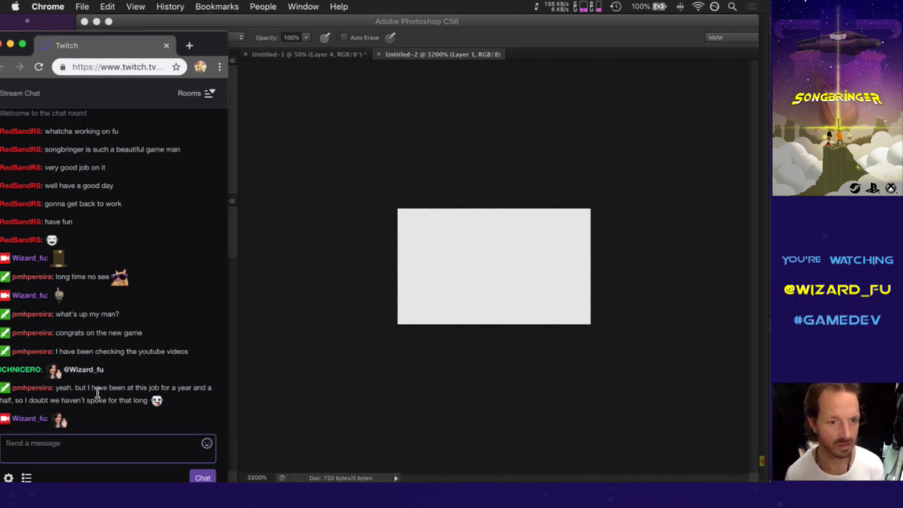
Step: Read the latest viewer messages in the Twitch chat and return to the blank document in Photoshop
{"action": "left_click_drag", "start_coordinate": [95, 389], "coordinate": [123, 410]}
{"action": "left_click", "coordinate": [119, 404]}
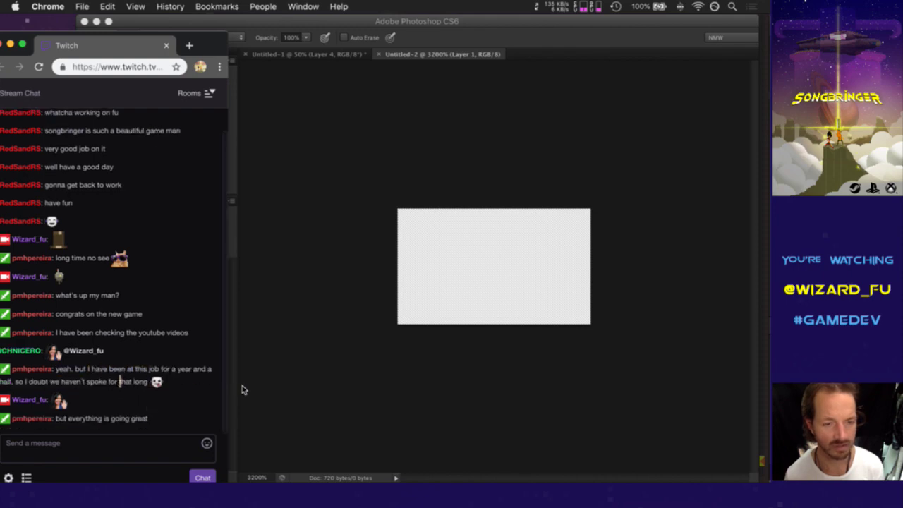
{"action": "left_click_drag", "start_coordinate": [139, 419], "coordinate": [111, 420]}
{"action": "left_click", "coordinate": [155, 408]}
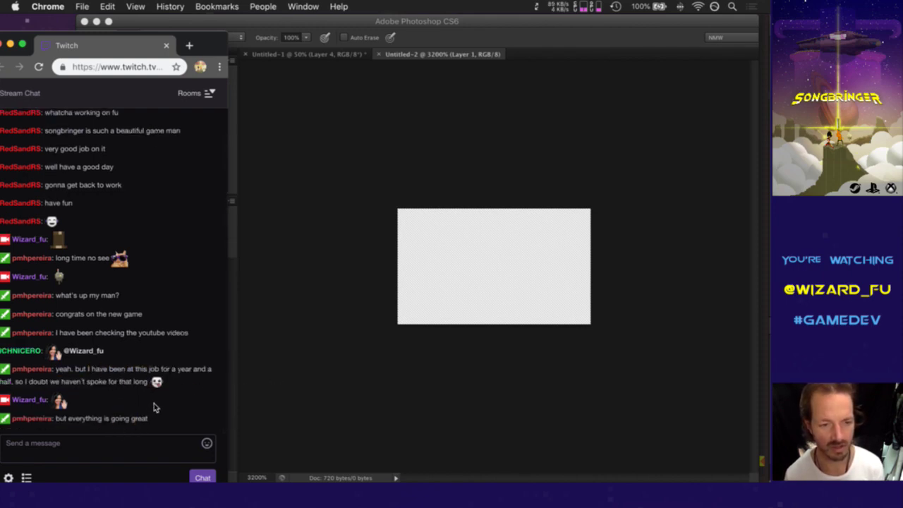
{"action": "left_click", "coordinate": [346, 283]}
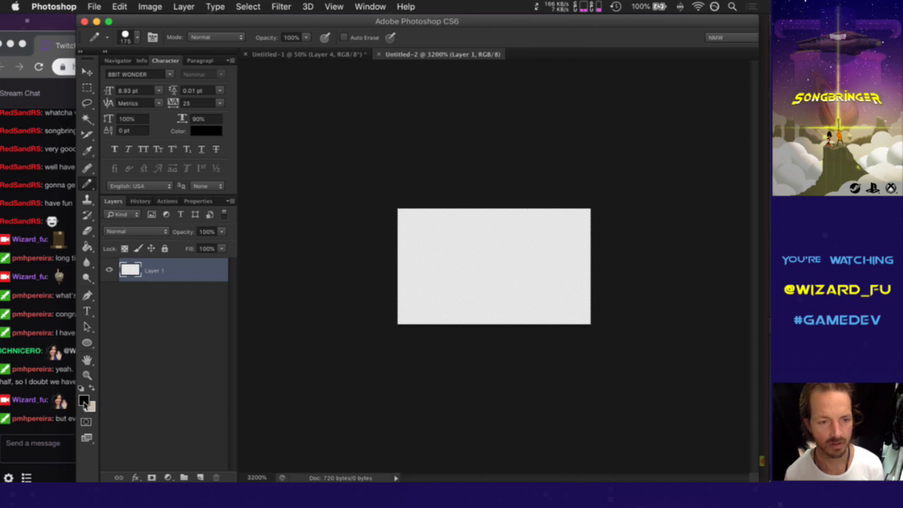
{"action": "left_click", "coordinate": [167, 477]}
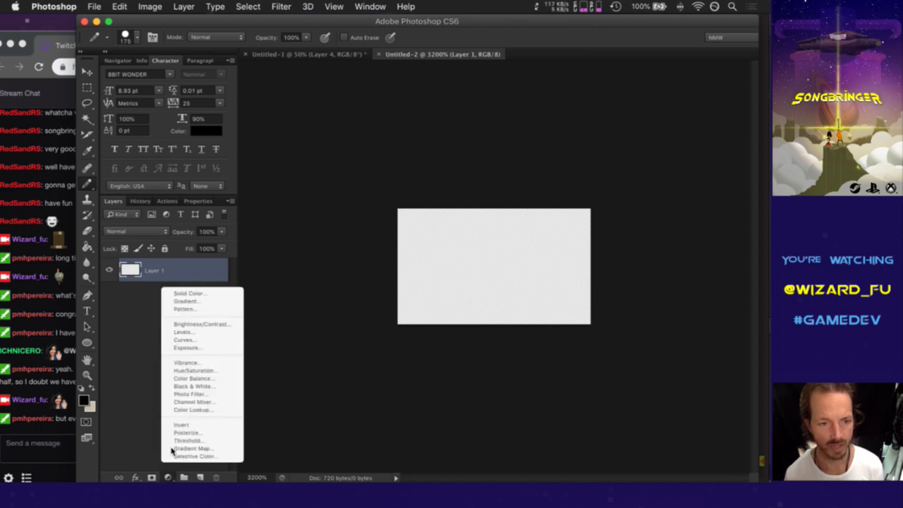
{"action": "left_click", "coordinate": [207, 295]}
{"action": "key", "text": "Escape"}
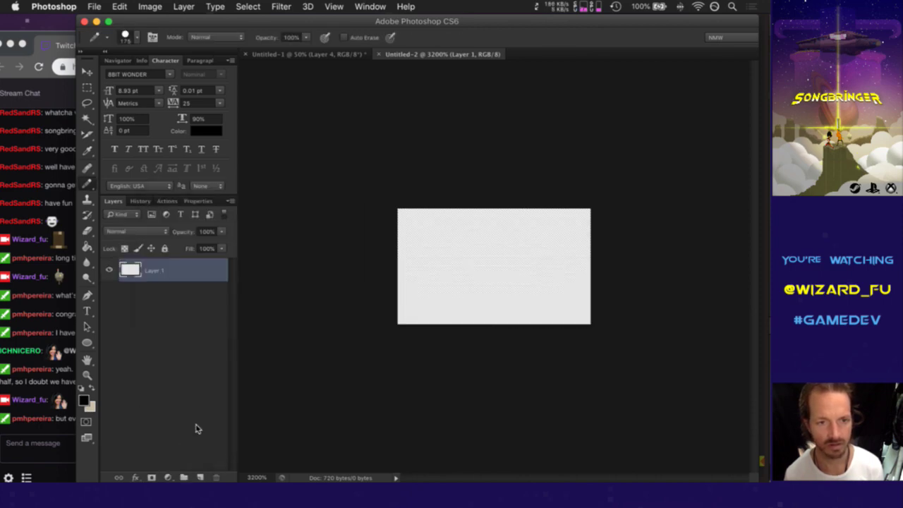
Step: Add a black Solid Color fill layer and delete its layer mask
{"action": "left_click", "coordinate": [167, 477]}
{"action": "left_click", "coordinate": [176, 294]}
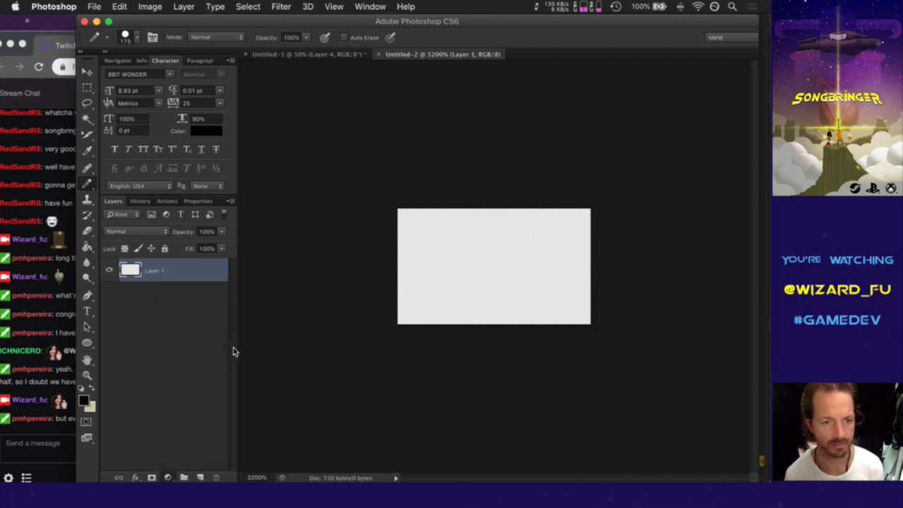
{"action": "left_click", "coordinate": [272, 125]}
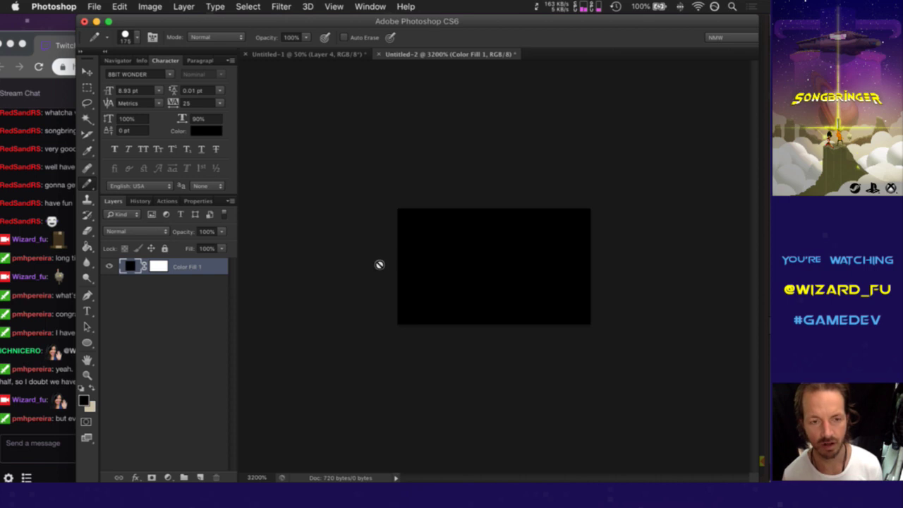
{"action": "right_click", "coordinate": [160, 264]}
{"action": "left_click", "coordinate": [182, 288]}
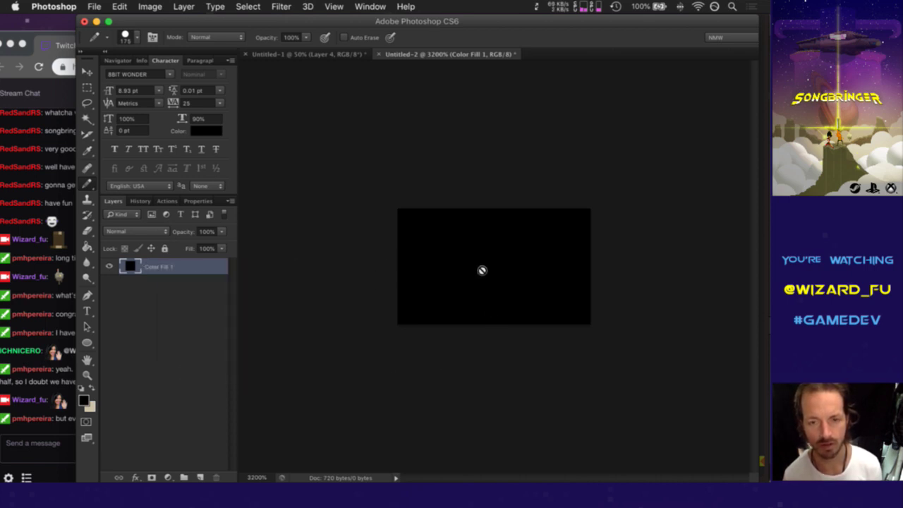
Step: Swap the foreground and background colors and set the foreground color to white (ffffff)
{"action": "key", "text": "m"}
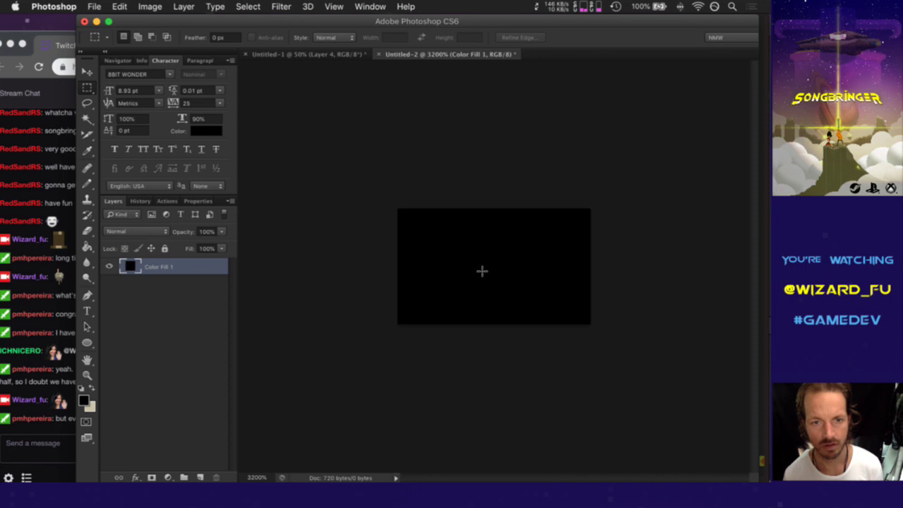
{"action": "left_click", "coordinate": [93, 389]}
{"action": "left_click", "coordinate": [86, 400]}
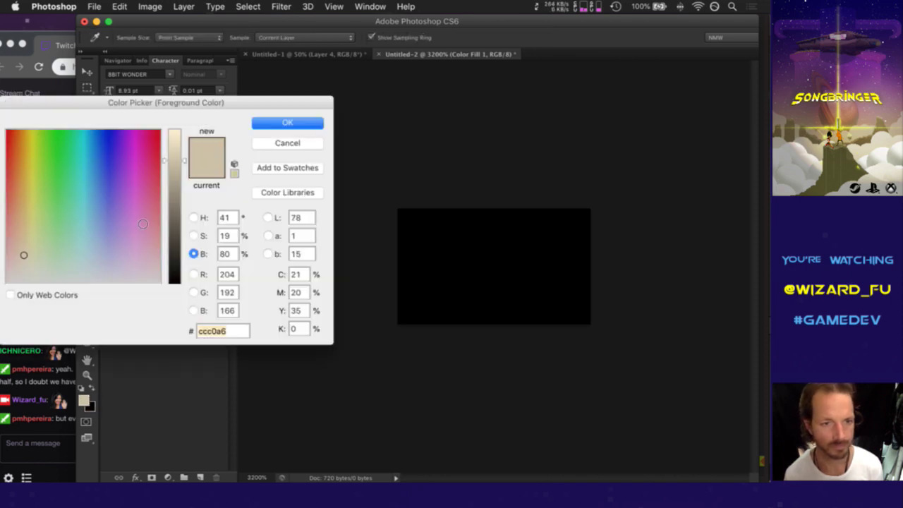
{"action": "left_click_drag", "start_coordinate": [173, 165], "coordinate": [173, 129]}
{"action": "left_click_drag", "start_coordinate": [58, 252], "coordinate": [7, 283]}
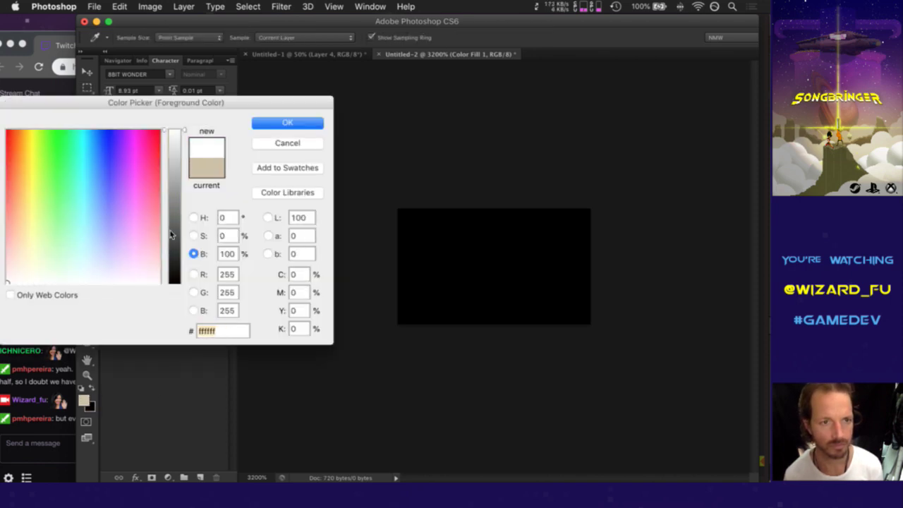
{"action": "left_click", "coordinate": [300, 125]}
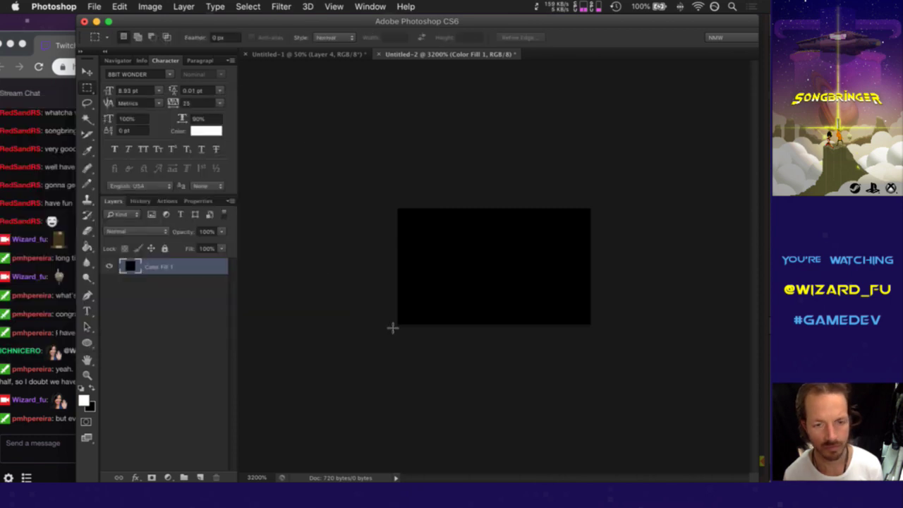
Step: Create a frame animation in the timeline and set the first frame's delay to 0.1 seconds
{"action": "key", "text": "super+shift+t"}
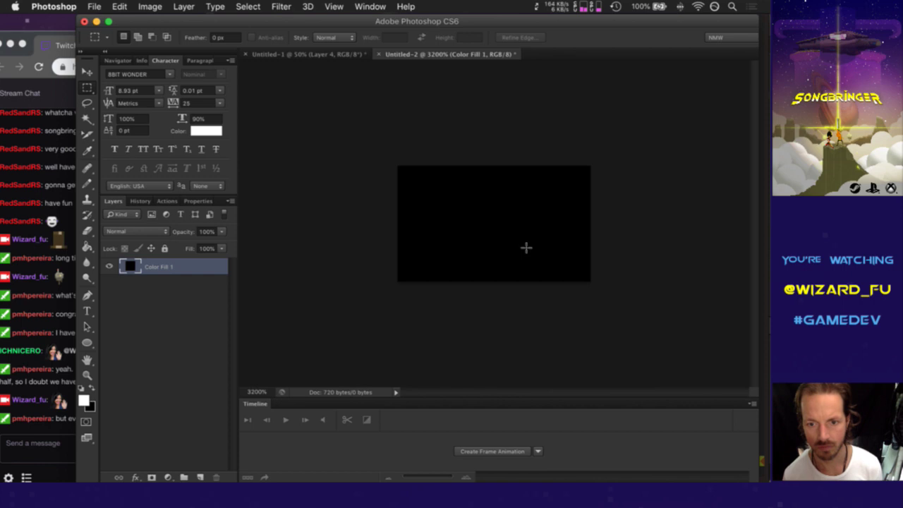
{"action": "left_click", "coordinate": [485, 453]}
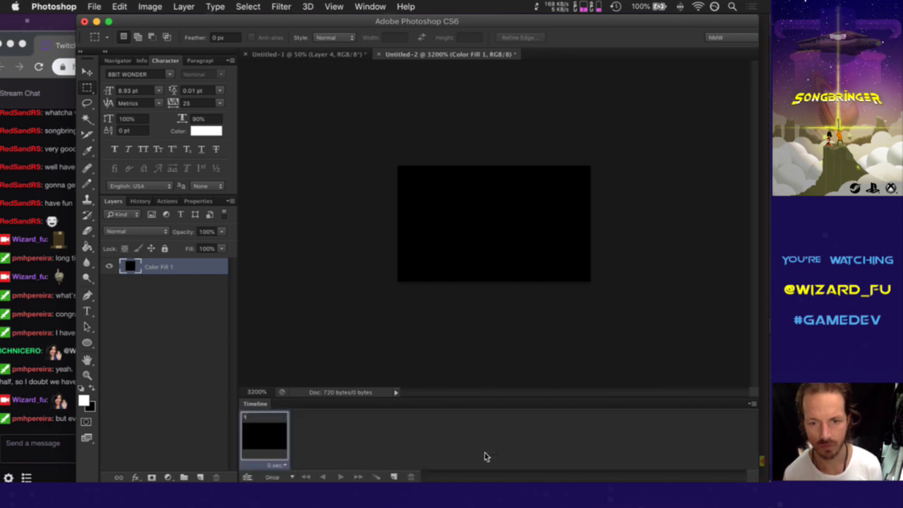
{"action": "left_click", "coordinate": [269, 465]}
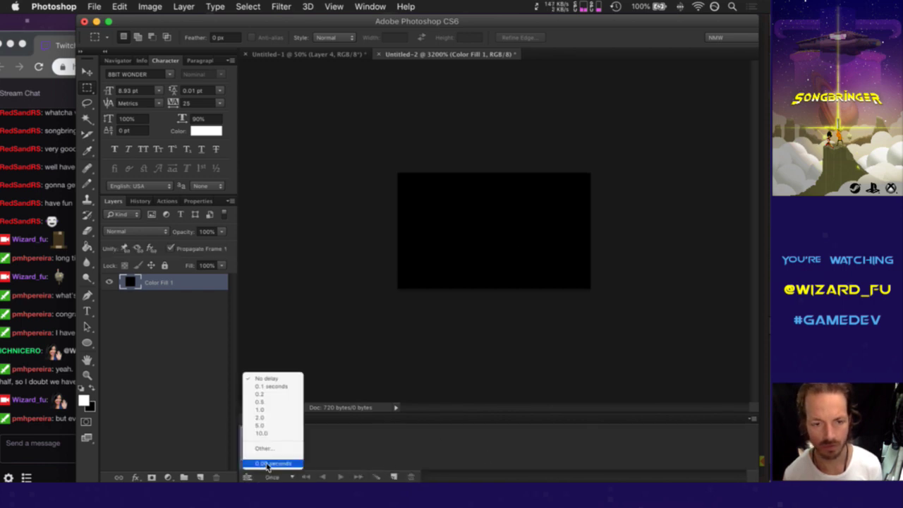
{"action": "left_click", "coordinate": [273, 394]}
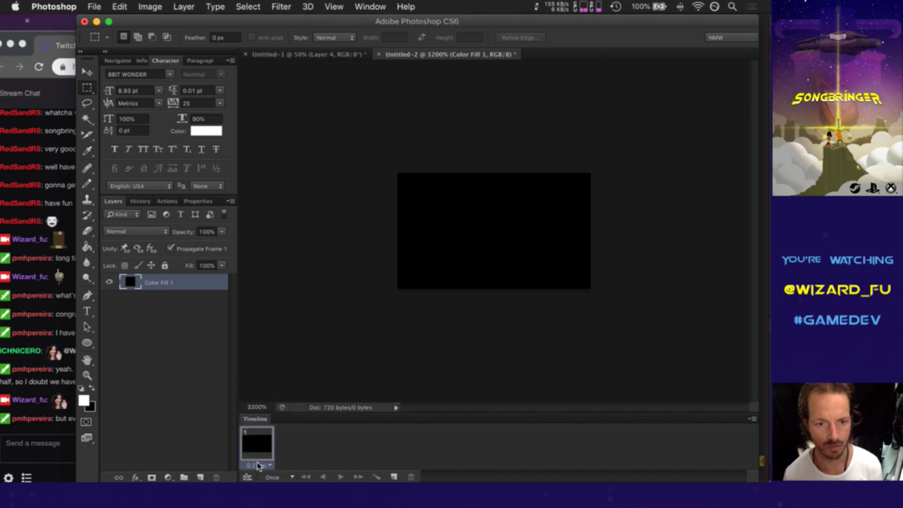
{"action": "left_click", "coordinate": [259, 465]}
{"action": "left_click", "coordinate": [264, 379]}
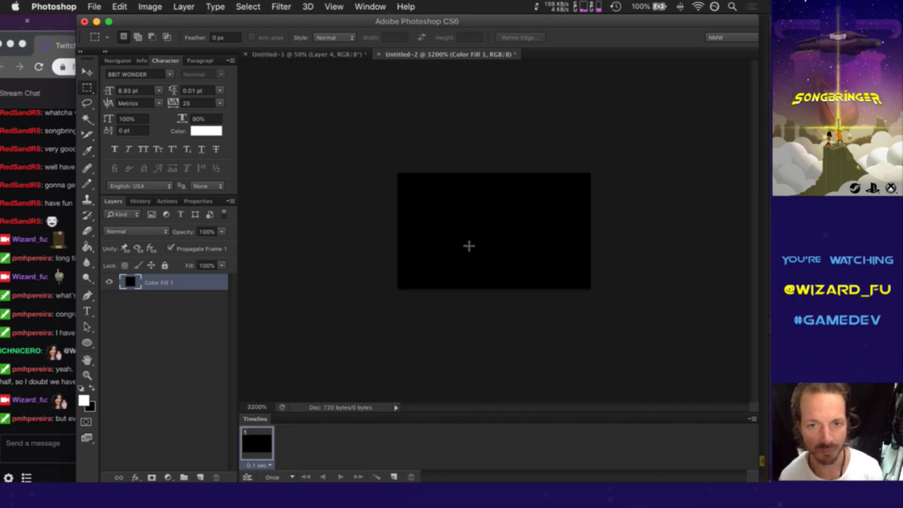
Step: Activate the Pencil tool and add a new empty layer above the black color fill
{"action": "key", "text": "e"}
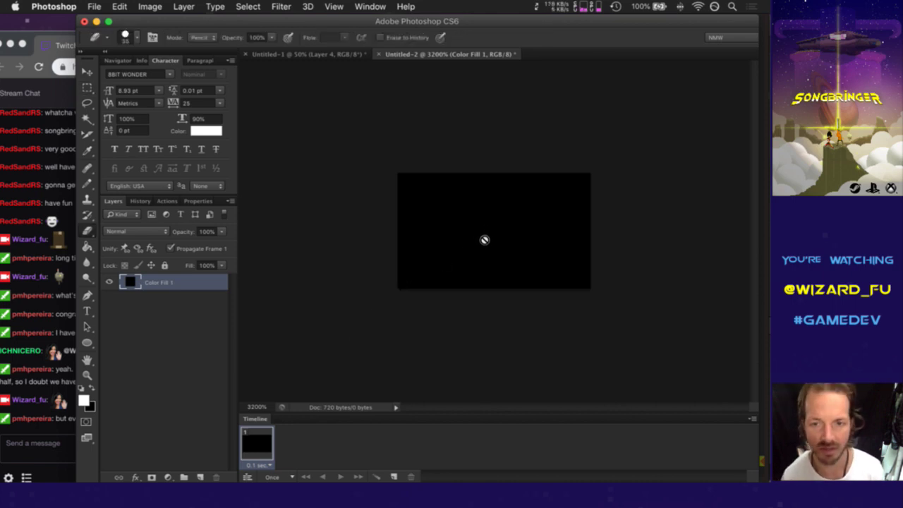
{"action": "key", "text": "b"}
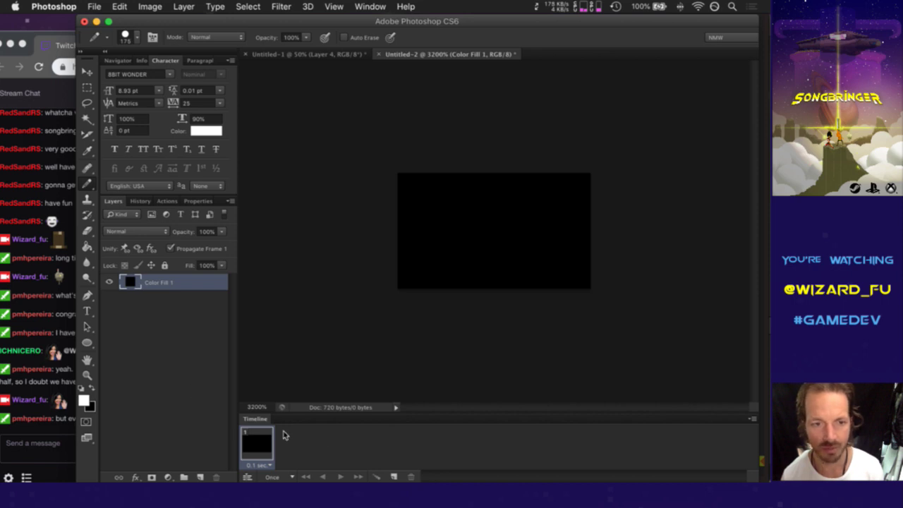
{"action": "left_click", "coordinate": [199, 477]}
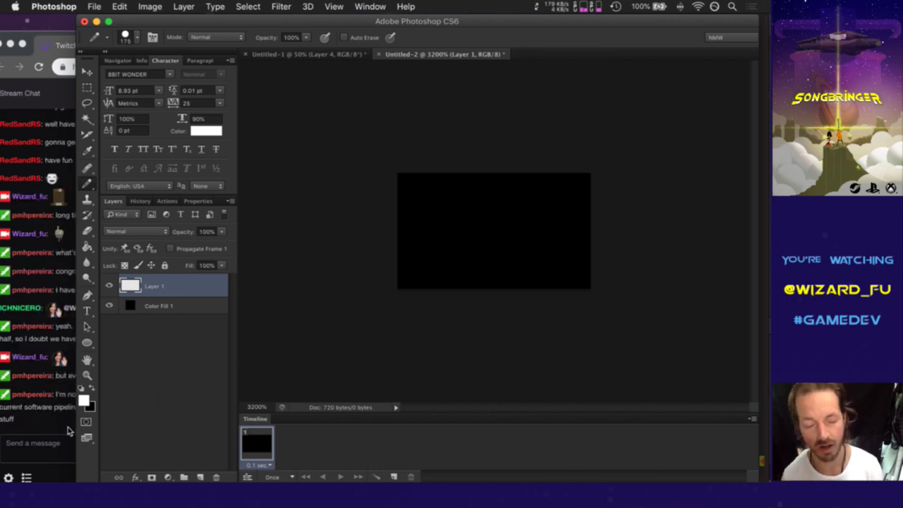
Step: Rename the empty layer above the black color fill as lumberjack
{"action": "left_click", "coordinate": [33, 433]}
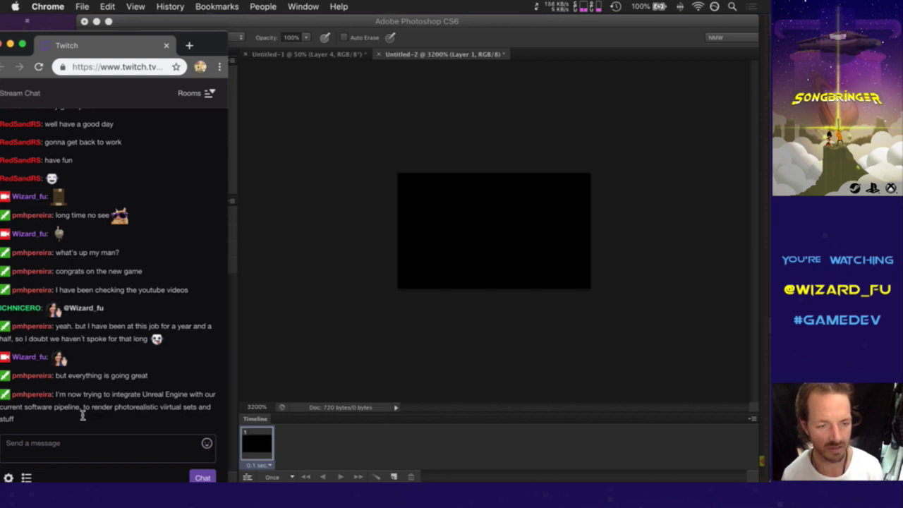
{"action": "left_click", "coordinate": [340, 296]}
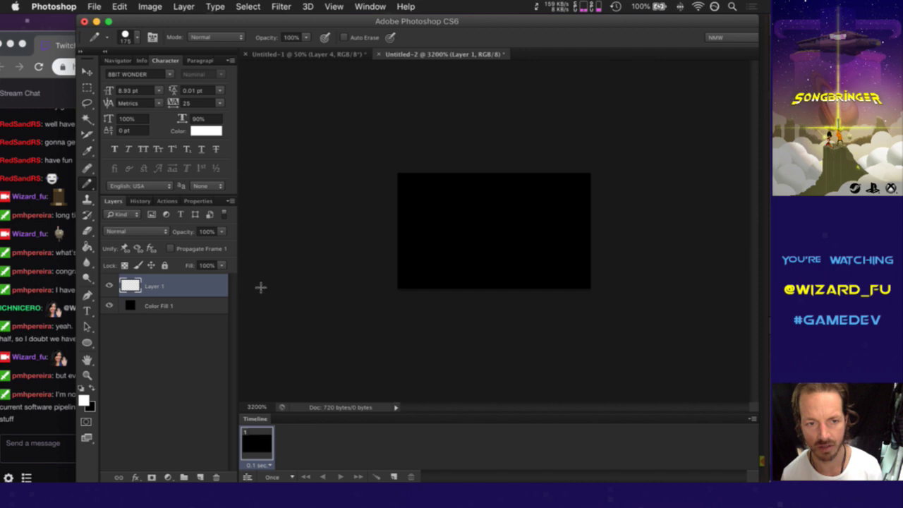
{"action": "double_click", "coordinate": [153, 287]}
{"action": "type", "text": "lumberjac"}
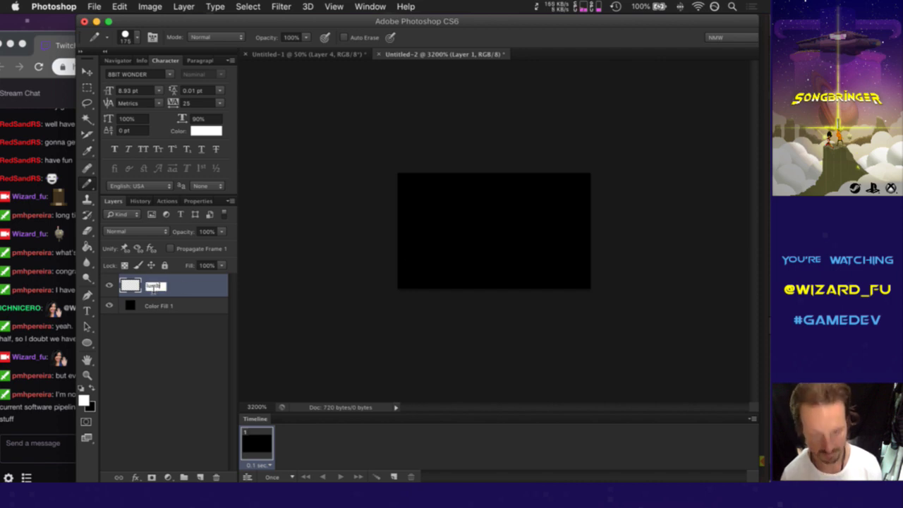
{"action": "type", "text": "k"}
{"action": "key", "text": "Return"}
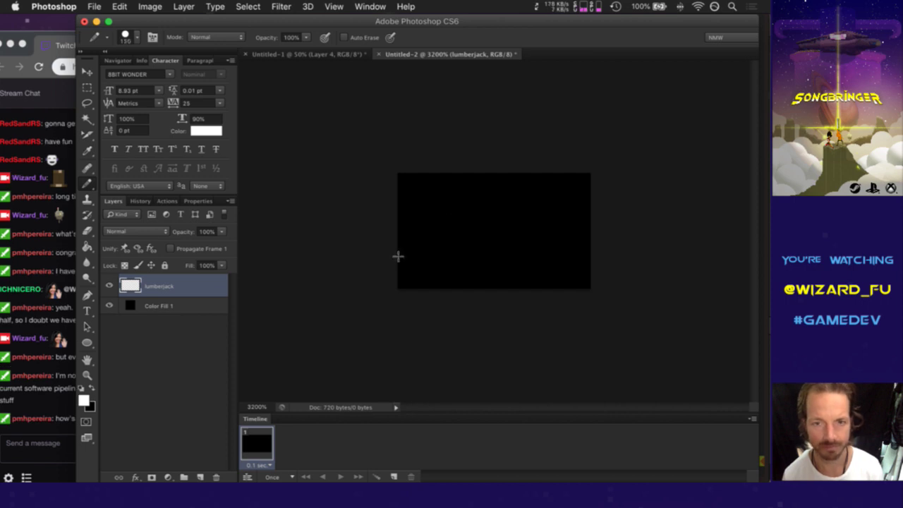
Step: Draw a white axe silhouette on the lumberjack layer with the pencil reduced to 1 pixel, about 16 by 6 pixels overall
{"action": "key", "text": "bracketleft"}
{"action": "key", "text": "bracketleft"}
{"action": "key", "text": "bracketleft"}
{"action": "key", "text": "bracketleft"}
{"action": "key", "text": "bracketleft"}
{"action": "key", "text": "bracketleft"}
{"action": "key", "text": "bracketleft"}
{"action": "key", "text": "bracketleft"}
{"action": "key", "text": "bracketleft"}
{"action": "key", "text": "bracketleft"}
{"action": "key", "text": "bracketleft"}
{"action": "key", "text": "bracketleft"}
{"action": "key", "text": "bracketleft"}
{"action": "key", "text": "bracketleft"}
{"action": "key", "text": "bracketleft"}
{"action": "key", "text": "bracketleft"}
{"action": "key", "text": "bracketleft"}
{"action": "key", "text": "bracketleft"}
{"action": "key", "text": "bracketleft"}
{"action": "key", "text": "bracketleft"}
{"action": "key", "text": "bracketleft"}
{"action": "key", "text": "bracketleft"}
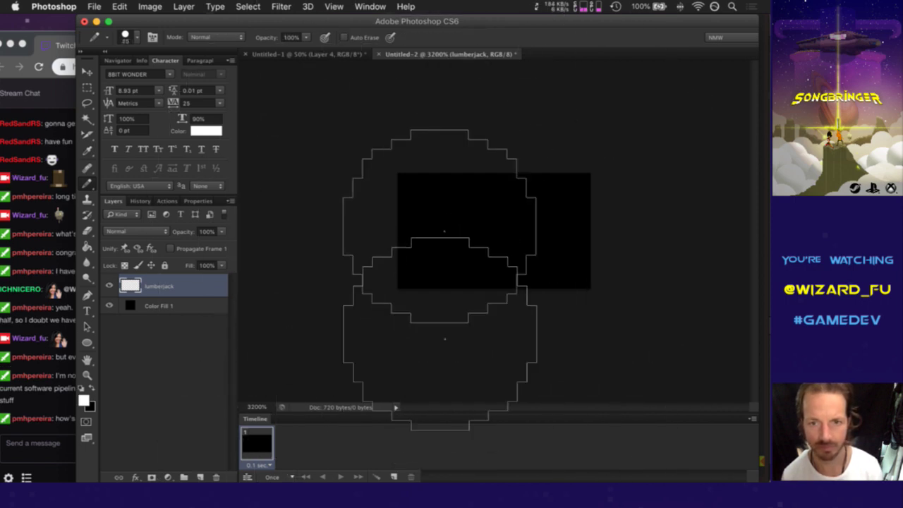
{"action": "mouse_move", "coordinate": [422, 213]}
{"action": "left_mouse_down"}
{"action": "mouse_move", "coordinate": [422, 264]}
{"action": "mouse_move", "coordinate": [456, 264]}
{"action": "mouse_move", "coordinate": [455, 218]}
{"action": "mouse_move", "coordinate": [554, 225]}
{"action": "mouse_move", "coordinate": [524, 226]}
{"action": "left_mouse_up"}
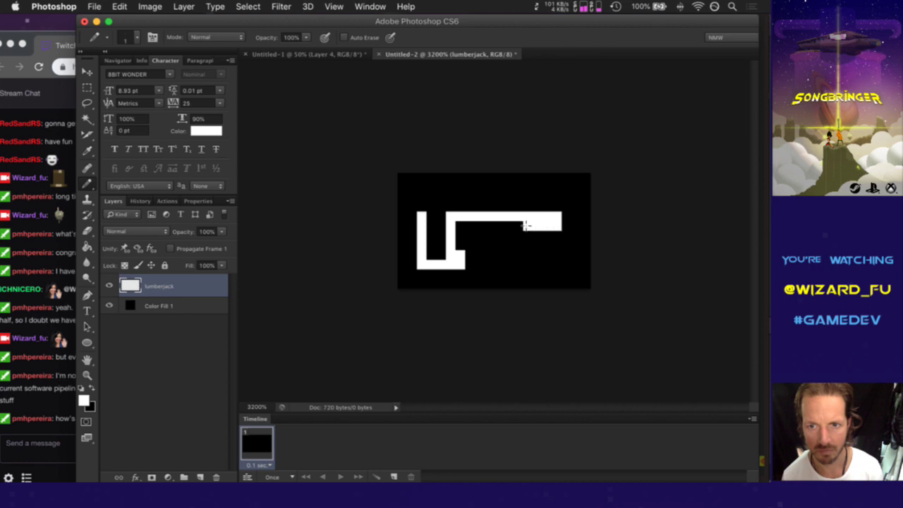
{"action": "mouse_move", "coordinate": [447, 220]}
{"action": "left_mouse_down"}
{"action": "mouse_move", "coordinate": [436, 253]}
{"action": "mouse_move", "coordinate": [430, 227]}
{"action": "left_mouse_up"}
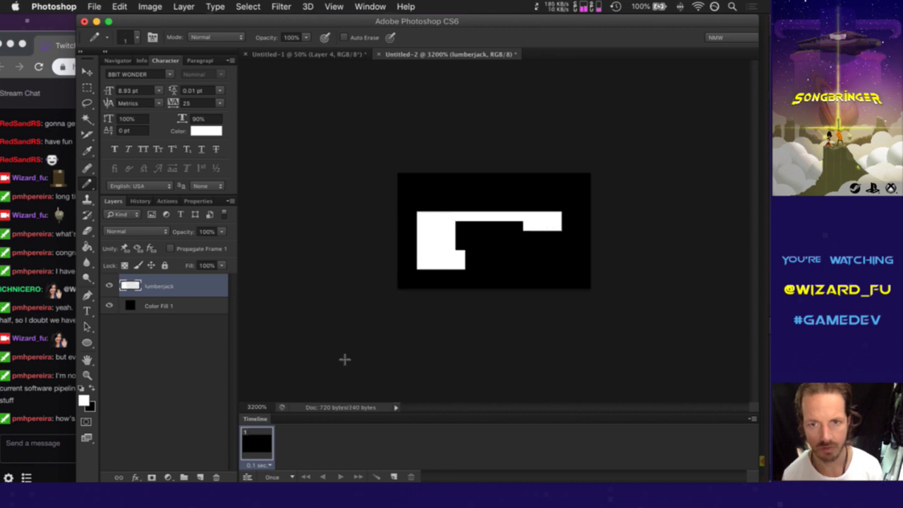
{"action": "left_click_drag", "start_coordinate": [572, 227], "coordinate": [567, 225]}
Step: Erase the innermost pixel of the lower row at the axe handle's thick end with a 1-pixel eraser
{"action": "key", "text": "e"}
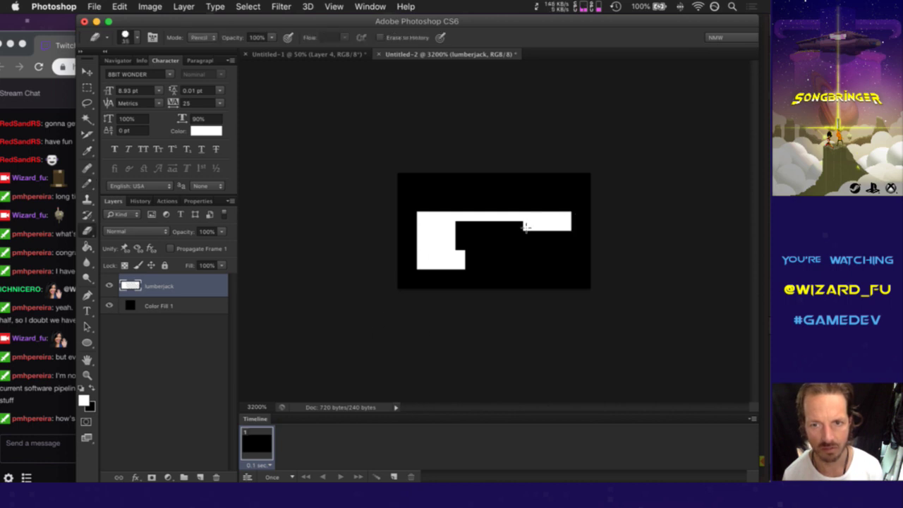
{"action": "left_click", "coordinate": [526, 227]}
{"action": "key", "text": "super+z"}
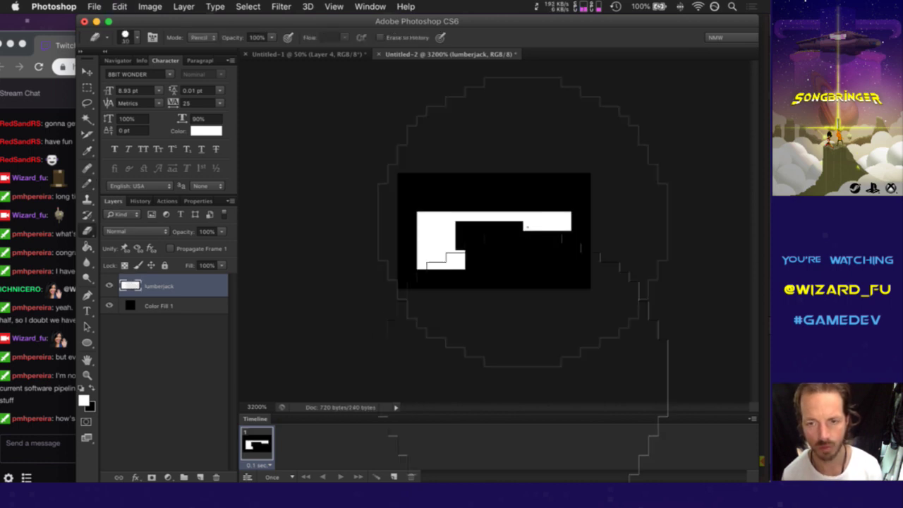
{"action": "key", "text": "bracketleft"}
{"action": "key", "text": "bracketleft"}
{"action": "key", "text": "bracketleft"}
{"action": "key", "text": "bracketleft"}
{"action": "key", "text": "bracketleft"}
{"action": "key", "text": "bracketleft"}
{"action": "key", "text": "bracketleft"}
{"action": "key", "text": "bracketleft"}
{"action": "key", "text": "bracketleft"}
{"action": "key", "text": "bracketleft"}
{"action": "key", "text": "bracketleft"}
{"action": "key", "text": "bracketleft"}
{"action": "key", "text": "bracketleft"}
{"action": "left_click", "coordinate": [528, 226]}
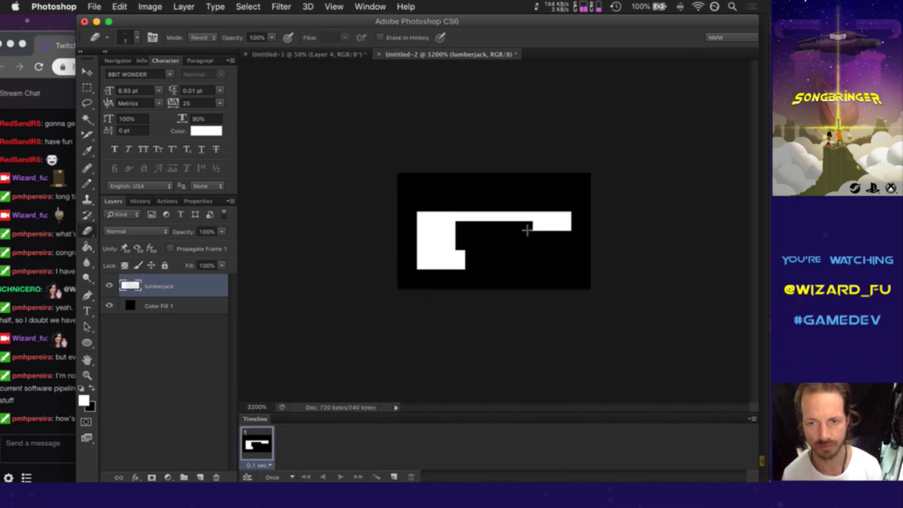
Step: Read the newest messages in the Twitch stream chat in Chrome and return to Photoshop
{"action": "left_click", "coordinate": [46, 387]}
{"action": "left_click_drag", "start_coordinate": [84, 421], "coordinate": [150, 429]}
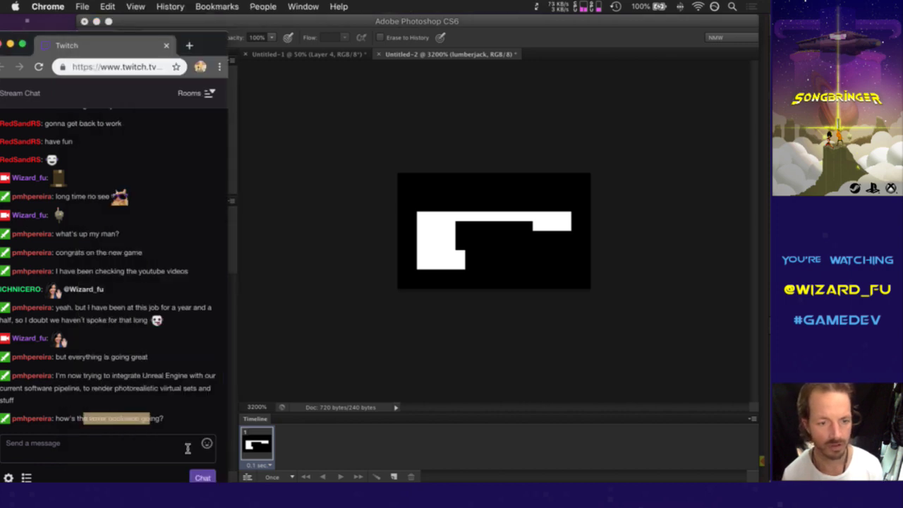
{"action": "left_click", "coordinate": [198, 424]}
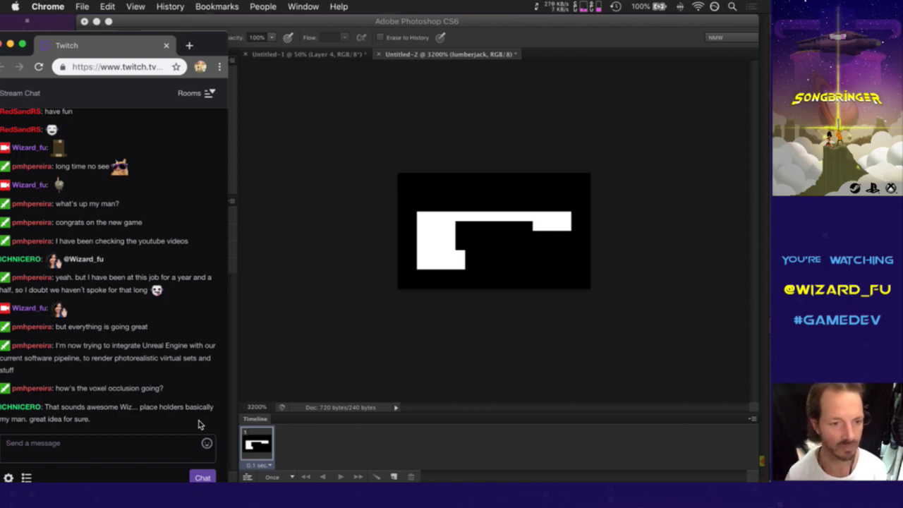
{"action": "left_click_drag", "start_coordinate": [158, 408], "coordinate": [185, 409]}
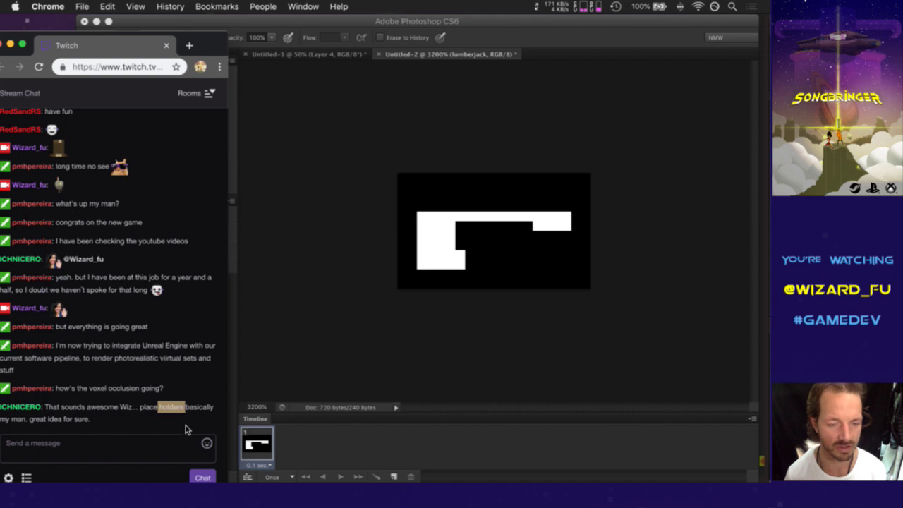
{"action": "left_click", "coordinate": [582, 43]}
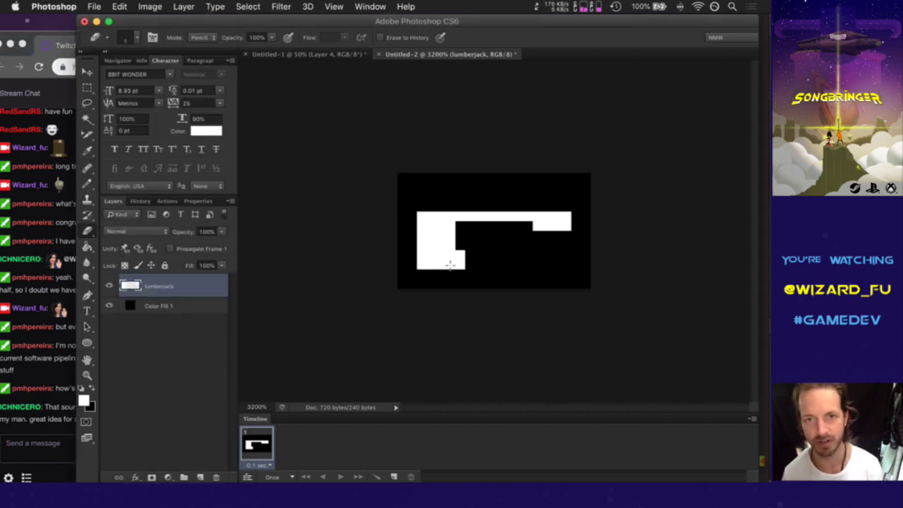
Step: Save the document as Placeholders.psd in the sprites folder inside Loderagger's art folder
{"action": "key", "text": "super+alt+shift+s"}
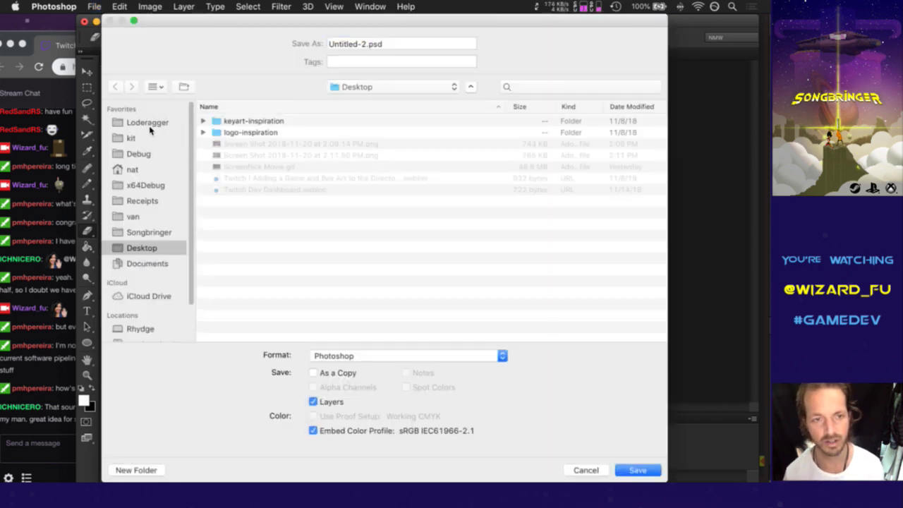
{"action": "left_click", "coordinate": [144, 123]}
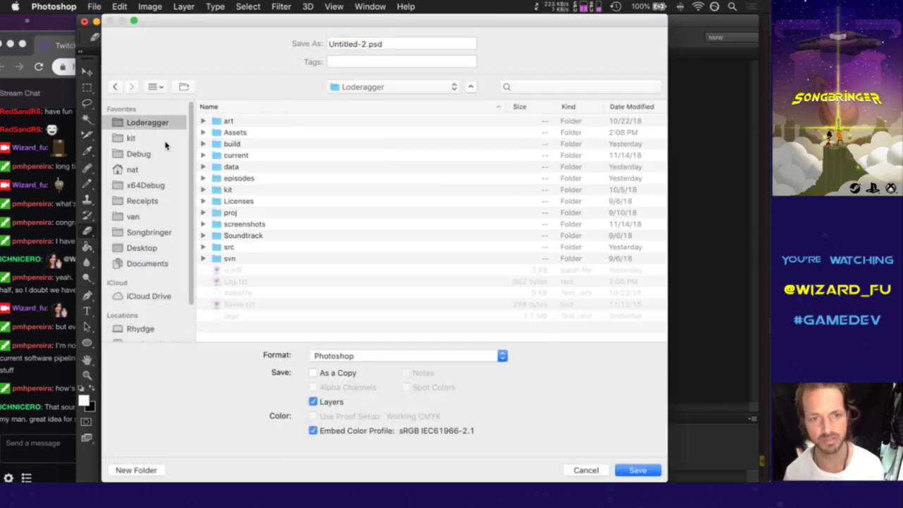
{"action": "left_click", "coordinate": [240, 122]}
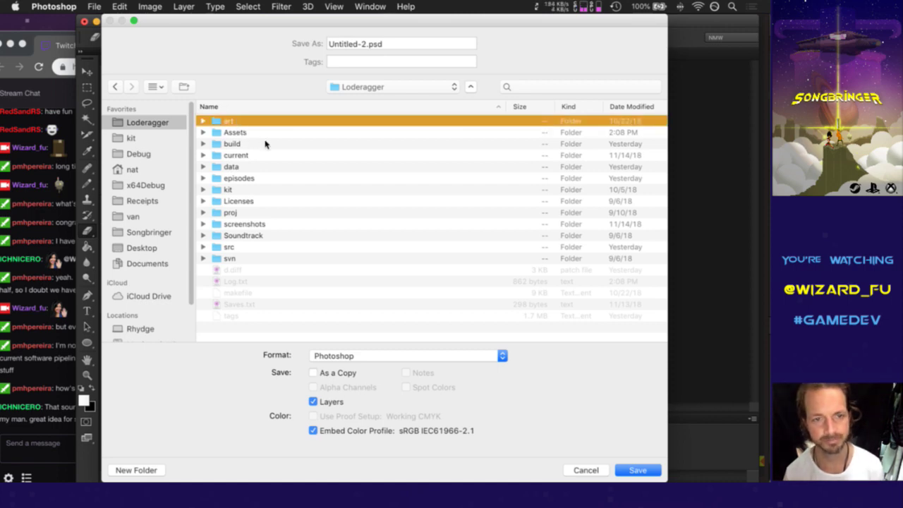
{"action": "key", "text": "super+Down"}
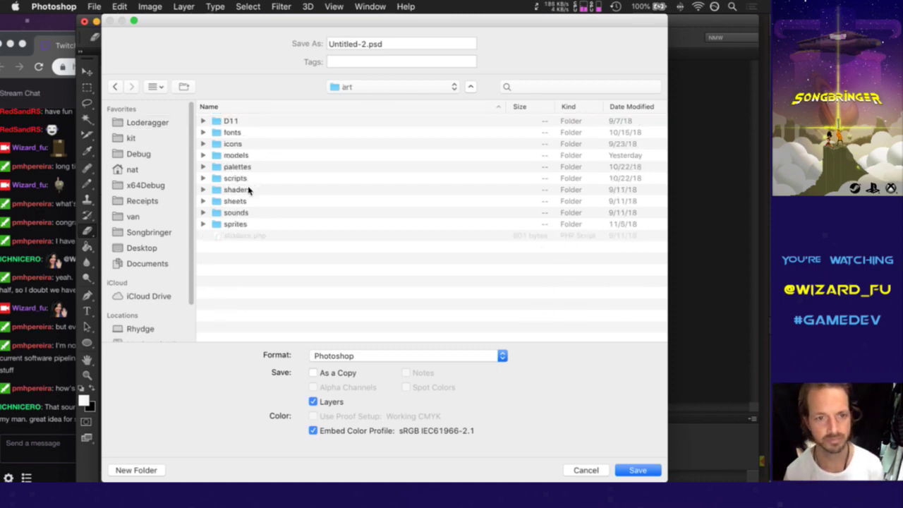
{"action": "left_click", "coordinate": [245, 223]}
{"action": "key", "text": "super+Down"}
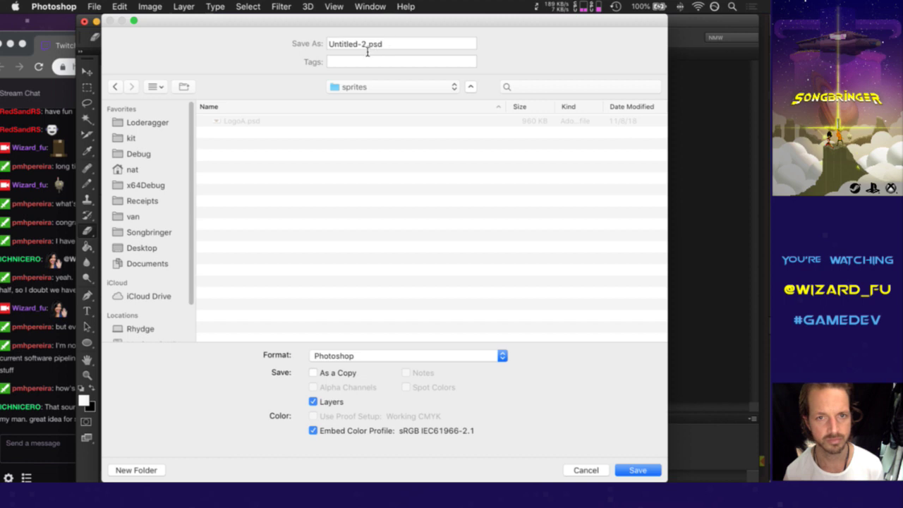
{"action": "key", "text": "Tab"}
{"action": "type", "text": "Placeholde"}
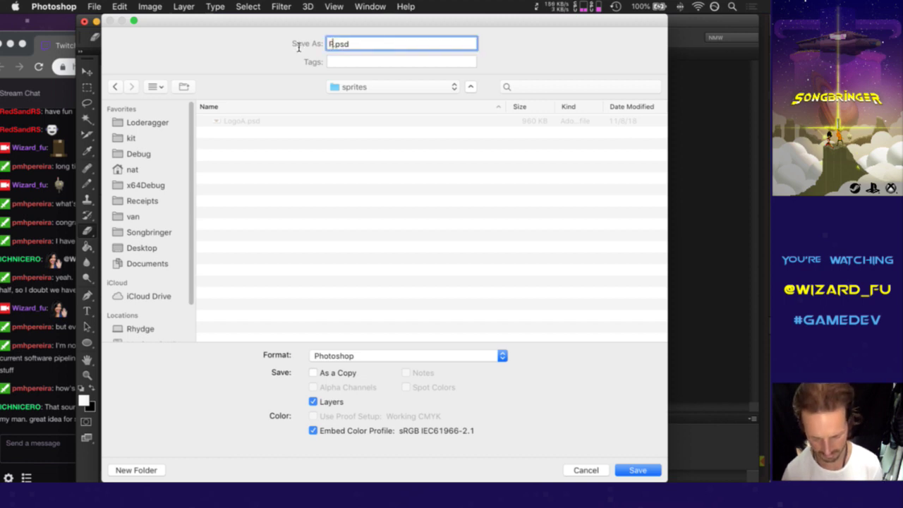
{"action": "type", "text": "rs"}
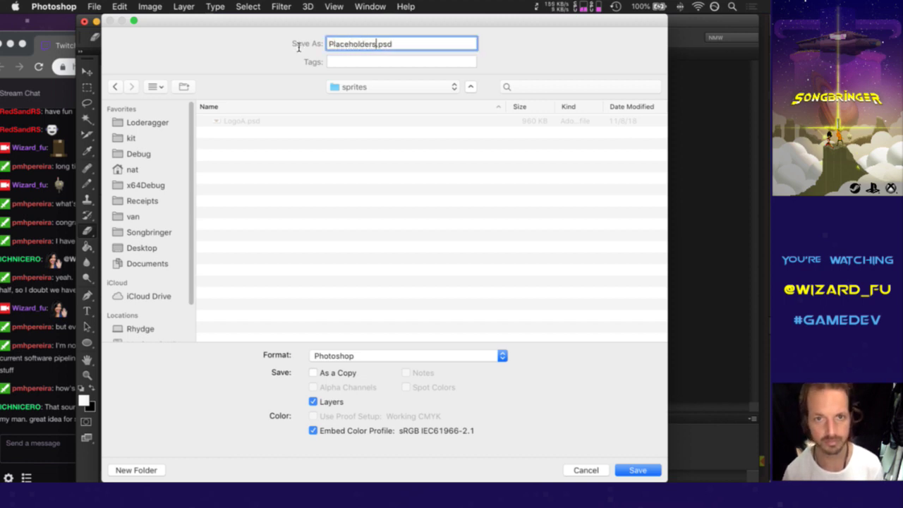
{"action": "key", "text": "Return"}
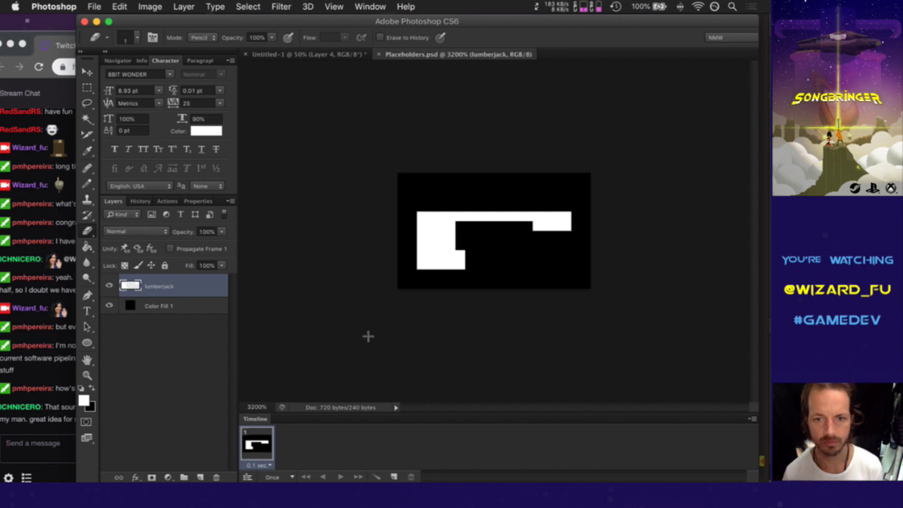
Step: Add a second animation frame, hide the lumberjack layer in it, and add a new empty layer on top
{"action": "left_click", "coordinate": [394, 477]}
{"action": "left_click", "coordinate": [108, 286]}
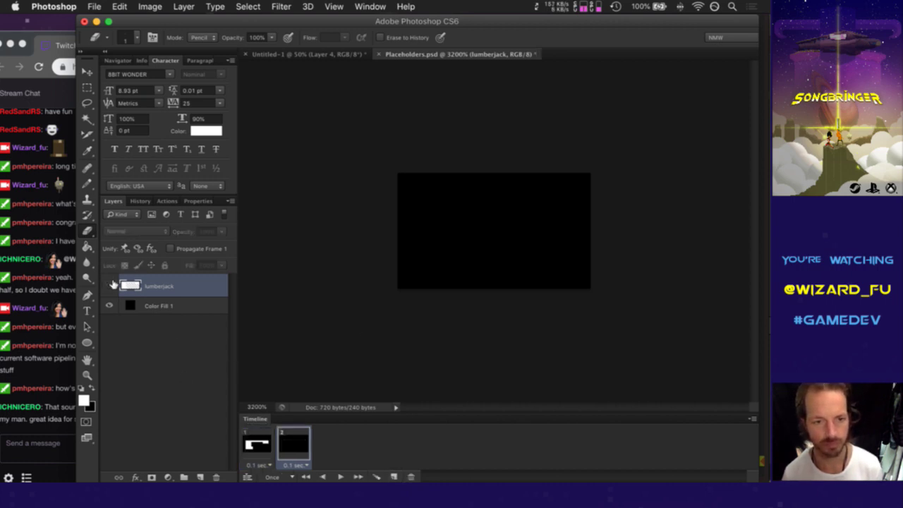
{"action": "left_click", "coordinate": [200, 478]}
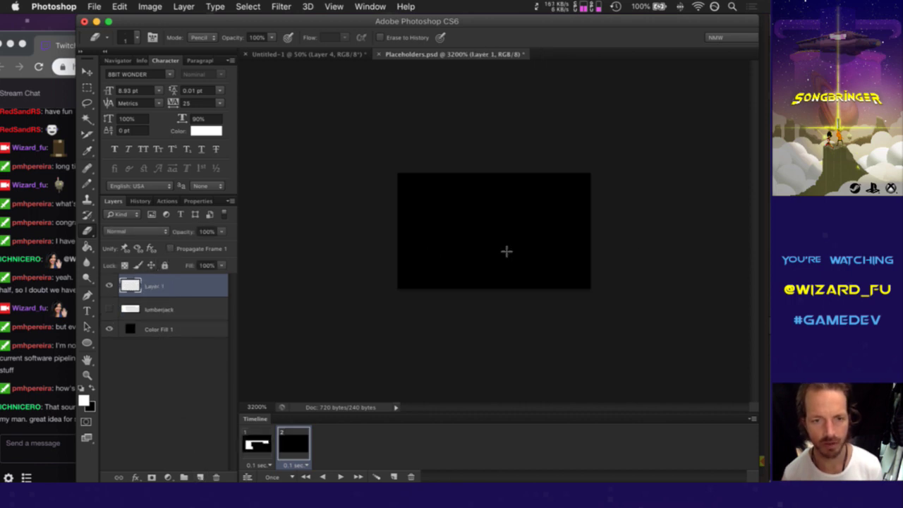
Step: Draw a white hammer on the new layer with the 1-pixel pencil, its head about 5 by 8 pixels and its handle about 11 by 2
{"action": "key", "text": "b"}
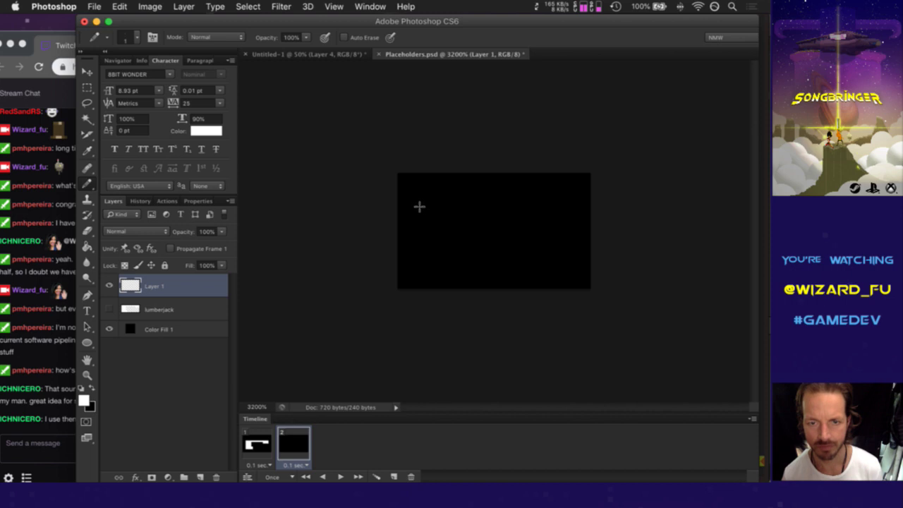
{"action": "mouse_move", "coordinate": [420, 206]}
{"action": "left_mouse_down"}
{"action": "mouse_move", "coordinate": [421, 266]}
{"action": "mouse_move", "coordinate": [452, 264]}
{"action": "mouse_move", "coordinate": [452, 220]}
{"action": "mouse_move", "coordinate": [443, 202]}
{"action": "mouse_move", "coordinate": [427, 203]}
{"action": "mouse_move", "coordinate": [440, 198]}
{"action": "mouse_move", "coordinate": [450, 200]}
{"action": "mouse_move", "coordinate": [440, 266]}
{"action": "mouse_move", "coordinate": [431, 219]}
{"action": "mouse_move", "coordinate": [551, 223]}
{"action": "mouse_move", "coordinate": [548, 233]}
{"action": "mouse_move", "coordinate": [463, 233]}
{"action": "left_mouse_up"}
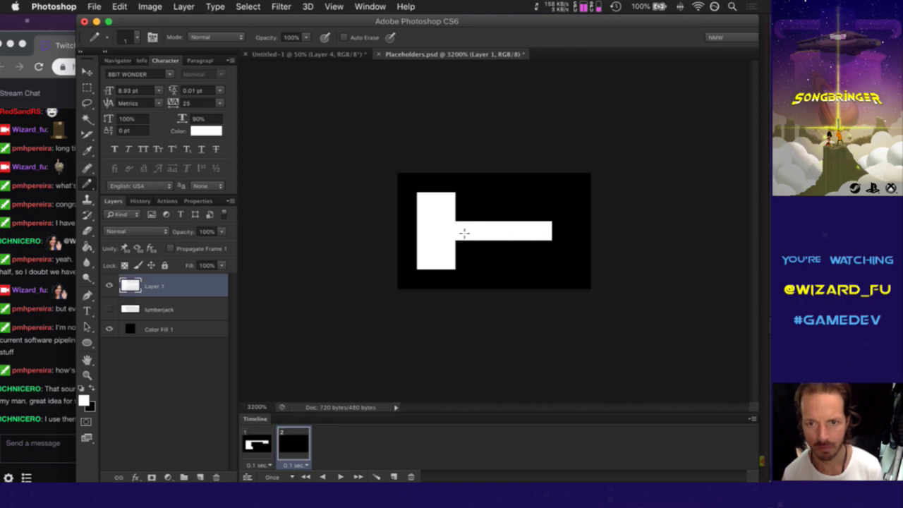
{"action": "left_click", "coordinate": [59, 407]}
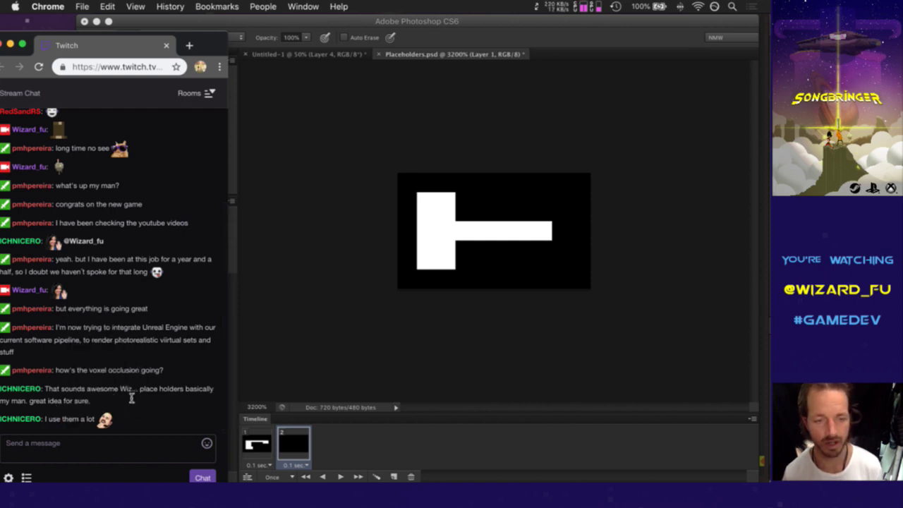
{"action": "left_click", "coordinate": [568, 227]}
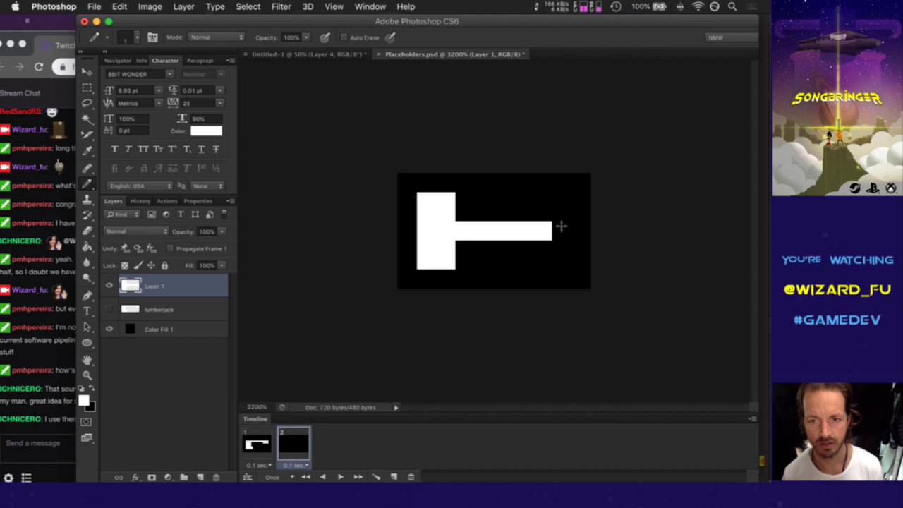
{"action": "left_click_drag", "start_coordinate": [561, 226], "coordinate": [557, 238]}
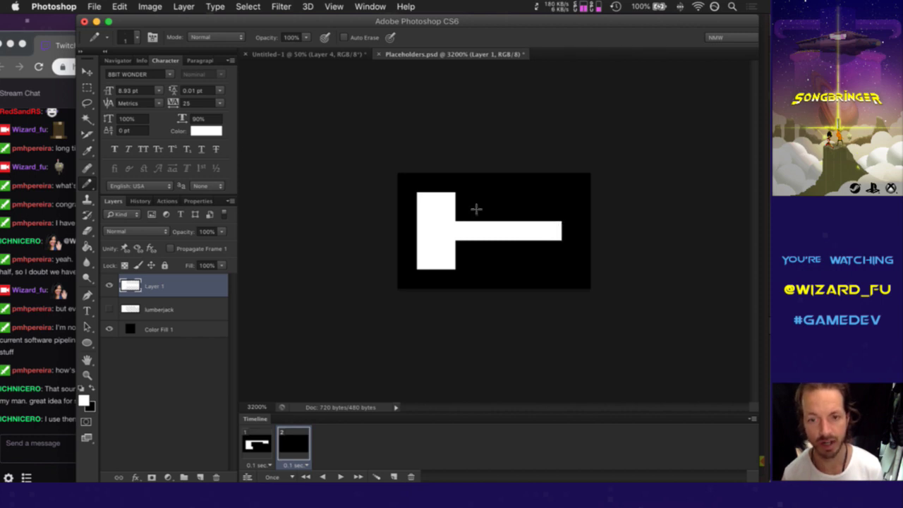
{"action": "left_click_drag", "start_coordinate": [460, 195], "coordinate": [459, 266]}
{"action": "left_click_drag", "start_coordinate": [554, 232], "coordinate": [565, 233]}
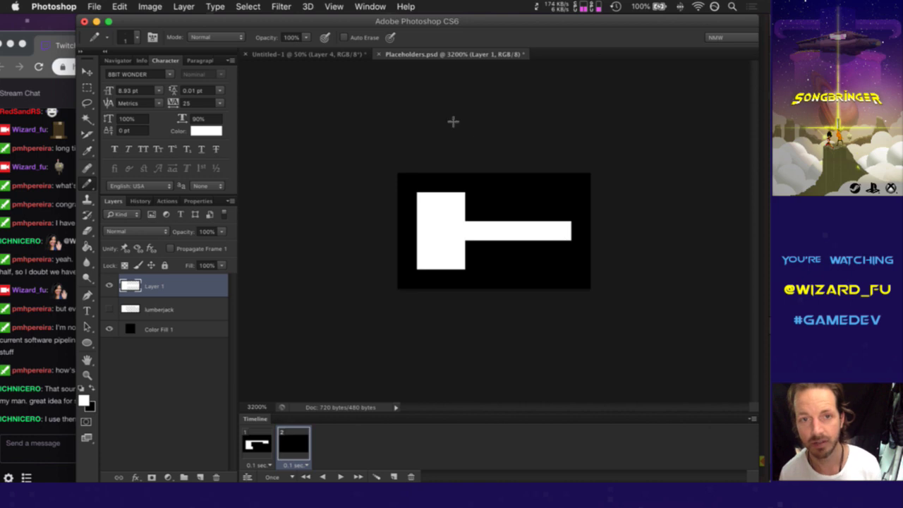
Step: Add a third frame to the Placeholders animation and rename the hammer layer as builder
{"action": "left_click", "coordinate": [331, 56]}
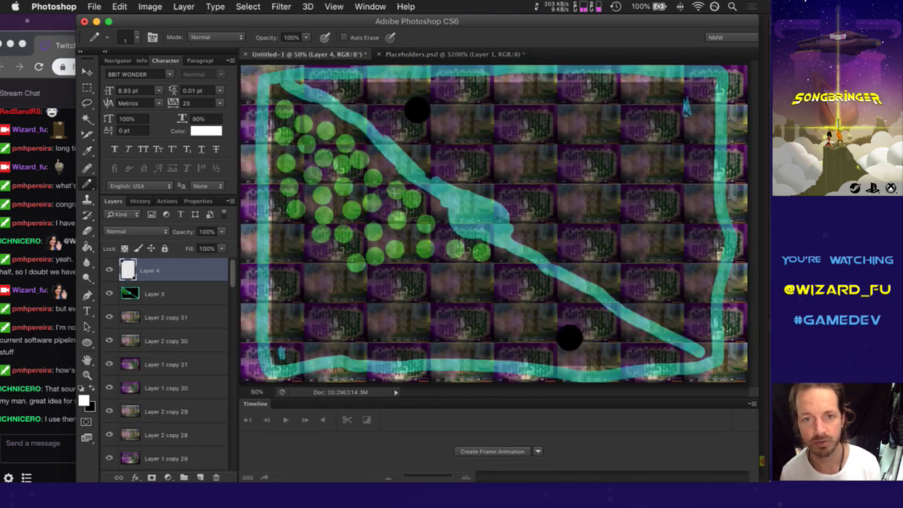
{"action": "key", "text": "ctrl+Tab"}
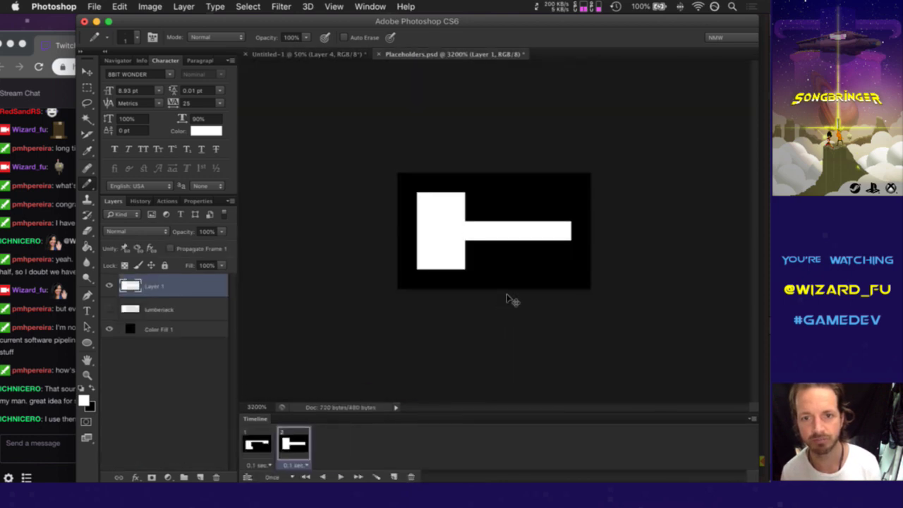
{"action": "left_click", "coordinate": [394, 477]}
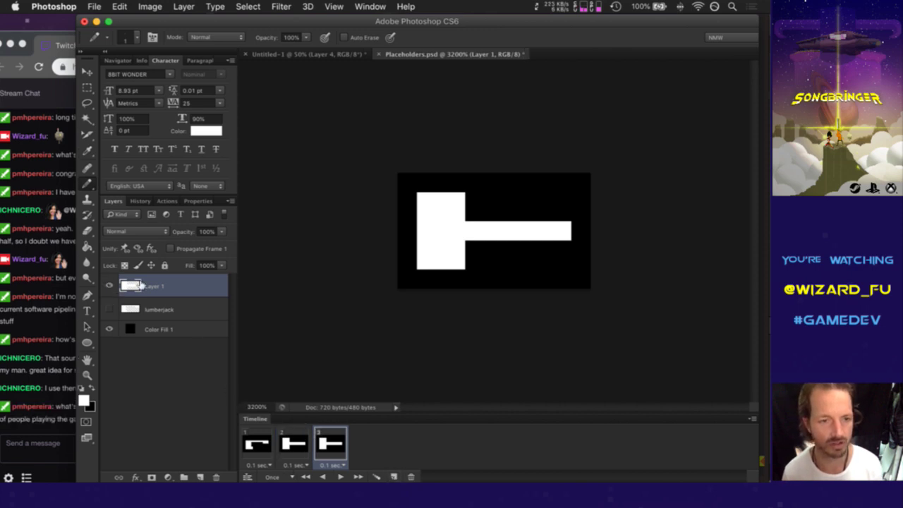
{"action": "double_click", "coordinate": [158, 286]}
{"action": "type", "text": "builder"}
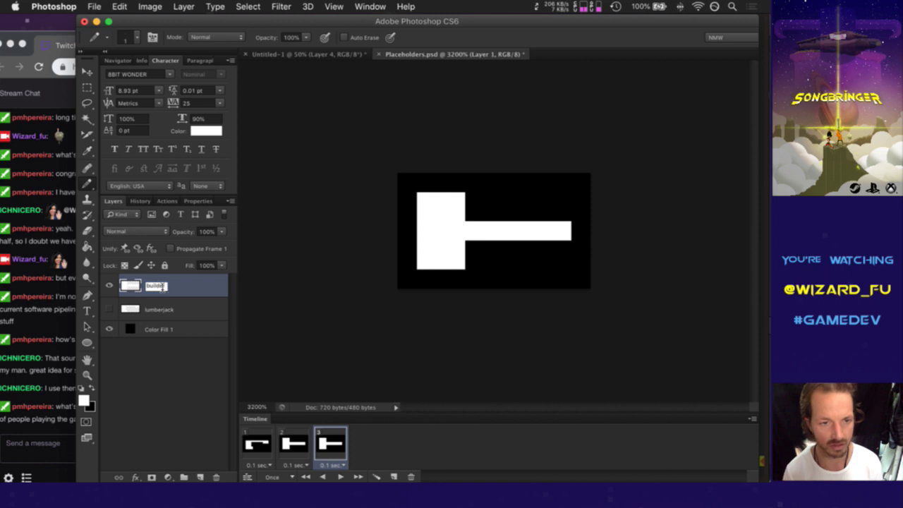
{"action": "key", "text": "Return"}
Step: Commit the builder layer name, check the Twitch stream chat in Chrome, and save Placeholders.psd in Photoshop
{"action": "left_click", "coordinate": [32, 433]}
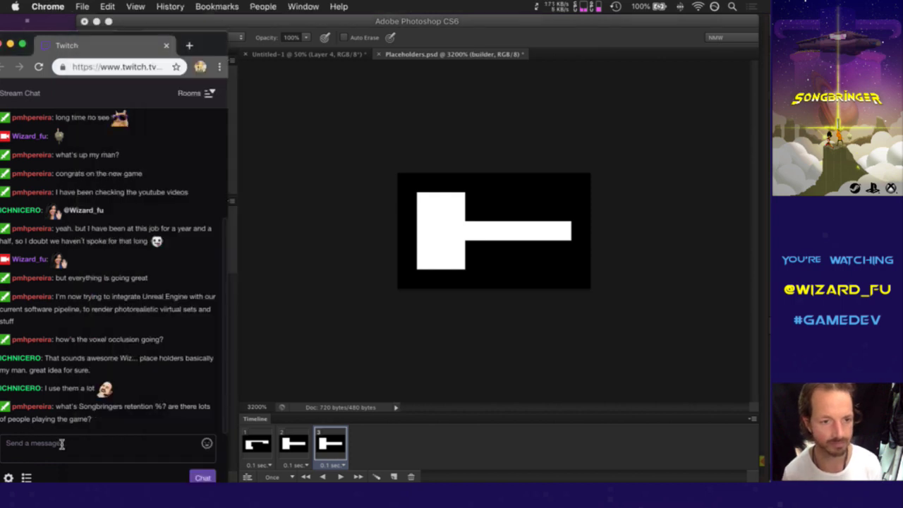
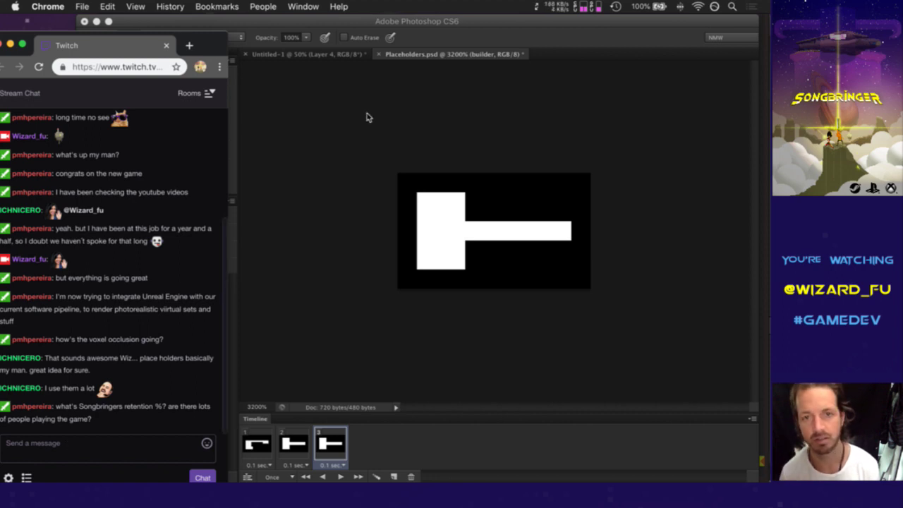
{"action": "left_click", "coordinate": [431, 33]}
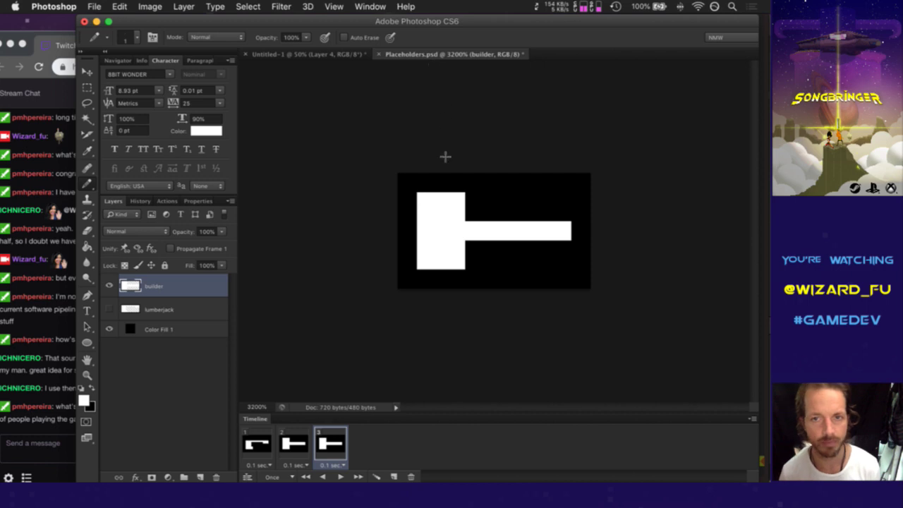
{"action": "key", "text": "super+s"}
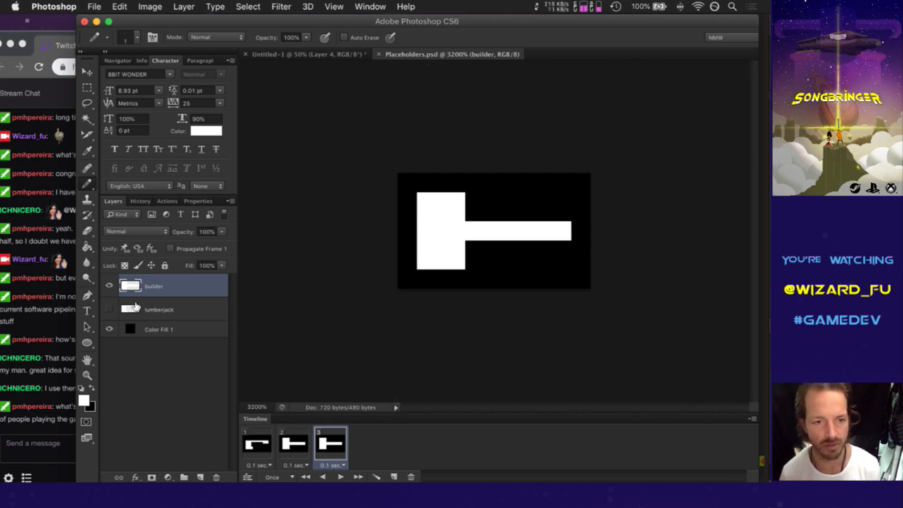
Step: Hide the builder layer in the third frame and add a new top layer named knight
{"action": "left_click", "coordinate": [109, 286]}
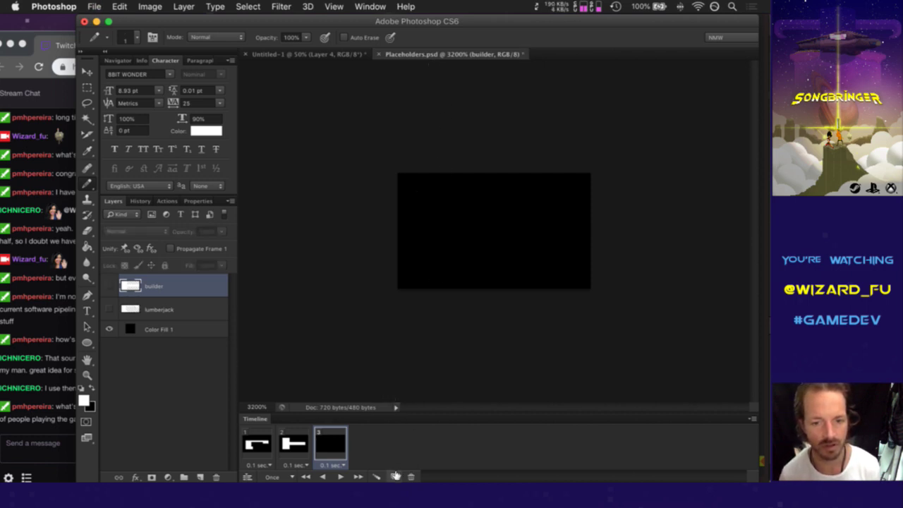
{"action": "left_click", "coordinate": [200, 478]}
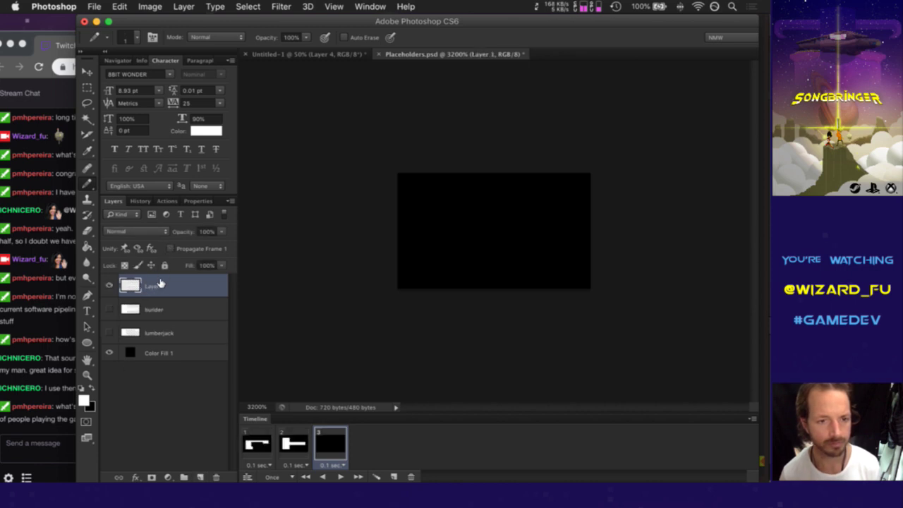
{"action": "double_click", "coordinate": [155, 285]}
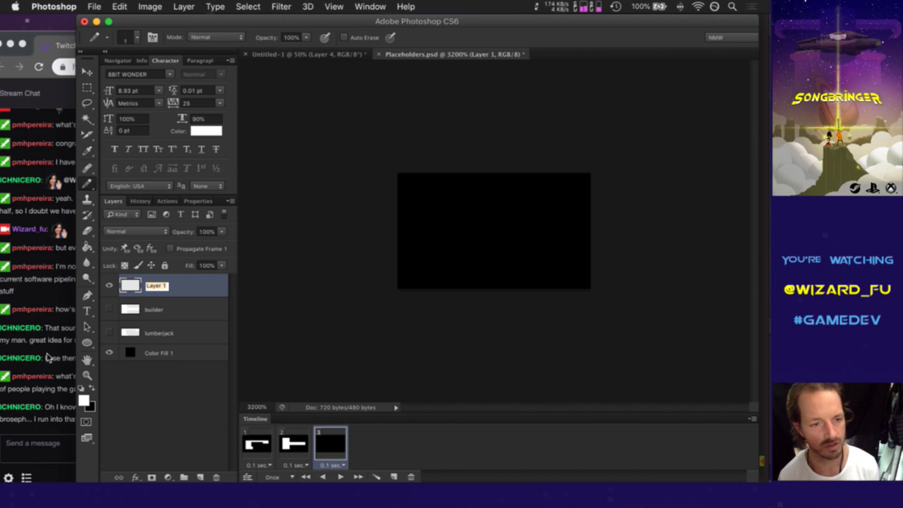
{"action": "left_click", "coordinate": [50, 387]}
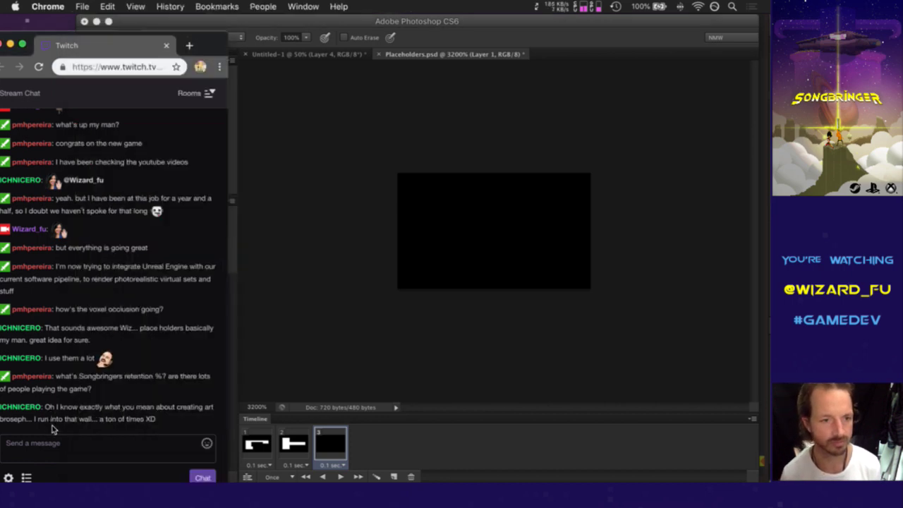
{"action": "left_click", "coordinate": [260, 350]}
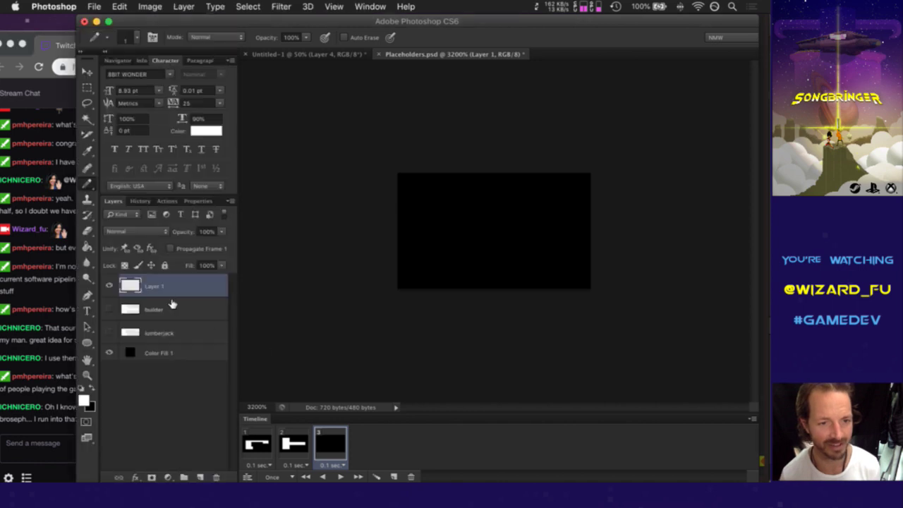
{"action": "double_click", "coordinate": [156, 286]}
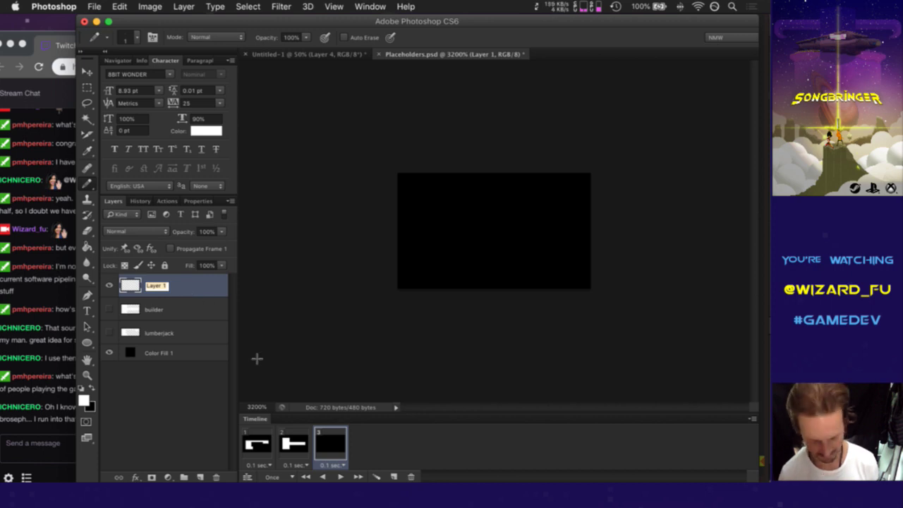
{"action": "type", "text": "knight"}
{"action": "key", "text": "Return"}
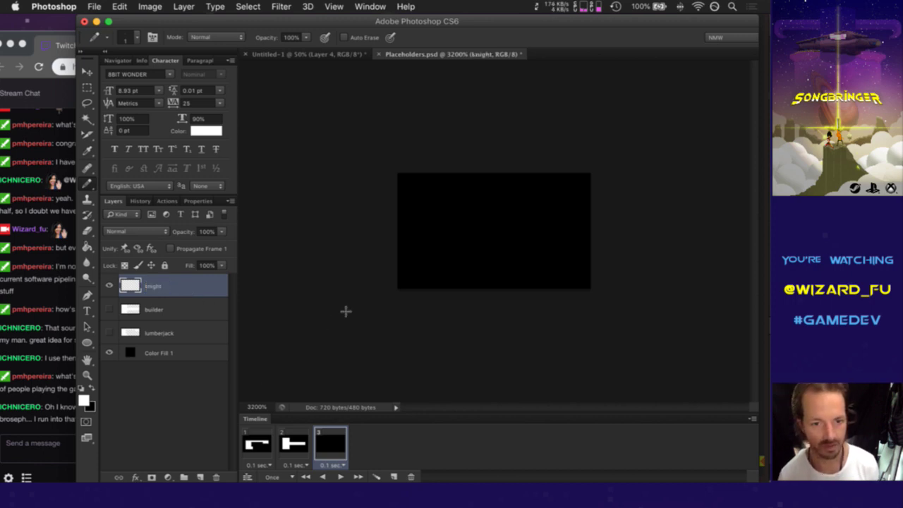
Step: Draw a white sword about 16 by 2 pixels with a crossguard about 6 pixels long, and erase three lower pixels at its tip
{"action": "mouse_move", "coordinate": [418, 226]}
{"action": "left_mouse_down"}
{"action": "mouse_move", "coordinate": [545, 229]}
{"action": "mouse_move", "coordinate": [545, 211]}
{"action": "mouse_move", "coordinate": [544, 249]}
{"action": "mouse_move", "coordinate": [566, 229]}
{"action": "mouse_move", "coordinate": [548, 252]}
{"action": "mouse_move", "coordinate": [562, 238]}
{"action": "mouse_move", "coordinate": [418, 236]}
{"action": "left_mouse_up"}
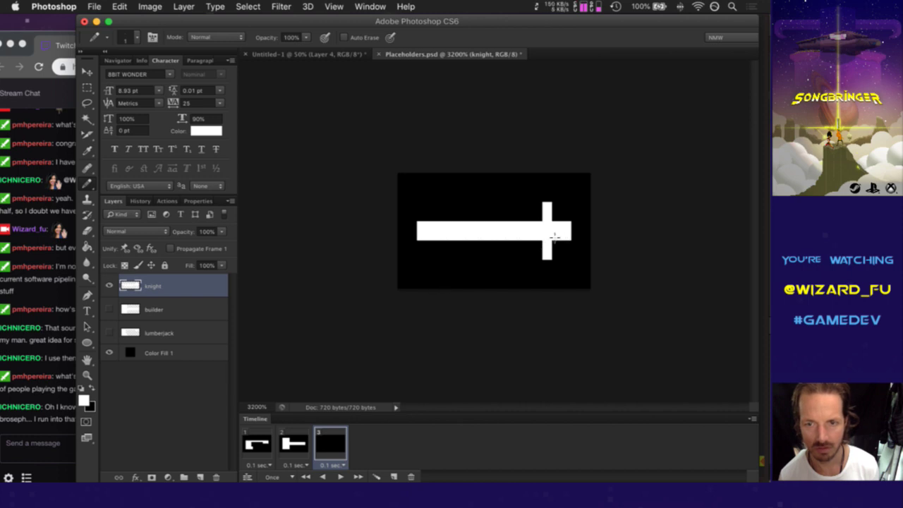
{"action": "key", "text": "e"}
{"action": "left_click", "coordinate": [421, 238]}
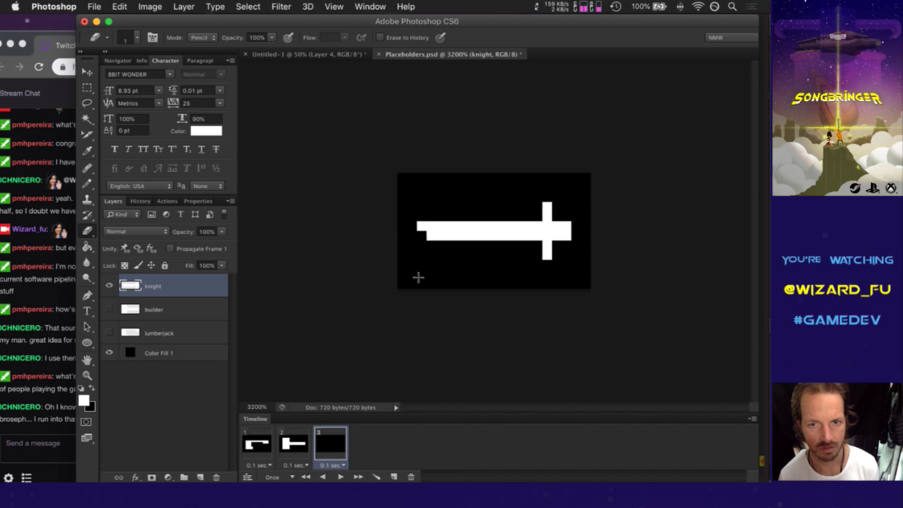
{"action": "left_click", "coordinate": [430, 237]}
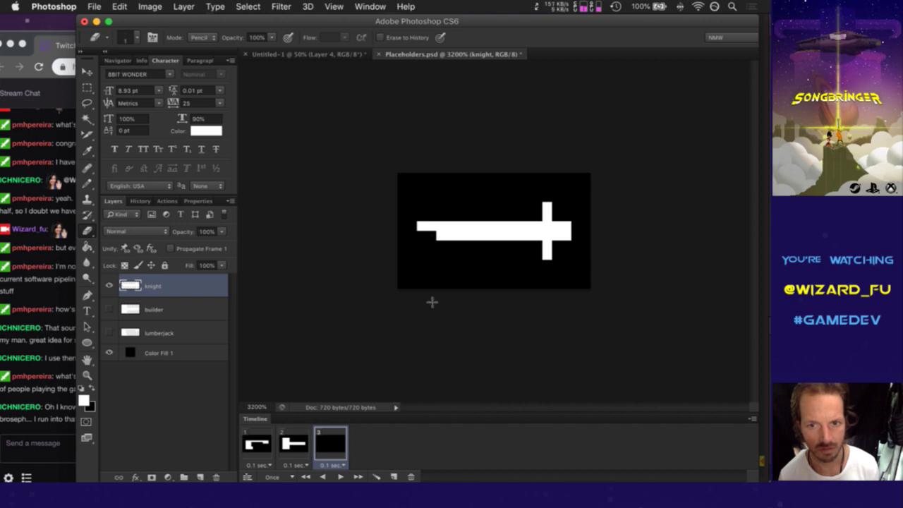
{"action": "left_click", "coordinate": [441, 237]}
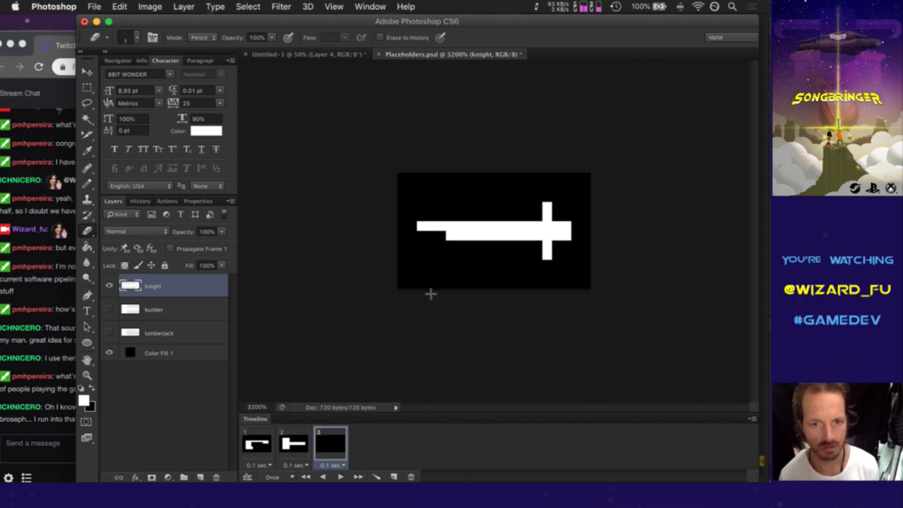
{"action": "left_click", "coordinate": [297, 444]}
{"action": "left_click", "coordinate": [332, 444]}
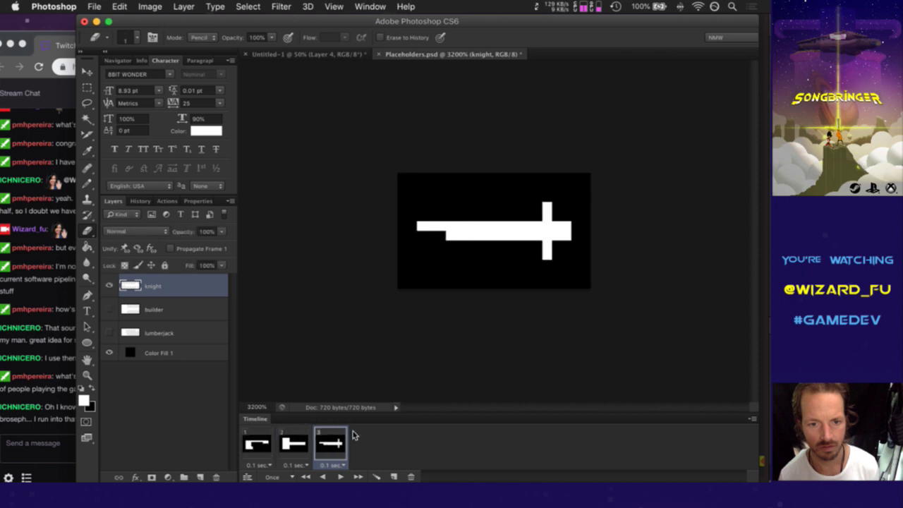
Step: Shift the sword's crossguard one pixel toward the blade tip and save the document
{"action": "key", "text": "b"}
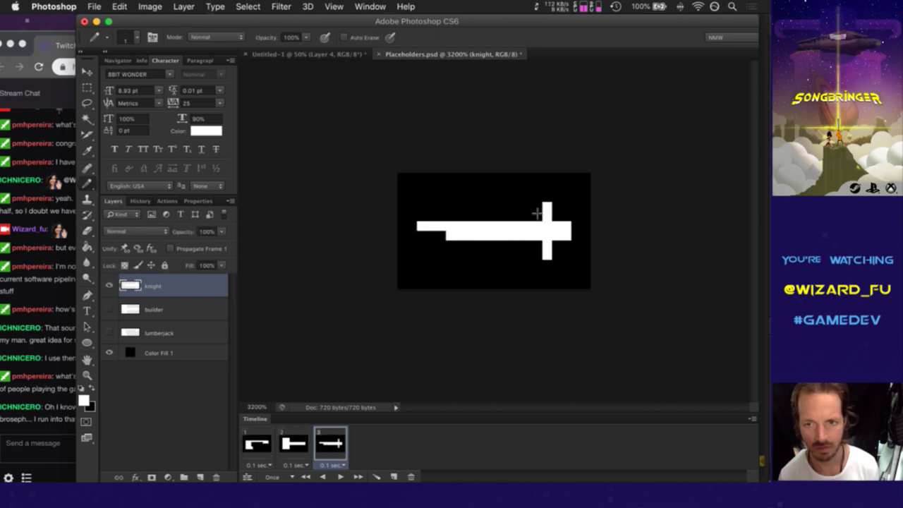
{"action": "mouse_move", "coordinate": [537, 213]}
{"action": "left_mouse_down"}
{"action": "mouse_move", "coordinate": [534, 251]}
{"action": "mouse_move", "coordinate": [547, 245]}
{"action": "mouse_move", "coordinate": [547, 259]}
{"action": "mouse_move", "coordinate": [547, 201]}
{"action": "left_mouse_up"}
{"action": "key", "text": "e"}
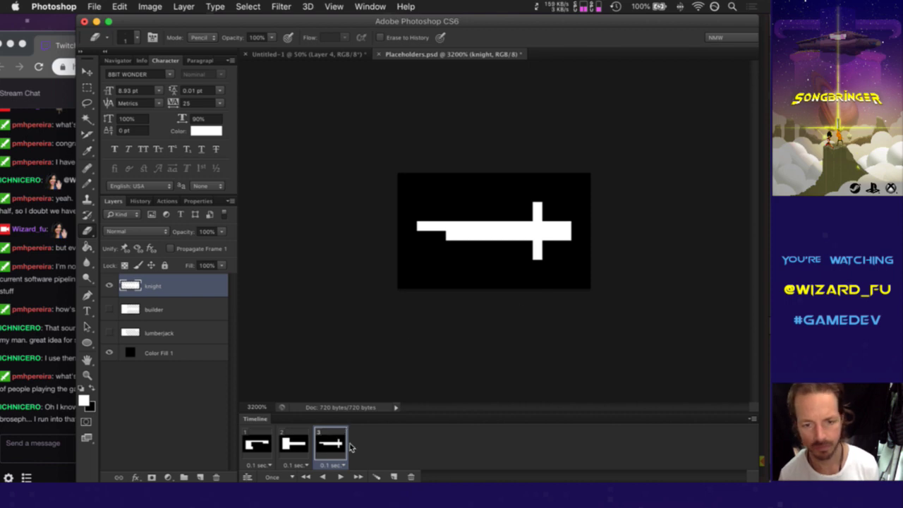
{"action": "key", "text": "super+s"}
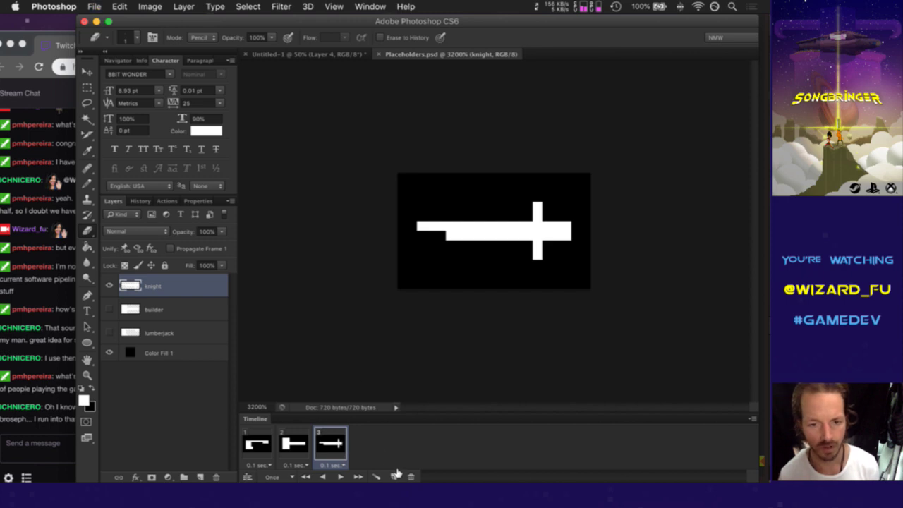
Step: Add a fourth animation frame with the knight layer hidden, and add a new top layer named archer
{"action": "left_click", "coordinate": [393, 476]}
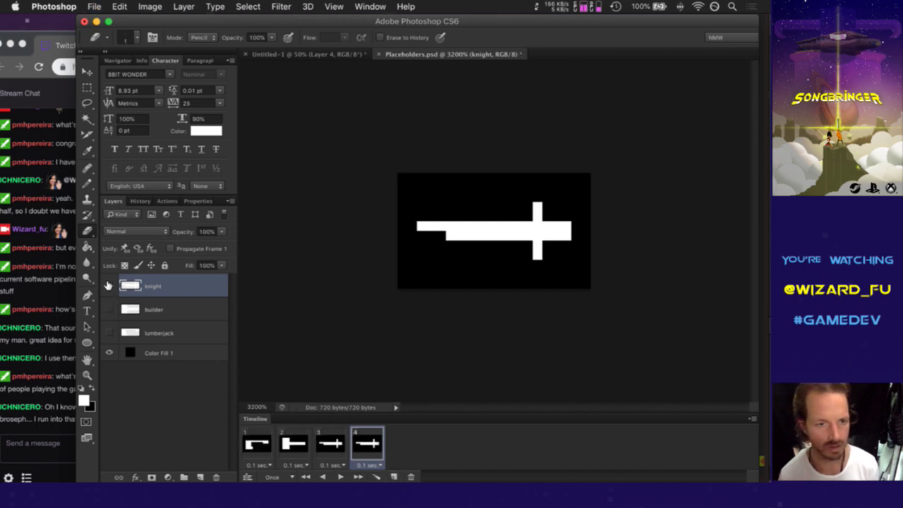
{"action": "left_click", "coordinate": [109, 285]}
{"action": "left_click", "coordinate": [196, 478]}
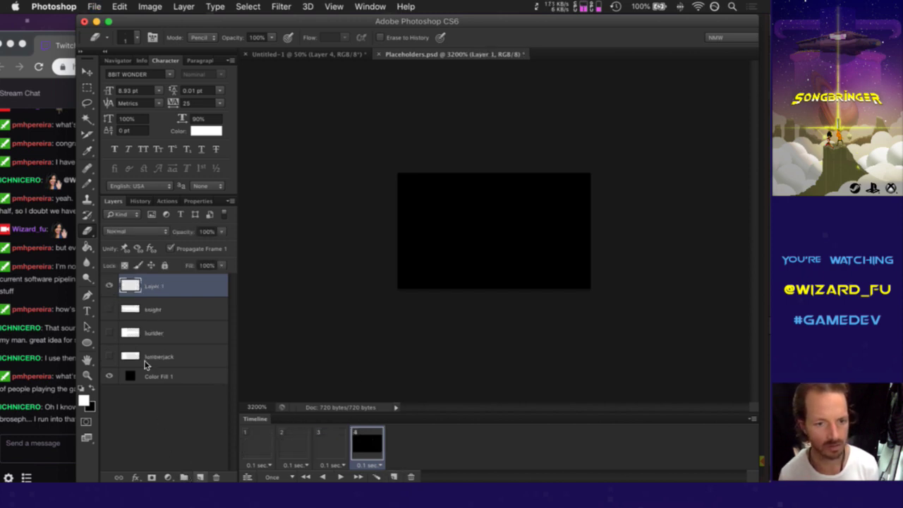
{"action": "double_click", "coordinate": [157, 286]}
{"action": "type", "text": "archer"}
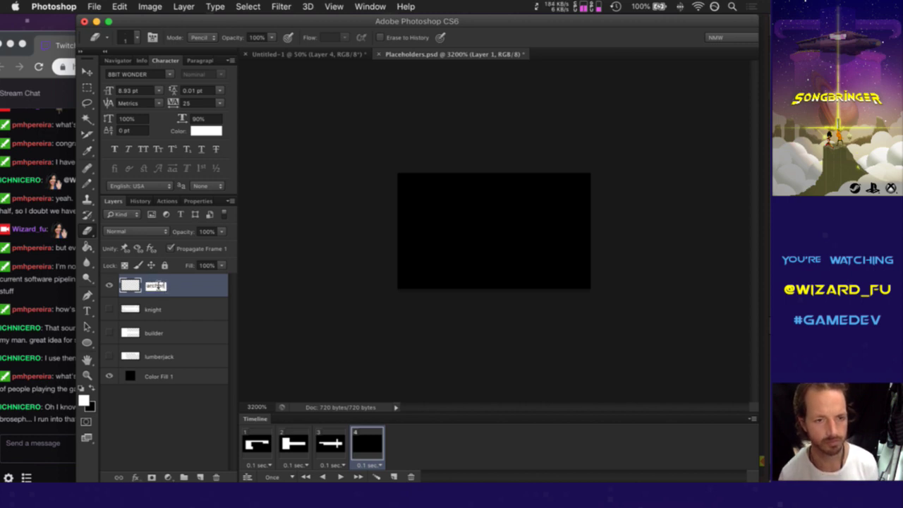
{"action": "key", "text": "Return"}
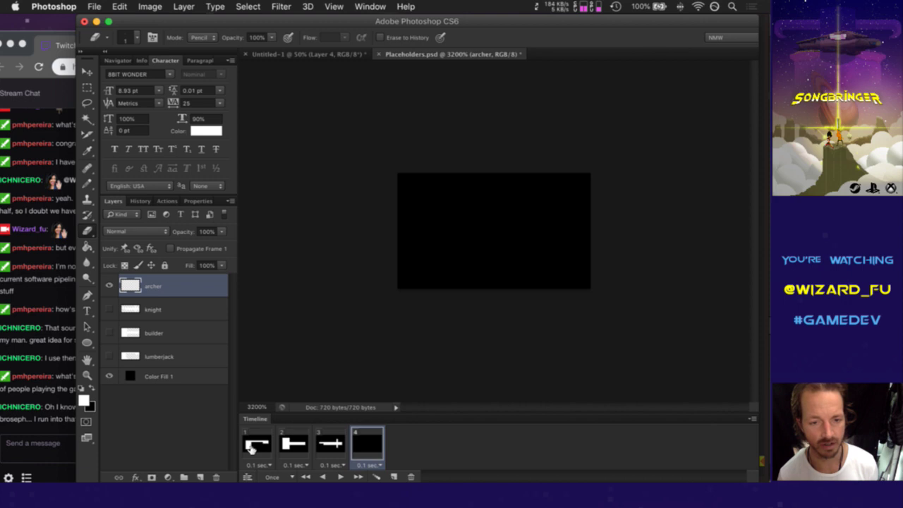
Step: Compare the first three frames, move the lumberjack icon up one pixel in the first frame, and save the document
{"action": "left_click", "coordinate": [251, 446]}
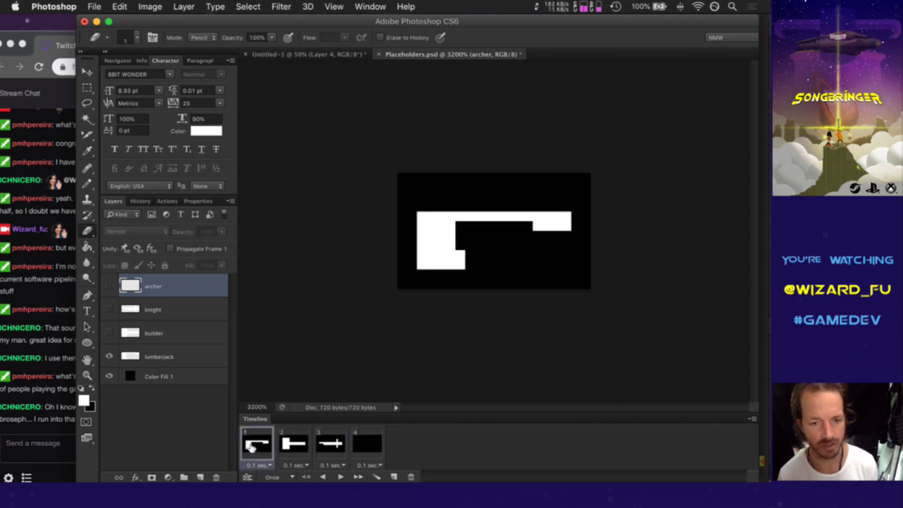
{"action": "left_click", "coordinate": [297, 443]}
{"action": "left_click", "coordinate": [332, 443]}
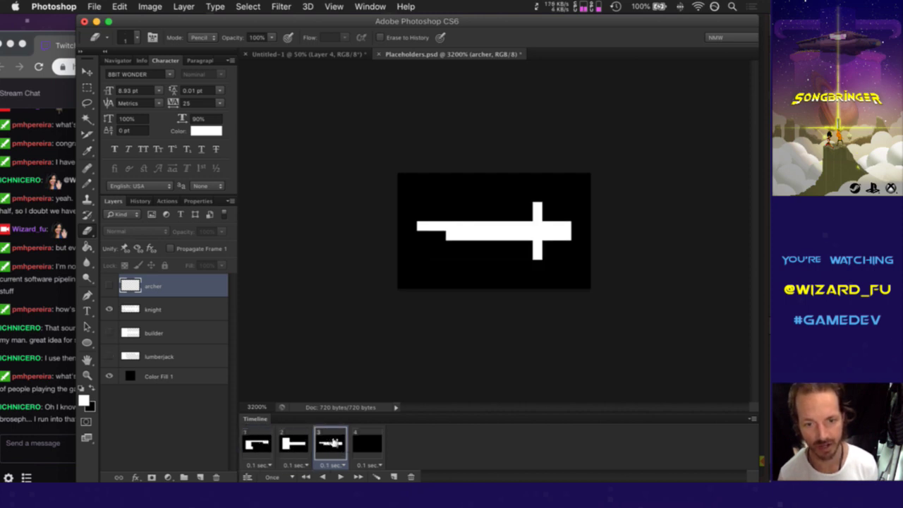
{"action": "left_click", "coordinate": [260, 442]}
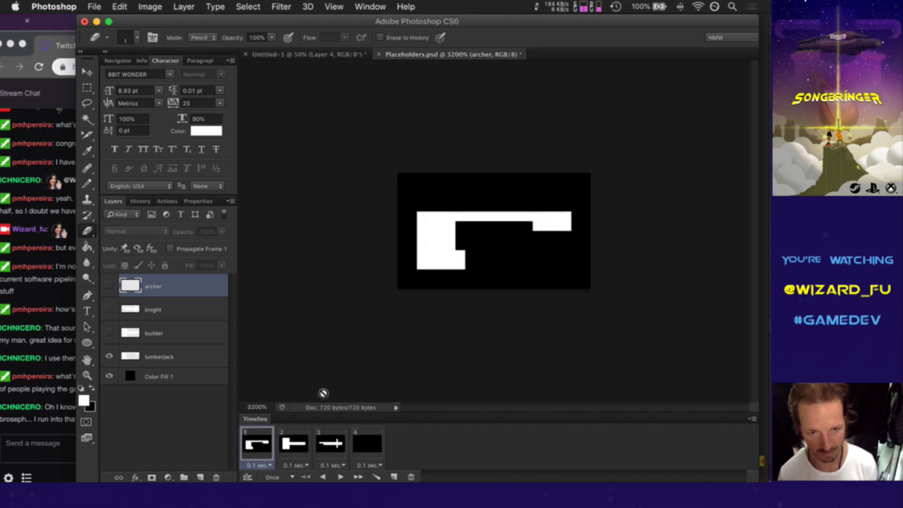
{"action": "key", "text": "v"}
{"action": "left_click", "coordinate": [149, 358]}
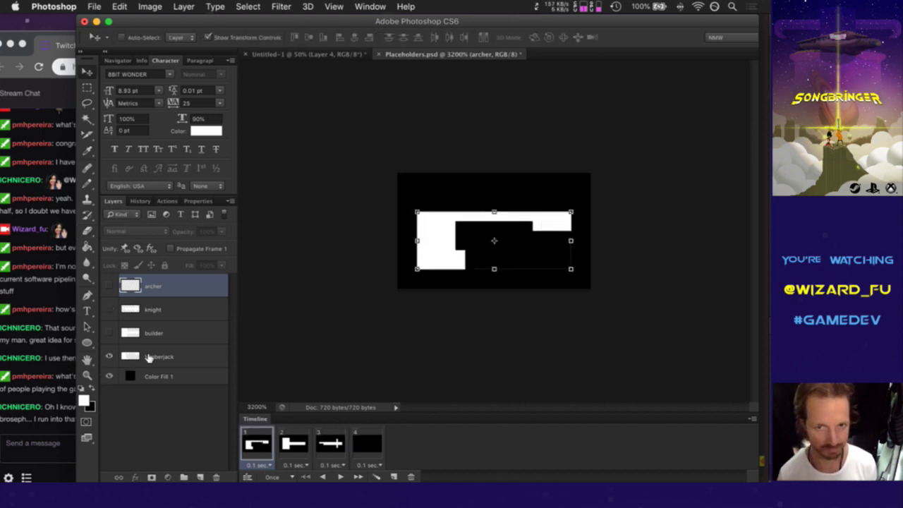
{"action": "key", "text": "m"}
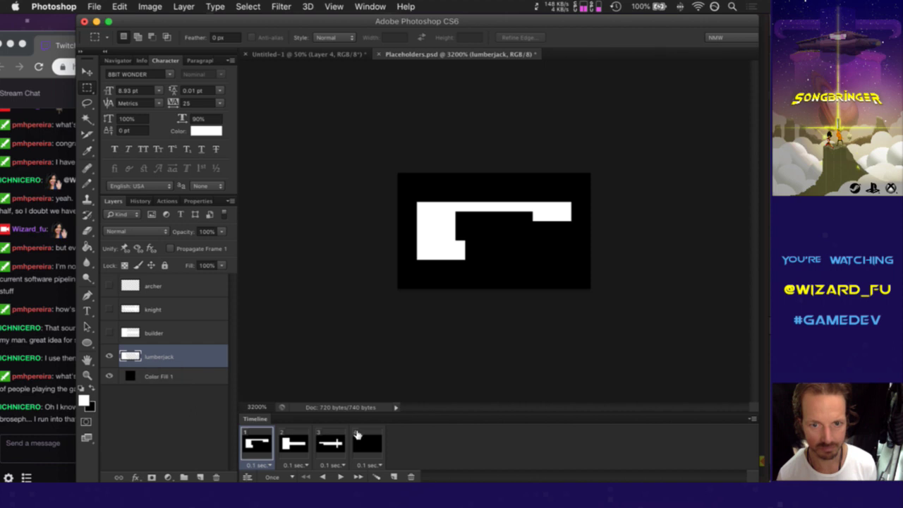
Step: Draw a white bow outline about 16 by 7 pixels on the archer layer in the fourth frame with the 1-pixel pencil
{"action": "left_click", "coordinate": [367, 442]}
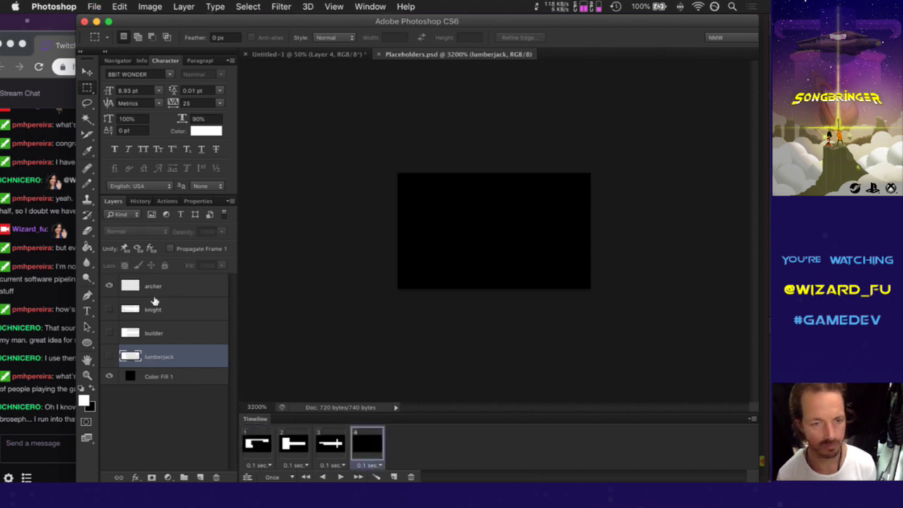
{"action": "left_click", "coordinate": [154, 286]}
{"action": "key", "text": "b"}
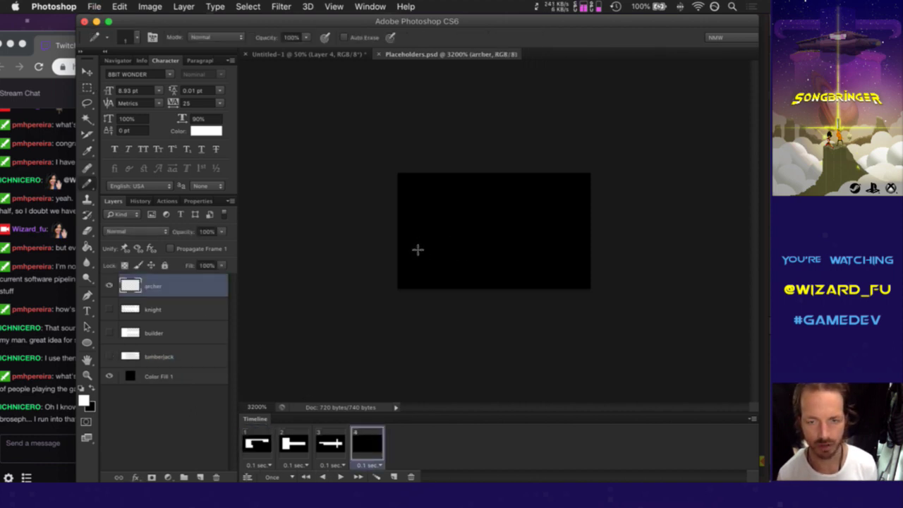
{"action": "mouse_move", "coordinate": [419, 247]}
{"action": "left_mouse_down"}
{"action": "mouse_move", "coordinate": [431, 225]}
{"action": "mouse_move", "coordinate": [478, 199]}
{"action": "mouse_move", "coordinate": [522, 203]}
{"action": "mouse_move", "coordinate": [566, 250]}
{"action": "mouse_move", "coordinate": [559, 257]}
{"action": "mouse_move", "coordinate": [425, 256]}
{"action": "left_mouse_up"}
{"action": "key", "text": "super+z"}
{"action": "left_click_drag", "start_coordinate": [567, 256], "coordinate": [420, 258]}
Step: Erase the extra corner pixels on both sloped sides of the bow to thin its curve
{"action": "key", "text": "e"}
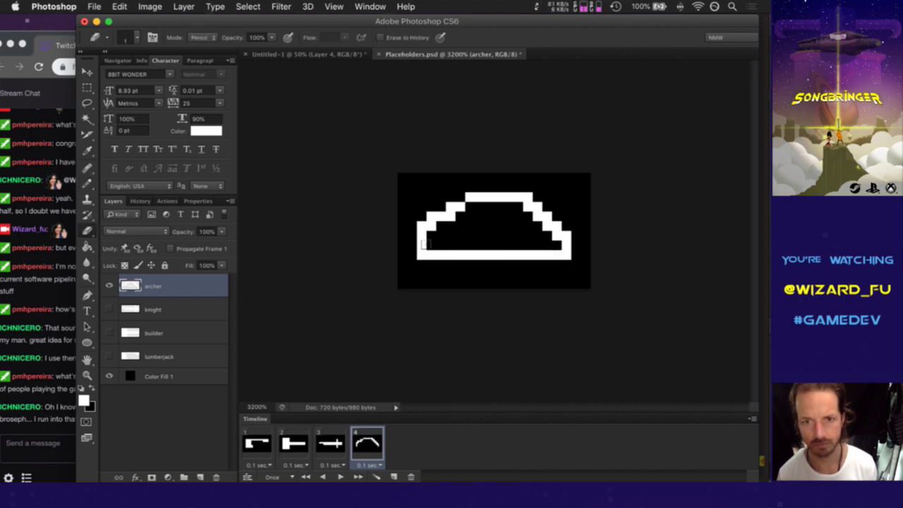
{"action": "left_click_drag", "start_coordinate": [422, 226], "coordinate": [433, 214]}
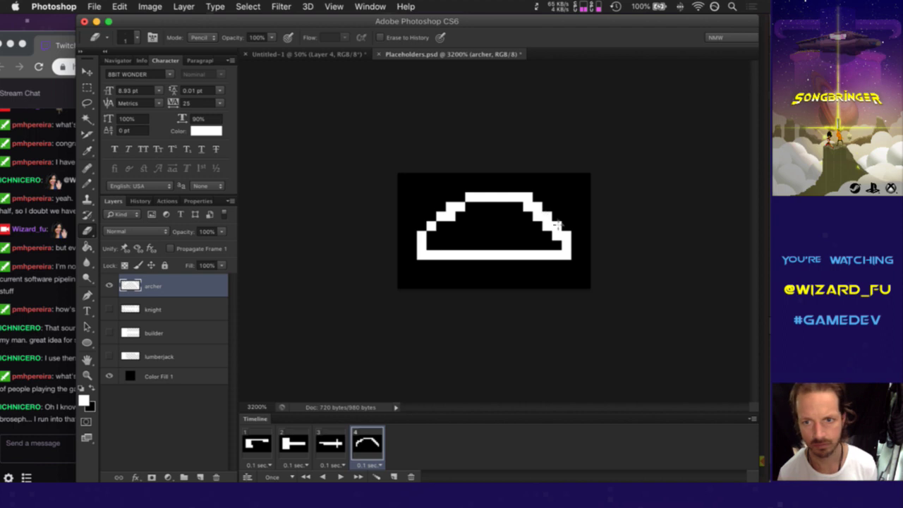
{"action": "left_click", "coordinate": [551, 238]}
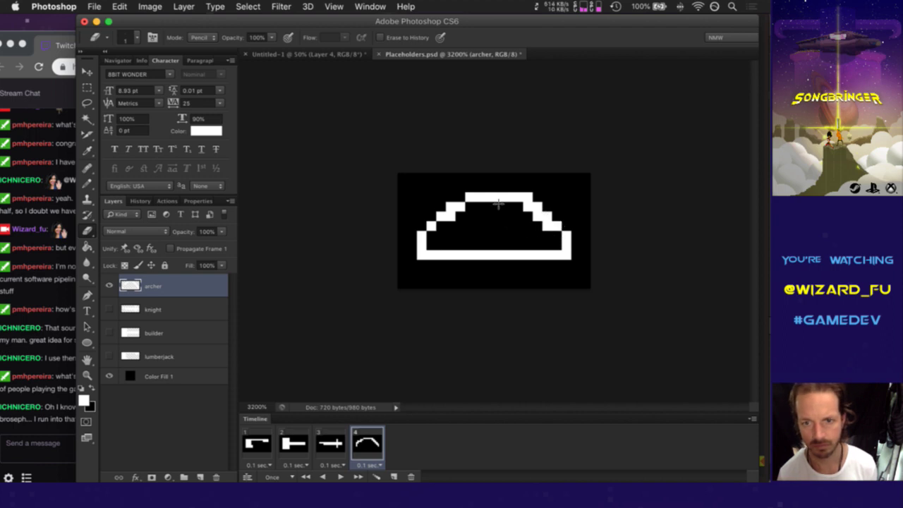
Step: Select the right half of the bow on the archer layer, delete it, and deselect
{"action": "key", "text": "m"}
{"action": "mouse_move", "coordinate": [590, 183]}
{"action": "left_mouse_down"}
{"action": "mouse_move", "coordinate": [492, 273]}
{"action": "mouse_move", "coordinate": [498, 270]}
{"action": "left_mouse_up"}
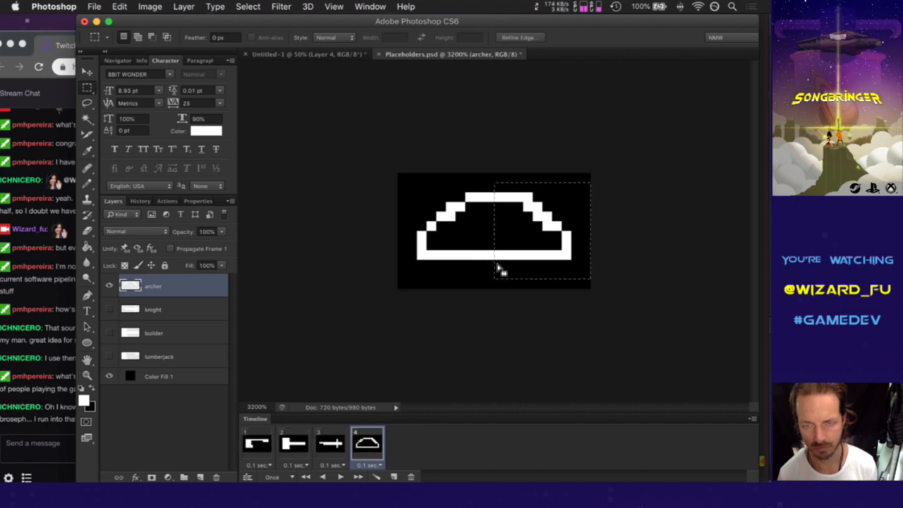
{"action": "key", "text": "BackSpace"}
{"action": "key", "text": "super+d"}
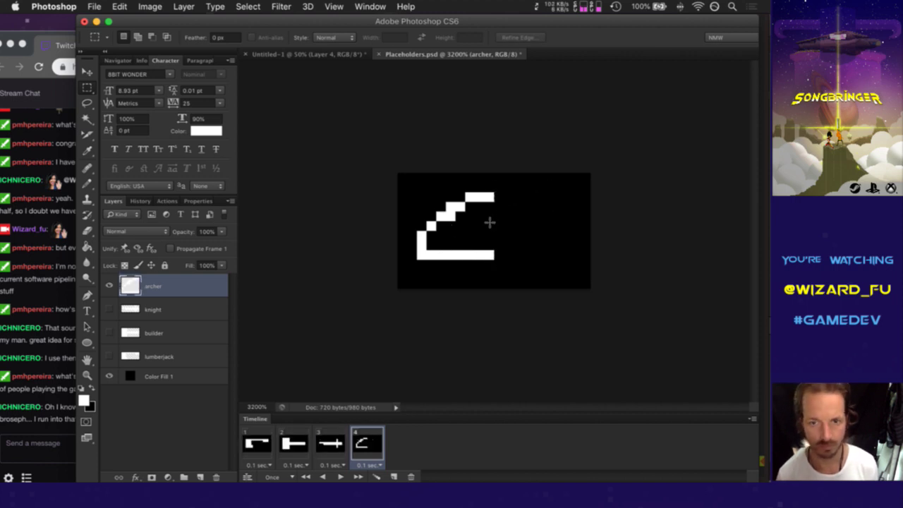
Step: Draw a vertical white arrow shaft about 10 pixels tall along the cut edge of the half bow on the archer layer
{"action": "key", "text": "b"}
{"action": "left_click_drag", "start_coordinate": [499, 200], "coordinate": [498, 270]}
{"action": "left_click", "coordinate": [499, 185]}
Step: Smooth the bow's left curve by erasing two extra pixels and adding one white pixel just inside its lower end
{"action": "key", "text": "m"}
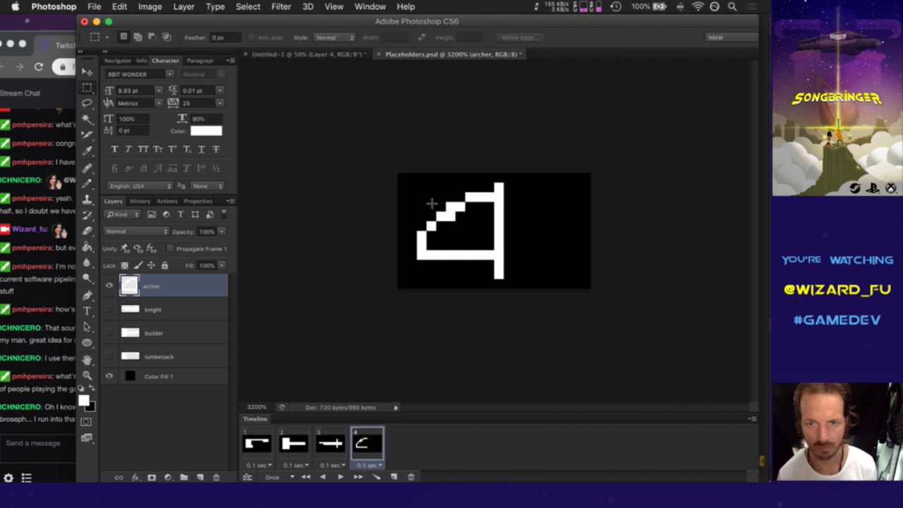
{"action": "mouse_move", "coordinate": [407, 183]}
{"action": "left_mouse_down"}
{"action": "mouse_move", "coordinate": [487, 252]}
{"action": "mouse_move", "coordinate": [484, 270]}
{"action": "mouse_move", "coordinate": [497, 251]}
{"action": "left_mouse_up"}
{"action": "left_click", "coordinate": [501, 247]}
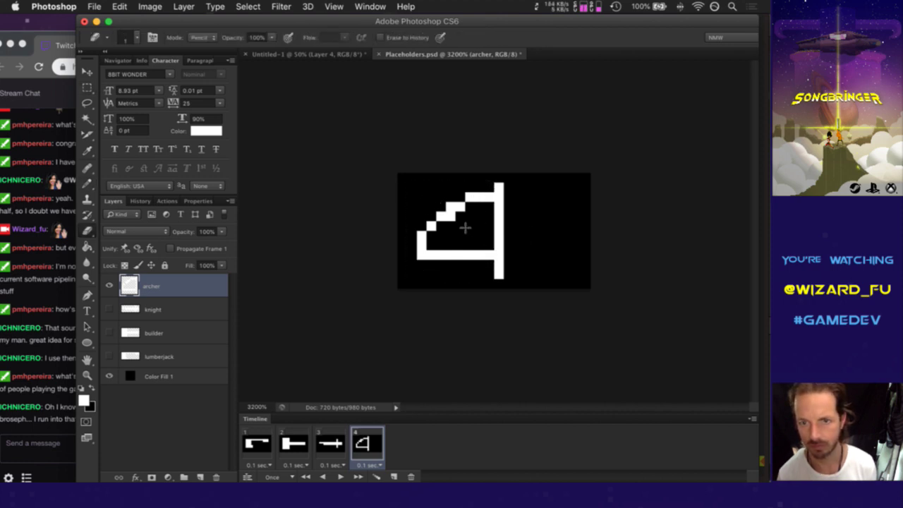
{"action": "key", "text": "b"}
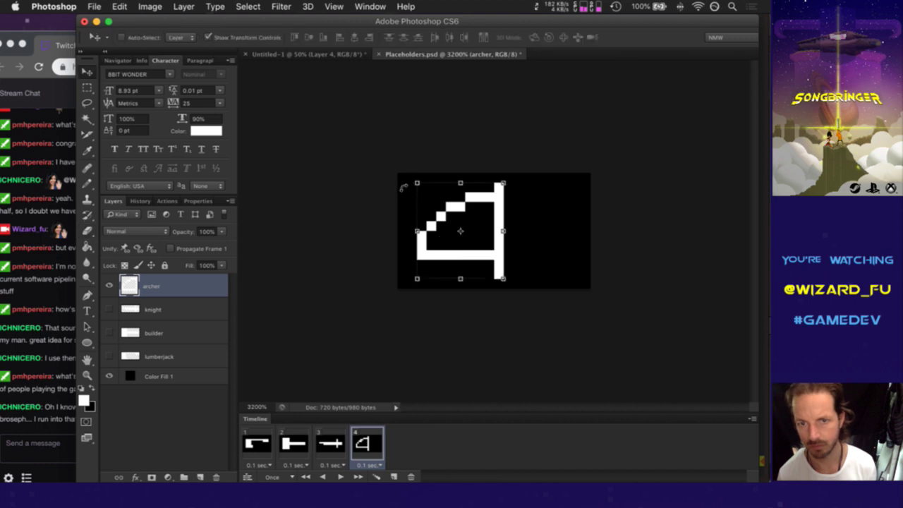
{"action": "left_click_drag", "start_coordinate": [415, 250], "coordinate": [422, 239]}
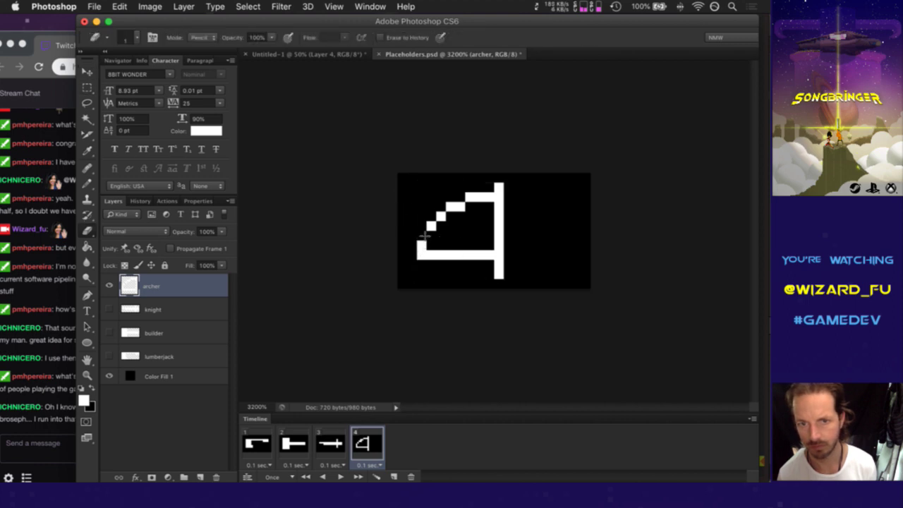
{"action": "key", "text": "b"}
{"action": "left_click", "coordinate": [431, 235]}
Step: Select the left half of the bow and place a duplicate of it on the other side of the arrow shaft
{"action": "key", "text": "m"}
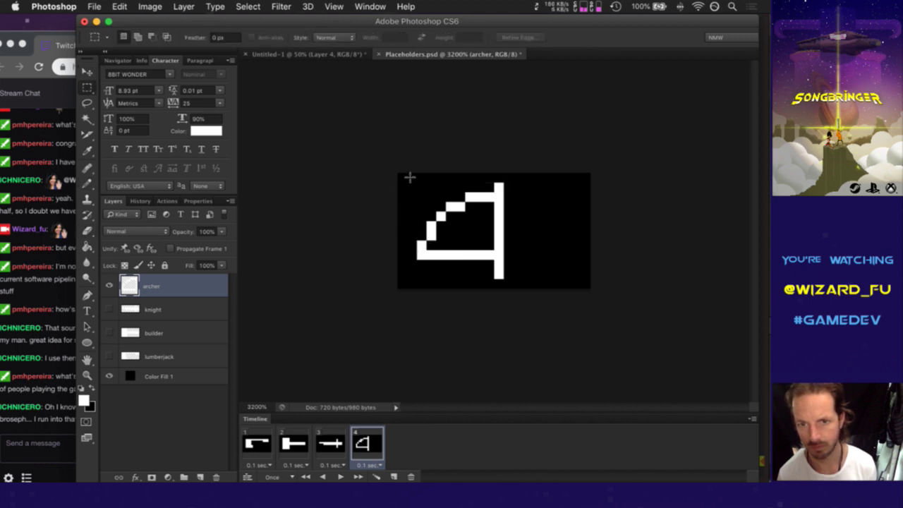
{"action": "mouse_move", "coordinate": [397, 175]}
{"action": "left_mouse_down"}
{"action": "mouse_move", "coordinate": [494, 252]}
{"action": "mouse_move", "coordinate": [491, 276]}
{"action": "left_mouse_up"}
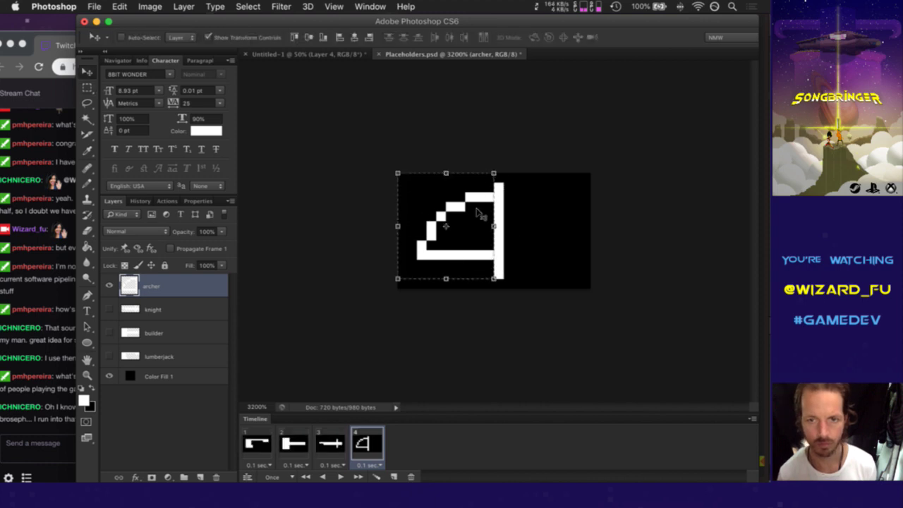
{"action": "key", "text": "v"}
{"action": "left_click_drag", "start_coordinate": [484, 212], "coordinate": [568, 202]}
{"action": "key", "text": "ctrl+t"}
{"action": "left_click", "coordinate": [567, 207], "text": "alt"}
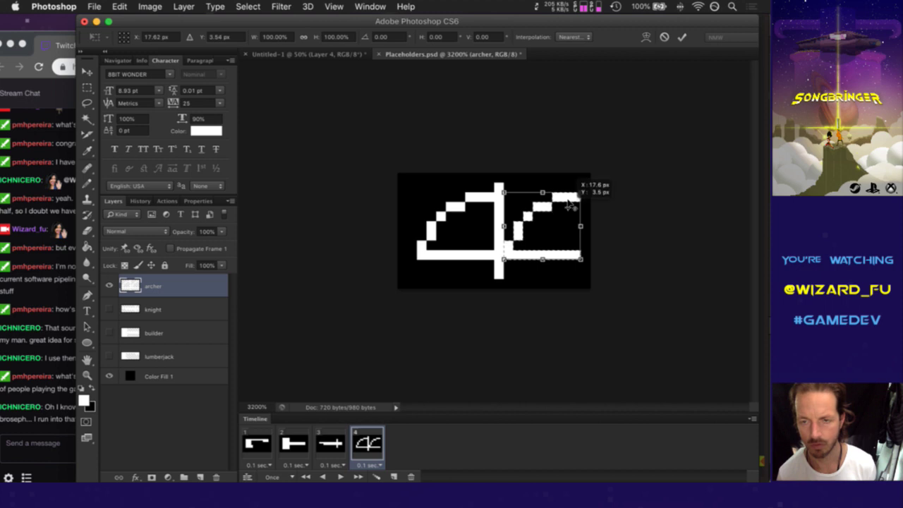
Step: Flip the duplicated bow half horizontally, align it against the arrow shaft, apply the transform, and deselect
{"action": "right_click", "coordinate": [545, 220]}
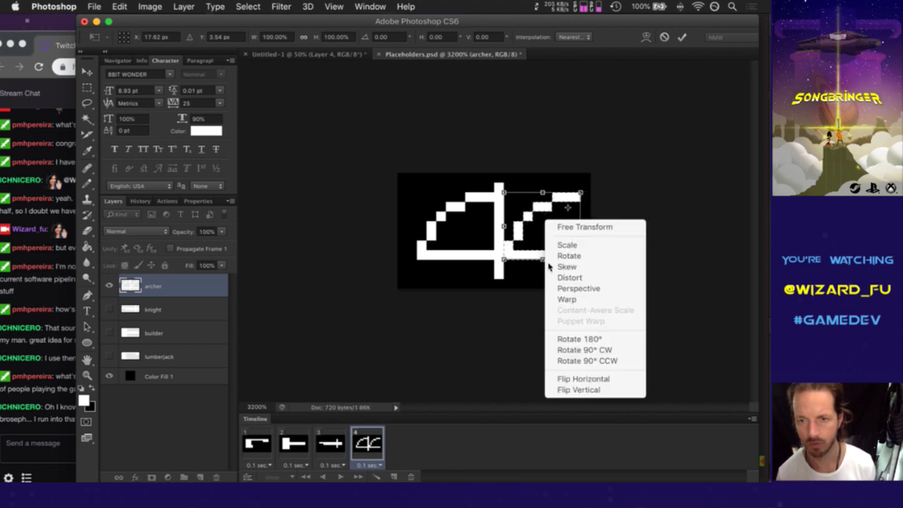
{"action": "left_click", "coordinate": [575, 379]}
{"action": "key", "text": "Left"}
{"action": "key", "text": "Left"}
{"action": "key", "text": "Left"}
{"action": "key", "text": "Left"}
{"action": "key", "text": "Left"}
{"action": "key", "text": "Left"}
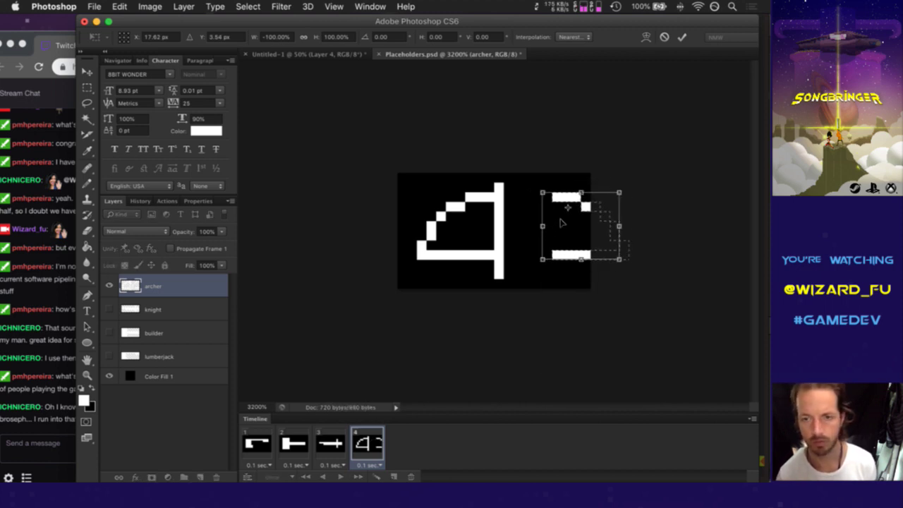
{"action": "key", "text": "Right"}
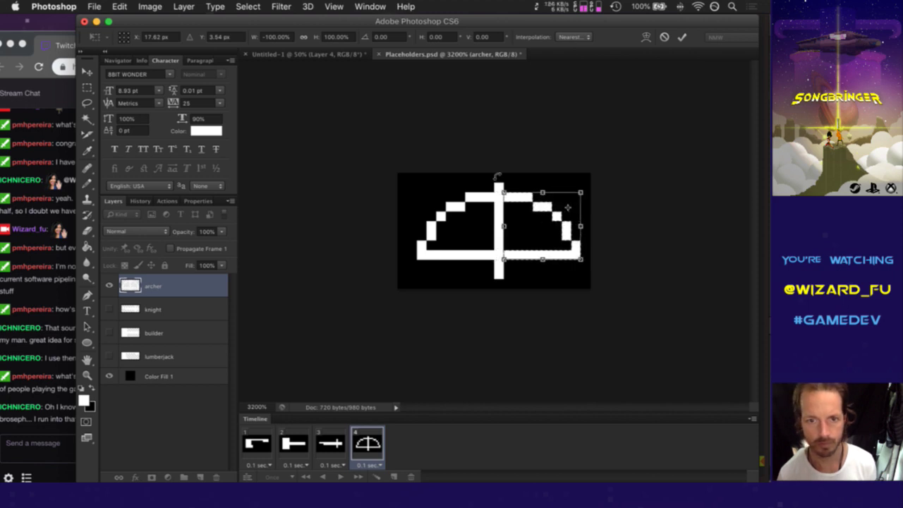
{"action": "left_click", "coordinate": [682, 36]}
{"action": "key", "text": "m"}
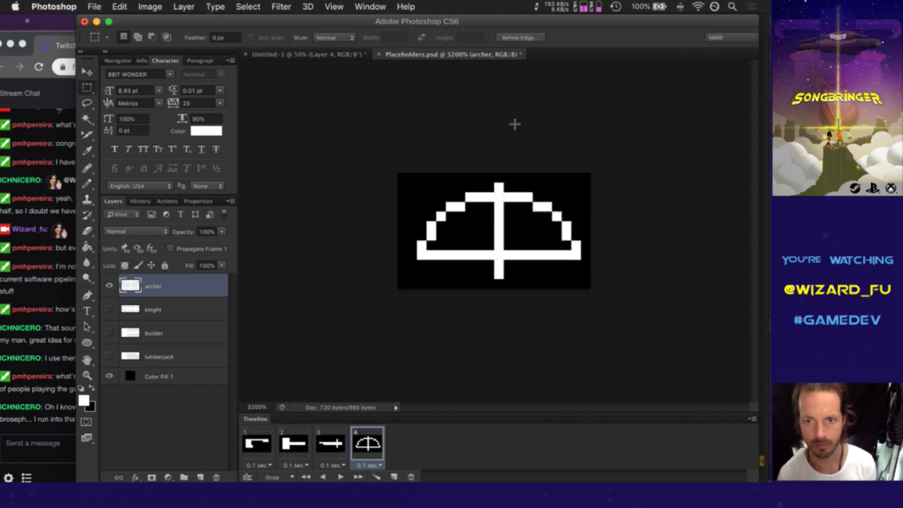
Step: Try the archer icon one pixel to the left, move it back to its original position, and save the document
{"action": "key", "text": "v"}
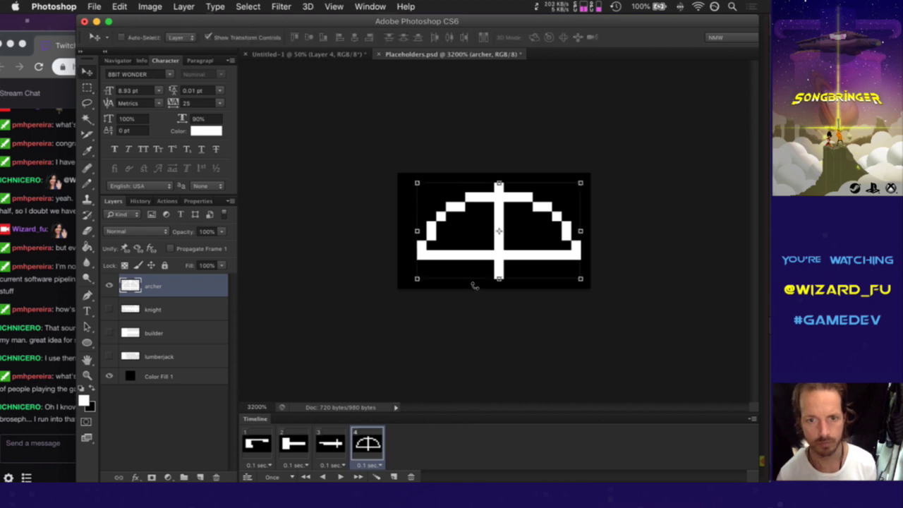
{"action": "key", "text": "Left"}
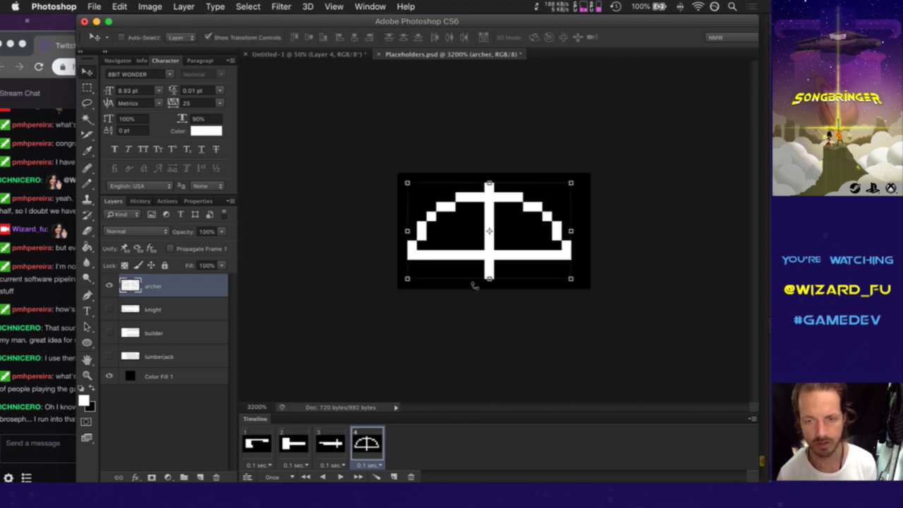
{"action": "key", "text": "Right"}
{"action": "key", "text": "Left"}
{"action": "key", "text": "Right"}
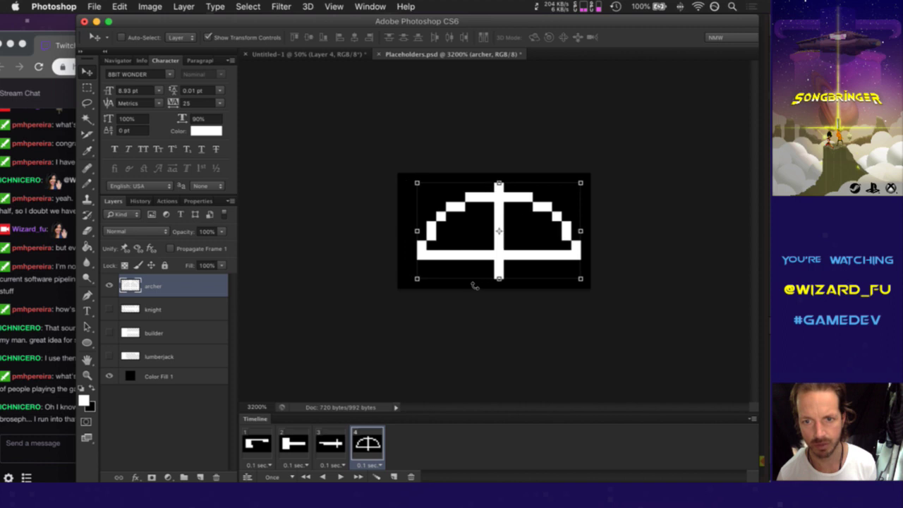
{"action": "key", "text": "Left"}
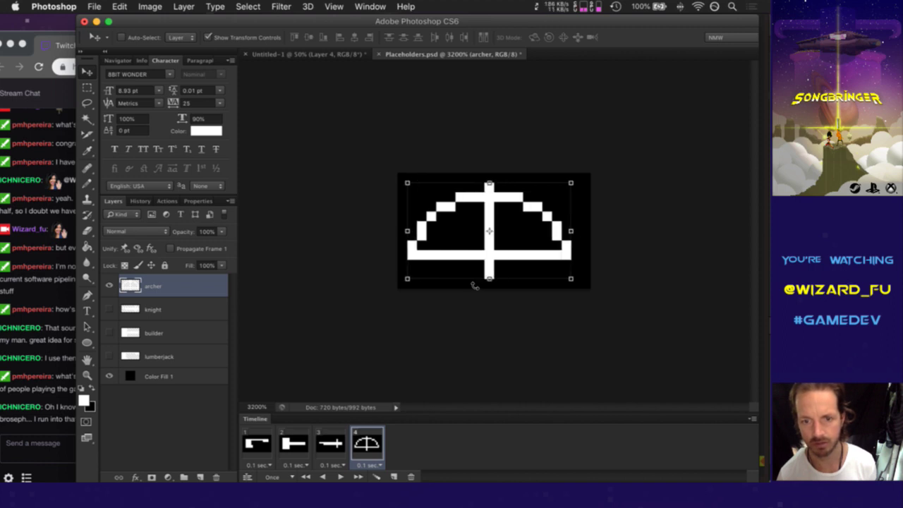
{"action": "key", "text": "Right"}
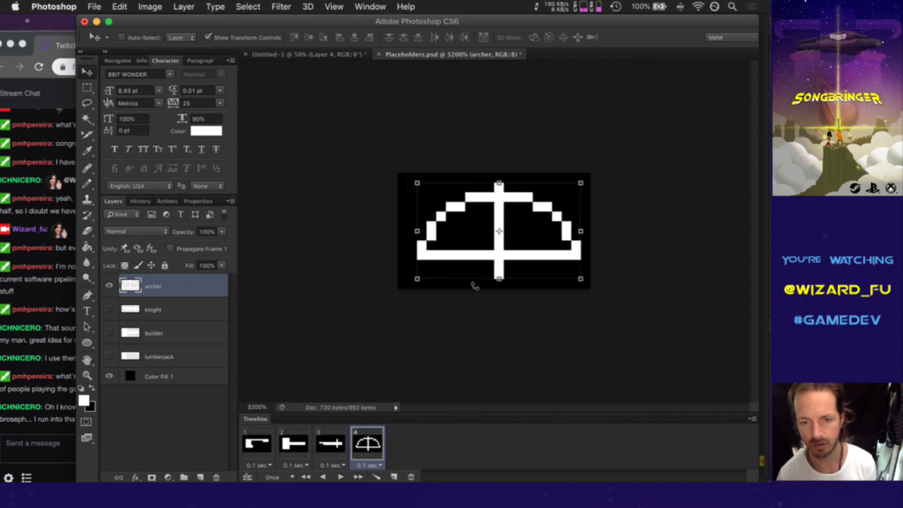
{"action": "key", "text": "m"}
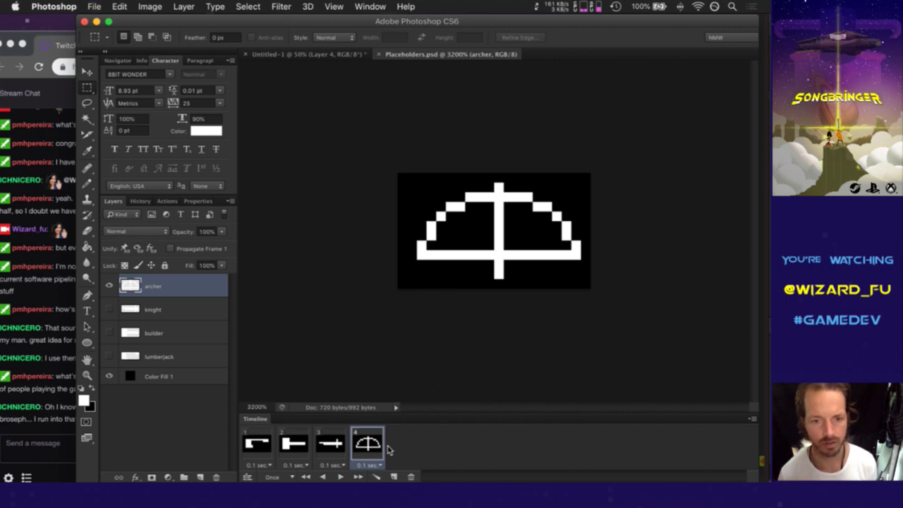
Step: Add a fifth animation frame and hide the archer layer in it
{"action": "left_click", "coordinate": [395, 475]}
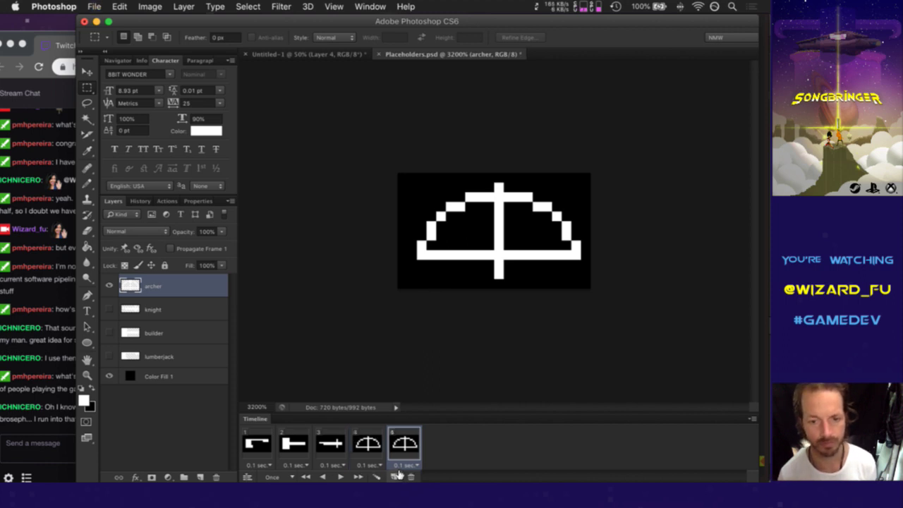
{"action": "left_click", "coordinate": [110, 285]}
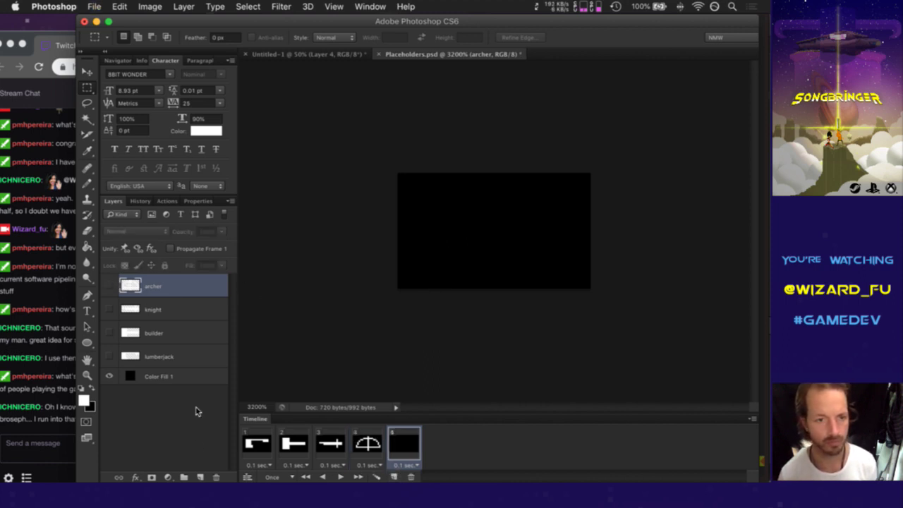
{"action": "left_click", "coordinate": [201, 477]}
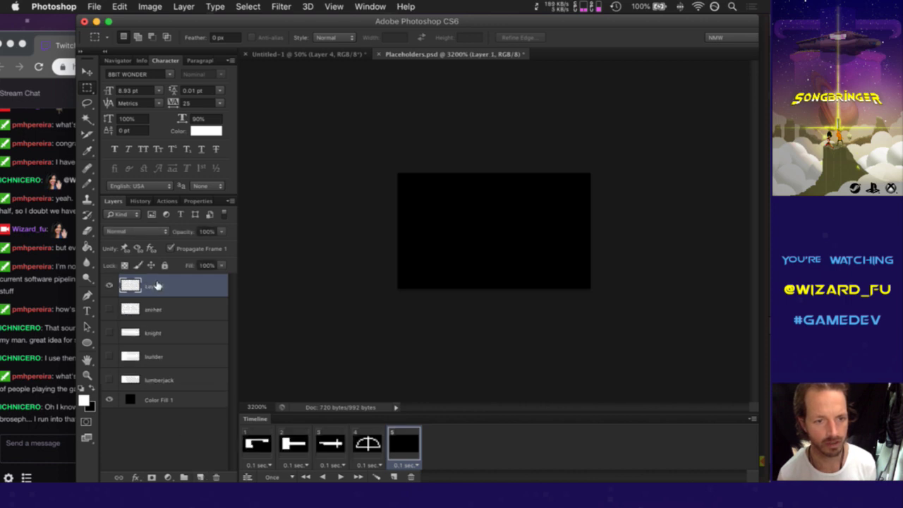
{"action": "double_click", "coordinate": [154, 286]}
{"action": "type", "text": "hea"}
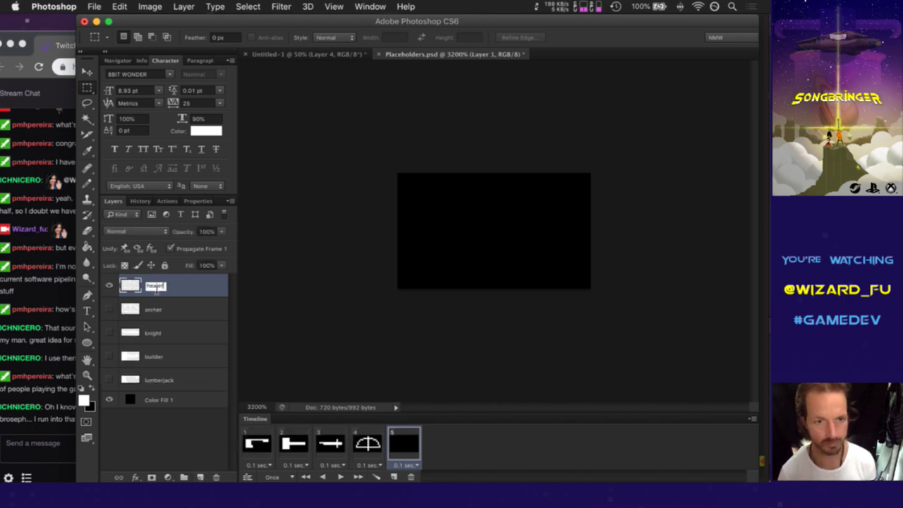
{"action": "type", "text": "ler"}
{"action": "key", "text": "Return"}
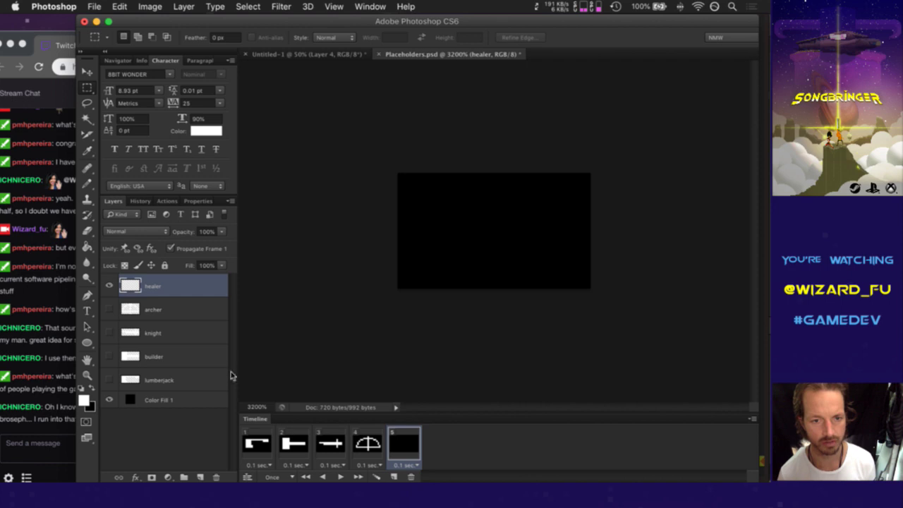
{"action": "left_click", "coordinate": [216, 478]}
Step: Duplicate the archer layer, make the copy visible in the fifth frame, and rename it healer
{"action": "left_click", "coordinate": [167, 306]}
{"action": "left_click", "coordinate": [165, 279]}
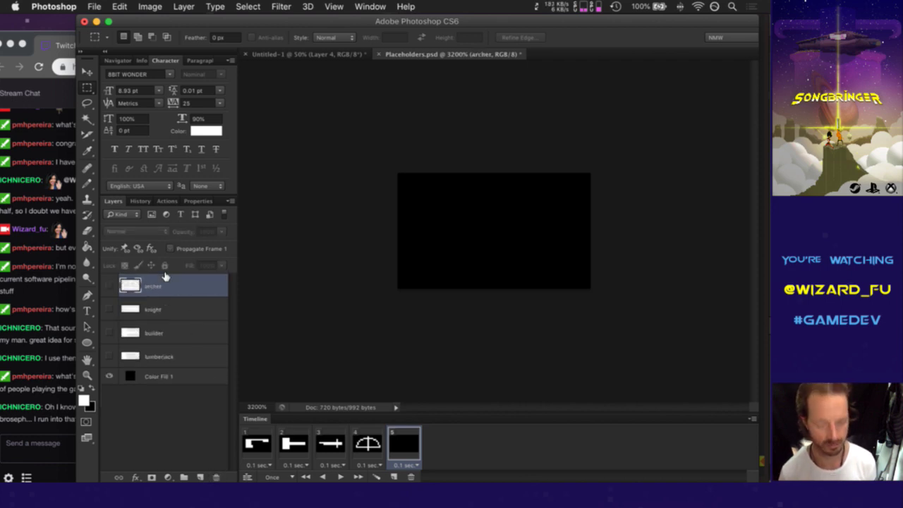
{"action": "key", "text": "super+j"}
{"action": "left_click", "coordinate": [110, 285]}
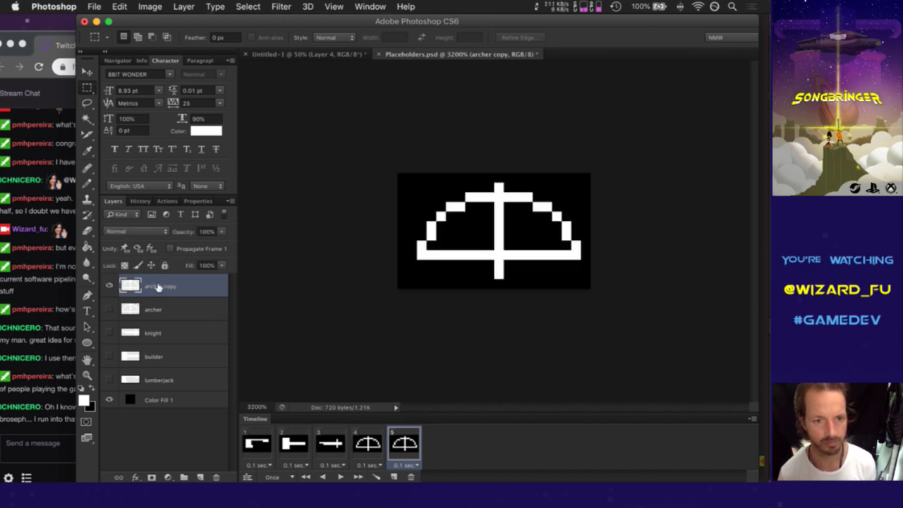
{"action": "double_click", "coordinate": [159, 286]}
{"action": "type", "text": "healer"}
{"action": "key", "text": "Return"}
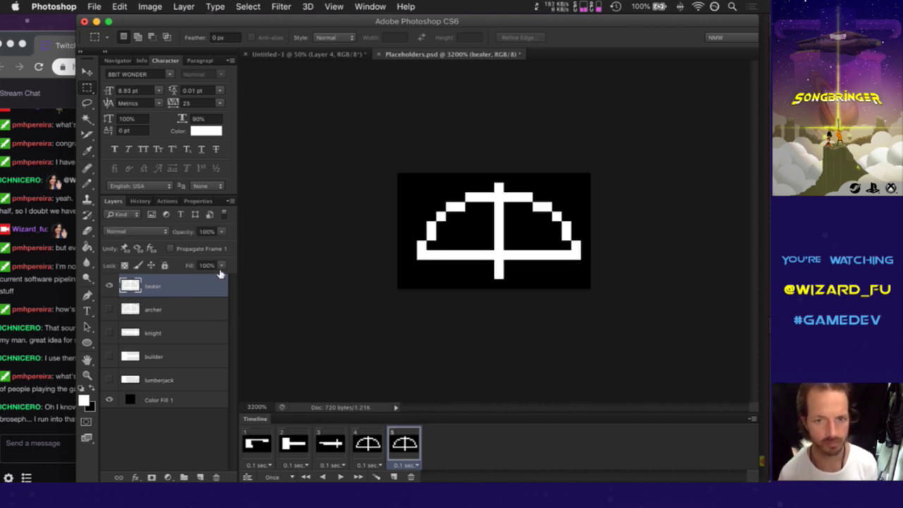
Step: Erase the bowstring and arrow shaft on the healer layer and thicken the remaining arc inward to about two pixels
{"action": "key", "text": "e"}
{"action": "mouse_move", "coordinate": [439, 259]}
{"action": "left_mouse_down"}
{"action": "mouse_move", "coordinate": [505, 257]}
{"action": "mouse_move", "coordinate": [525, 271]}
{"action": "mouse_move", "coordinate": [497, 259]}
{"action": "mouse_move", "coordinate": [501, 215]}
{"action": "mouse_move", "coordinate": [558, 274]}
{"action": "mouse_move", "coordinate": [563, 255]}
{"action": "mouse_move", "coordinate": [499, 185]}
{"action": "left_mouse_up"}
{"action": "key", "text": "b"}
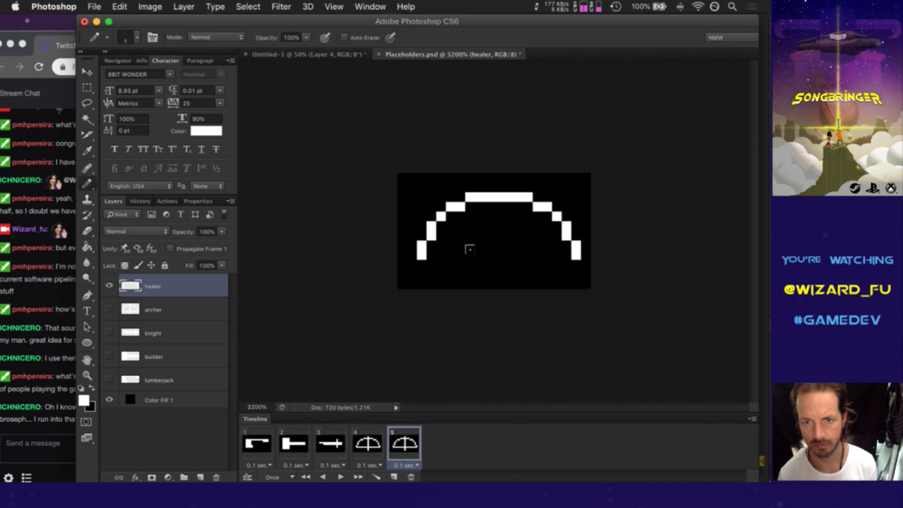
{"action": "left_click", "coordinate": [432, 243]}
{"action": "mouse_move", "coordinate": [432, 243]}
{"action": "left_mouse_down"}
{"action": "mouse_move", "coordinate": [460, 209]}
{"action": "mouse_move", "coordinate": [487, 207]}
{"action": "mouse_move", "coordinate": [475, 212]}
{"action": "mouse_move", "coordinate": [527, 213]}
{"action": "mouse_move", "coordinate": [567, 245]}
{"action": "left_mouse_up"}
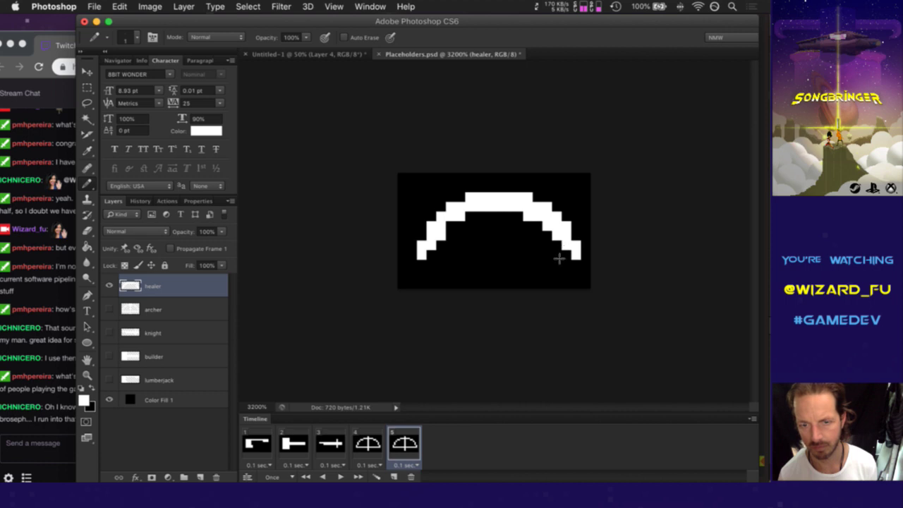
{"action": "left_click", "coordinate": [374, 445]}
{"action": "left_click", "coordinate": [412, 444]}
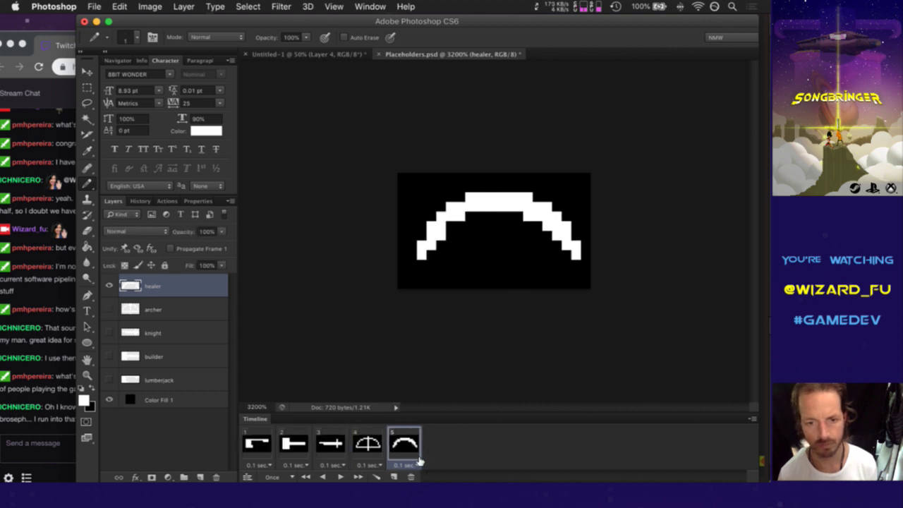
Step: Erase the outermost pixels at both ends of the healer arc and move the arc down one pixel
{"action": "key", "text": "e"}
{"action": "left_click_drag", "start_coordinate": [439, 258], "coordinate": [417, 255]}
{"action": "left_click_drag", "start_coordinate": [580, 247], "coordinate": [575, 258]}
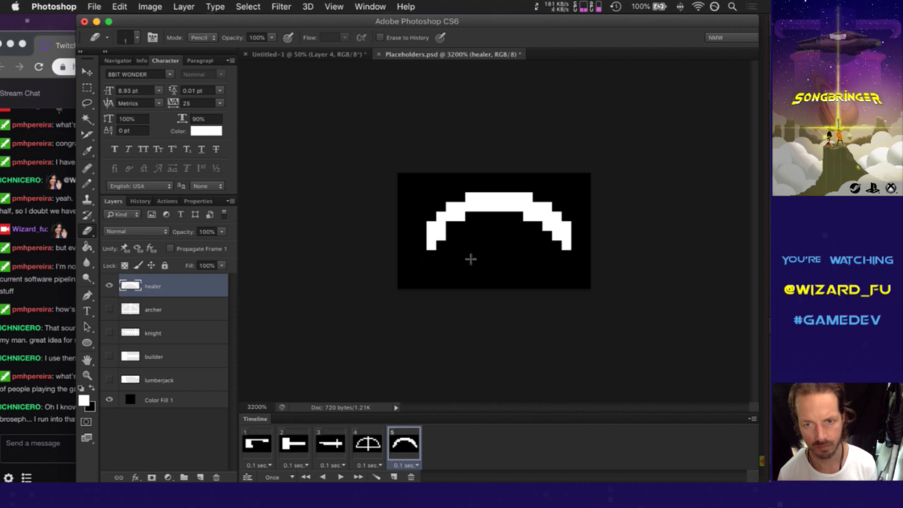
{"action": "key", "text": "v"}
{"action": "key", "text": "Down"}
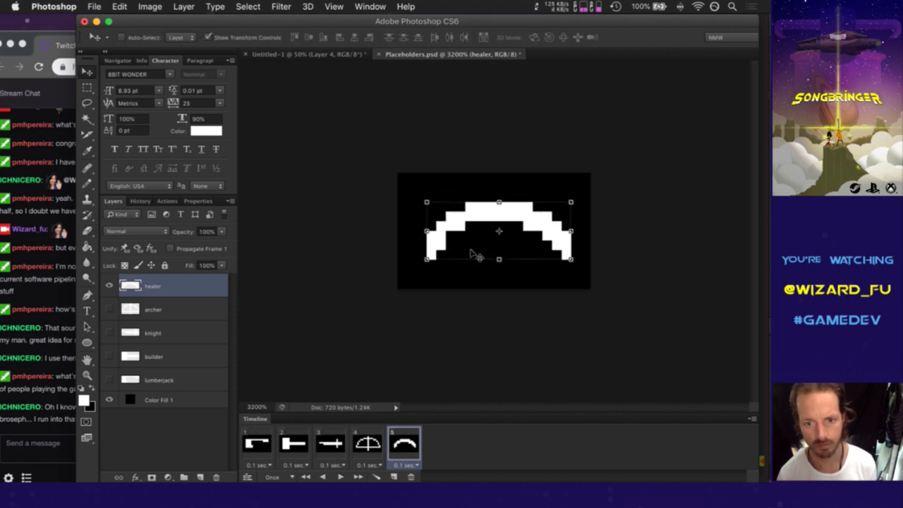
{"action": "key", "text": "m"}
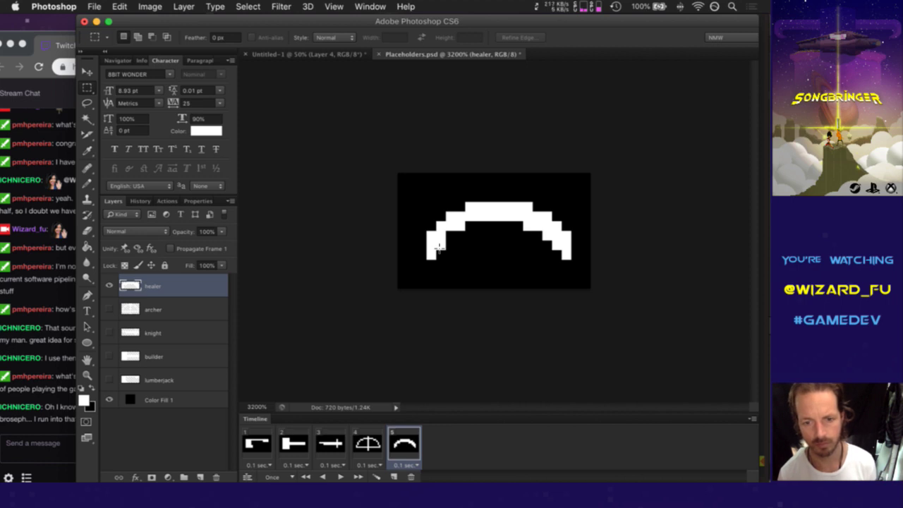
Step: Erase the inner pixels near both ends of the healer arc and compare the fourth and fifth frames
{"action": "key", "text": "e"}
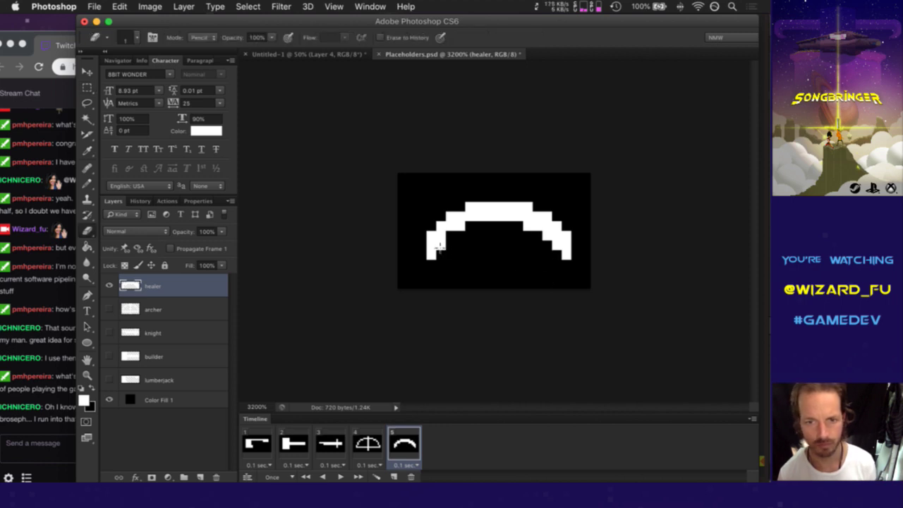
{"action": "left_click", "coordinate": [556, 251]}
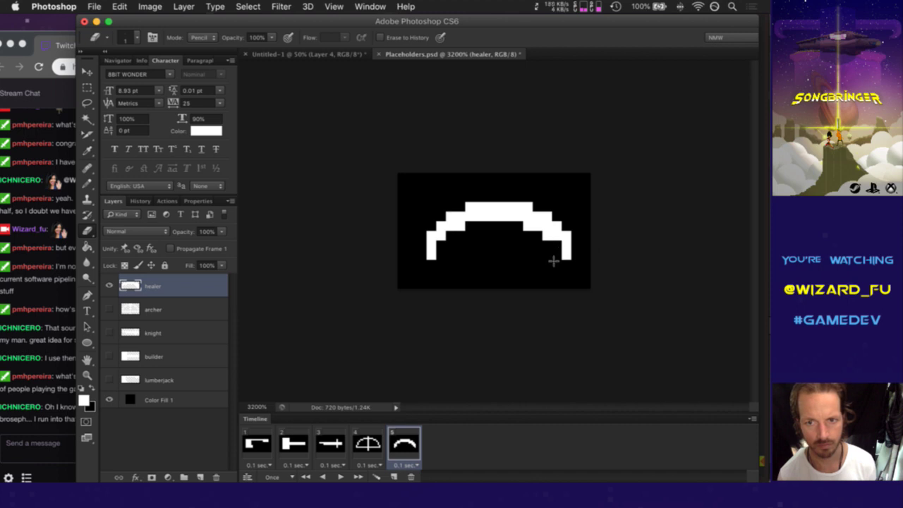
{"action": "left_click", "coordinate": [376, 445]}
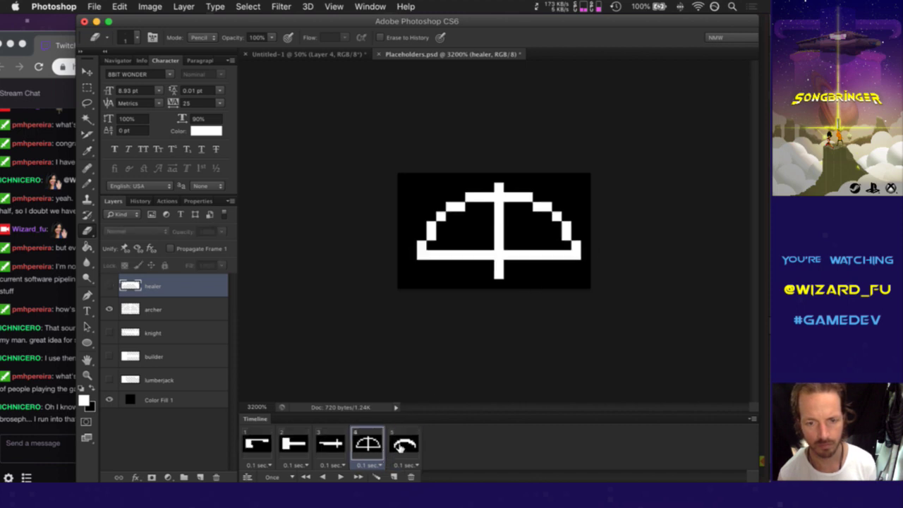
{"action": "left_click", "coordinate": [400, 447]}
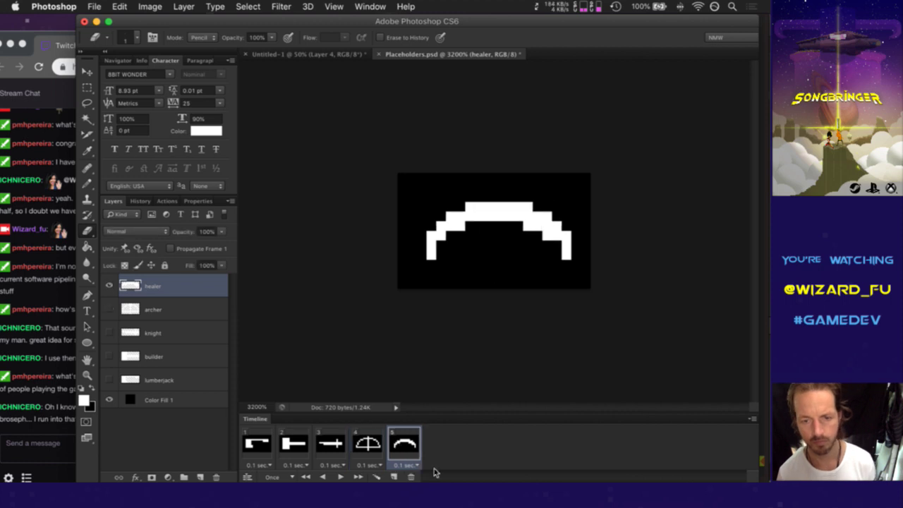
Step: Duplicate the fifth frame as a sixth frame, hide the healer layer in it, and add a new layer
{"action": "left_click", "coordinate": [395, 472]}
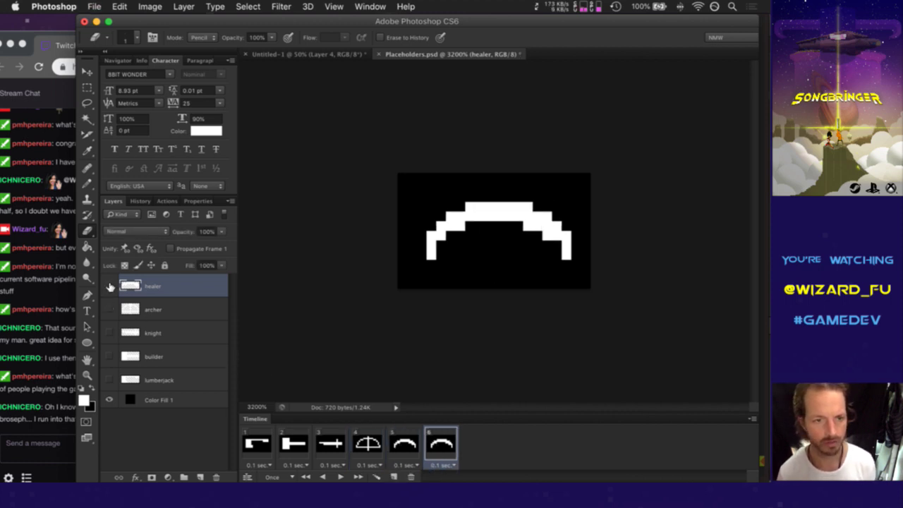
{"action": "left_click", "coordinate": [109, 285]}
{"action": "left_click", "coordinate": [200, 477]}
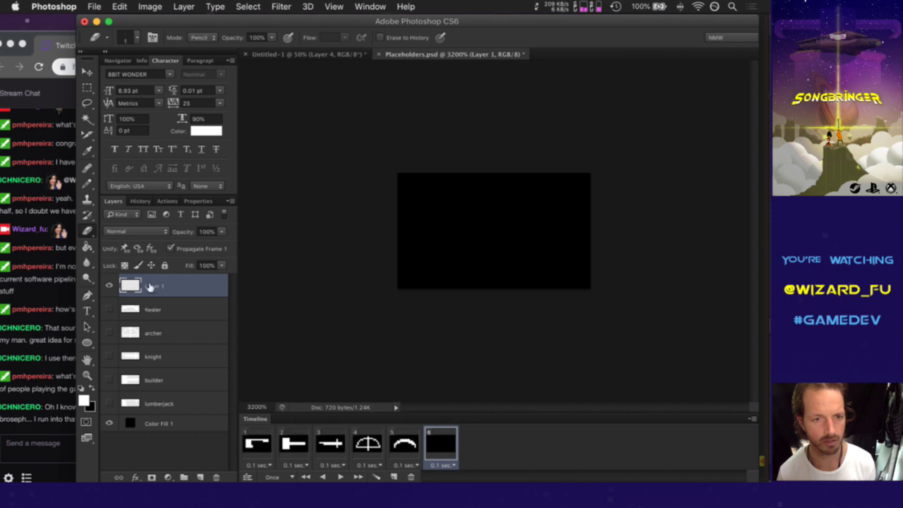
Step: Turn off Propagate Frame 1 for the new layer and rename it bomber
{"action": "double_click", "coordinate": [155, 286]}
{"action": "key", "text": "Return"}
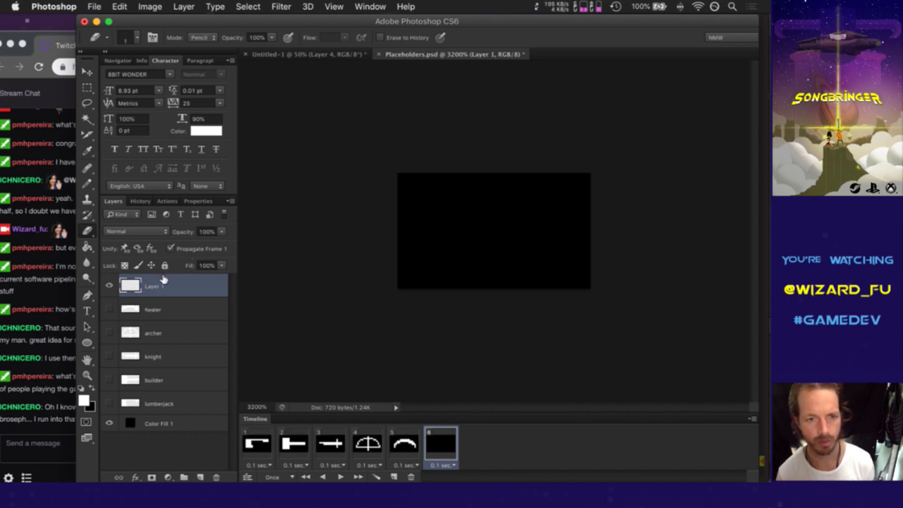
{"action": "double_click", "coordinate": [154, 287]}
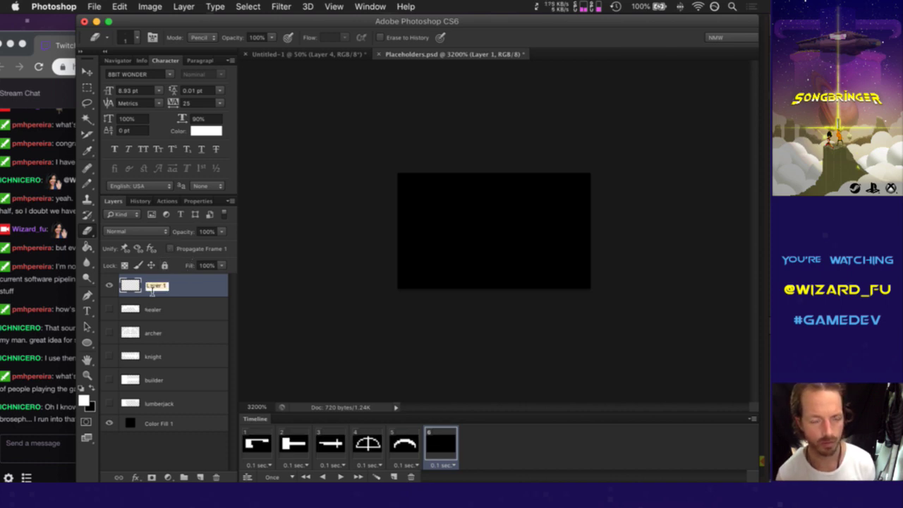
{"action": "type", "text": "warber"}
{"action": "key", "text": "Return"}
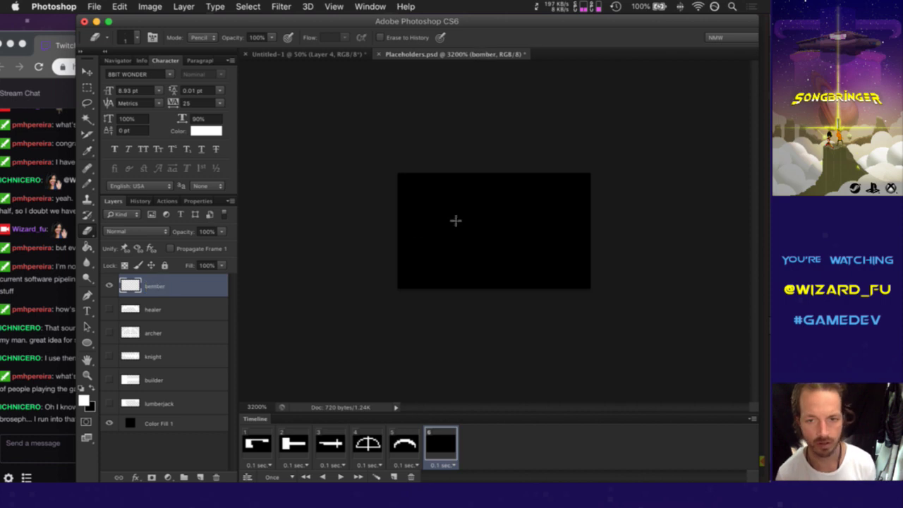
Step: Draw a white bomb about 7 pixels wide with a short hooked fuse on the bomber layer, and compare it with the fifth frame
{"action": "key", "text": "b"}
{"action": "mouse_move", "coordinate": [466, 230]}
{"action": "left_mouse_down"}
{"action": "mouse_move", "coordinate": [470, 266]}
{"action": "mouse_move", "coordinate": [513, 263]}
{"action": "mouse_move", "coordinate": [494, 275]}
{"action": "mouse_move", "coordinate": [508, 275]}
{"action": "mouse_move", "coordinate": [521, 256]}
{"action": "mouse_move", "coordinate": [516, 231]}
{"action": "mouse_move", "coordinate": [487, 228]}
{"action": "mouse_move", "coordinate": [483, 252]}
{"action": "mouse_move", "coordinate": [470, 241]}
{"action": "mouse_move", "coordinate": [491, 236]}
{"action": "mouse_move", "coordinate": [493, 261]}
{"action": "mouse_move", "coordinate": [510, 236]}
{"action": "mouse_move", "coordinate": [507, 254]}
{"action": "mouse_move", "coordinate": [487, 219]}
{"action": "mouse_move", "coordinate": [502, 197]}
{"action": "left_mouse_up"}
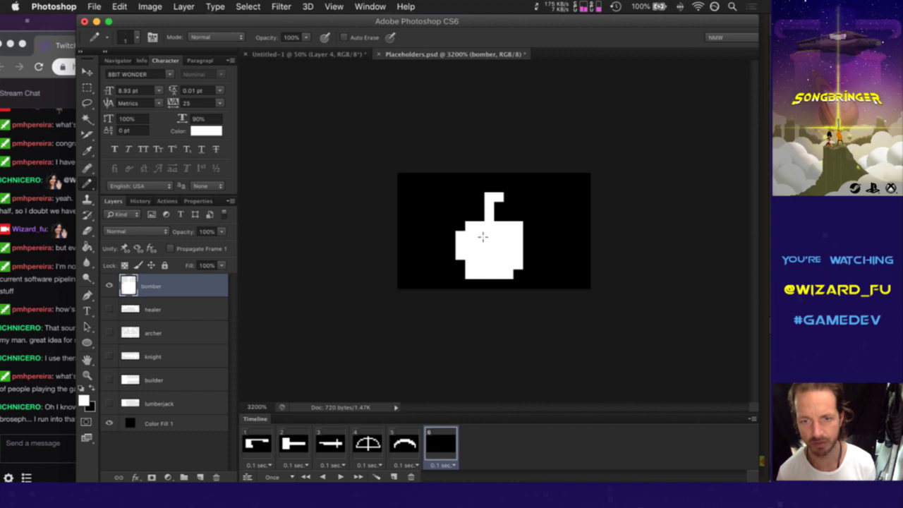
{"action": "mouse_move", "coordinate": [480, 223]}
{"action": "left_mouse_down"}
{"action": "mouse_move", "coordinate": [466, 228]}
{"action": "mouse_move", "coordinate": [511, 221]}
{"action": "left_mouse_up"}
{"action": "key", "text": "e"}
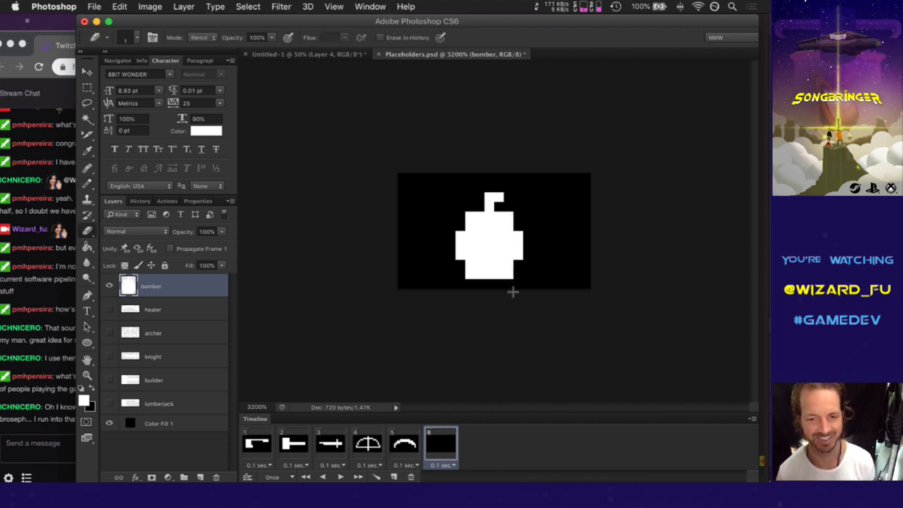
{"action": "left_click", "coordinate": [404, 442]}
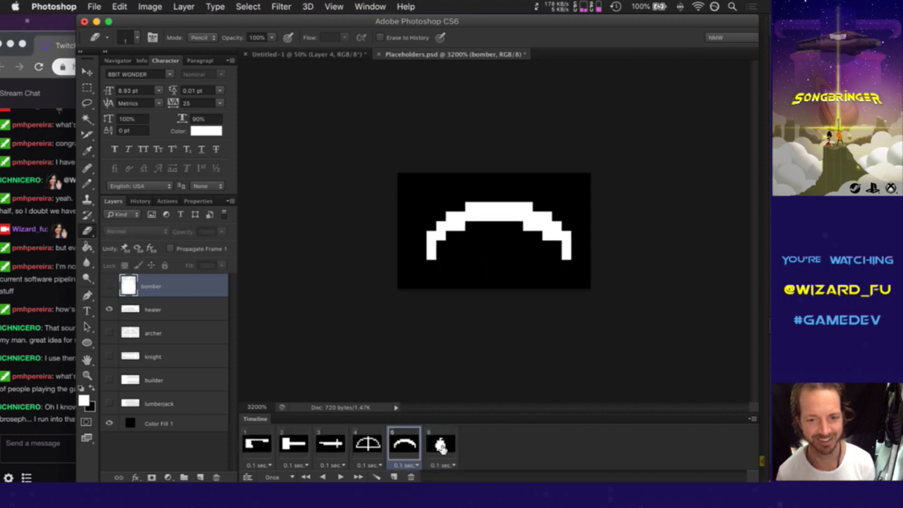
{"action": "left_click", "coordinate": [440, 445]}
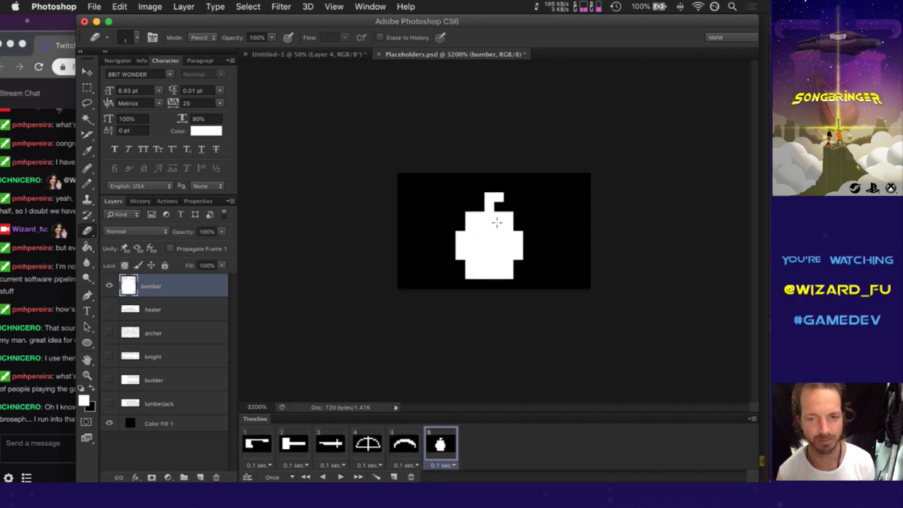
Step: Try adding two spark pixels around the tip of the bomb's fuse, and erase the stray pixels
{"action": "key", "text": "b"}
{"action": "left_click", "coordinate": [508, 188]}
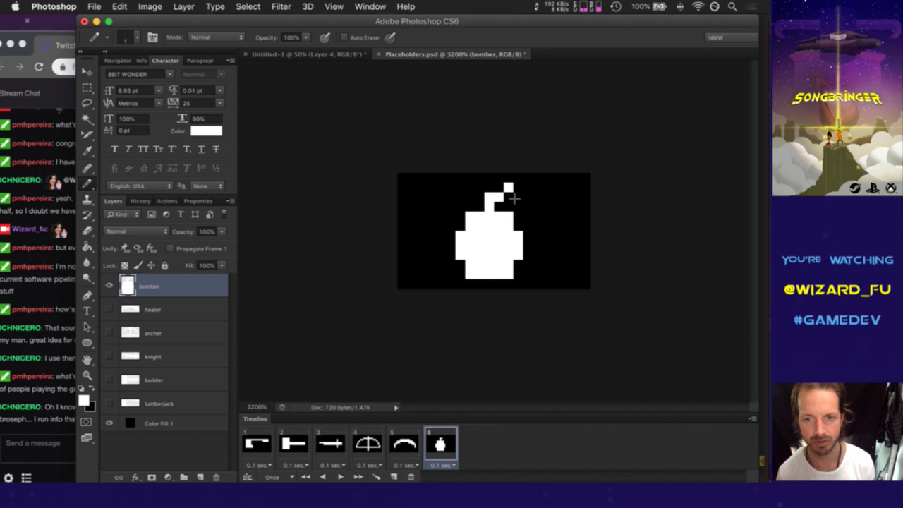
{"action": "left_click", "coordinate": [515, 198]}
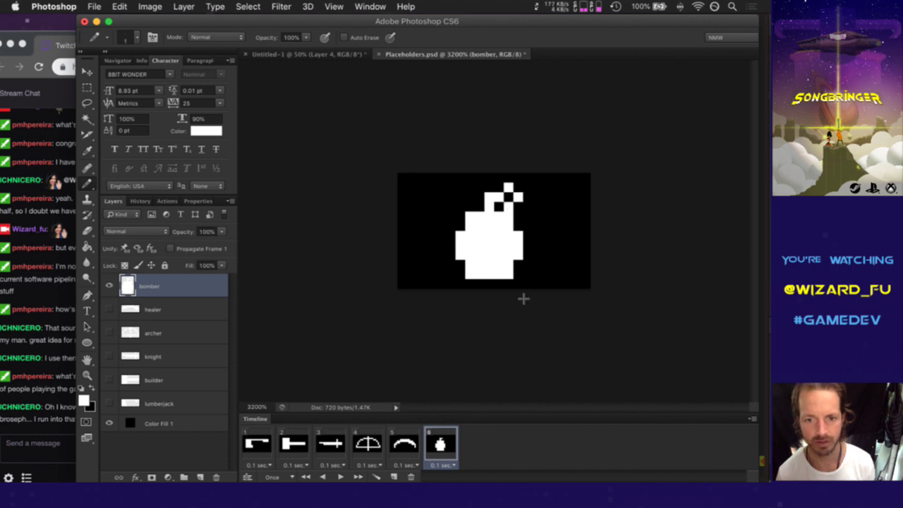
{"action": "left_click", "coordinate": [557, 273]}
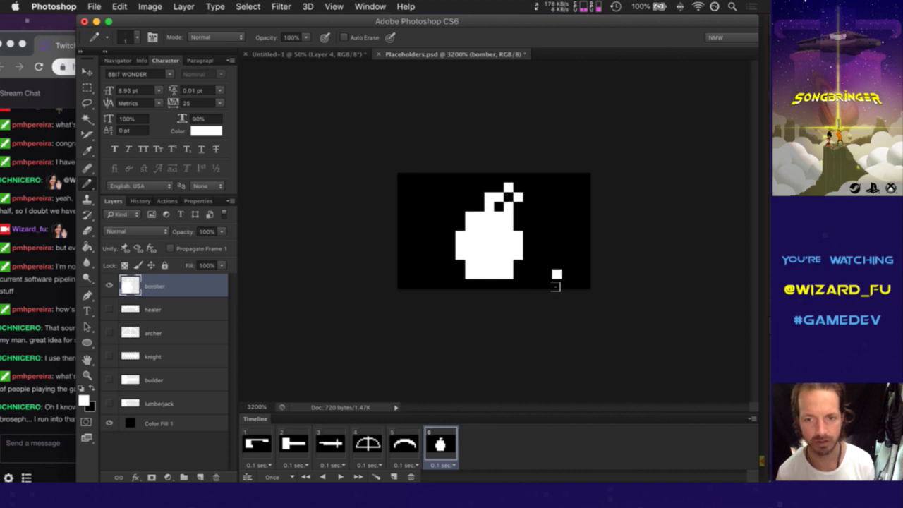
{"action": "mouse_move", "coordinate": [556, 274]}
{"action": "left_mouse_down"}
{"action": "mouse_move", "coordinate": [557, 261]}
{"action": "mouse_move", "coordinate": [556, 292]}
{"action": "left_mouse_up"}
{"action": "key", "text": "e"}
{"action": "left_click_drag", "start_coordinate": [557, 255], "coordinate": [557, 297]}
{"action": "left_click", "coordinate": [508, 207]}
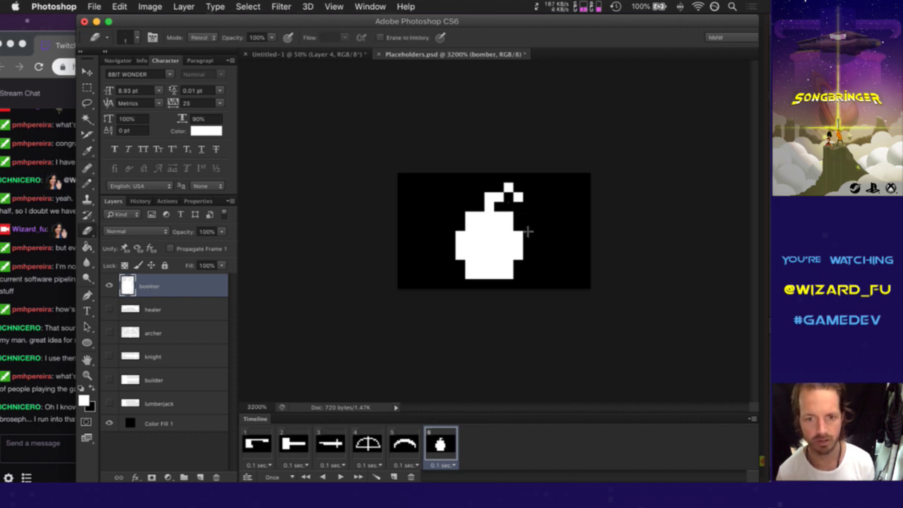
Step: Compare the fifth and sixth frames in the Navigator preview and erase the spark pixels from the fuse
{"action": "left_click", "coordinate": [414, 448]}
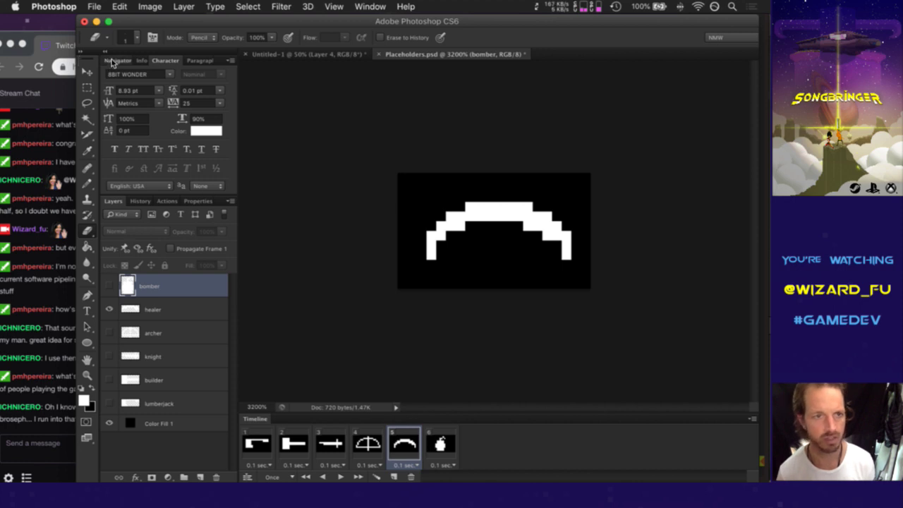
{"action": "left_click", "coordinate": [111, 60]}
{"action": "left_click", "coordinate": [438, 449]}
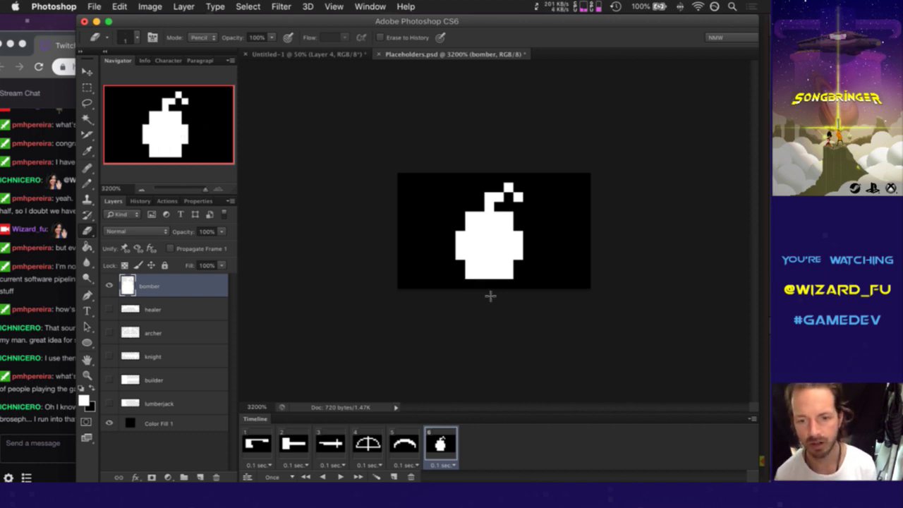
{"action": "left_click", "coordinate": [510, 187]}
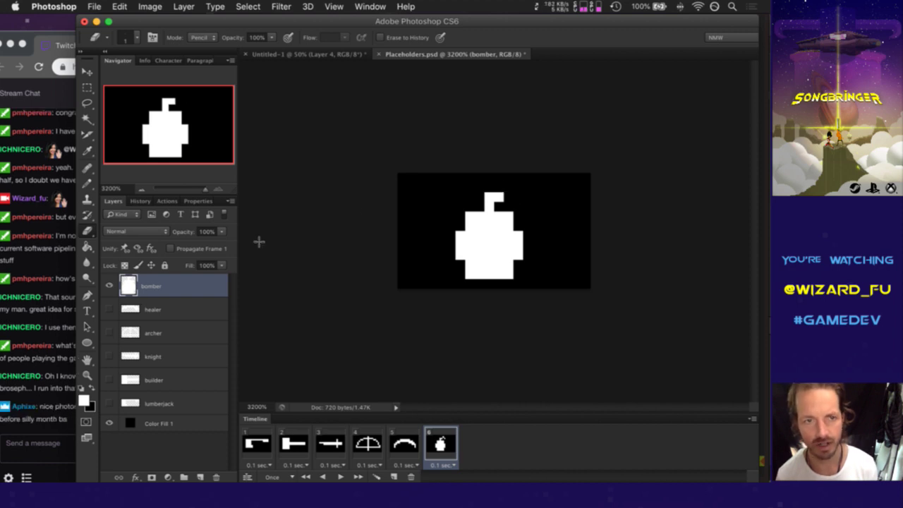
Step: Switch to the Twitch chat in Chrome to read the latest messages, and return to Photoshop
{"action": "left_click", "coordinate": [56, 417]}
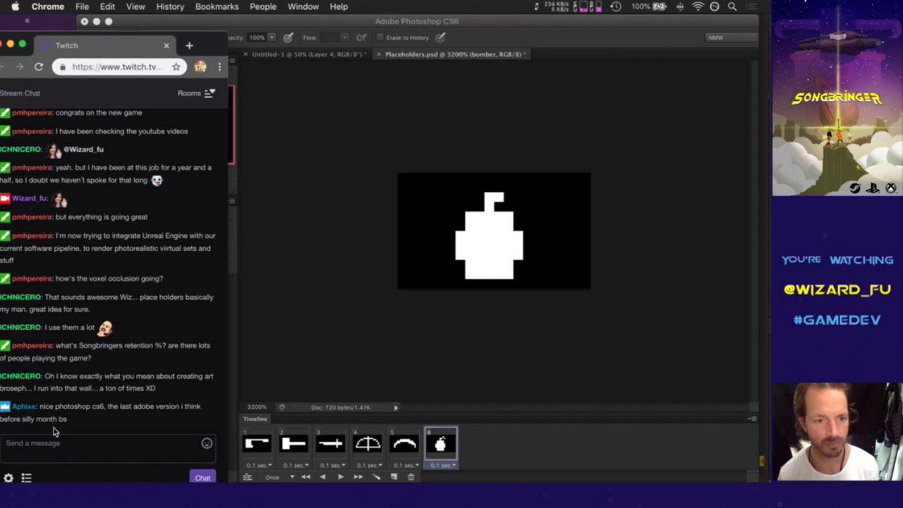
{"action": "left_click", "coordinate": [90, 450]}
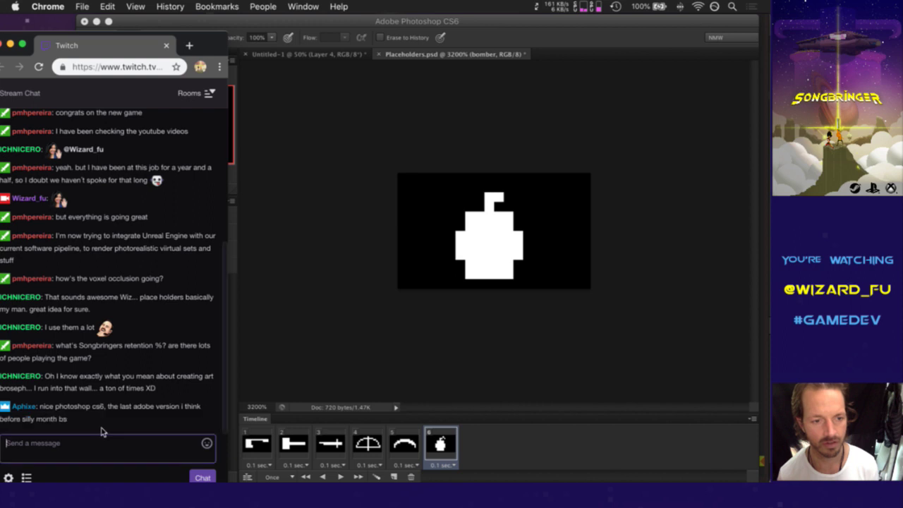
{"action": "left_click", "coordinate": [102, 430]}
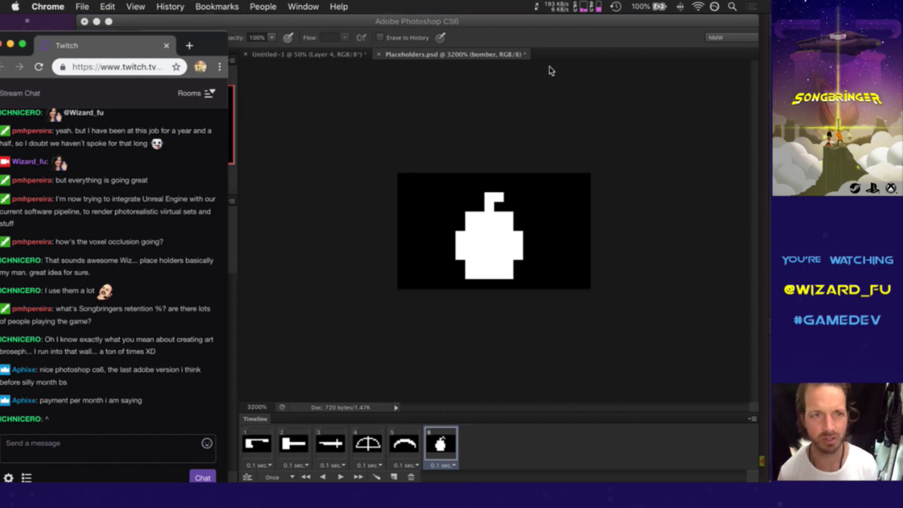
{"action": "left_click", "coordinate": [520, 37]}
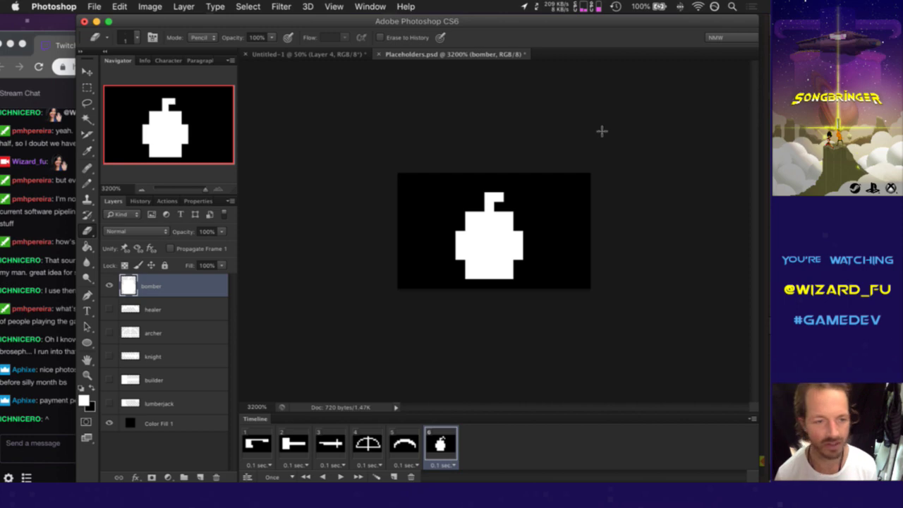
Step: Open MagicaVoxel, view the MaleIdle and MaleRun models up to MaleRunA4, and switch back to Photoshop
{"action": "key", "text": "F4"}
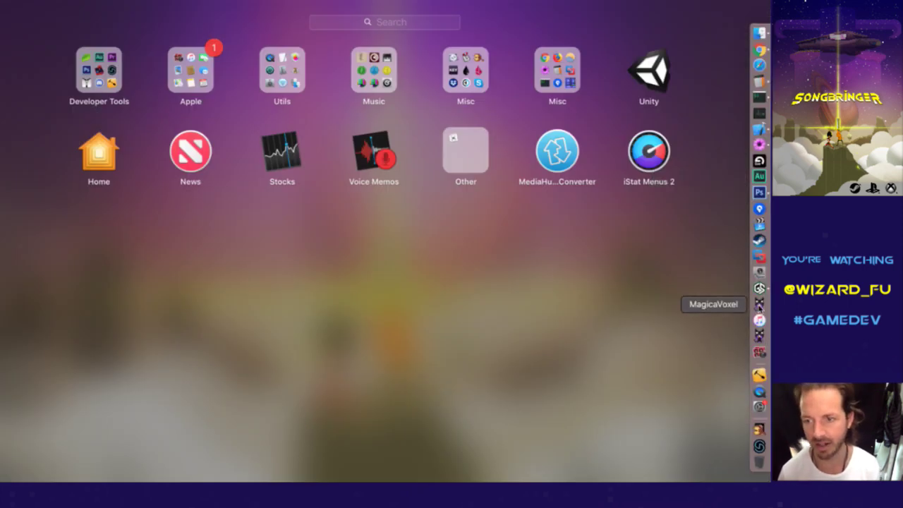
{"action": "left_click", "coordinate": [759, 303]}
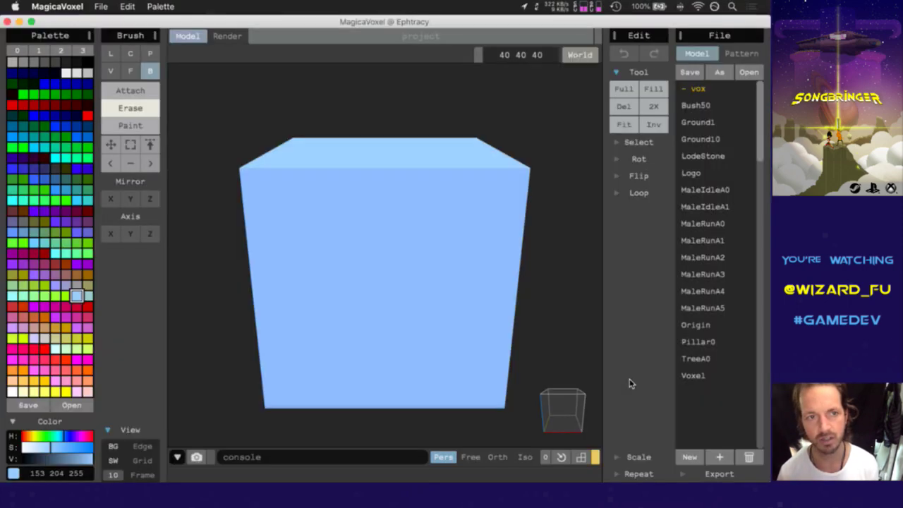
{"action": "left_click", "coordinate": [709, 196]}
{"action": "left_click", "coordinate": [711, 208]}
{"action": "left_click", "coordinate": [703, 274]}
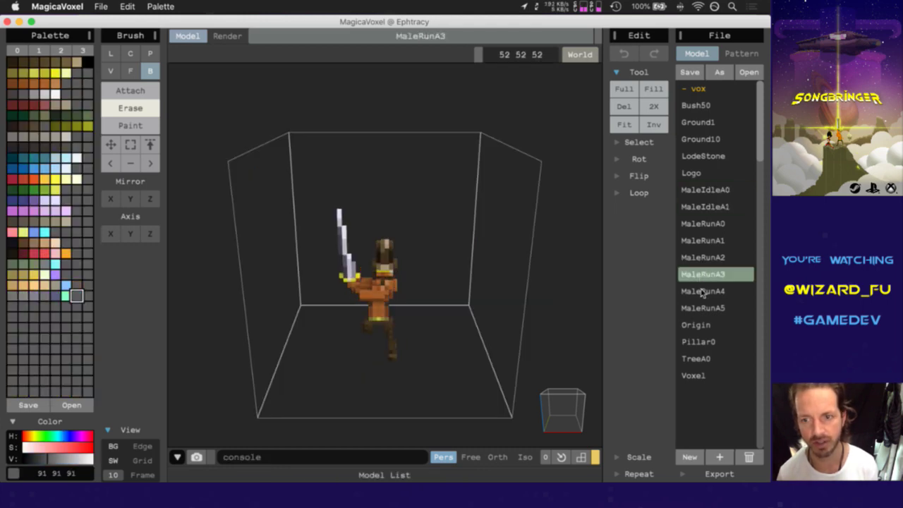
{"action": "left_click", "coordinate": [702, 291]}
{"action": "key", "text": "super+Tab"}
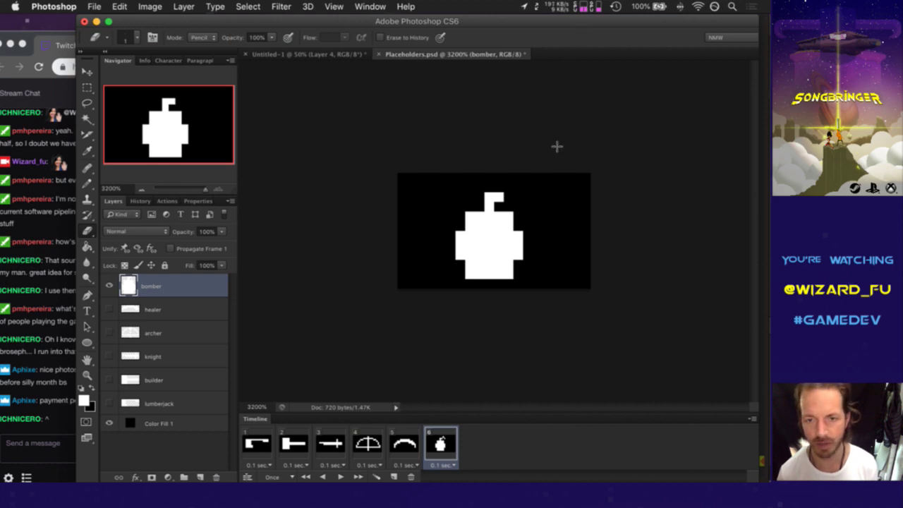
Step: Save Placeholders.psd, and erase the outermost pixel at each end of the bomb's top row
{"action": "key", "text": "super+s"}
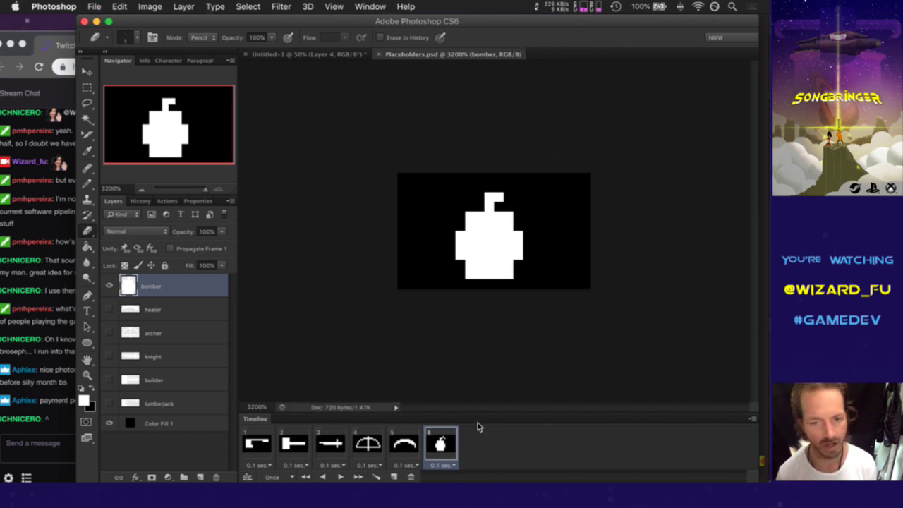
{"action": "left_click", "coordinate": [468, 216]}
{"action": "left_click", "coordinate": [509, 216]}
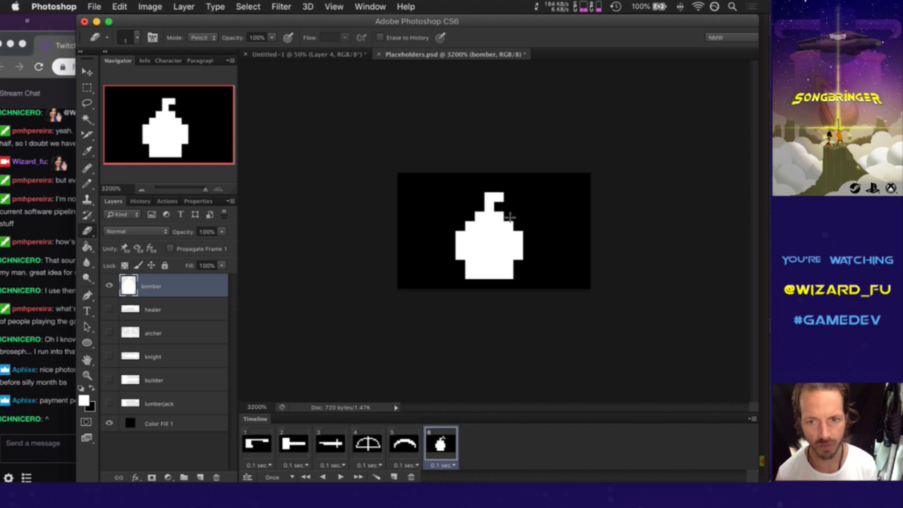
{"action": "left_click", "coordinate": [415, 440]}
{"action": "left_click", "coordinate": [442, 442]}
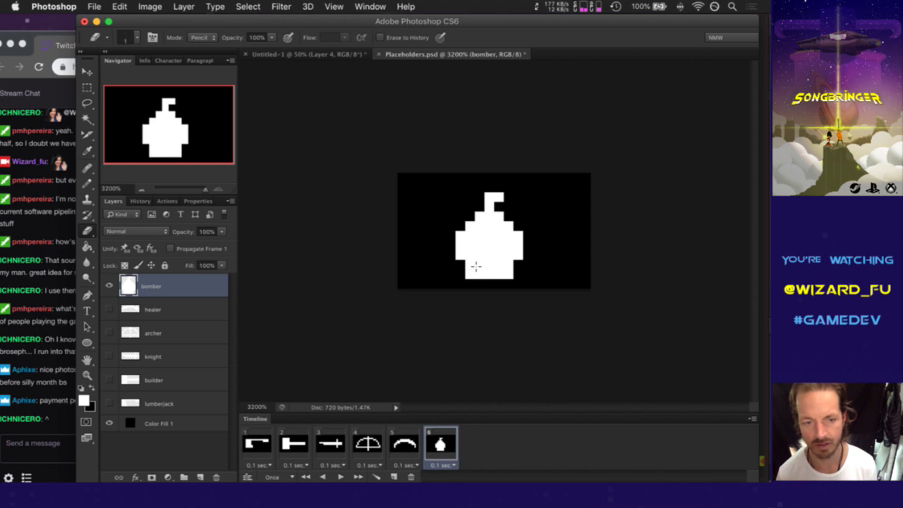
Step: Try the bomb without the two pixels beside the base of its fuse, and draw them back in
{"action": "left_click", "coordinate": [480, 217]}
{"action": "left_click", "coordinate": [501, 217]}
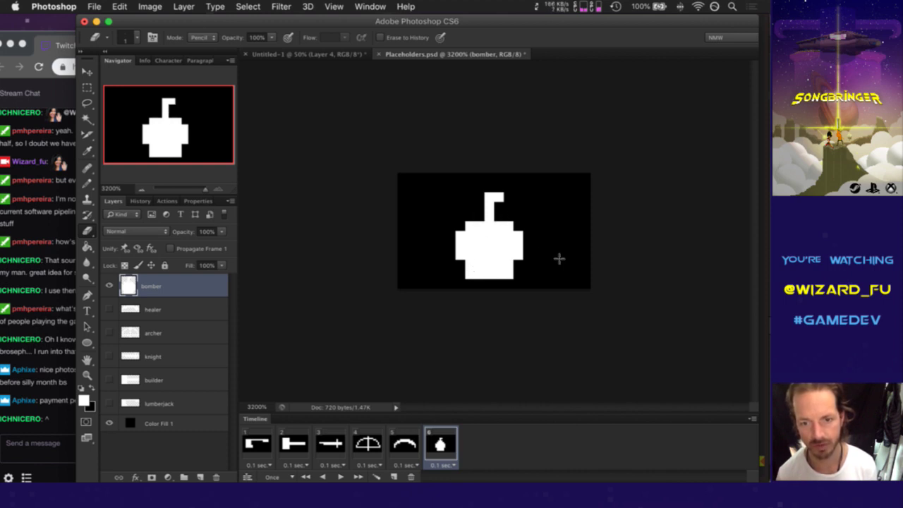
{"action": "left_click", "coordinate": [416, 447]}
{"action": "left_click", "coordinate": [445, 453]}
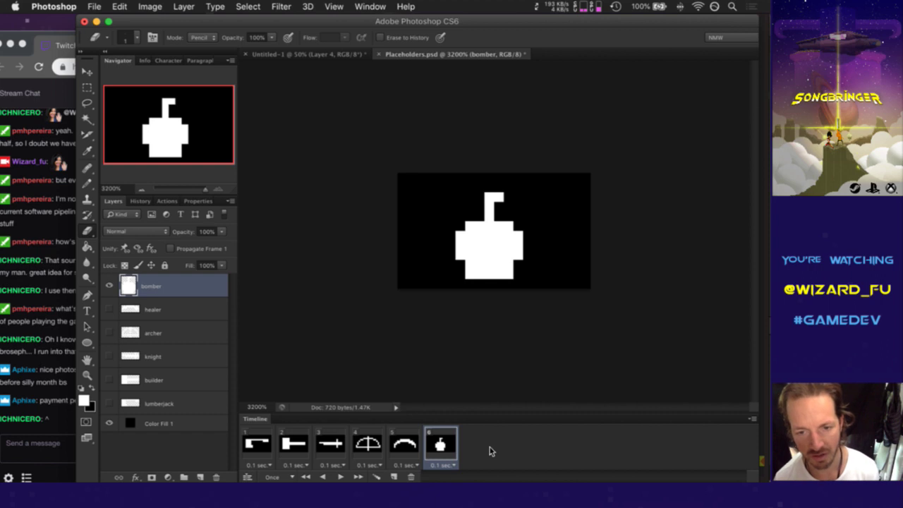
{"action": "key", "text": "b"}
{"action": "left_click", "coordinate": [480, 216]}
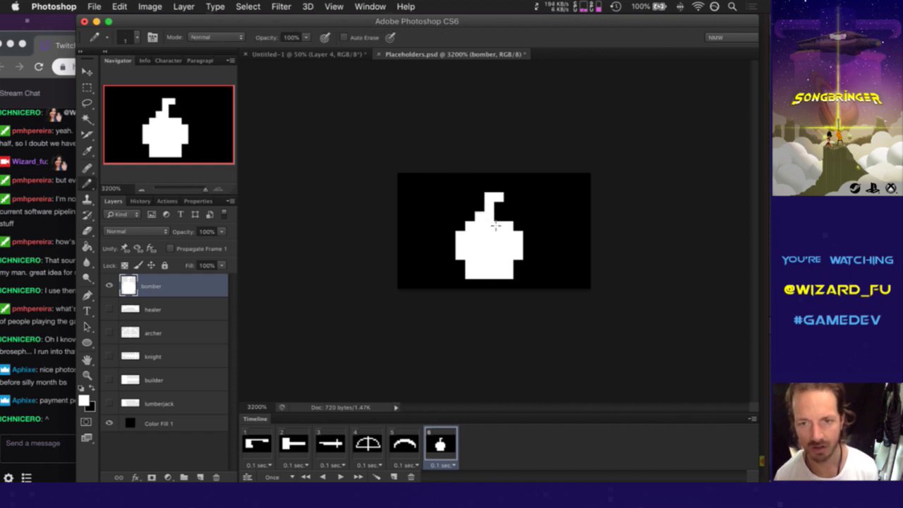
{"action": "left_click", "coordinate": [497, 220]}
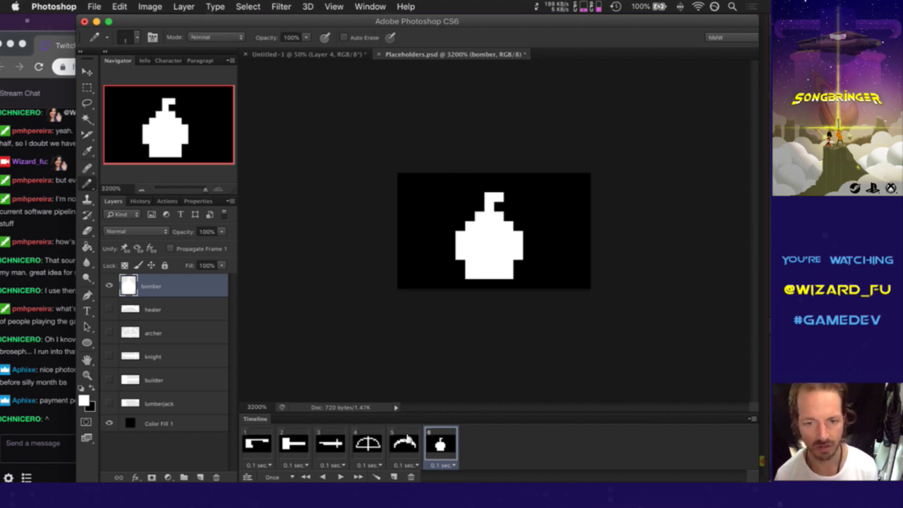
{"action": "key", "text": "space"}
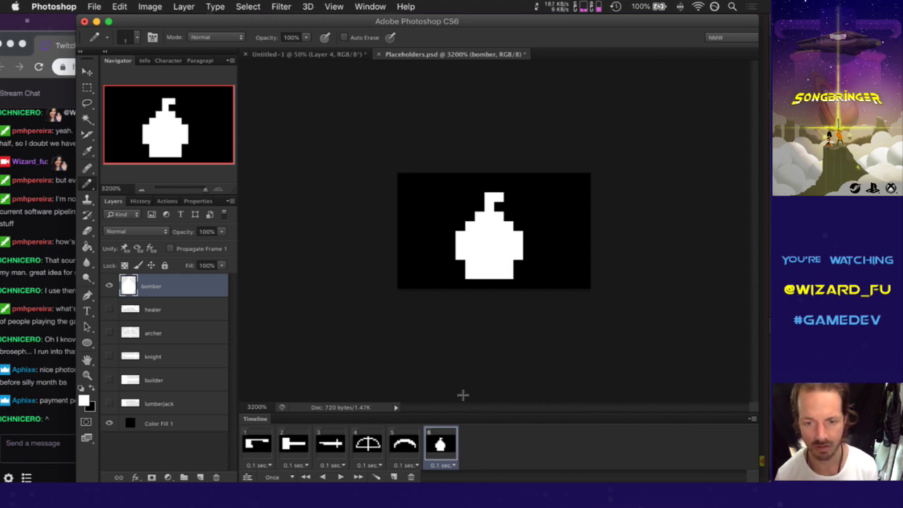
Step: Duplicate the sixth frame as a seventh frame, hide the bomber layer in it, and add a new layer
{"action": "left_click", "coordinate": [393, 477]}
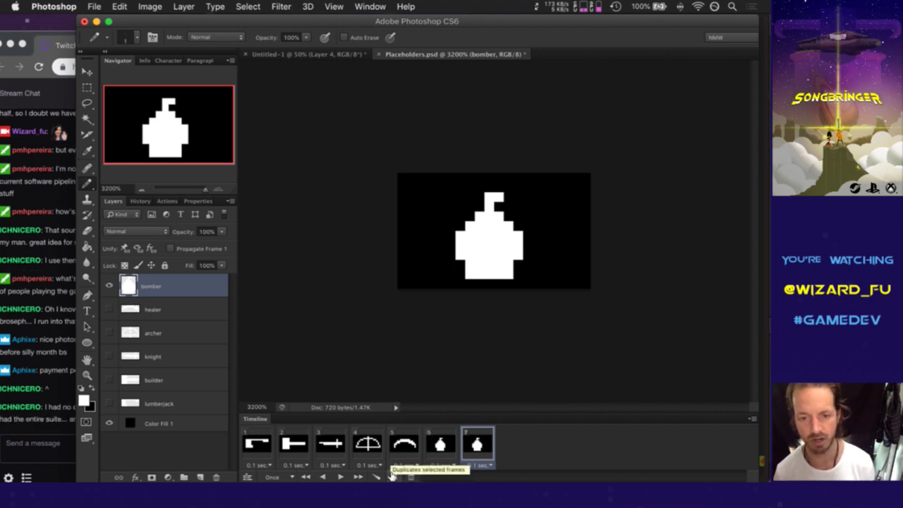
{"action": "left_click", "coordinate": [110, 285]}
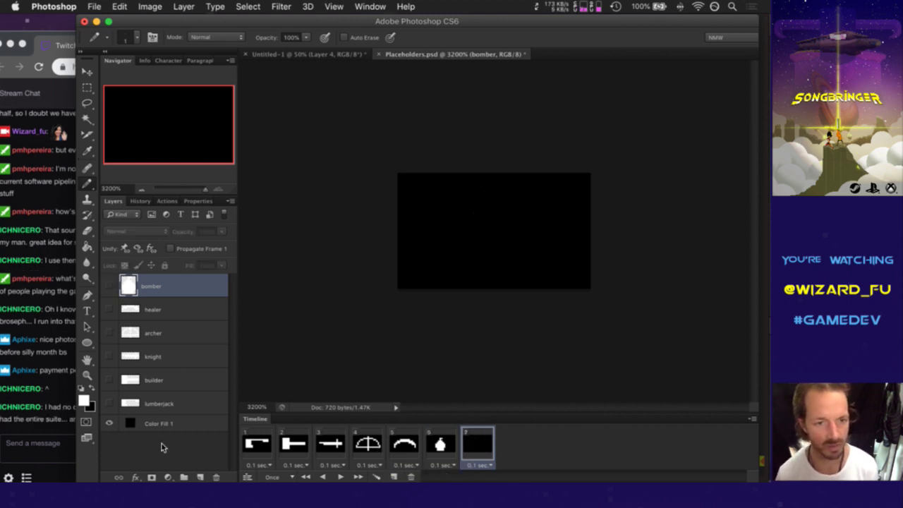
{"action": "left_click", "coordinate": [199, 471]}
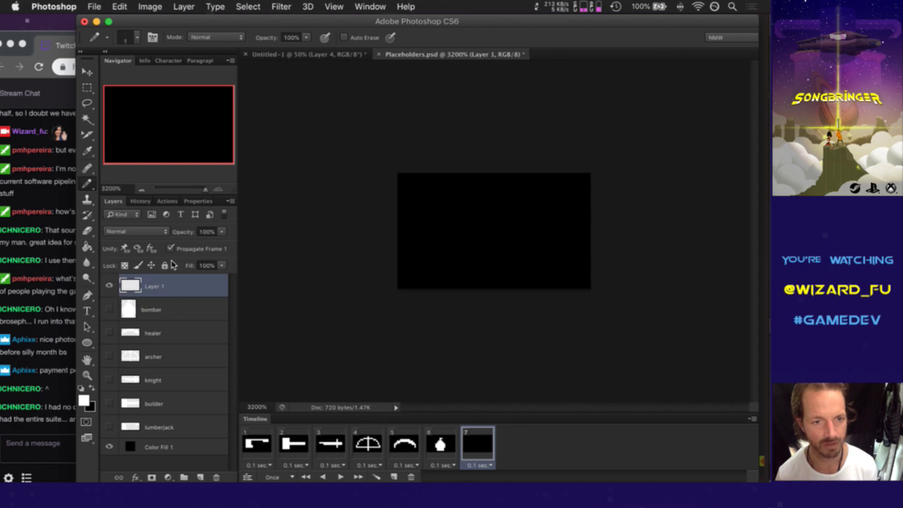
Step: Draw four stacked white finger bars of a sideways hand, joined by a knuckle edge, on the seventh frame's new layer
{"action": "left_click", "coordinate": [56, 431]}
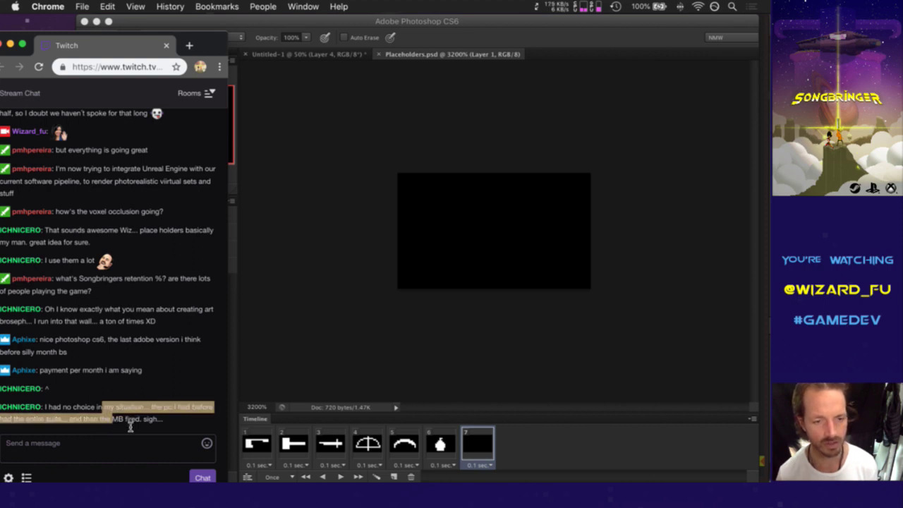
{"action": "left_click", "coordinate": [436, 299]}
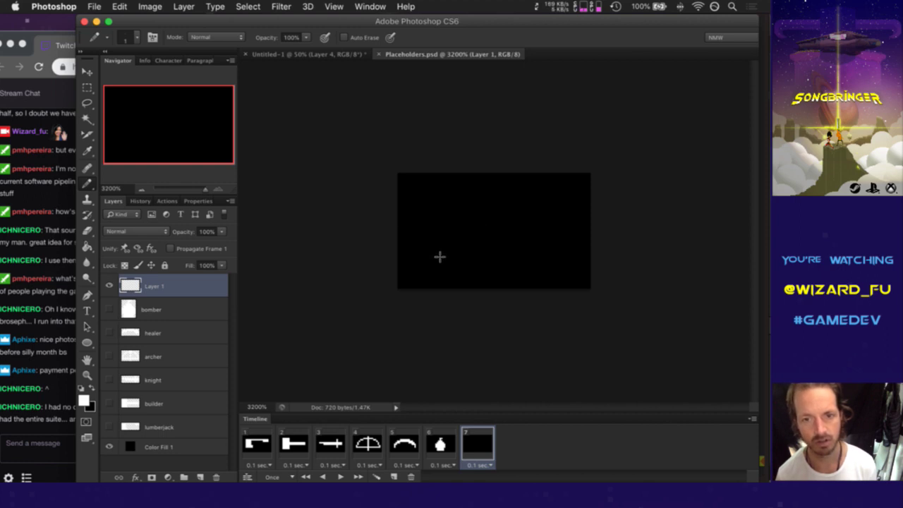
{"action": "left_click_drag", "start_coordinate": [444, 256], "coordinate": [523, 265]}
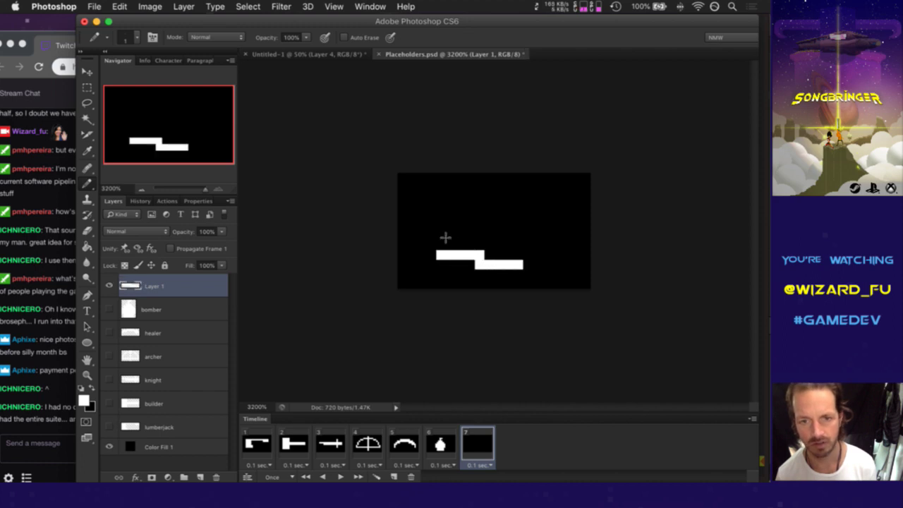
{"action": "mouse_move", "coordinate": [438, 234]}
{"action": "left_mouse_down"}
{"action": "mouse_move", "coordinate": [476, 234]}
{"action": "mouse_move", "coordinate": [480, 252]}
{"action": "left_mouse_up"}
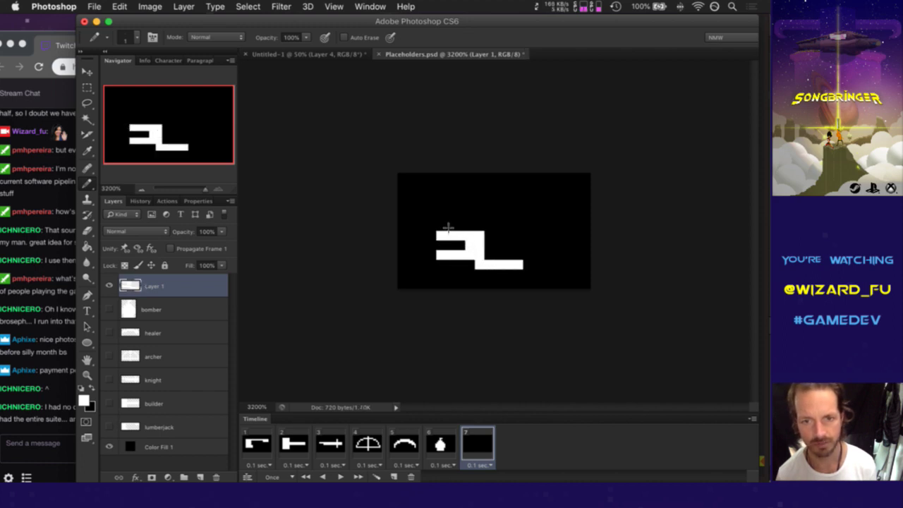
{"action": "mouse_move", "coordinate": [428, 219]}
{"action": "left_mouse_down"}
{"action": "mouse_move", "coordinate": [480, 226]}
{"action": "mouse_move", "coordinate": [480, 239]}
{"action": "left_mouse_up"}
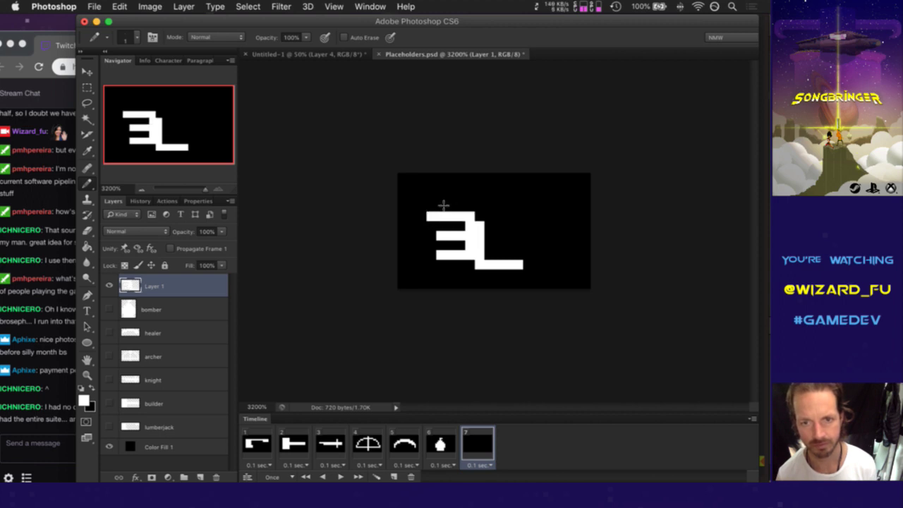
{"action": "mouse_move", "coordinate": [437, 205]}
{"action": "left_mouse_down"}
{"action": "mouse_move", "coordinate": [467, 205]}
{"action": "mouse_move", "coordinate": [469, 197]}
{"action": "mouse_move", "coordinate": [481, 224]}
{"action": "left_mouse_up"}
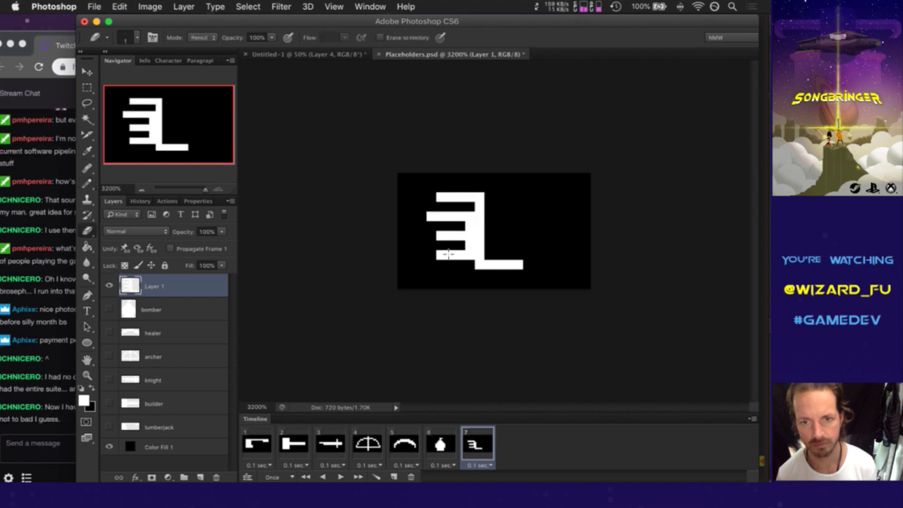
Step: Erase the lowest finger's tip pixel and redraw the palm's bottom edge one row higher, in line with that finger
{"action": "key", "text": "e"}
{"action": "left_click", "coordinate": [438, 256]}
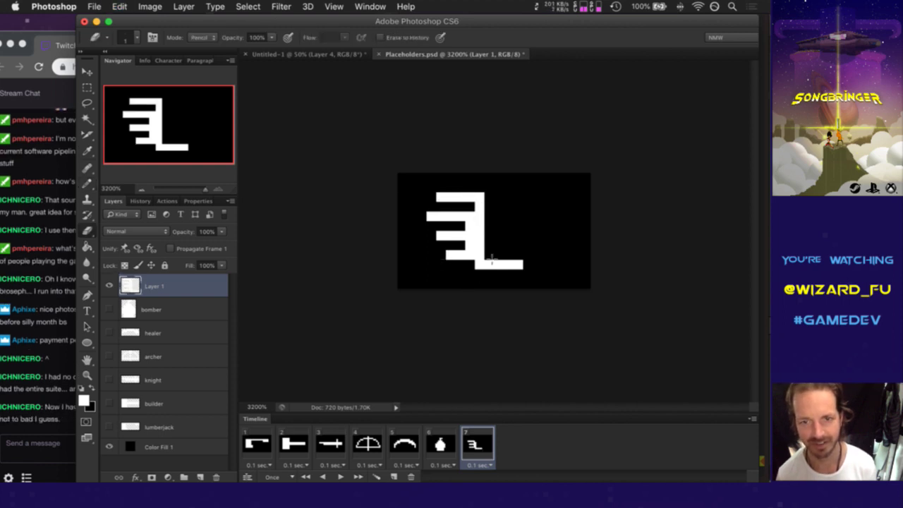
{"action": "mouse_move", "coordinate": [482, 265]}
{"action": "left_mouse_down"}
{"action": "mouse_move", "coordinate": [529, 270]}
{"action": "mouse_move", "coordinate": [491, 255]}
{"action": "mouse_move", "coordinate": [524, 266]}
{"action": "left_mouse_up"}
{"action": "key", "text": "b"}
{"action": "key", "text": "e"}
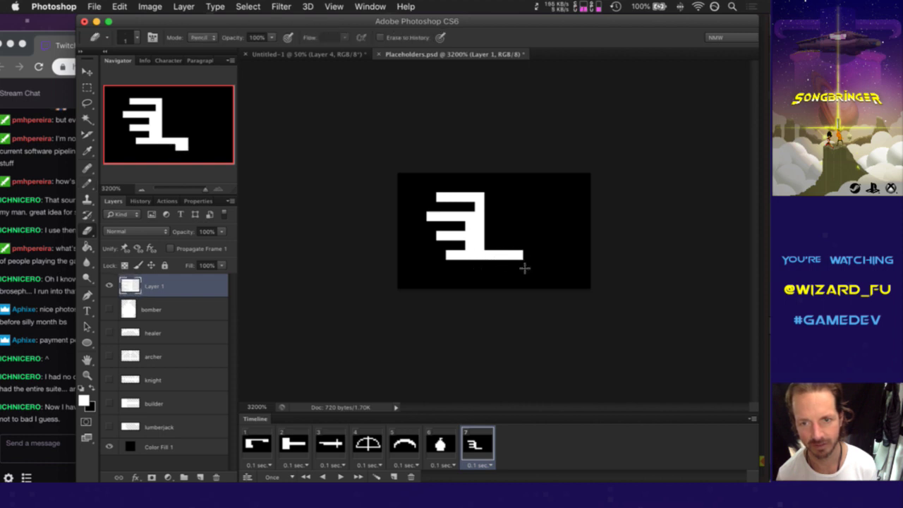
Step: Draw a stepped thumb above the fingers and fill the palm in solid white
{"action": "key", "text": "b"}
{"action": "mouse_move", "coordinate": [489, 202]}
{"action": "left_mouse_down"}
{"action": "mouse_move", "coordinate": [517, 206]}
{"action": "mouse_move", "coordinate": [509, 191]}
{"action": "mouse_move", "coordinate": [455, 178]}
{"action": "left_mouse_up"}
{"action": "key", "text": "e"}
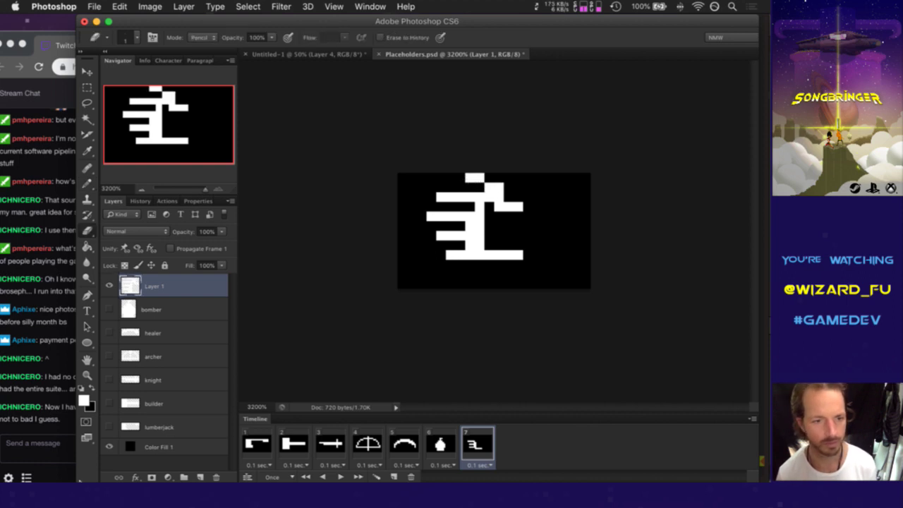
{"action": "left_click", "coordinate": [47, 428]}
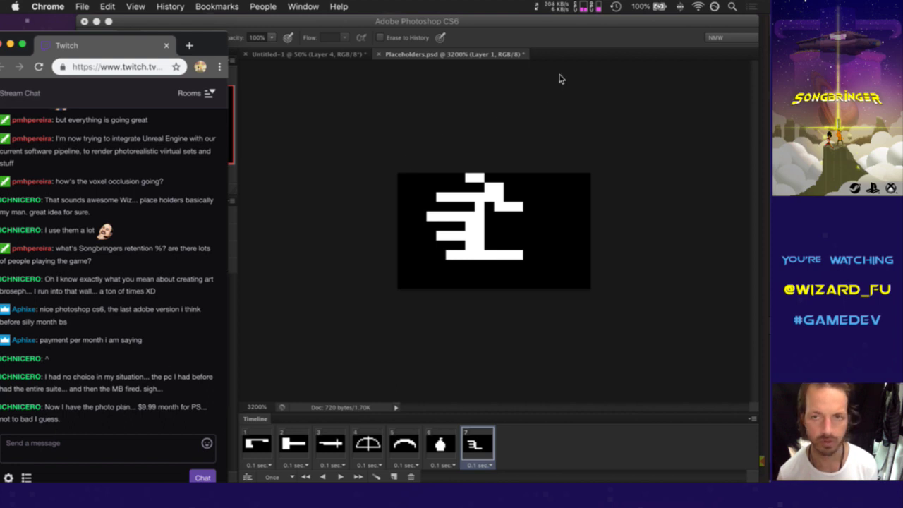
{"action": "left_click", "coordinate": [591, 31]}
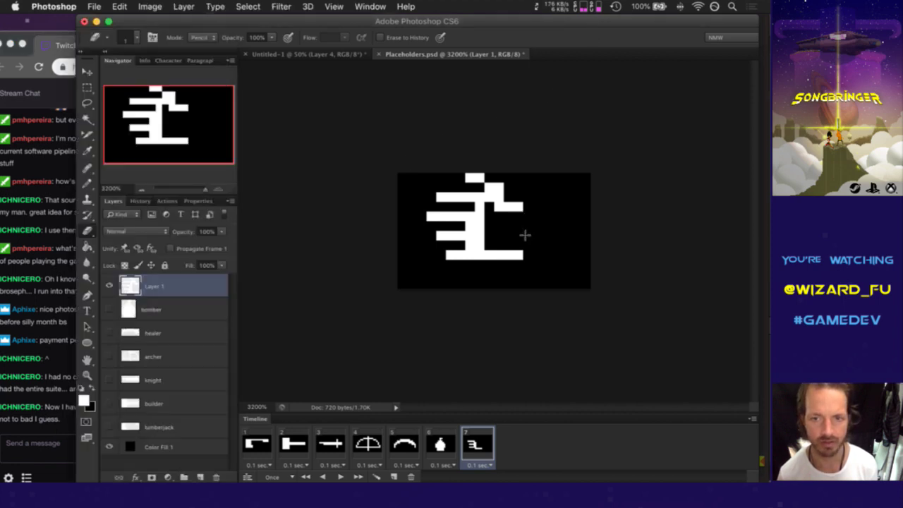
{"action": "key", "text": "b"}
{"action": "mouse_move", "coordinate": [525, 224]}
{"action": "left_mouse_down"}
{"action": "mouse_move", "coordinate": [488, 243]}
{"action": "mouse_move", "coordinate": [489, 210]}
{"action": "mouse_move", "coordinate": [493, 233]}
{"action": "mouse_move", "coordinate": [495, 220]}
{"action": "mouse_move", "coordinate": [499, 235]}
{"action": "mouse_move", "coordinate": [509, 220]}
{"action": "mouse_move", "coordinate": [511, 244]}
{"action": "mouse_move", "coordinate": [517, 225]}
{"action": "mouse_move", "coordinate": [490, 192]}
{"action": "left_mouse_up"}
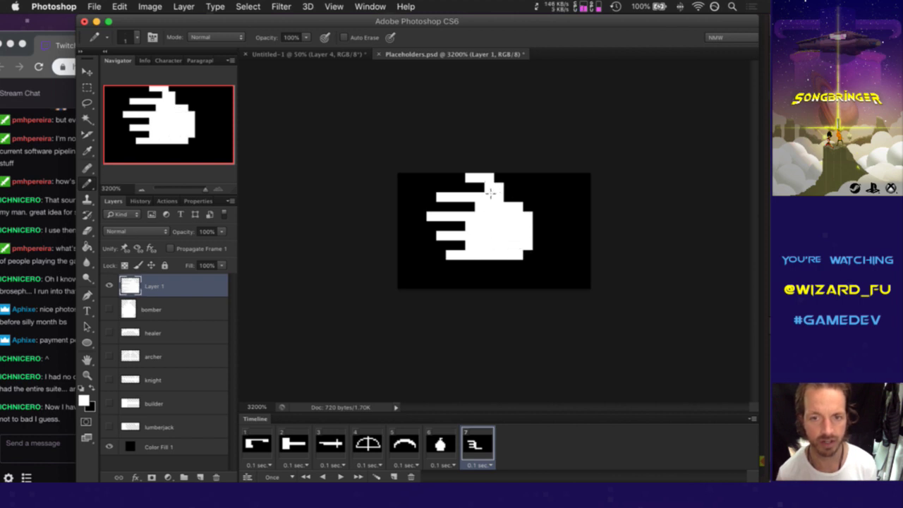
Step: Move the hand drawing down by two pixels
{"action": "key", "text": "v"}
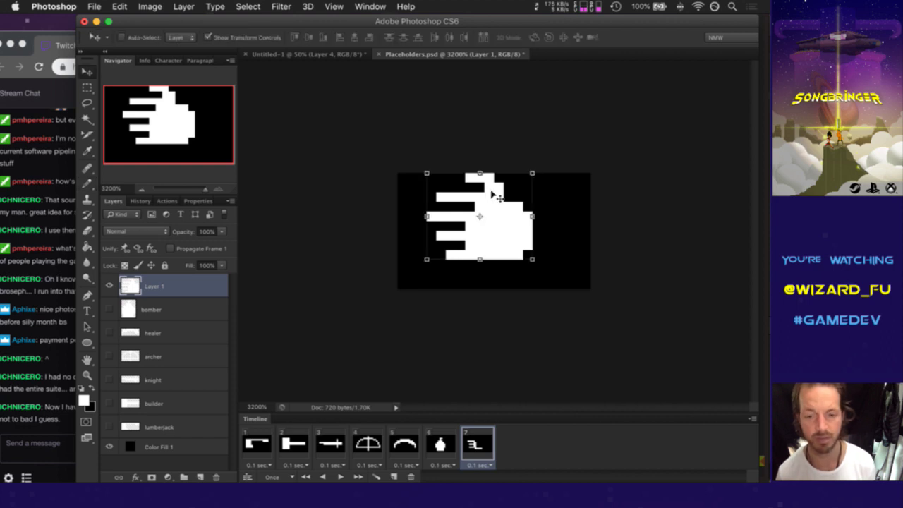
{"action": "key", "text": "Down"}
{"action": "key", "text": "Down"}
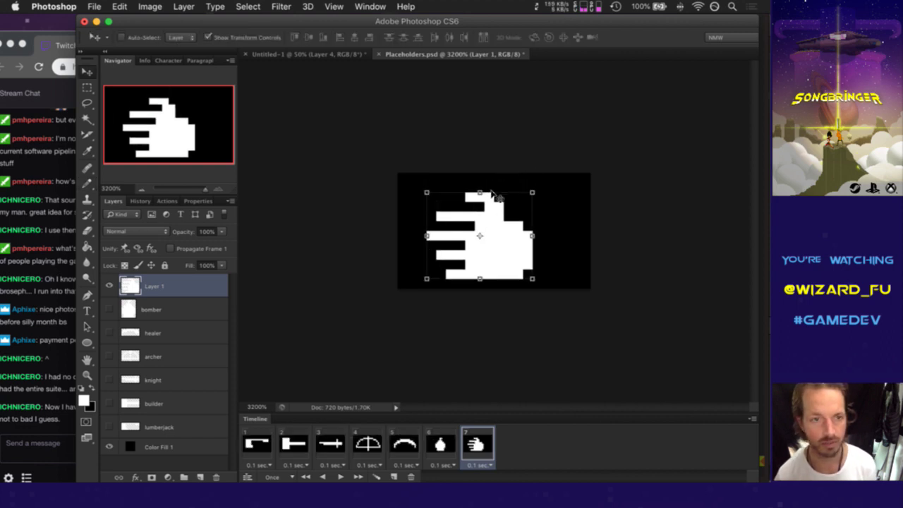
Step: Thicken the outer edge of the thumb with white pixels and shorten its tip by two pixels
{"action": "key", "text": "b"}
{"action": "key", "text": "e"}
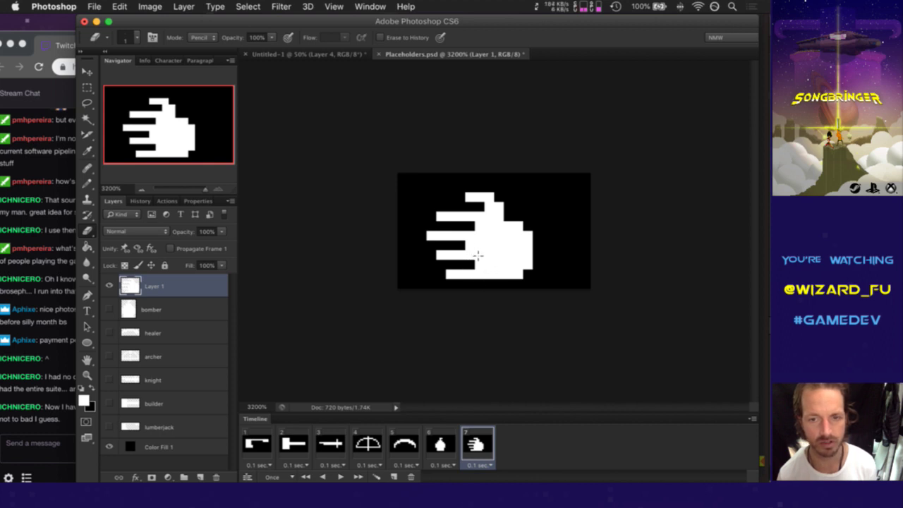
{"action": "key", "text": "b"}
{"action": "left_click", "coordinate": [507, 219]}
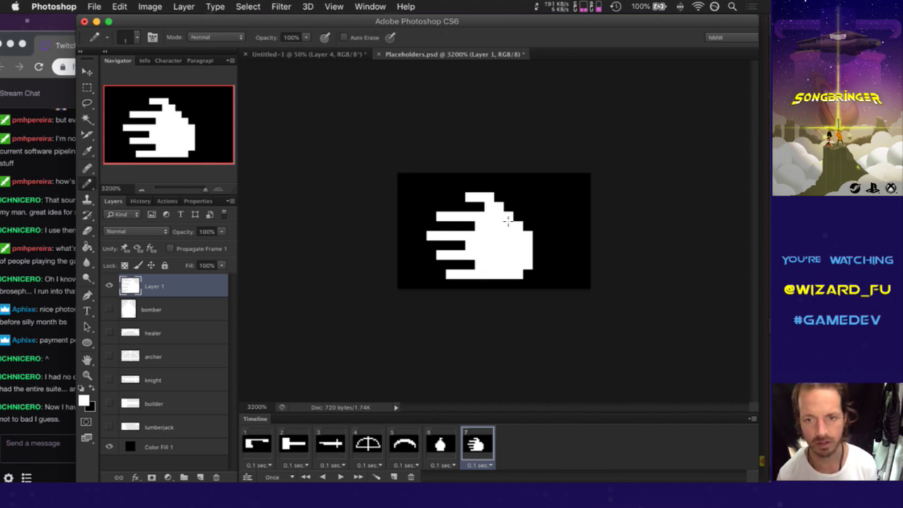
{"action": "left_click", "coordinate": [507, 210]}
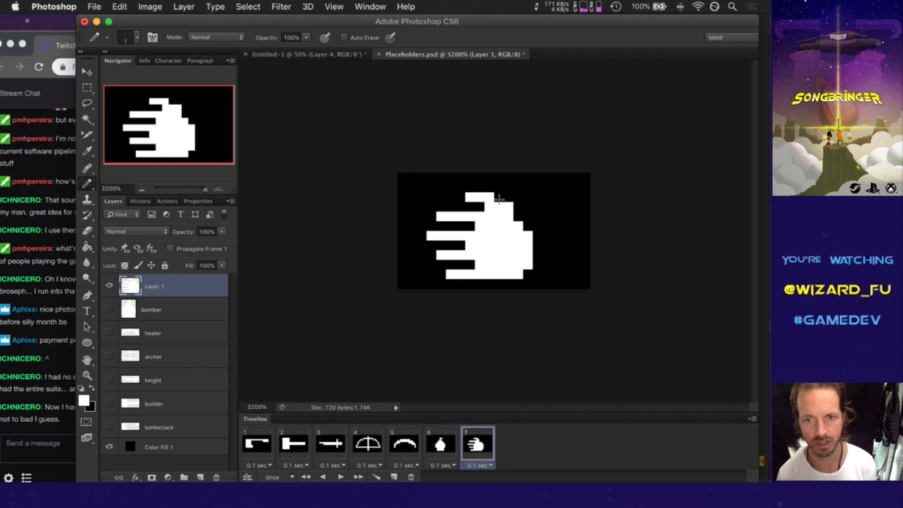
{"action": "left_click", "coordinate": [499, 197]}
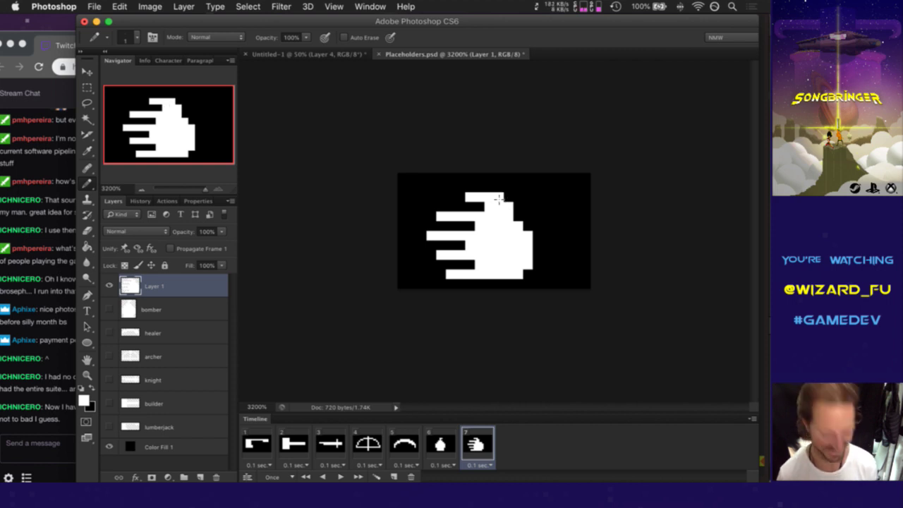
{"action": "key", "text": "e"}
{"action": "mouse_move", "coordinate": [463, 196]}
{"action": "left_mouse_down"}
{"action": "mouse_move", "coordinate": [523, 216]}
{"action": "mouse_move", "coordinate": [517, 209]}
{"action": "mouse_move", "coordinate": [524, 231]}
{"action": "mouse_move", "coordinate": [496, 256]}
{"action": "mouse_move", "coordinate": [498, 212]}
{"action": "left_mouse_up"}
{"action": "key", "text": "b"}
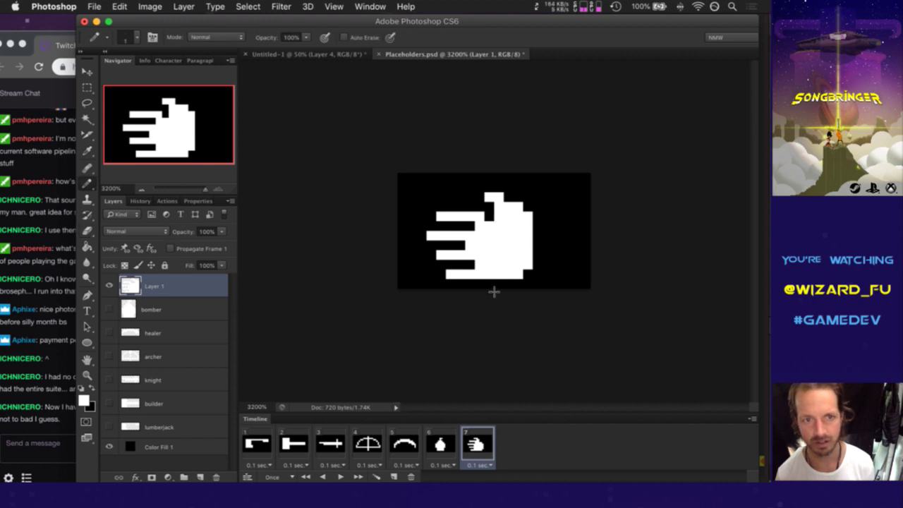
Step: Erase pixels beneath the thumb and at the palm's lower outer corner, and move the hand one pixel right
{"action": "key", "text": "e"}
{"action": "left_click_drag", "start_coordinate": [494, 226], "coordinate": [498, 212]}
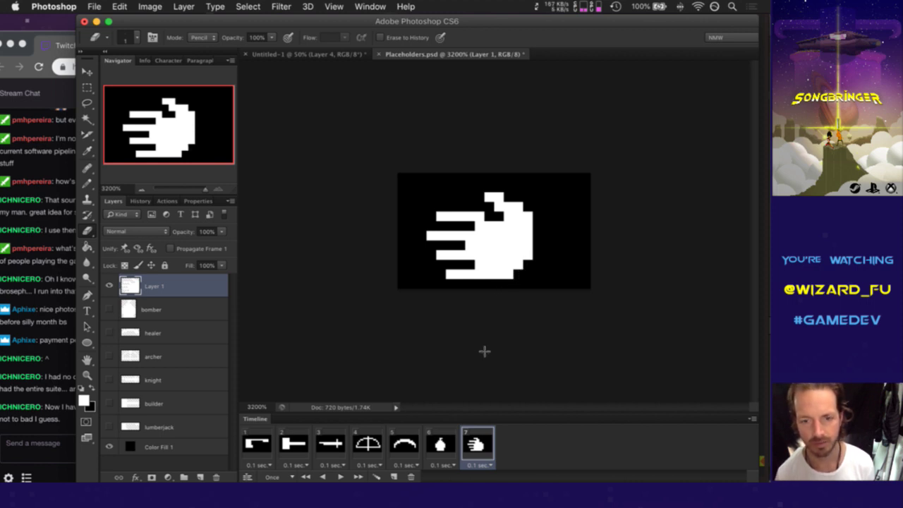
{"action": "key", "text": "v"}
{"action": "key", "text": "Right"}
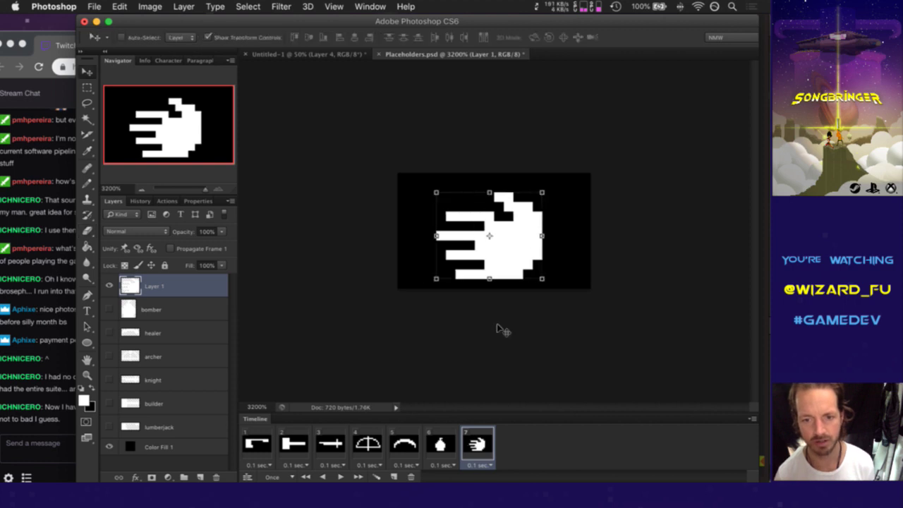
{"action": "key", "text": "m"}
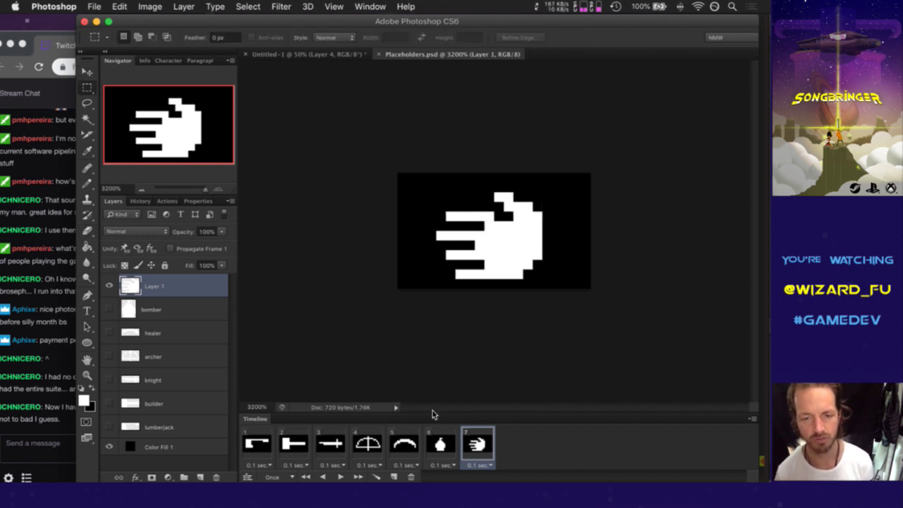
Step: Duplicate the seventh frame as an eighth frame and rename the hand layer mage
{"action": "left_click", "coordinate": [395, 475]}
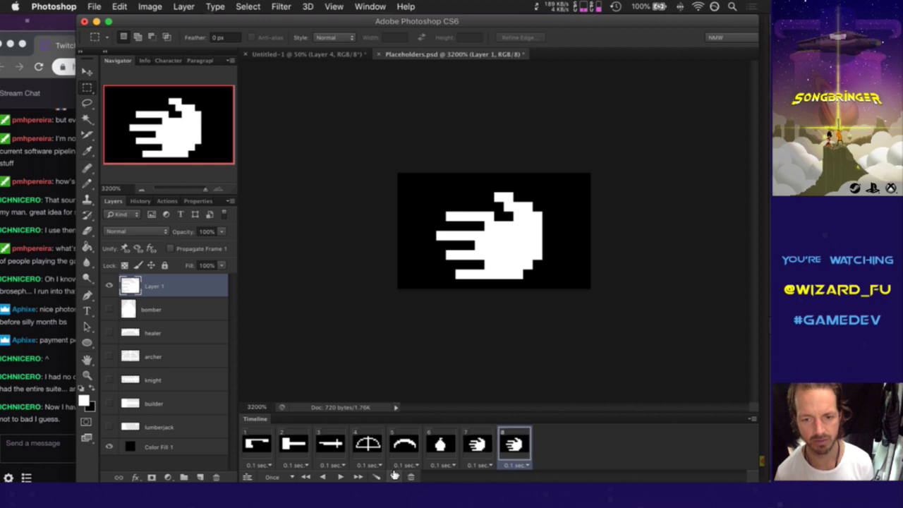
{"action": "double_click", "coordinate": [154, 286]}
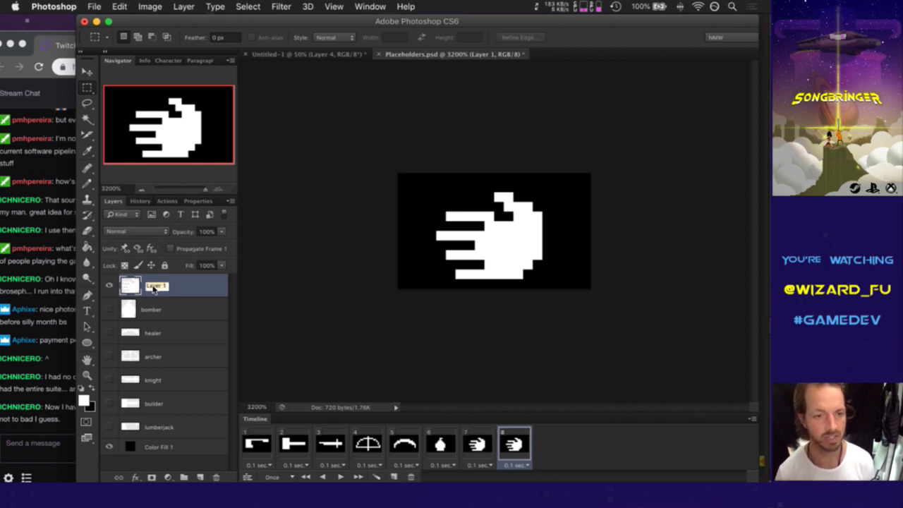
{"action": "type", "text": "mage"}
{"action": "key", "text": "Return"}
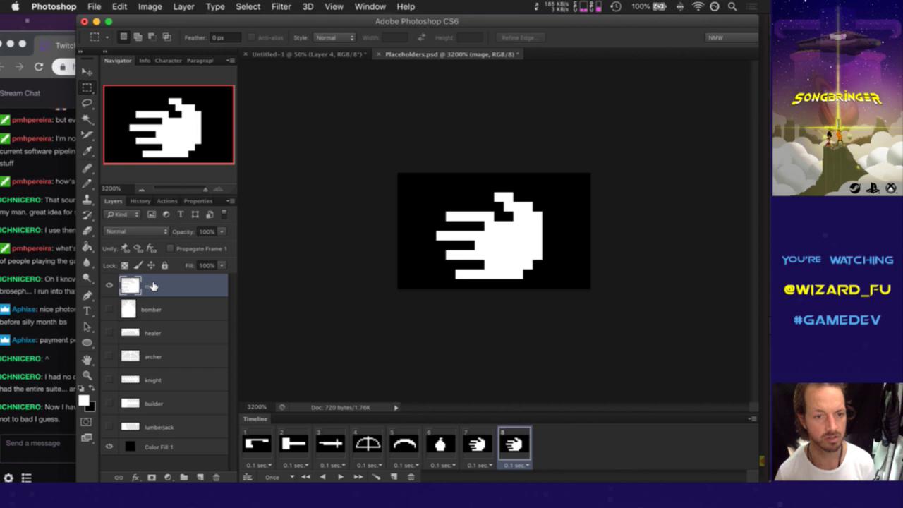
Step: Add a new layer with Propagate Frame 1 turned off, and hide the mage layer in the eighth frame
{"action": "left_click", "coordinate": [201, 477]}
{"action": "left_click", "coordinate": [109, 309]}
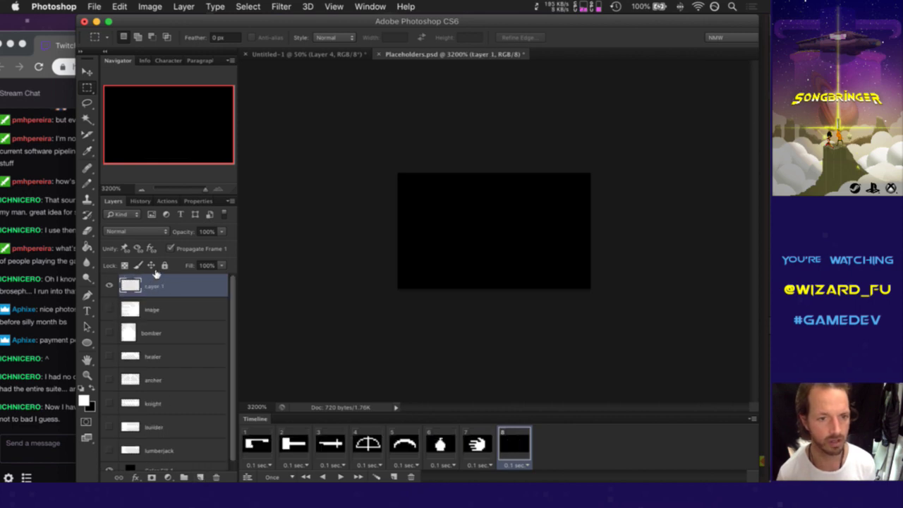
{"action": "left_click", "coordinate": [170, 248]}
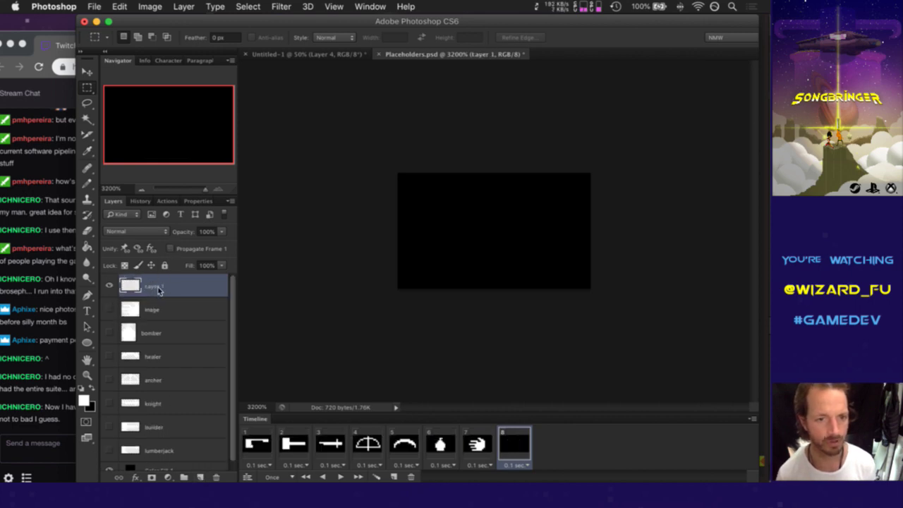
Step: Rename the new empty layer assassin and activate the Pencil tool
{"action": "double_click", "coordinate": [155, 288]}
{"action": "left_click", "coordinate": [334, 114]}
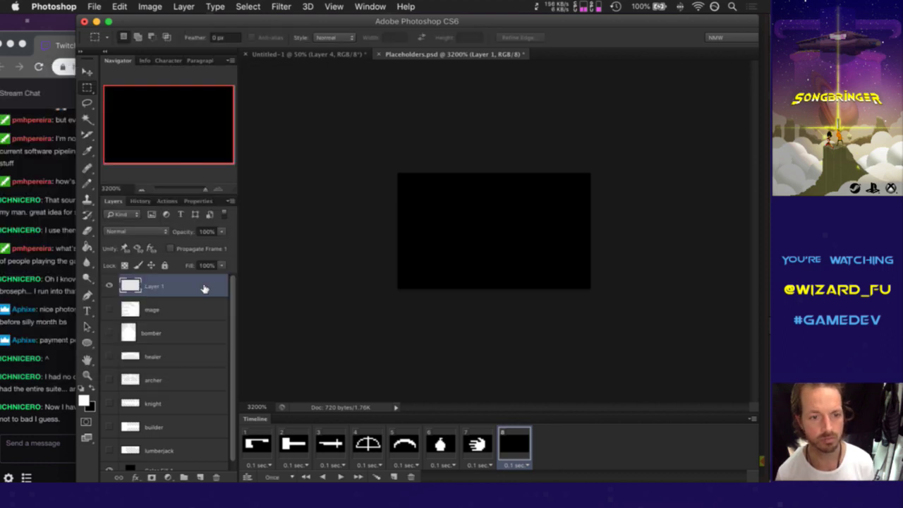
{"action": "double_click", "coordinate": [156, 285]}
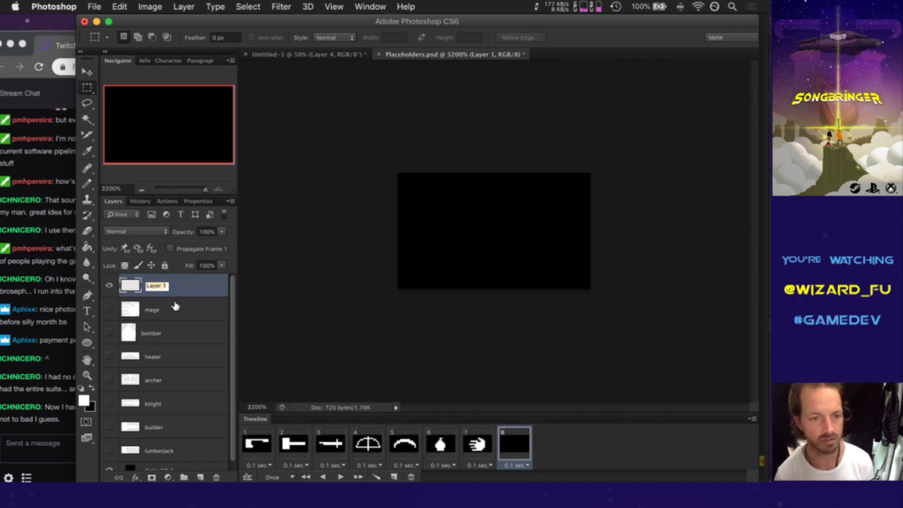
{"action": "type", "text": "assassin"}
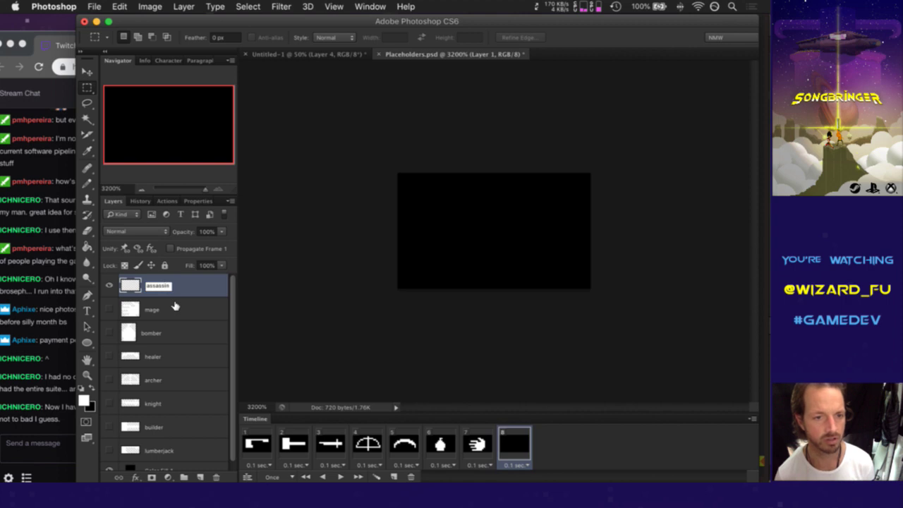
{"action": "key", "text": "Return"}
{"action": "key", "text": "b"}
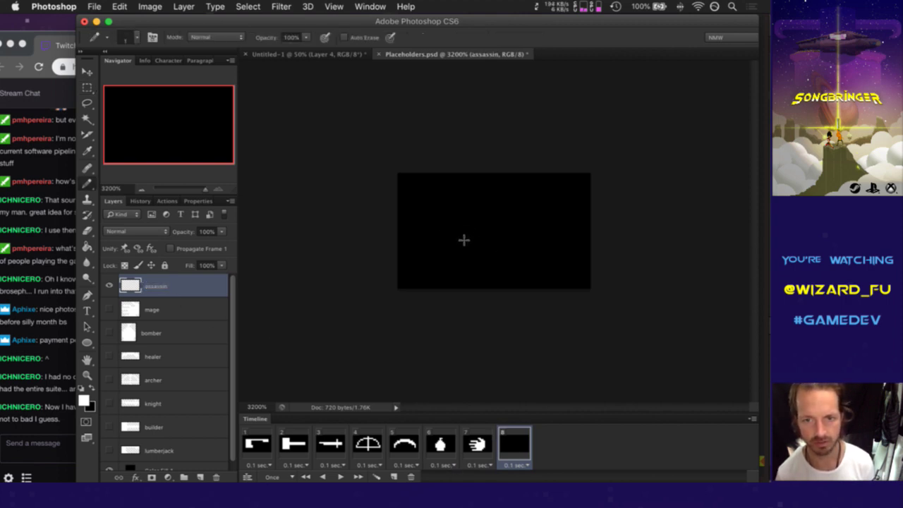
Step: Draw two white horizontal daggers with offset crossguards on the assassin layer, one above the other and staggered sideways
{"action": "mouse_move", "coordinate": [457, 245]}
{"action": "left_mouse_down"}
{"action": "mouse_move", "coordinate": [515, 248]}
{"action": "mouse_move", "coordinate": [517, 257]}
{"action": "mouse_move", "coordinate": [542, 246]}
{"action": "left_mouse_up"}
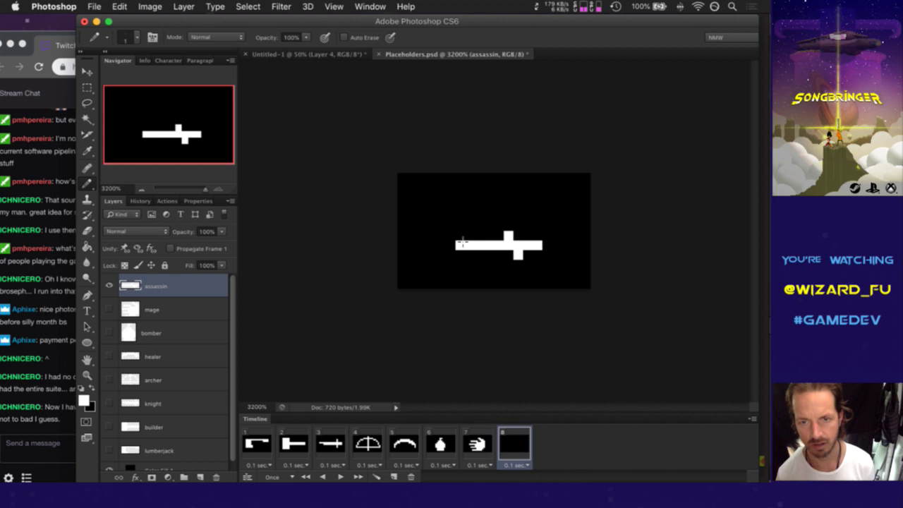
{"action": "mouse_move", "coordinate": [429, 207]}
{"action": "left_mouse_down"}
{"action": "mouse_move", "coordinate": [498, 214]}
{"action": "mouse_move", "coordinate": [476, 198]}
{"action": "mouse_move", "coordinate": [479, 220]}
{"action": "mouse_move", "coordinate": [503, 216]}
{"action": "left_mouse_up"}
{"action": "key", "text": "e"}
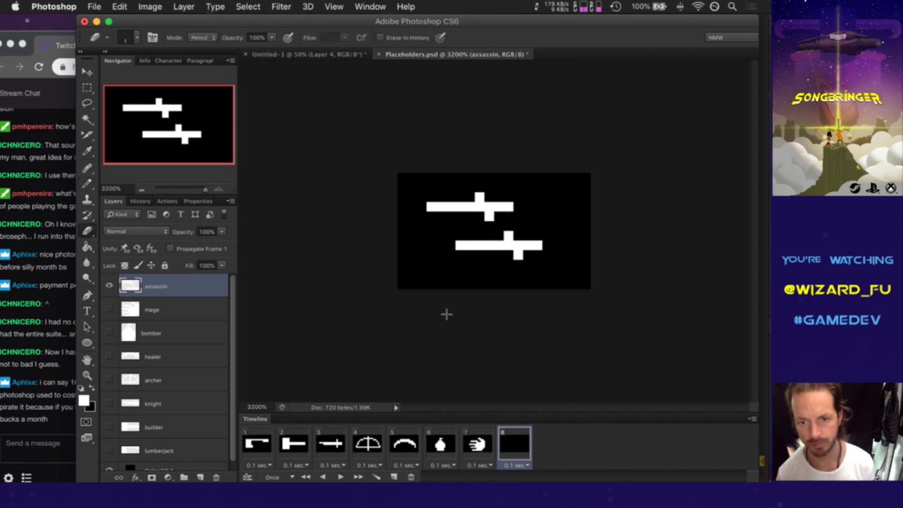
Step: View the hand in frame 7 and read the latest Twitch chat message in Chrome, returning to Photoshop
{"action": "left_click", "coordinate": [477, 443]}
{"action": "left_click", "coordinate": [49, 407]}
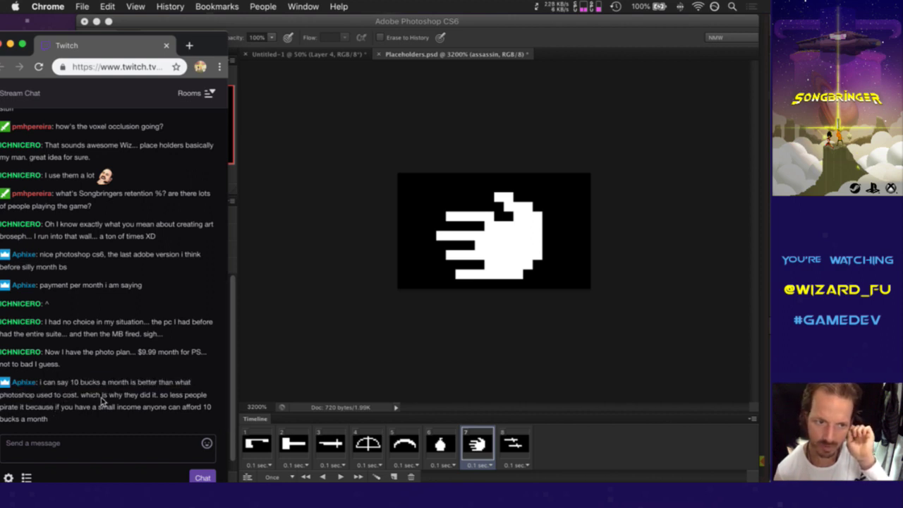
{"action": "left_click_drag", "start_coordinate": [103, 397], "coordinate": [106, 406]}
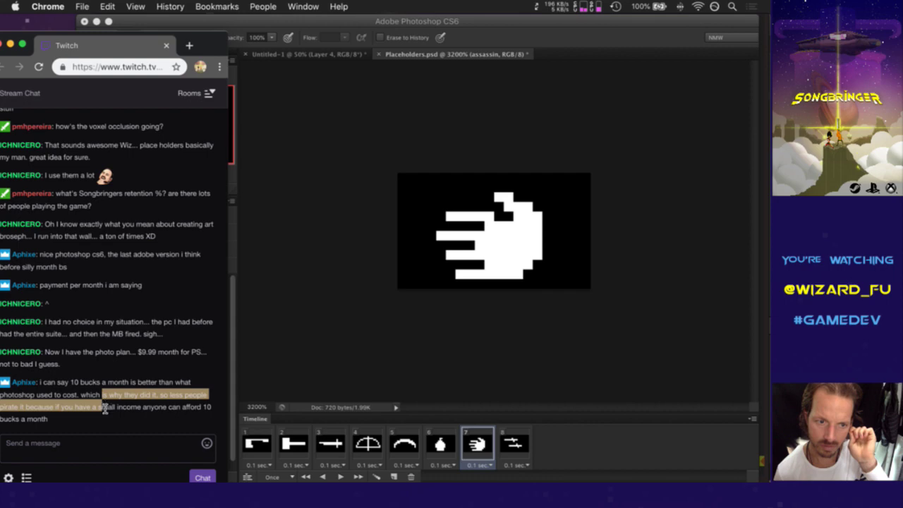
{"action": "left_click", "coordinate": [113, 422]}
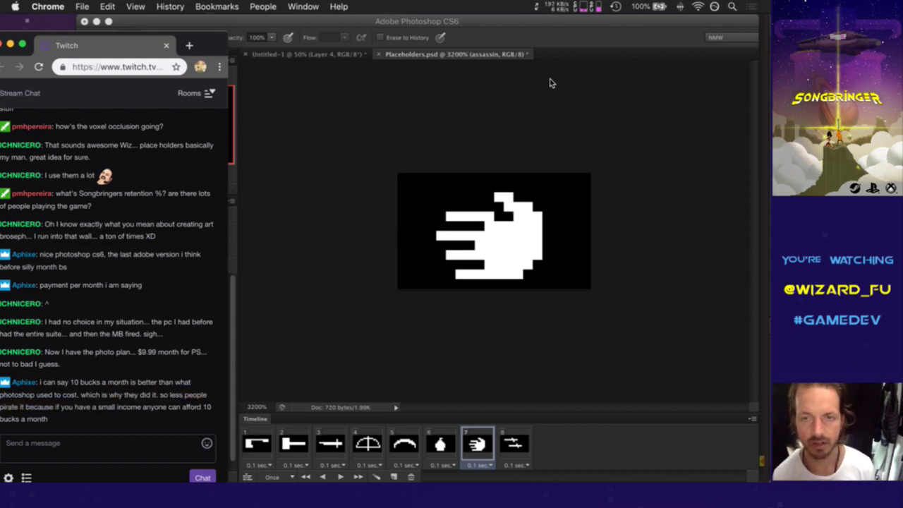
{"action": "left_click", "coordinate": [586, 41]}
Step: Nudge the assassin's two daggers in frame 8 one pixel to the right and one pixel down
{"action": "left_click", "coordinate": [514, 445]}
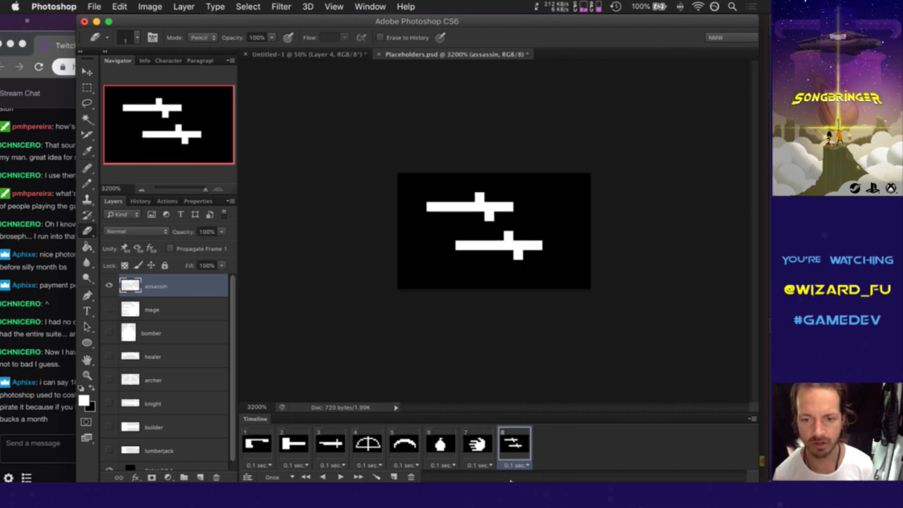
{"action": "key", "text": "v"}
{"action": "key", "text": "Right"}
{"action": "key", "text": "Down"}
{"action": "key", "text": "m"}
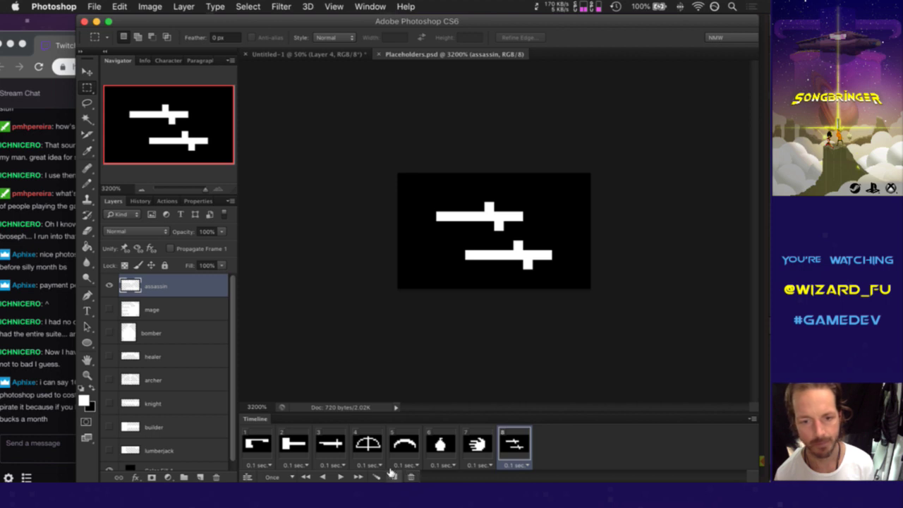
Step: Add animation frame 9 with the assassin layer hidden, and create a new layer named "spy" in it
{"action": "left_click", "coordinate": [394, 477]}
{"action": "left_click", "coordinate": [108, 286]}
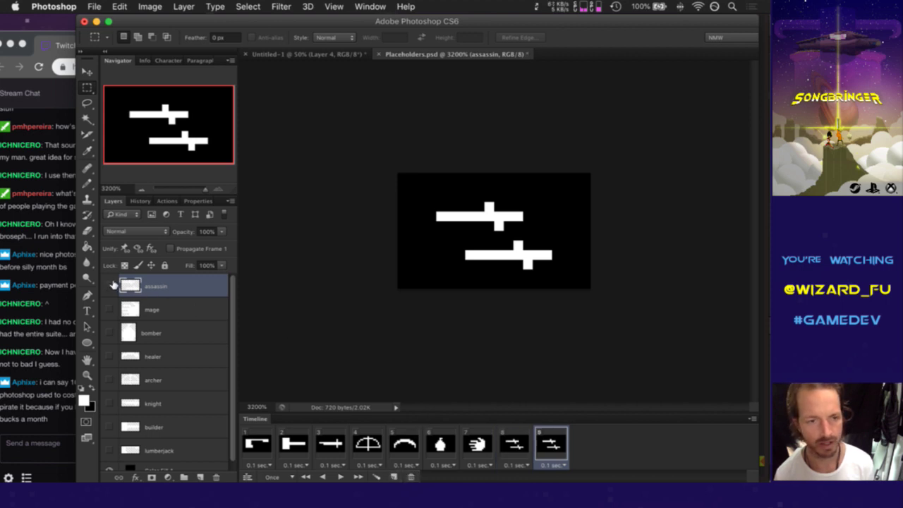
{"action": "left_click", "coordinate": [200, 477]}
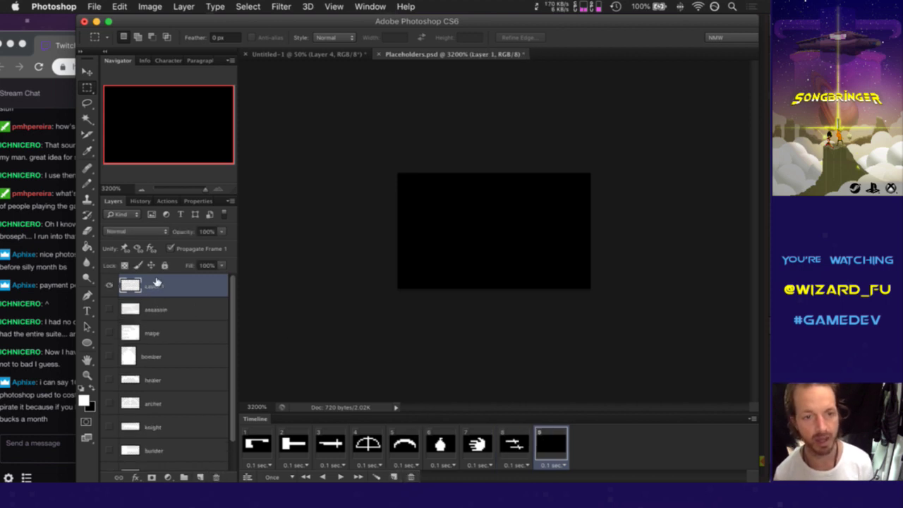
{"action": "double_click", "coordinate": [157, 285]}
{"action": "type", "text": "spy"}
{"action": "key", "text": "Return"}
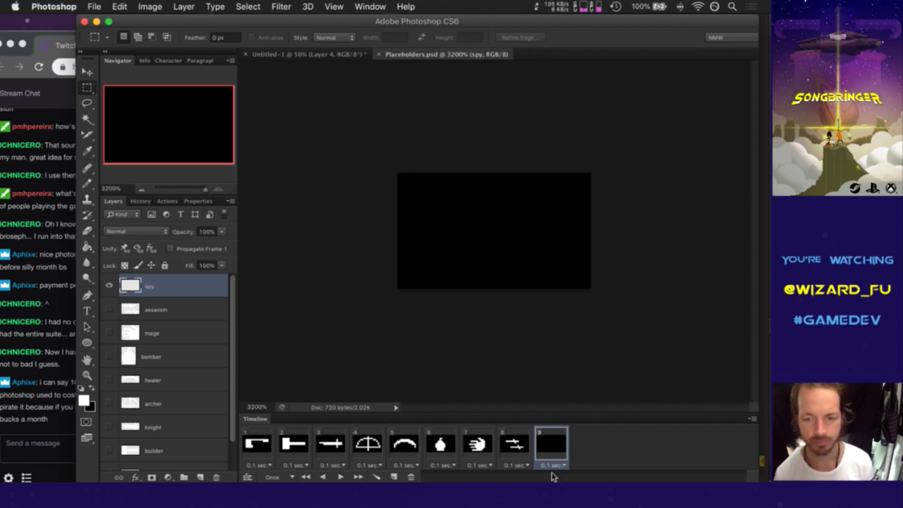
Step: Draw a white brimmed hat on the spy layer and erase stray pixels to trim its crown and round the upper corners
{"action": "key", "text": "b"}
{"action": "mouse_move", "coordinate": [449, 254]}
{"action": "left_mouse_down"}
{"action": "mouse_move", "coordinate": [534, 253]}
{"action": "mouse_move", "coordinate": [518, 243]}
{"action": "mouse_move", "coordinate": [509, 216]}
{"action": "mouse_move", "coordinate": [467, 221]}
{"action": "mouse_move", "coordinate": [462, 247]}
{"action": "mouse_move", "coordinate": [509, 240]}
{"action": "mouse_move", "coordinate": [480, 232]}
{"action": "mouse_move", "coordinate": [475, 238]}
{"action": "mouse_move", "coordinate": [495, 235]}
{"action": "mouse_move", "coordinate": [495, 261]}
{"action": "left_mouse_up"}
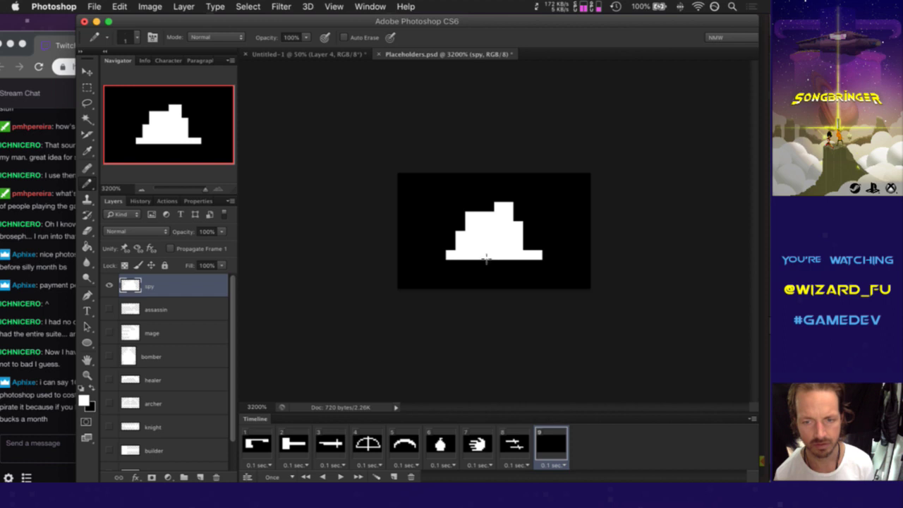
{"action": "key", "text": "e"}
{"action": "left_click_drag", "start_coordinate": [458, 242], "coordinate": [459, 246]}
{"action": "left_click_drag", "start_coordinate": [494, 205], "coordinate": [513, 206]}
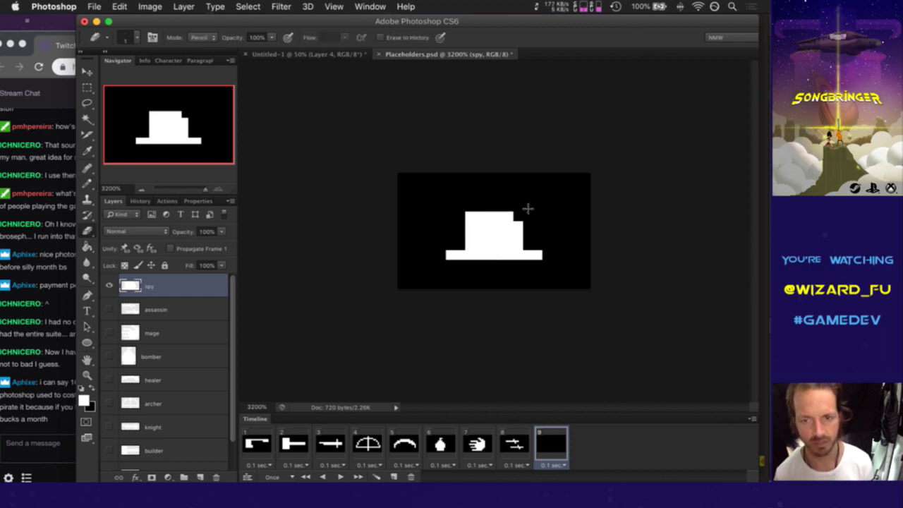
{"action": "left_click", "coordinate": [469, 216]}
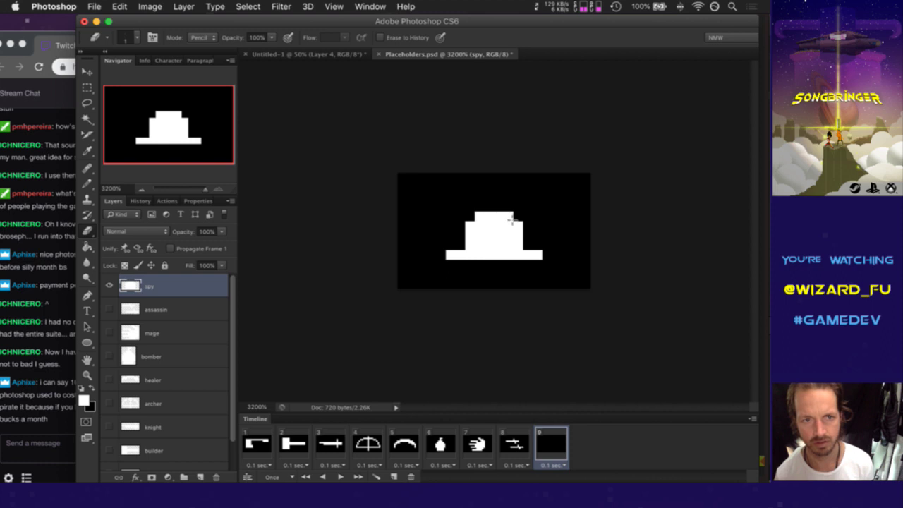
Step: Try adding one pixel on each side of the hat's crown just above the brim, and erase both
{"action": "key", "text": "b"}
{"action": "left_click", "coordinate": [460, 245]}
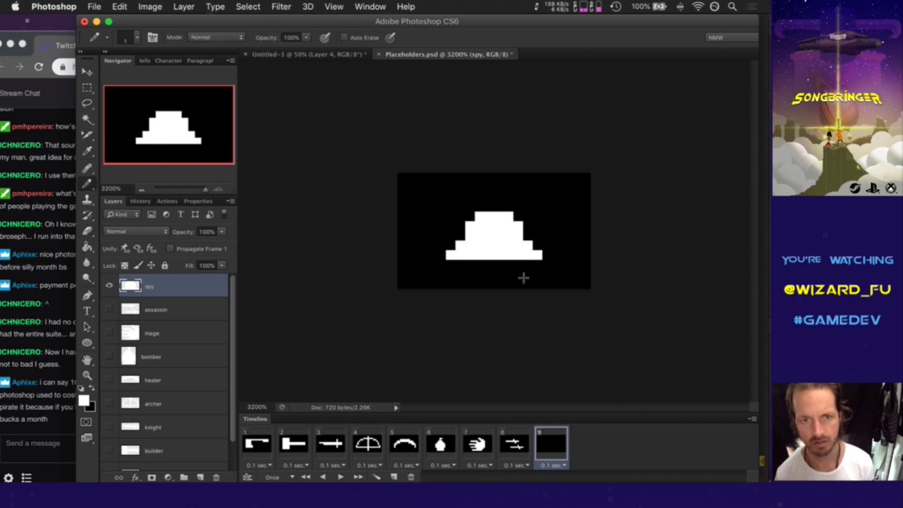
{"action": "key", "text": "e"}
{"action": "left_click", "coordinate": [460, 245]}
{"action": "left_click", "coordinate": [529, 246]}
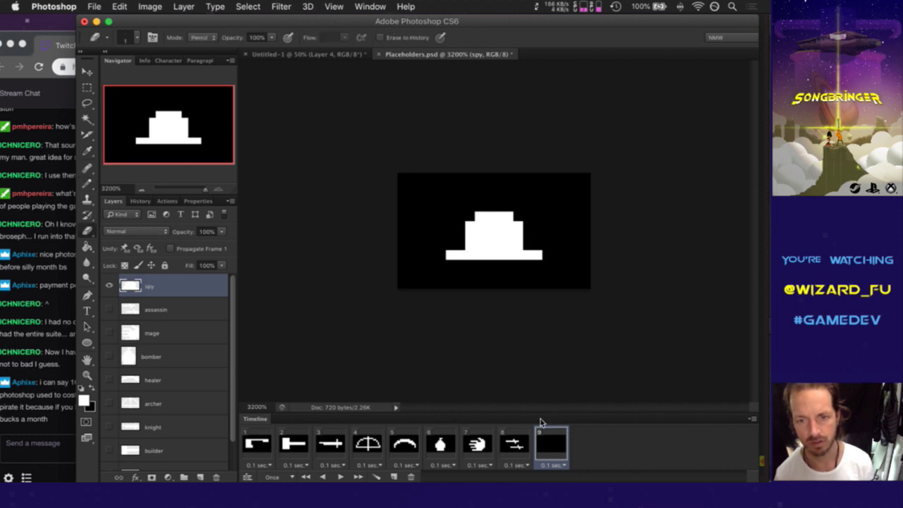
Step: Add animation frame 10 with the spy layer hidden, create a new layer named "roleless" in it, and save the file
{"action": "left_click", "coordinate": [526, 446]}
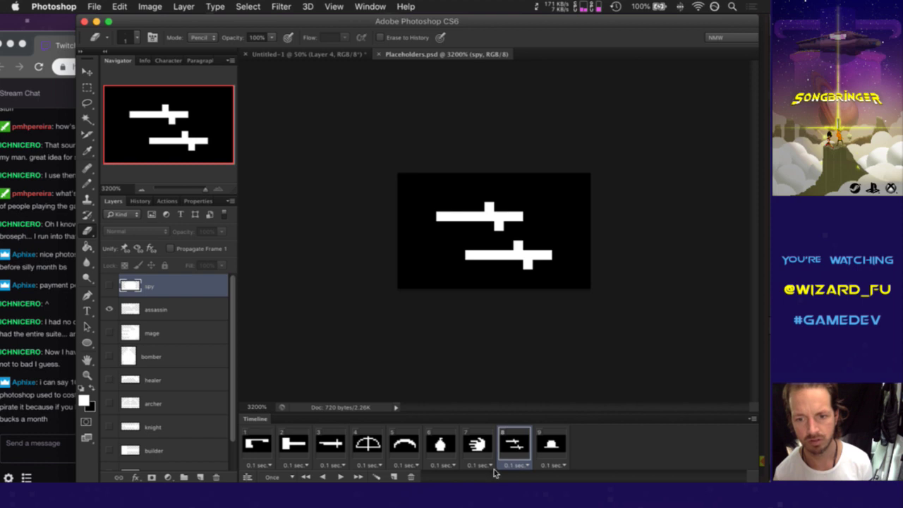
{"action": "left_click", "coordinate": [550, 446]}
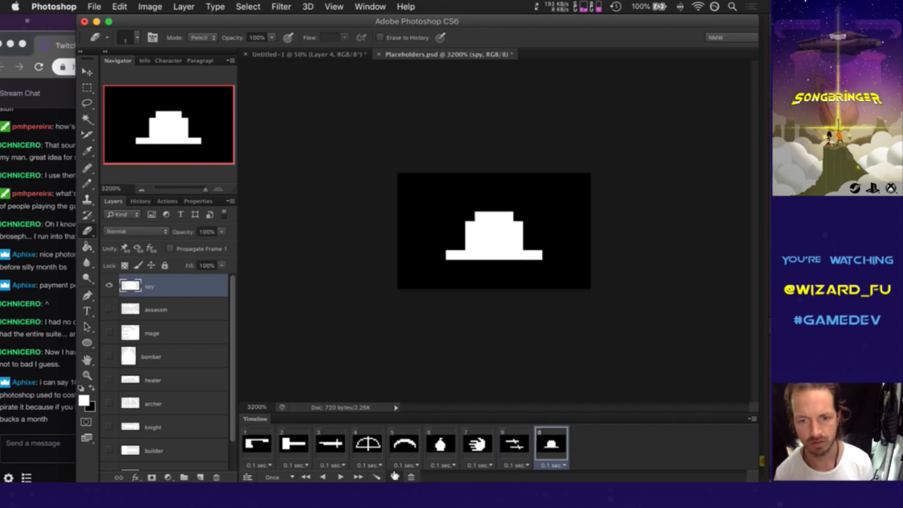
{"action": "left_click", "coordinate": [394, 476]}
{"action": "left_click", "coordinate": [110, 286]}
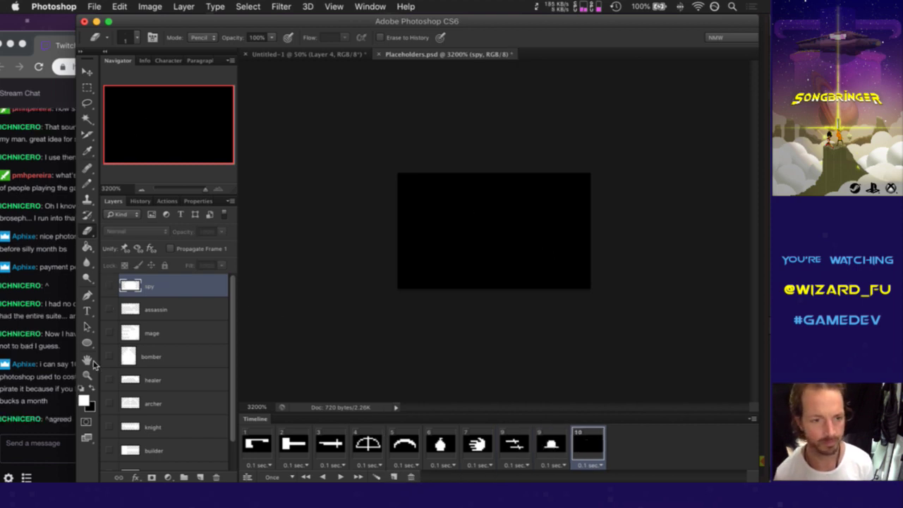
{"action": "left_click", "coordinate": [201, 477]}
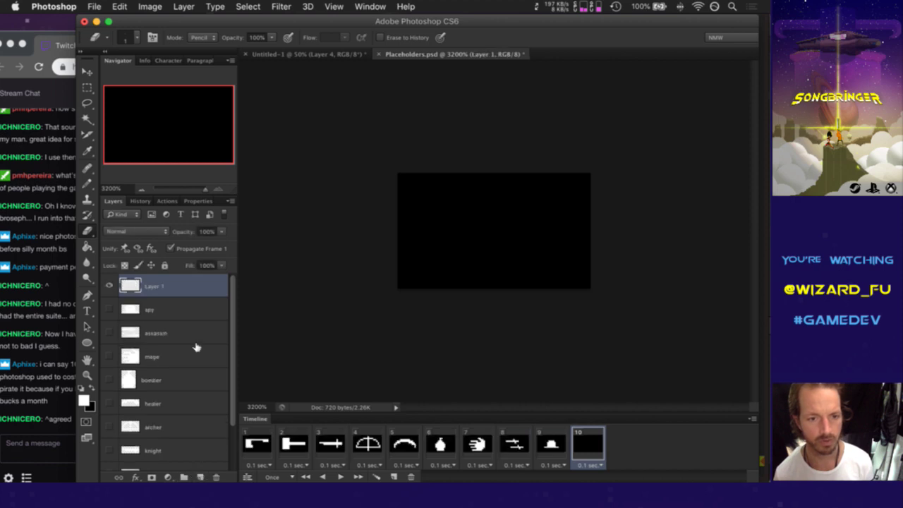
{"action": "double_click", "coordinate": [157, 286]}
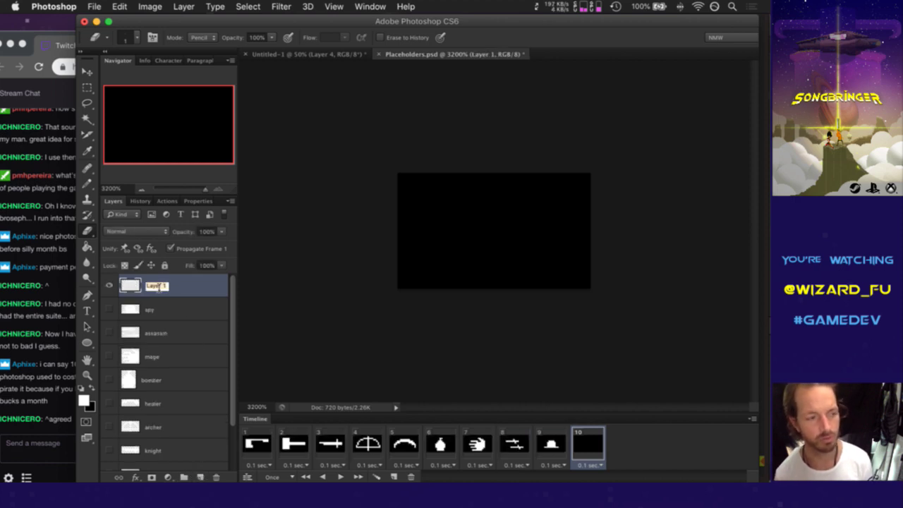
{"action": "type", "text": "empty"}
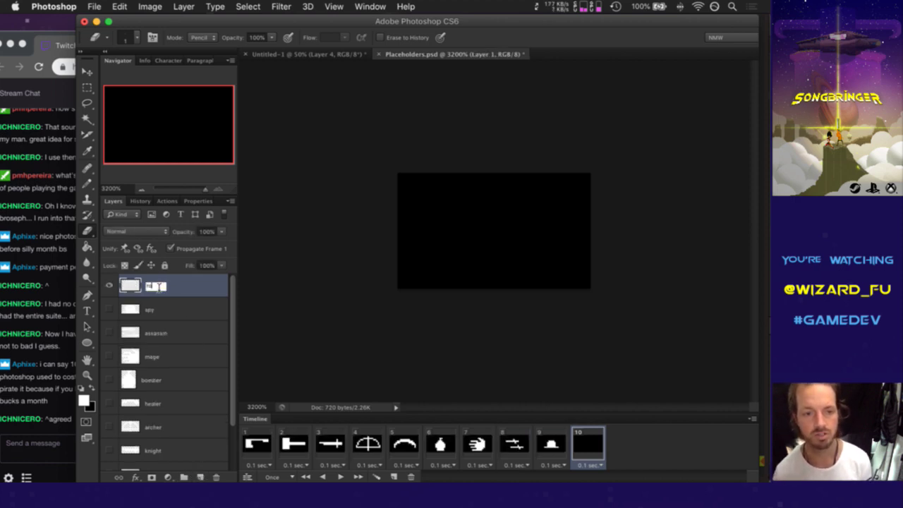
{"action": "type", "text": "orless"}
{"action": "key", "text": "Return"}
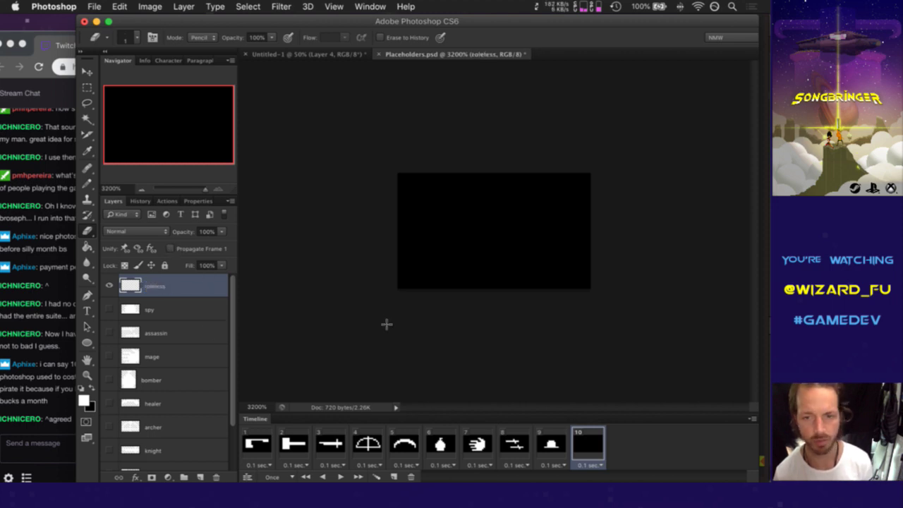
{"action": "key", "text": "super+s"}
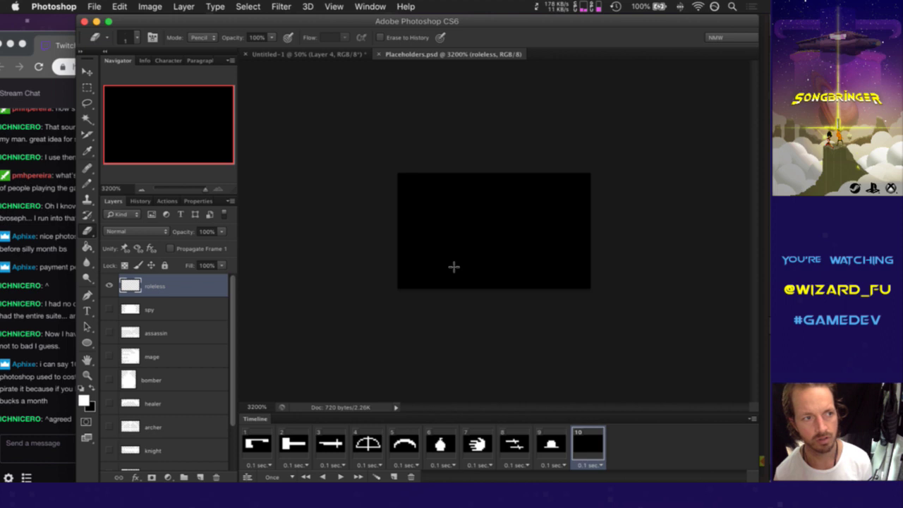
Step: Choose the Pencil tool and read the newest Twitch chat messages in Chrome, returning to Photoshop
{"action": "left_click", "coordinate": [454, 266]}
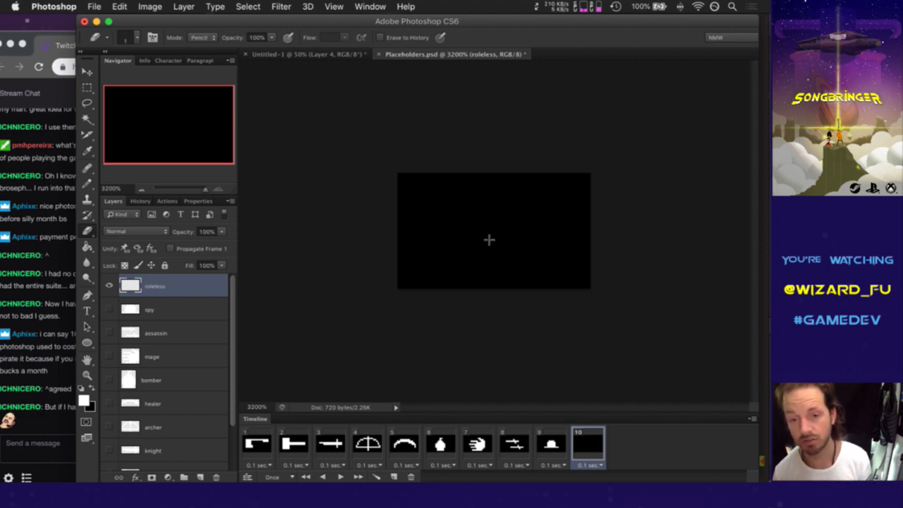
{"action": "key", "text": "b"}
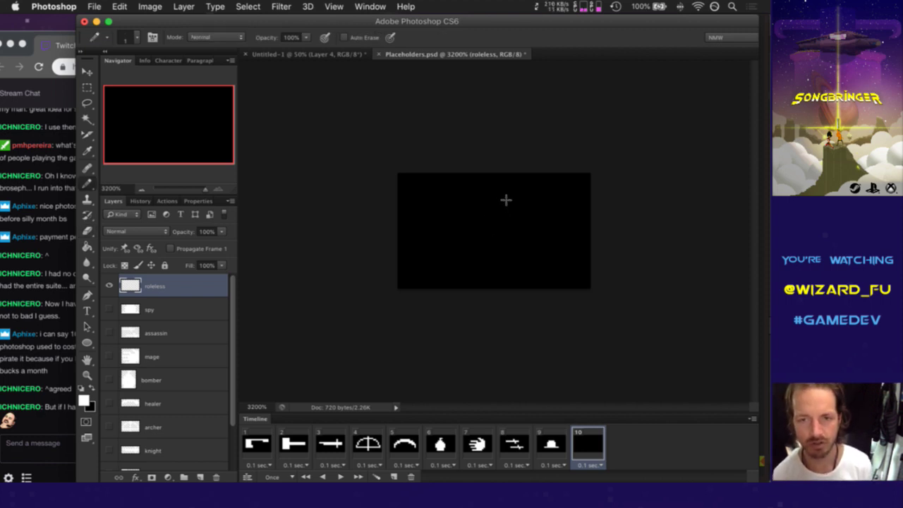
{"action": "left_click", "coordinate": [66, 421]}
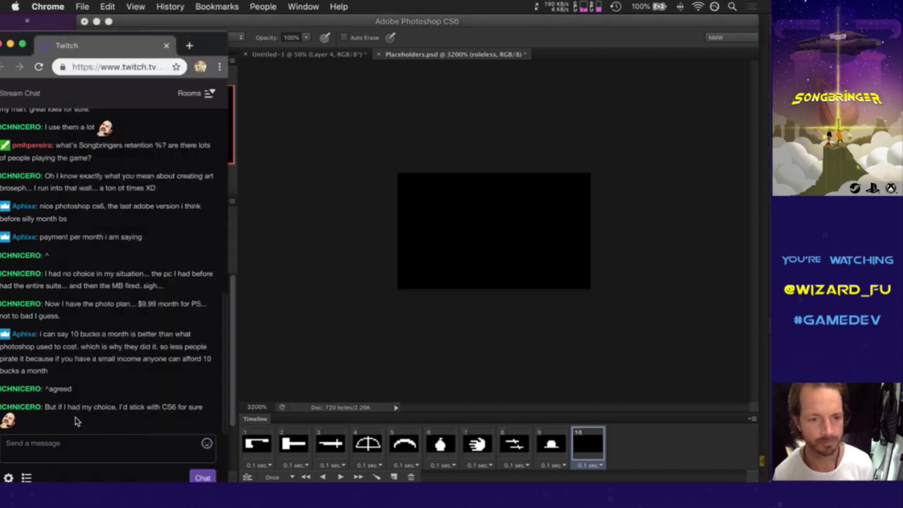
{"action": "left_click", "coordinate": [601, 47]}
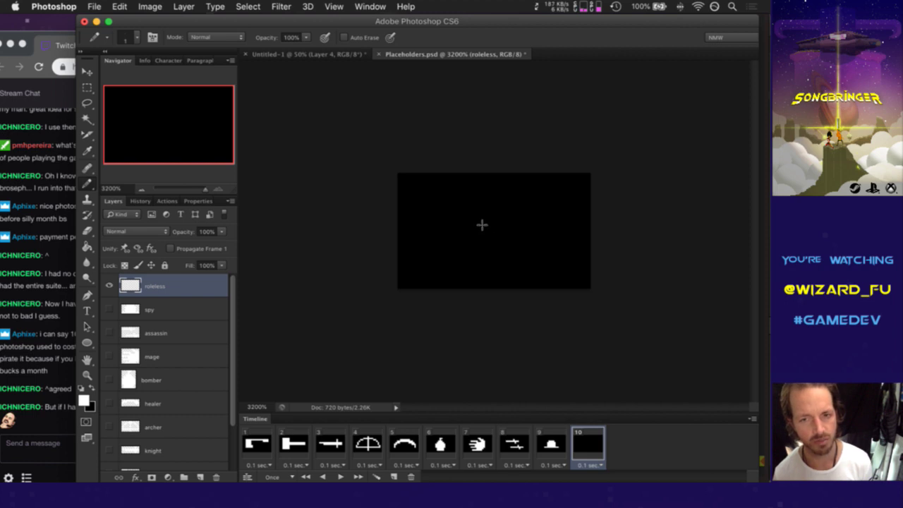
Step: Stamp a filled white circle in the centre of the roleless layer with a 10 px pencil
{"action": "key", "text": "bracketright"}
{"action": "key", "text": "bracketright"}
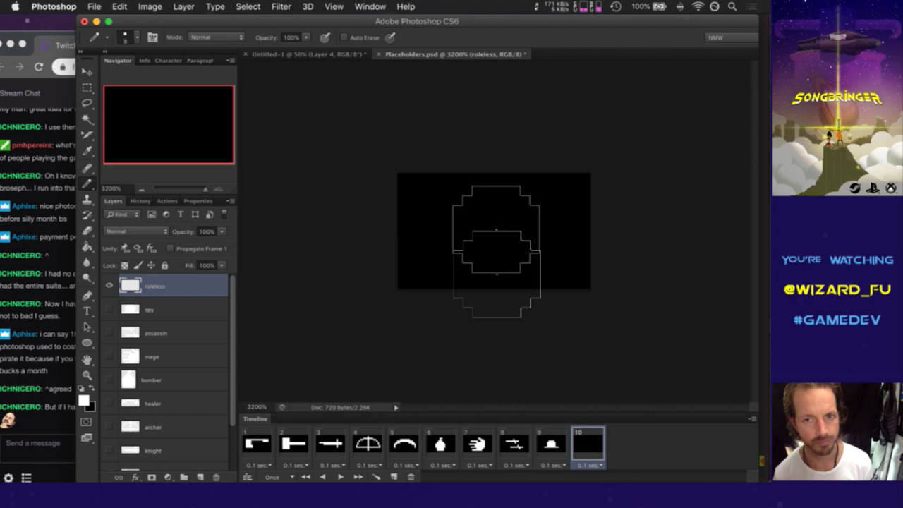
{"action": "key", "text": "bracketleft"}
{"action": "key", "text": "bracketleft"}
{"action": "key", "text": "bracketright"}
{"action": "key", "text": "bracketright"}
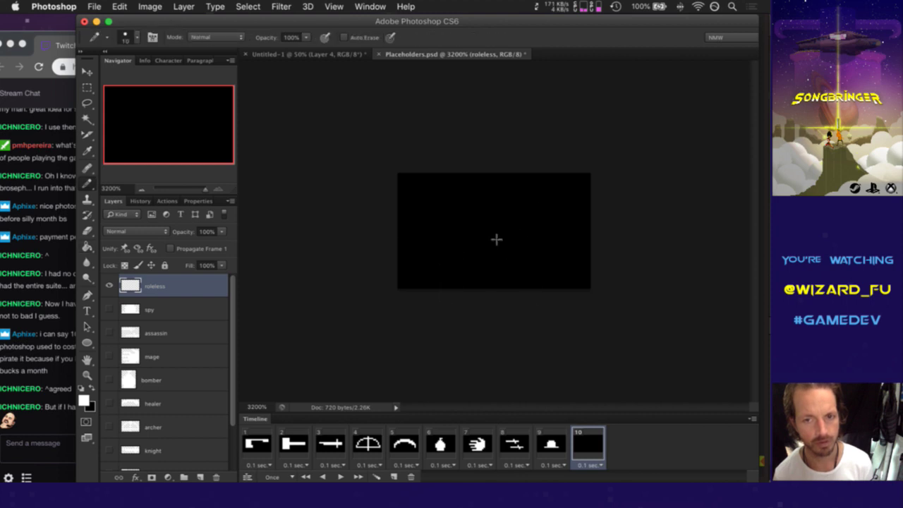
{"action": "left_click", "coordinate": [495, 238]}
Step: Erase the circle's centre with an 8 px eraser to leave a one-pixel ring
{"action": "key", "text": "e"}
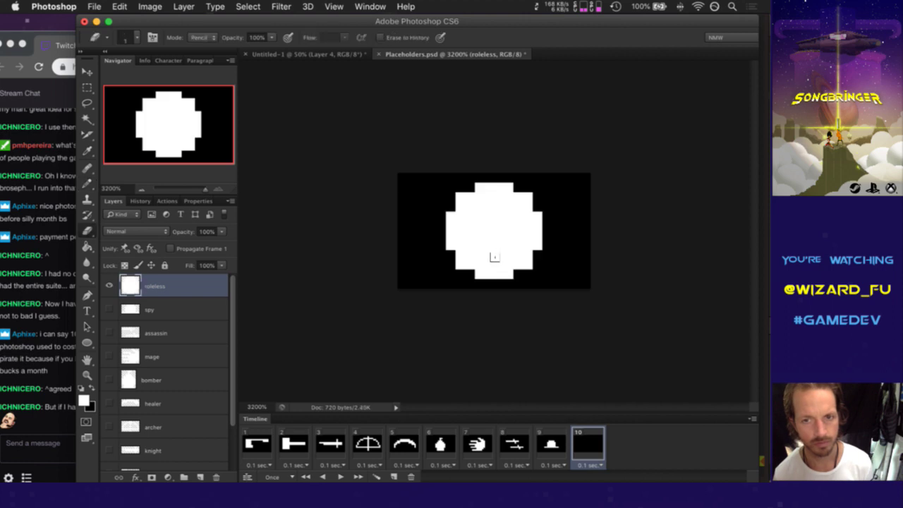
{"action": "key", "text": "bracketright"}
{"action": "key", "text": "bracketright"}
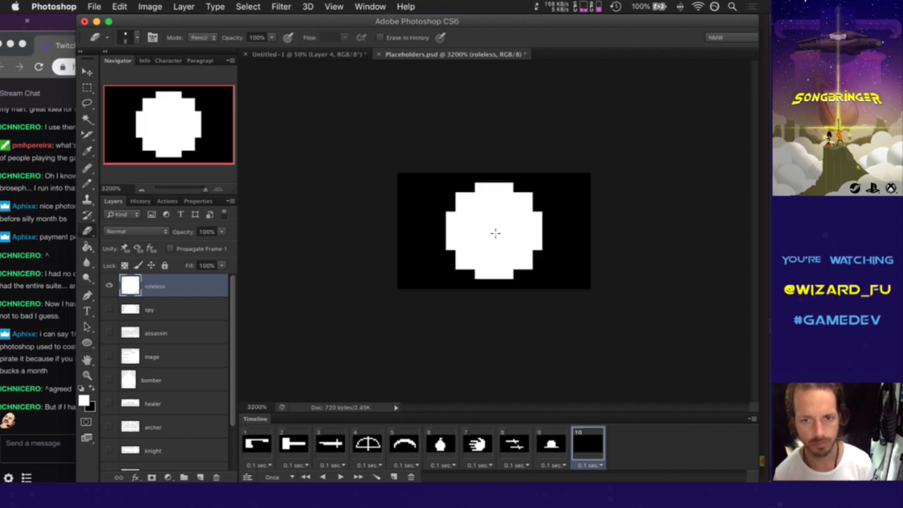
{"action": "left_click", "coordinate": [497, 237]}
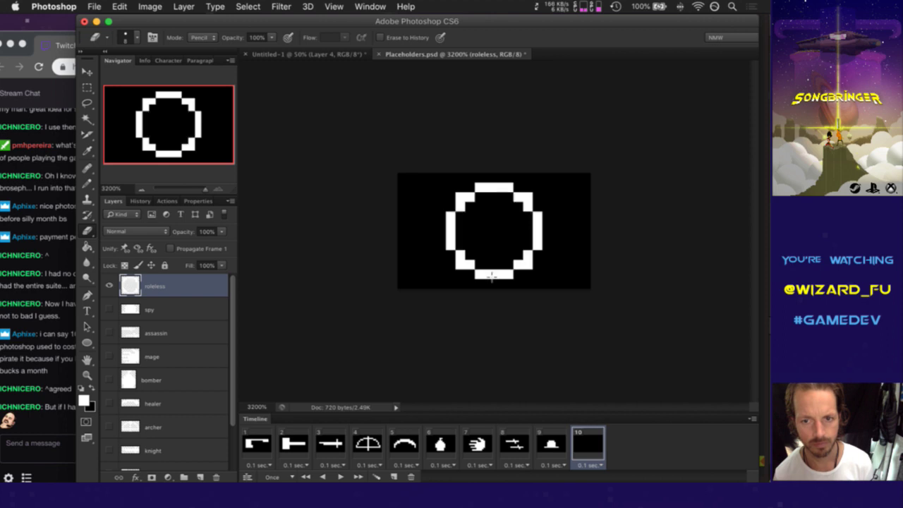
Step: Move the roleless ring frame from the end of the timeline to the first position
{"action": "left_click", "coordinate": [559, 453]}
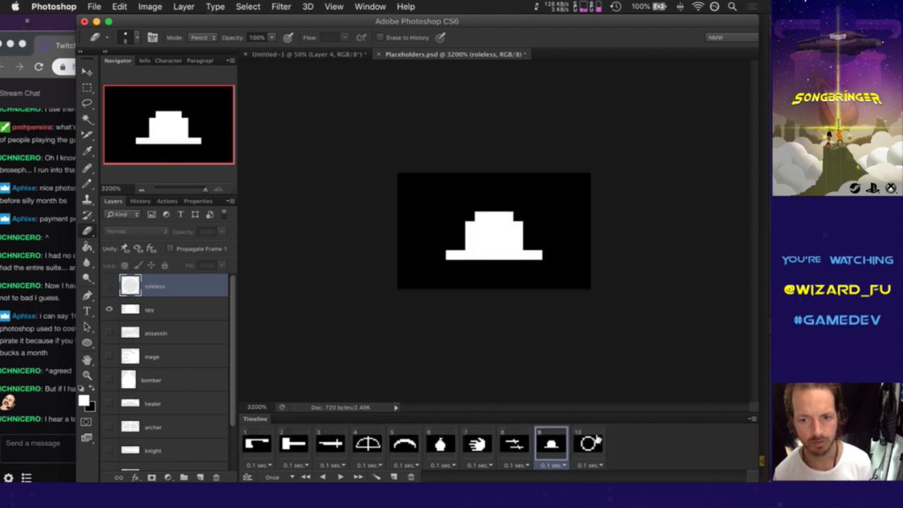
{"action": "left_click", "coordinate": [588, 452]}
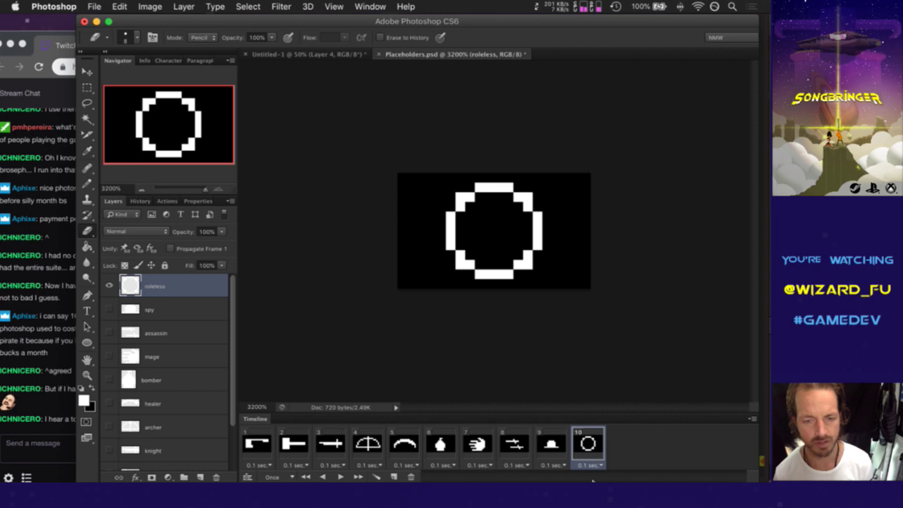
{"action": "left_click_drag", "start_coordinate": [589, 450], "coordinate": [249, 448]}
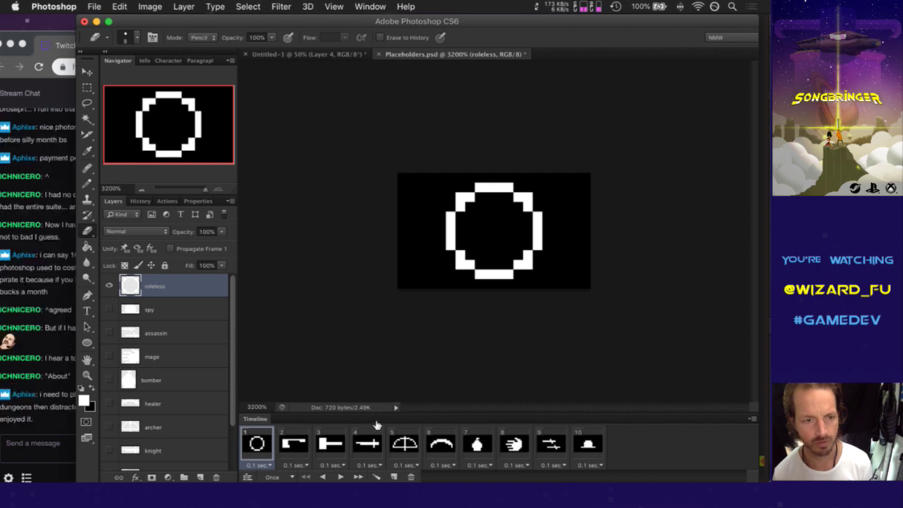
Step: Save Placeholders.psd and check the newest Twitch chat messages in Chrome, returning to Photoshop
{"action": "key", "text": "super+s"}
{"action": "left_click", "coordinate": [53, 408]}
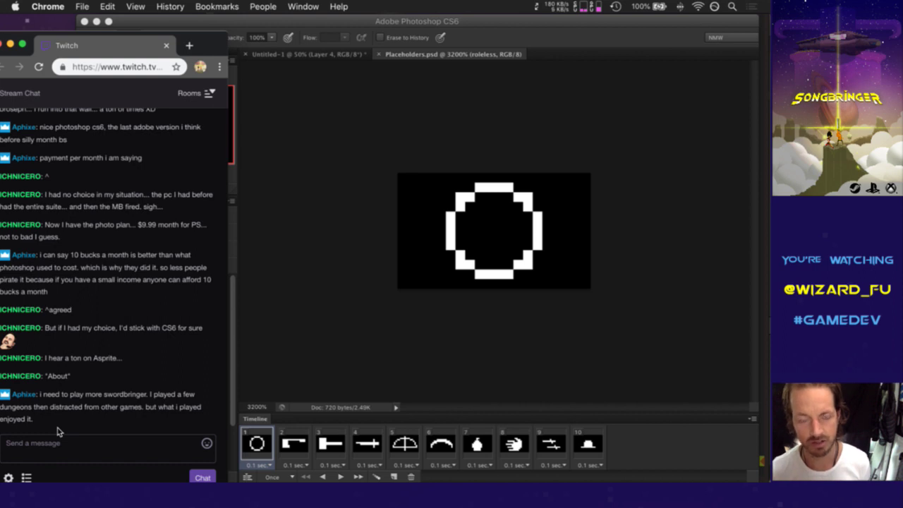
{"action": "left_click", "coordinate": [539, 47]}
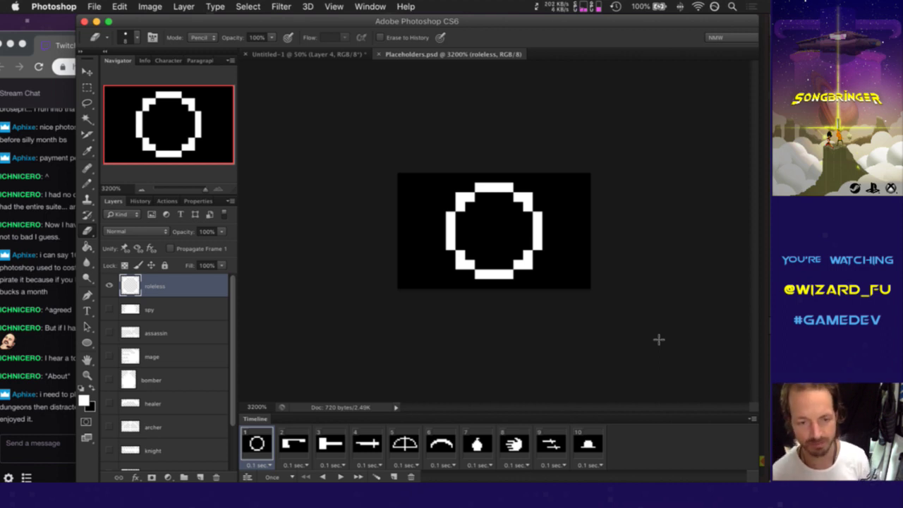
Step: Duplicate the spy hat frame at the end of the timeline, checking the Twitch chat in Chrome before duplicating
{"action": "left_click", "coordinate": [593, 438]}
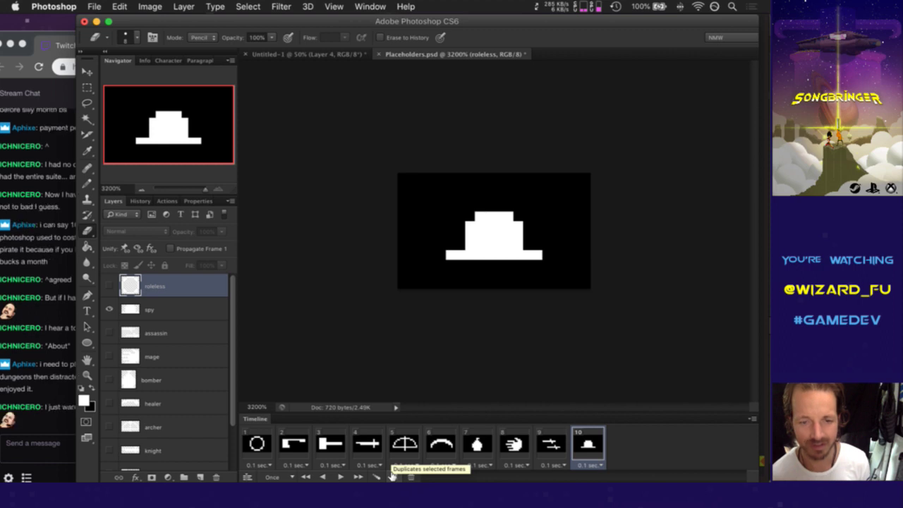
{"action": "left_click", "coordinate": [46, 422]}
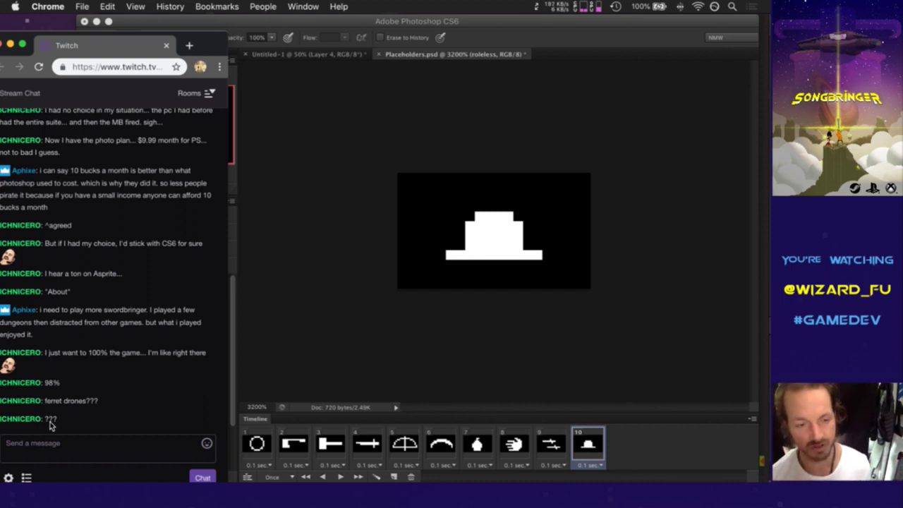
{"action": "left_click", "coordinate": [579, 27]}
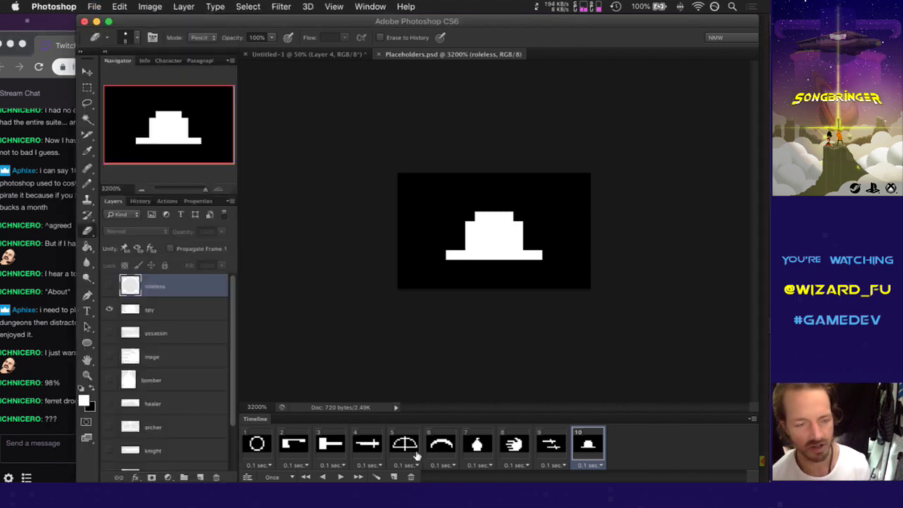
{"action": "left_click", "coordinate": [392, 477]}
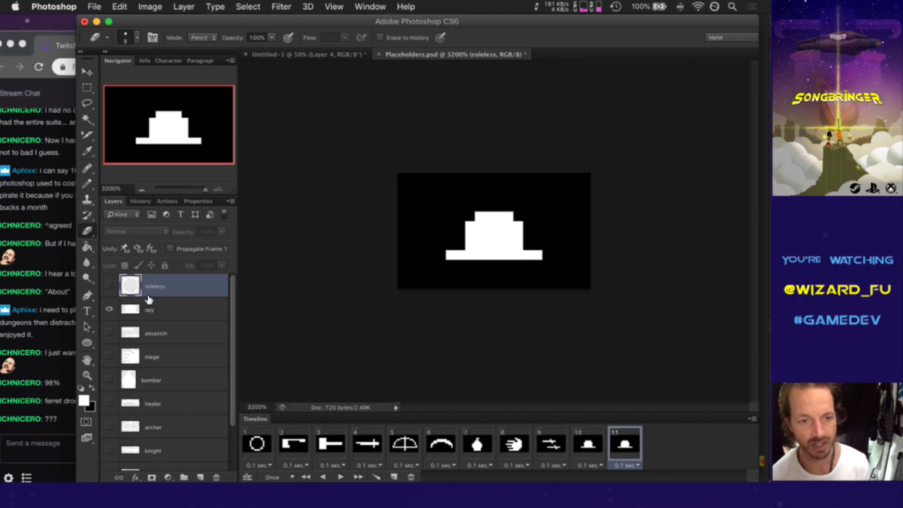
Step: Switch to Chrome, send "HeyGuys" in the Twitch stream chat, and return to Photoshop
{"action": "left_click", "coordinate": [62, 402]}
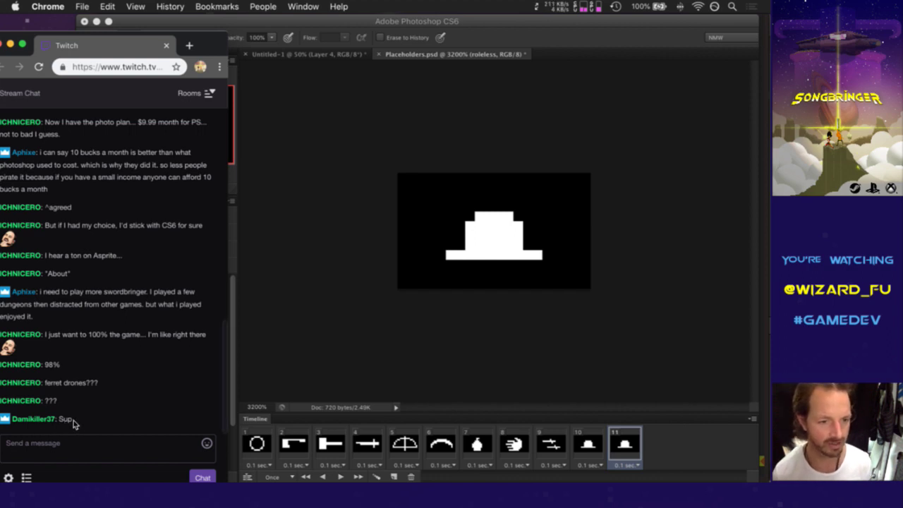
{"action": "left_click", "coordinate": [84, 450]}
{"action": "type", "text": "HeyGuys"}
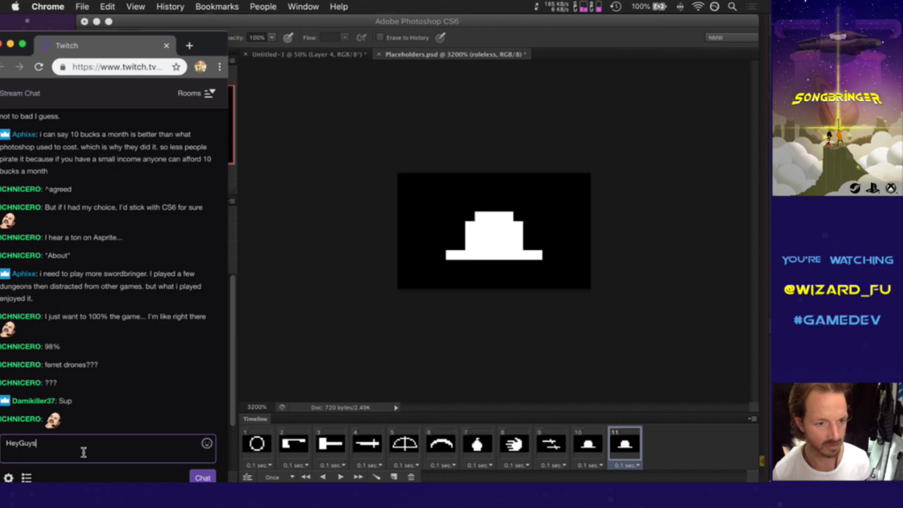
{"action": "key", "text": "Return"}
{"action": "left_click", "coordinate": [617, 40]}
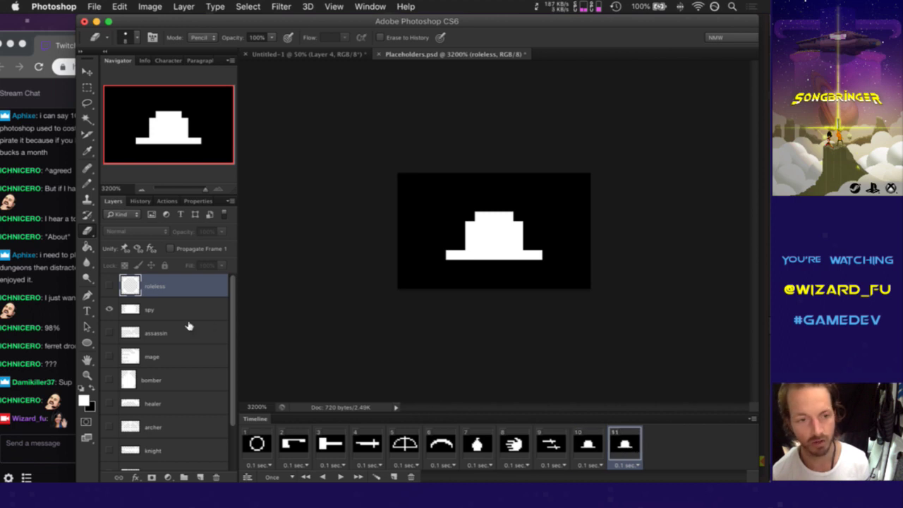
Step: In frame 11, hide the spy layer, duplicate the roleless layer and show the copy
{"action": "left_click", "coordinate": [110, 305]}
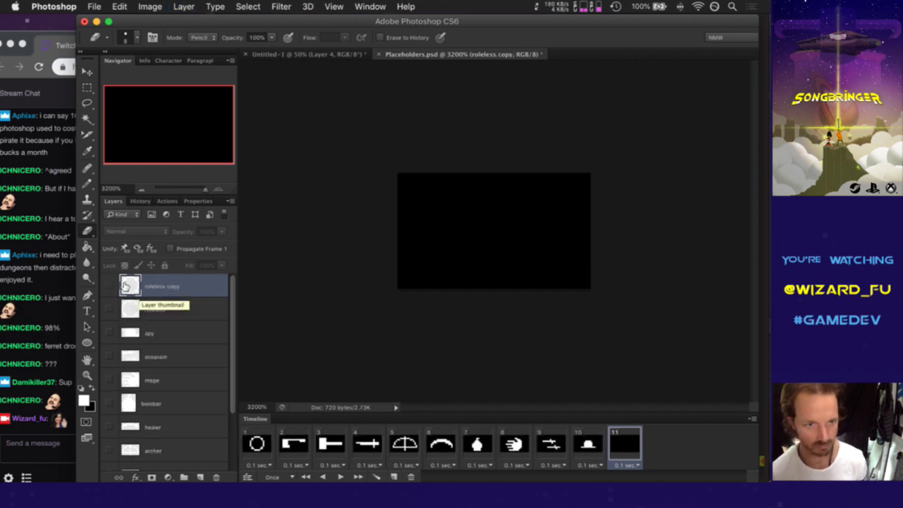
{"action": "key", "text": "super+j"}
{"action": "left_click", "coordinate": [109, 286]}
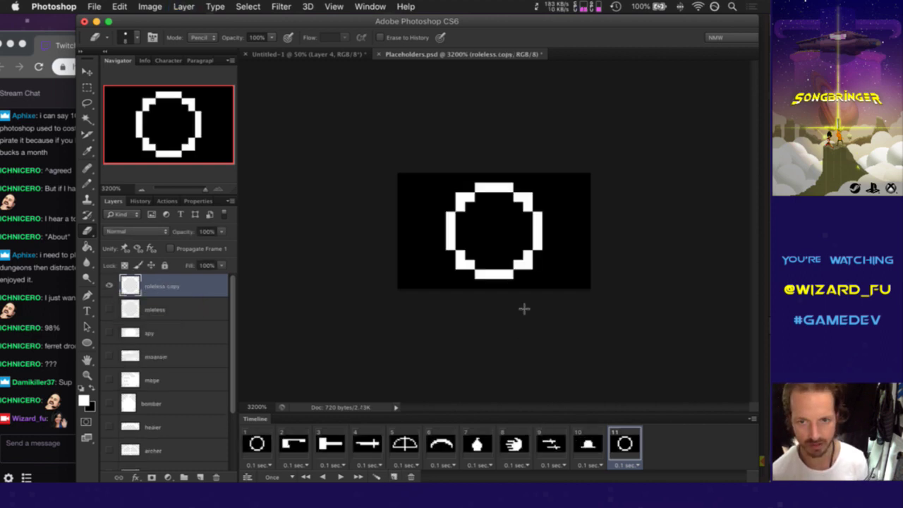
Step: Draw a white horizontal bar about 6 by 2 pixels in the ring's centre with a 1 px pencil
{"action": "key", "text": "b"}
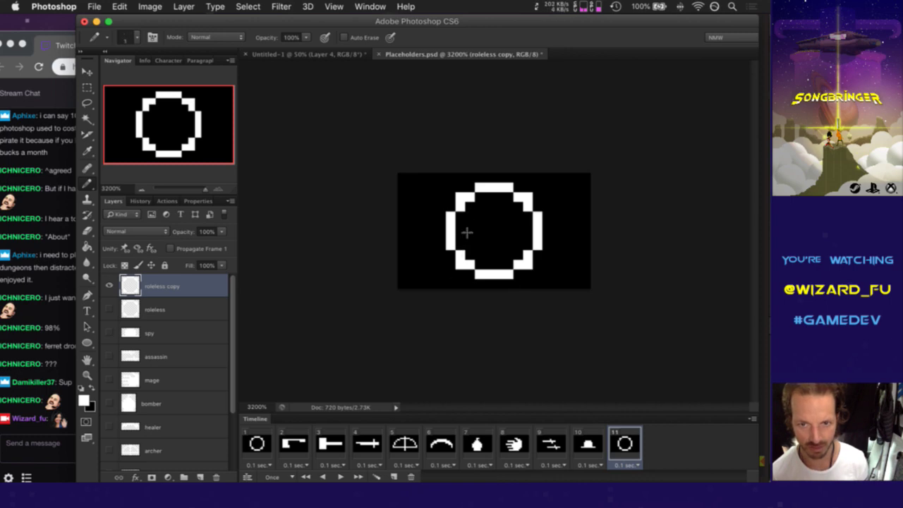
{"action": "mouse_move", "coordinate": [465, 226]}
{"action": "left_mouse_down"}
{"action": "mouse_move", "coordinate": [516, 235]}
{"action": "mouse_move", "coordinate": [466, 233]}
{"action": "left_mouse_up"}
{"action": "left_click", "coordinate": [516, 227]}
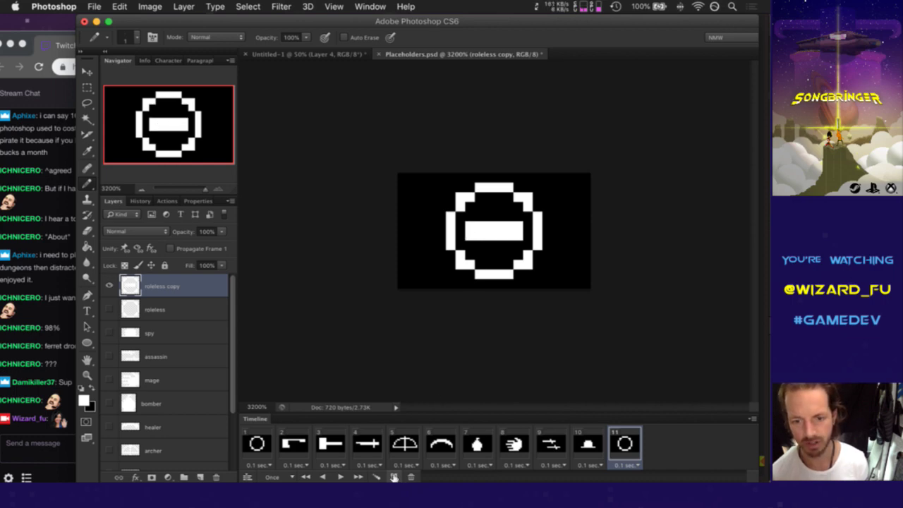
Step: Duplicate frame 11 and its barred-ring layer, leaving only the new layer copy visible in the new frame
{"action": "left_click", "coordinate": [393, 477]}
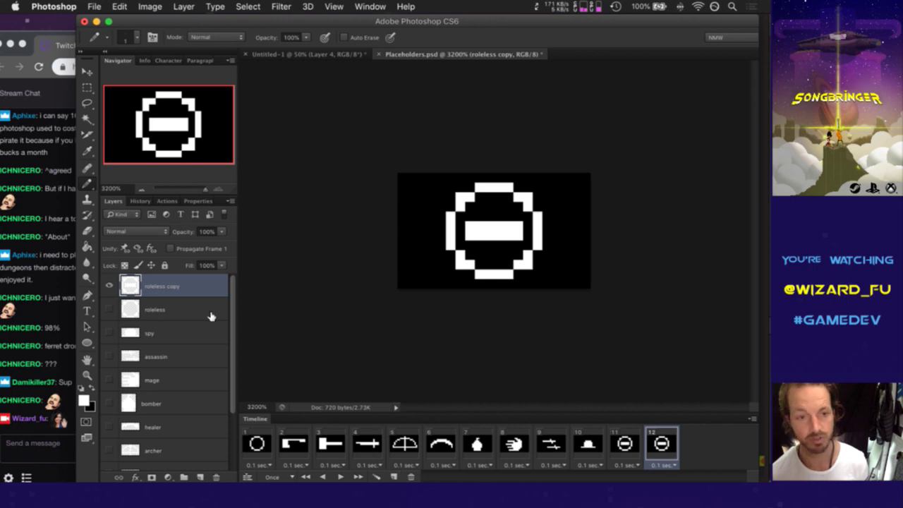
{"action": "key", "text": "super+j"}
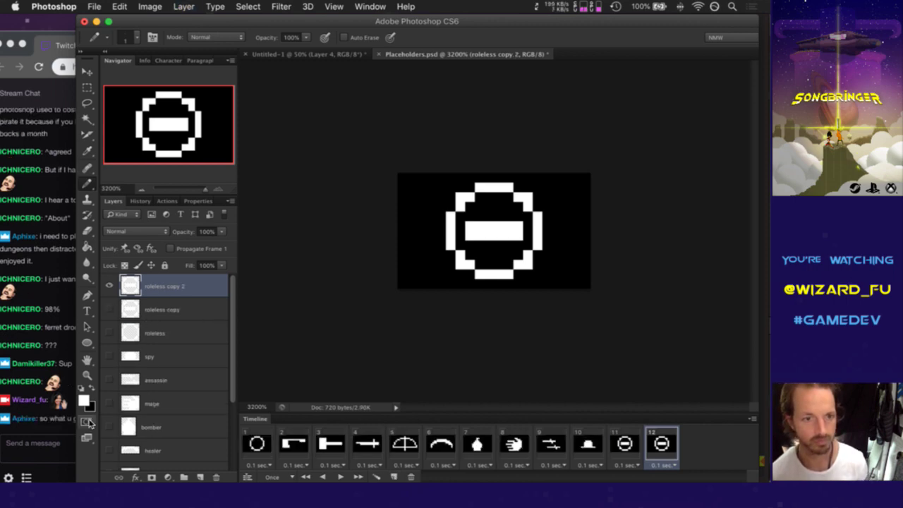
Step: Read the new Twitch chat messages in Chrome, view the Untitled-1 map in Photoshop, and return to Placeholders.psd
{"action": "left_click", "coordinate": [61, 434]}
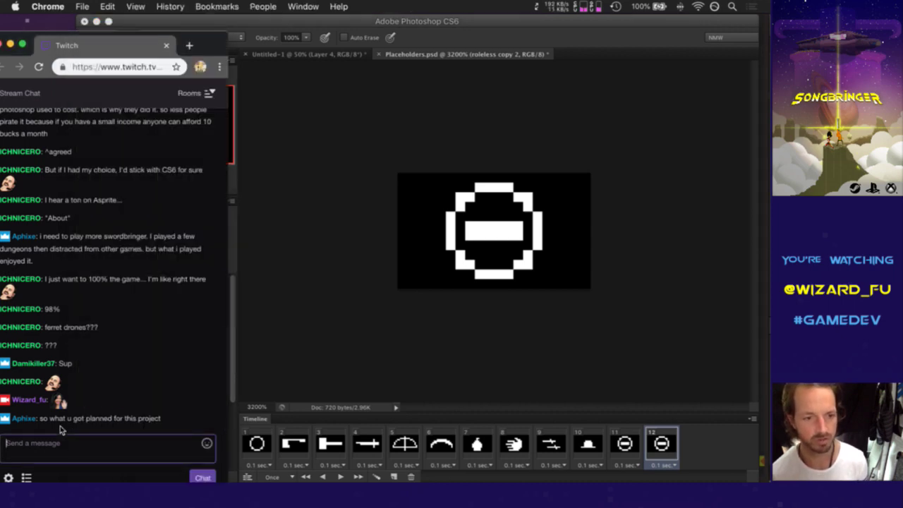
{"action": "left_click", "coordinate": [92, 427]}
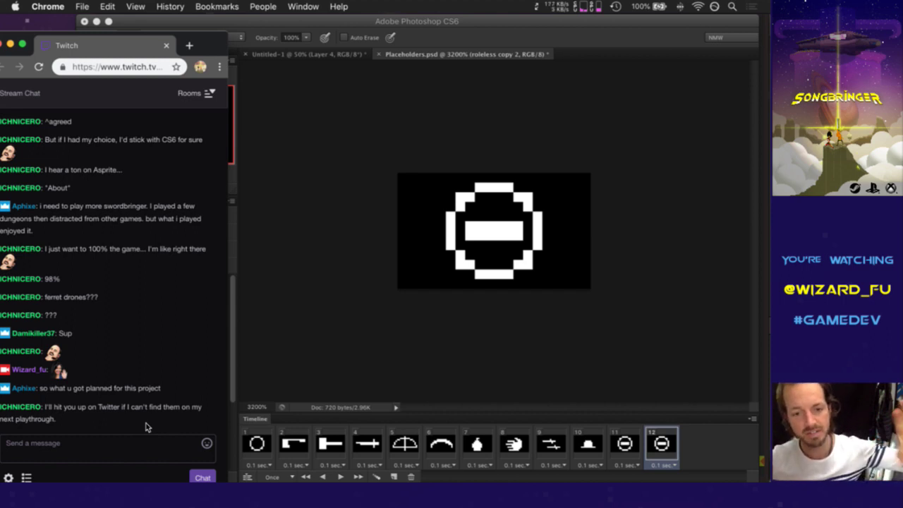
{"action": "left_click", "coordinate": [326, 71]}
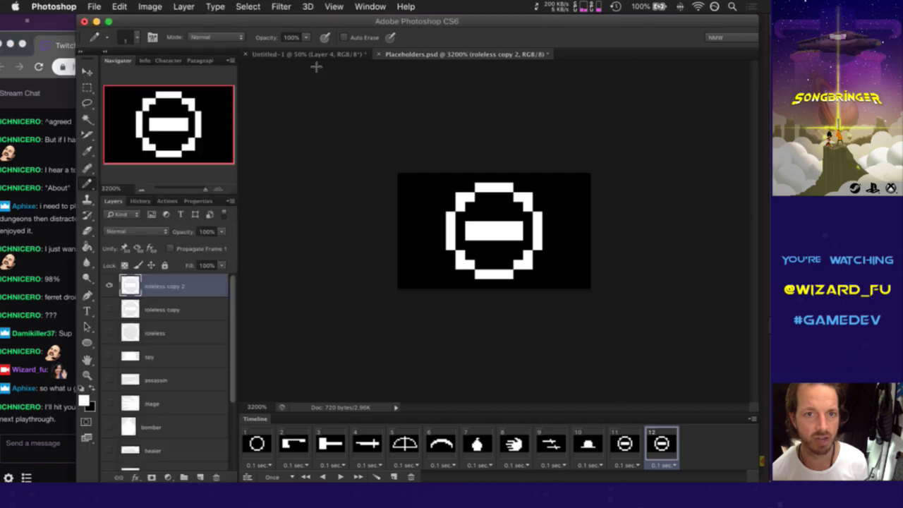
{"action": "left_click", "coordinate": [315, 57]}
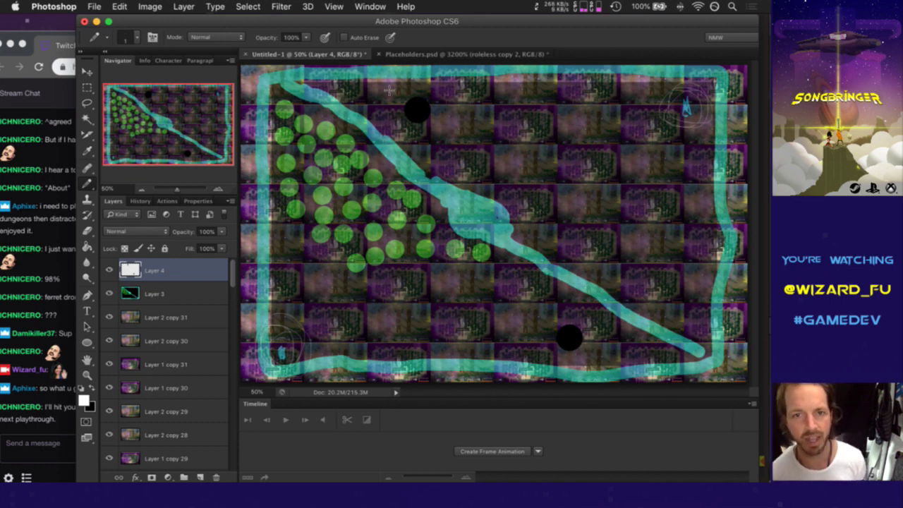
{"action": "left_click", "coordinate": [438, 54]}
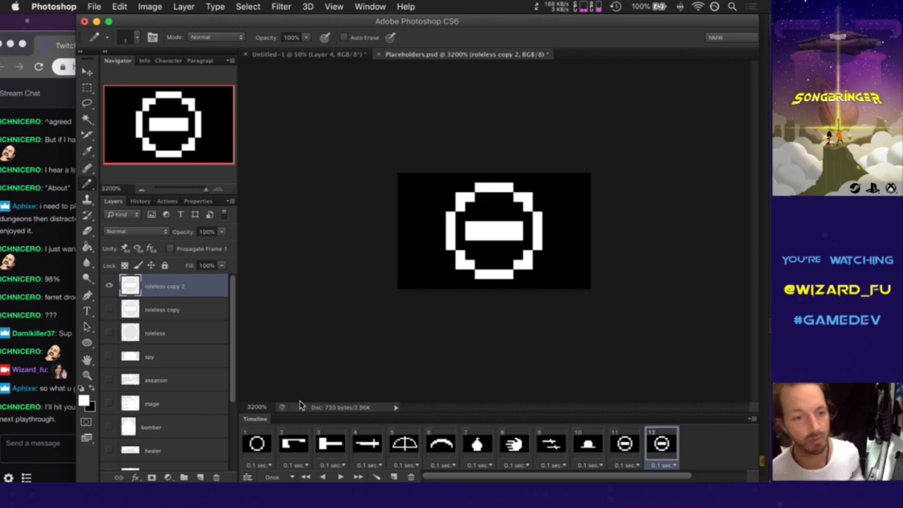
Step: Review the role icons one by one from frame 2 through frame 7 of the timeline
{"action": "left_click", "coordinate": [297, 449]}
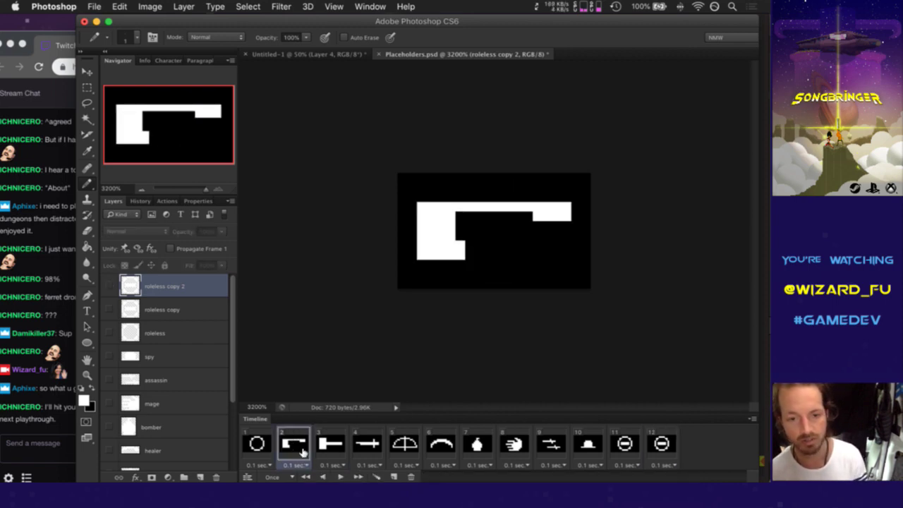
{"action": "left_click", "coordinate": [330, 449]}
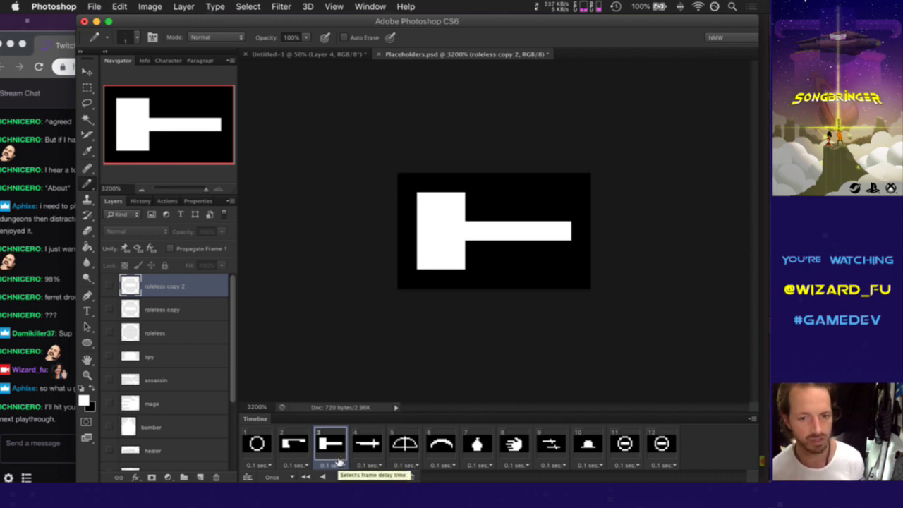
{"action": "left_click", "coordinate": [372, 444]}
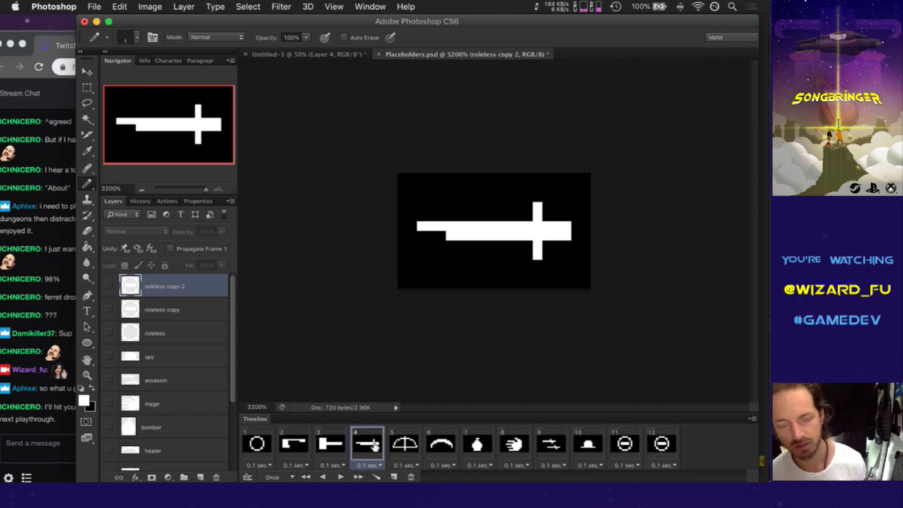
{"action": "left_click", "coordinate": [412, 445]}
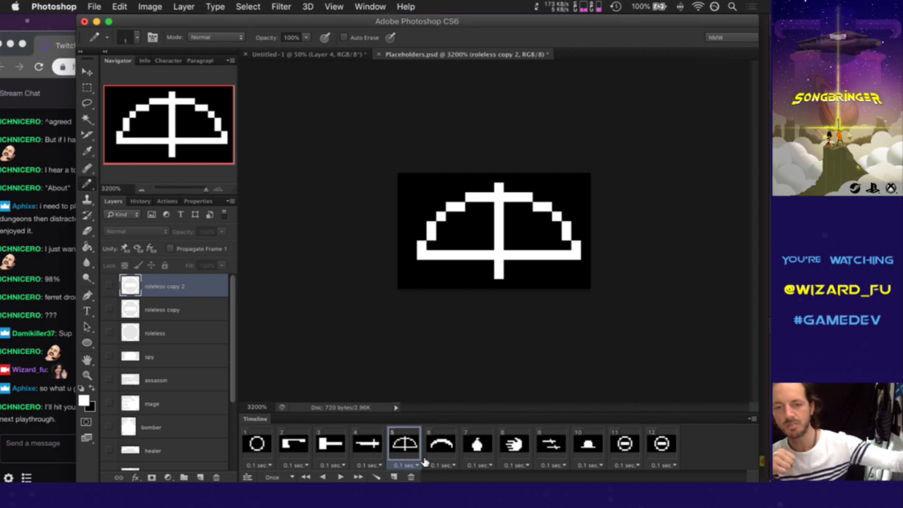
{"action": "left_click", "coordinate": [441, 448]}
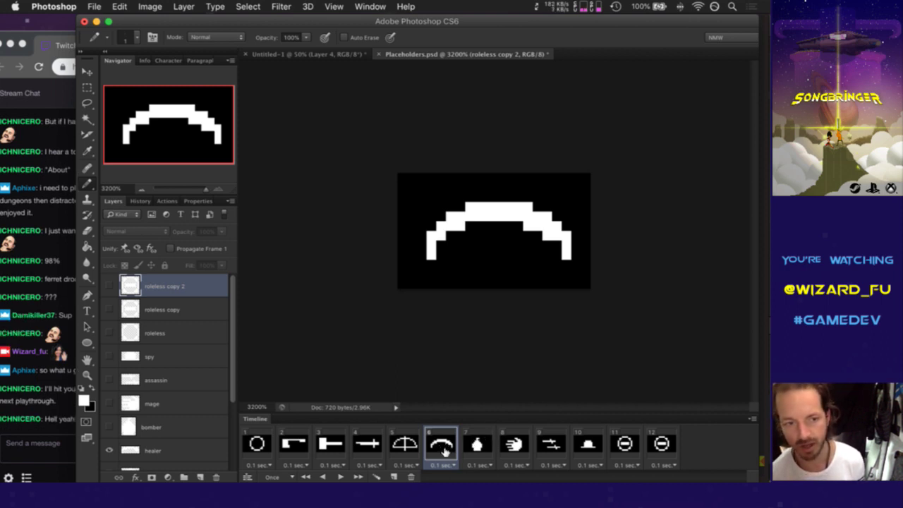
{"action": "left_click", "coordinate": [478, 446]}
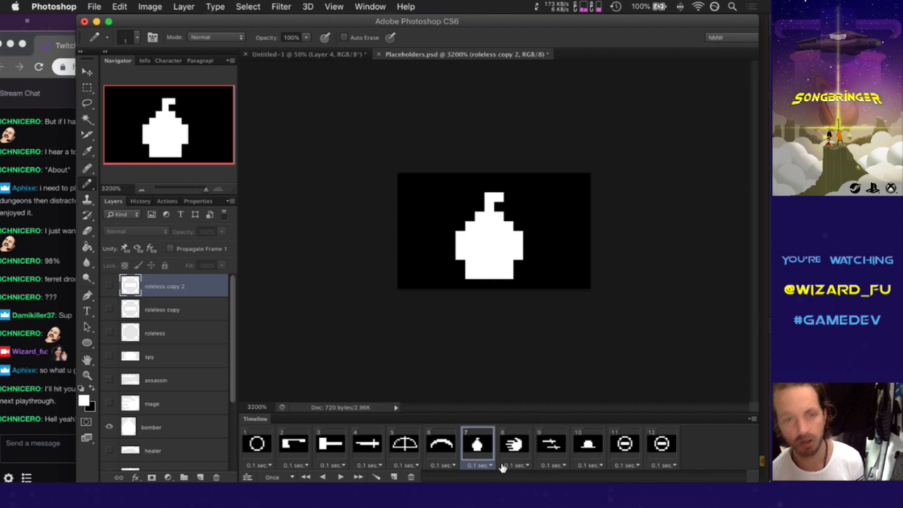
Step: Circle the two black spots on the Untitled-1 map in white on Layer 4, and return to Placeholders.psd
{"action": "left_click", "coordinate": [308, 55]}
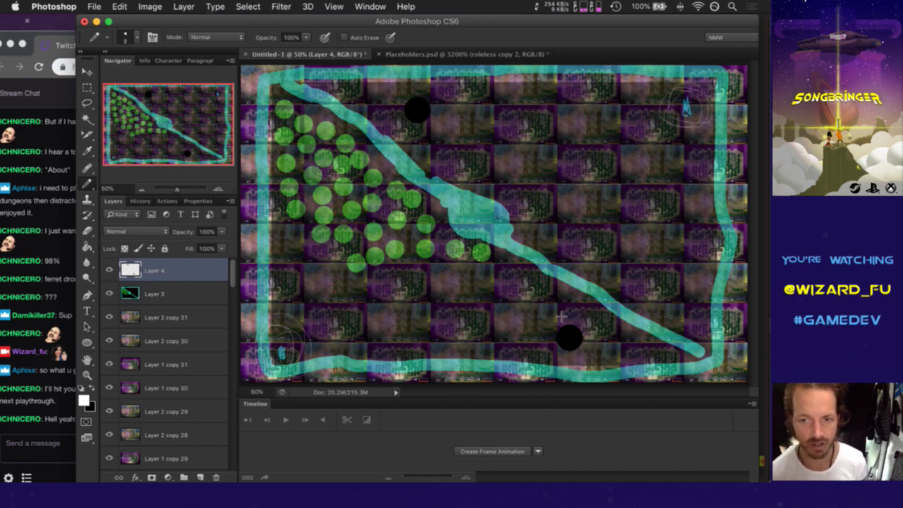
{"action": "mouse_move", "coordinate": [561, 317]}
{"action": "left_mouse_down"}
{"action": "mouse_move", "coordinate": [572, 378]}
{"action": "mouse_move", "coordinate": [563, 312]}
{"action": "left_mouse_up"}
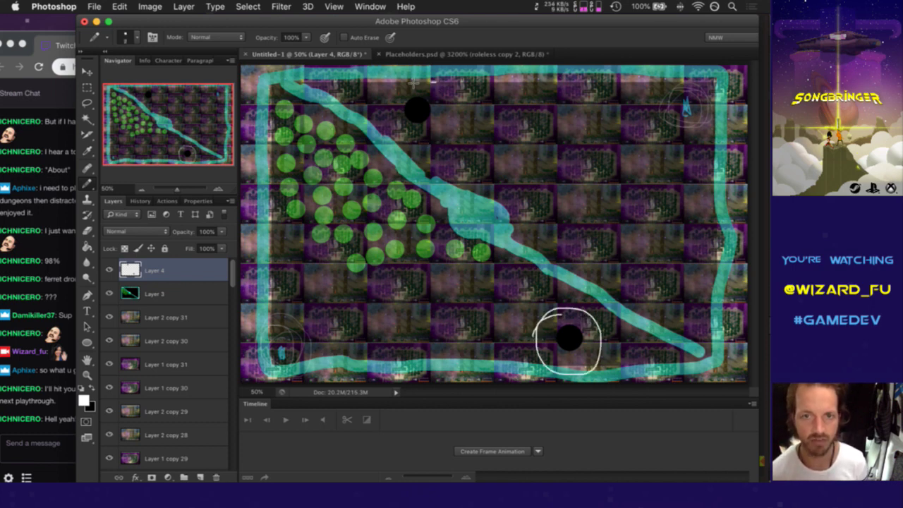
{"action": "left_click_drag", "start_coordinate": [415, 83], "coordinate": [424, 83]}
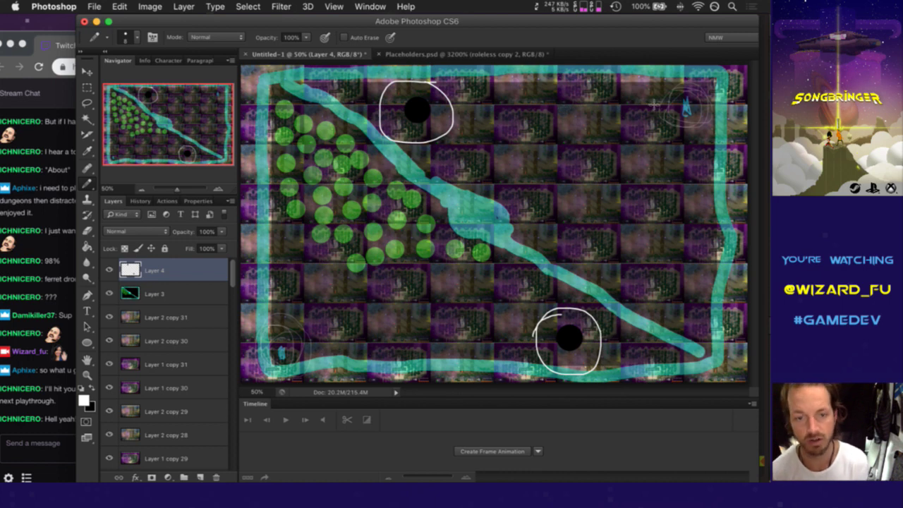
{"action": "left_click", "coordinate": [476, 55]}
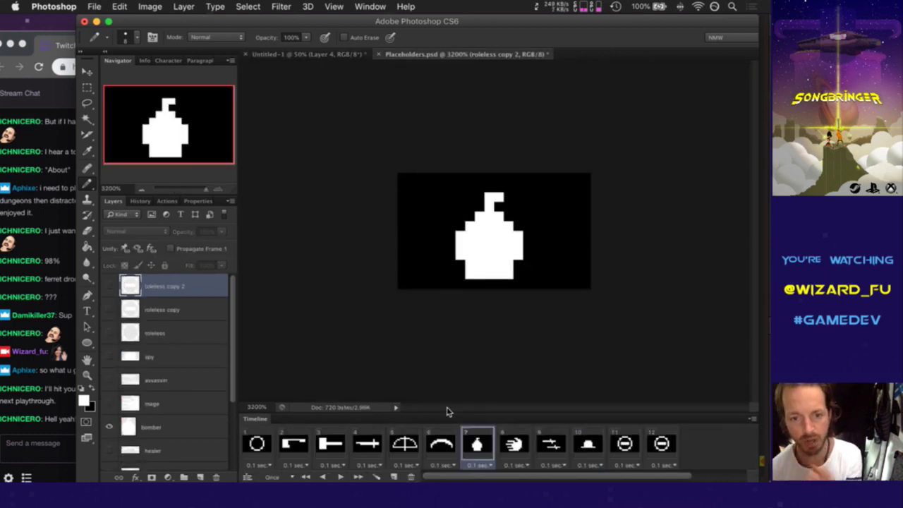
Step: Review the mage, assassin, spy and roleless icons in frames 8, 9, 10 and 1, and reopen the Untitled-1 map
{"action": "left_click", "coordinate": [514, 451]}
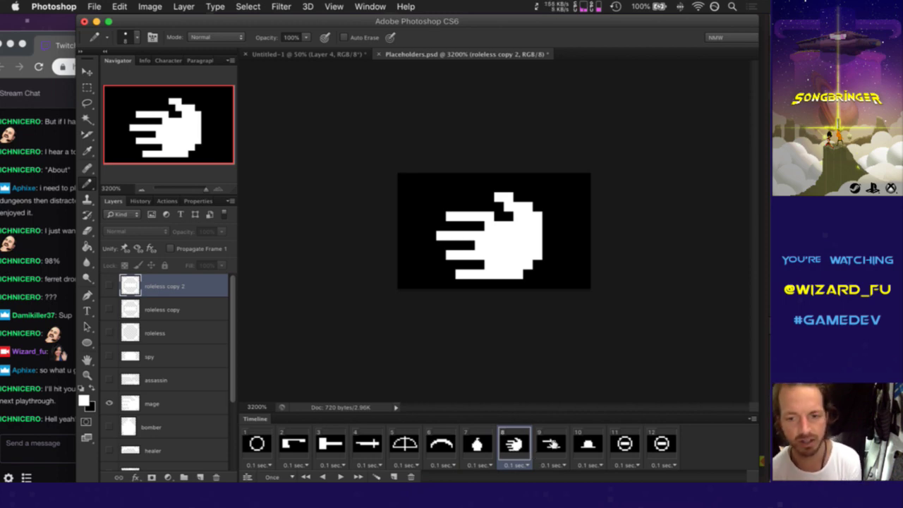
{"action": "left_click", "coordinate": [561, 451]}
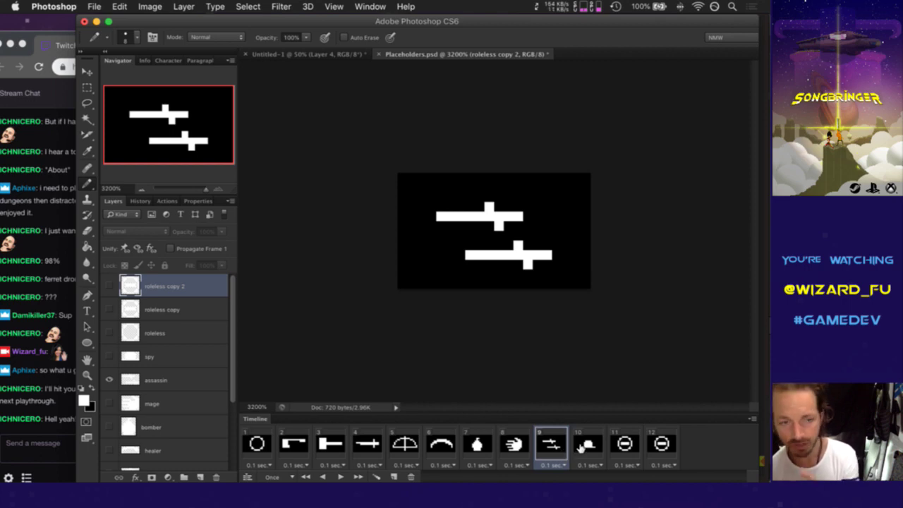
{"action": "left_click", "coordinate": [581, 445]}
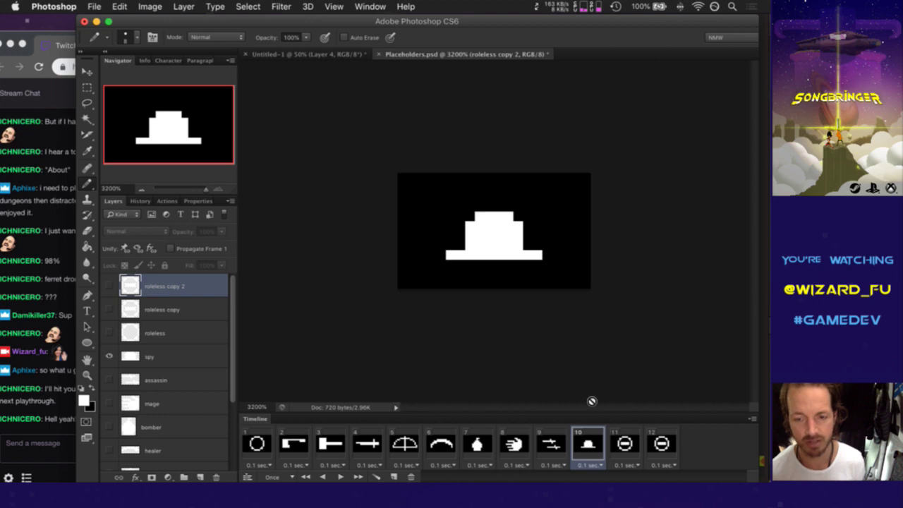
{"action": "left_click", "coordinate": [259, 443]}
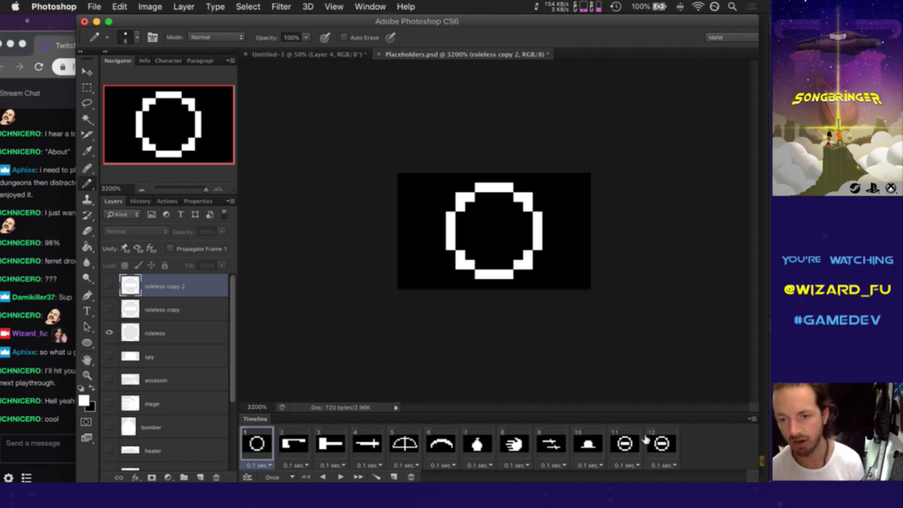
{"action": "left_click", "coordinate": [341, 56]}
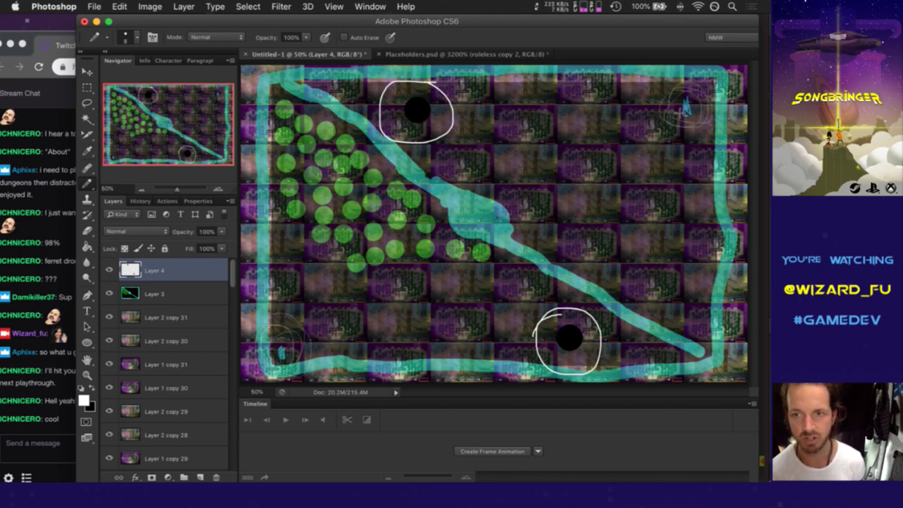
Step: On Layer 4, circle the blue mark near the map's upper-right corner in white and draw a white arrow from it to the green dots
{"action": "left_click_drag", "start_coordinate": [685, 106], "coordinate": [683, 100]}
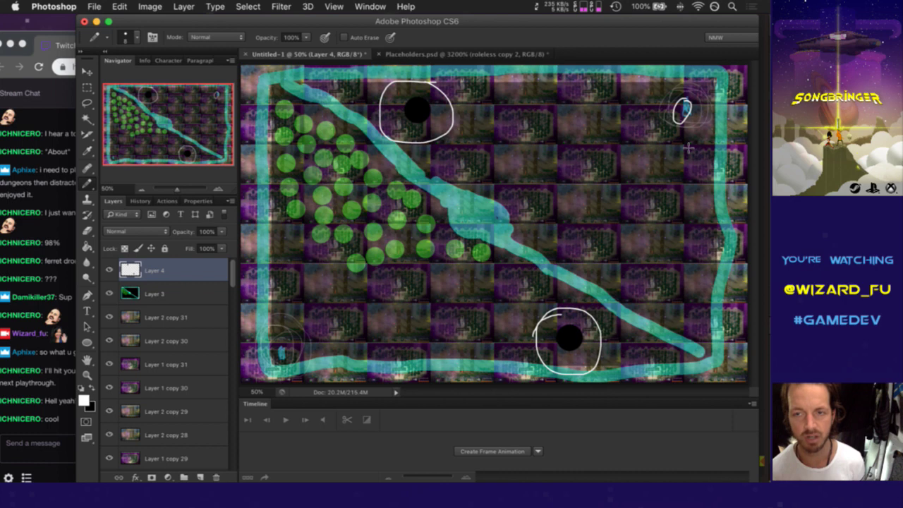
{"action": "left_click", "coordinate": [466, 261], "text": "shift"}
{"action": "mouse_move", "coordinate": [466, 261]}
{"action": "left_mouse_down"}
{"action": "mouse_move", "coordinate": [492, 230]}
{"action": "mouse_move", "coordinate": [551, 259]}
{"action": "left_mouse_up"}
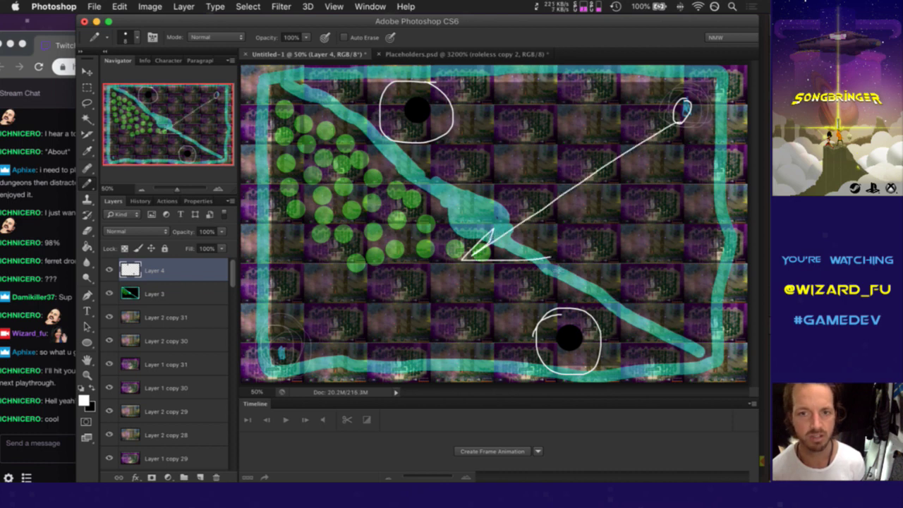
Step: Check Placeholders.psd and the Untitled-1 map, read the new Twitch chat messages in Chrome, and return to Placeholders.psd in Photoshop
{"action": "left_click", "coordinate": [445, 53]}
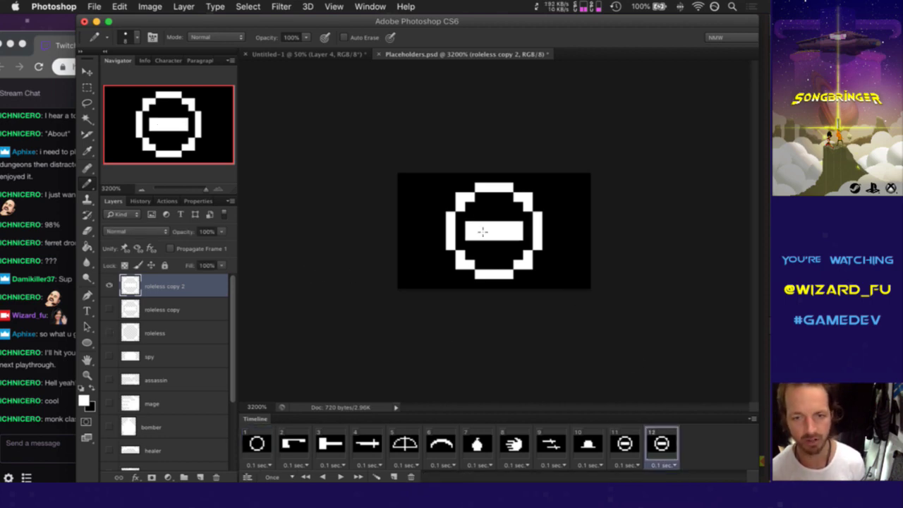
{"action": "key", "text": "super+z"}
{"action": "key", "text": "super+z"}
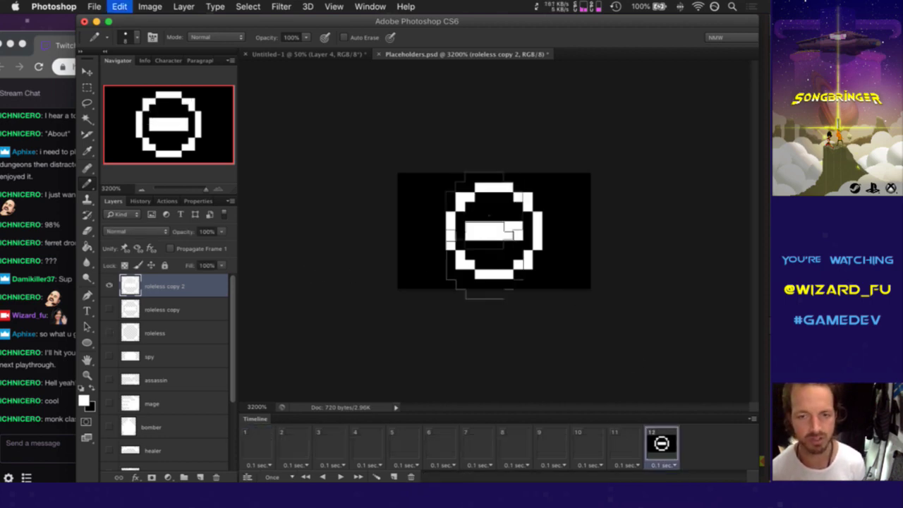
{"action": "left_click", "coordinate": [302, 54]}
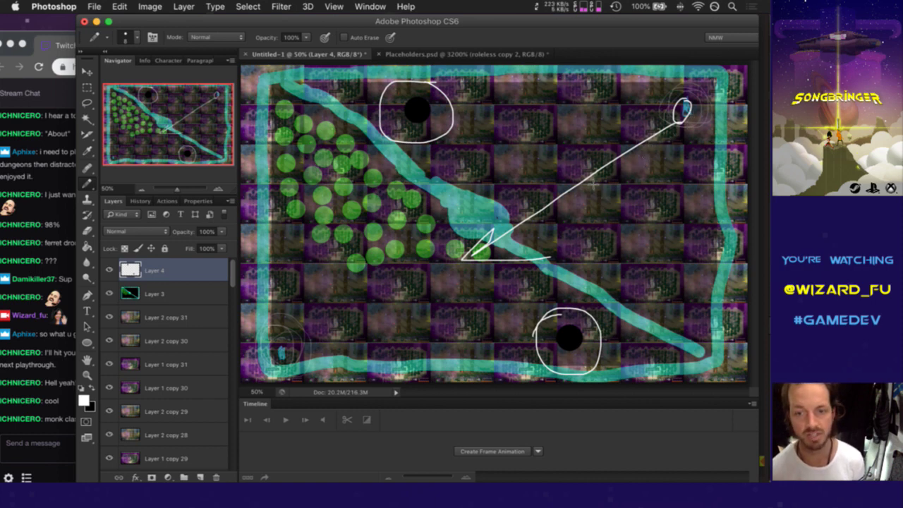
{"action": "left_click", "coordinate": [62, 426]}
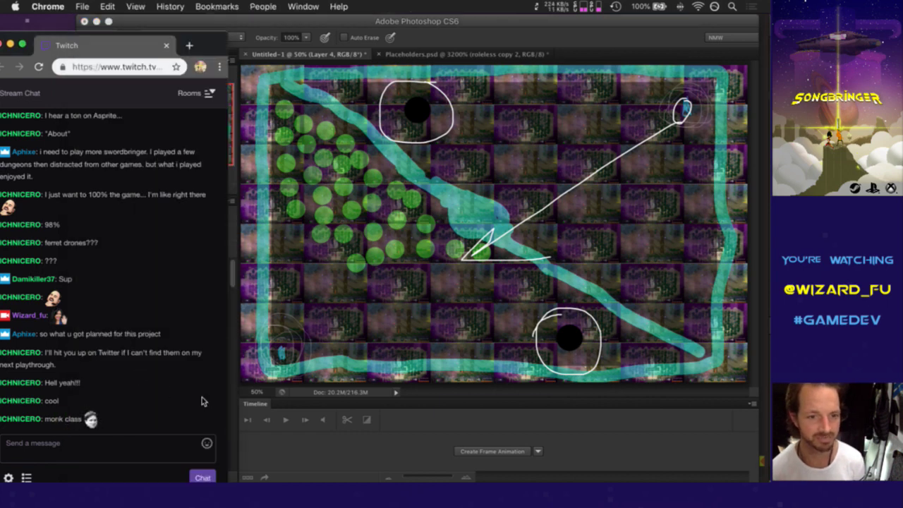
{"action": "left_click", "coordinate": [630, 27]}
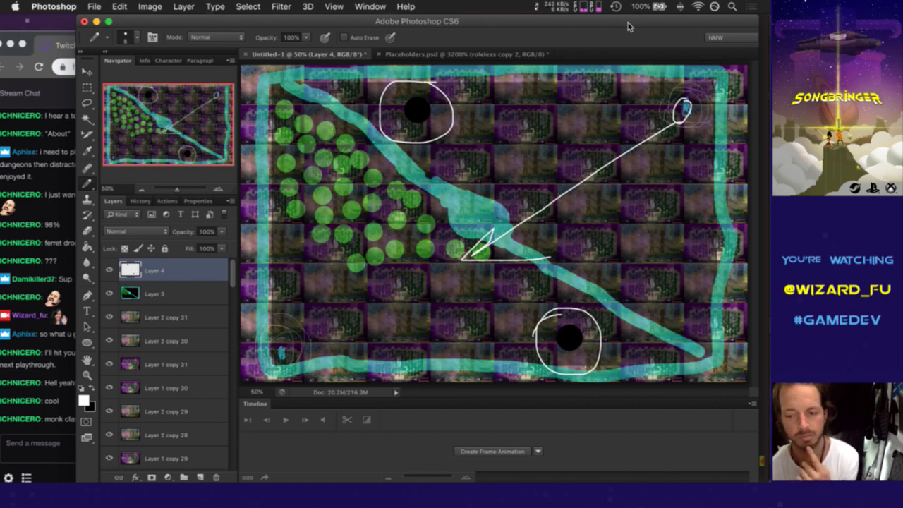
{"action": "left_click", "coordinate": [520, 53]}
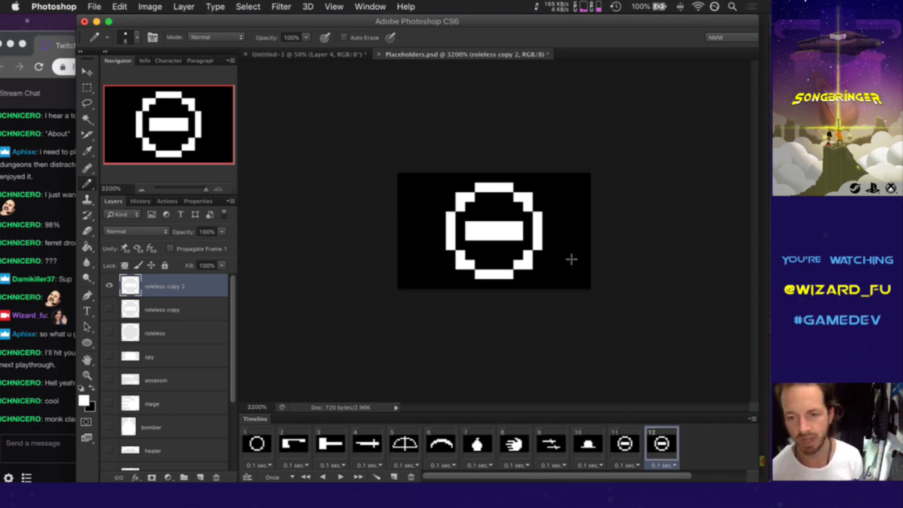
Step: Paint a 1 px white vertical bar through the minus on the roleless copy 2 layer in frame 12 to form a plus
{"action": "mouse_move", "coordinate": [472, 229]}
{"action": "left_mouse_down"}
{"action": "mouse_move", "coordinate": [508, 232]}
{"action": "mouse_move", "coordinate": [489, 204]}
{"action": "mouse_move", "coordinate": [498, 212]}
{"action": "mouse_move", "coordinate": [486, 251]}
{"action": "mouse_move", "coordinate": [498, 258]}
{"action": "left_mouse_up"}
{"action": "key", "text": "ctrl+z"}
{"action": "left_click", "coordinate": [627, 449]}
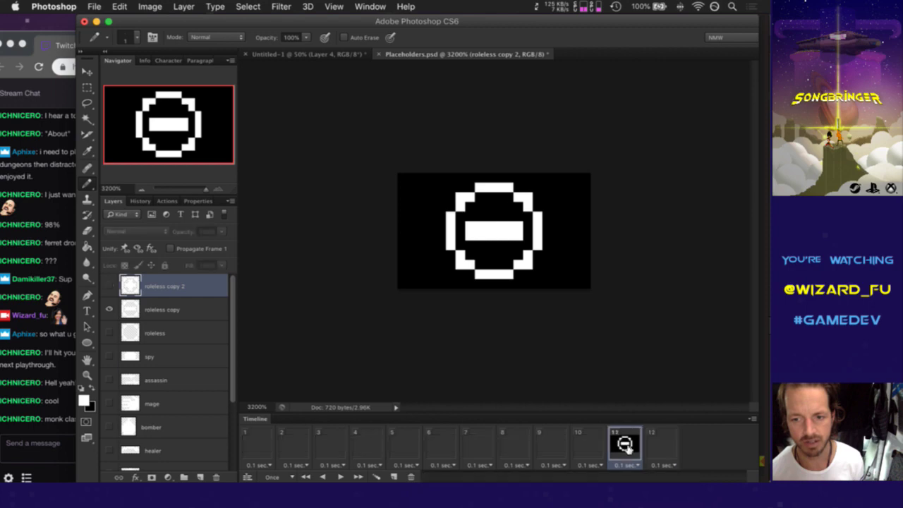
{"action": "left_click", "coordinate": [670, 452]}
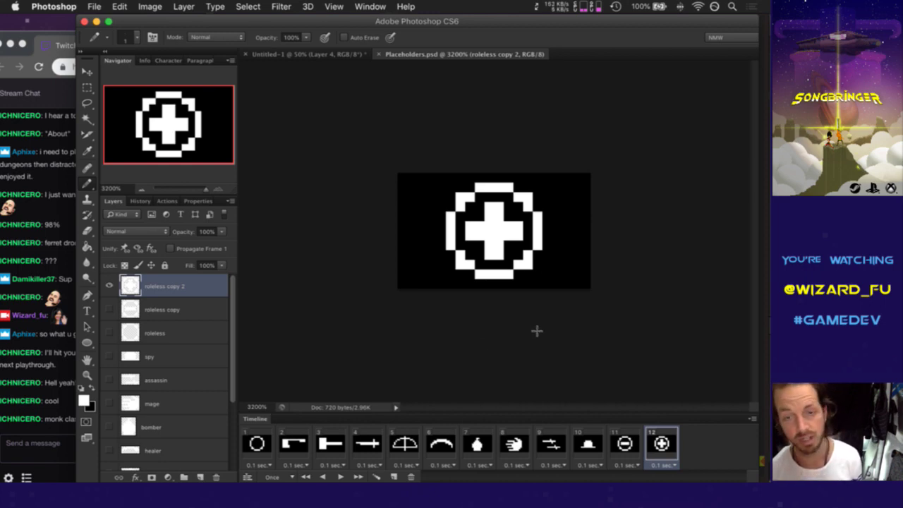
Step: Compare the minus icon in frame 11 with the plus icon in frame 12, and duplicate frame 12 as frame 13
{"action": "left_click", "coordinate": [630, 445]}
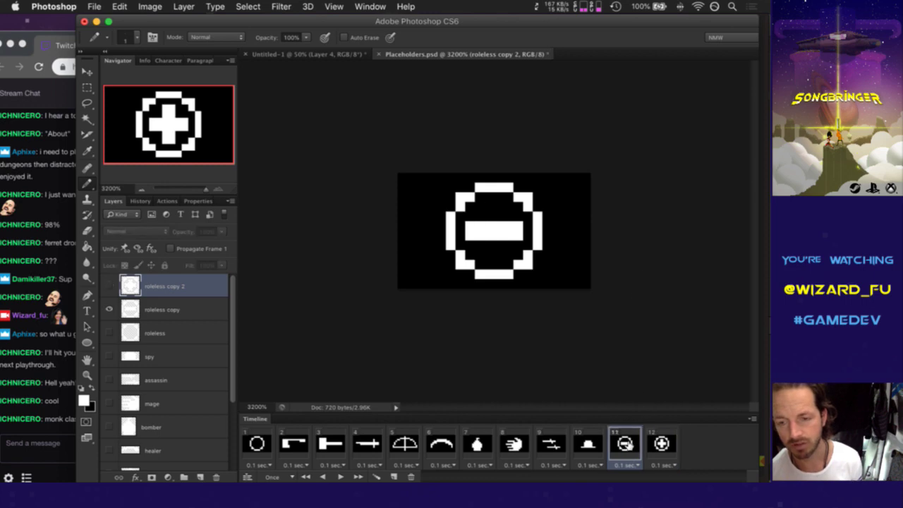
{"action": "left_click", "coordinate": [662, 451]}
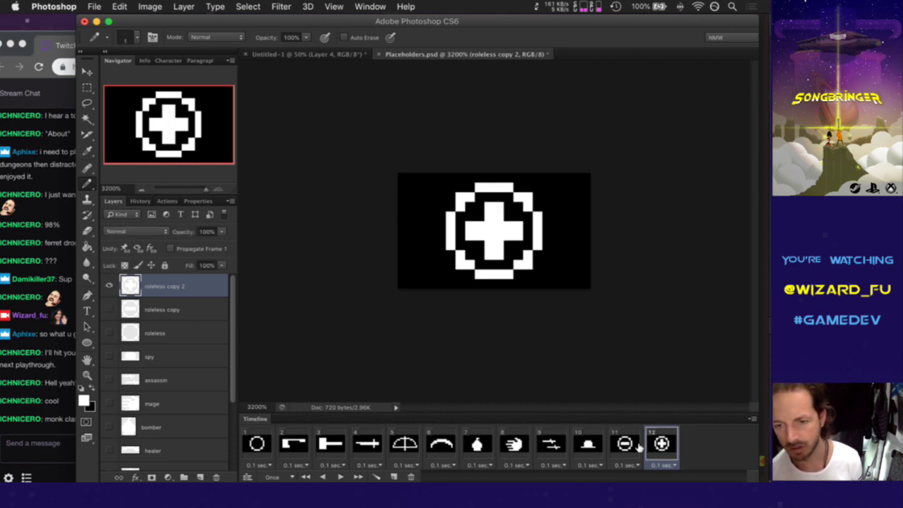
{"action": "left_click", "coordinate": [394, 477]}
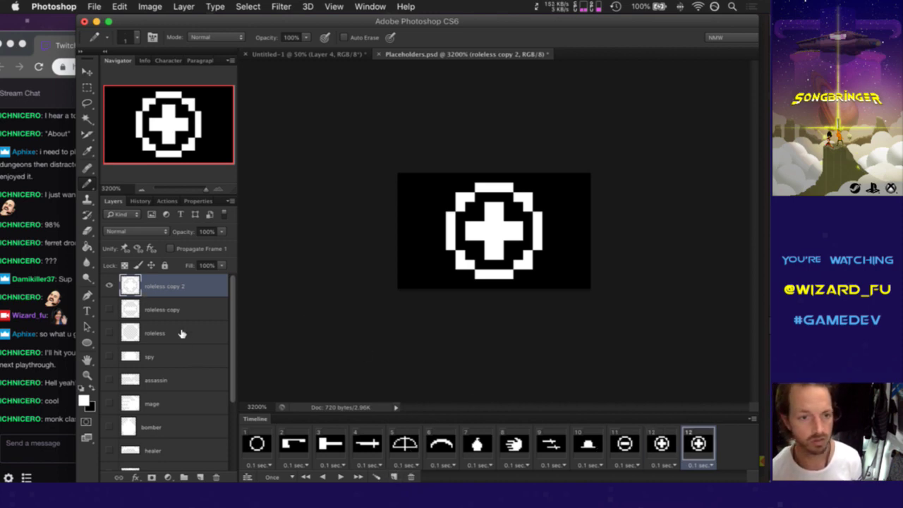
{"action": "left_click", "coordinate": [663, 443]}
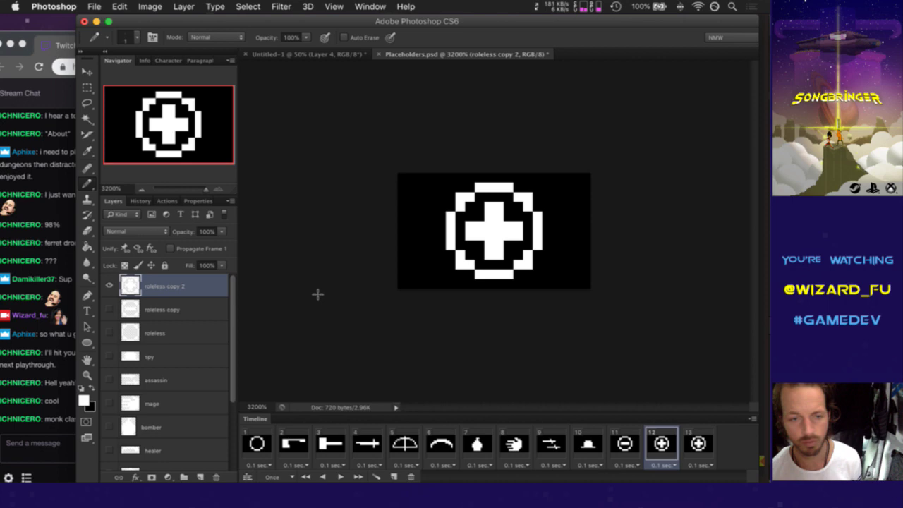
Step: Rename the layer roleless copy 2 as loderagger and the layer roleless copy as archragger
{"action": "double_click", "coordinate": [162, 287]}
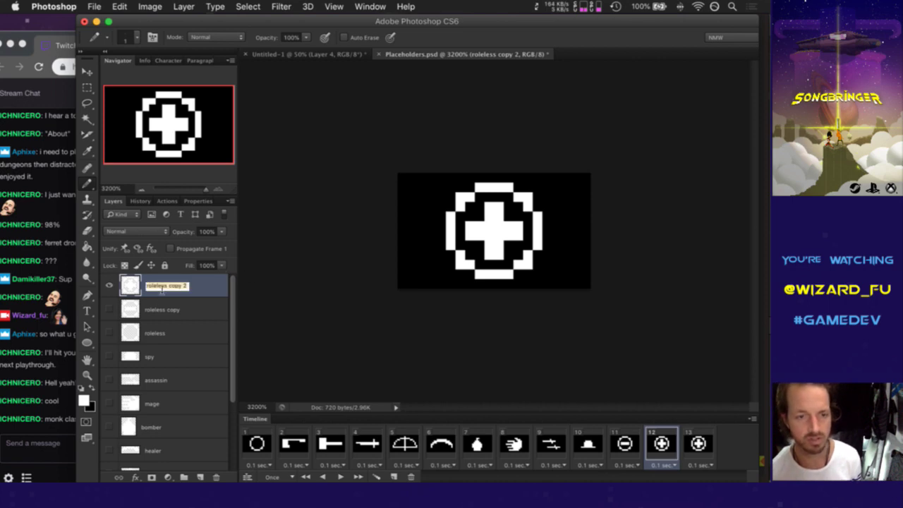
{"action": "type", "text": "rolelessmage"}
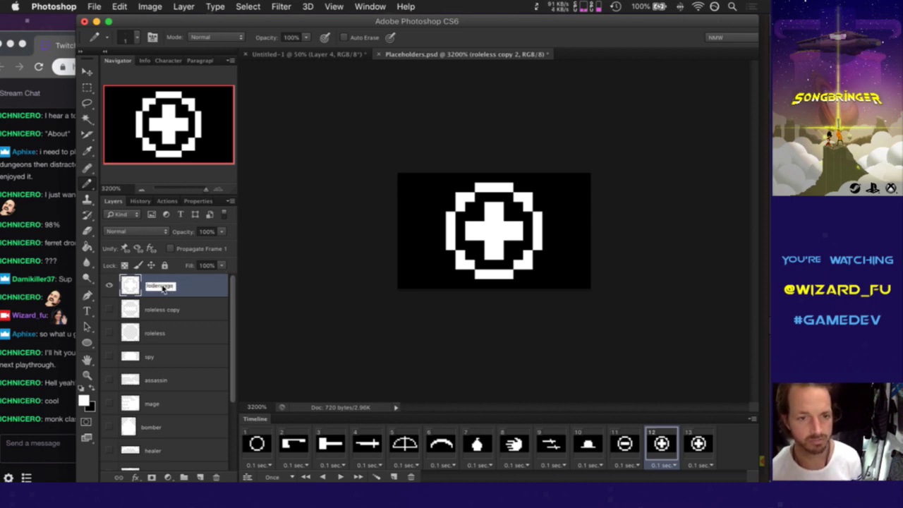
{"action": "key", "text": "Return"}
{"action": "double_click", "coordinate": [151, 309]}
{"action": "type", "text": "ro"}
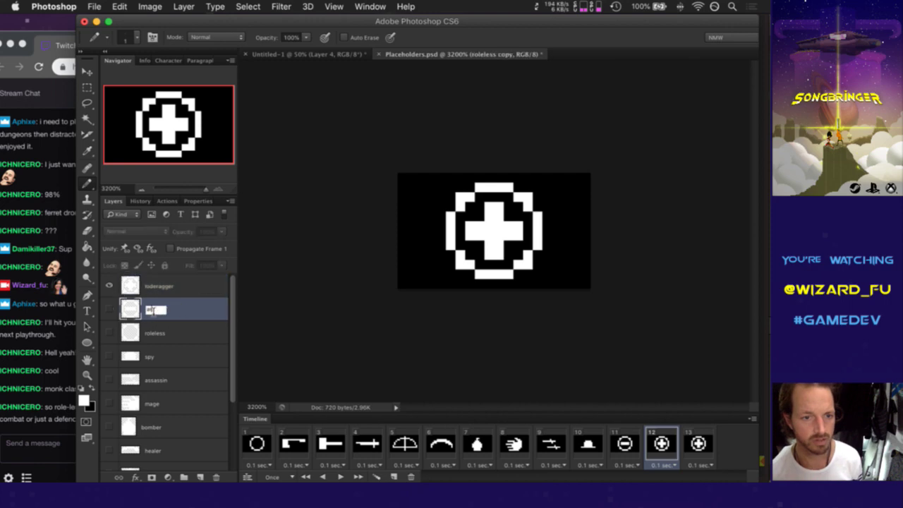
{"action": "type", "text": "chragger"}
{"action": "key", "text": "Return"}
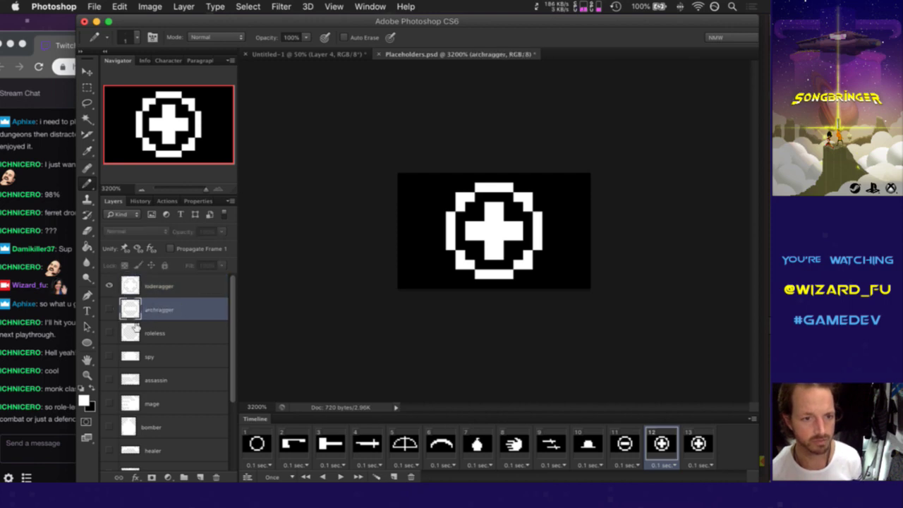
Step: Read the new Twitch chat questions in Chrome about the roleless class, project duration and custom engine, and return to Placeholders.psd in Photoshop
{"action": "left_click", "coordinate": [57, 426]}
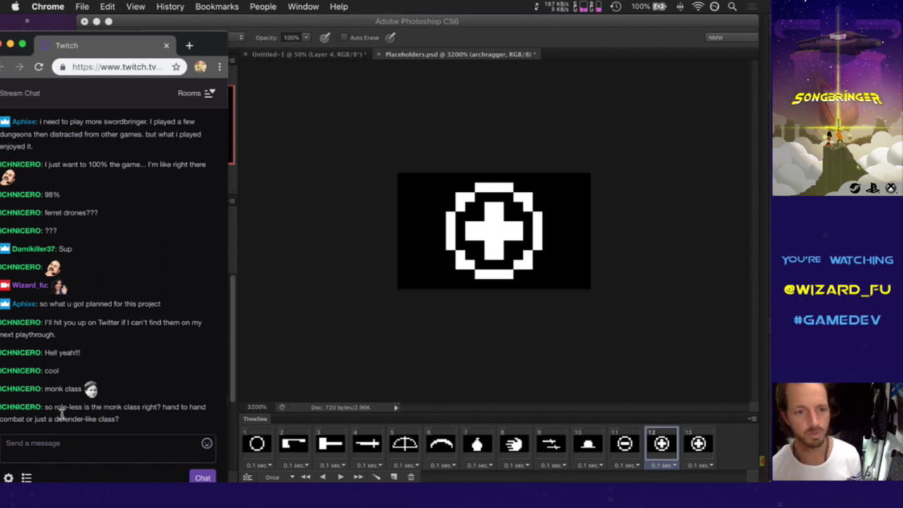
{"action": "left_click_drag", "start_coordinate": [61, 413], "coordinate": [120, 413]}
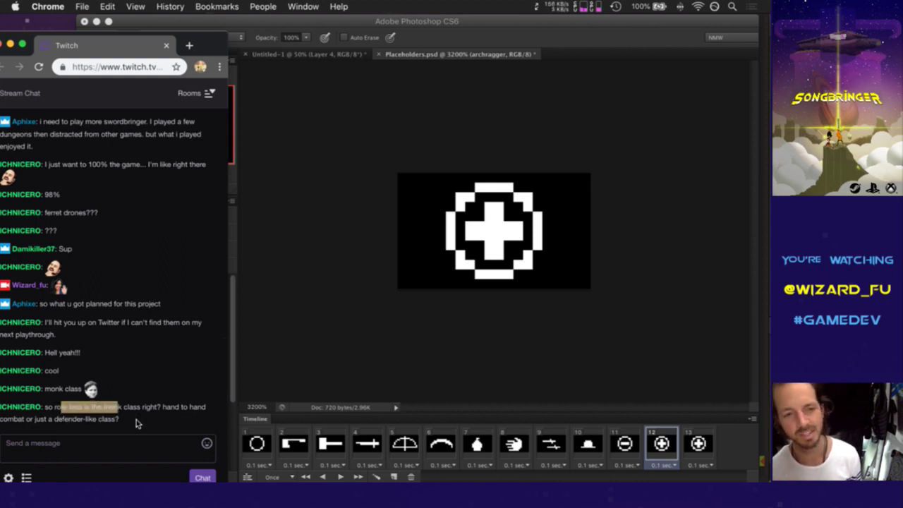
{"action": "left_click", "coordinate": [137, 423]}
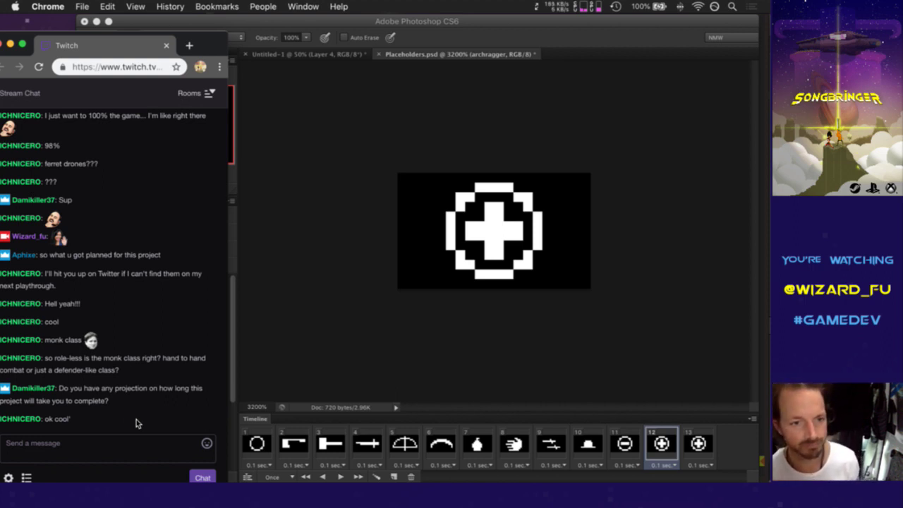
{"action": "left_click_drag", "start_coordinate": [83, 389], "coordinate": [103, 405]}
{"action": "left_click", "coordinate": [118, 410]}
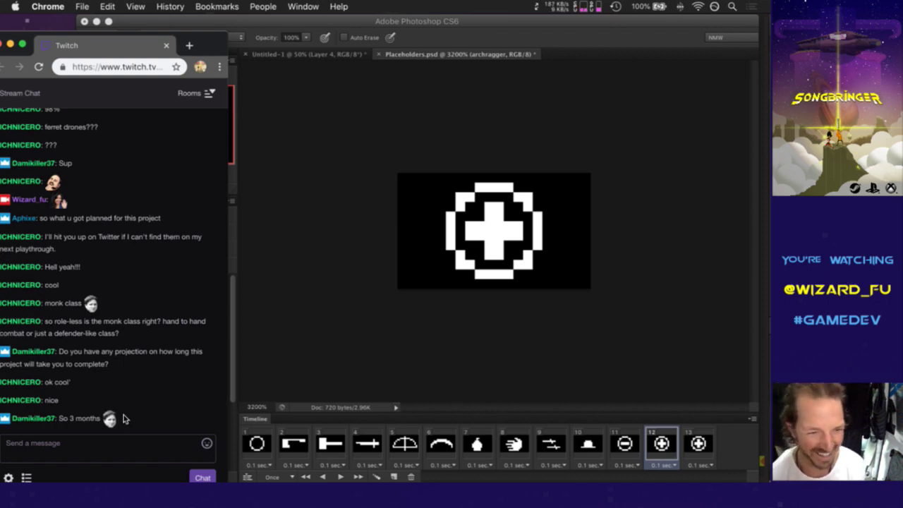
{"action": "left_click", "coordinate": [568, 314]}
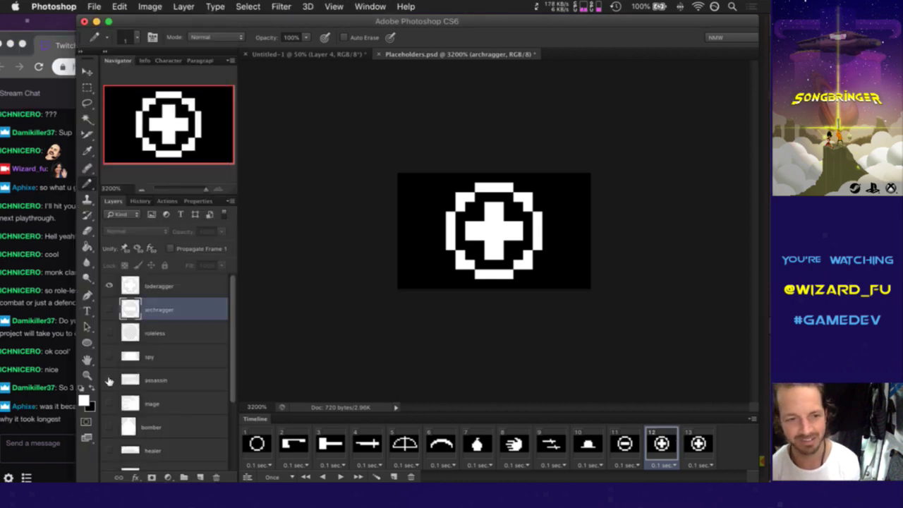
{"action": "left_click", "coordinate": [56, 434]}
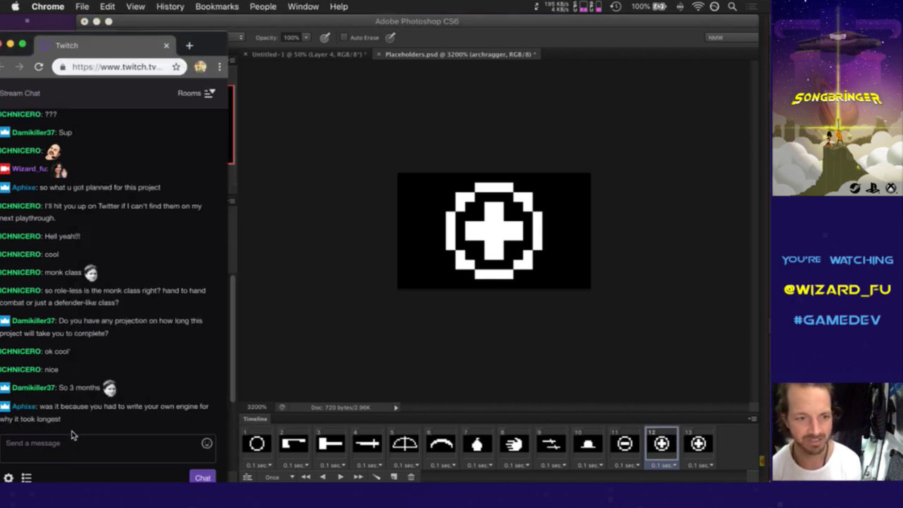
{"action": "left_click_drag", "start_coordinate": [52, 427], "coordinate": [26, 424]}
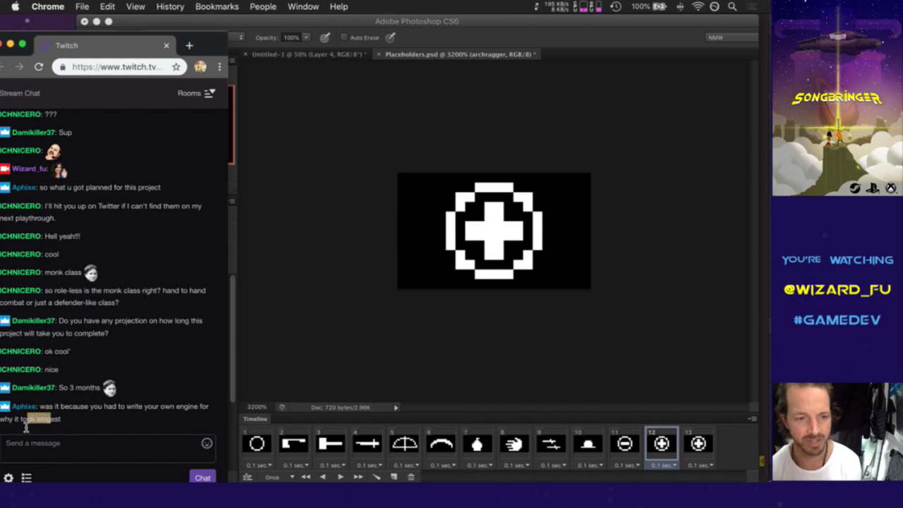
{"action": "left_click", "coordinate": [76, 425]}
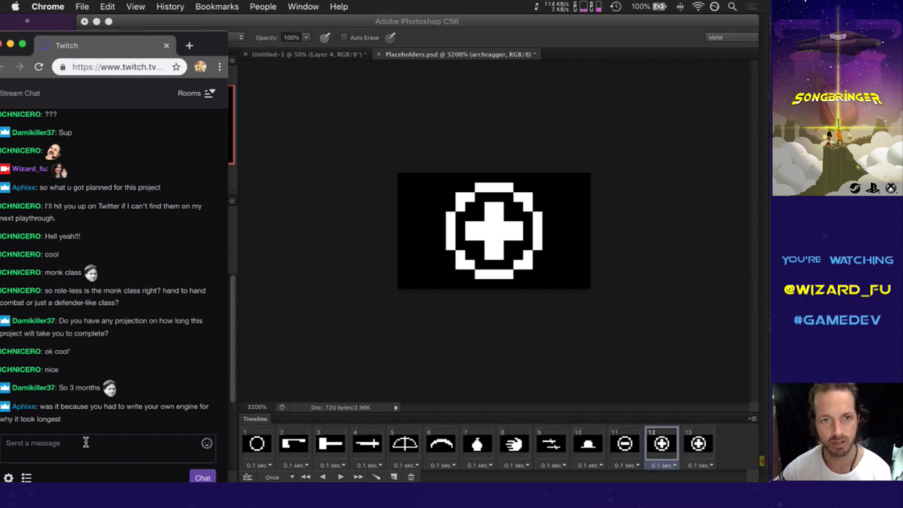
{"action": "left_click", "coordinate": [617, 46]}
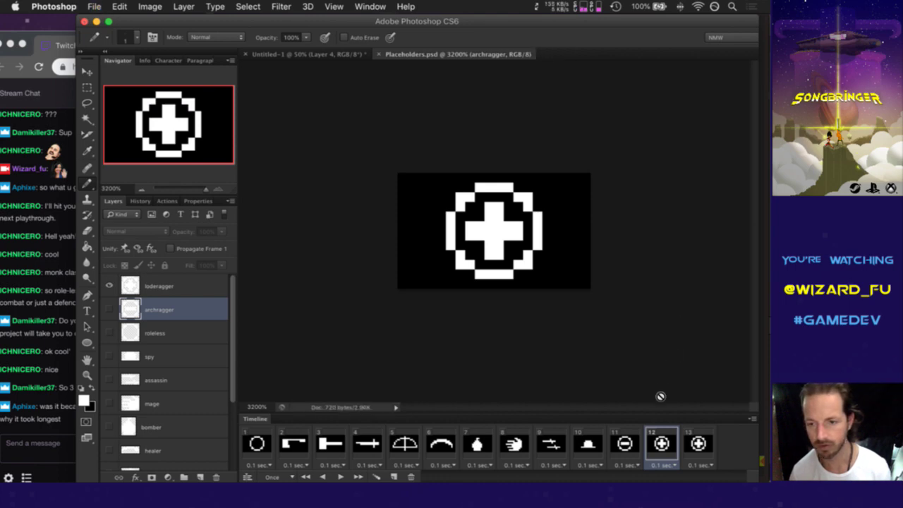
Step: Hide the loderagger layer in frame 13 and add a new layer named ghost
{"action": "left_click", "coordinate": [688, 437]}
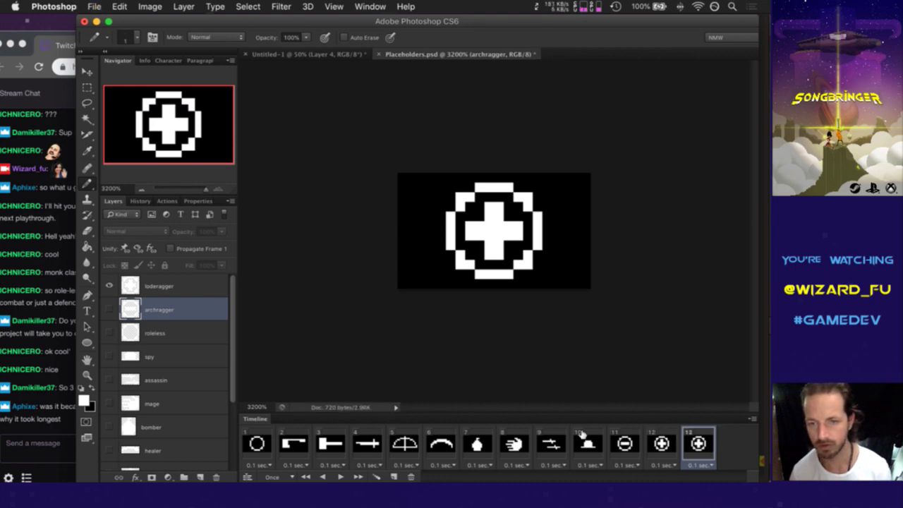
{"action": "left_click", "coordinate": [165, 291]}
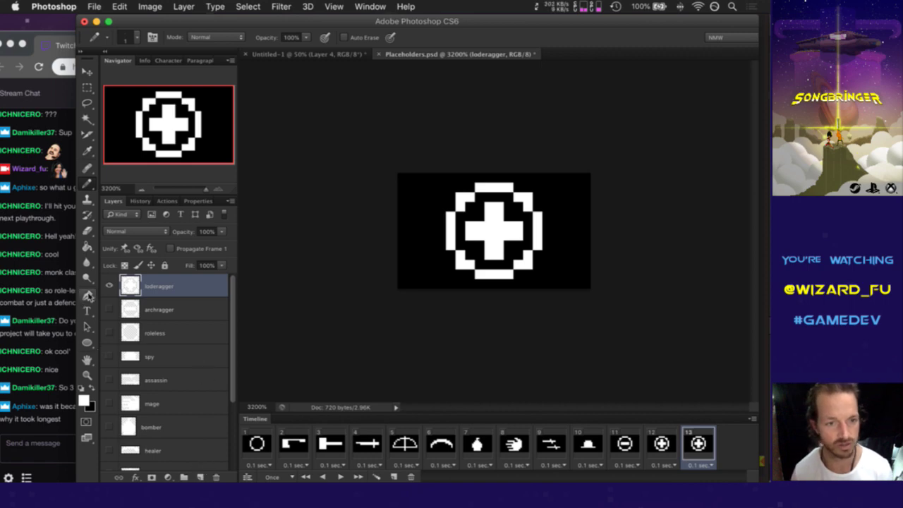
{"action": "left_click", "coordinate": [109, 285]}
{"action": "left_click", "coordinate": [199, 478]}
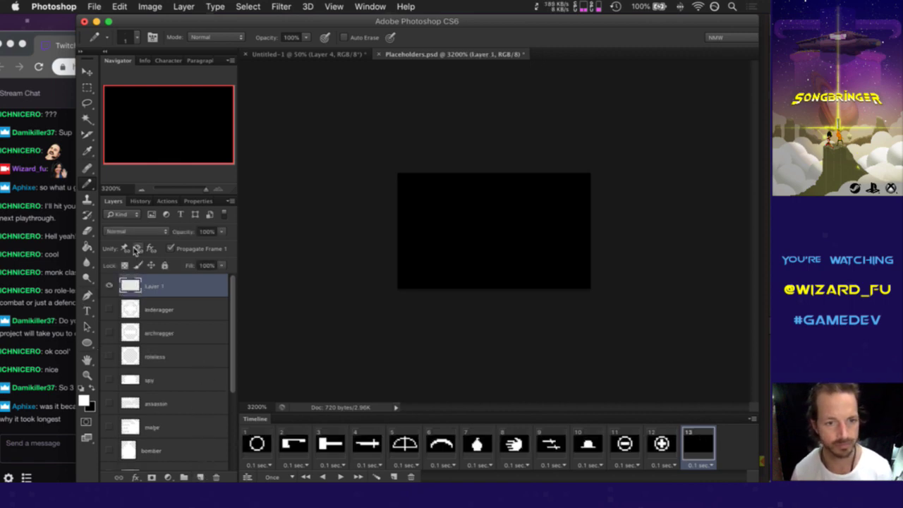
{"action": "double_click", "coordinate": [156, 288]}
{"action": "type", "text": "ghost"}
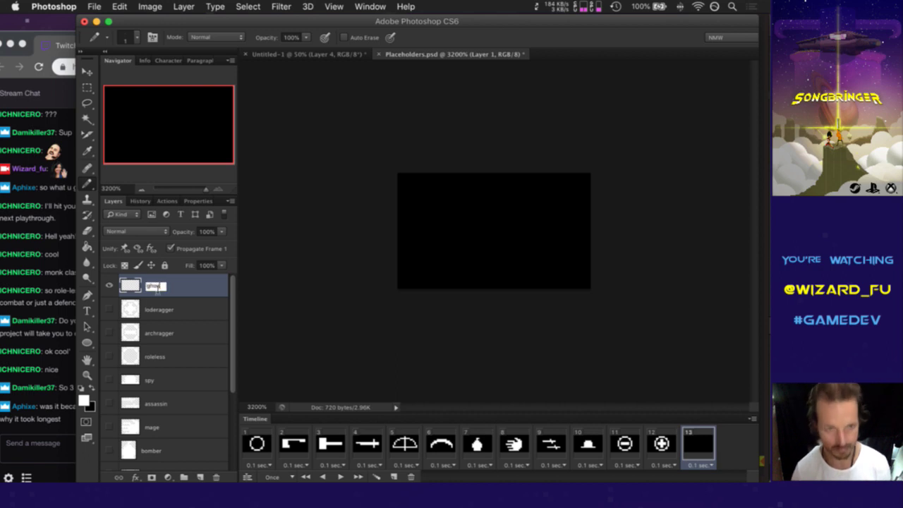
{"action": "key", "text": "Return"}
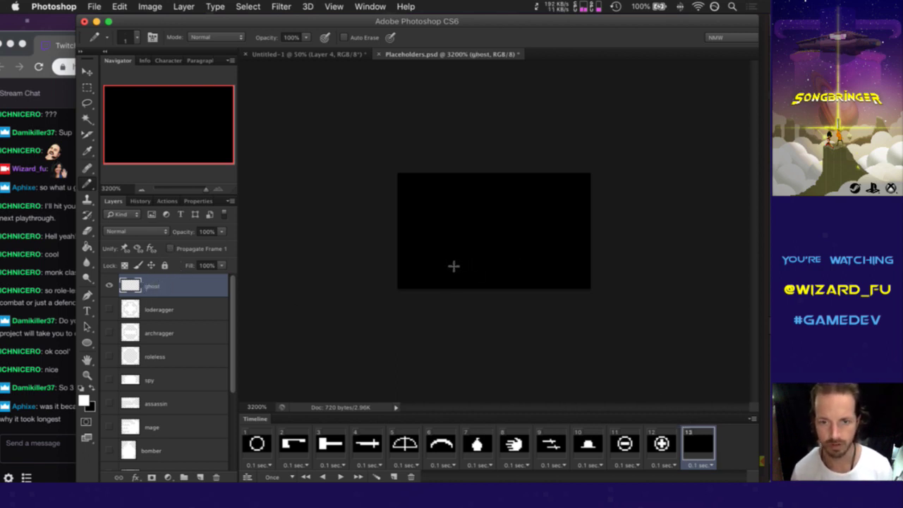
Step: Draw a solid white ghost with a black eye and a notched base on the ghost layer, and read the new Twitch chat message in Chrome
{"action": "mouse_move", "coordinate": [454, 264]}
{"action": "left_mouse_down"}
{"action": "mouse_move", "coordinate": [454, 238]}
{"action": "mouse_move", "coordinate": [467, 216]}
{"action": "mouse_move", "coordinate": [481, 199]}
{"action": "mouse_move", "coordinate": [510, 193]}
{"action": "mouse_move", "coordinate": [534, 202]}
{"action": "mouse_move", "coordinate": [544, 272]}
{"action": "mouse_move", "coordinate": [465, 275]}
{"action": "mouse_move", "coordinate": [467, 227]}
{"action": "mouse_move", "coordinate": [461, 261]}
{"action": "mouse_move", "coordinate": [477, 267]}
{"action": "mouse_move", "coordinate": [452, 270]}
{"action": "mouse_move", "coordinate": [536, 262]}
{"action": "mouse_move", "coordinate": [505, 257]}
{"action": "mouse_move", "coordinate": [537, 247]}
{"action": "mouse_move", "coordinate": [481, 239]}
{"action": "mouse_move", "coordinate": [518, 228]}
{"action": "mouse_move", "coordinate": [474, 265]}
{"action": "mouse_move", "coordinate": [481, 225]}
{"action": "mouse_move", "coordinate": [489, 211]}
{"action": "mouse_move", "coordinate": [498, 218]}
{"action": "mouse_move", "coordinate": [503, 195]}
{"action": "mouse_move", "coordinate": [506, 218]}
{"action": "mouse_move", "coordinate": [517, 208]}
{"action": "mouse_move", "coordinate": [517, 241]}
{"action": "mouse_move", "coordinate": [533, 224]}
{"action": "left_mouse_up"}
{"action": "left_click", "coordinate": [51, 424]}
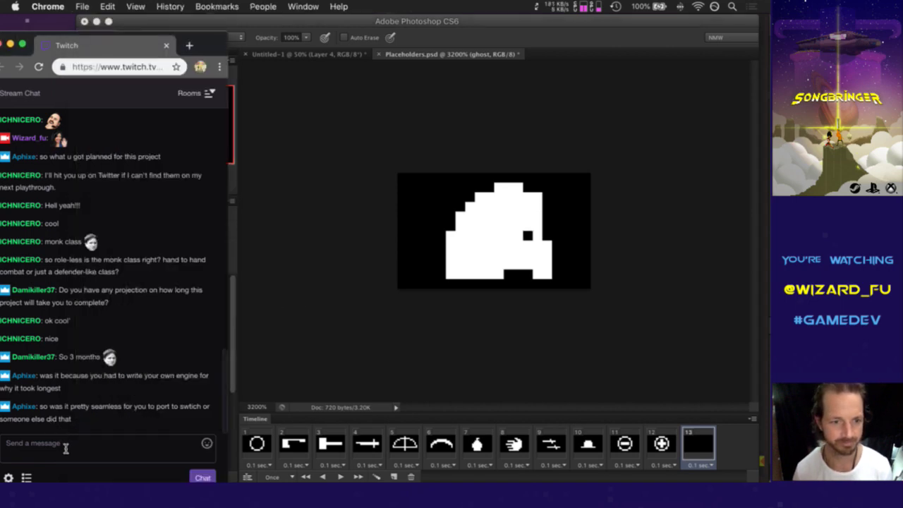
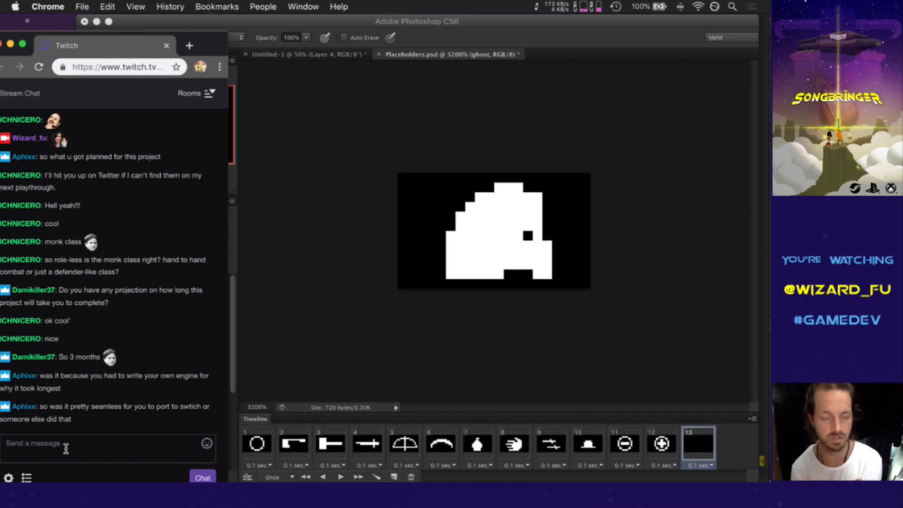
{"action": "left_click", "coordinate": [544, 67]}
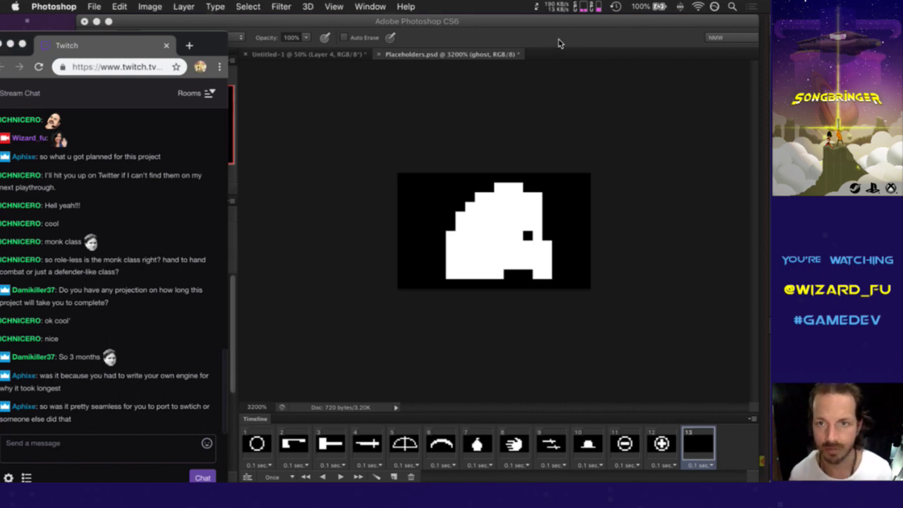
Step: Erase a second eye, a small notch near the base's left corner and the upper-right shoulder pixel from the ghost
{"action": "key", "text": "e"}
{"action": "left_click", "coordinate": [499, 235]}
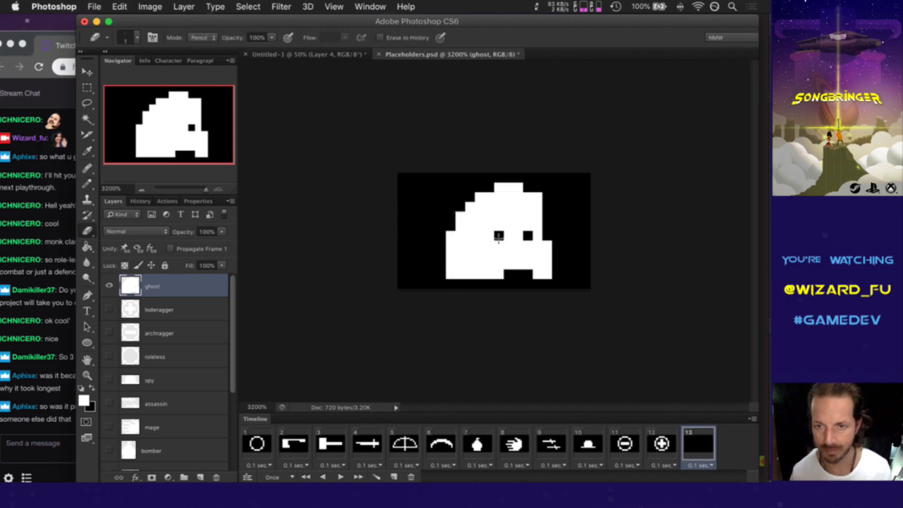
{"action": "left_click", "coordinate": [459, 274]}
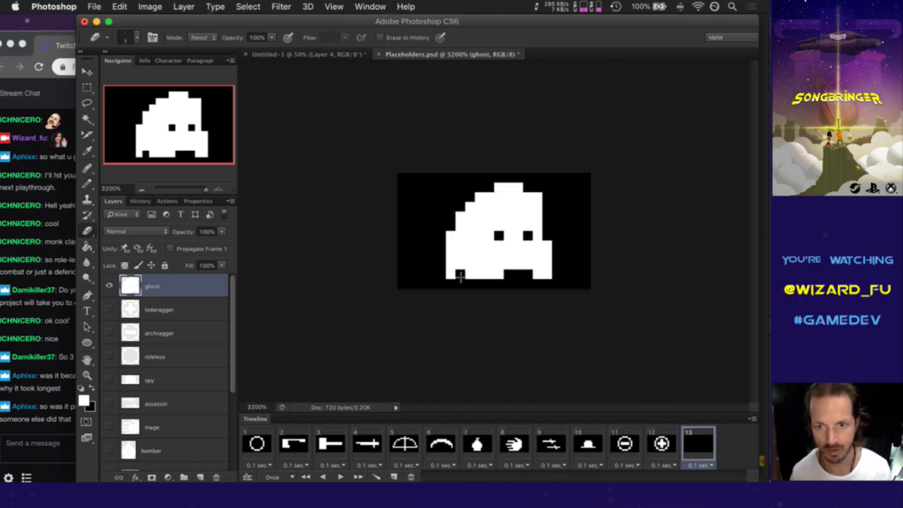
{"action": "left_click", "coordinate": [538, 197]}
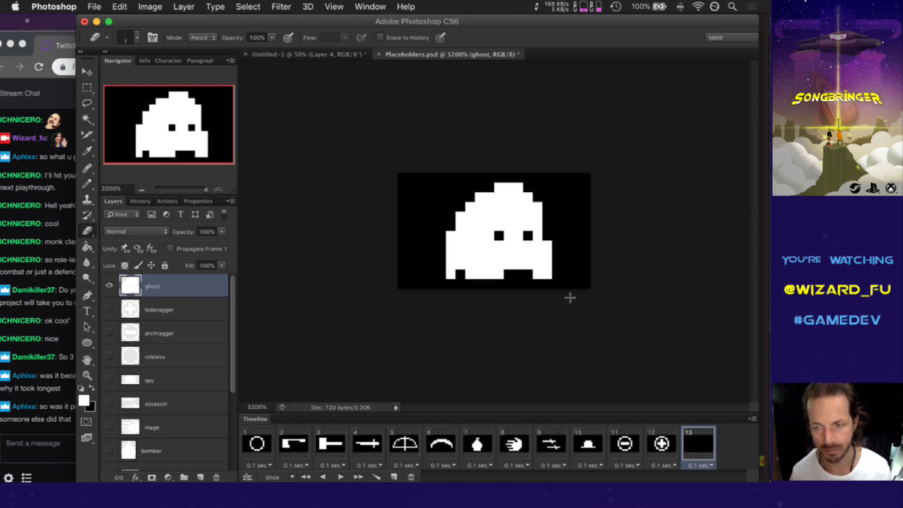
Step: Save Placeholders.psd, compare frames 12 and 13, and duplicate the ghost frame as frame 14
{"action": "key", "text": "super+s"}
{"action": "left_click", "coordinate": [660, 441]}
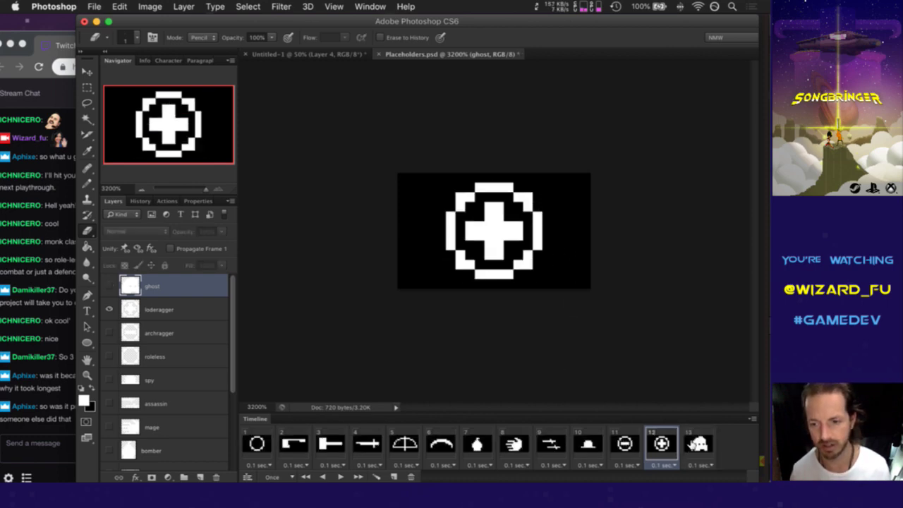
{"action": "left_click", "coordinate": [692, 446]}
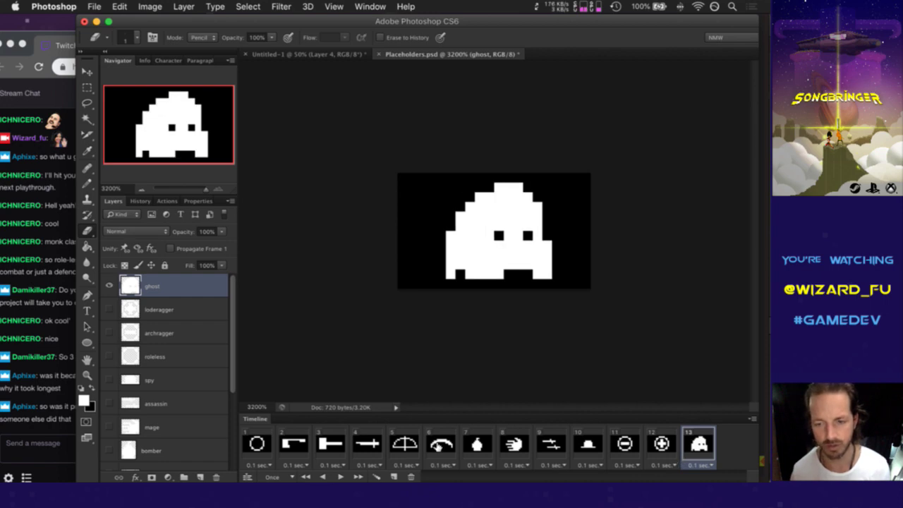
{"action": "left_click", "coordinate": [393, 476]}
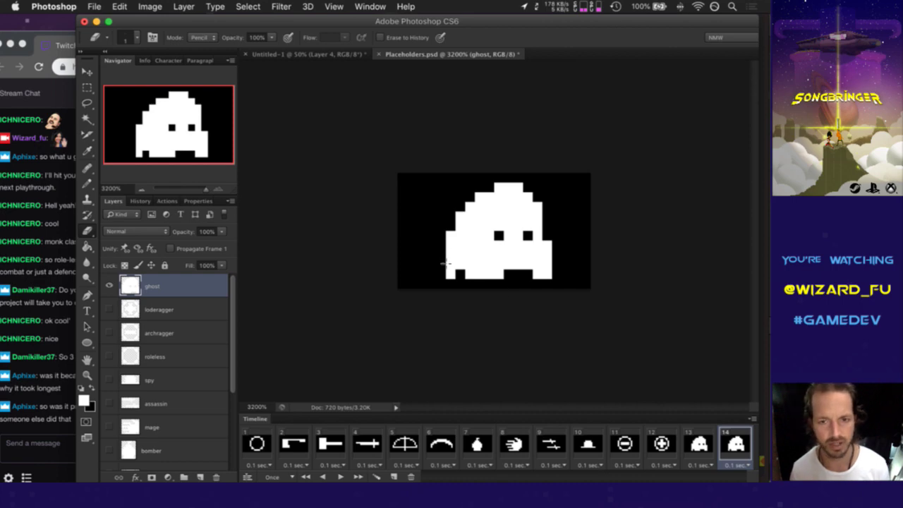
{"action": "mouse_move", "coordinate": [444, 273]}
{"action": "left_mouse_down"}
{"action": "mouse_move", "coordinate": [540, 267]}
{"action": "mouse_move", "coordinate": [492, 268]}
{"action": "mouse_move", "coordinate": [470, 258]}
{"action": "left_mouse_up"}
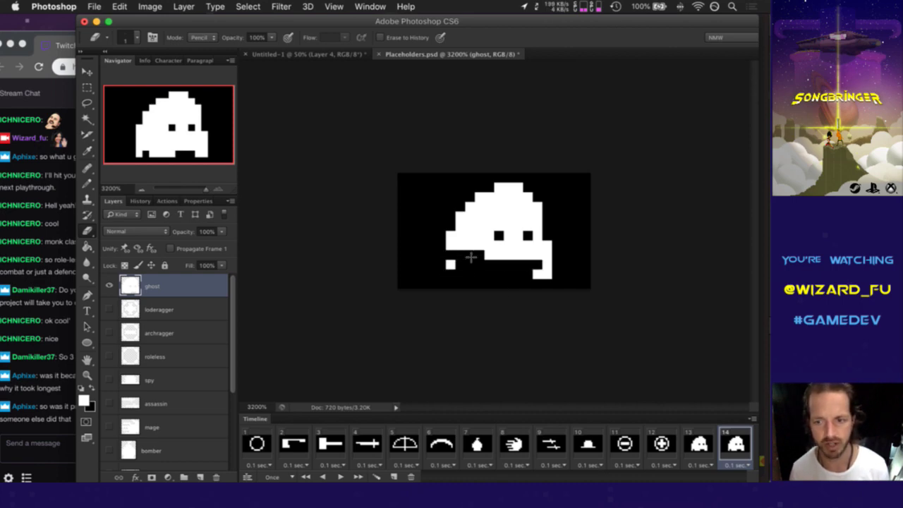
{"action": "key", "text": "super+alt+z"}
{"action": "key", "text": "super+alt+z"}
{"action": "key", "text": "super+alt+z"}
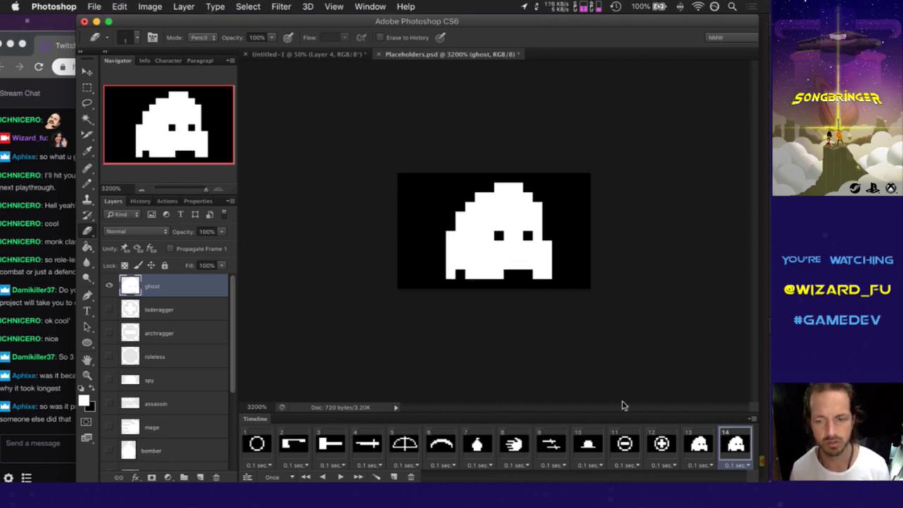
Step: Hide the ghost layer in frame 14 and add a new layer named trew
{"action": "left_click", "coordinate": [110, 285]}
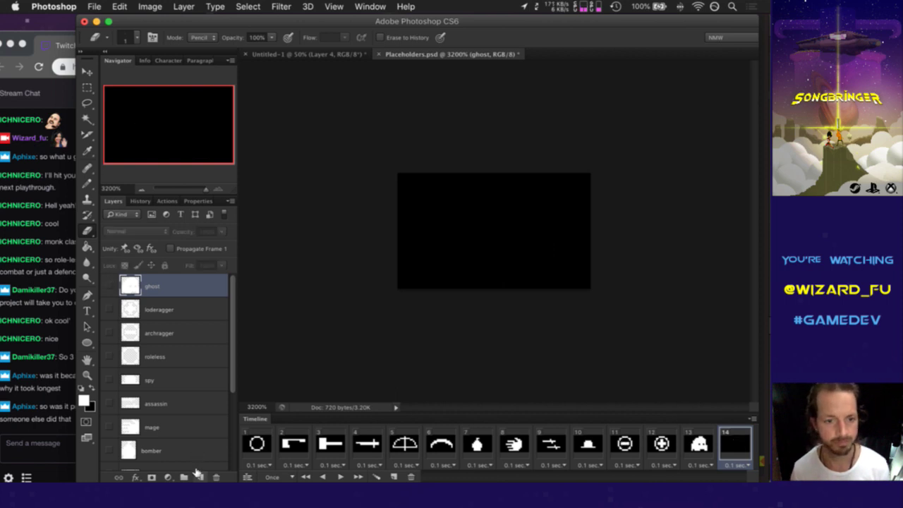
{"action": "left_click", "coordinate": [200, 478]}
{"action": "double_click", "coordinate": [147, 283]}
{"action": "type", "text": "tyrant"}
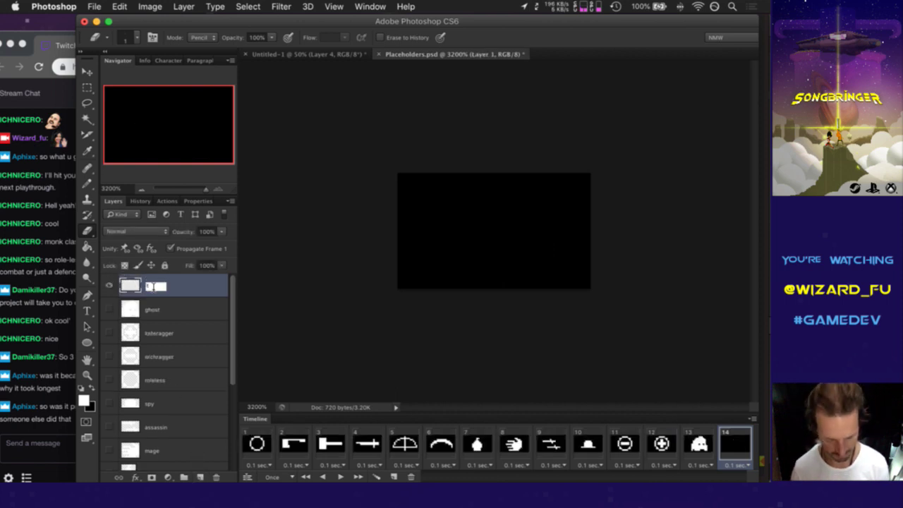
{"action": "key", "text": "Return"}
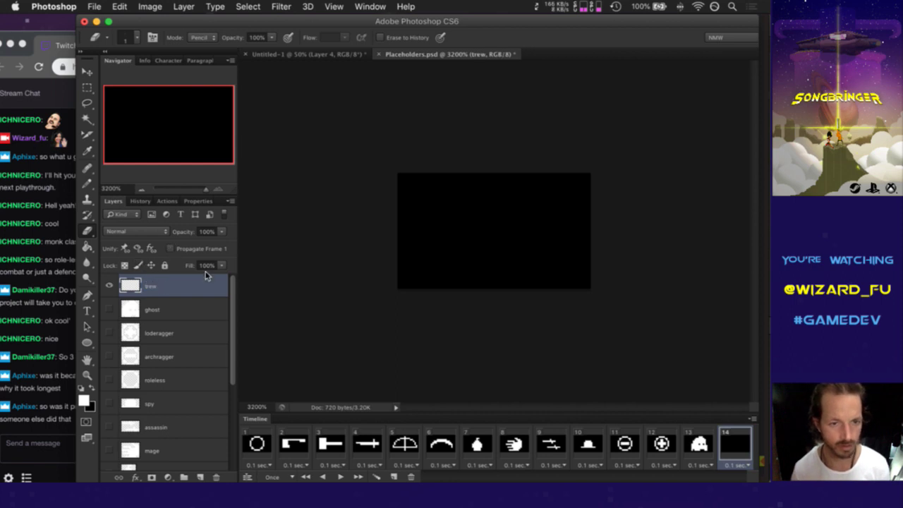
Step: Draw a solid white tree with tiered branches, a pointed tip and a short trunk on the trew layer
{"action": "key", "text": "b"}
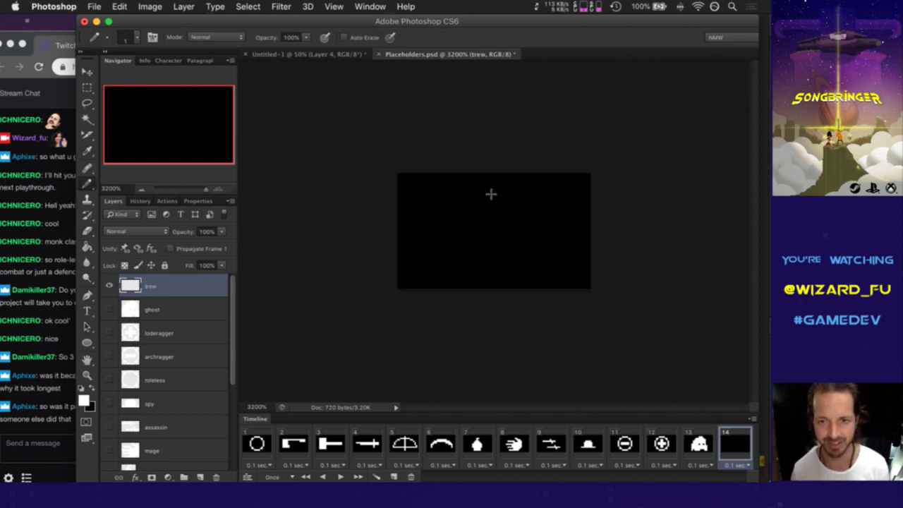
{"action": "mouse_move", "coordinate": [490, 186]}
{"action": "left_mouse_down"}
{"action": "mouse_move", "coordinate": [470, 215]}
{"action": "mouse_move", "coordinate": [492, 203]}
{"action": "mouse_move", "coordinate": [511, 215]}
{"action": "mouse_move", "coordinate": [482, 216]}
{"action": "mouse_move", "coordinate": [475, 235]}
{"action": "mouse_move", "coordinate": [463, 235]}
{"action": "mouse_move", "coordinate": [486, 230]}
{"action": "mouse_move", "coordinate": [493, 217]}
{"action": "mouse_move", "coordinate": [496, 232]}
{"action": "mouse_move", "coordinate": [511, 235]}
{"action": "mouse_move", "coordinate": [499, 236]}
{"action": "mouse_move", "coordinate": [515, 238]}
{"action": "mouse_move", "coordinate": [447, 255]}
{"action": "left_mouse_up"}
{"action": "mouse_move", "coordinate": [503, 251]}
{"action": "left_mouse_down"}
{"action": "mouse_move", "coordinate": [475, 254]}
{"action": "mouse_move", "coordinate": [531, 255]}
{"action": "mouse_move", "coordinate": [489, 279]}
{"action": "mouse_move", "coordinate": [470, 277]}
{"action": "mouse_move", "coordinate": [484, 280]}
{"action": "left_mouse_up"}
{"action": "key", "text": "e"}
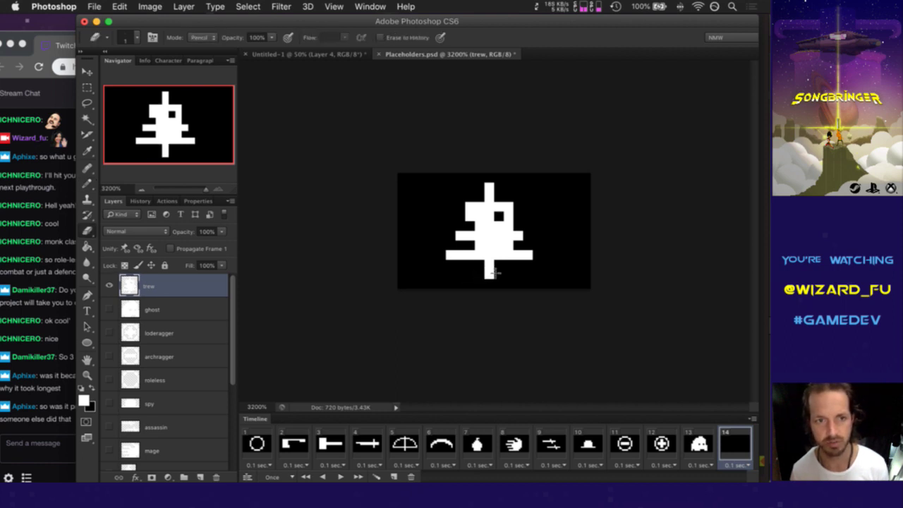
{"action": "key", "text": "b"}
{"action": "left_click", "coordinate": [498, 215]}
{"action": "key", "text": "e"}
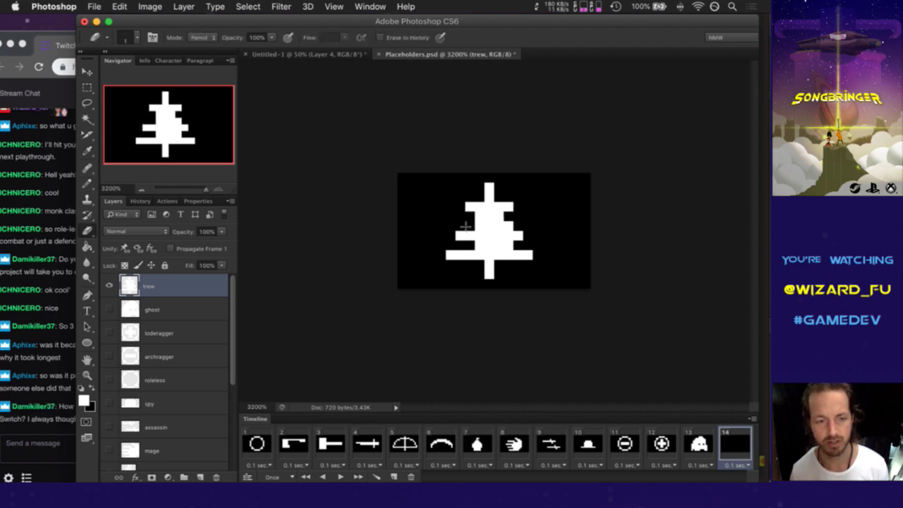
Step: Read the Twitch chat question in Chrome about Songbringer's reception on the Switch, and return to Placeholders.psd in Photoshop
{"action": "left_click", "coordinate": [42, 428]}
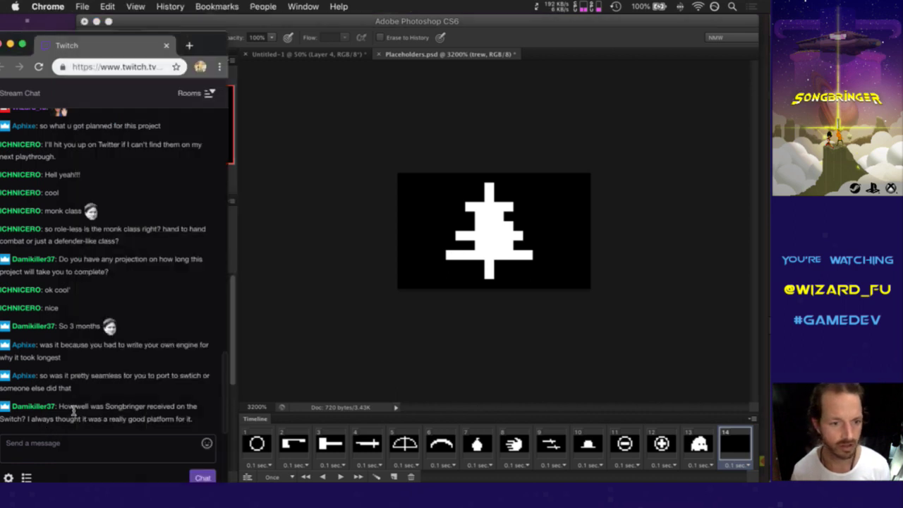
{"action": "left_click_drag", "start_coordinate": [74, 410], "coordinate": [75, 418]}
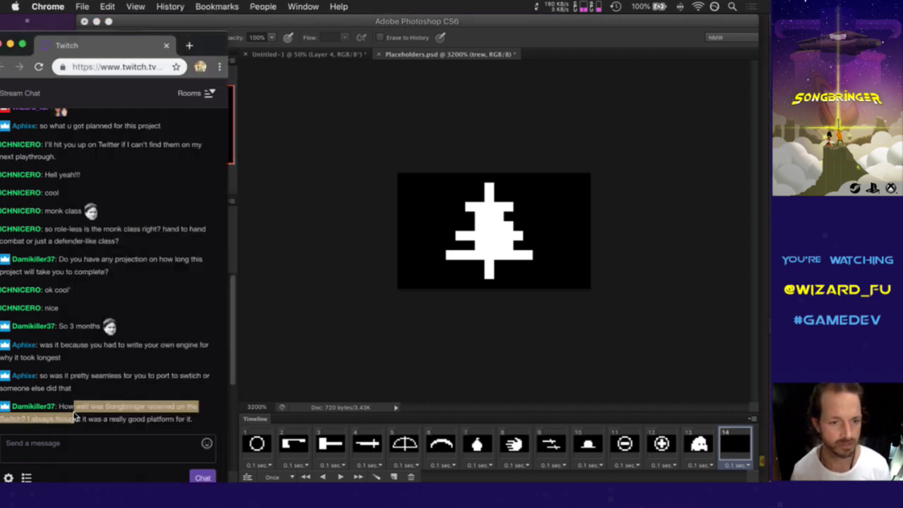
{"action": "left_click", "coordinate": [100, 422]}
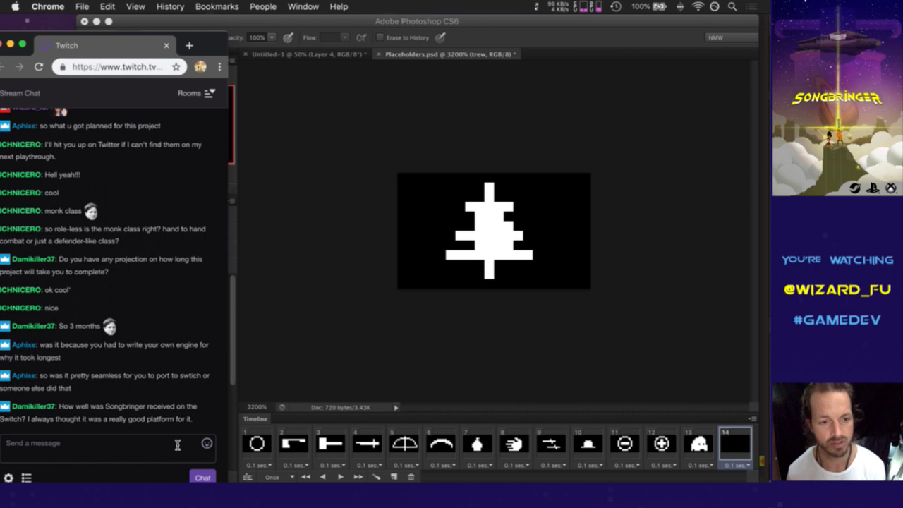
{"action": "left_click", "coordinate": [539, 68]}
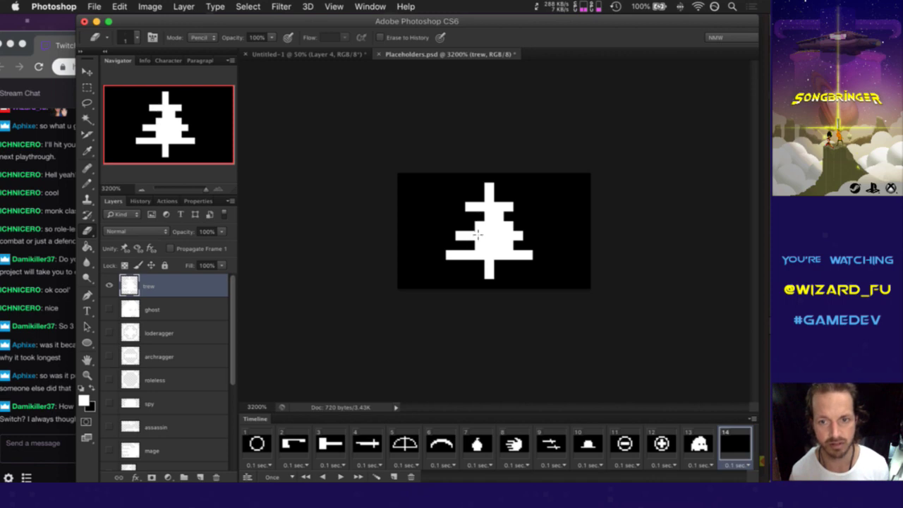
Step: Trim the outer pixels from both ends of the tree's top branch tier, check frames 13 and 14, and save the file
{"action": "left_click", "coordinate": [469, 206]}
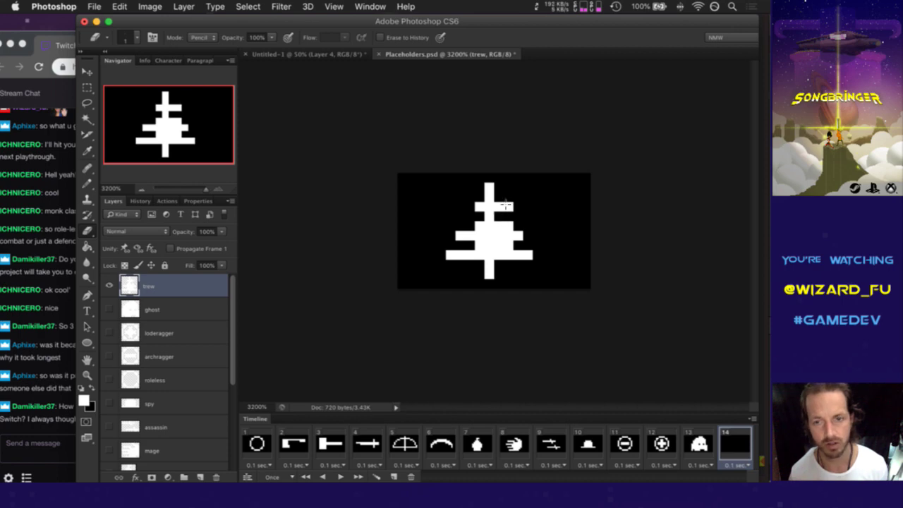
{"action": "left_click", "coordinate": [506, 207]}
{"action": "key", "text": "b"}
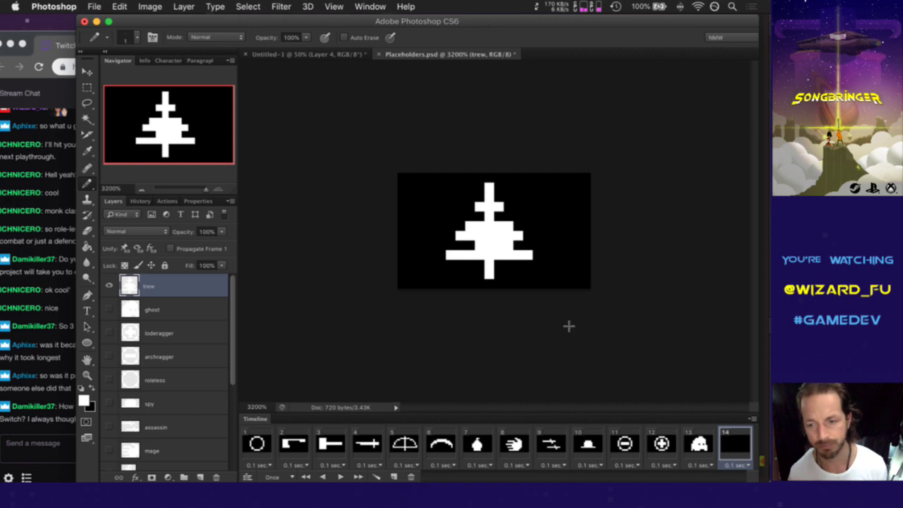
{"action": "left_click", "coordinate": [706, 445]}
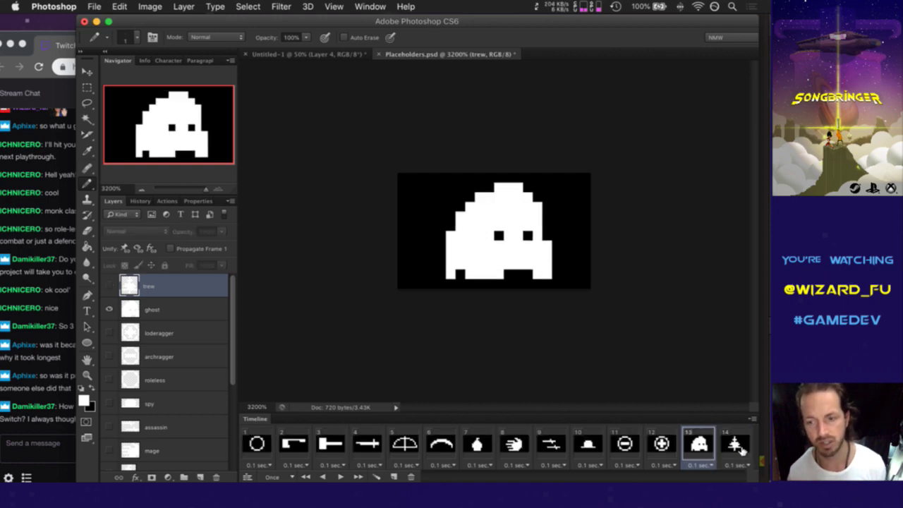
{"action": "left_click", "coordinate": [731, 463]}
{"action": "key", "text": "ctrl+s"}
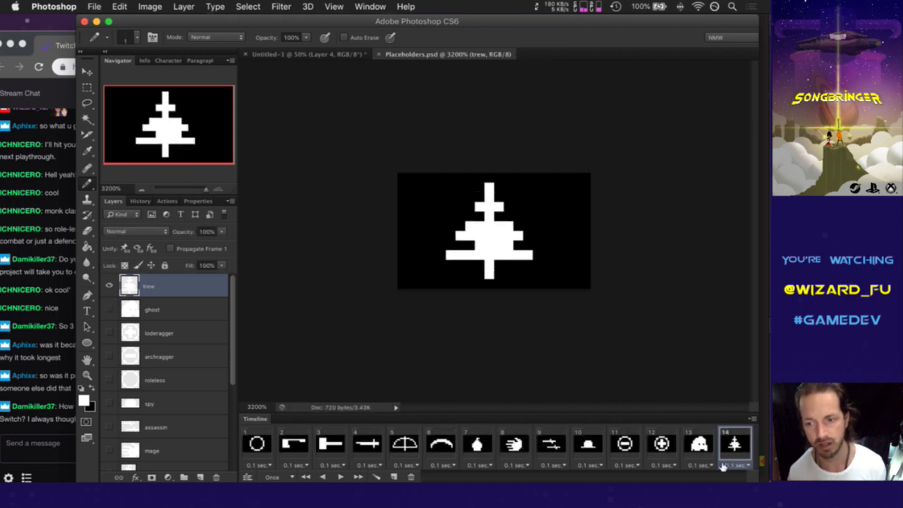
Step: Add frame 15, hide the trew layer in it, and add a new layer named rock
{"action": "left_click", "coordinate": [395, 477]}
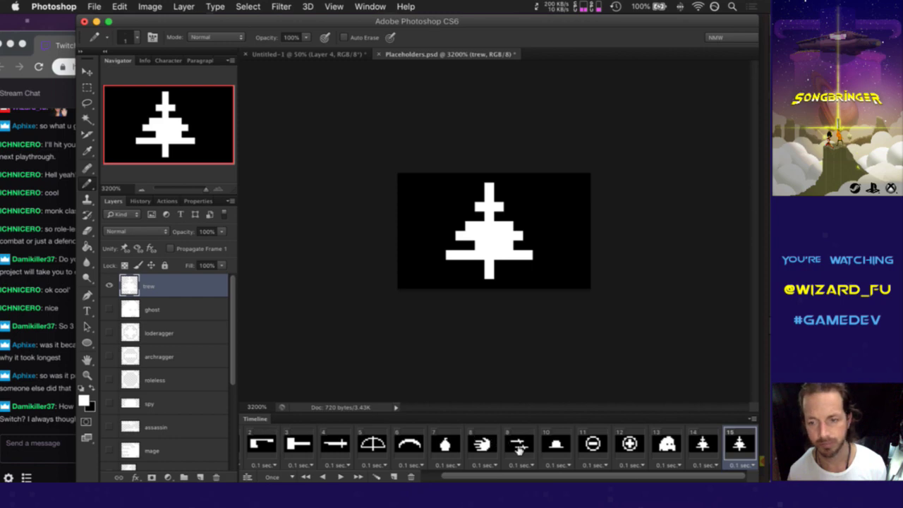
{"action": "left_click", "coordinate": [109, 286]}
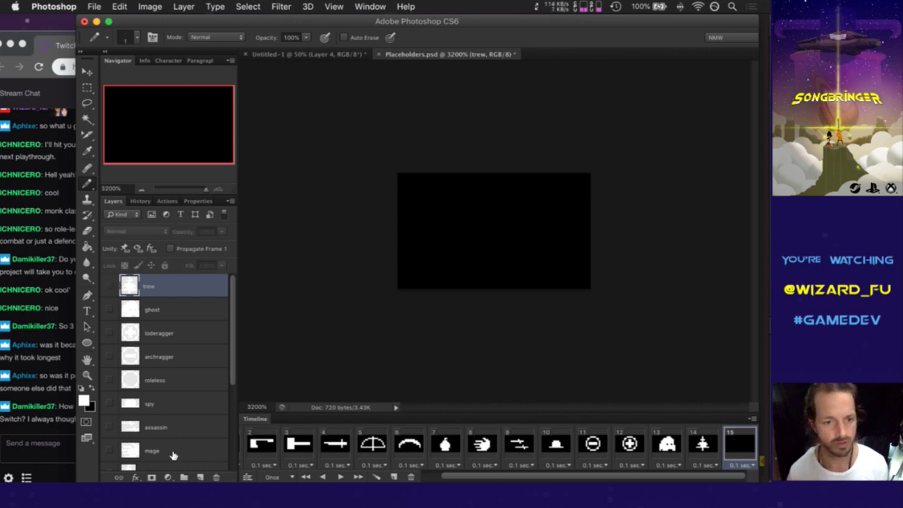
{"action": "left_click", "coordinate": [202, 477]}
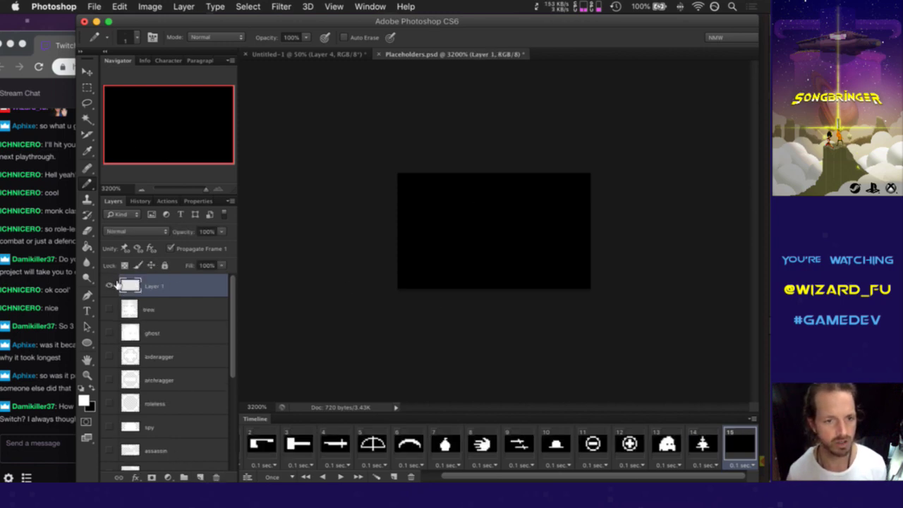
{"action": "double_click", "coordinate": [154, 286]}
{"action": "type", "text": "rock"}
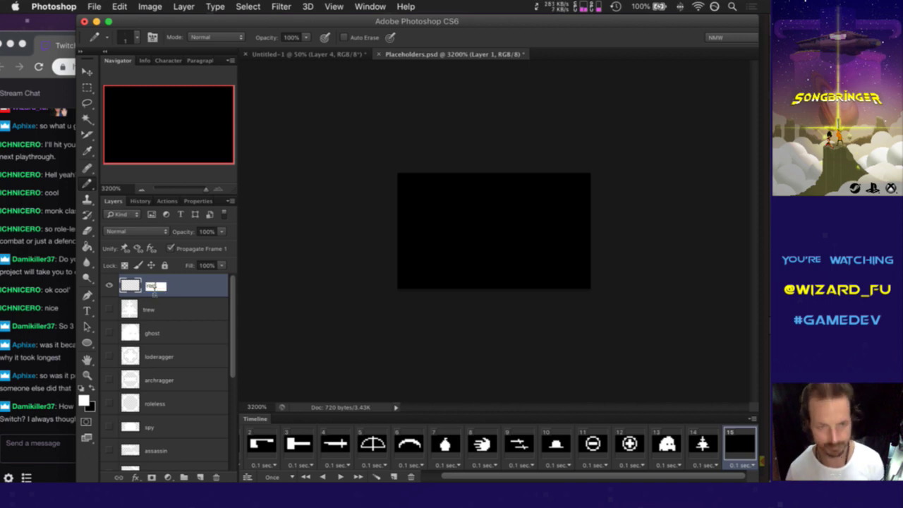
{"action": "key", "text": "Return"}
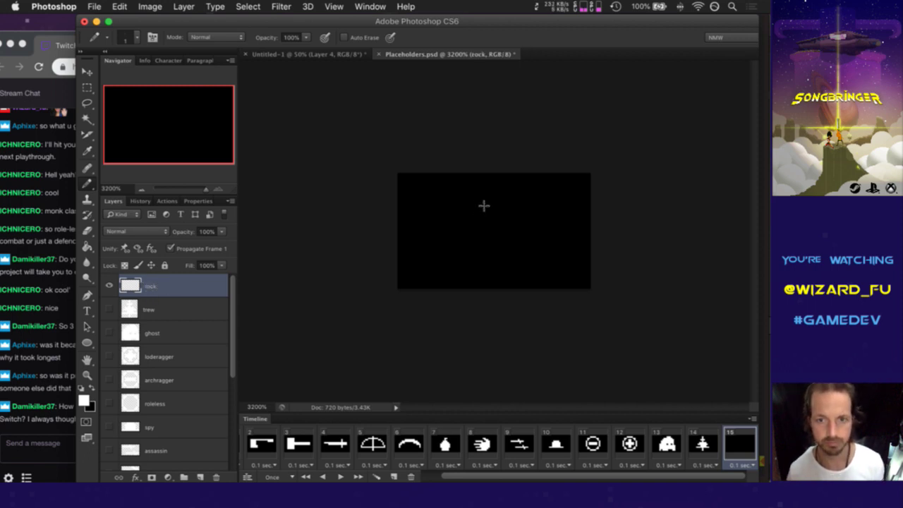
Step: Draw a solid white rounded rock on the rock layer, and read the new Twitch chat message about game development in Chrome
{"action": "mouse_move", "coordinate": [484, 204]}
{"action": "left_mouse_down"}
{"action": "mouse_move", "coordinate": [448, 250]}
{"action": "mouse_move", "coordinate": [469, 270]}
{"action": "mouse_move", "coordinate": [494, 275]}
{"action": "mouse_move", "coordinate": [539, 250]}
{"action": "mouse_move", "coordinate": [528, 223]}
{"action": "mouse_move", "coordinate": [488, 207]}
{"action": "mouse_move", "coordinate": [496, 224]}
{"action": "mouse_move", "coordinate": [466, 243]}
{"action": "mouse_move", "coordinate": [494, 259]}
{"action": "mouse_move", "coordinate": [512, 242]}
{"action": "mouse_move", "coordinate": [472, 259]}
{"action": "left_mouse_up"}
{"action": "left_click", "coordinate": [66, 388]}
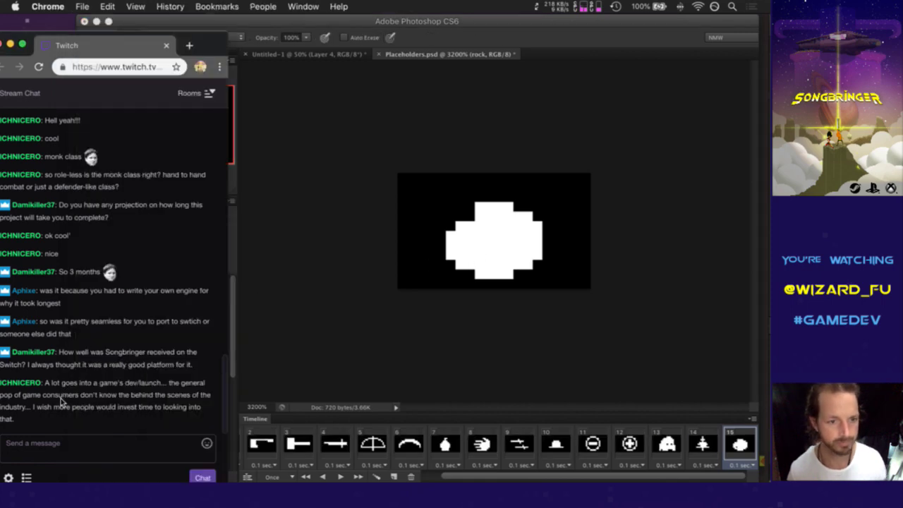
{"action": "left_click_drag", "start_coordinate": [57, 382], "coordinate": [73, 391]}
{"action": "left_click", "coordinate": [77, 396]}
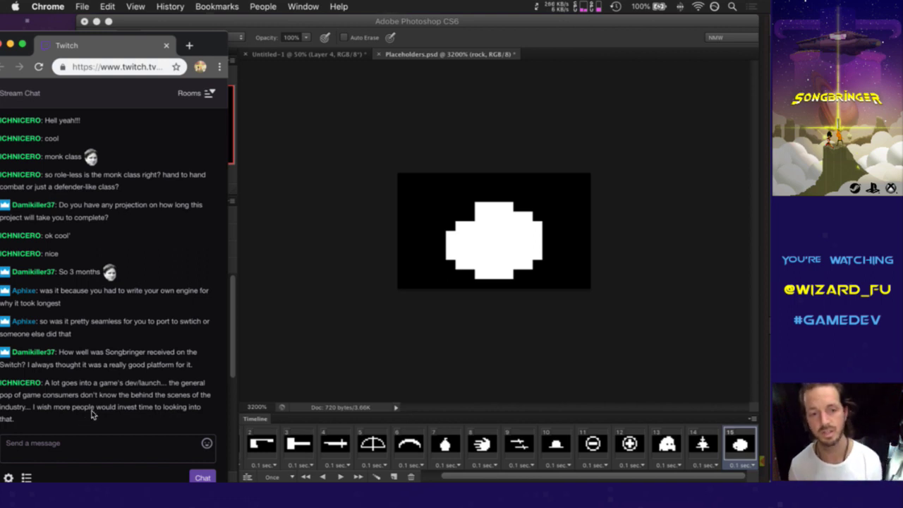
{"action": "left_click_drag", "start_coordinate": [69, 396], "coordinate": [106, 397]}
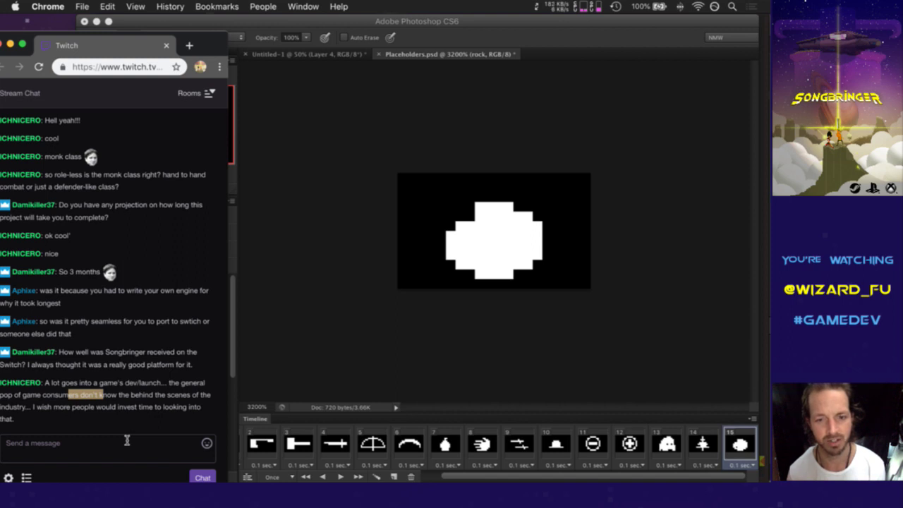
Step: Return to Photoshop and erase a branching crack across the white rock on the rock layer
{"action": "left_click", "coordinate": [557, 36]}
{"action": "key", "text": "e"}
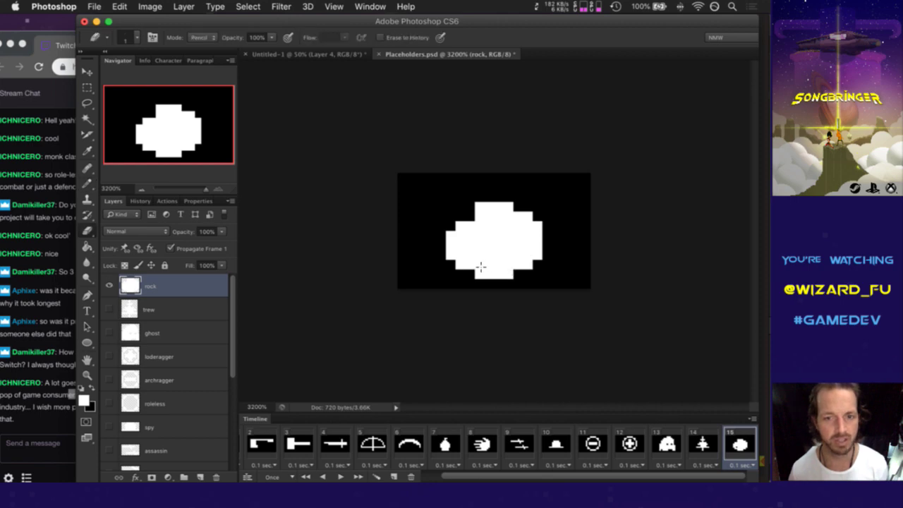
{"action": "left_click", "coordinate": [479, 265]}
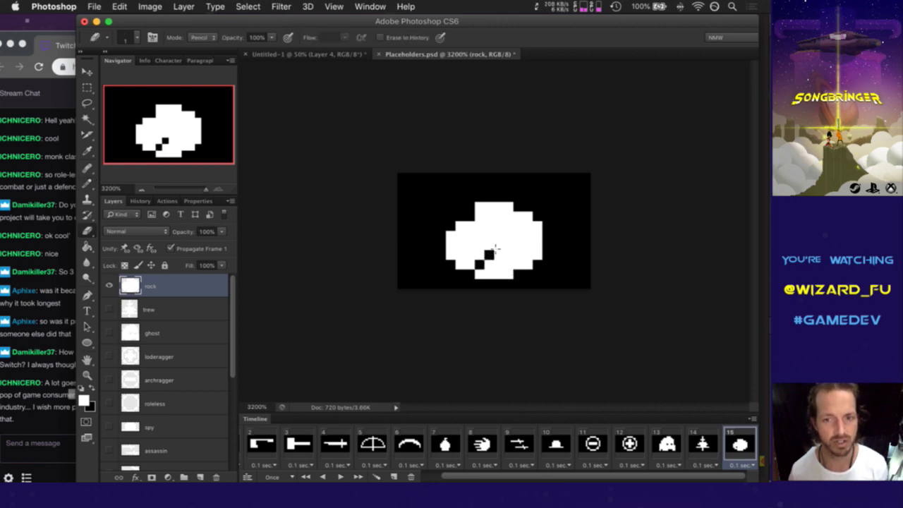
{"action": "mouse_move", "coordinate": [496, 248]}
{"action": "left_mouse_down"}
{"action": "mouse_move", "coordinate": [475, 222]}
{"action": "mouse_move", "coordinate": [519, 246]}
{"action": "mouse_move", "coordinate": [535, 236]}
{"action": "mouse_move", "coordinate": [529, 245]}
{"action": "left_mouse_up"}
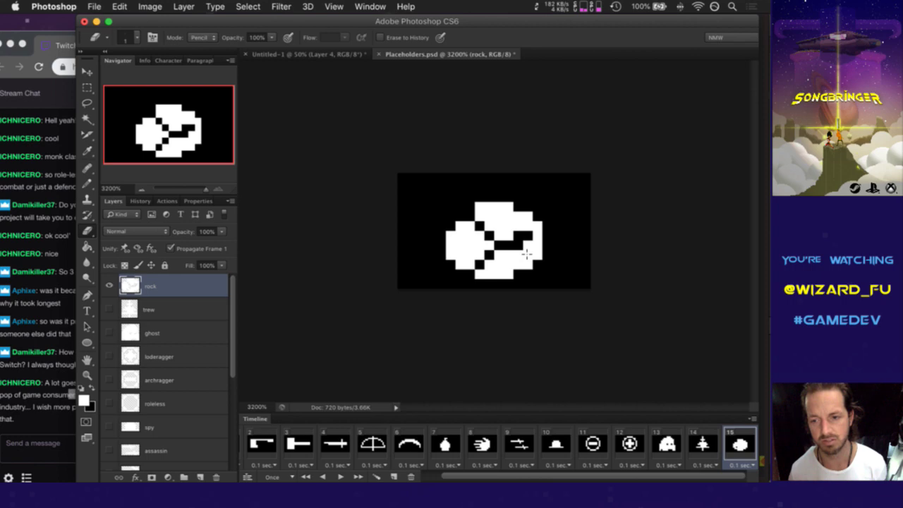
Step: Rework the crack's upper-left branch with the Pencil and Eraser, round off the adjacent outline, and refresh frame 15's thumbnail
{"action": "key", "text": "b"}
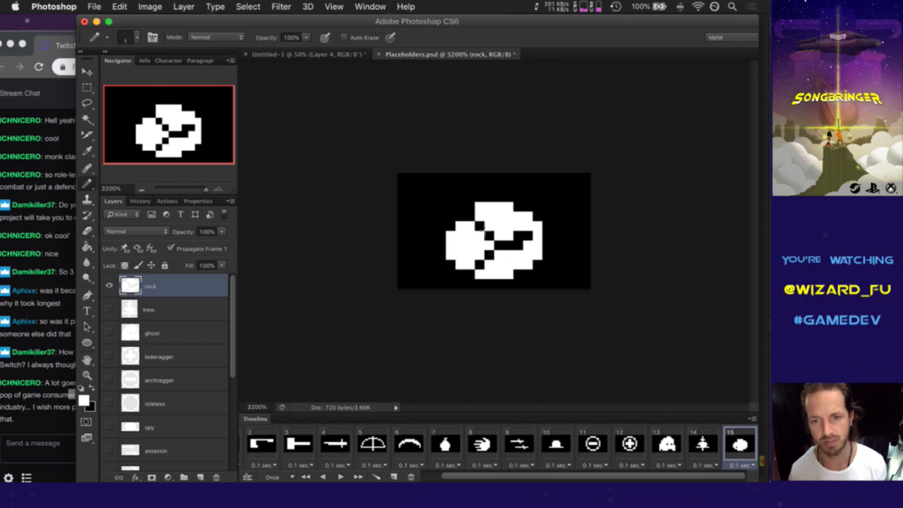
{"action": "left_click", "coordinate": [480, 227]}
{"action": "key", "text": "e"}
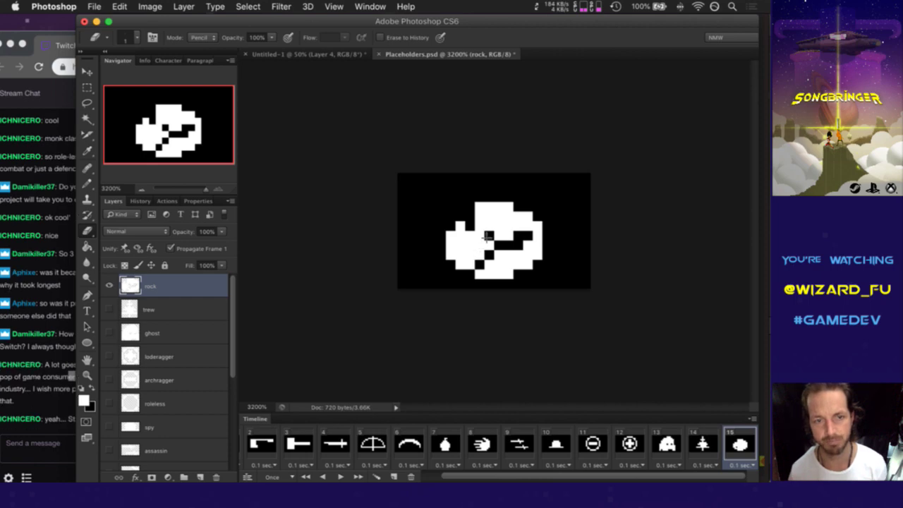
{"action": "key", "text": "b"}
{"action": "key", "text": "e"}
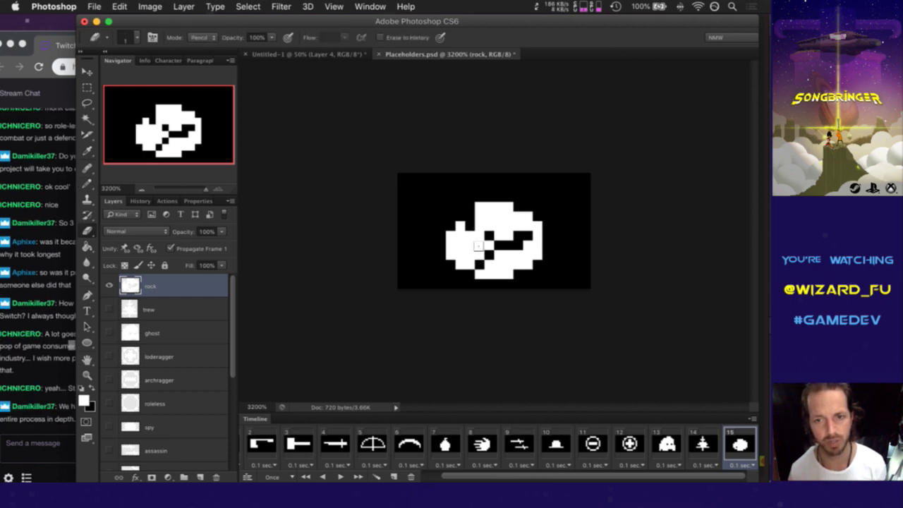
{"action": "left_click", "coordinate": [479, 228]}
{"action": "key", "text": "b"}
{"action": "left_click", "coordinate": [472, 240]}
{"action": "left_click", "coordinate": [469, 216]}
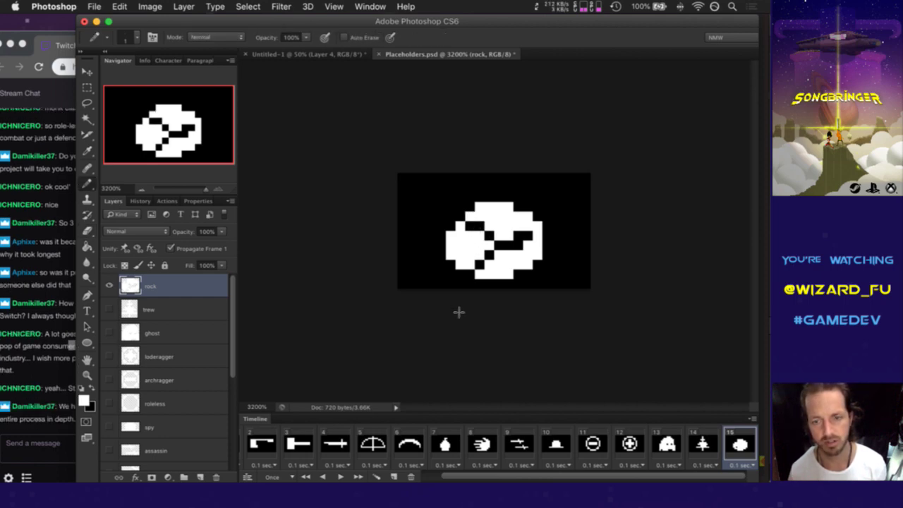
{"action": "left_click", "coordinate": [725, 451]}
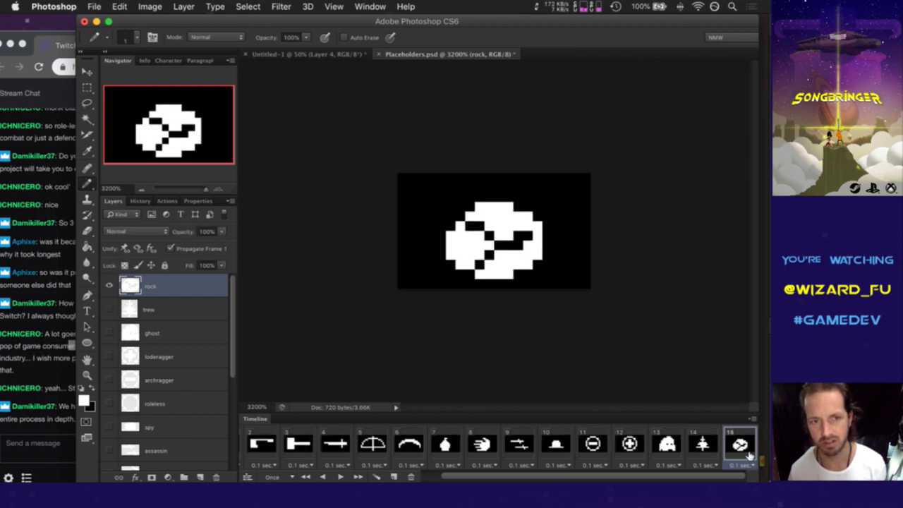
Step: Read the new Twitch chat messages in Chrome about a game development module, and return to Placeholders.psd in Photoshop
{"action": "left_click", "coordinate": [61, 421]}
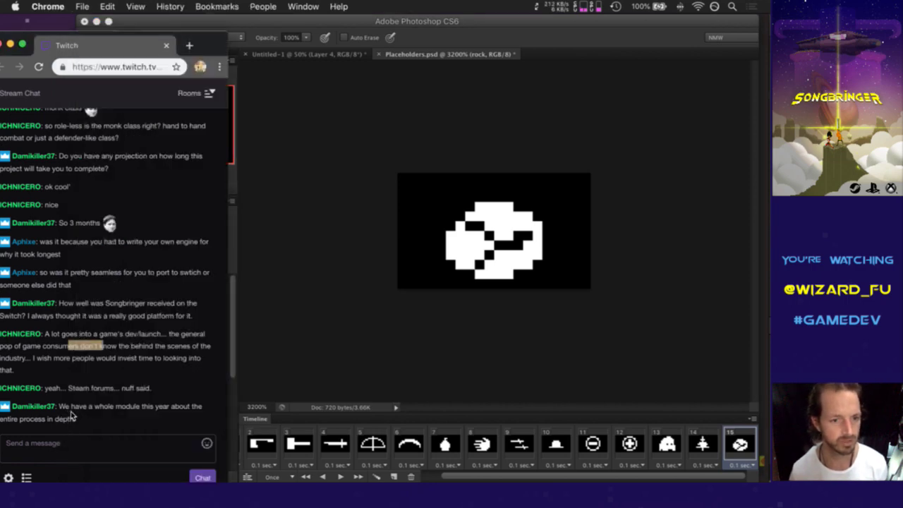
{"action": "left_click", "coordinate": [70, 417]}
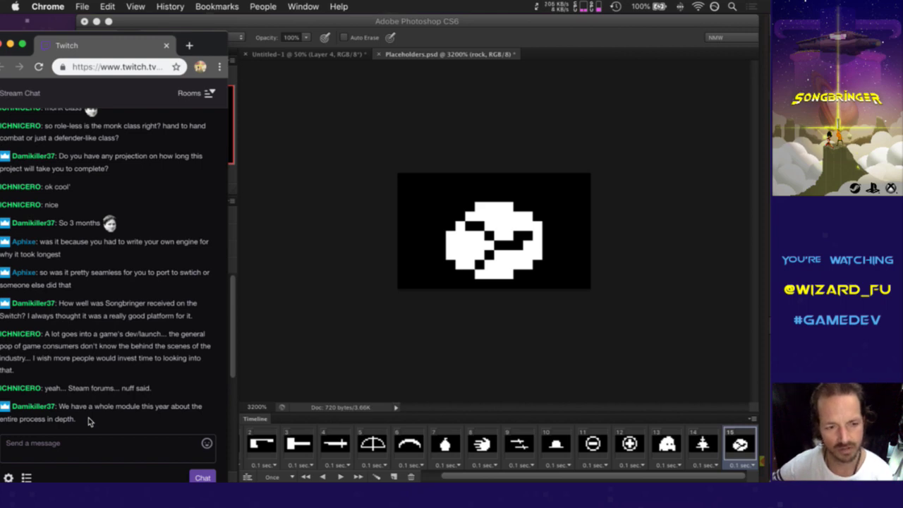
{"action": "left_click", "coordinate": [524, 304]}
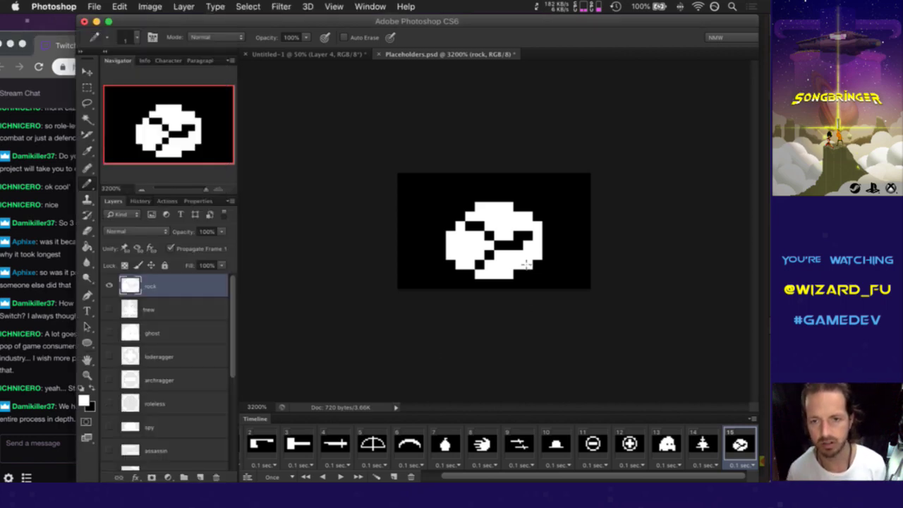
Step: Paint white over most of the rock's crack, leaving only a few small isolated dark marks
{"action": "left_click", "coordinate": [519, 247]}
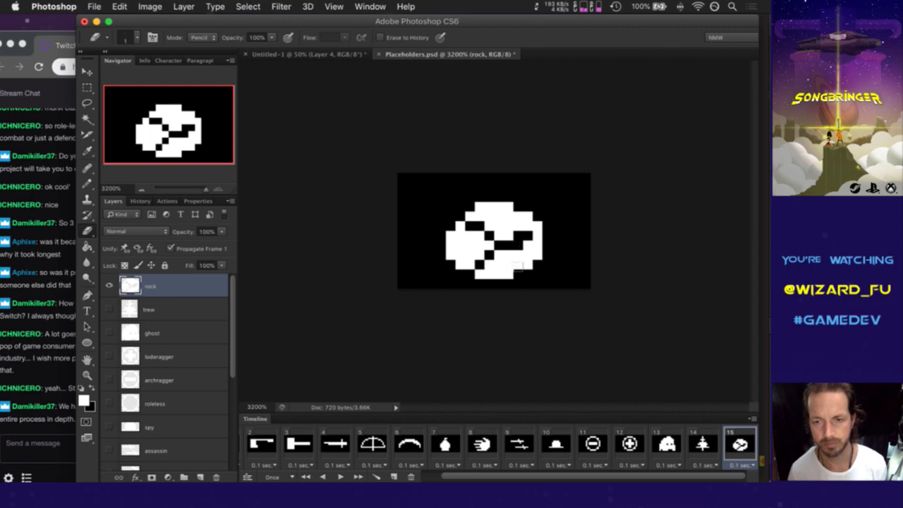
{"action": "key", "text": "b"}
{"action": "left_click_drag", "start_coordinate": [522, 248], "coordinate": [490, 239]}
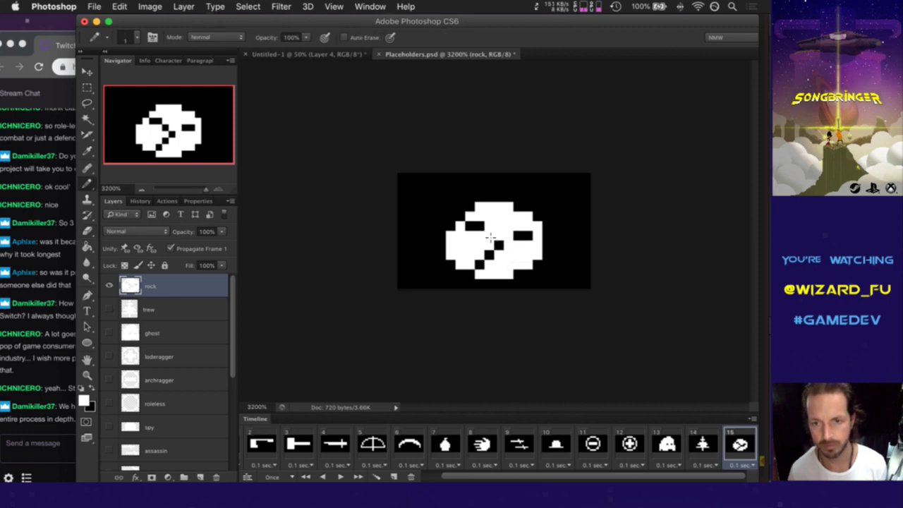
{"action": "left_click", "coordinate": [491, 256]}
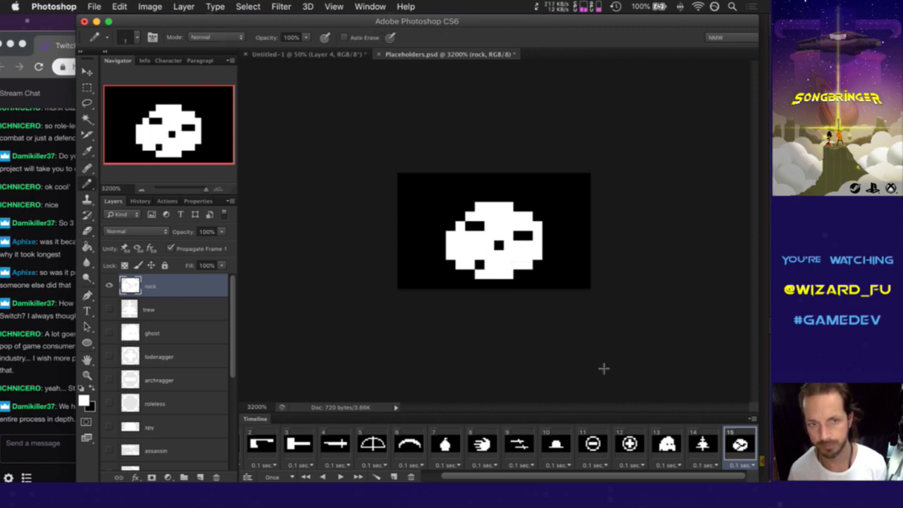
{"action": "left_click", "coordinate": [480, 226]}
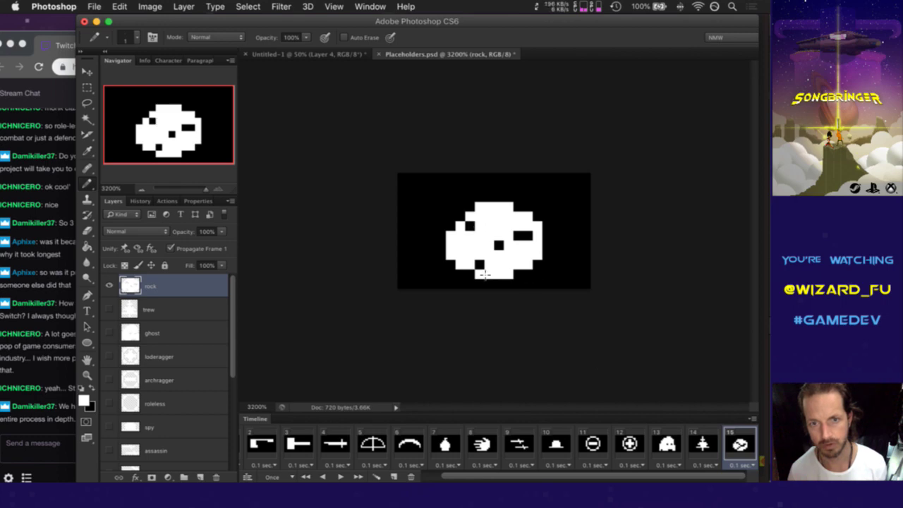
{"action": "left_click", "coordinate": [464, 227]}
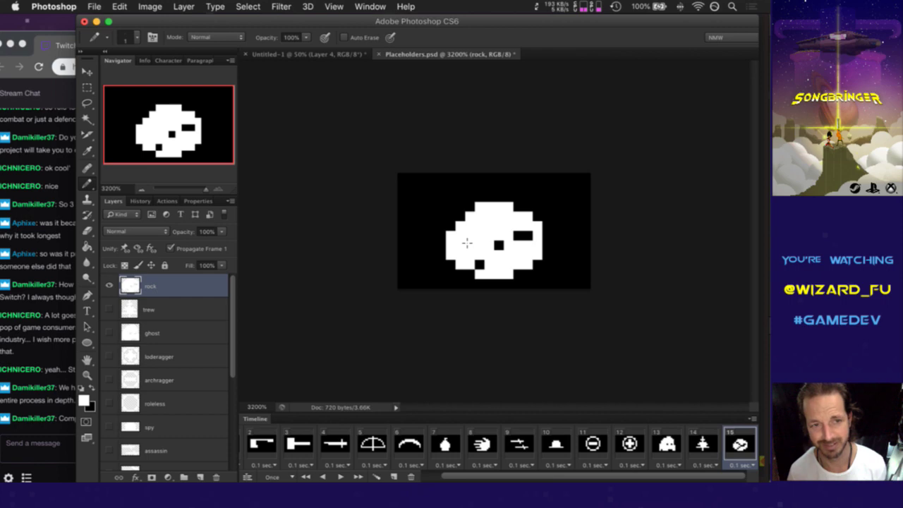
Step: Add a pointed peak to the rock, cut away its lower-left edge, and save the file
{"action": "mouse_move", "coordinate": [477, 206]}
{"action": "left_mouse_down"}
{"action": "mouse_move", "coordinate": [484, 191]}
{"action": "mouse_move", "coordinate": [516, 217]}
{"action": "mouse_move", "coordinate": [463, 217]}
{"action": "left_mouse_up"}
{"action": "key", "text": "e"}
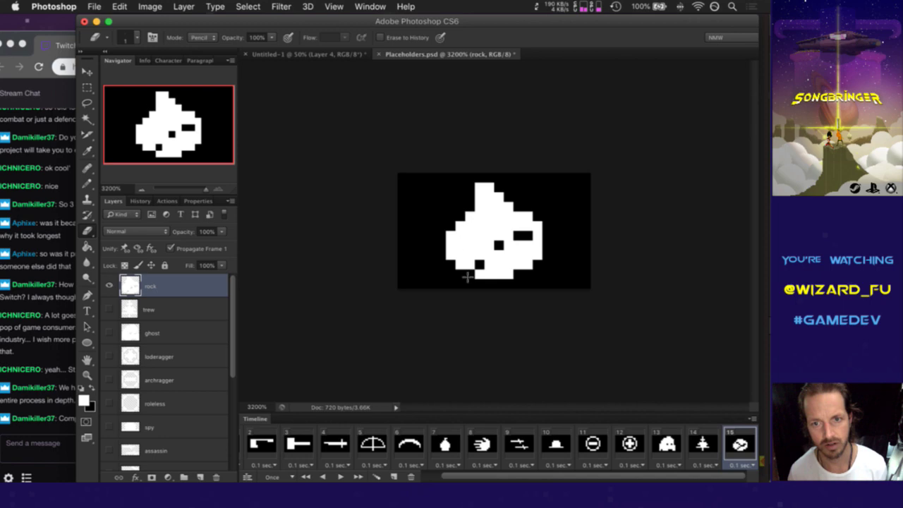
{"action": "mouse_move", "coordinate": [467, 277]}
{"action": "left_mouse_down"}
{"action": "mouse_move", "coordinate": [457, 267]}
{"action": "mouse_move", "coordinate": [485, 278]}
{"action": "left_mouse_up"}
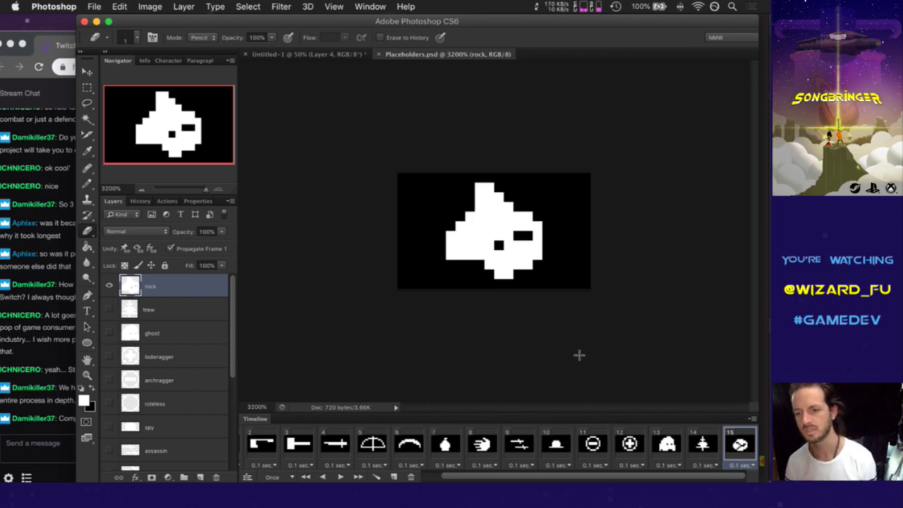
{"action": "left_click", "coordinate": [710, 446]}
{"action": "left_click", "coordinate": [755, 449]}
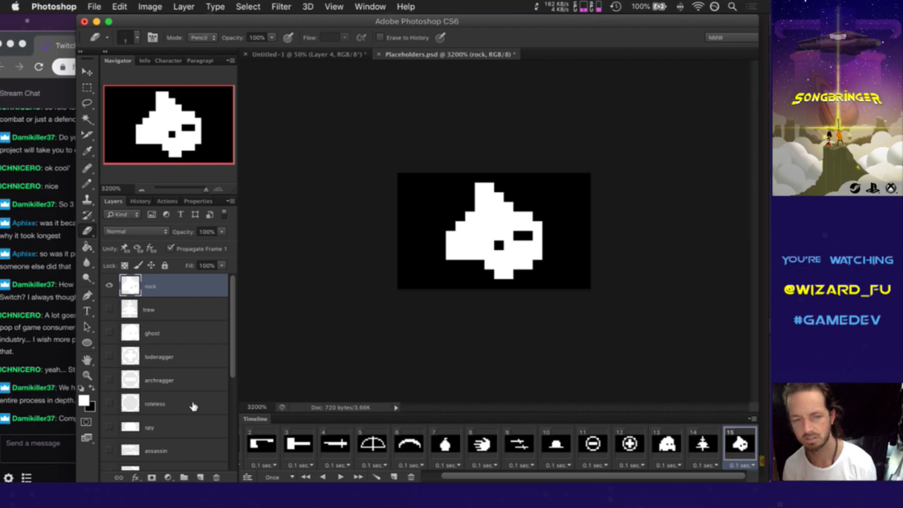
Step: Read the Twitch chat message about Computer Science for Games in Chrome, then return to Photoshop and save Placeholders.psd
{"action": "left_click", "coordinate": [53, 399]}
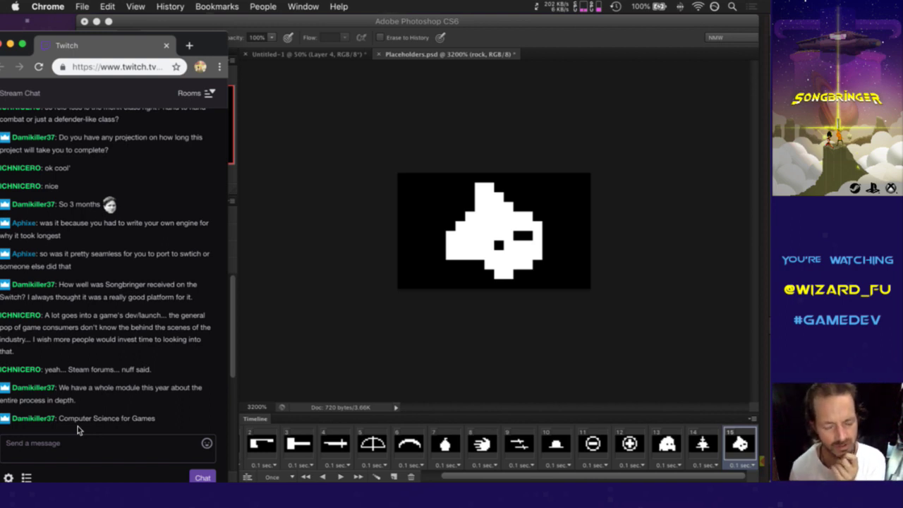
{"action": "left_click", "coordinate": [597, 45]}
{"action": "key", "text": "super+s"}
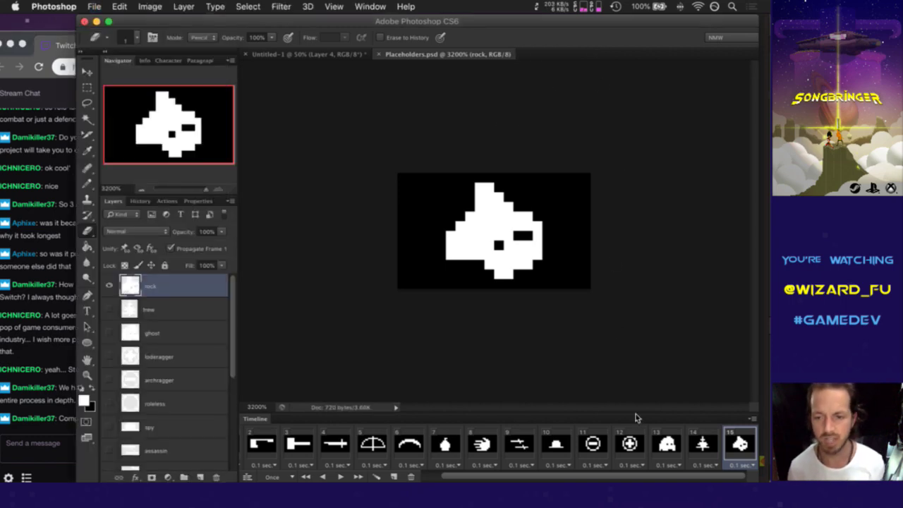
Step: Duplicate the rock frame as frame 16 and turn off Propagate Frame 1
{"action": "left_click", "coordinate": [394, 477]}
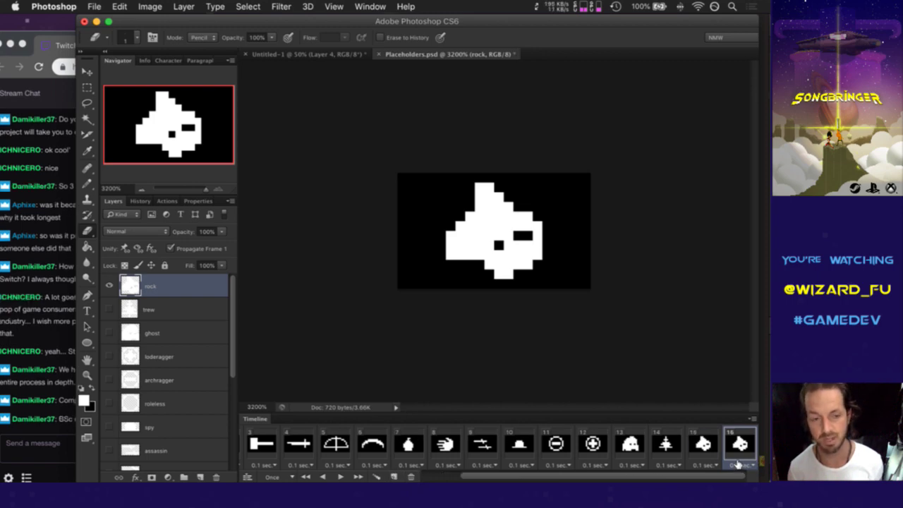
{"action": "left_click", "coordinate": [170, 248]}
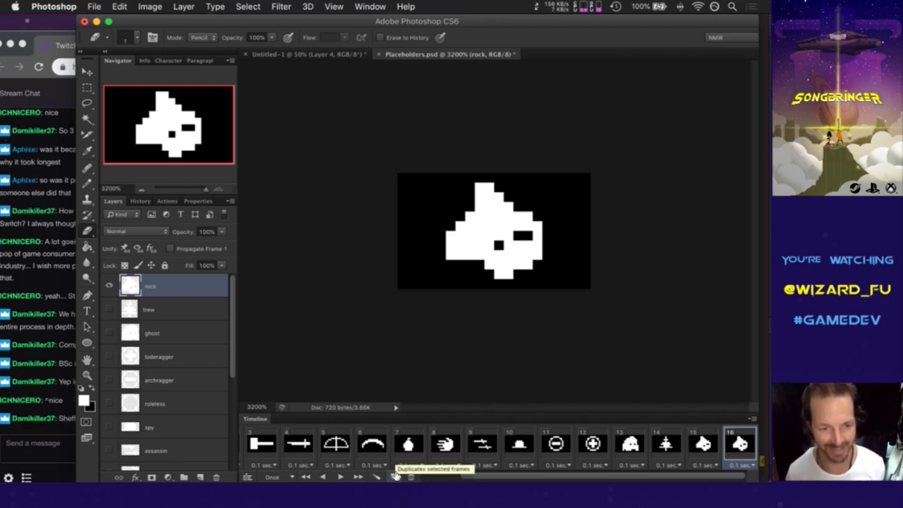
Step: Read the Twitch chat messages in Chrome about the university degree, and return to Photoshop
{"action": "left_click", "coordinate": [71, 410]}
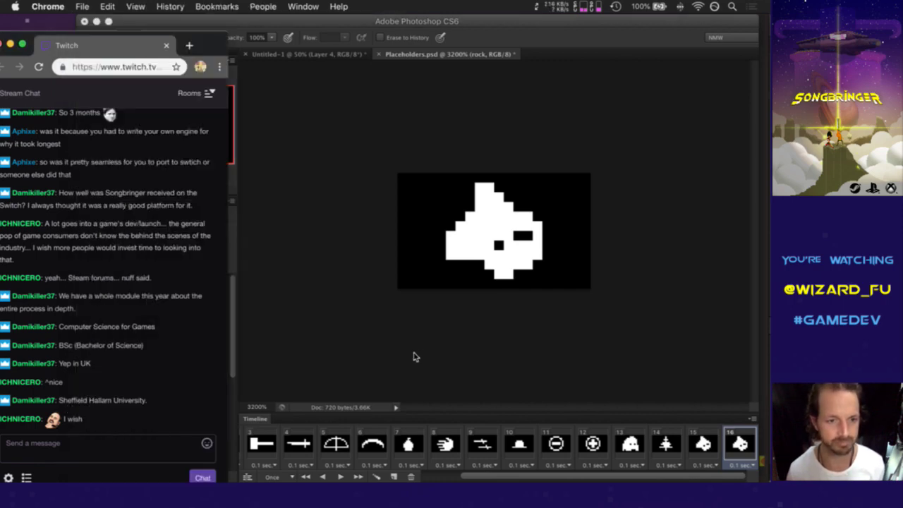
{"action": "left_click", "coordinate": [492, 363]}
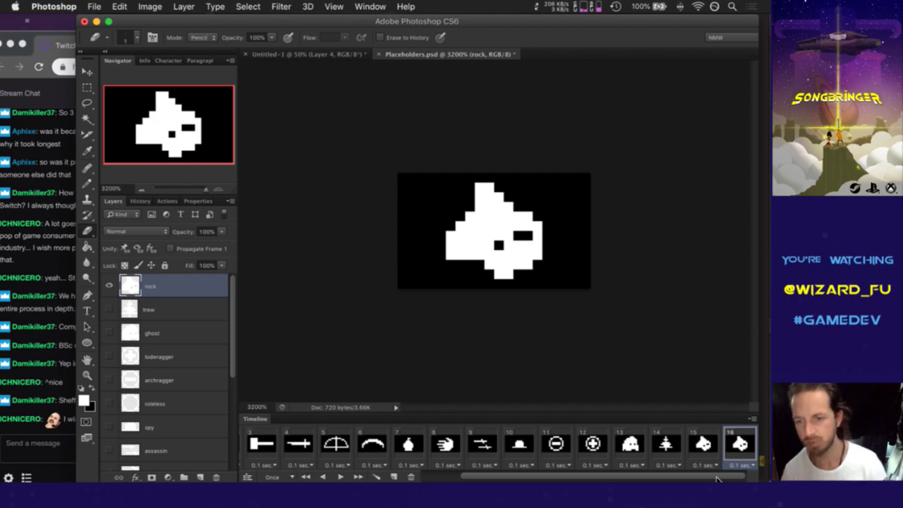
Step: Hide the rock layer in frame 16 and add a new layer above it
{"action": "left_click", "coordinate": [392, 478]}
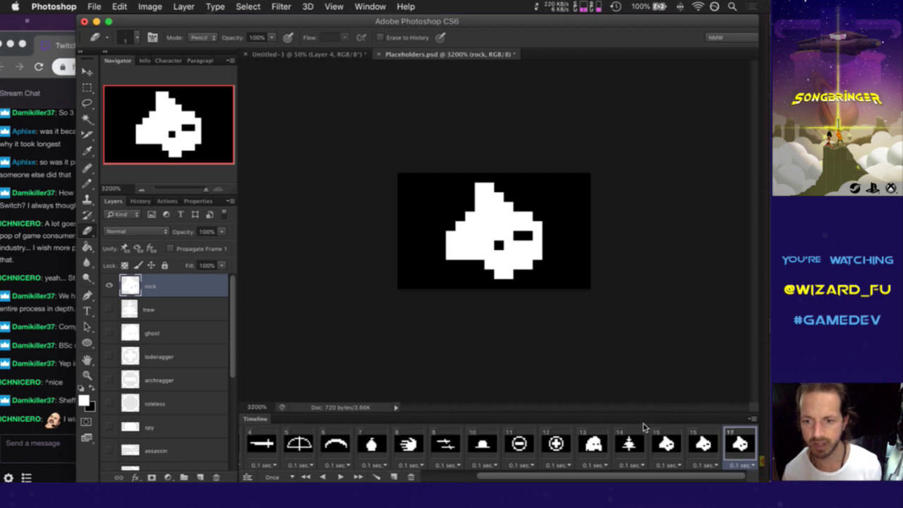
{"action": "key", "text": "super+z"}
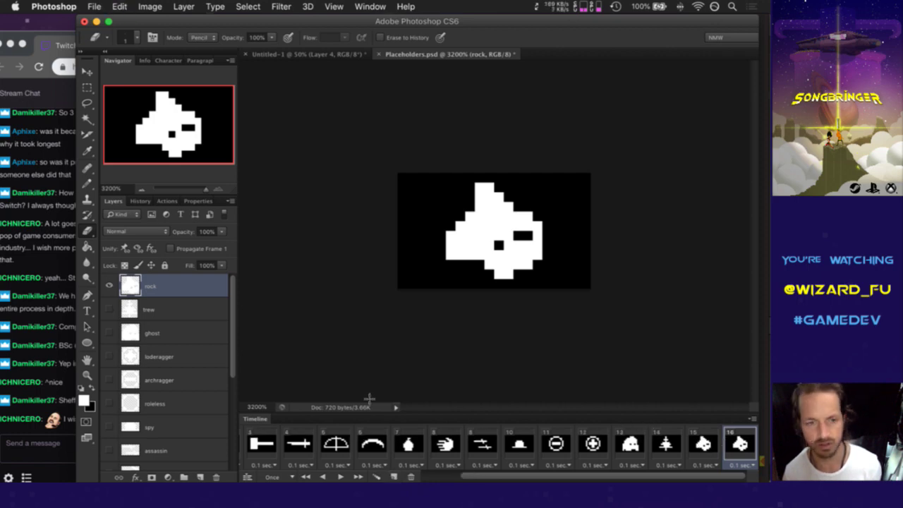
{"action": "left_click", "coordinate": [109, 285]}
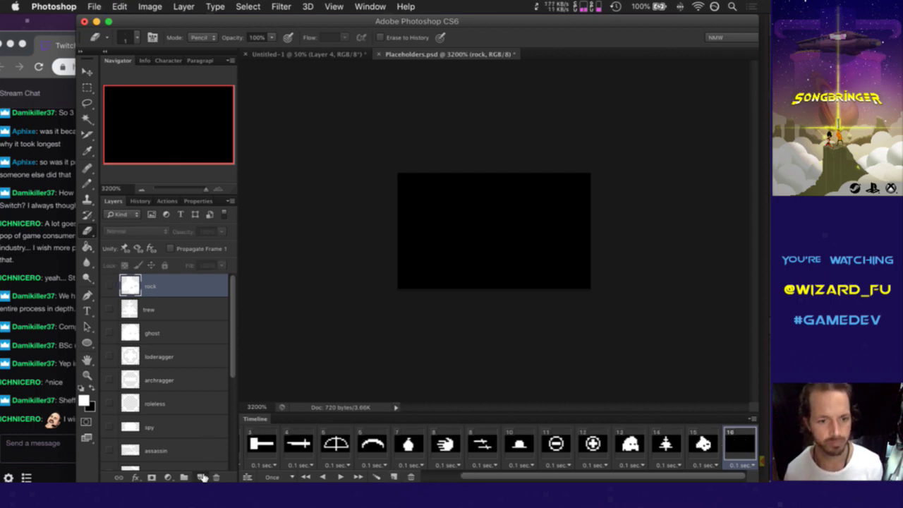
{"action": "left_click", "coordinate": [201, 478]}
Step: Enlarge the Pencil brush and paint the entire canvas white on the new layer
{"action": "key", "text": "b"}
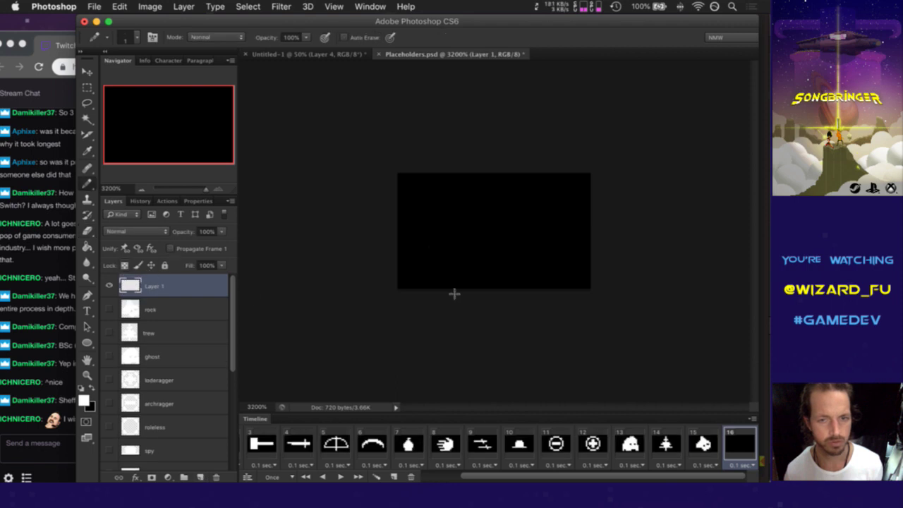
{"action": "key", "text": "bracketright"}
{"action": "key", "text": "bracketright"}
{"action": "key", "text": "bracketright"}
{"action": "left_click", "coordinate": [429, 244]}
{"action": "mouse_move", "coordinate": [429, 244]}
{"action": "left_mouse_down"}
{"action": "mouse_move", "coordinate": [556, 207]}
{"action": "mouse_move", "coordinate": [583, 230]}
{"action": "left_mouse_up"}
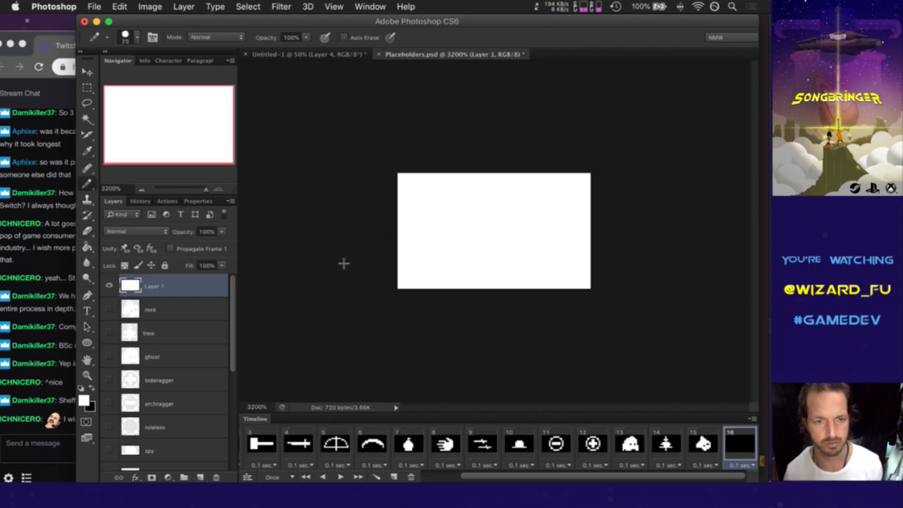
Step: Erase three stepped diagonal lines across the white layer in frame 16, and select frame 15 to compare
{"action": "key", "text": "e"}
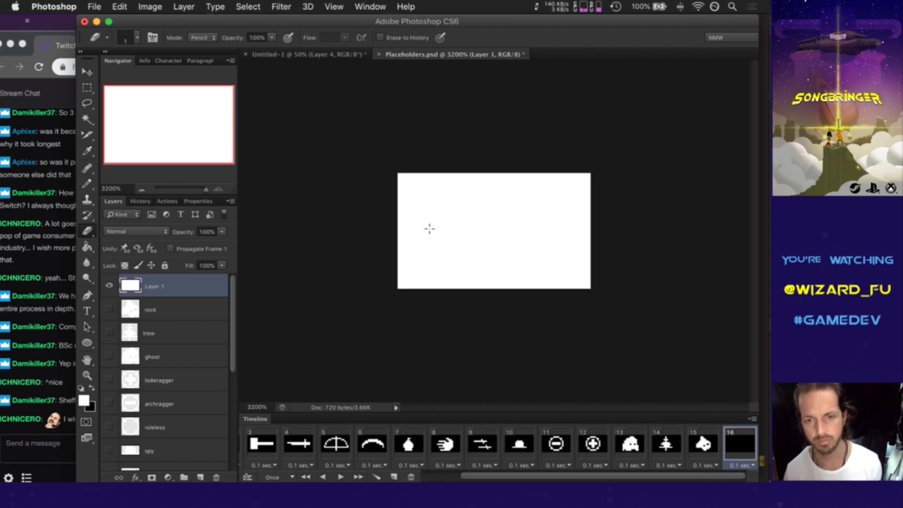
{"action": "key", "text": "g"}
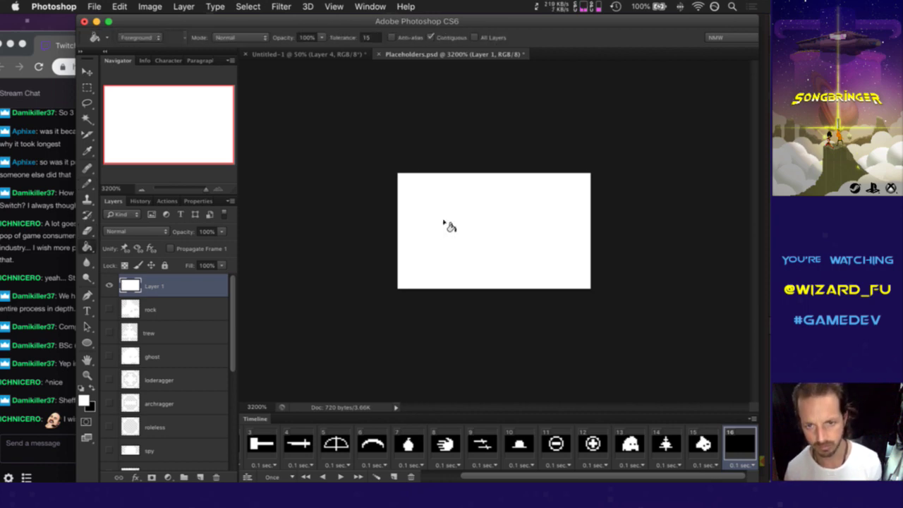
{"action": "key", "text": "b"}
{"action": "key", "text": "e"}
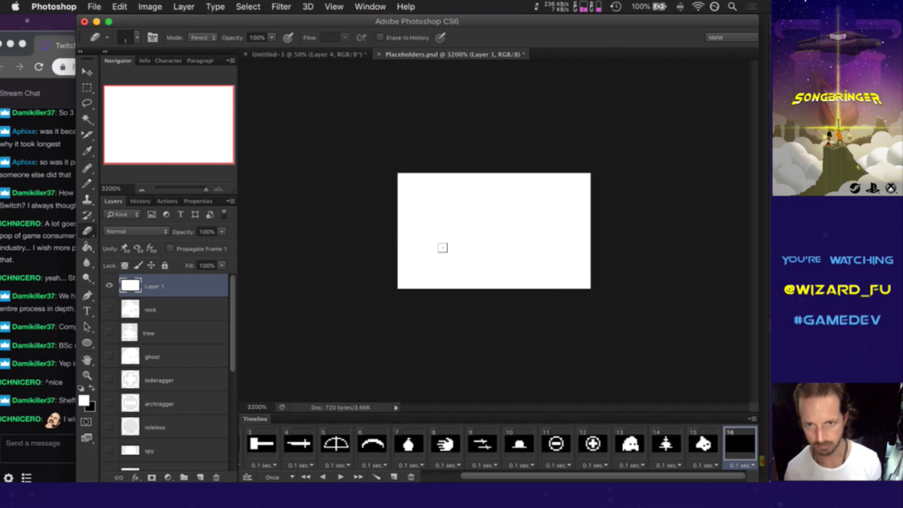
{"action": "left_click_drag", "start_coordinate": [405, 232], "coordinate": [471, 187]}
{"action": "mouse_move", "coordinate": [460, 265]}
{"action": "left_mouse_down"}
{"action": "mouse_move", "coordinate": [468, 245]}
{"action": "mouse_move", "coordinate": [520, 236]}
{"action": "mouse_move", "coordinate": [557, 204]}
{"action": "left_mouse_up"}
{"action": "mouse_move", "coordinate": [554, 256]}
{"action": "left_mouse_down"}
{"action": "mouse_move", "coordinate": [579, 252]}
{"action": "mouse_move", "coordinate": [592, 233]}
{"action": "left_mouse_up"}
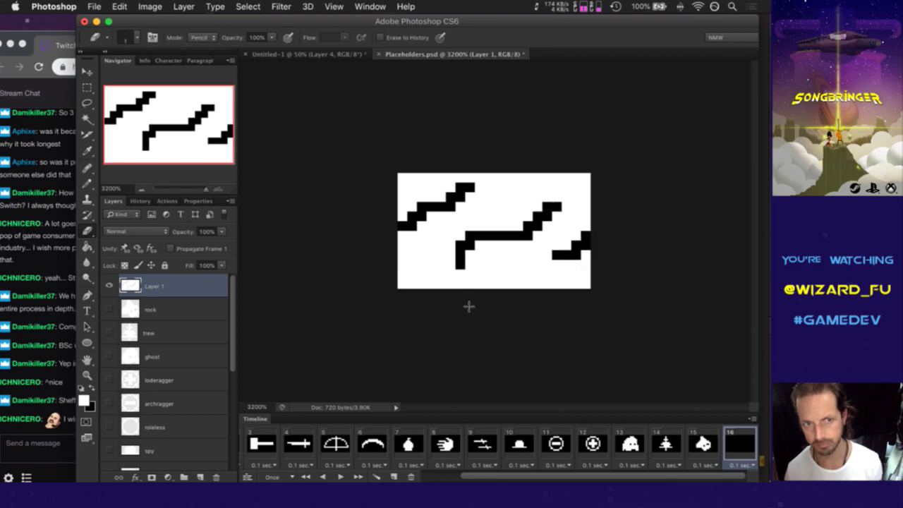
{"action": "left_click", "coordinate": [716, 449]}
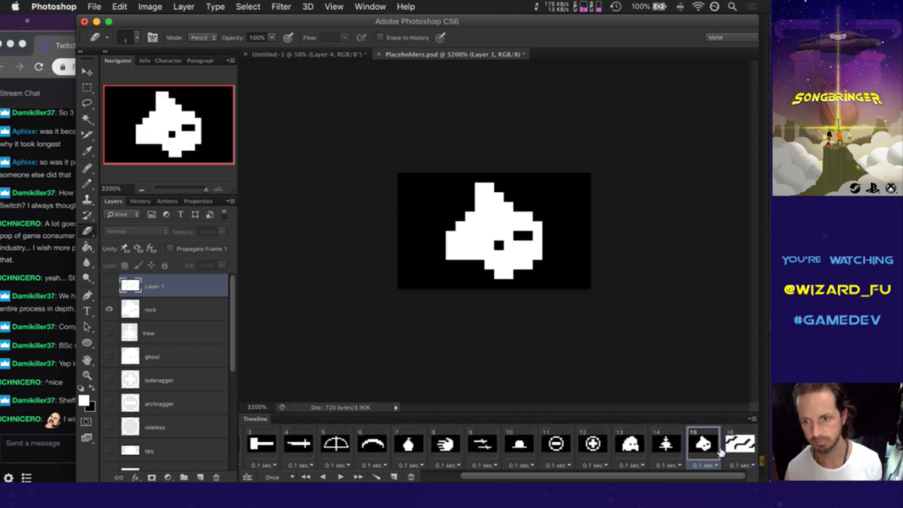
Step: Save the document with frame 16 selected and duplicate that frame as frame 17
{"action": "left_click", "coordinate": [740, 443]}
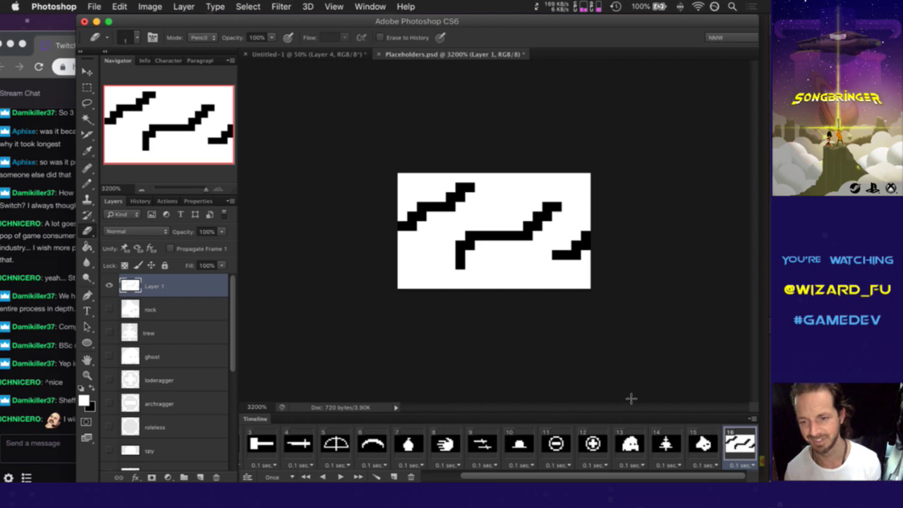
{"action": "key", "text": "super+s"}
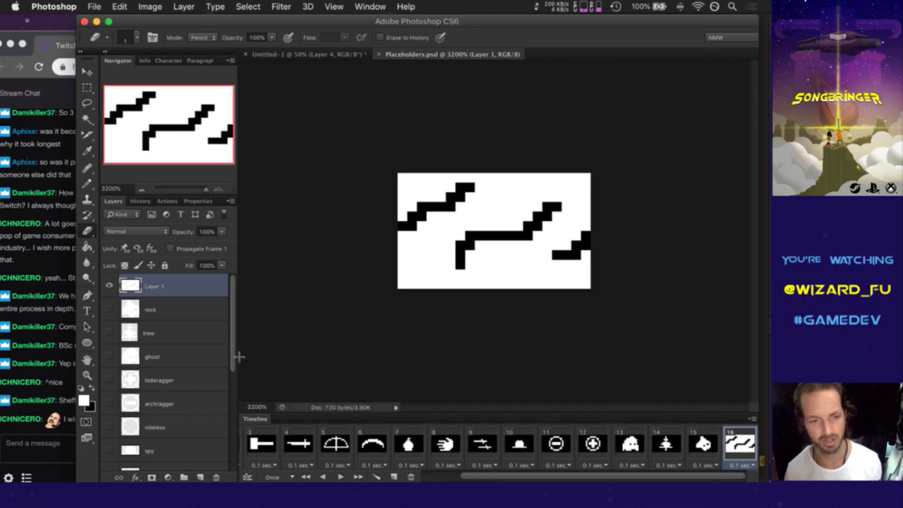
{"action": "left_click", "coordinate": [394, 477]}
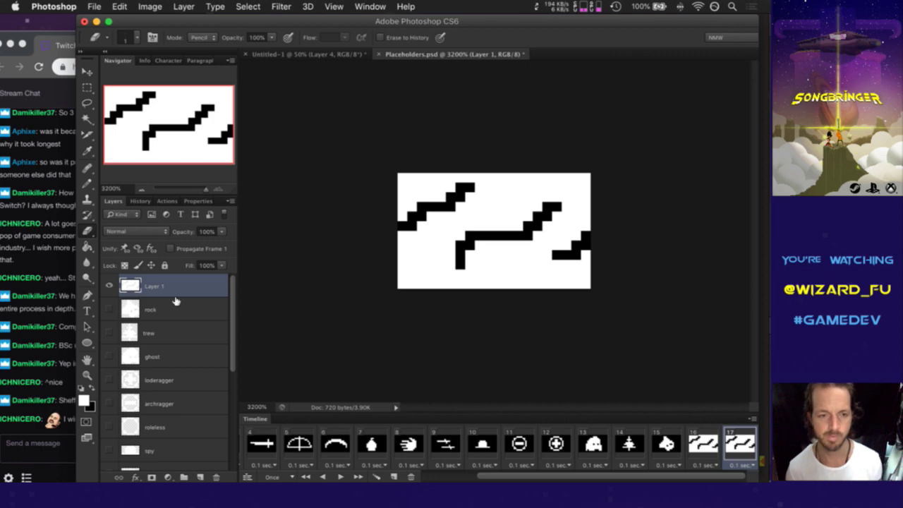
Step: Rename the layer holding the stepped diagonal lines as water
{"action": "double_click", "coordinate": [159, 289]}
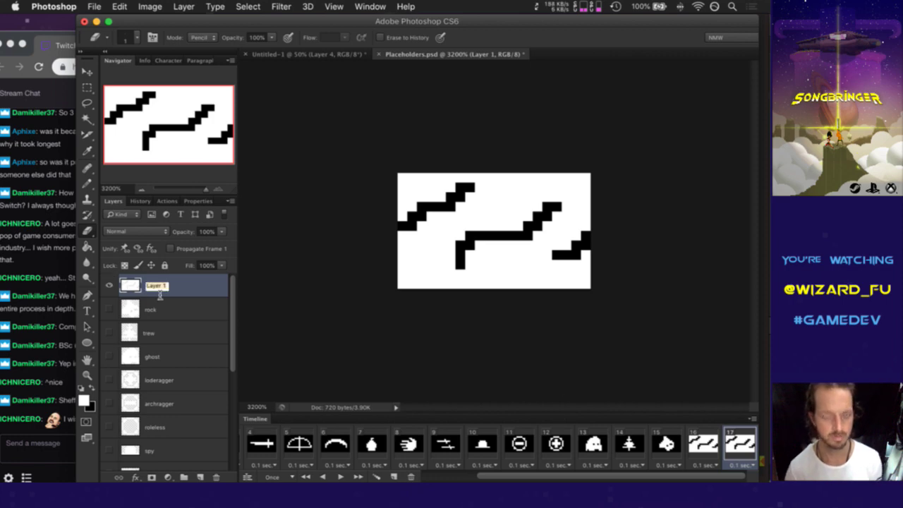
{"action": "type", "text": "water"}
{"action": "key", "text": "Return"}
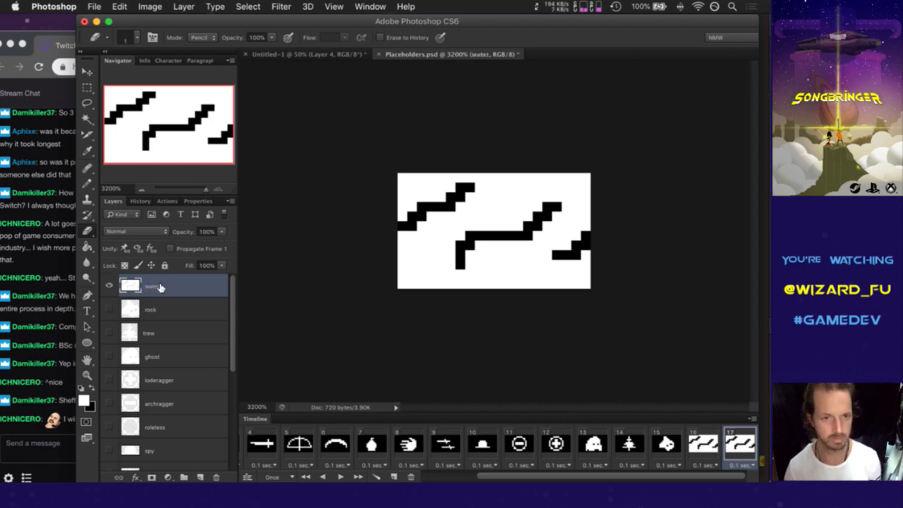
Step: Hide the water layer in frame 17 and add a new layer named tower above it, without propagating frame 1
{"action": "left_click", "coordinate": [109, 285]}
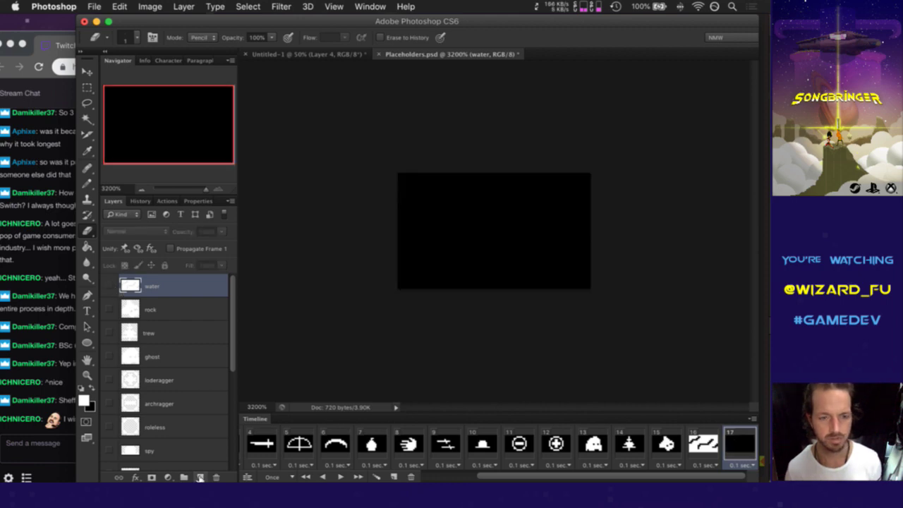
{"action": "left_click", "coordinate": [200, 478]}
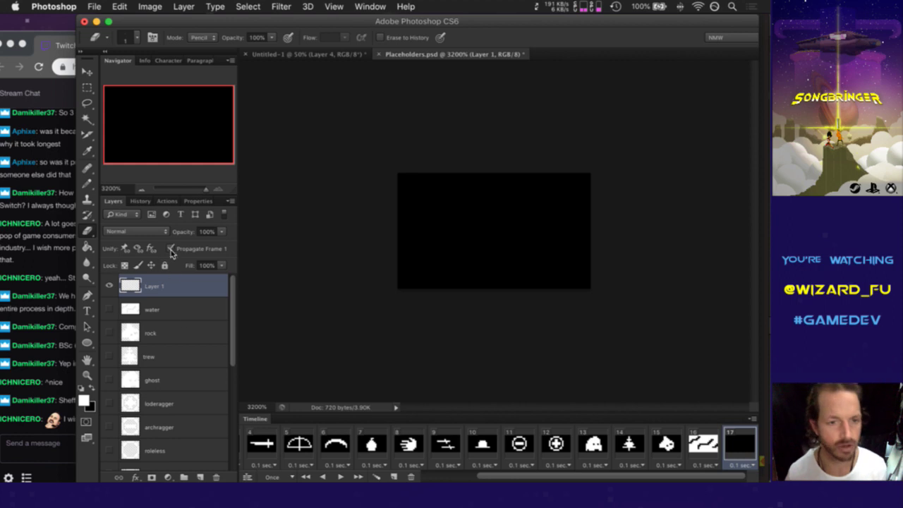
{"action": "double_click", "coordinate": [155, 288]}
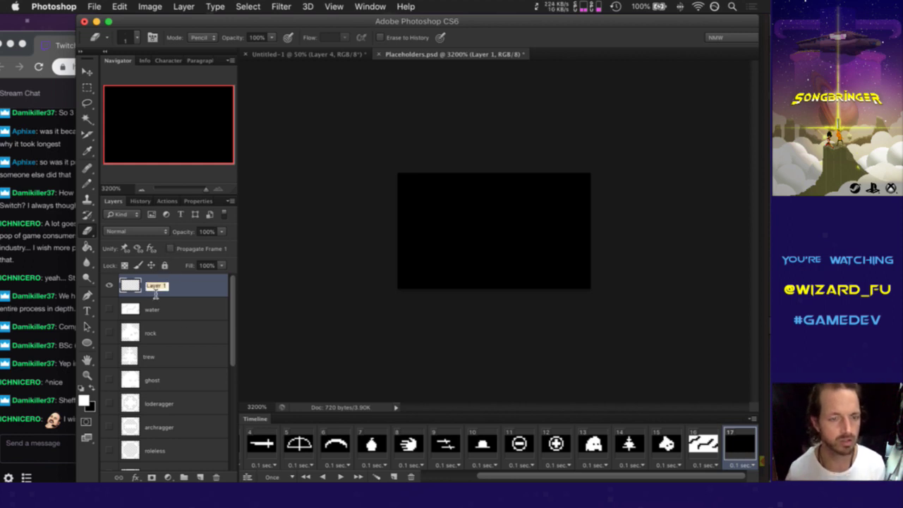
{"action": "type", "text": "tower"}
{"action": "key", "text": "Return"}
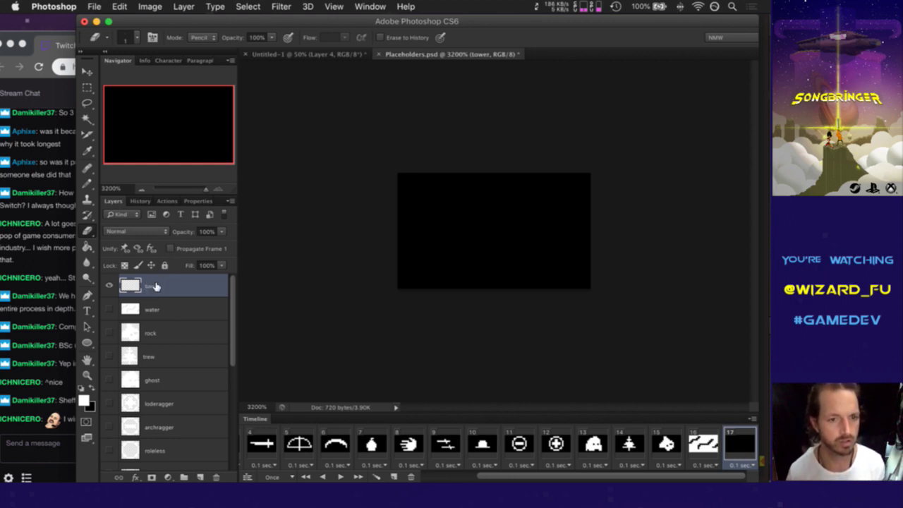
Step: Draw a solid white castle tower with three battlements on the tower layer using a 1 px Pencil, and compare it with frame 16
{"action": "key", "text": "b"}
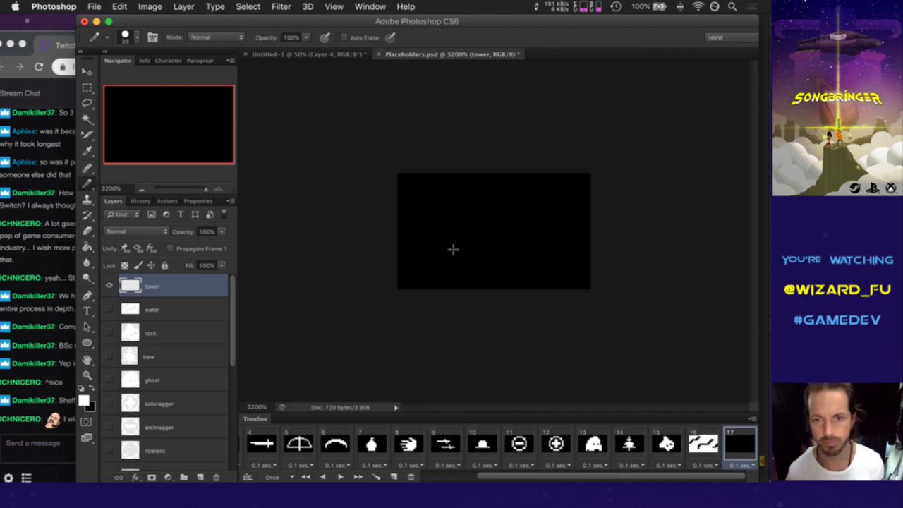
{"action": "key", "text": "bracketleft"}
{"action": "key", "text": "bracketleft"}
{"action": "key", "text": "bracketleft"}
{"action": "key", "text": "bracketleft"}
{"action": "key", "text": "bracketleft"}
{"action": "key", "text": "bracketleft"}
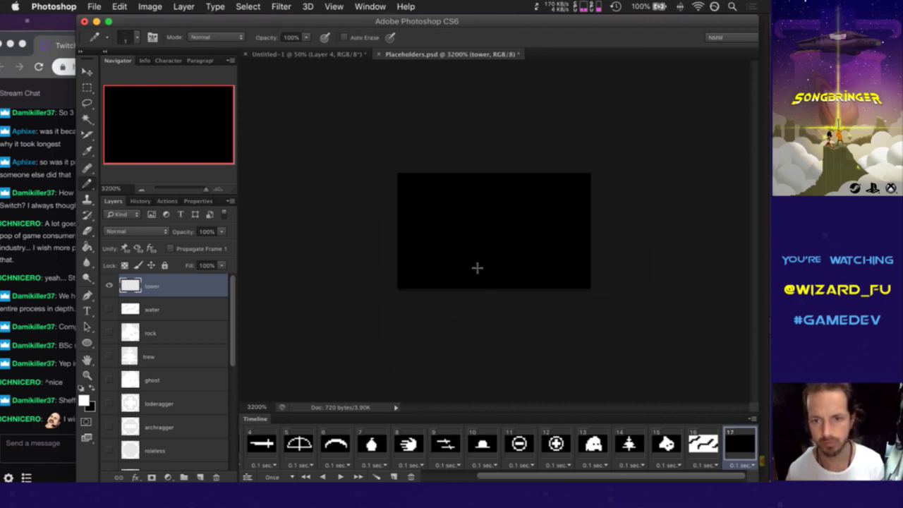
{"action": "mouse_move", "coordinate": [477, 268]}
{"action": "left_mouse_down"}
{"action": "mouse_move", "coordinate": [506, 268]}
{"action": "mouse_move", "coordinate": [506, 257]}
{"action": "mouse_move", "coordinate": [490, 257]}
{"action": "mouse_move", "coordinate": [481, 238]}
{"action": "mouse_move", "coordinate": [478, 251]}
{"action": "mouse_move", "coordinate": [475, 217]}
{"action": "mouse_move", "coordinate": [509, 221]}
{"action": "mouse_move", "coordinate": [509, 242]}
{"action": "mouse_move", "coordinate": [491, 233]}
{"action": "mouse_move", "coordinate": [506, 248]}
{"action": "left_mouse_up"}
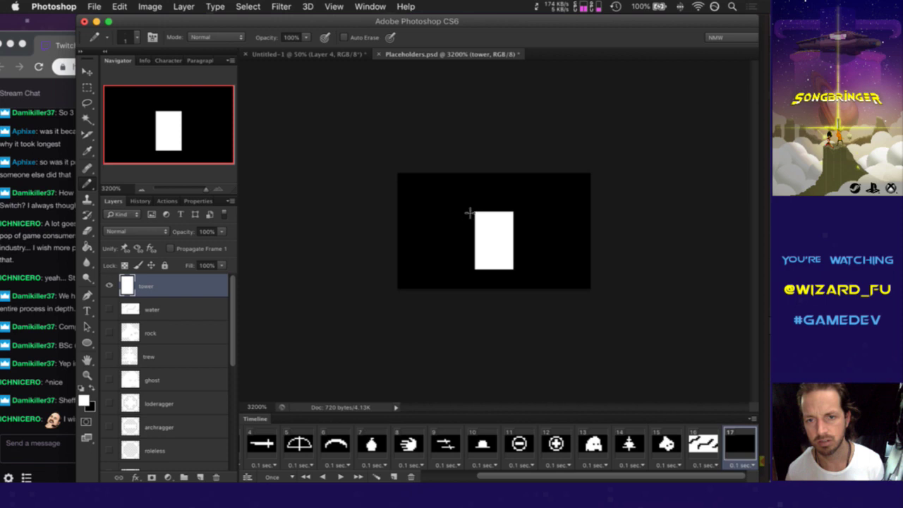
{"action": "mouse_move", "coordinate": [470, 212]}
{"action": "left_mouse_down"}
{"action": "mouse_move", "coordinate": [465, 267]}
{"action": "mouse_move", "coordinate": [460, 209]}
{"action": "left_mouse_up"}
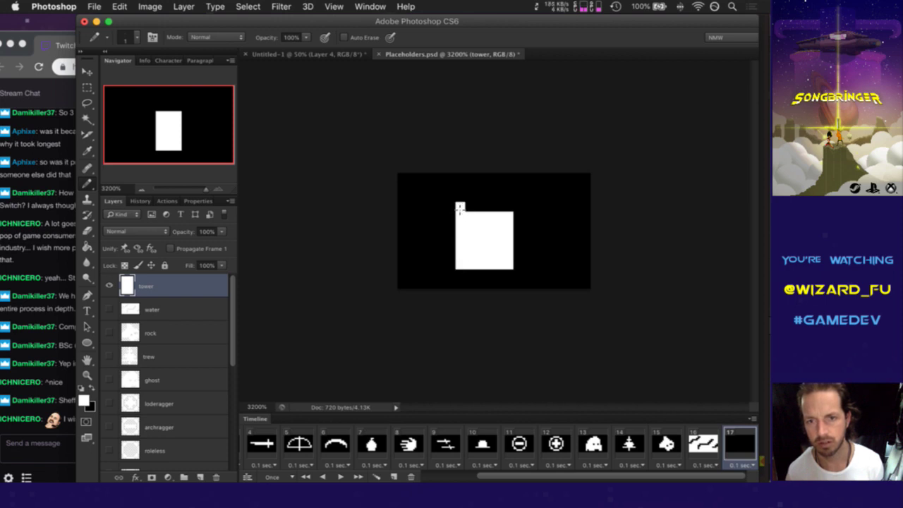
{"action": "mouse_move", "coordinate": [520, 268]}
{"action": "left_mouse_down"}
{"action": "mouse_move", "coordinate": [516, 208]}
{"action": "mouse_move", "coordinate": [489, 205]}
{"action": "left_mouse_up"}
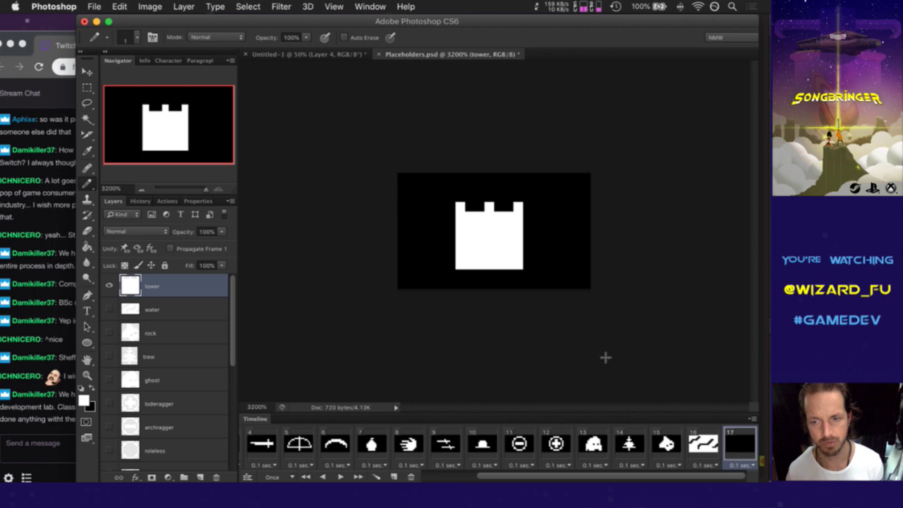
{"action": "left_click", "coordinate": [699, 443]}
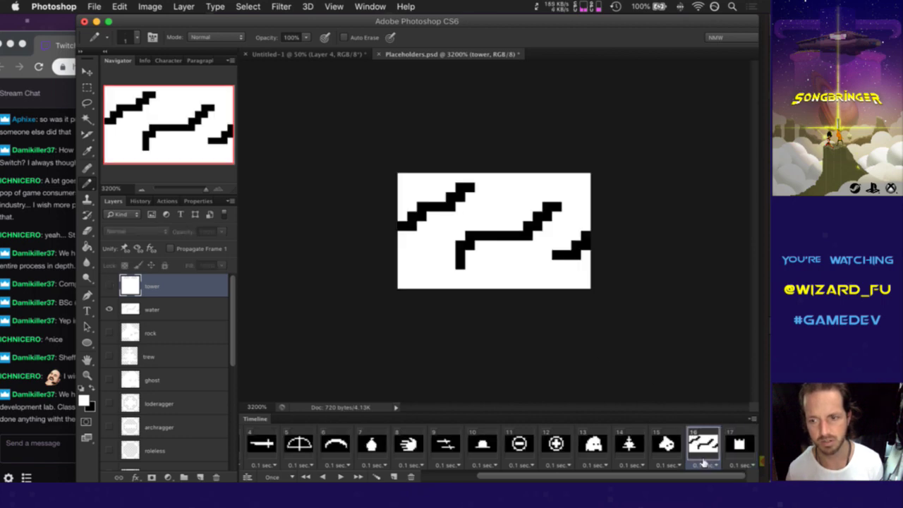
{"action": "left_click", "coordinate": [738, 446]}
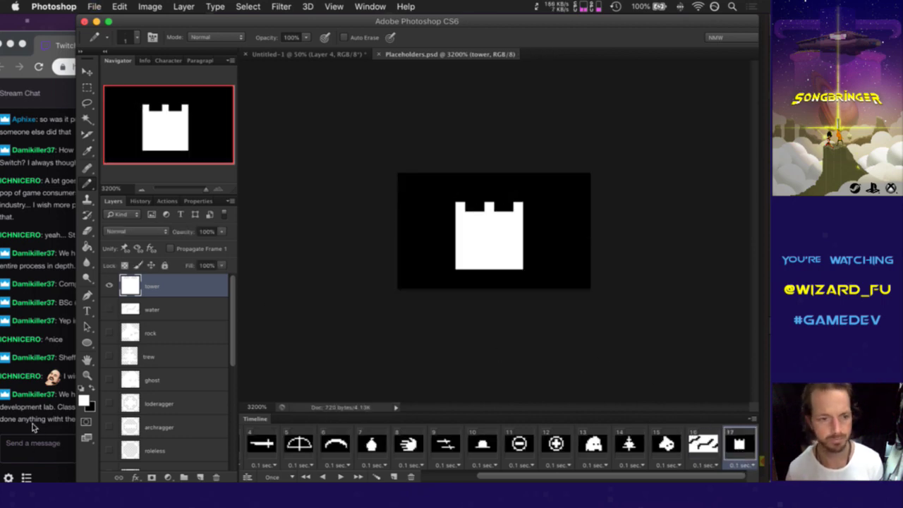
Step: Read the Twitch chat messages in Chrome about the PlayStation development lab, and return to Photoshop
{"action": "left_click", "coordinate": [33, 429]}
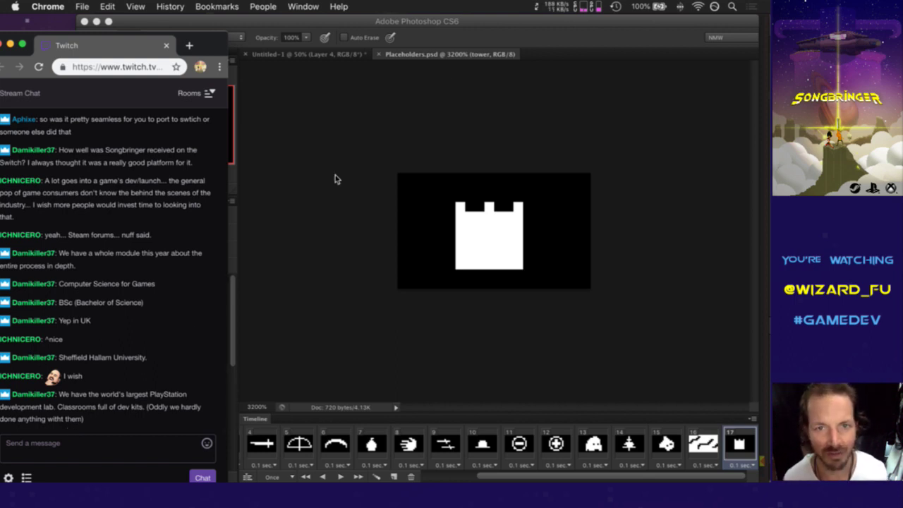
{"action": "left_click", "coordinate": [476, 37]}
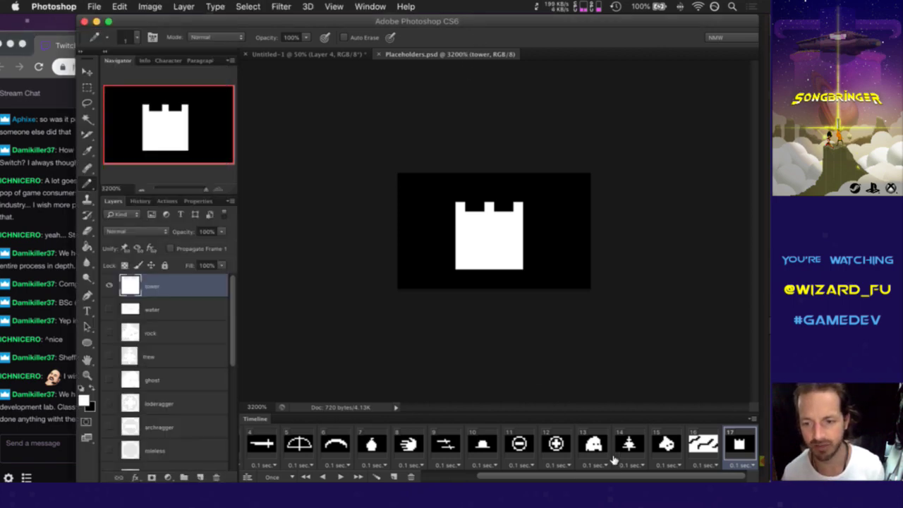
Step: Duplicate frame 17 as frame 18, hide the tower layer in it, and add a new layer above
{"action": "left_click", "coordinate": [393, 477]}
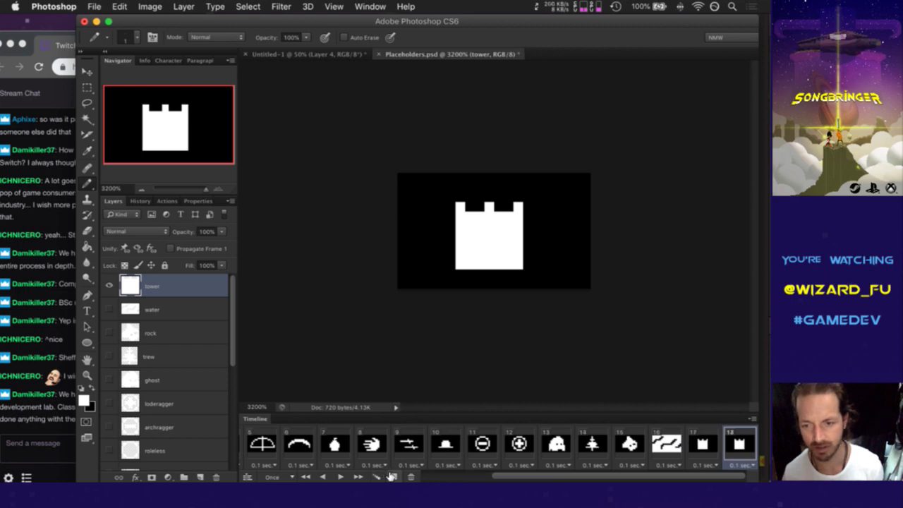
{"action": "left_click", "coordinate": [110, 286]}
{"action": "left_click", "coordinate": [201, 477]}
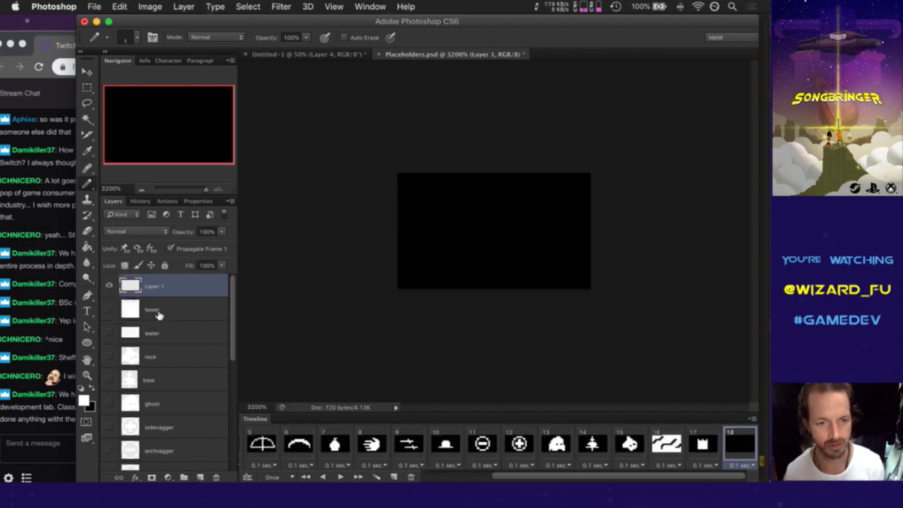
{"action": "double_click", "coordinate": [157, 286]}
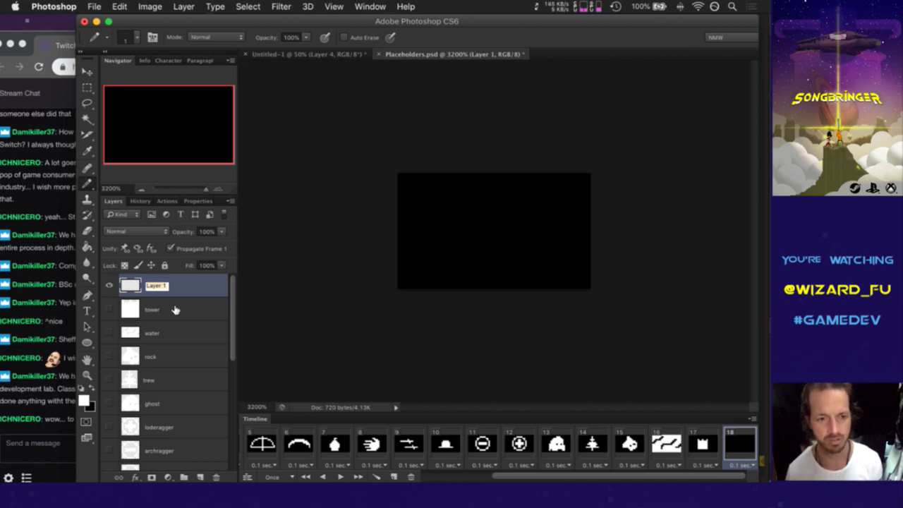
{"action": "left_click", "coordinate": [71, 436]}
{"action": "left_click", "coordinate": [497, 34]}
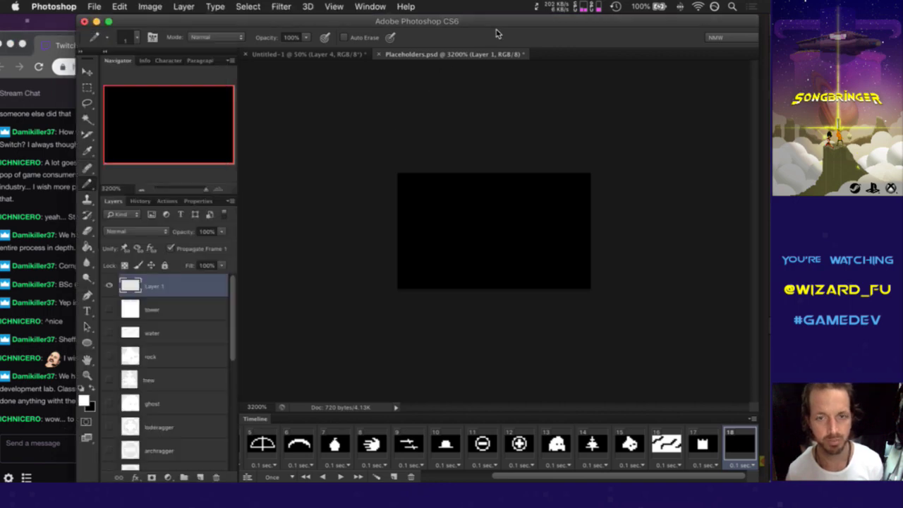
{"action": "double_click", "coordinate": [159, 287]}
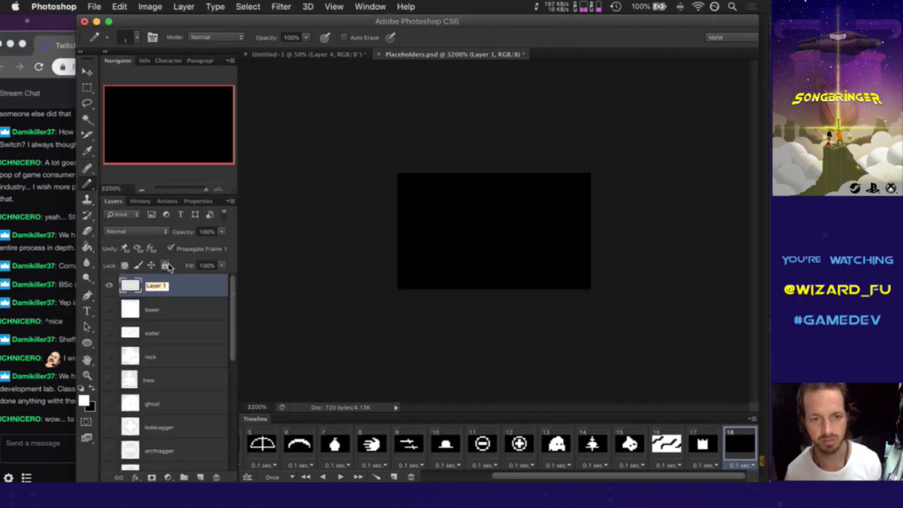
{"action": "key", "text": "Return"}
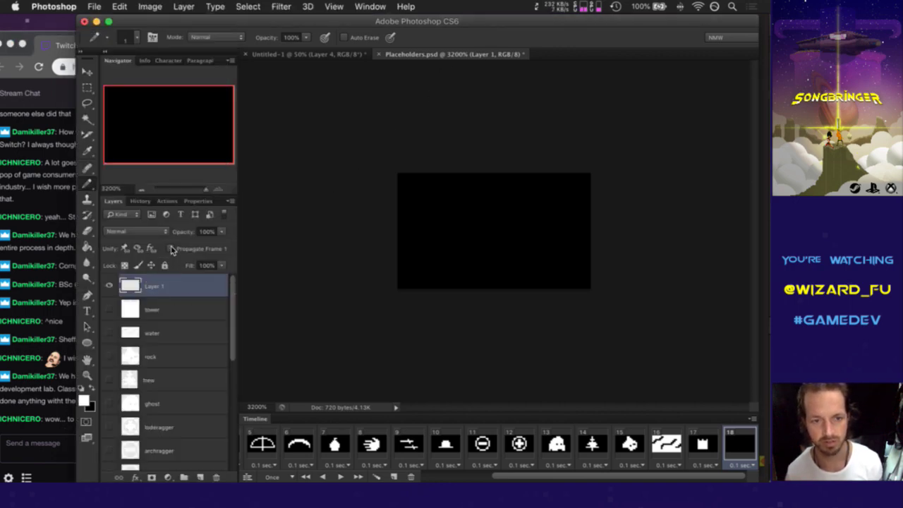
{"action": "double_click", "coordinate": [158, 290]}
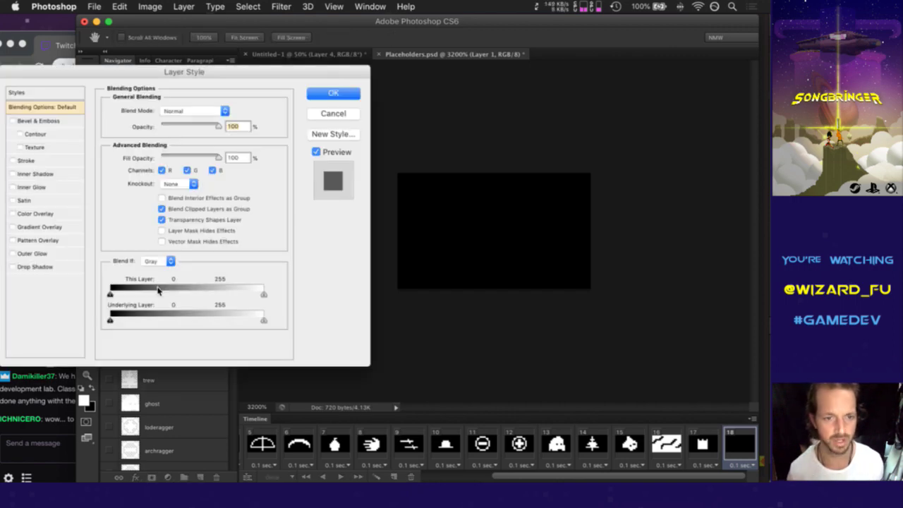
{"action": "left_click", "coordinate": [333, 113]}
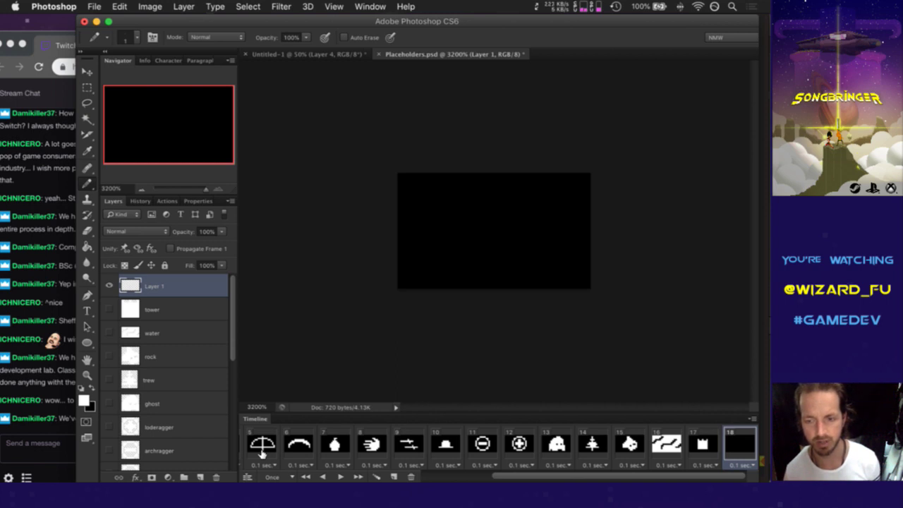
Step: Draw a one-pixel white border around the canvas edge on the tower layer in frame 17
{"action": "left_click", "coordinate": [705, 444]}
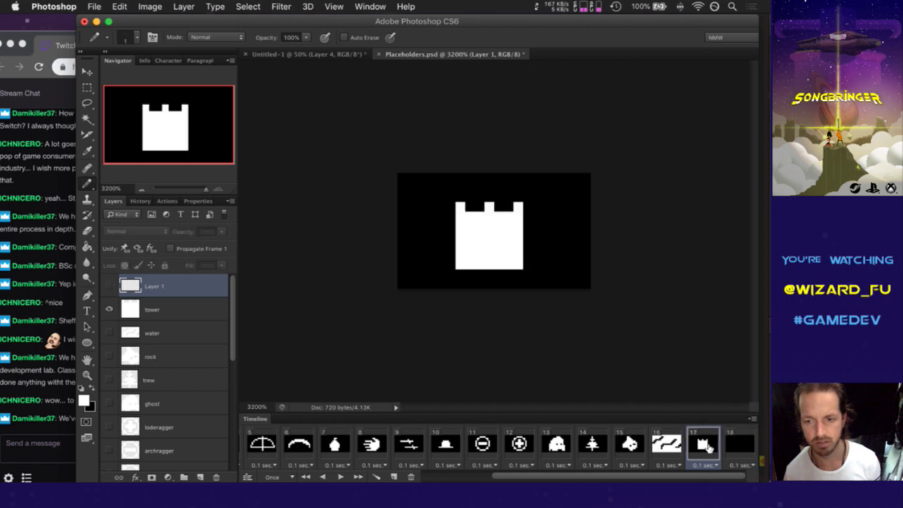
{"action": "left_click", "coordinate": [151, 311]}
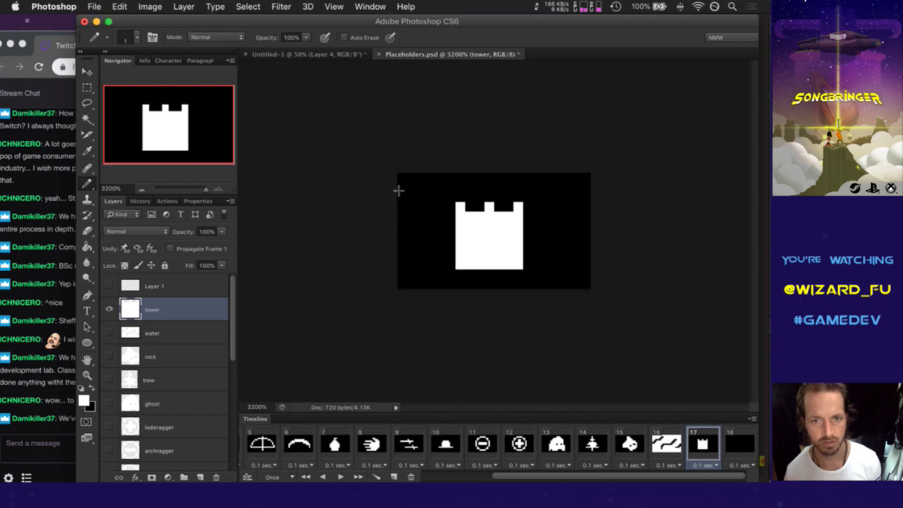
{"action": "mouse_move", "coordinate": [402, 177]}
{"action": "left_mouse_down"}
{"action": "mouse_move", "coordinate": [401, 261]}
{"action": "mouse_move", "coordinate": [413, 288]}
{"action": "mouse_move", "coordinate": [585, 285]}
{"action": "mouse_move", "coordinate": [590, 177]}
{"action": "mouse_move", "coordinate": [407, 177]}
{"action": "left_mouse_up"}
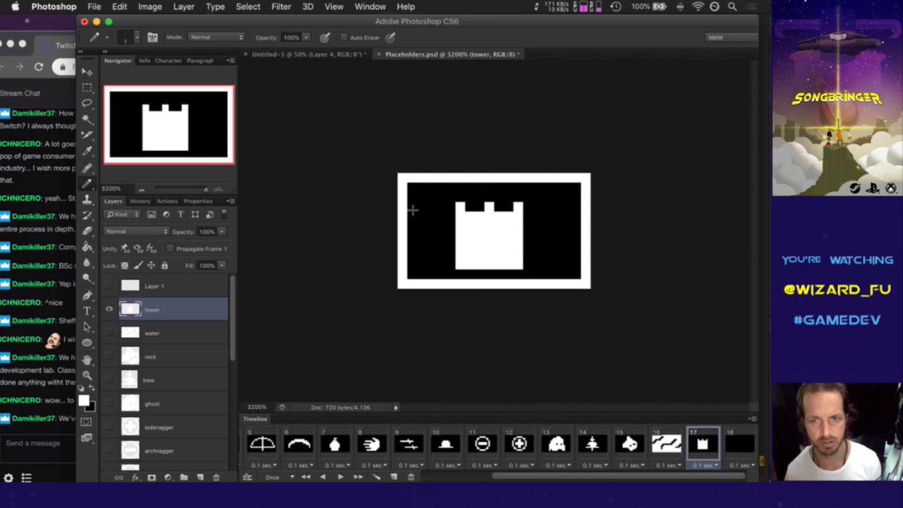
Step: Duplicate the tower layer and move frames 4 through 10 to the end of the timeline
{"action": "left_click", "coordinate": [738, 442]}
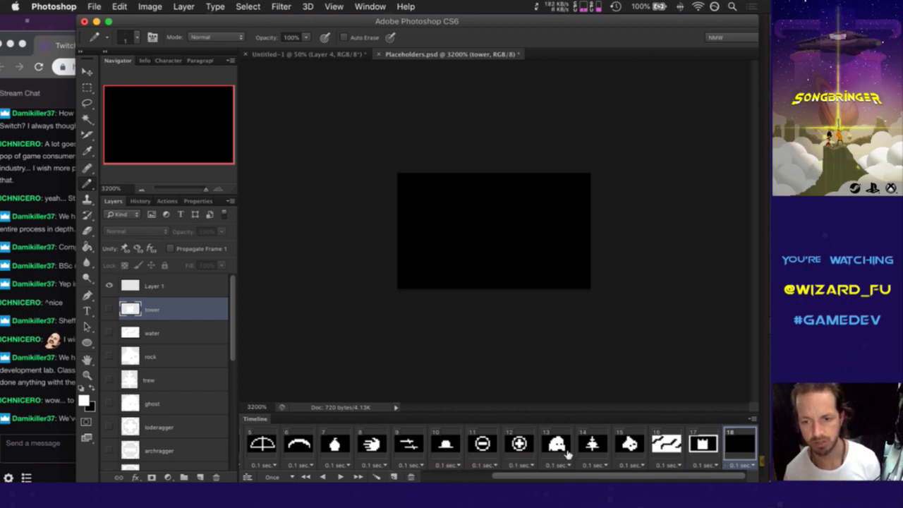
{"action": "left_click", "coordinate": [520, 444]}
{"action": "left_click", "coordinate": [490, 446]}
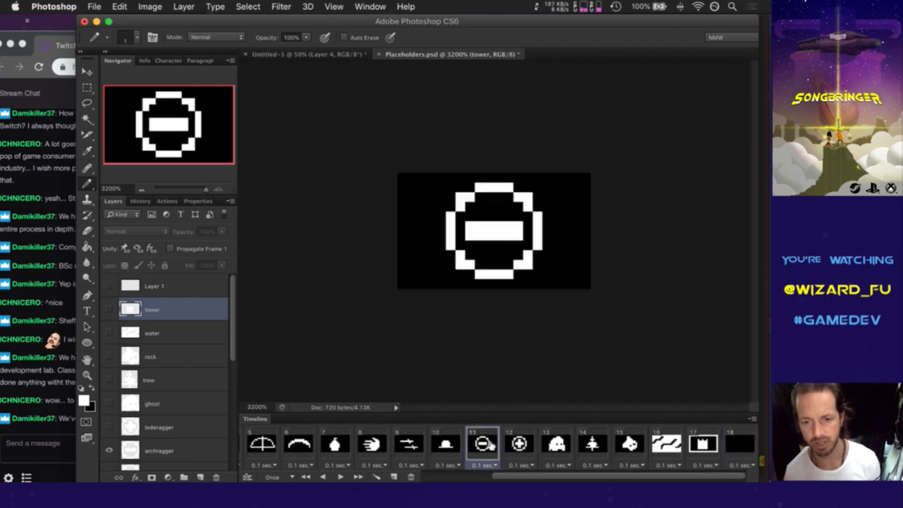
{"action": "left_click", "coordinate": [449, 445]}
{"action": "scroll", "coordinate": [546, 459], "scroll_direction": "left", "scroll_amount": 4}
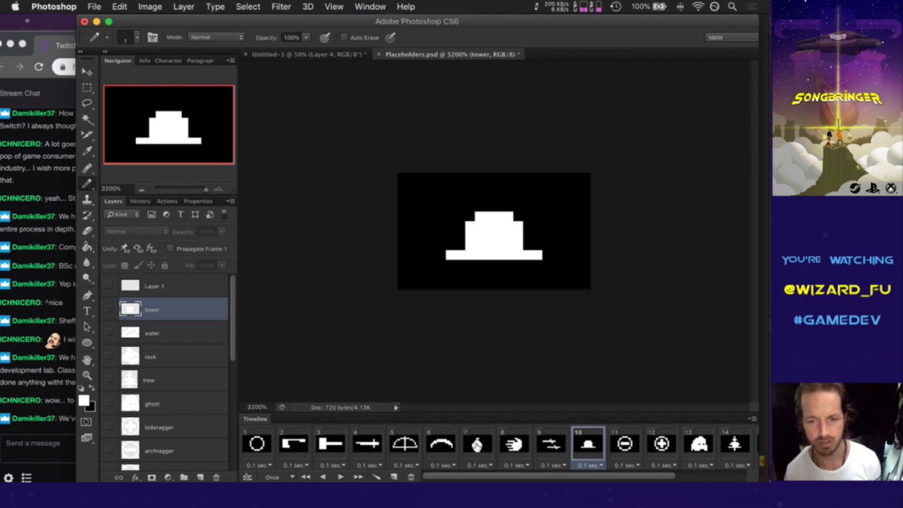
{"action": "left_click", "coordinate": [379, 443]}
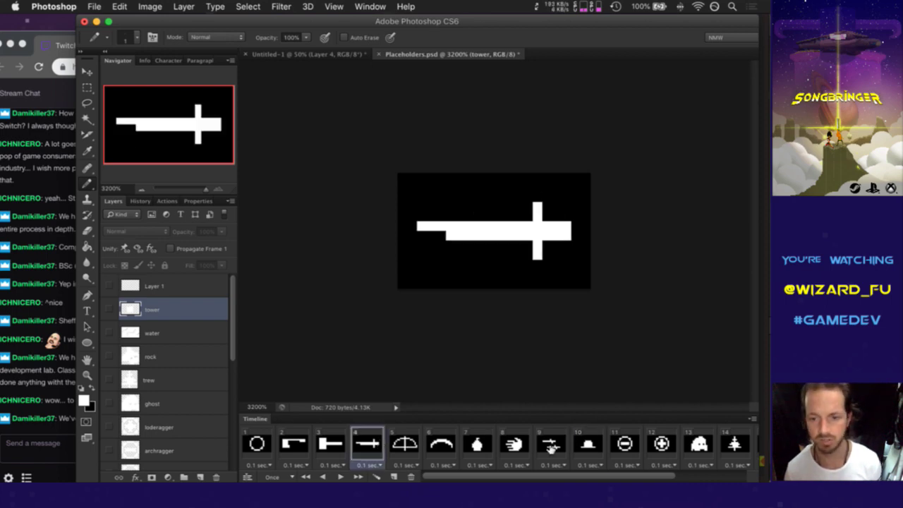
{"action": "left_click", "coordinate": [592, 446], "text": "shift"}
{"action": "key", "text": "ctrl+j"}
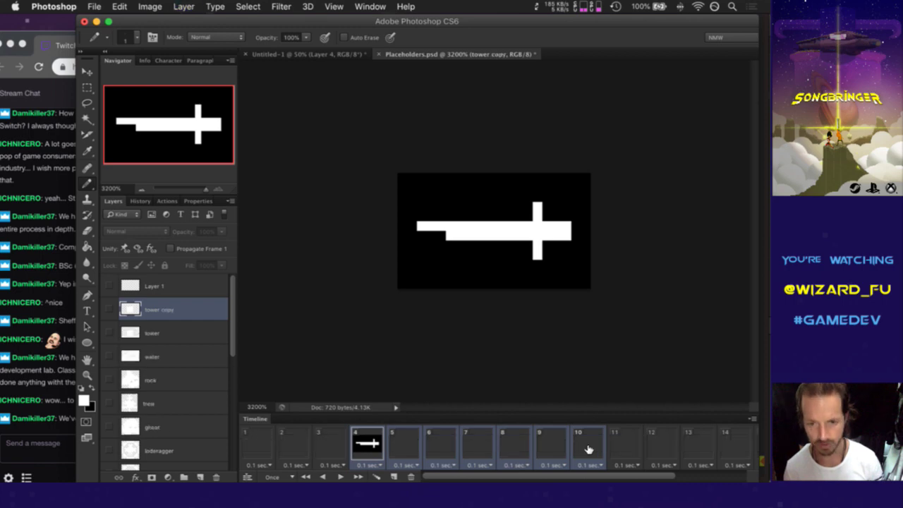
{"action": "left_click_drag", "start_coordinate": [368, 443], "coordinate": [748, 448]}
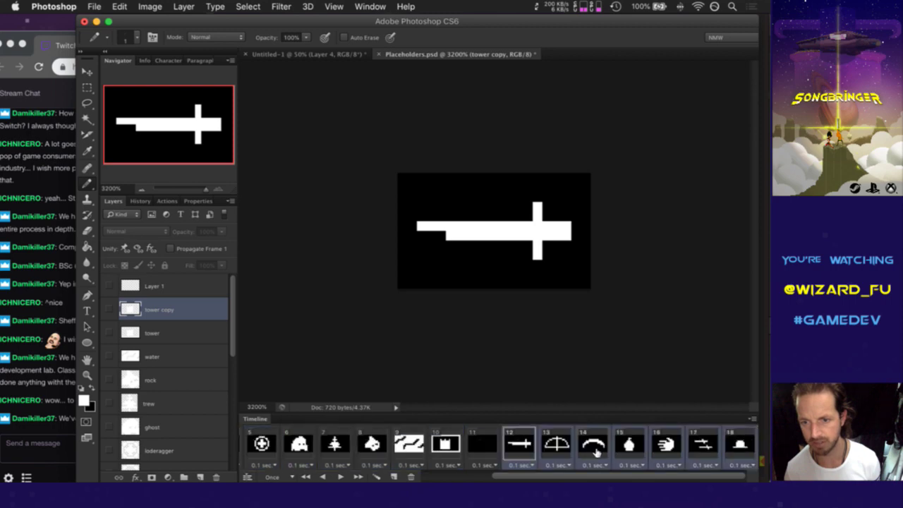
Step: Delete the empty frame 11, along with the unused tower copy and Layer 1 layers
{"action": "left_click", "coordinate": [490, 449]}
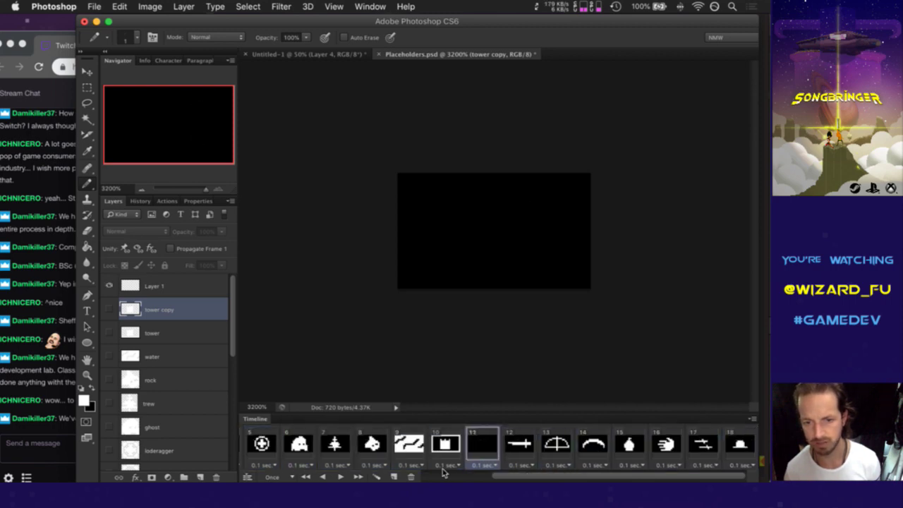
{"action": "left_click", "coordinate": [411, 477]}
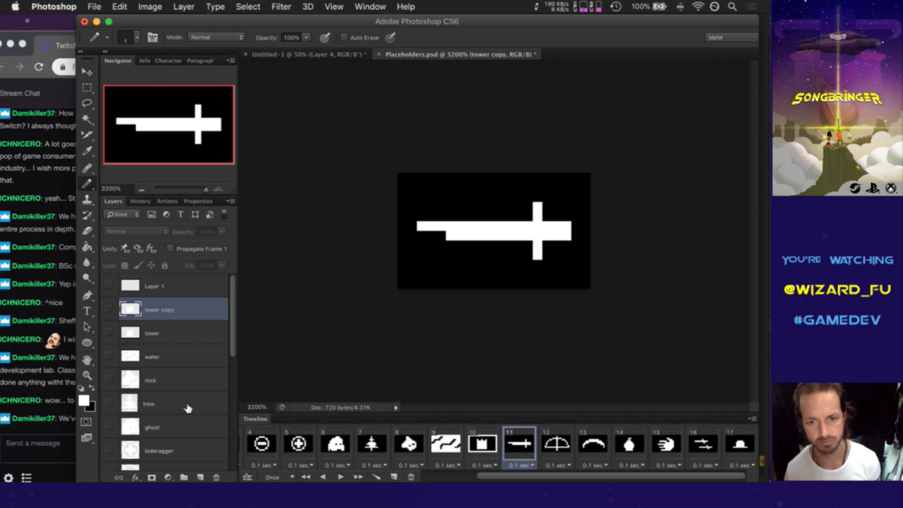
{"action": "left_click", "coordinate": [476, 444]}
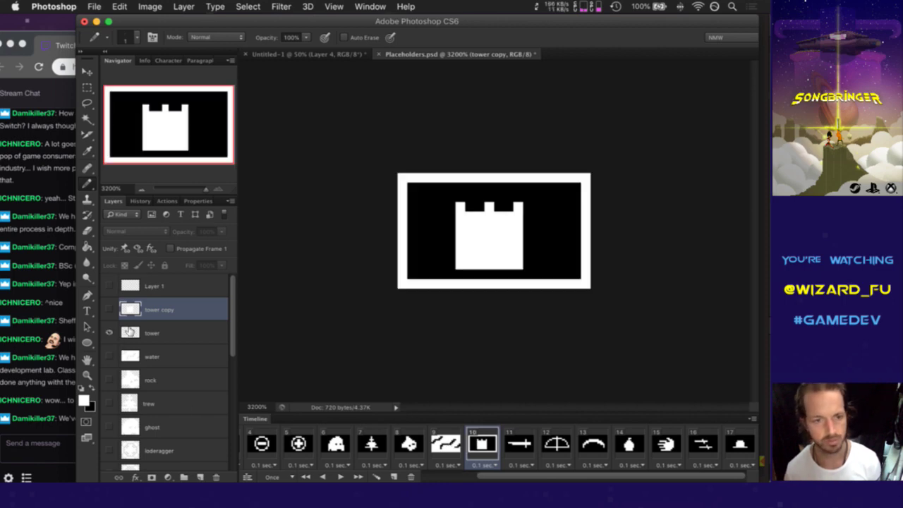
{"action": "key", "text": "e"}
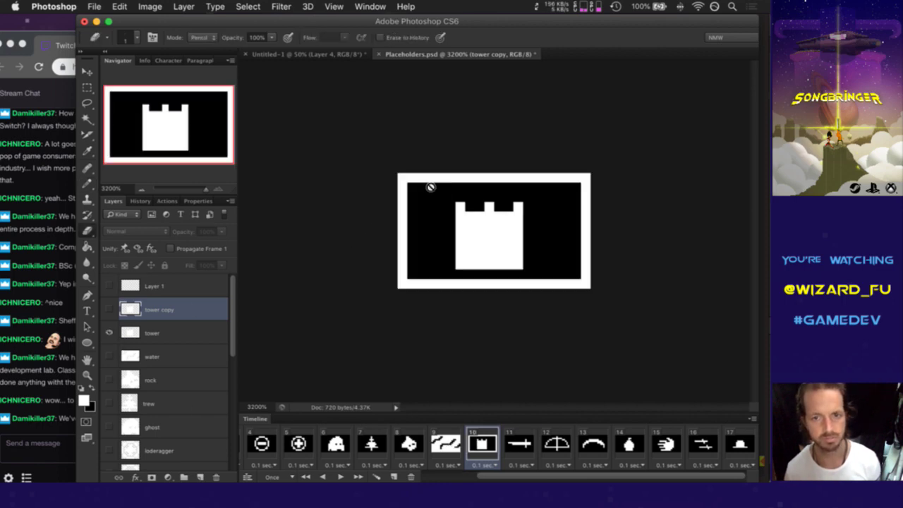
{"action": "left_click", "coordinate": [174, 337]}
{"action": "left_click", "coordinate": [189, 309]}
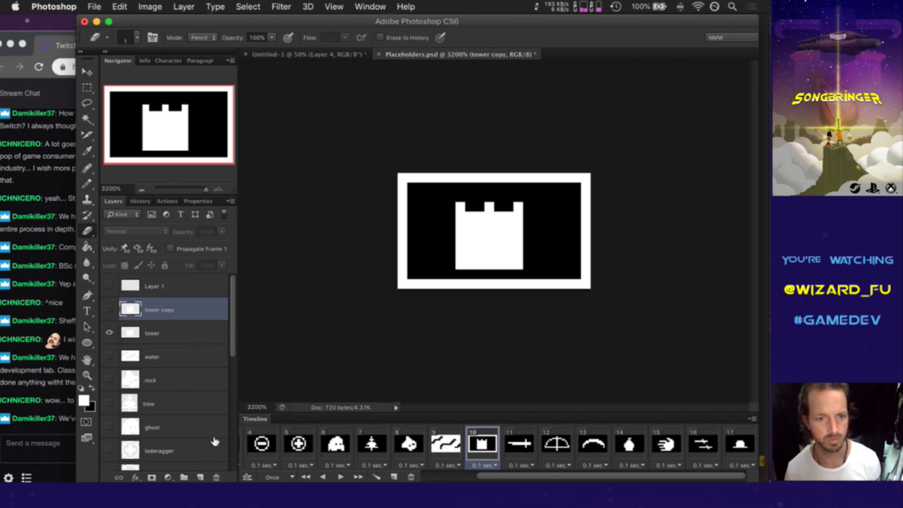
{"action": "left_click_drag", "start_coordinate": [191, 302], "coordinate": [216, 478]}
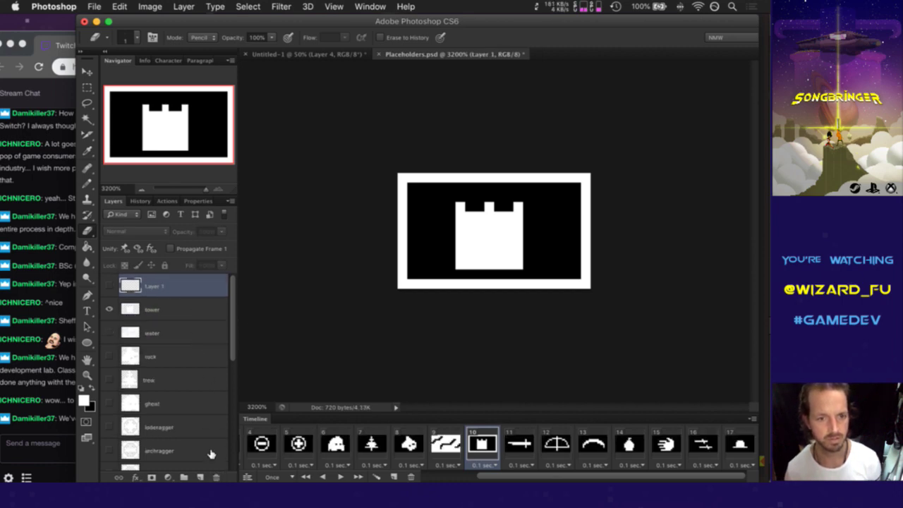
{"action": "left_click", "coordinate": [216, 478]}
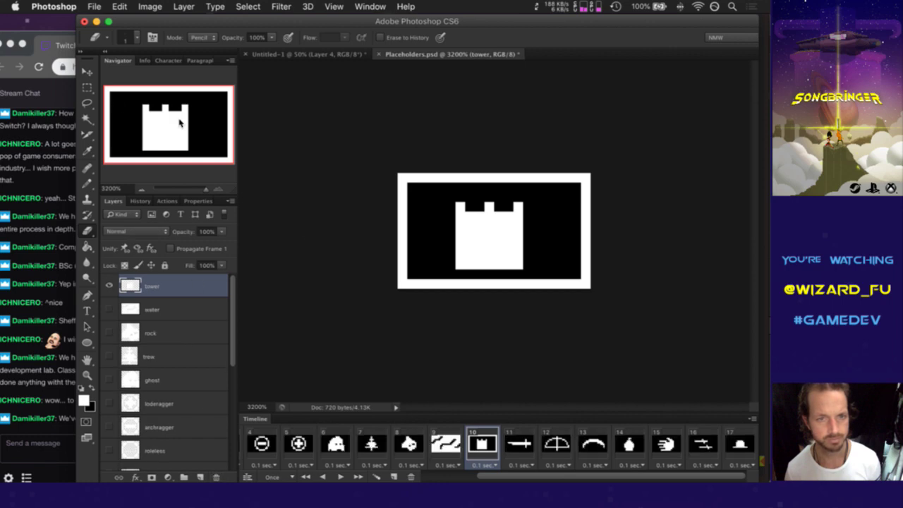
Step: Select the tower layer's white border with the Magic Wand in Contiguous mode and split it onto its own layer
{"action": "left_click", "coordinate": [89, 117]}
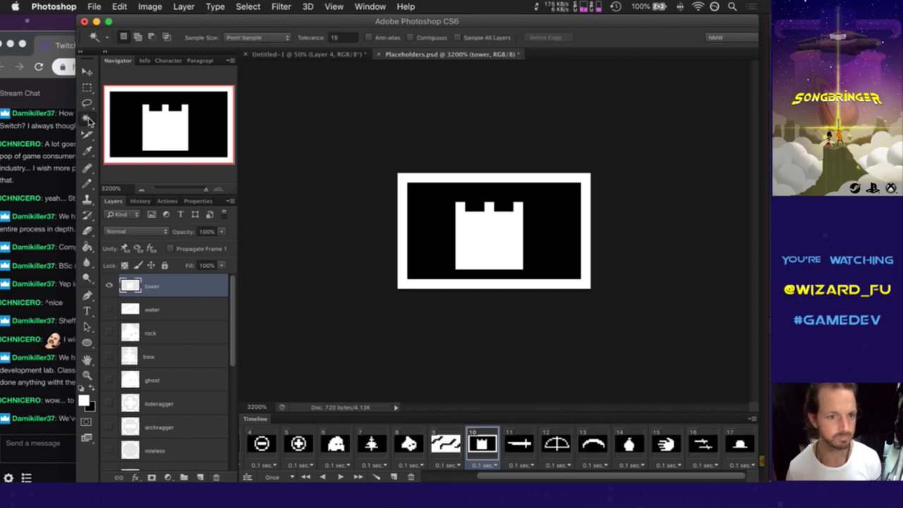
{"action": "left_click", "coordinate": [404, 181]}
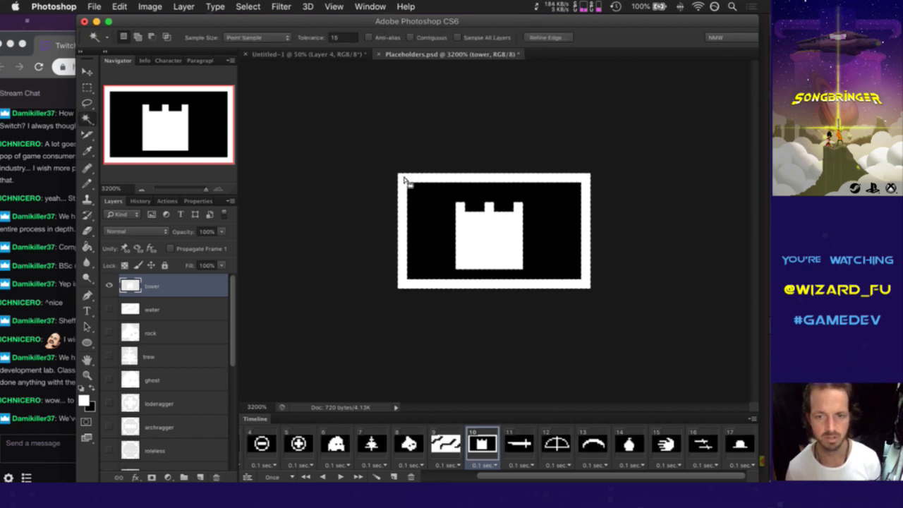
{"action": "left_click", "coordinate": [411, 37]}
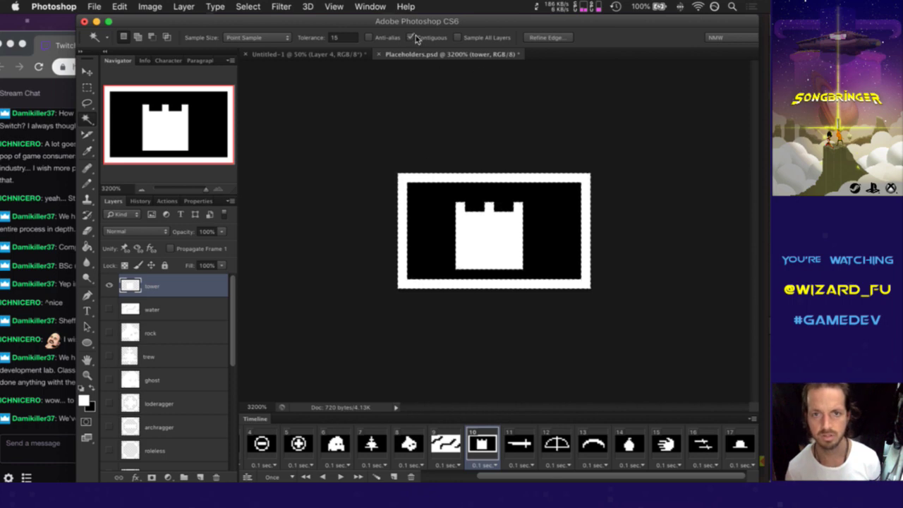
{"action": "left_click", "coordinate": [420, 192]}
{"action": "left_click", "coordinate": [403, 190]}
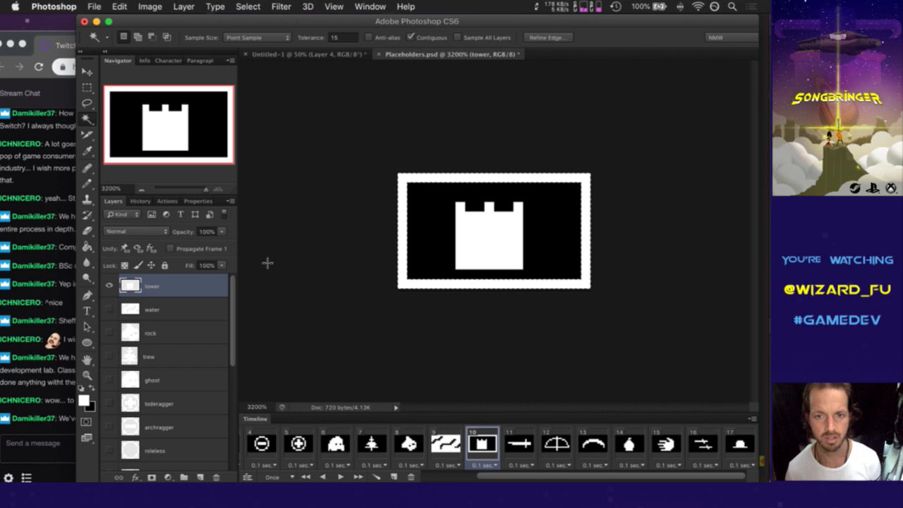
{"action": "right_click", "coordinate": [400, 201]}
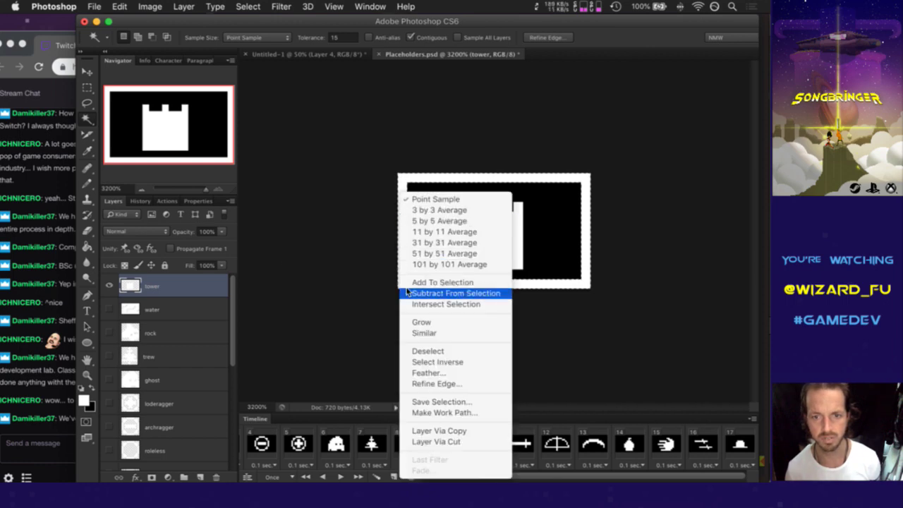
{"action": "left_click", "coordinate": [436, 431]}
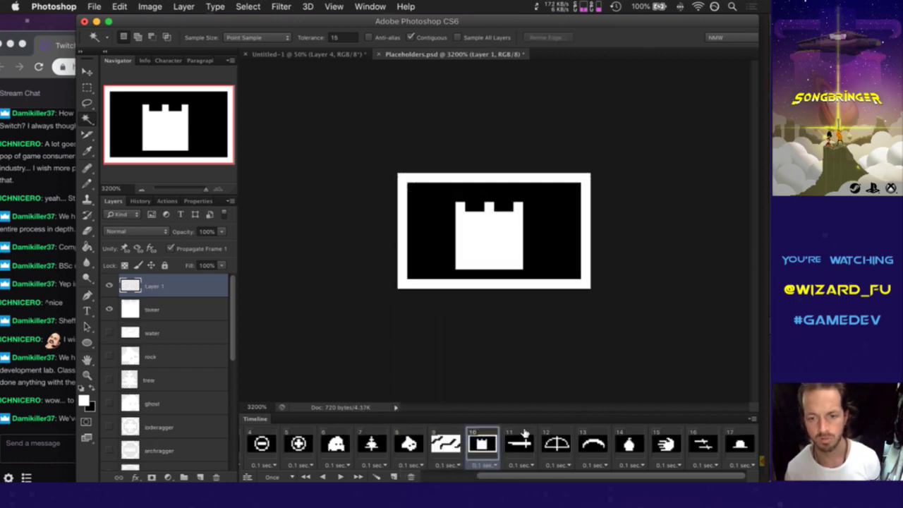
Step: Rename the new border layer building and save the file
{"action": "double_click", "coordinate": [160, 286]}
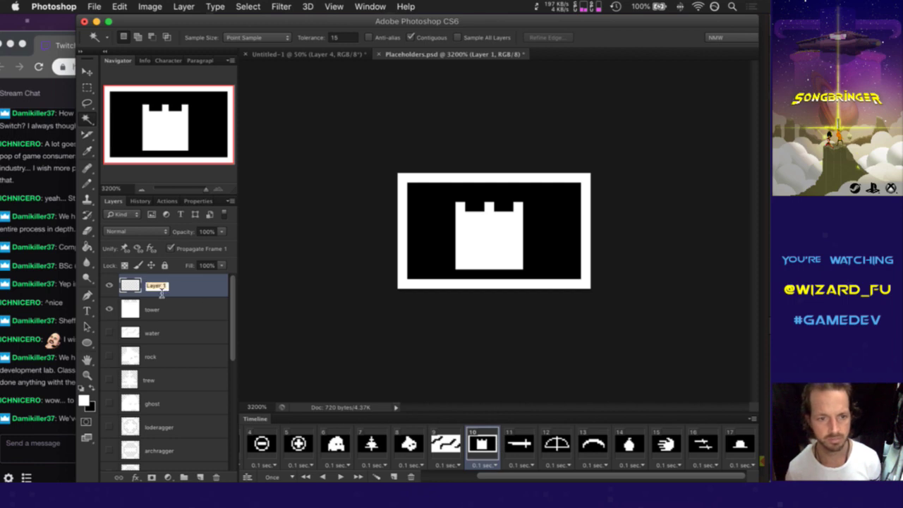
{"action": "type", "text": "building"}
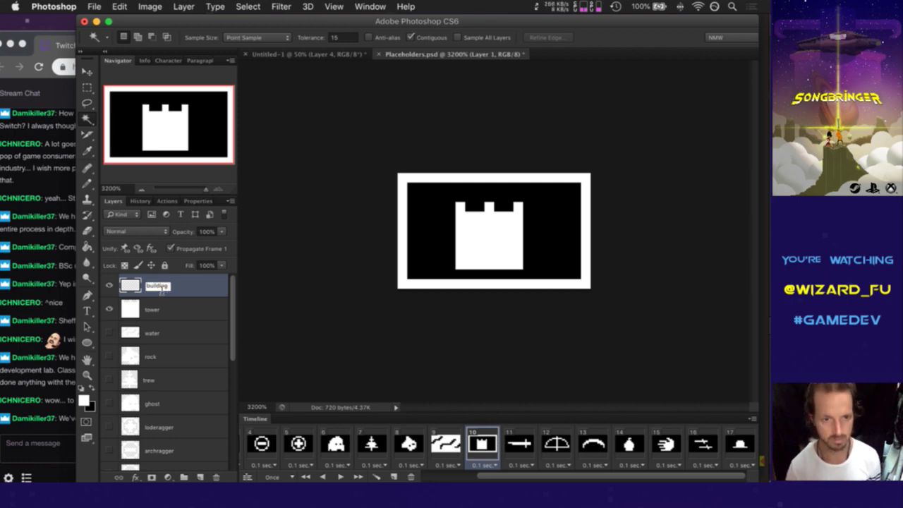
{"action": "key", "text": "Return"}
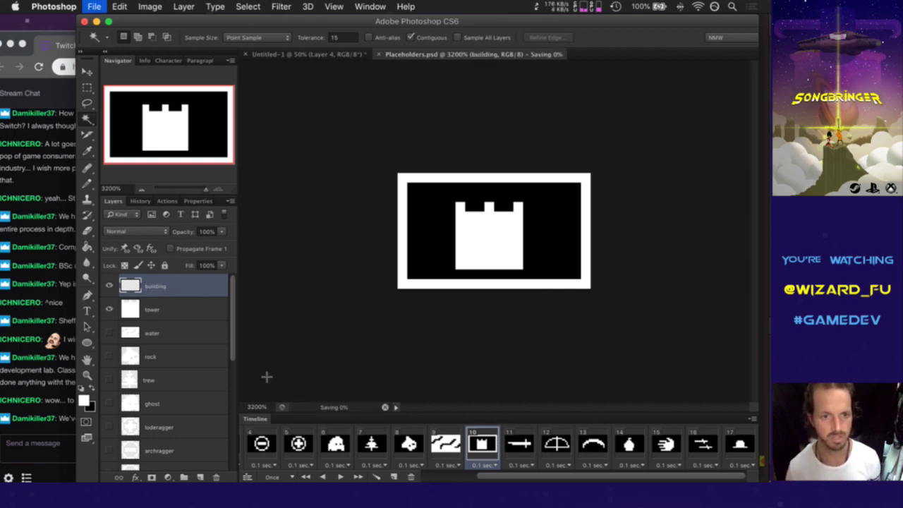
Step: Show the building border layer in frames 11 through 17 and check the result in several frames
{"action": "left_click", "coordinate": [521, 443]}
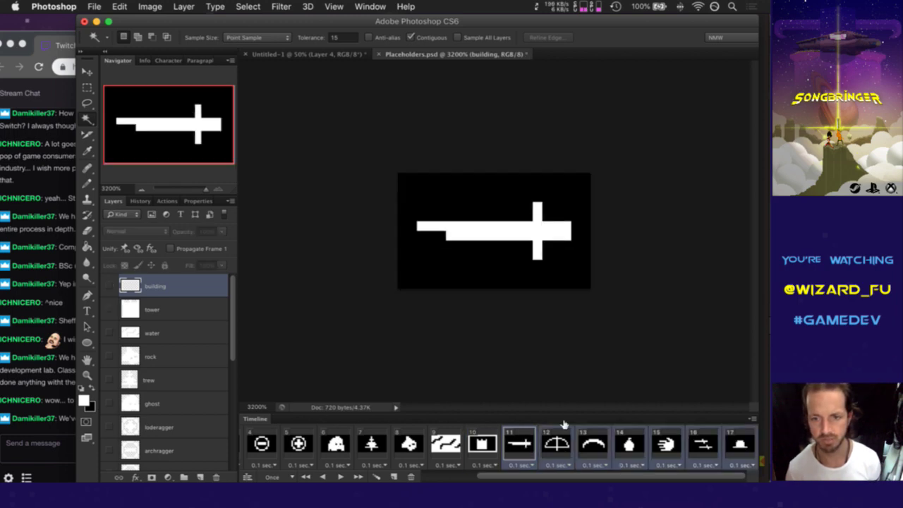
{"action": "left_click", "coordinate": [110, 286]}
{"action": "left_click", "coordinate": [484, 443]}
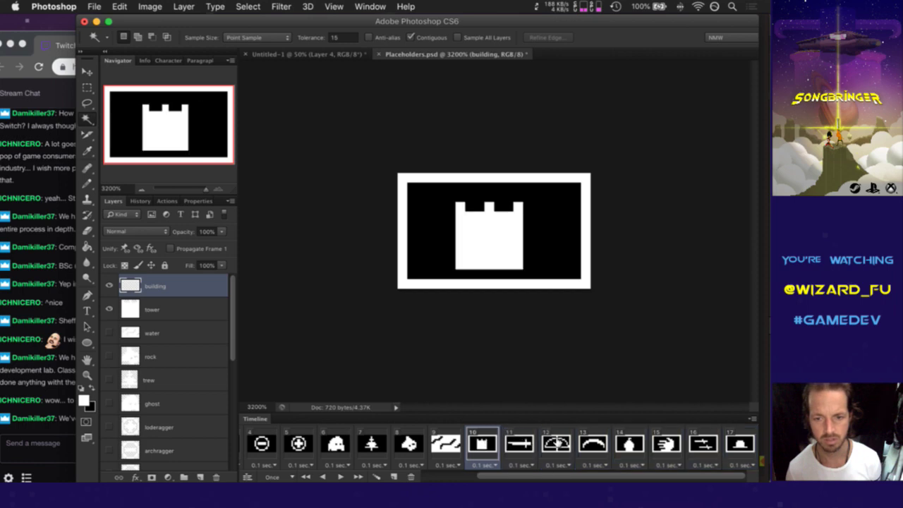
{"action": "left_click", "coordinate": [556, 443]}
{"action": "left_click", "coordinate": [530, 443]}
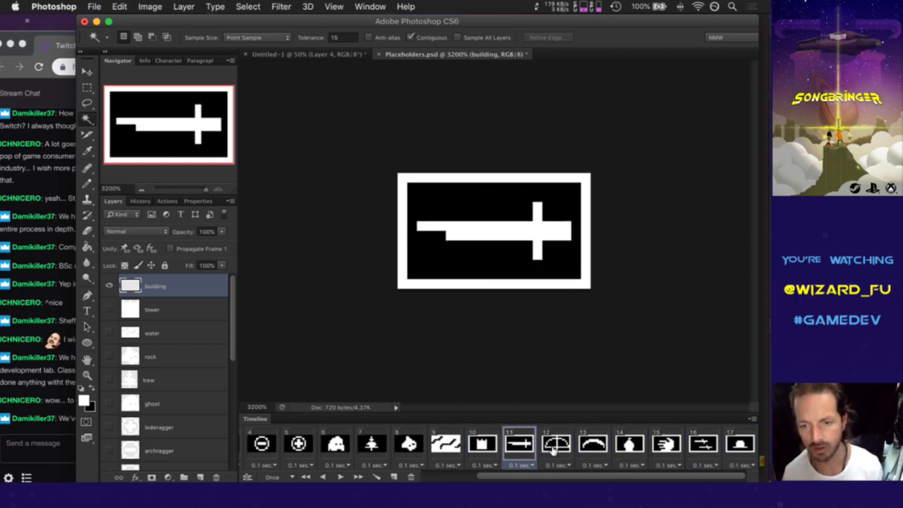
{"action": "left_click", "coordinate": [555, 446]}
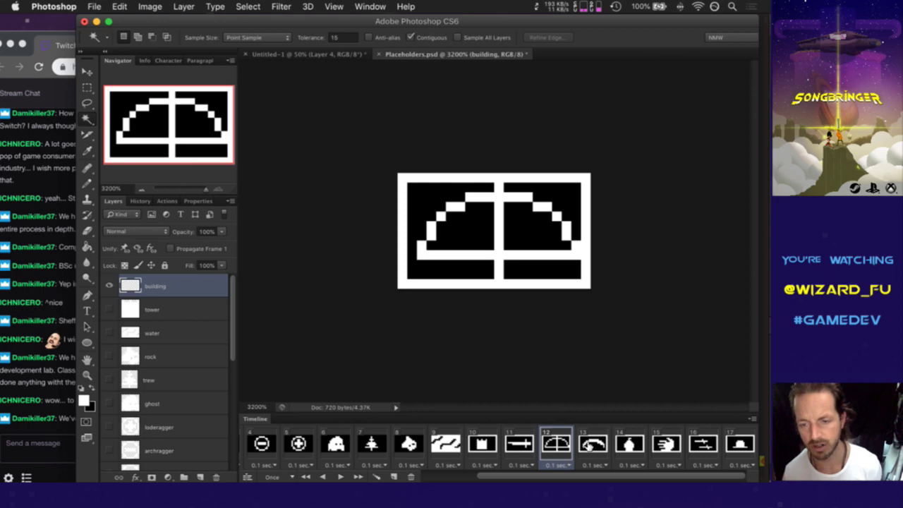
{"action": "left_click", "coordinate": [591, 446]}
Step: Duplicate frame 17 as frame 18 and hide the building border layer in it
{"action": "left_click", "coordinate": [737, 445]}
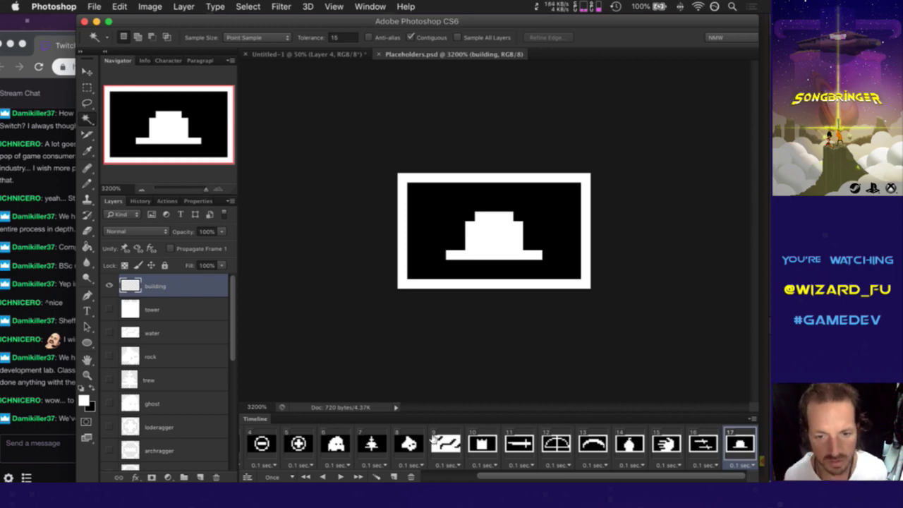
{"action": "left_click", "coordinate": [394, 477]}
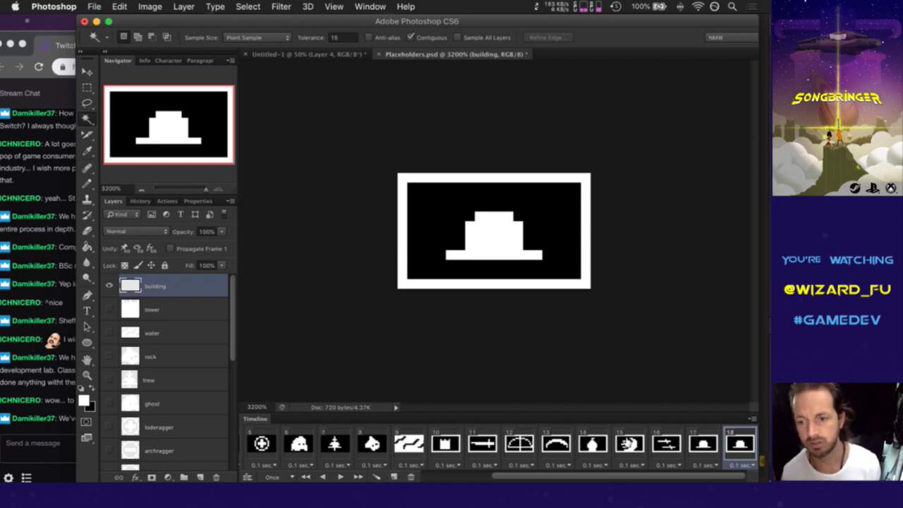
{"action": "left_click", "coordinate": [109, 285]}
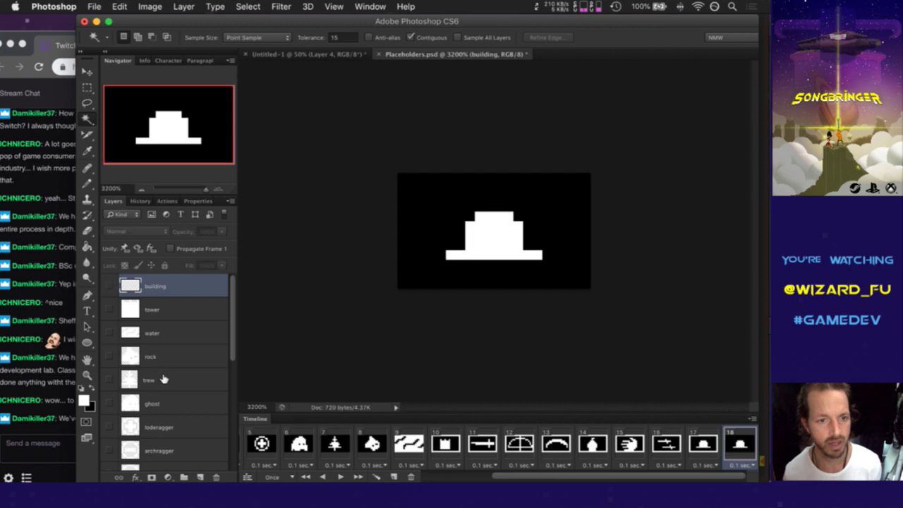
Step: Add a new layer named lodestone above building and turn off Propagate Frame 1 for it
{"action": "left_click", "coordinate": [200, 477]}
{"action": "double_click", "coordinate": [156, 286]}
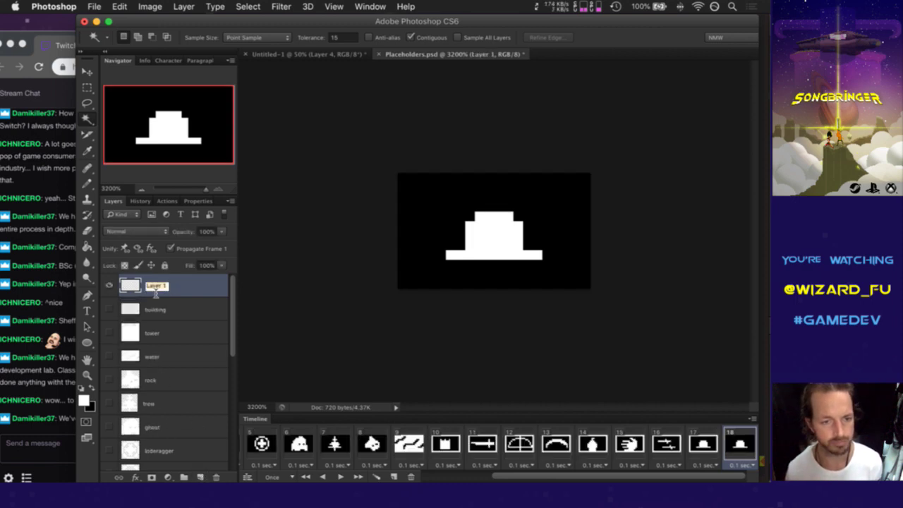
{"action": "type", "text": "lodestone"}
{"action": "key", "text": "Return"}
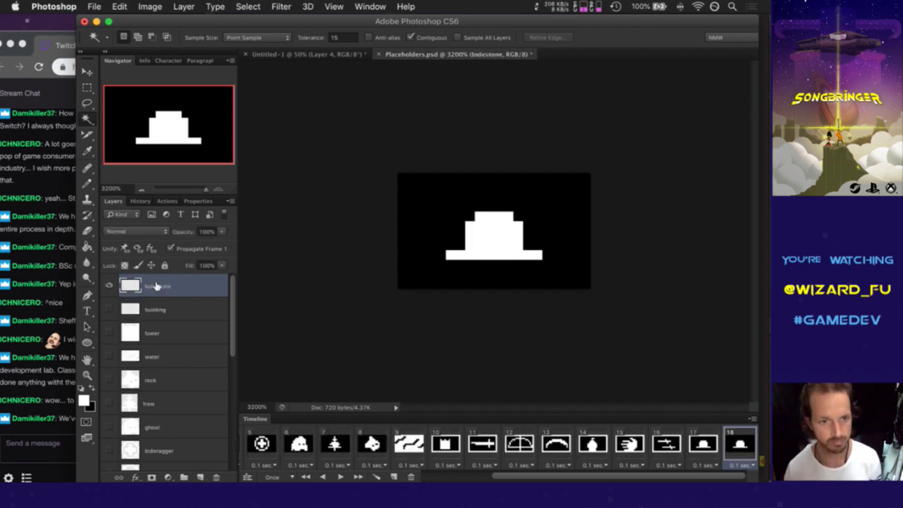
{"action": "left_click", "coordinate": [170, 249]}
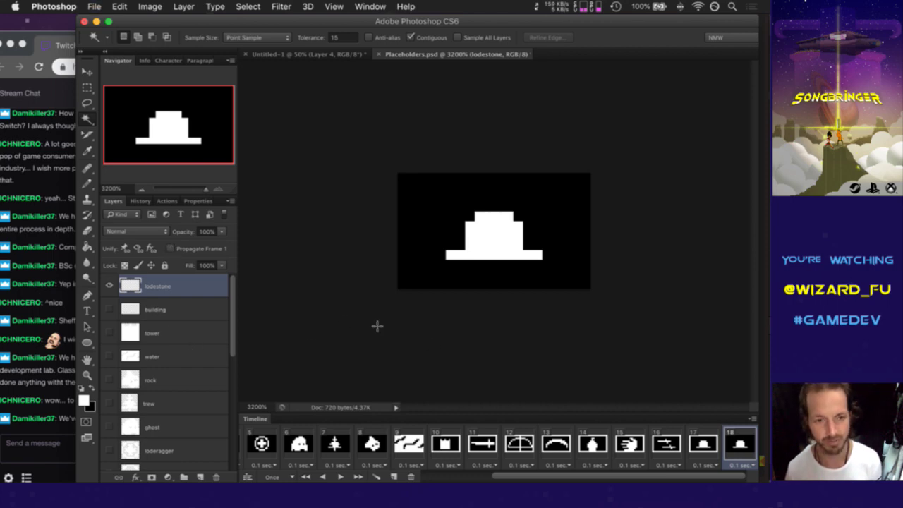
Step: Hide the spy layer in frame 18 so the canvas is empty
{"action": "scroll", "coordinate": [155, 349], "scroll_direction": "down", "scroll_amount": 6}
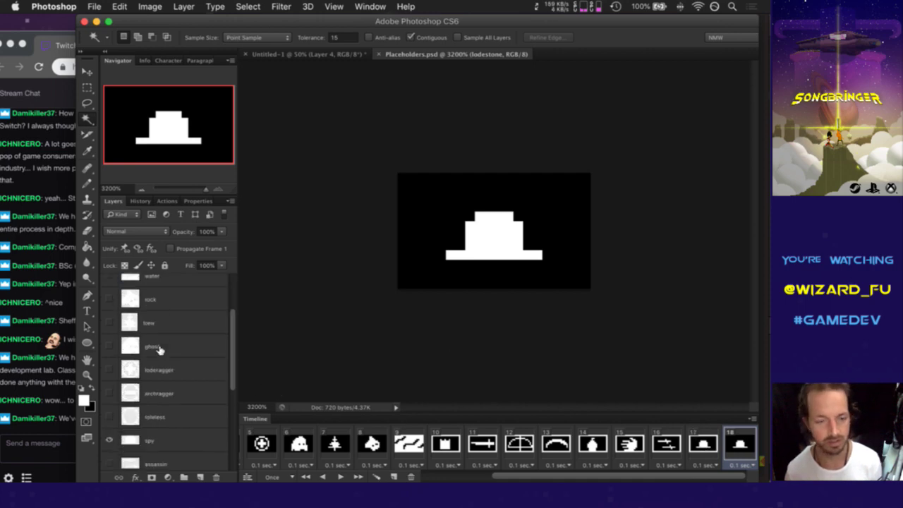
{"action": "left_click", "coordinate": [109, 381]}
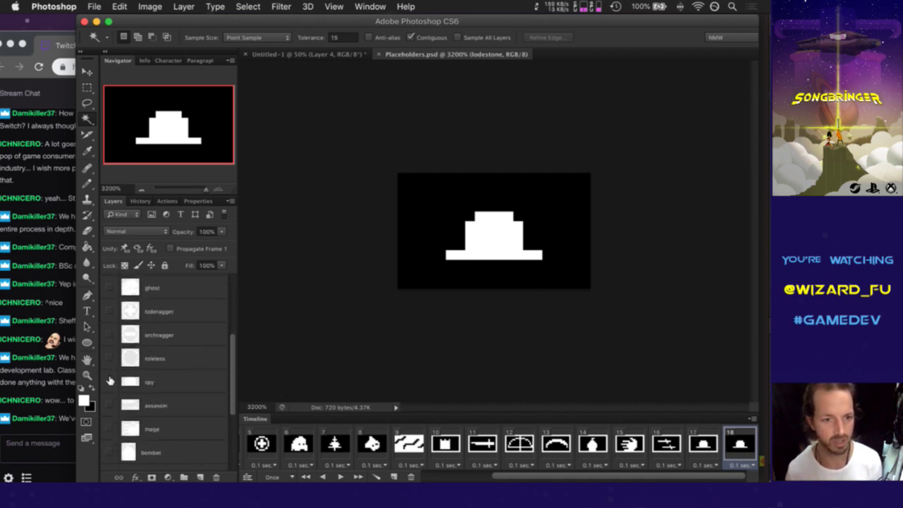
{"action": "scroll", "coordinate": [187, 387], "scroll_direction": "up", "scroll_amount": 6}
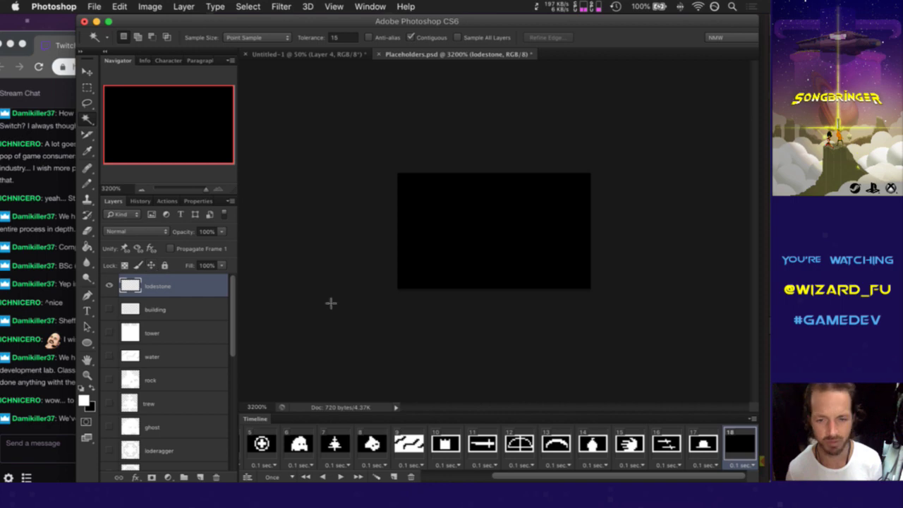
Step: Draw a tall white oval with a vertical centre bar on the lodestone layer, using the Pencil and Eraser
{"action": "key", "text": "b"}
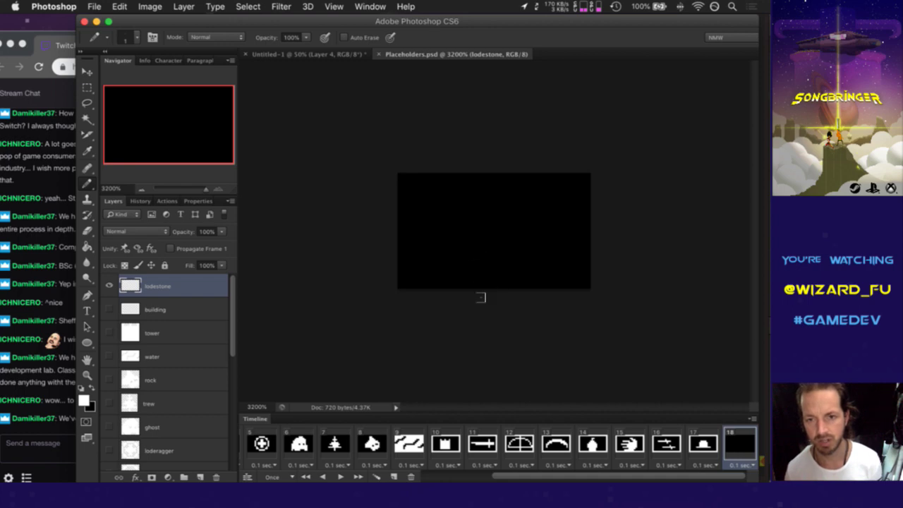
{"action": "left_click_drag", "start_coordinate": [482, 275], "coordinate": [450, 264]}
{"action": "mouse_move", "coordinate": [440, 216]}
{"action": "left_mouse_down"}
{"action": "mouse_move", "coordinate": [460, 197]}
{"action": "mouse_move", "coordinate": [503, 189]}
{"action": "mouse_move", "coordinate": [474, 221]}
{"action": "mouse_move", "coordinate": [474, 257]}
{"action": "mouse_move", "coordinate": [490, 272]}
{"action": "mouse_move", "coordinate": [520, 243]}
{"action": "mouse_move", "coordinate": [494, 205]}
{"action": "mouse_move", "coordinate": [495, 240]}
{"action": "mouse_move", "coordinate": [486, 219]}
{"action": "mouse_move", "coordinate": [481, 248]}
{"action": "mouse_move", "coordinate": [489, 269]}
{"action": "left_mouse_up"}
{"action": "key", "text": "super+z"}
{"action": "key", "text": "e"}
{"action": "mouse_move", "coordinate": [522, 235]}
{"action": "left_mouse_down"}
{"action": "mouse_move", "coordinate": [517, 256]}
{"action": "mouse_move", "coordinate": [479, 226]}
{"action": "mouse_move", "coordinate": [480, 211]}
{"action": "mouse_move", "coordinate": [480, 261]}
{"action": "left_mouse_up"}
{"action": "left_click_drag", "start_coordinate": [498, 223], "coordinate": [492, 284]}
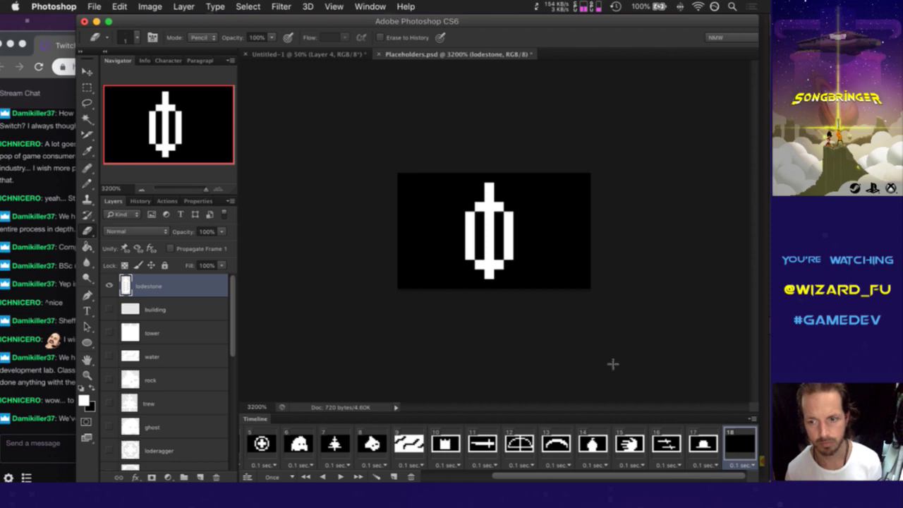
Step: Fill the lower part of the lodestone's left gap and the upper part of its right gap with white pixels
{"action": "left_click", "coordinate": [701, 432]}
{"action": "left_click", "coordinate": [739, 444]}
{"action": "key", "text": "b"}
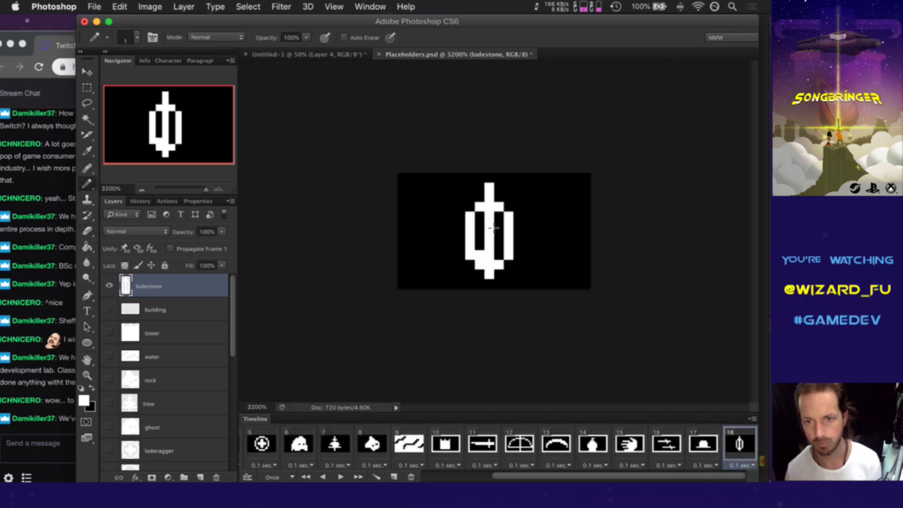
{"action": "left_click", "coordinate": [496, 219]}
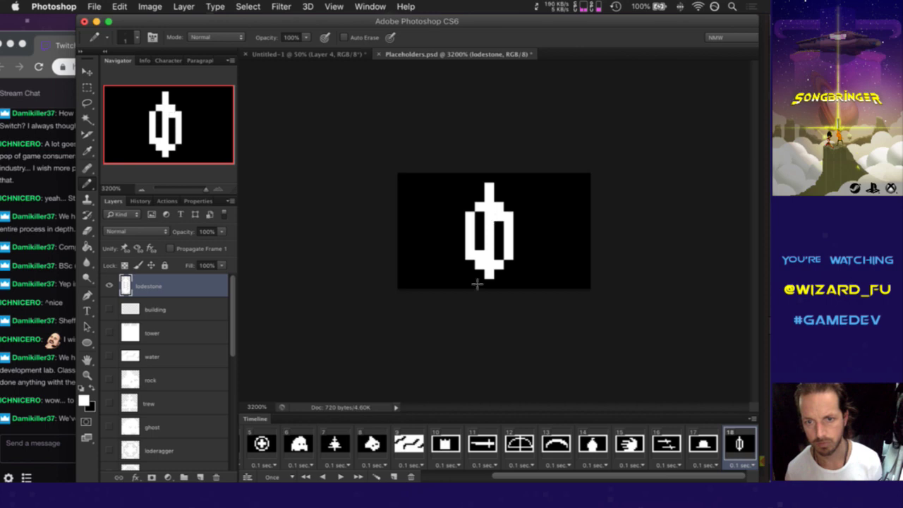
{"action": "left_click", "coordinate": [716, 446]}
{"action": "left_click", "coordinate": [748, 444]}
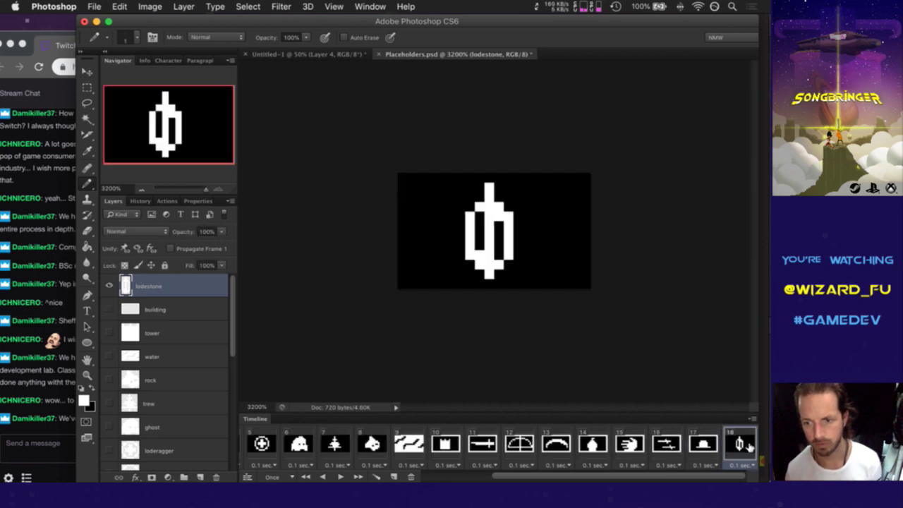
{"action": "left_click_drag", "start_coordinate": [480, 241], "coordinate": [498, 224]}
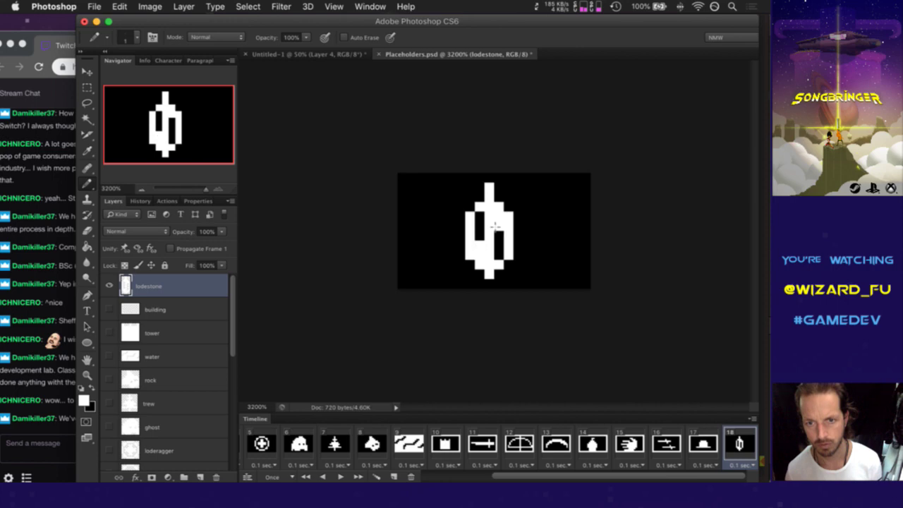
Step: Shorten the lodestone's two gaps by filling the left gap's top pixel and the right gap's bottom pixel with white
{"action": "left_click", "coordinate": [711, 439]}
{"action": "left_click", "coordinate": [734, 444]}
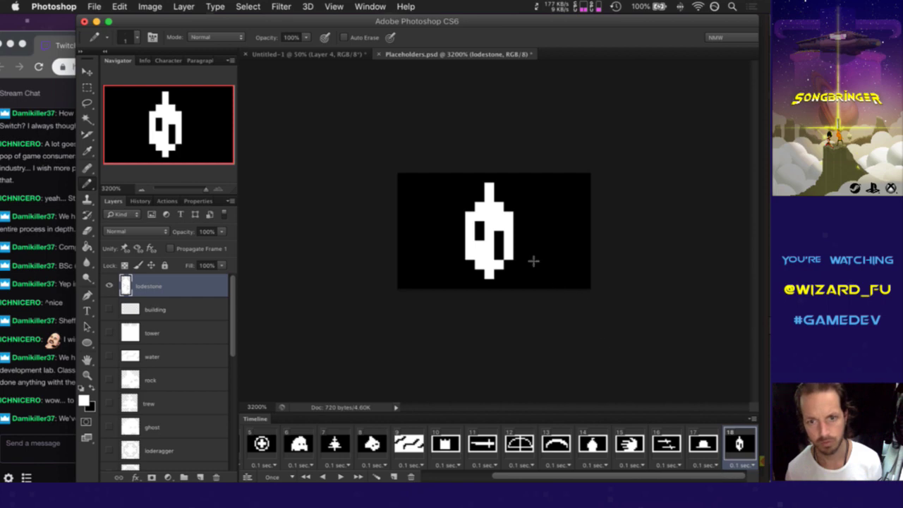
{"action": "left_click_drag", "start_coordinate": [499, 227], "coordinate": [500, 258]}
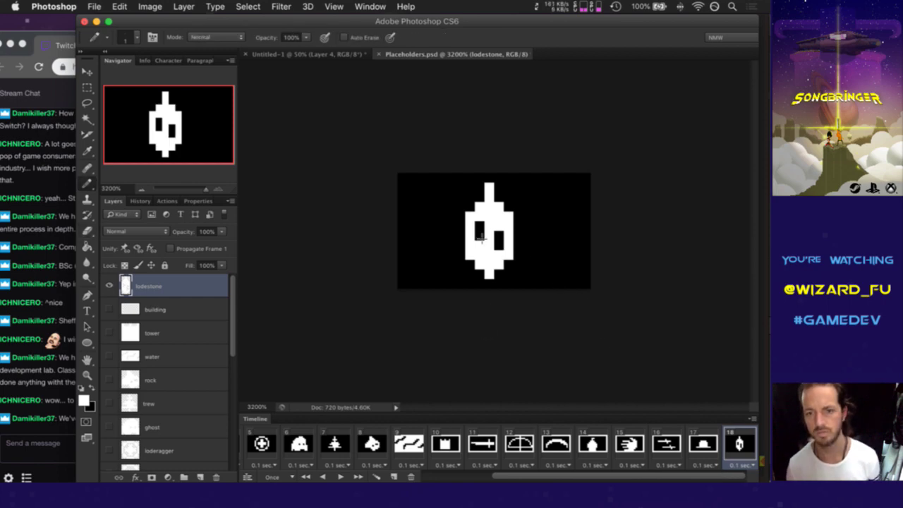
Step: Erase the topmost pixel of the lodestone's upper tip and save the document
{"action": "key", "text": "e"}
{"action": "left_click", "coordinate": [489, 188]}
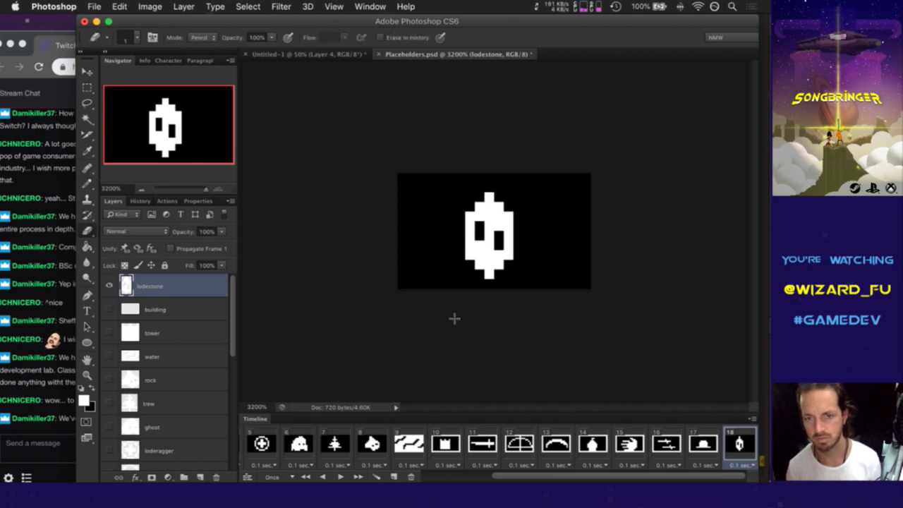
{"action": "key", "text": "b"}
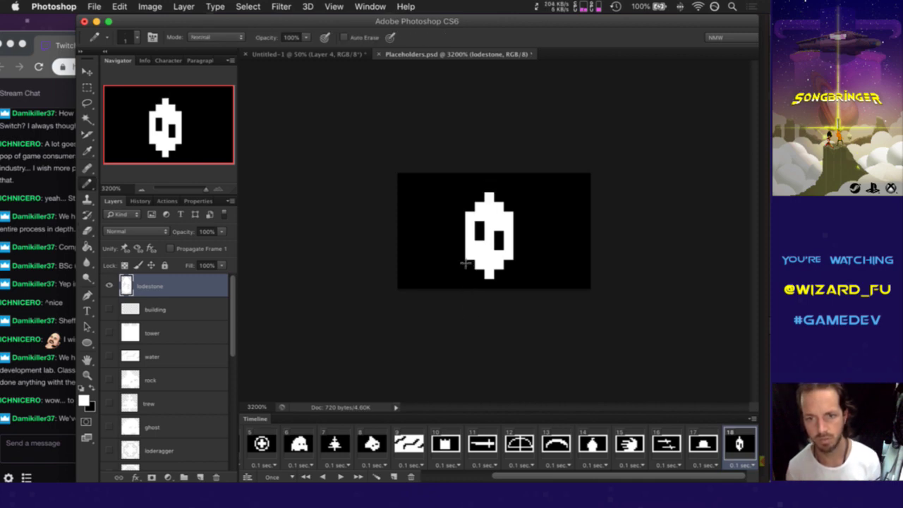
{"action": "mouse_move", "coordinate": [464, 264]}
{"action": "left_mouse_down"}
{"action": "mouse_move", "coordinate": [459, 228]}
{"action": "mouse_move", "coordinate": [476, 228]}
{"action": "mouse_move", "coordinate": [459, 257]}
{"action": "left_mouse_up"}
{"action": "key", "text": "e"}
{"action": "key", "text": "b"}
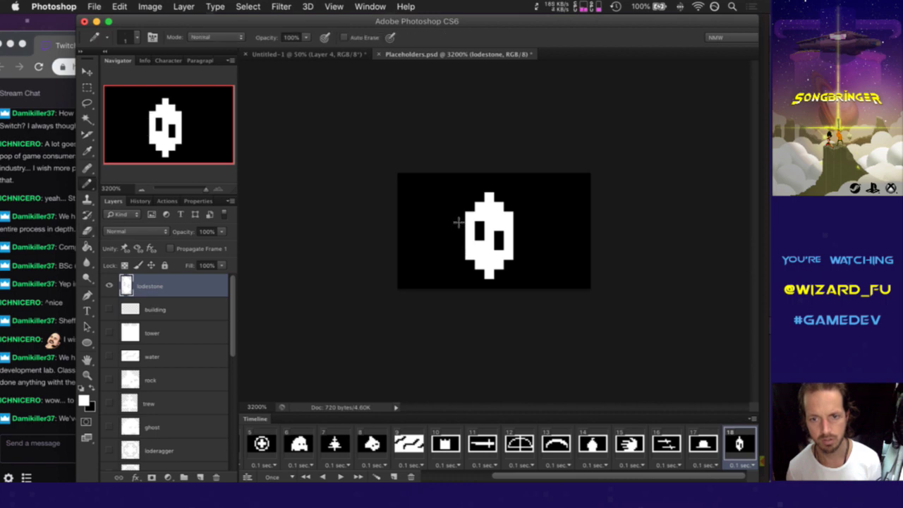
{"action": "key", "text": "super+s"}
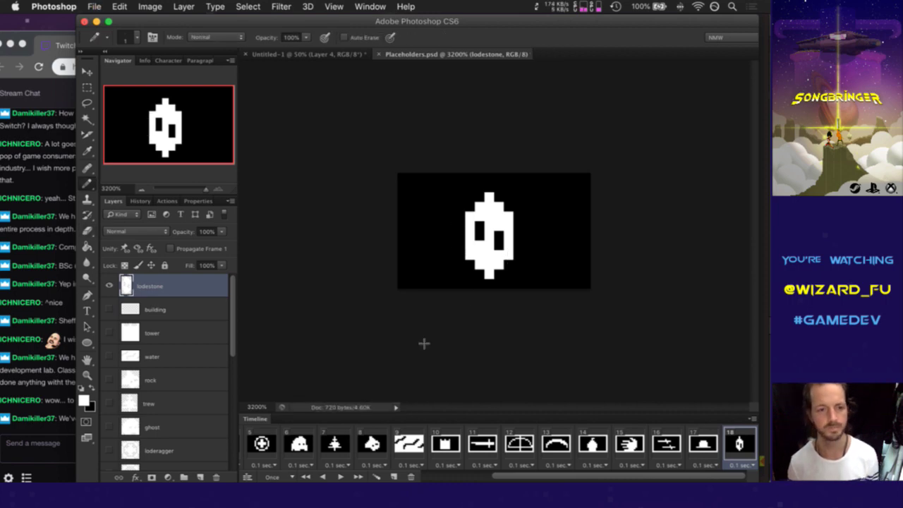
{"action": "left_click", "coordinate": [70, 427]}
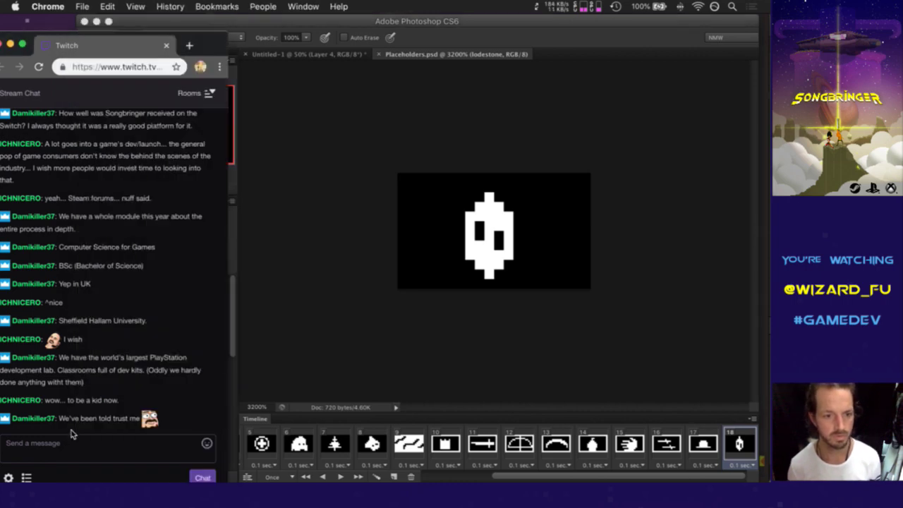
{"action": "left_click_drag", "start_coordinate": [69, 421], "coordinate": [101, 424]}
{"action": "left_click", "coordinate": [111, 428]}
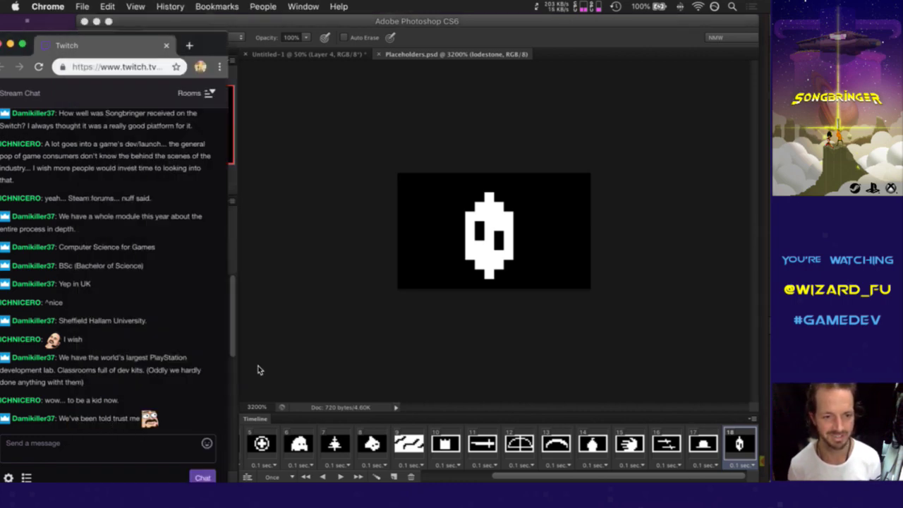
{"action": "left_click", "coordinate": [599, 36]}
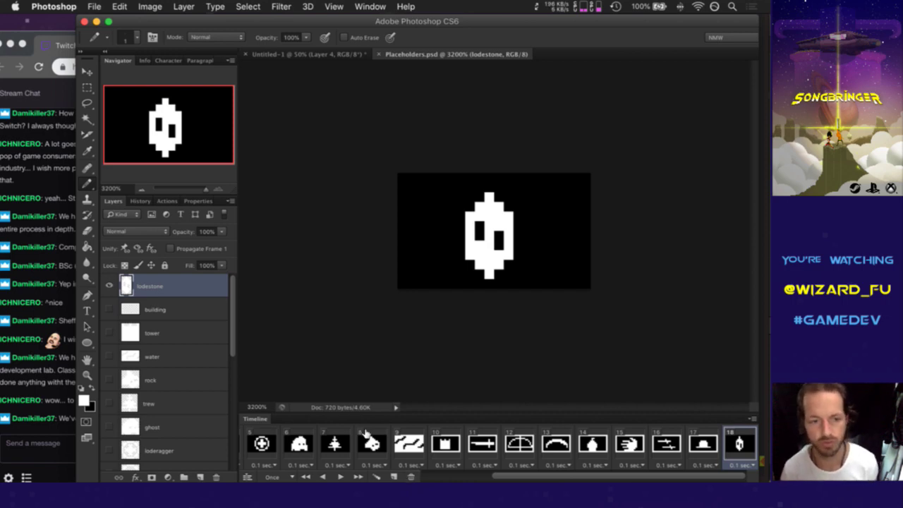
Step: Add frame 19 with the lodestone hidden and create a layer named swipe above it, with Propagate Frame 1 turned off
{"action": "left_click", "coordinate": [413, 477]}
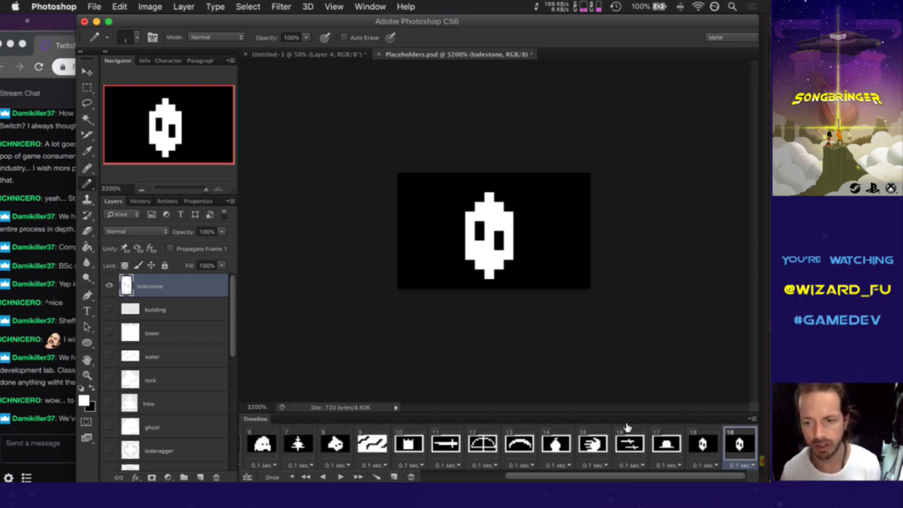
{"action": "left_click", "coordinate": [111, 285]}
{"action": "left_click", "coordinate": [200, 477]}
{"action": "double_click", "coordinate": [156, 286]}
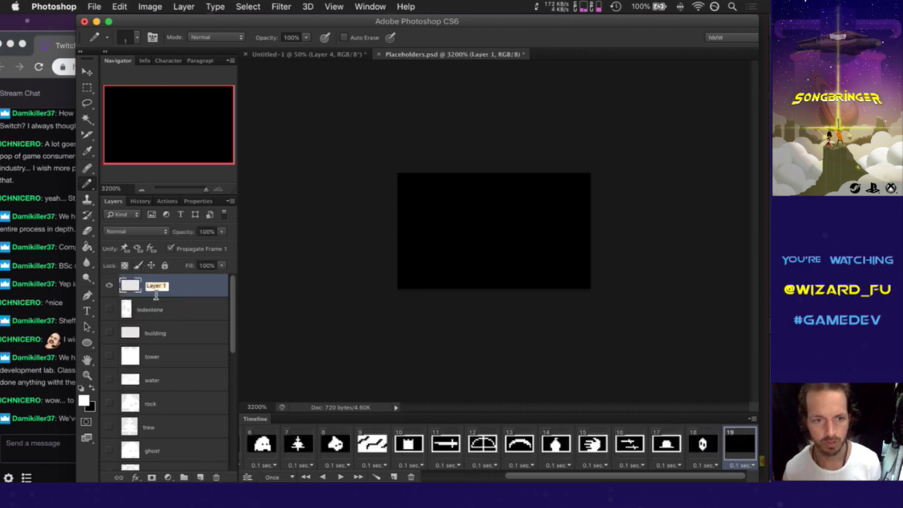
{"action": "type", "text": "s"}
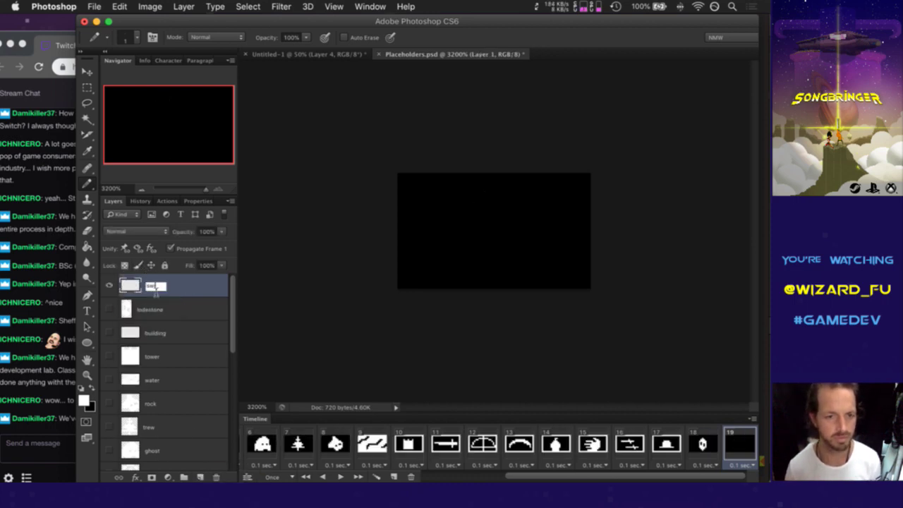
{"action": "type", "text": "wipe"}
{"action": "key", "text": "Return"}
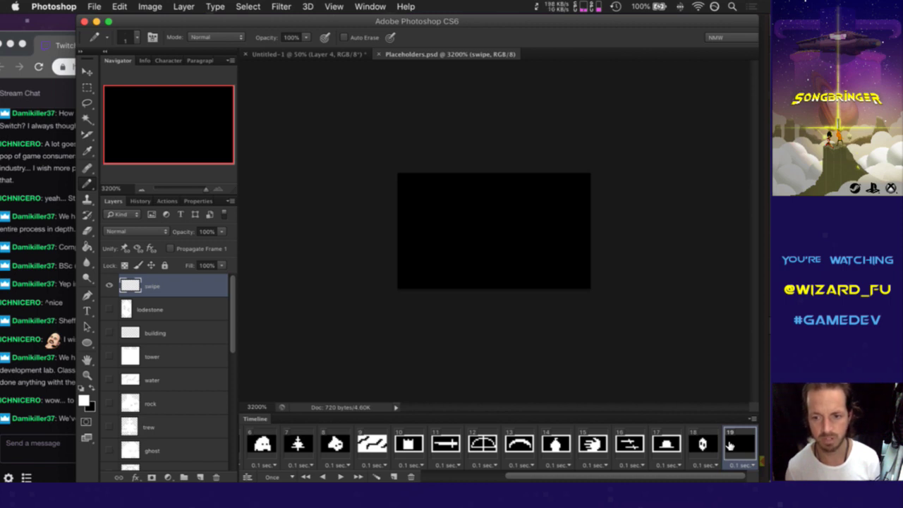
Step: Draw a white arc about 15 pixels wide on the swipe layer, thick at its left end and tapering to the right
{"action": "mouse_move", "coordinate": [429, 238]}
{"action": "left_mouse_down"}
{"action": "mouse_move", "coordinate": [441, 217]}
{"action": "mouse_move", "coordinate": [518, 206]}
{"action": "mouse_move", "coordinate": [556, 224]}
{"action": "mouse_move", "coordinate": [568, 269]}
{"action": "left_mouse_up"}
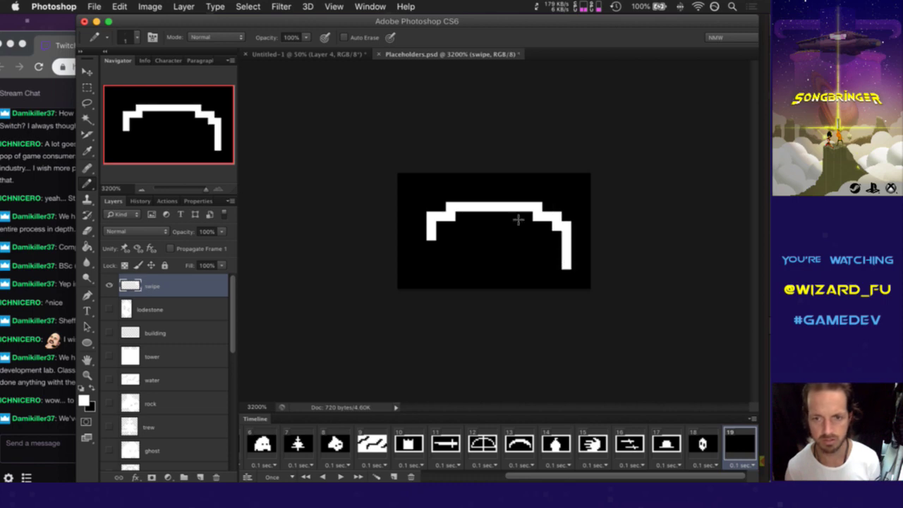
{"action": "mouse_move", "coordinate": [431, 230]}
{"action": "left_mouse_down"}
{"action": "mouse_move", "coordinate": [462, 243]}
{"action": "mouse_move", "coordinate": [471, 217]}
{"action": "mouse_move", "coordinate": [461, 221]}
{"action": "mouse_move", "coordinate": [535, 221]}
{"action": "mouse_move", "coordinate": [535, 232]}
{"action": "mouse_move", "coordinate": [567, 260]}
{"action": "mouse_move", "coordinate": [562, 296]}
{"action": "left_mouse_up"}
{"action": "key", "text": "e"}
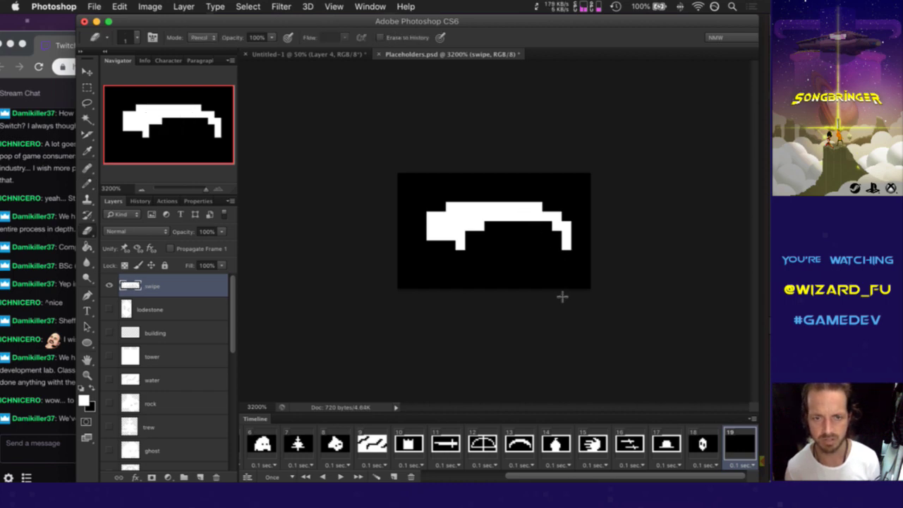
{"action": "left_click", "coordinate": [699, 443]}
{"action": "left_click", "coordinate": [728, 444]}
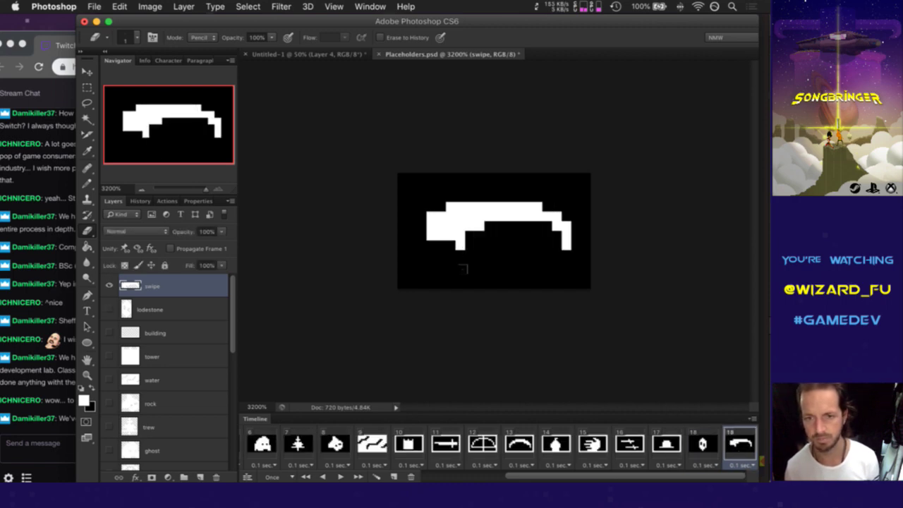
{"action": "key", "text": "b"}
{"action": "left_click", "coordinate": [452, 245]}
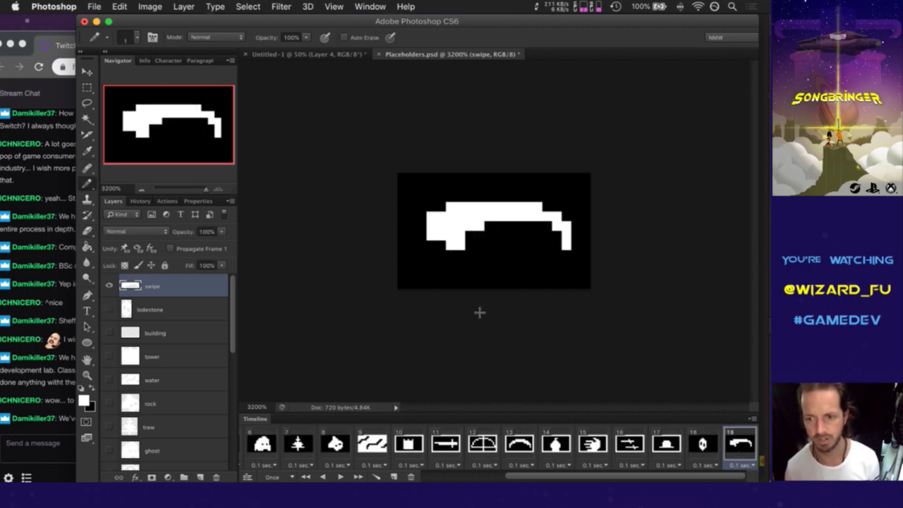
{"action": "left_click", "coordinate": [704, 445]}
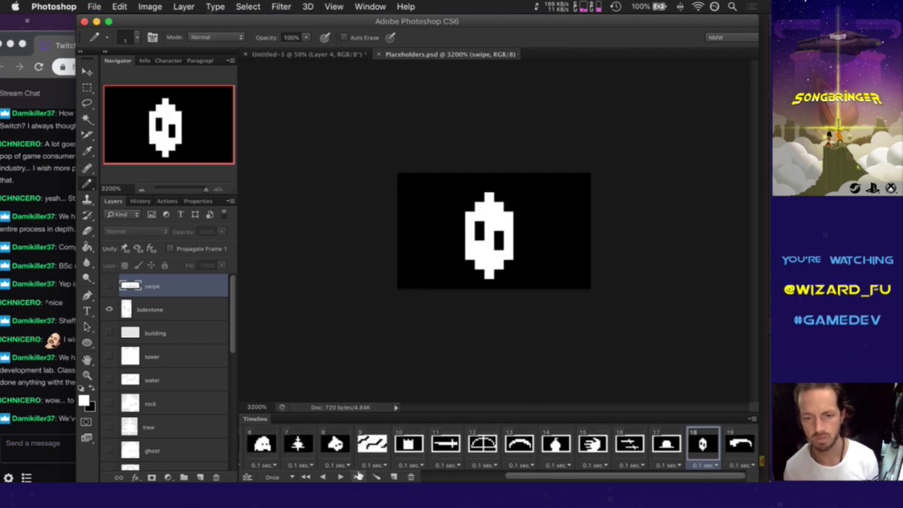
{"action": "left_click", "coordinate": [396, 477]}
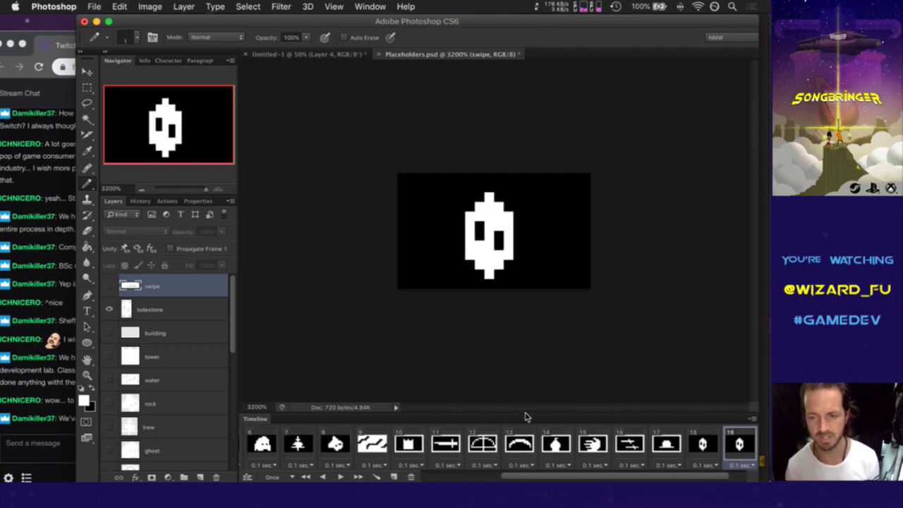
{"action": "scroll", "coordinate": [715, 460], "scroll_direction": "right", "scroll_amount": 1}
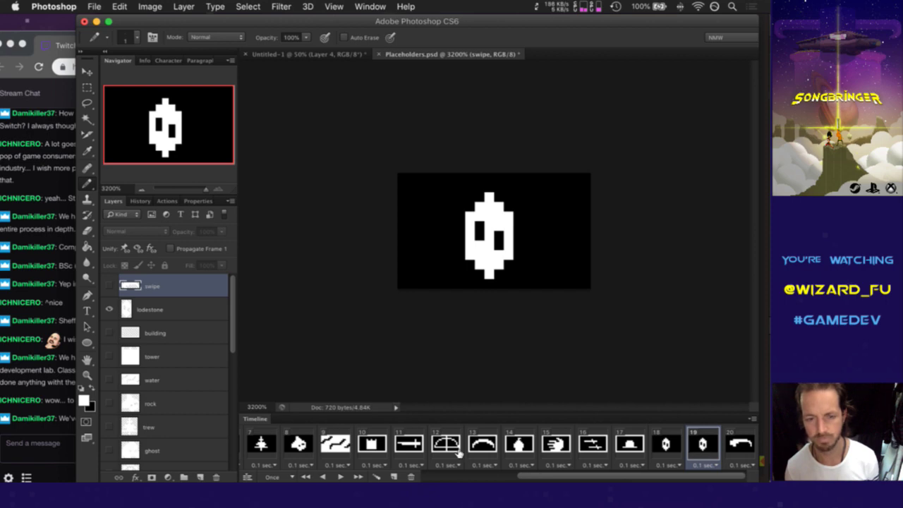
{"action": "left_click", "coordinate": [410, 476]}
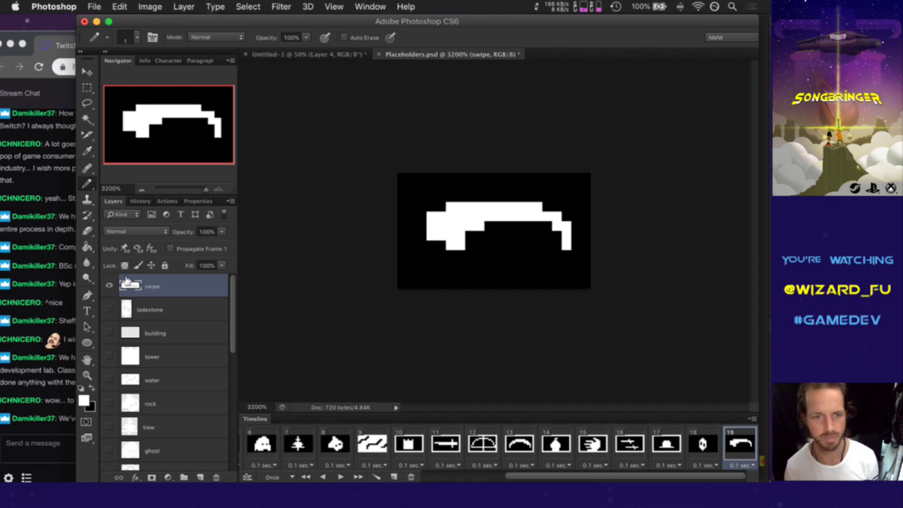
Step: Add frame 20 with swipe hidden and create a layer named arrow above it, with Propagate Frame 1 turned off
{"action": "left_click", "coordinate": [393, 477]}
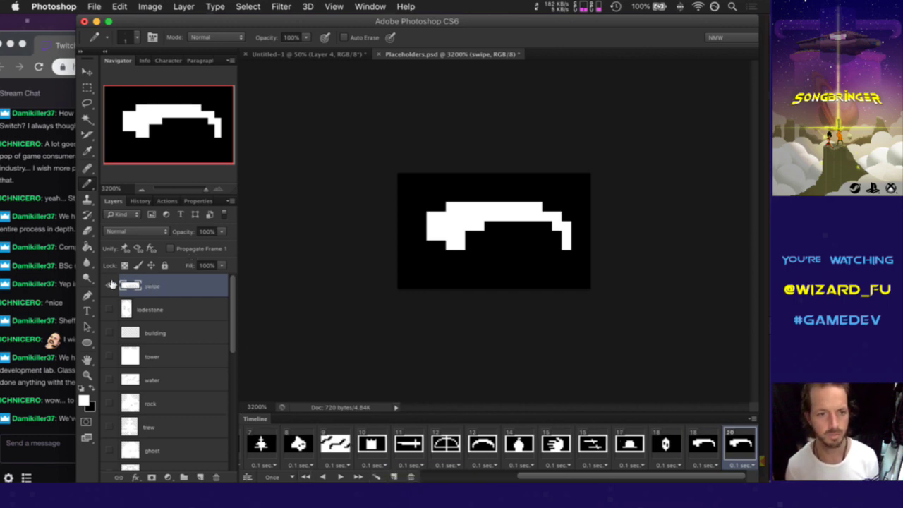
{"action": "left_click", "coordinate": [108, 285]}
{"action": "left_click", "coordinate": [200, 477]}
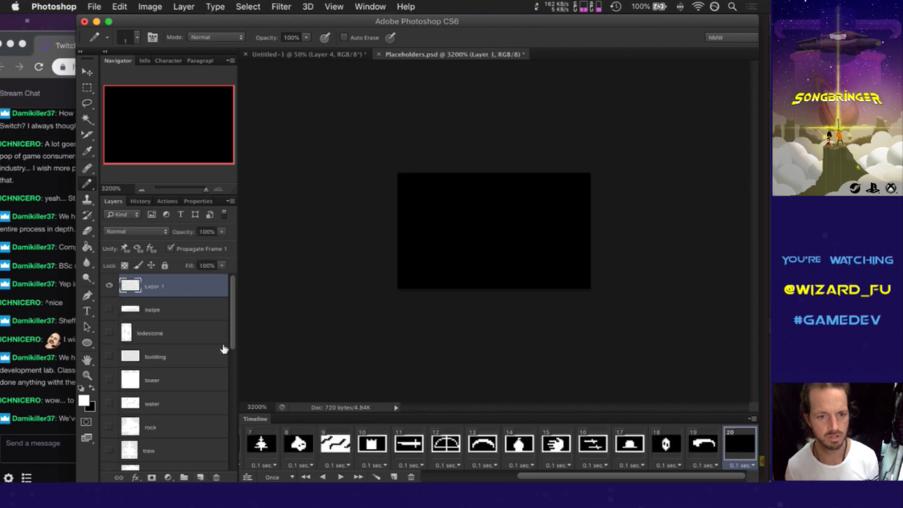
{"action": "double_click", "coordinate": [154, 286]}
{"action": "type", "text": "s"}
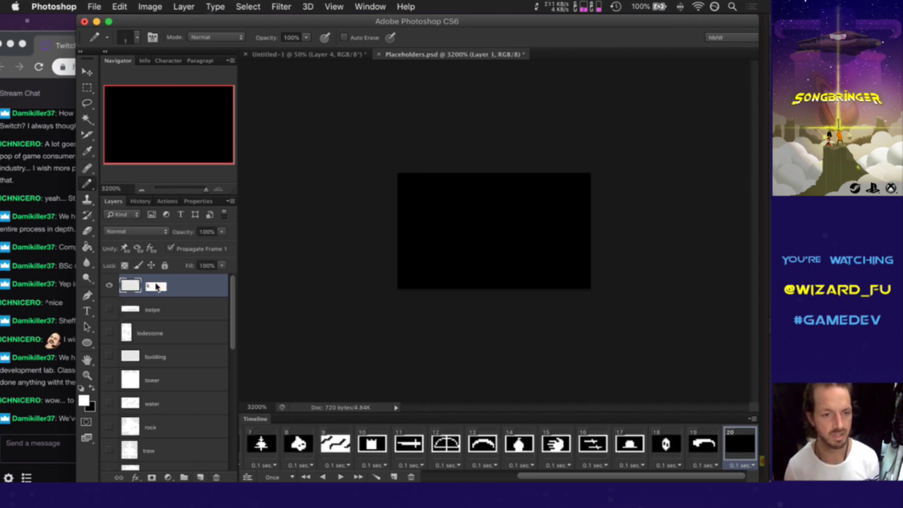
{"action": "type", "text": "rrow"}
{"action": "key", "text": "Return"}
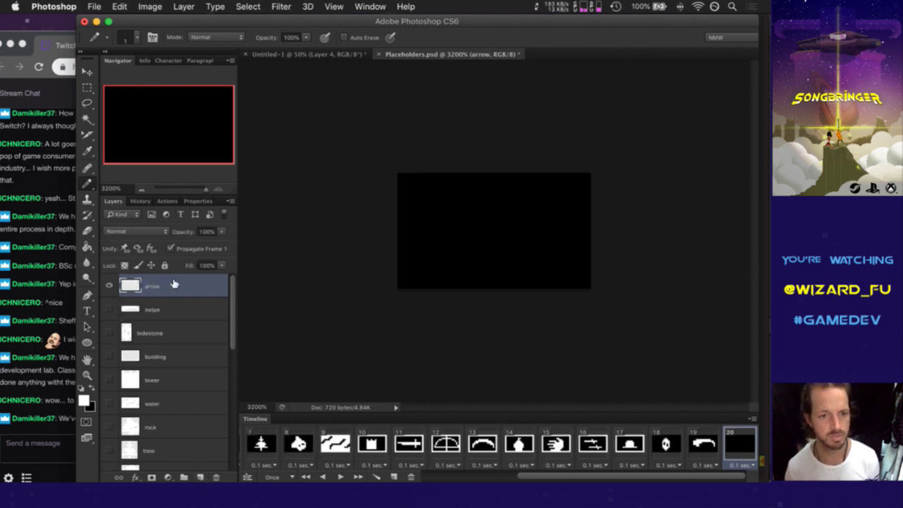
{"action": "left_click", "coordinate": [170, 249]}
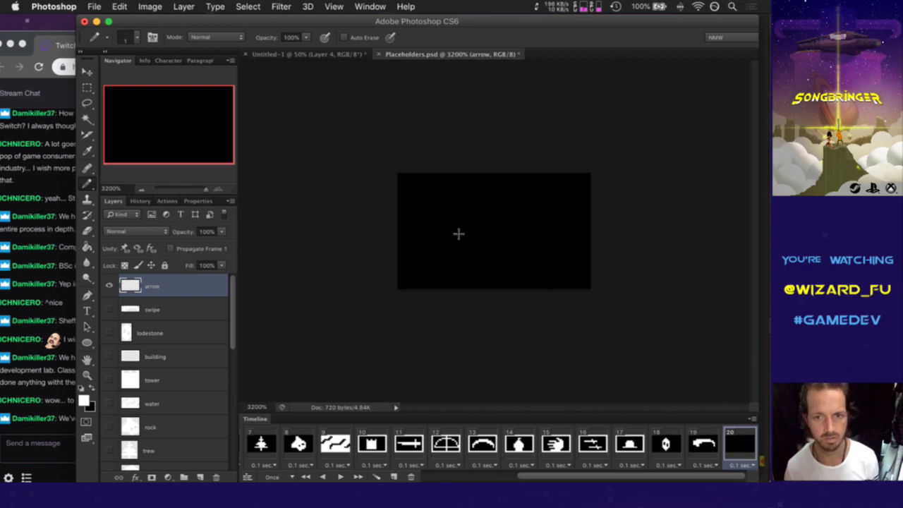
Step: Draw a horizontal white bar about 7 pixels long mid-canvas on the arrow layer and rename the layer arrow/knife
{"action": "mouse_move", "coordinate": [460, 236]}
{"action": "left_mouse_down"}
{"action": "mouse_move", "coordinate": [520, 234]}
{"action": "mouse_move", "coordinate": [505, 226]}
{"action": "left_mouse_up"}
{"action": "key", "text": "e"}
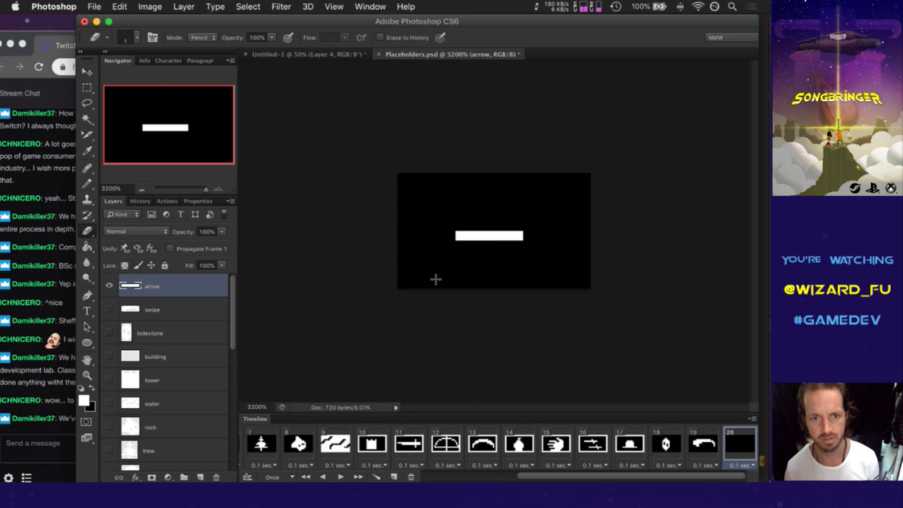
{"action": "double_click", "coordinate": [165, 286]}
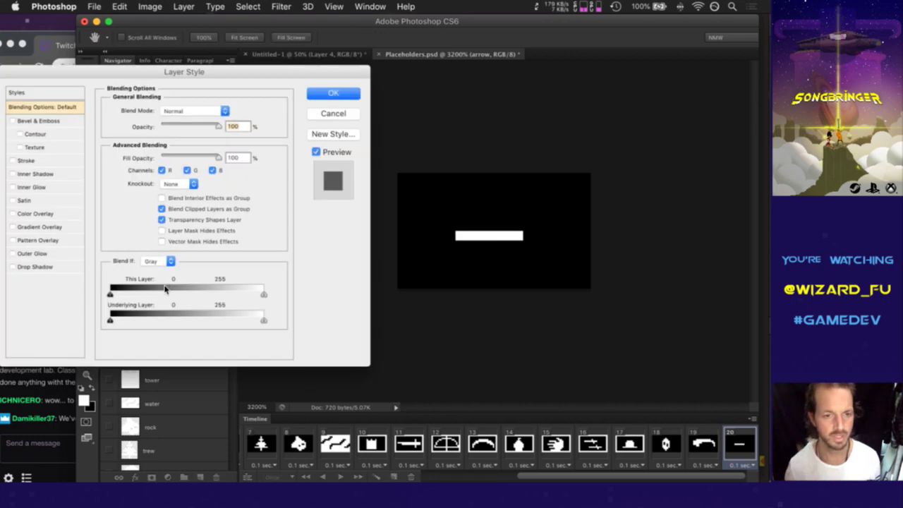
{"action": "key", "text": "Escape"}
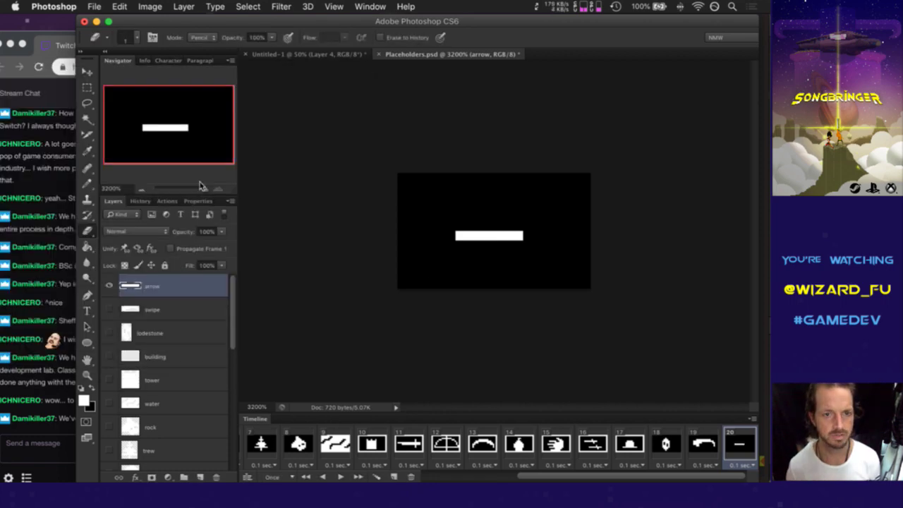
{"action": "double_click", "coordinate": [152, 286]}
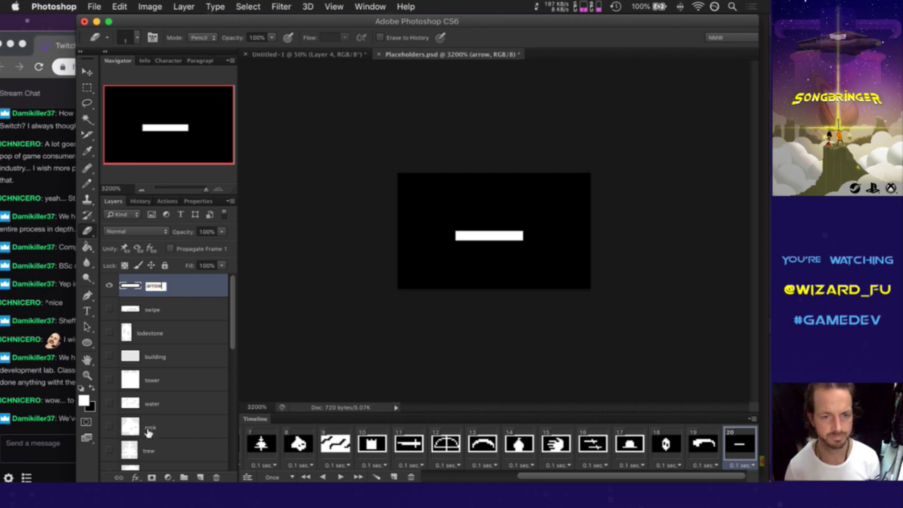
{"action": "type", "text": "/knife"}
{"action": "key", "text": "Return"}
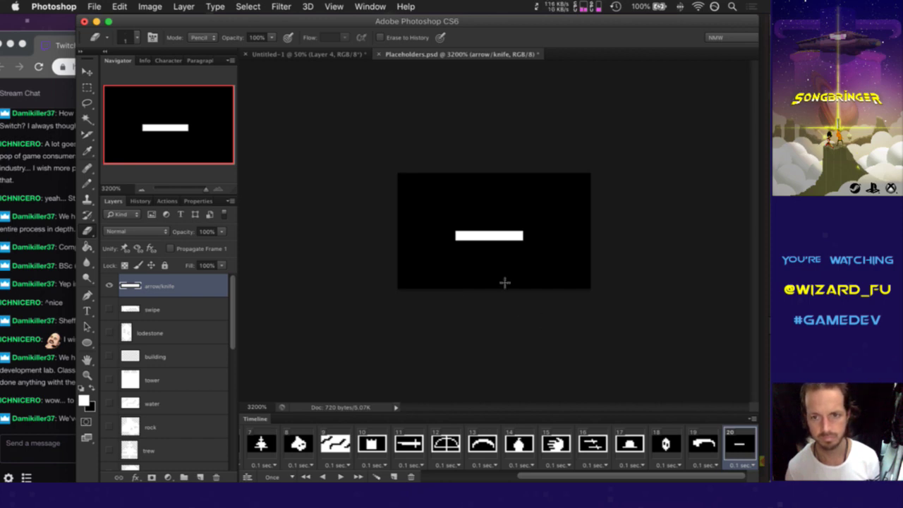
Step: Extend the arrow/knife bar by one pixel at its right end and save the document
{"action": "key", "text": "b"}
{"action": "left_click", "coordinate": [528, 236]}
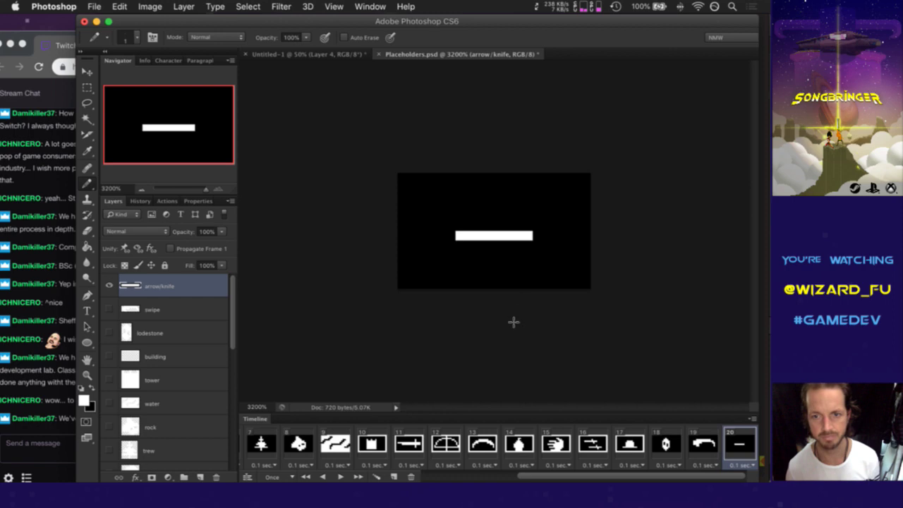
{"action": "key", "text": "super+s"}
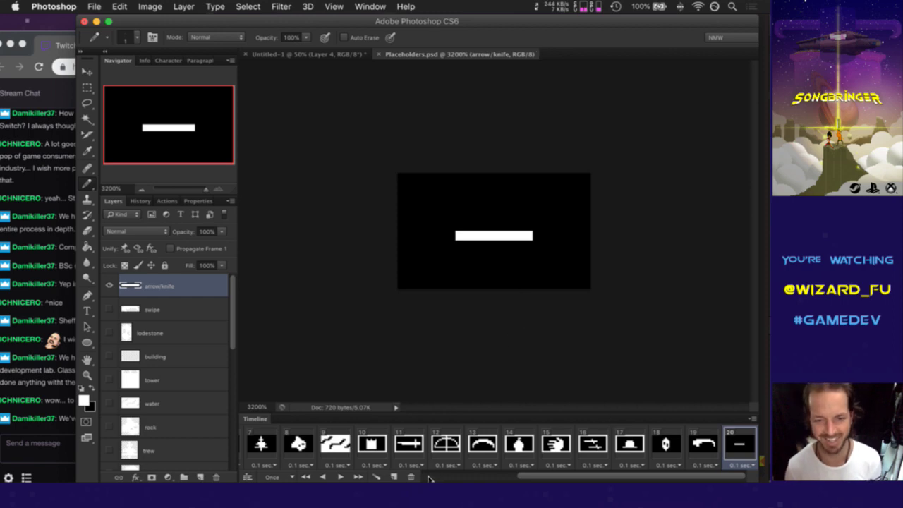
Step: Add frame 21 with the arrow/knife layer hidden and create a layer named bomb/ above it
{"action": "left_click", "coordinate": [392, 477]}
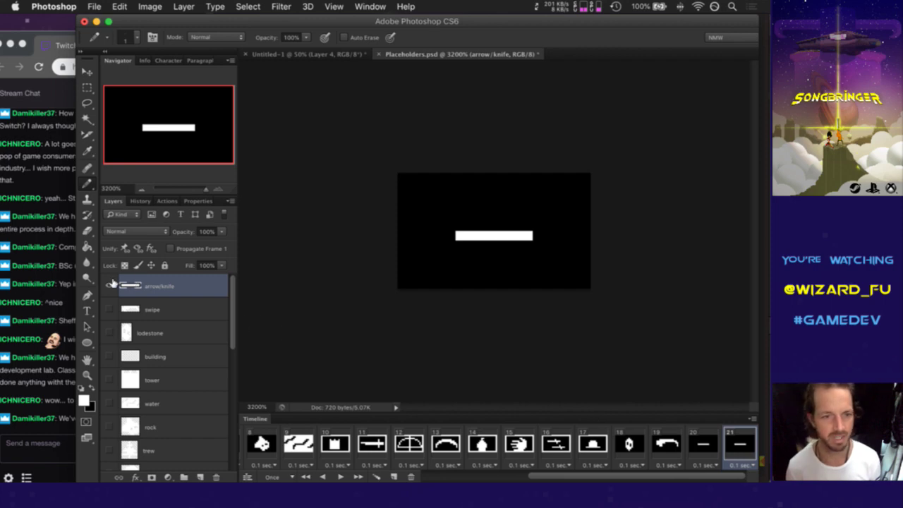
{"action": "left_click", "coordinate": [109, 285]}
{"action": "left_click", "coordinate": [202, 477]}
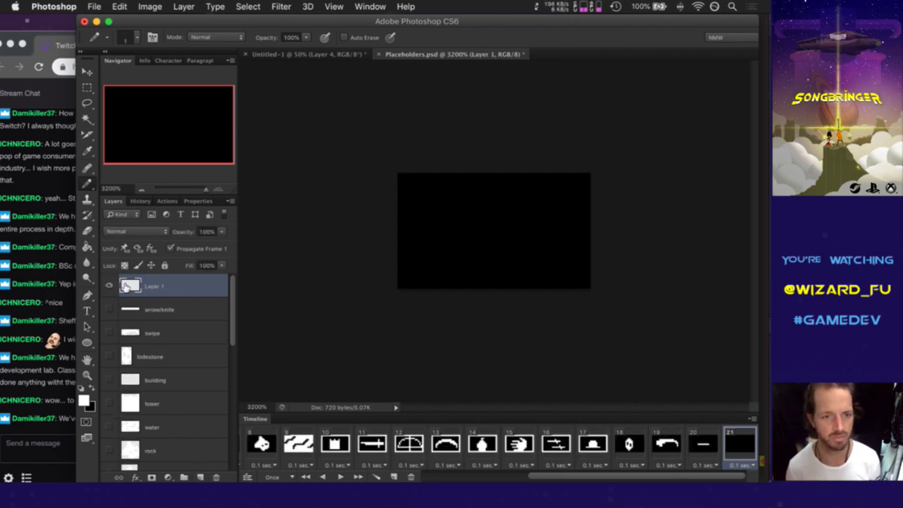
{"action": "double_click", "coordinate": [156, 286]}
{"action": "type", "text": "bomb"}
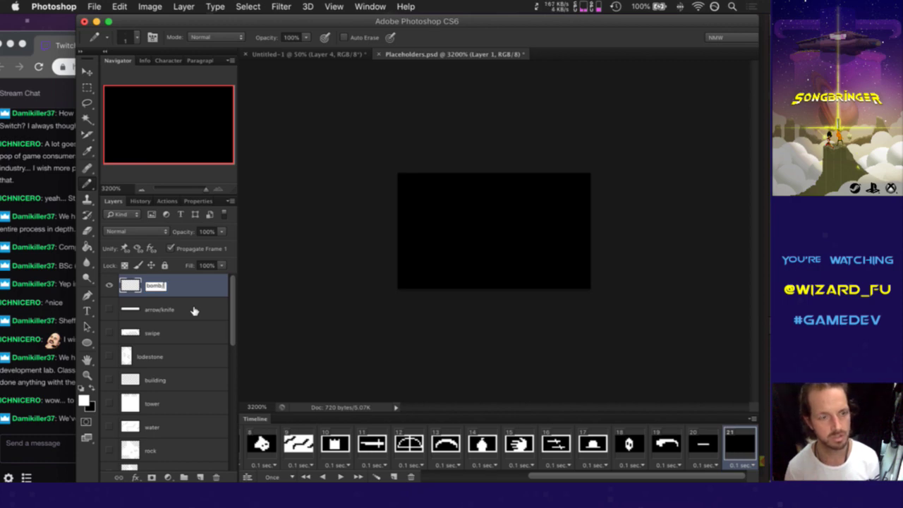
{"action": "type", "text": "/"}
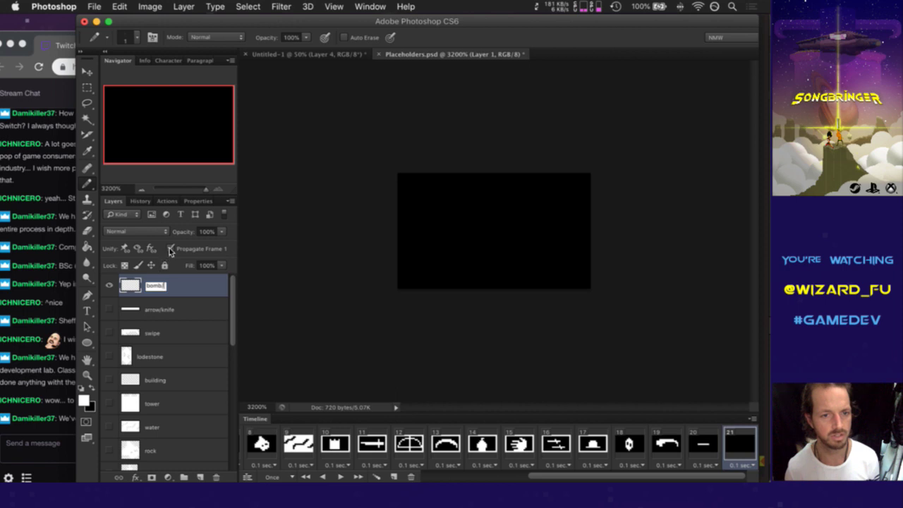
{"action": "key", "text": "Return"}
Step: Rename the arrow/knife layer as arrow/knife/boomerang
{"action": "double_click", "coordinate": [173, 309]}
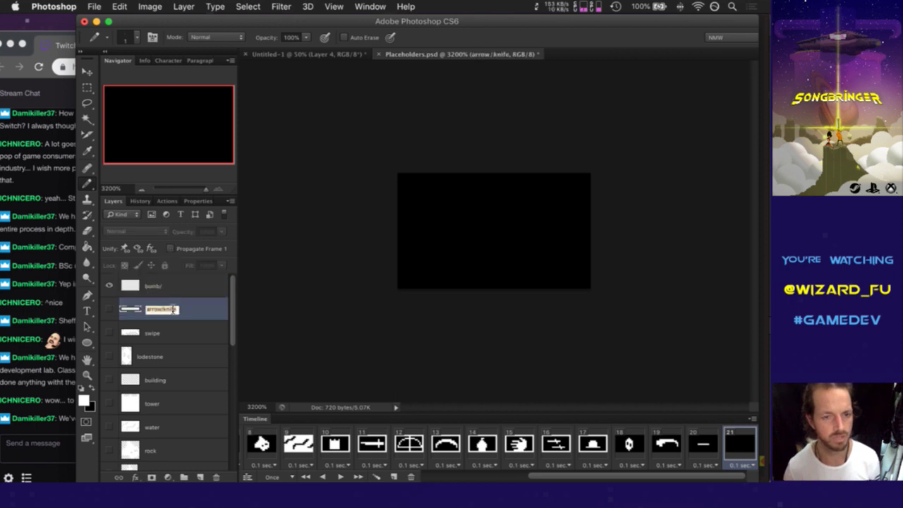
{"action": "left_click", "coordinate": [173, 309]}
{"action": "type", "text": "/b"}
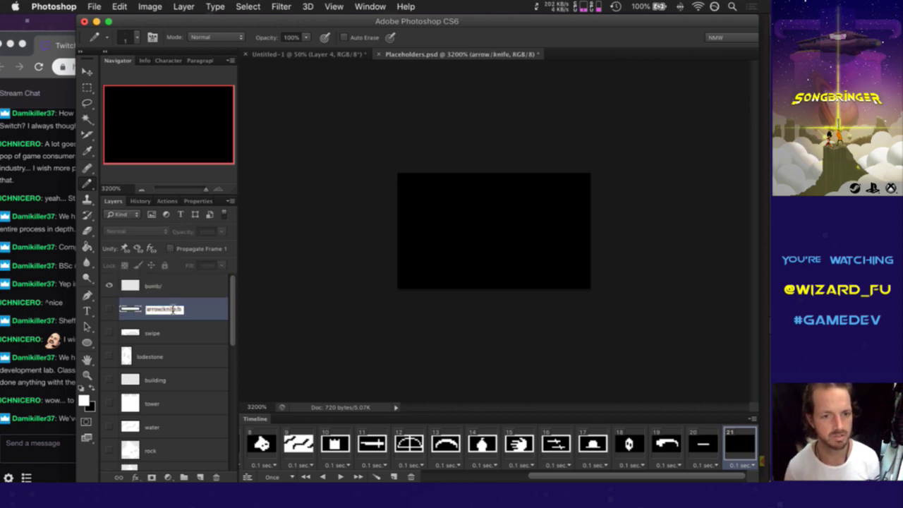
{"action": "type", "text": "oomerang"}
{"action": "key", "text": "Return"}
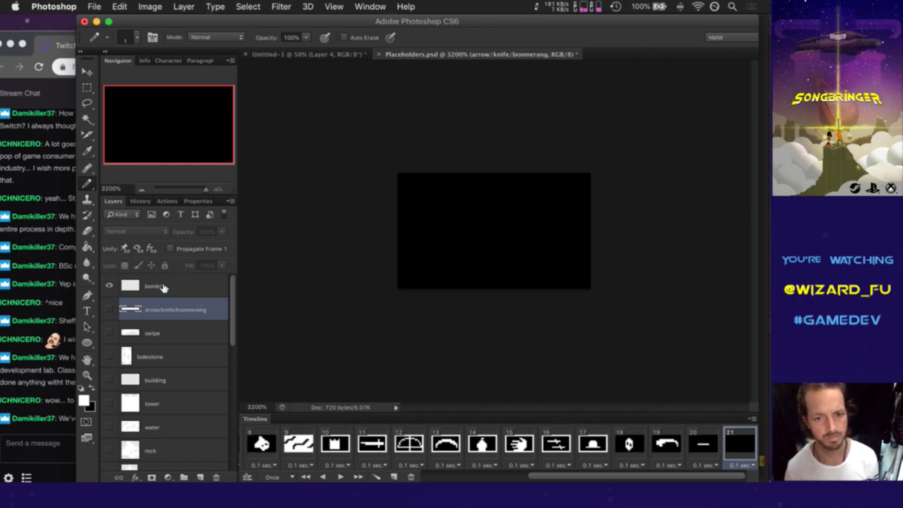
Step: Select the bomb/ layer, keep its name and turn off Propagate Frame 1 for it
{"action": "left_click", "coordinate": [162, 286]}
{"action": "double_click", "coordinate": [159, 285]}
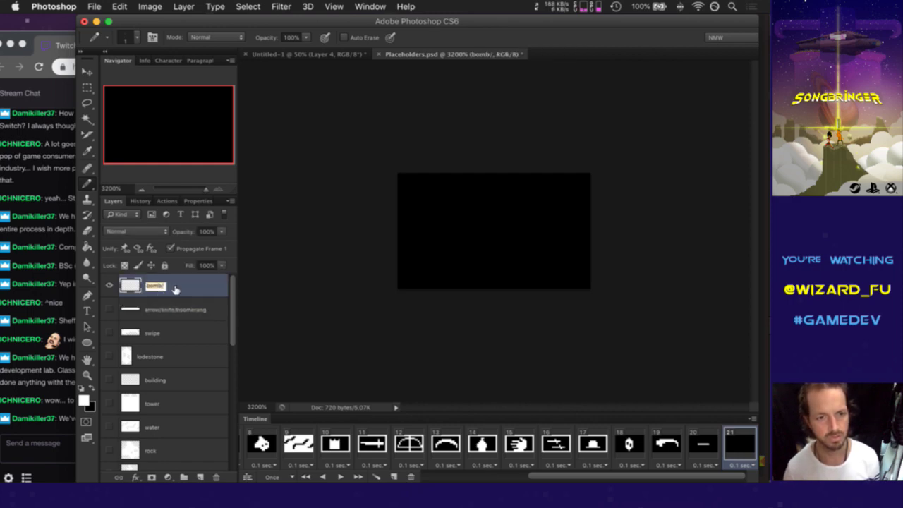
{"action": "key", "text": "Right"}
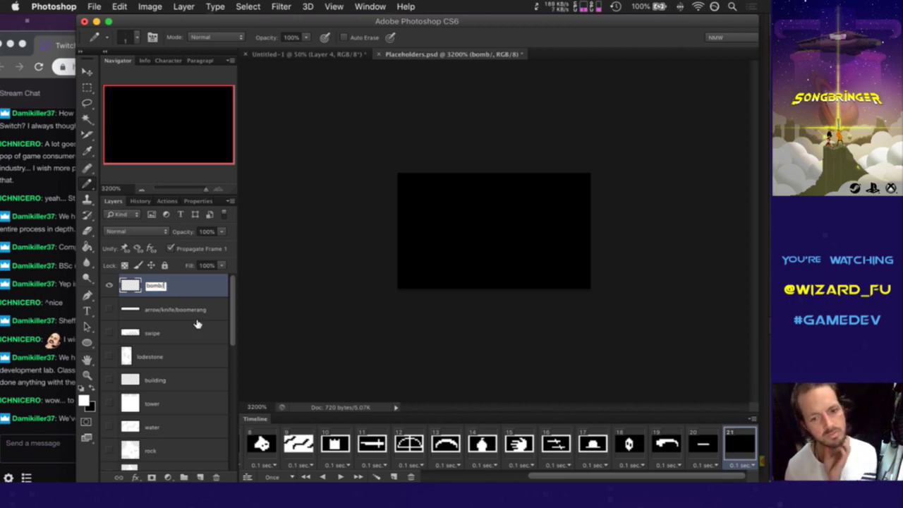
{"action": "left_click", "coordinate": [598, 479]}
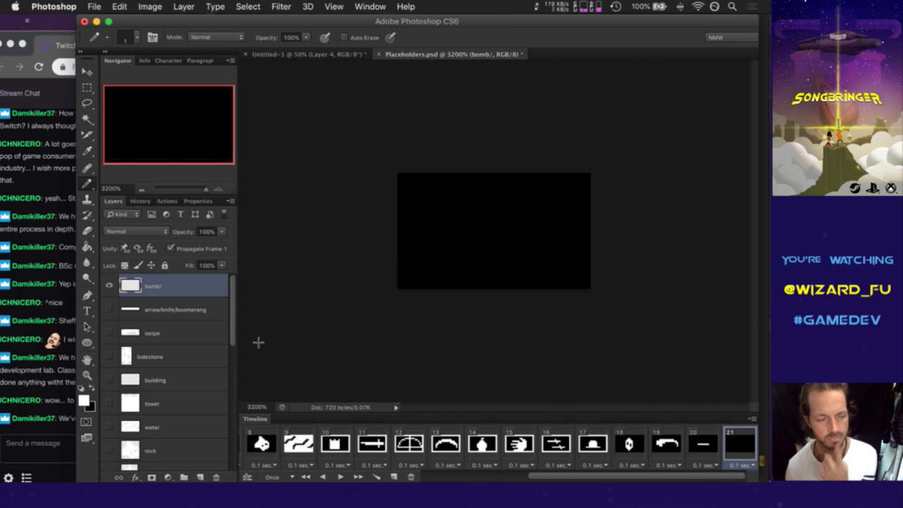
{"action": "left_click", "coordinate": [171, 249]}
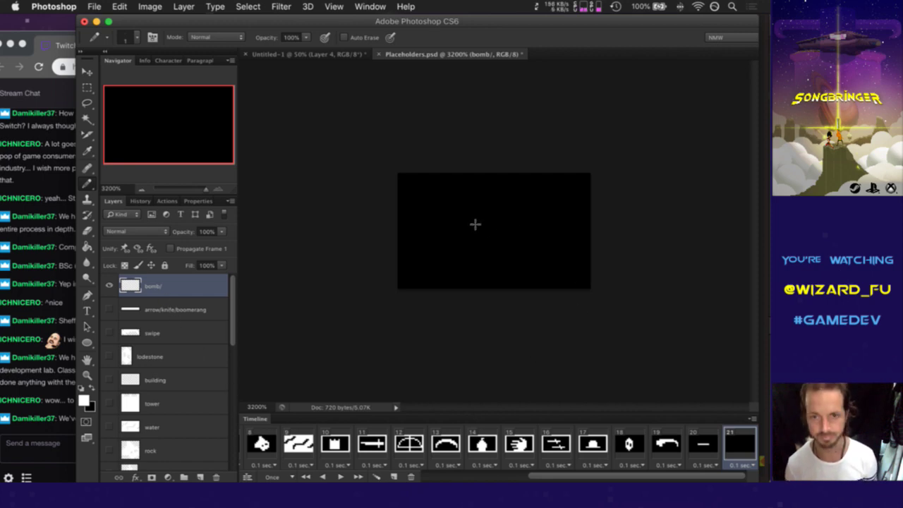
Step: Draw a white square about 3 by 3 pixels mid-canvas on the bomb/ layer, then select frame 20 and save
{"action": "mouse_move", "coordinate": [476, 226]}
{"action": "left_mouse_down"}
{"action": "mouse_move", "coordinate": [477, 242]}
{"action": "mouse_move", "coordinate": [503, 248]}
{"action": "mouse_move", "coordinate": [497, 222]}
{"action": "mouse_move", "coordinate": [487, 243]}
{"action": "mouse_move", "coordinate": [509, 233]}
{"action": "mouse_move", "coordinate": [465, 226]}
{"action": "mouse_move", "coordinate": [467, 241]}
{"action": "left_mouse_up"}
{"action": "key", "text": "e"}
{"action": "key", "text": "super+s"}
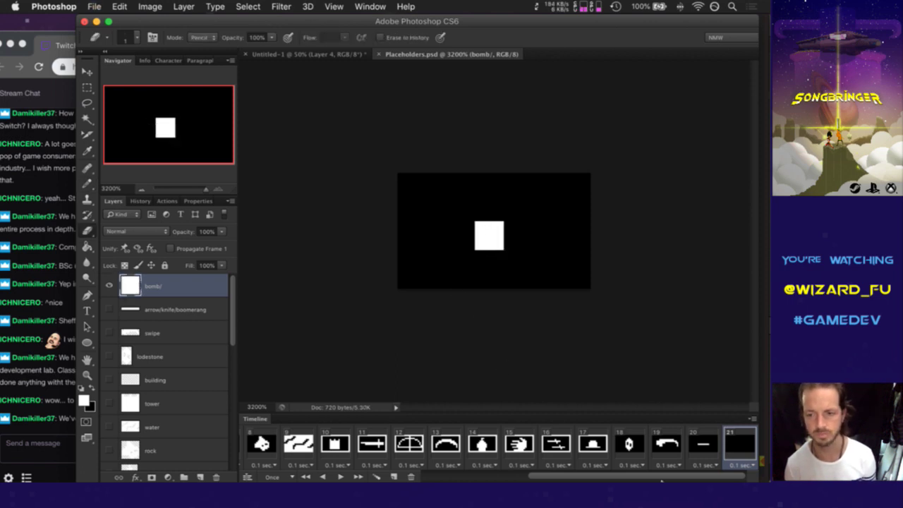
{"action": "left_click", "coordinate": [704, 453]}
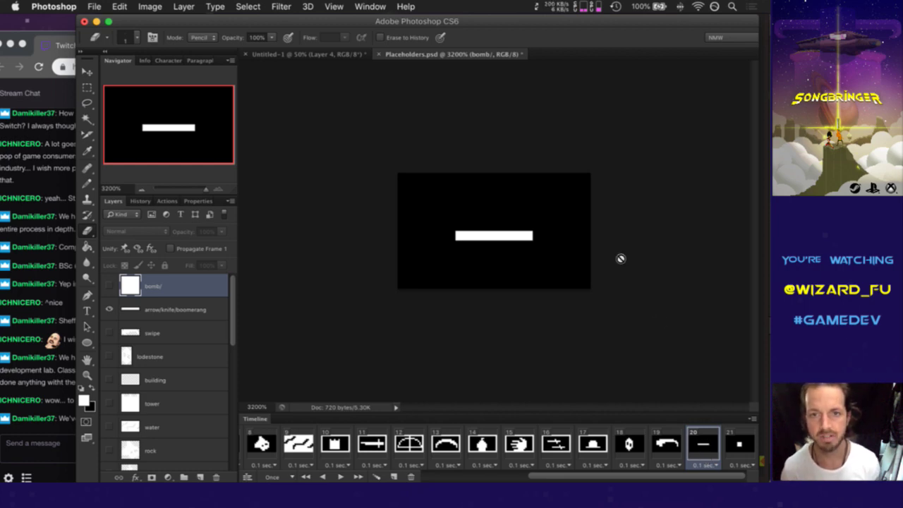
{"action": "key", "text": "super+s"}
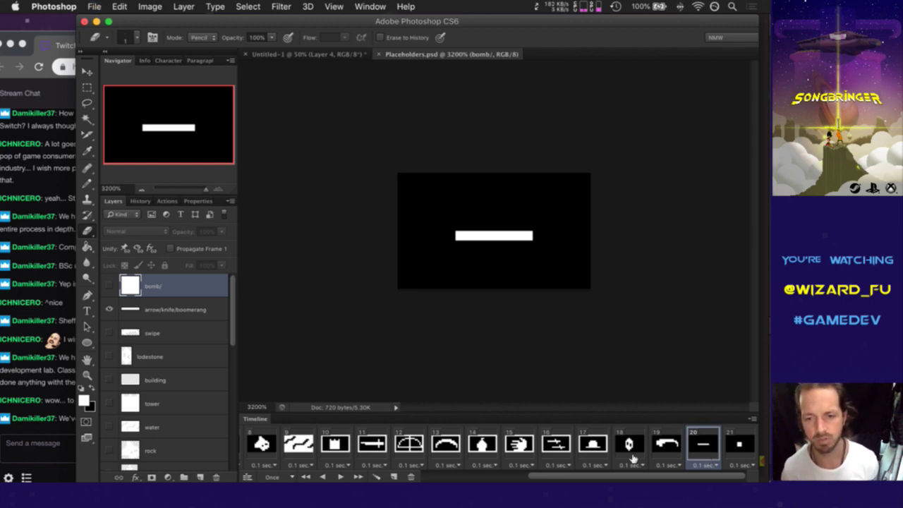
Step: Select frame 1, look through the available script and export commands, and save the document
{"action": "left_click_drag", "start_coordinate": [622, 478], "coordinate": [434, 476]}
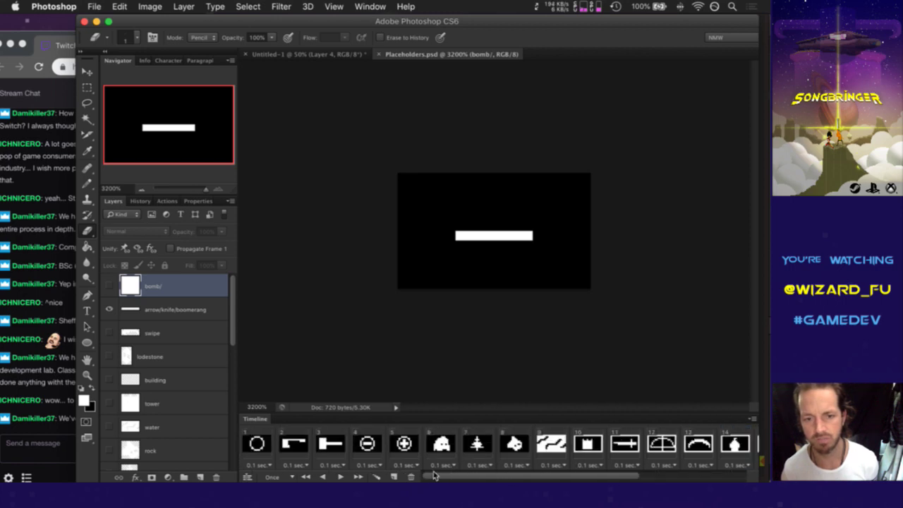
{"action": "left_click", "coordinate": [260, 446]}
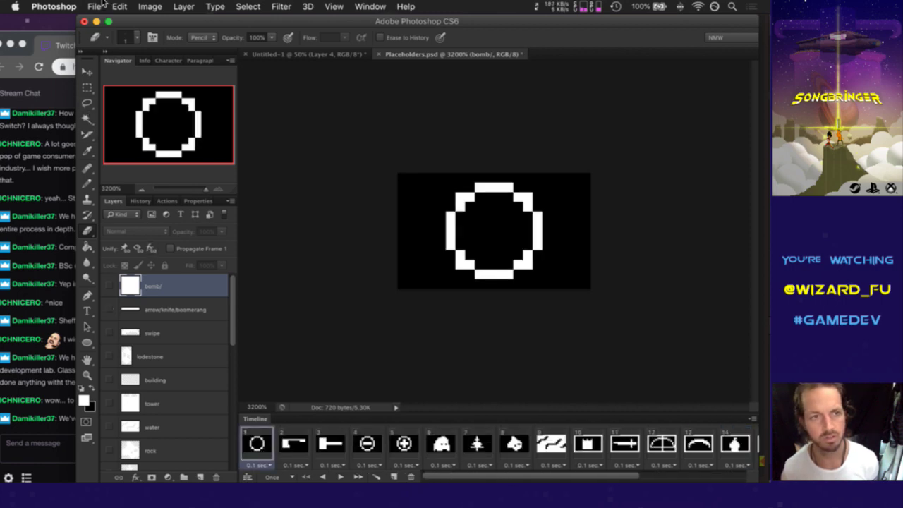
{"action": "left_click", "coordinate": [99, 5]}
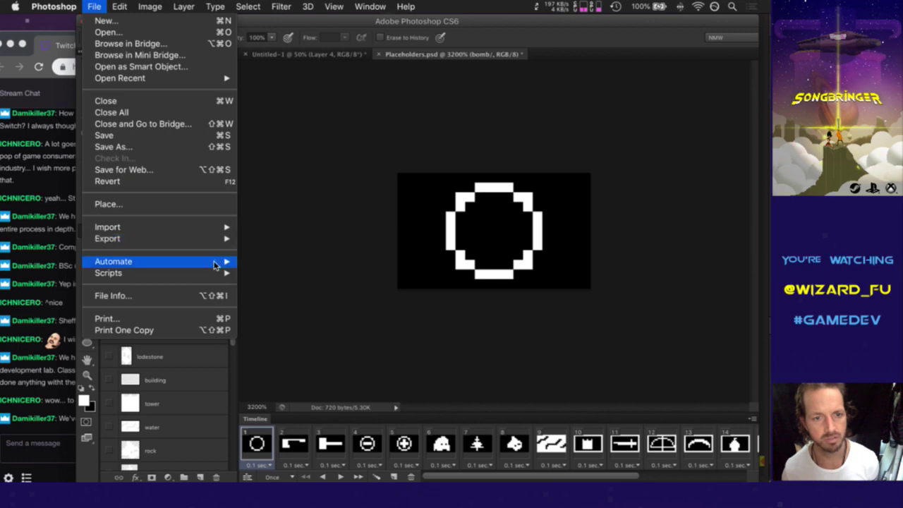
{"action": "mouse_move", "coordinate": [210, 274]}
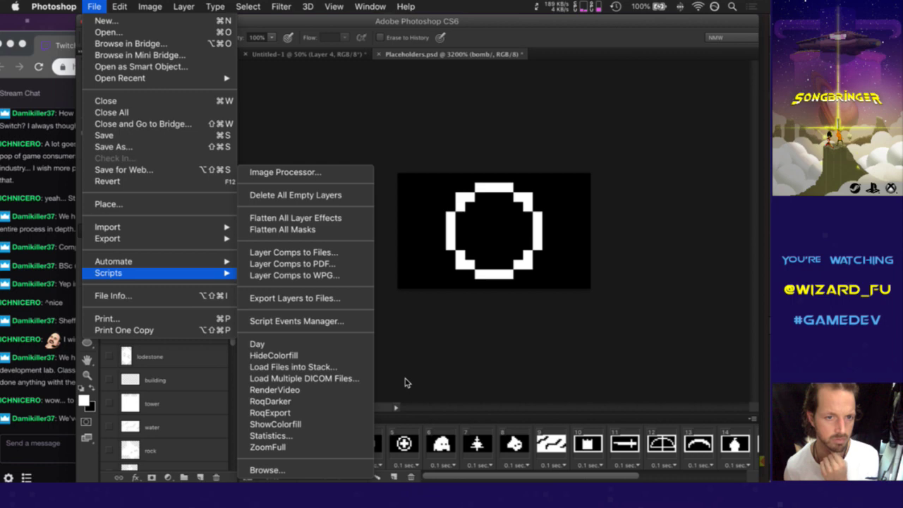
{"action": "mouse_move", "coordinate": [183, 238]}
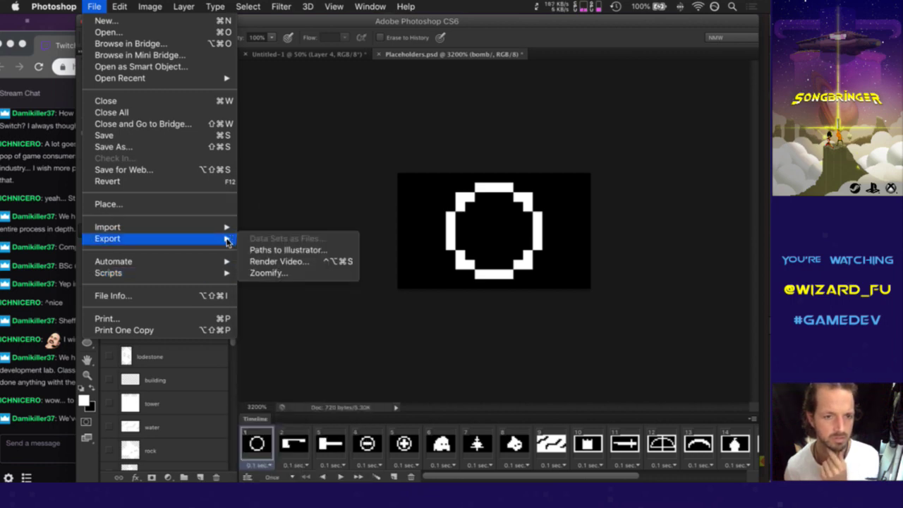
{"action": "left_click", "coordinate": [287, 201]}
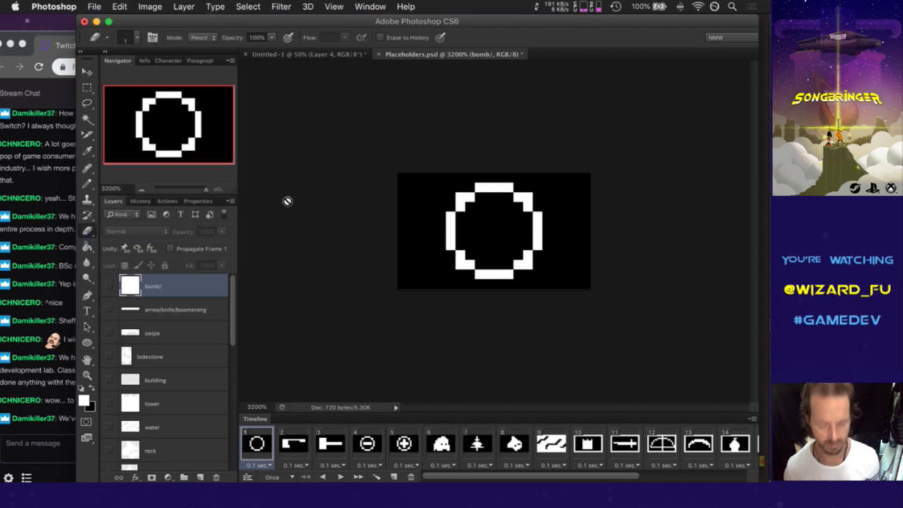
{"action": "key", "text": "super+s"}
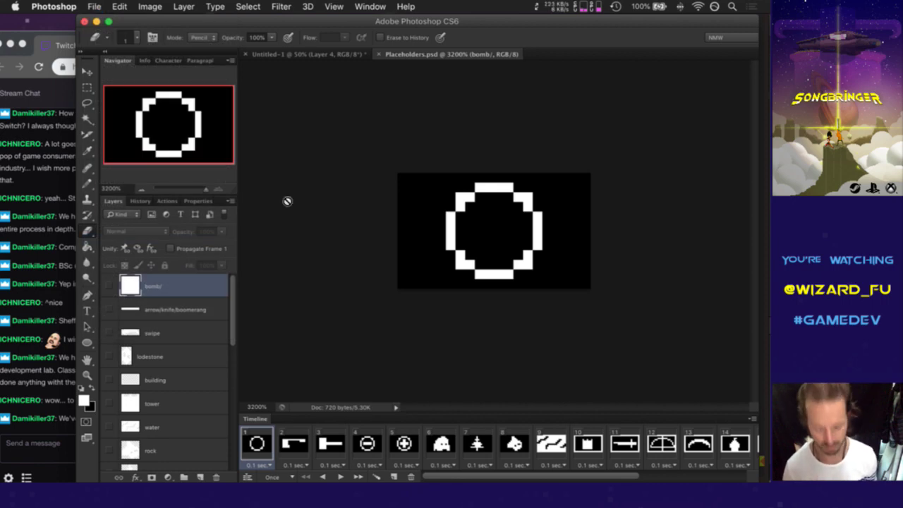
Step: Hide the black background fill in all frames and open the Render Video export settings
{"action": "key", "text": "super+z"}
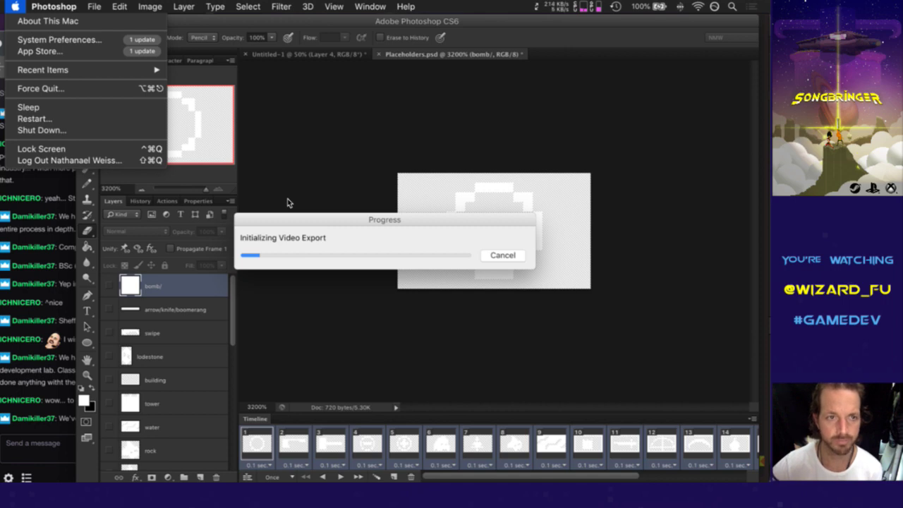
{"action": "left_click", "coordinate": [319, 233]}
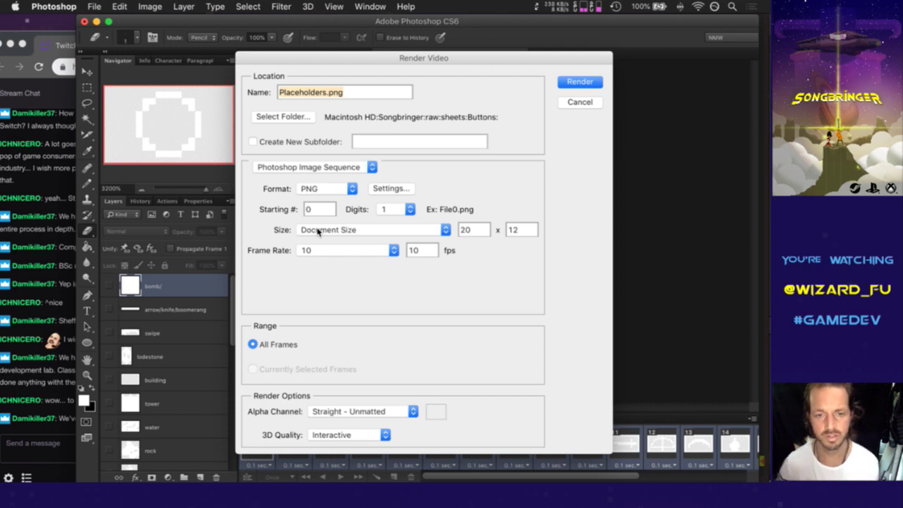
Step: Render all frames as a PNG image sequence named Placeholders.png into the Loderagger/art/sheets/Common folder
{"action": "left_click", "coordinate": [293, 117]}
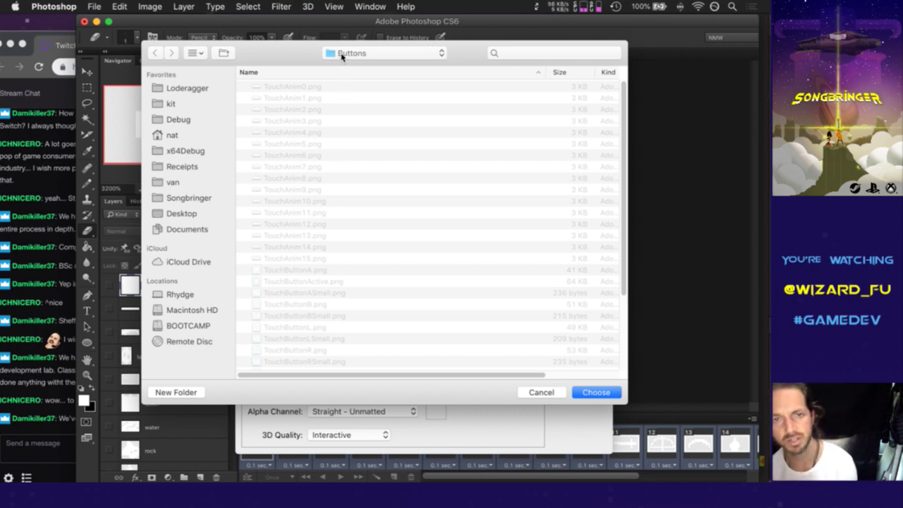
{"action": "left_click", "coordinate": [342, 57]}
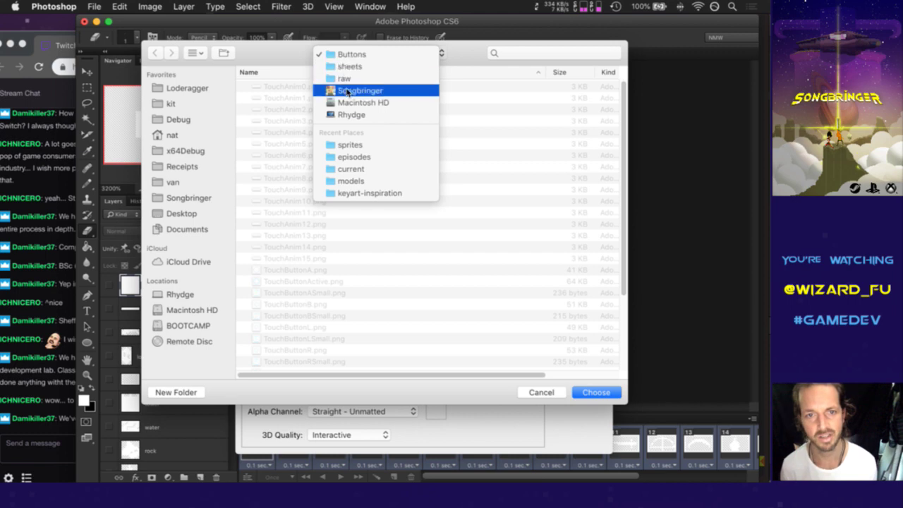
{"action": "left_click", "coordinate": [353, 103]}
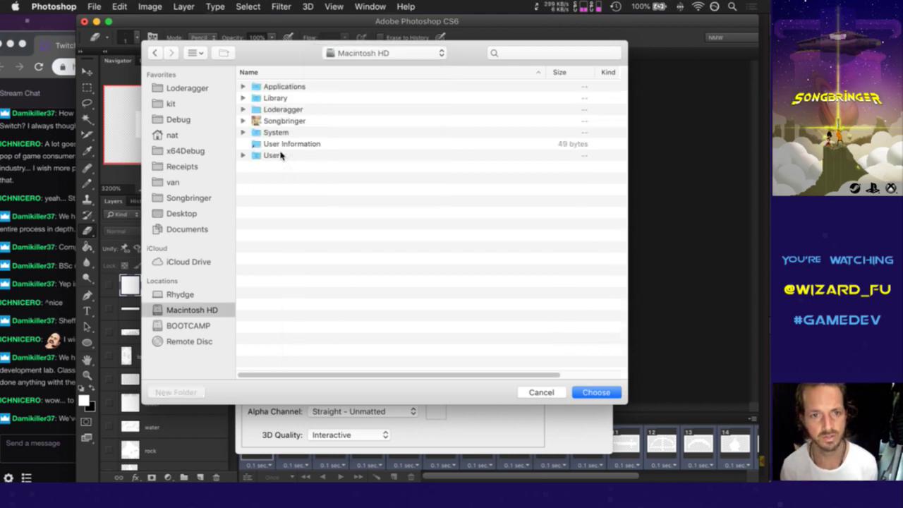
{"action": "double_click", "coordinate": [283, 110]}
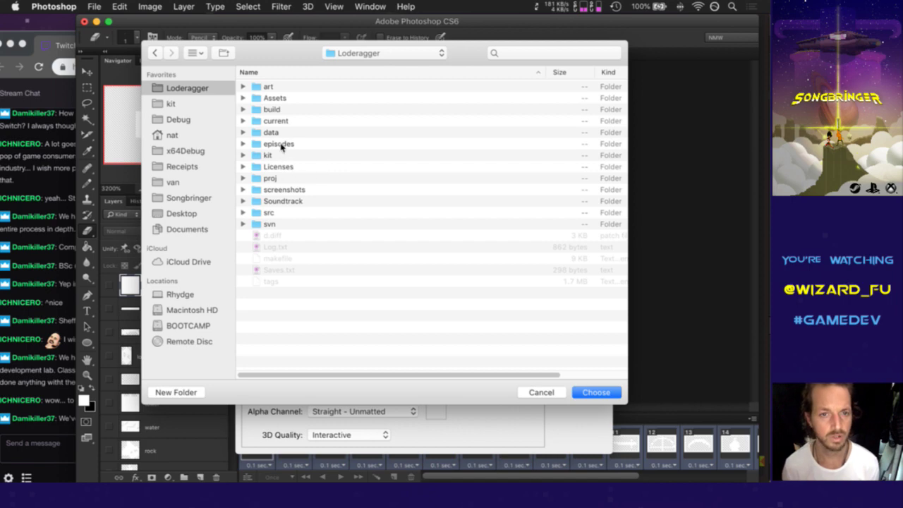
{"action": "double_click", "coordinate": [275, 88]}
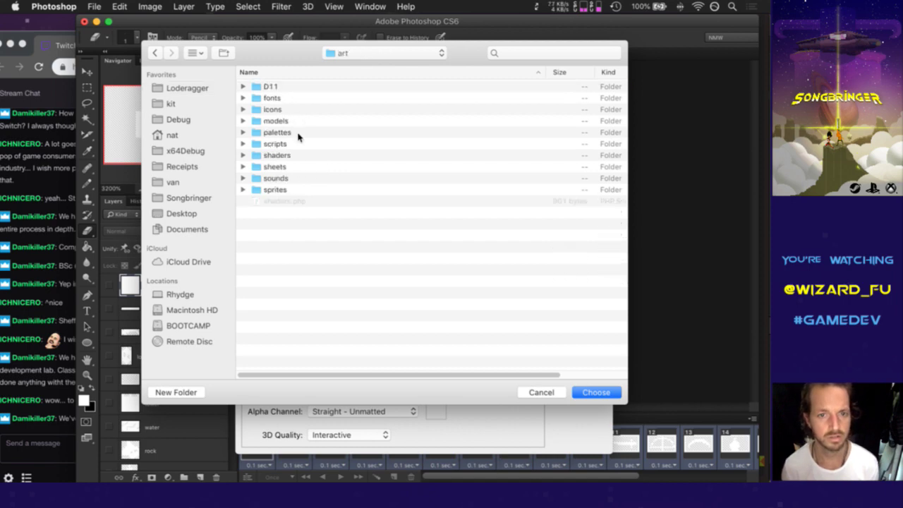
{"action": "double_click", "coordinate": [283, 166]}
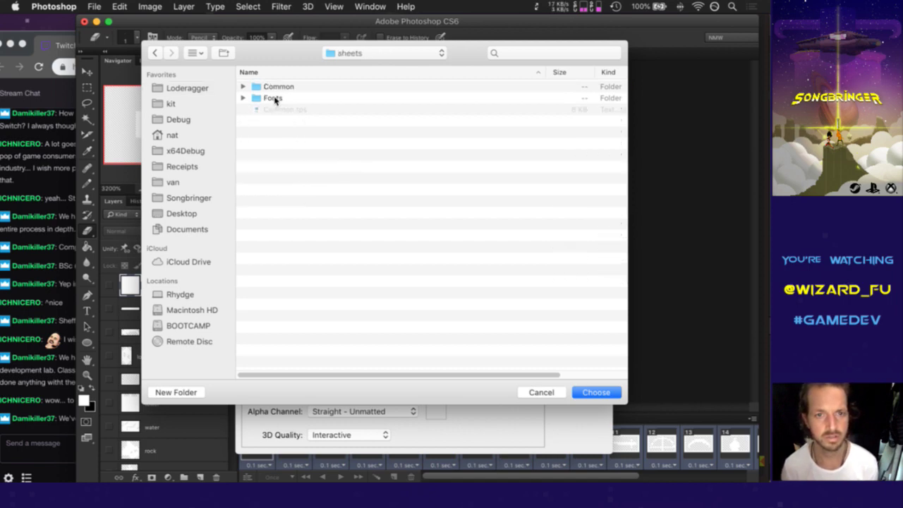
{"action": "left_click", "coordinate": [275, 86]}
{"action": "double_click", "coordinate": [274, 86]}
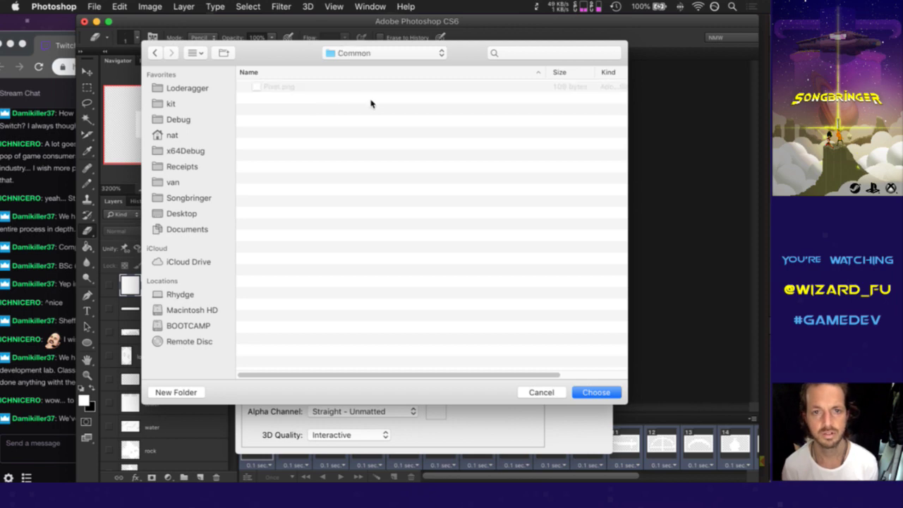
{"action": "left_click", "coordinate": [588, 397]}
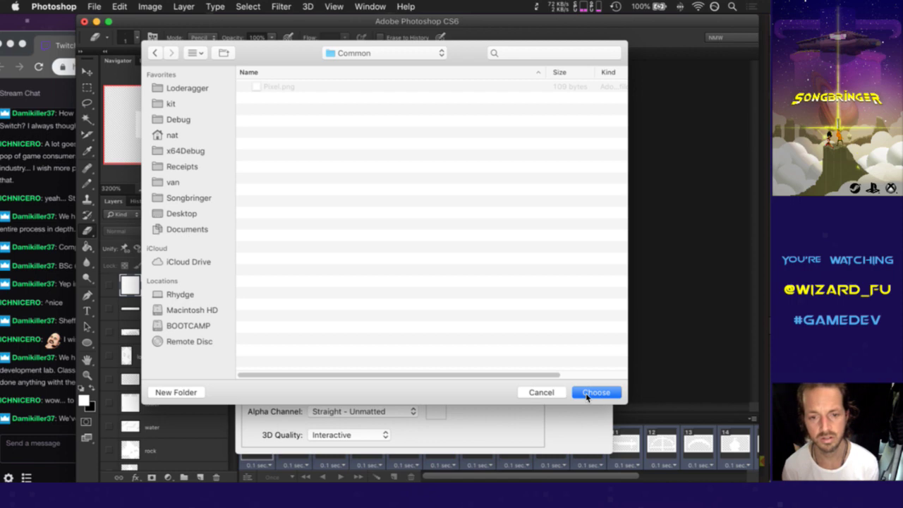
{"action": "left_click", "coordinate": [587, 397]}
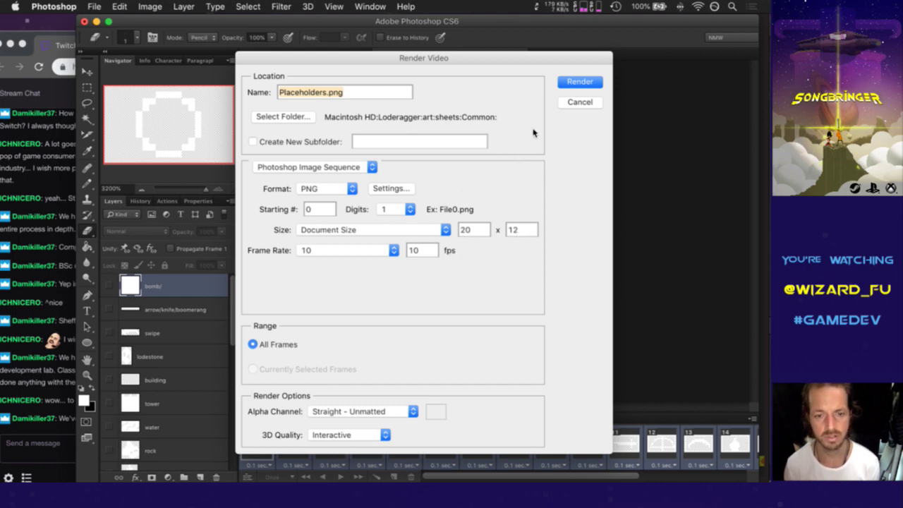
{"action": "left_click", "coordinate": [567, 84]}
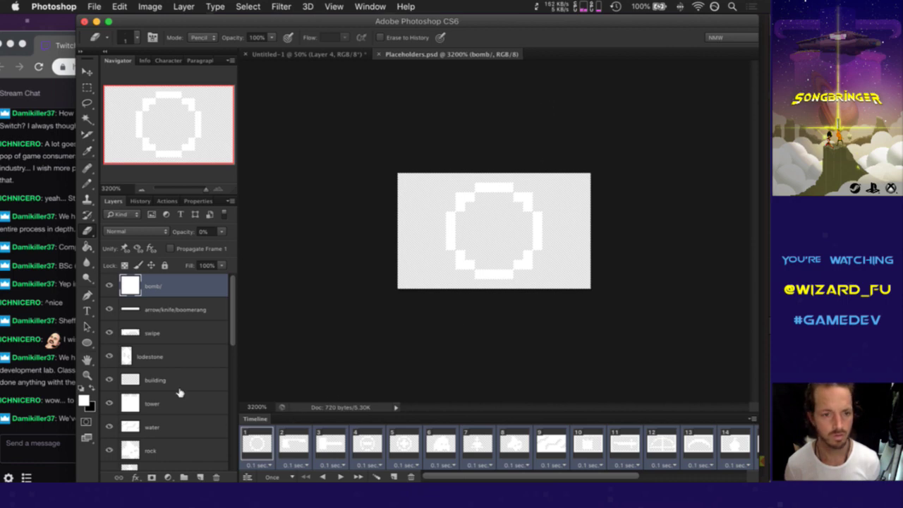
Step: Show the Color Fill 1 background layer again in all frames and save the document
{"action": "scroll", "coordinate": [180, 393], "scroll_direction": "down", "scroll_amount": 10}
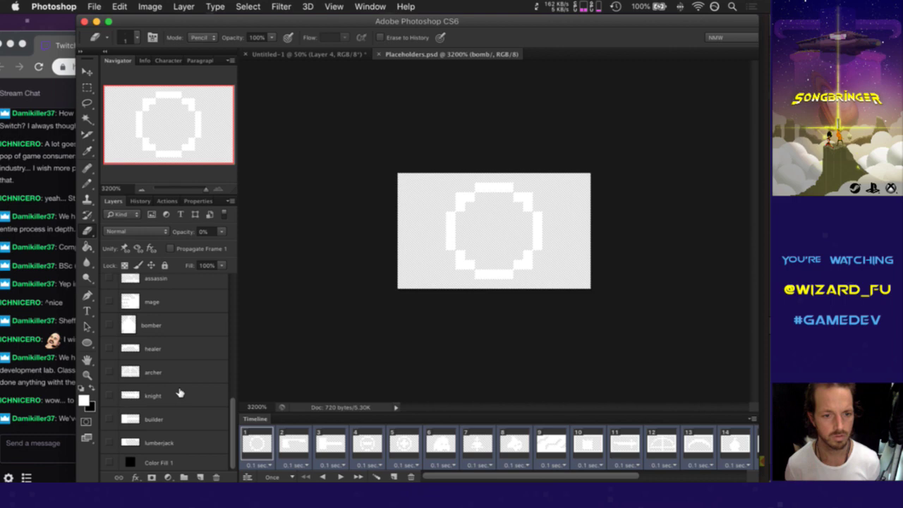
{"action": "left_click", "coordinate": [109, 462]}
{"action": "key", "text": "cmd+s"}
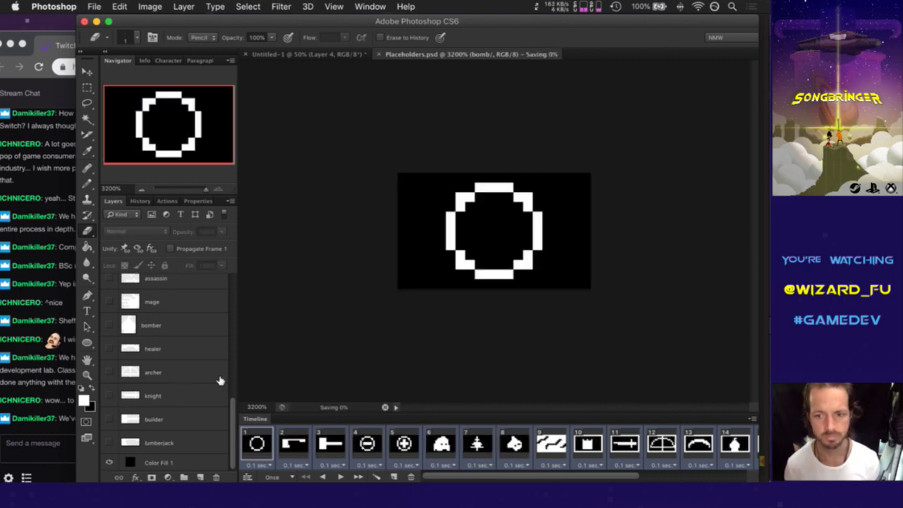
Step: Switch to Finder and open the Loderagger/art/sheets/Common folder in a new window
{"action": "key", "text": "cmd+Tab"}
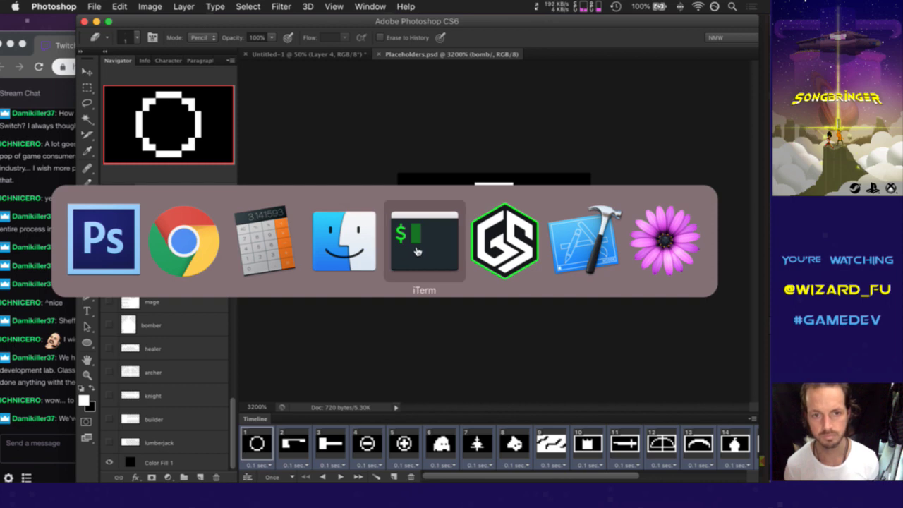
{"action": "key", "text": "cmd+shift+Tab"}
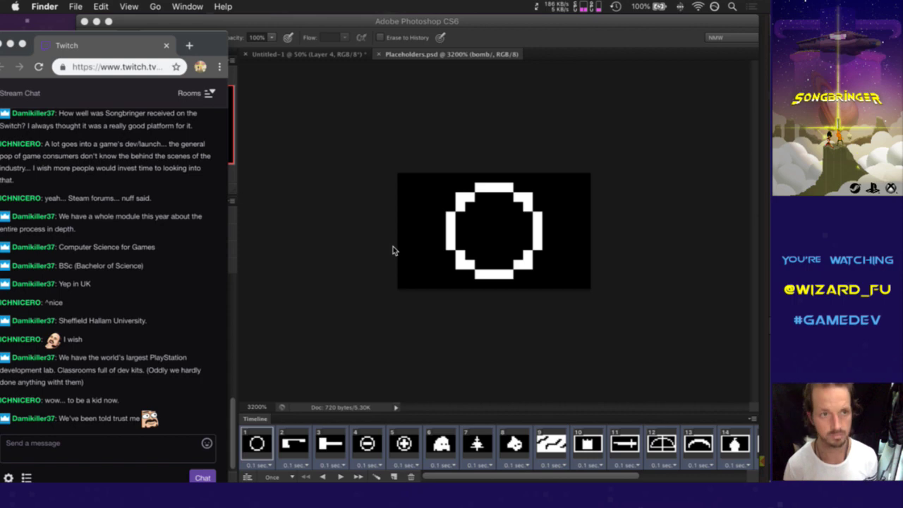
{"action": "key", "text": "super+n"}
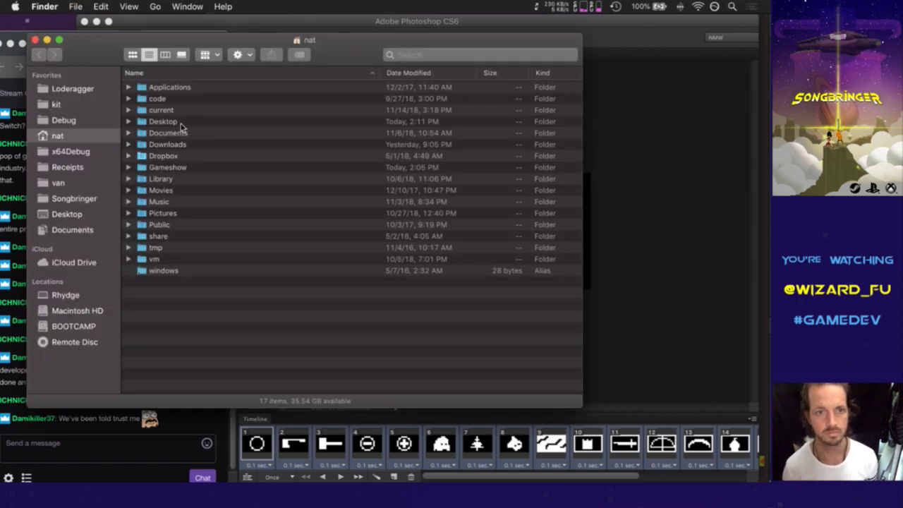
{"action": "left_click", "coordinate": [79, 92]}
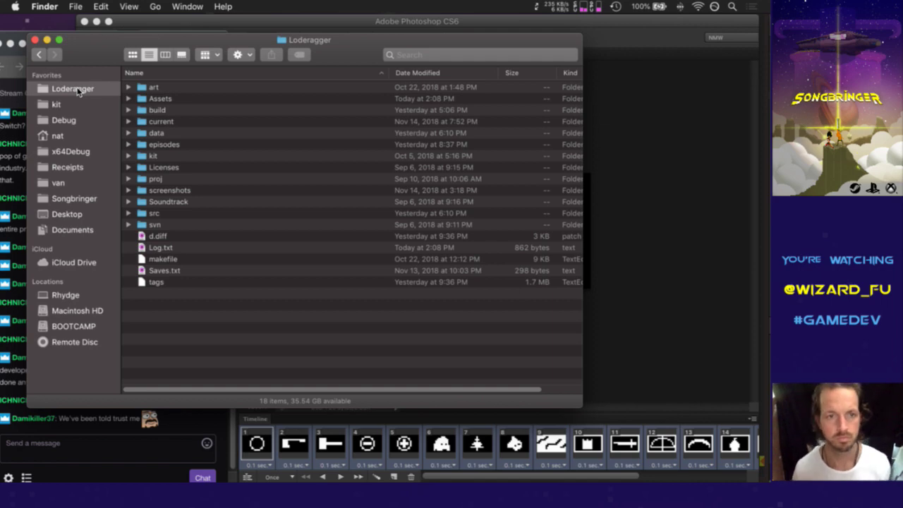
{"action": "double_click", "coordinate": [154, 88]}
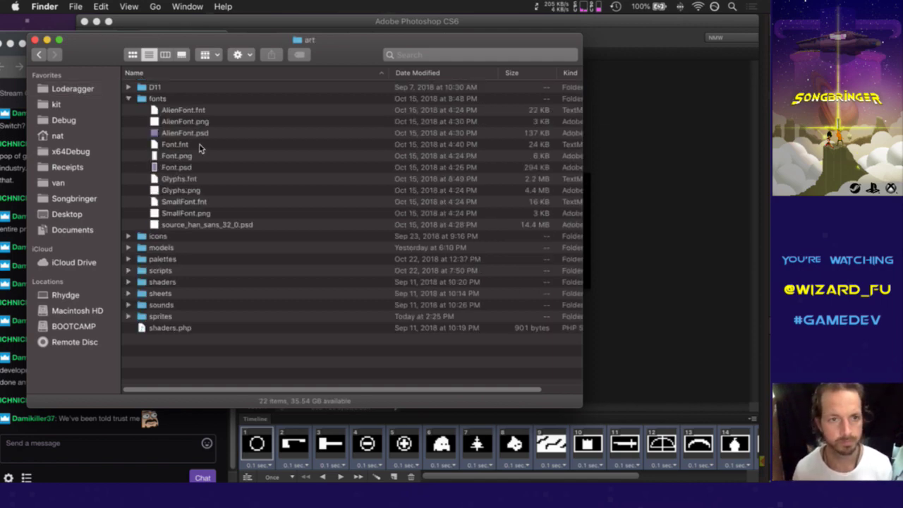
{"action": "left_click", "coordinate": [128, 98]}
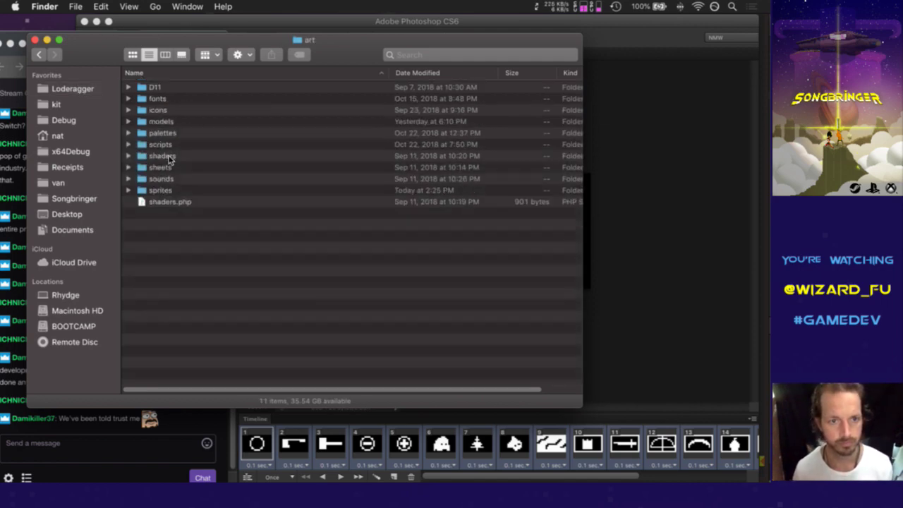
{"action": "double_click", "coordinate": [170, 189]}
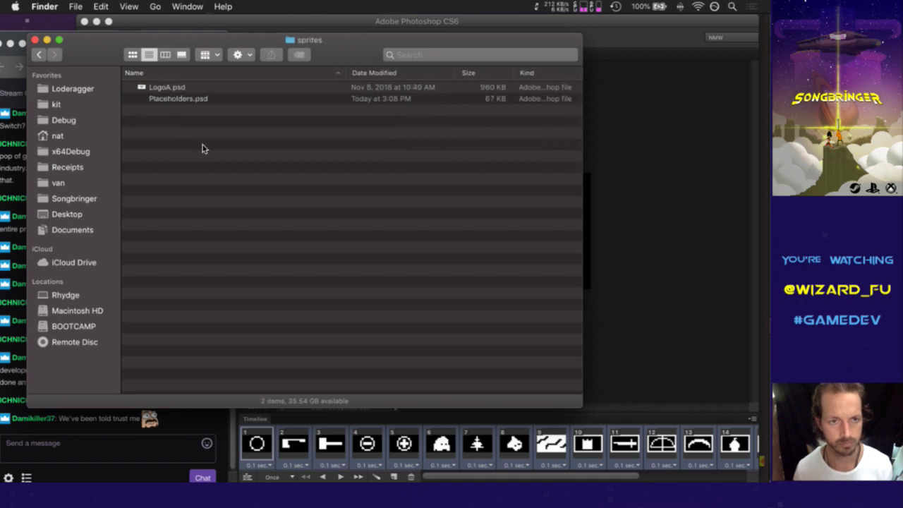
{"action": "left_click", "coordinate": [39, 55]}
{"action": "double_click", "coordinate": [162, 167]}
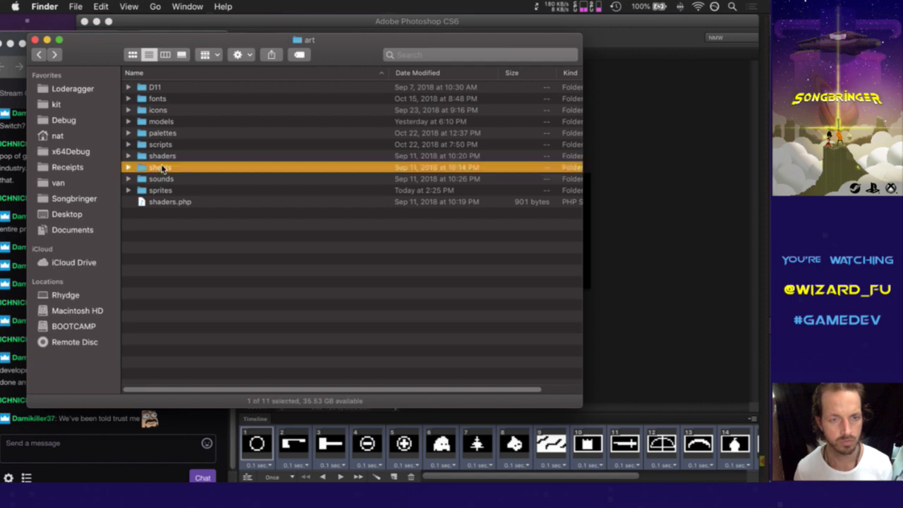
{"action": "double_click", "coordinate": [146, 89]}
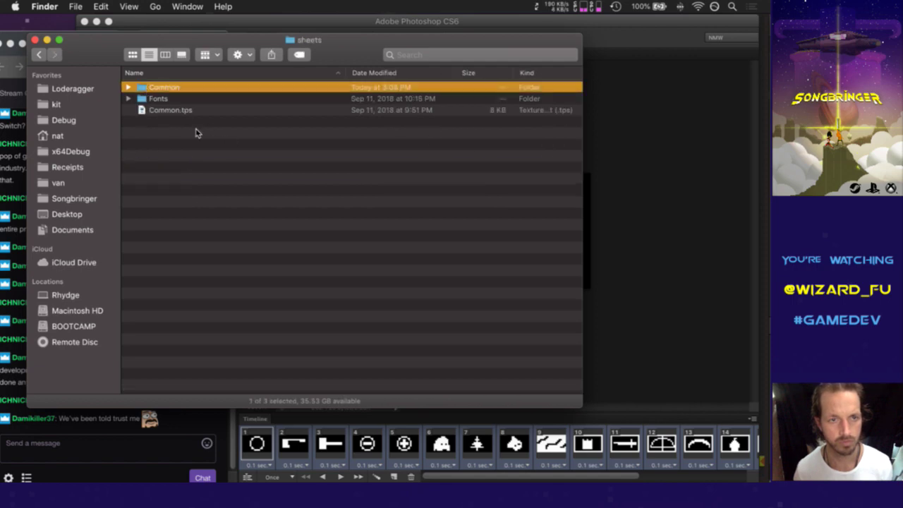
Step: Preview the exported placeholder PNGs one after another, from Placeholders0.png through Placeholders20.png
{"action": "left_click", "coordinate": [209, 101]}
{"action": "key", "text": "space"}
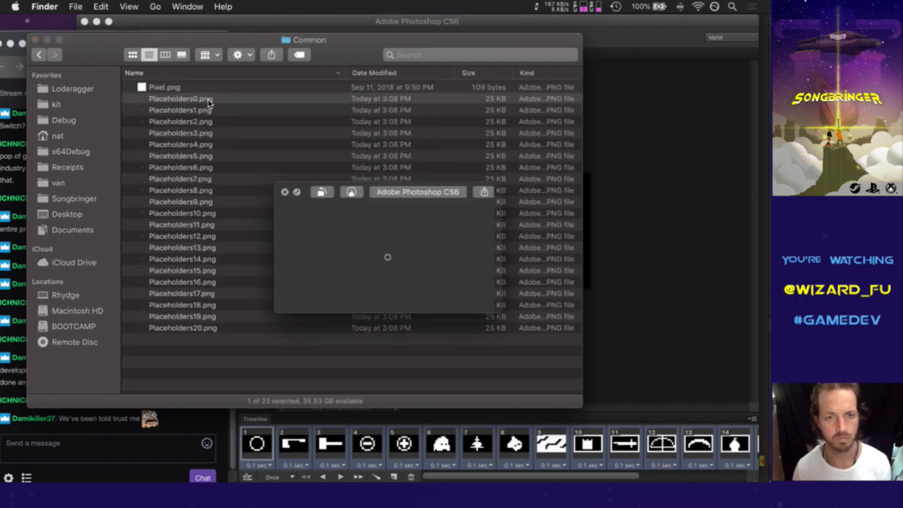
{"action": "key", "text": "Down"}
{"action": "key", "text": "Down"}
{"action": "key", "text": "Down"}
{"action": "key", "text": "Down"}
{"action": "key", "text": "Down"}
{"action": "key", "text": "Down"}
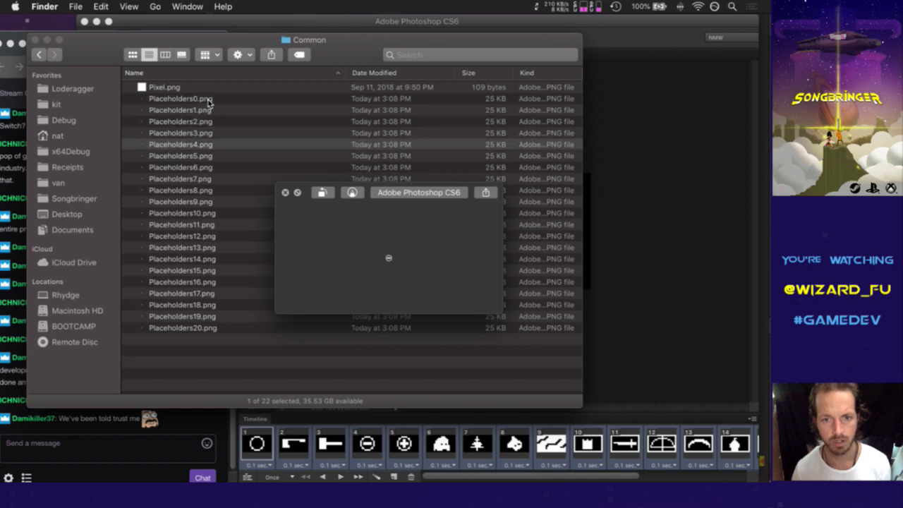
{"action": "key", "text": "Down"}
{"action": "key", "text": "Down"}
{"action": "key", "text": "Down"}
{"action": "key", "text": "Down"}
{"action": "key", "text": "Down"}
{"action": "key", "text": "Down"}
{"action": "key", "text": "Down"}
{"action": "key", "text": "Down"}
{"action": "key", "text": "Down"}
{"action": "key", "text": "Down"}
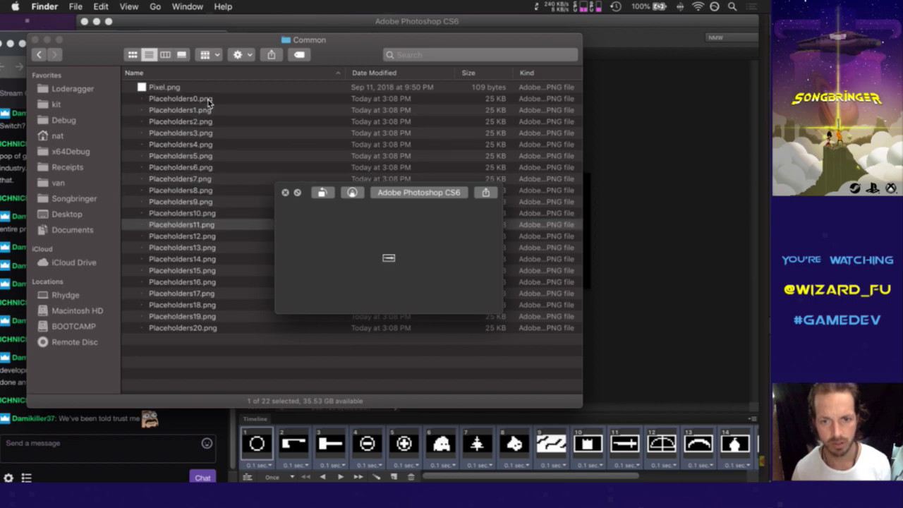
{"action": "key", "text": "Down"}
{"action": "key", "text": "Down"}
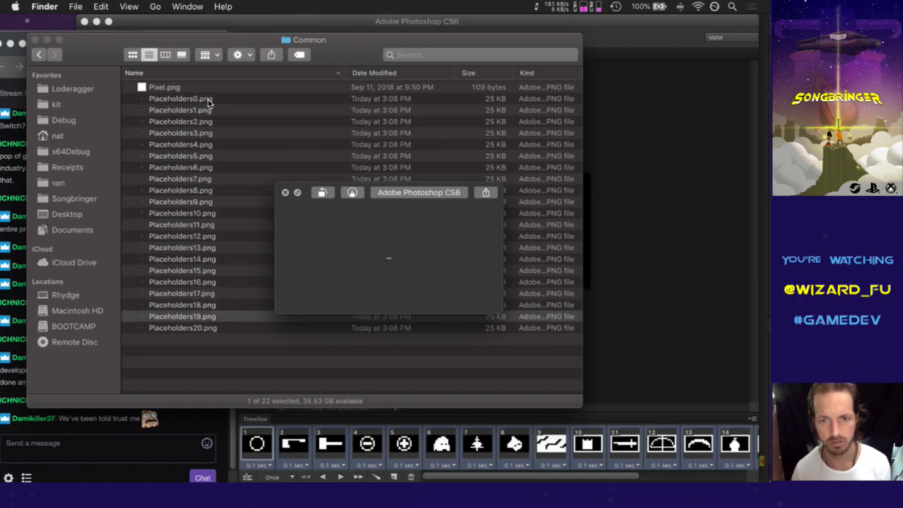
{"action": "key", "text": "space"}
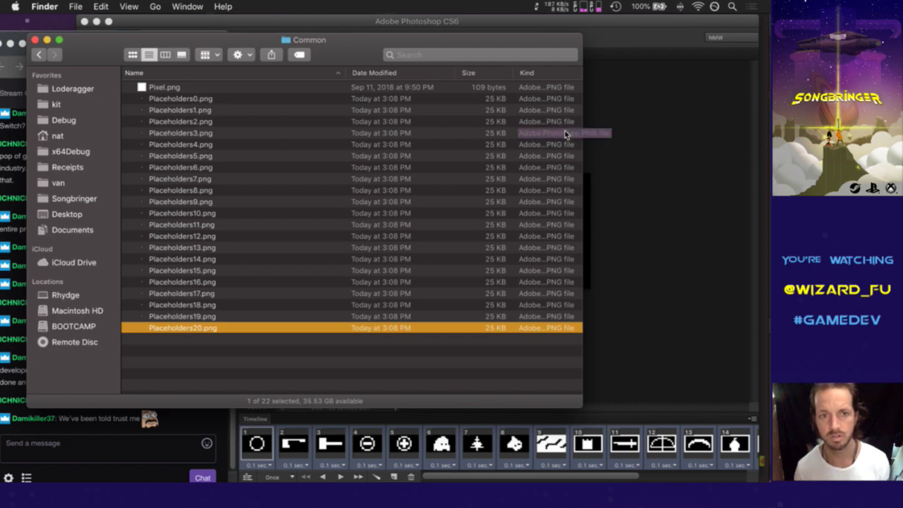
Step: Open Common.tps from the sheets folder in TexturePacker to check the packed sprites, and quit it again
{"action": "left_click", "coordinate": [39, 54]}
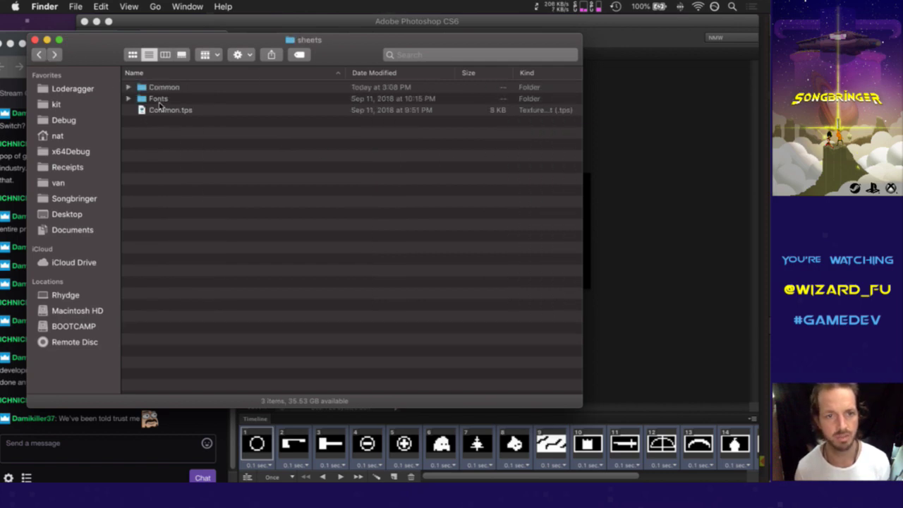
{"action": "double_click", "coordinate": [171, 113]}
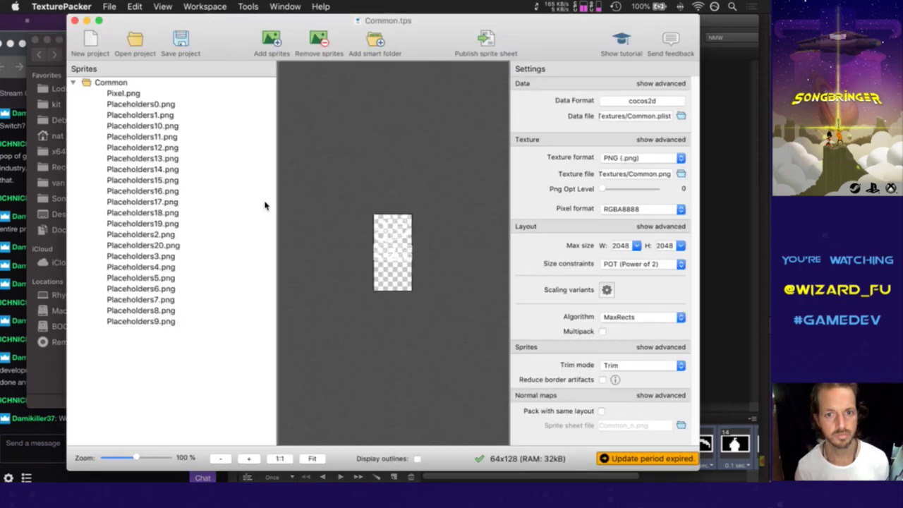
{"action": "key", "text": "super+q"}
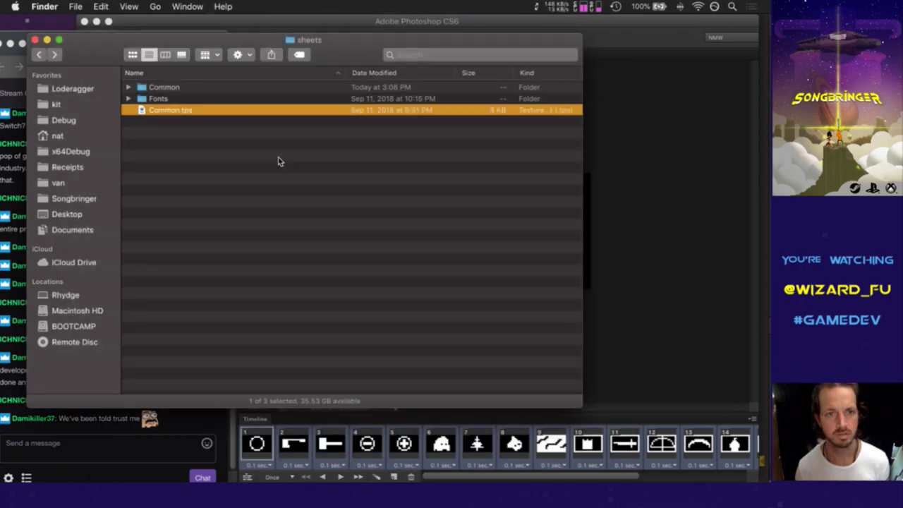
Step: Switch to iTerm and run the make build in the Songbringer project
{"action": "key", "text": "super+Tab"}
{"action": "left_click", "coordinate": [429, 245]}
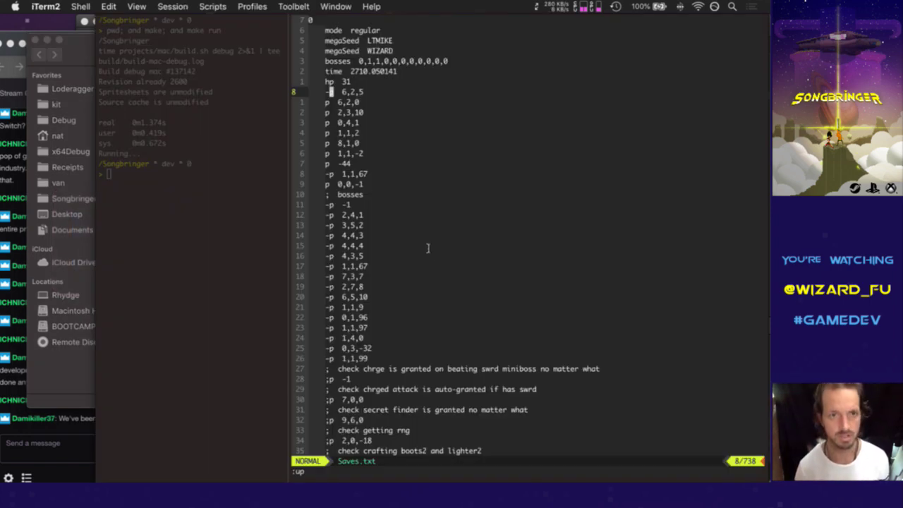
{"action": "key", "text": "super+["}
{"action": "key", "text": "Up"}
{"action": "key", "text": "Return"}
{"action": "key", "text": "super+]"}
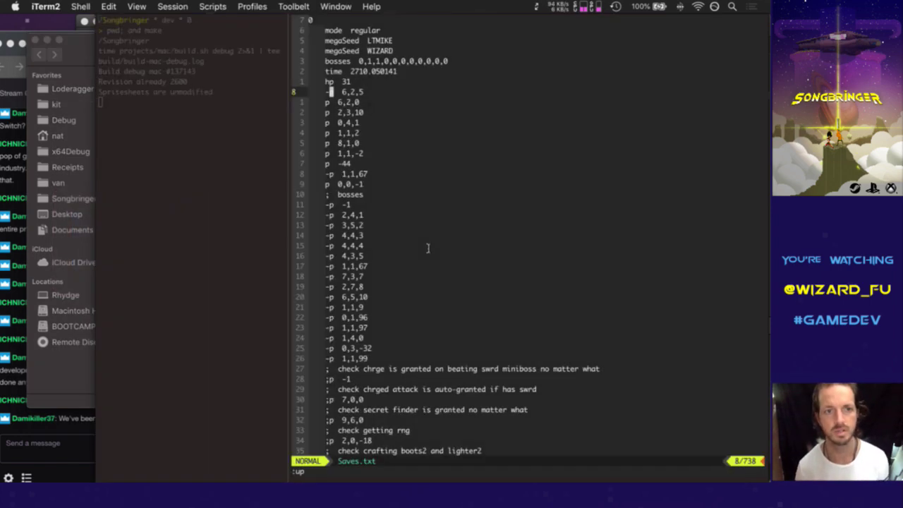
Step: Bring up the Loderagger terminal session and run its make build to repack the Common sprite sheet
{"action": "key", "text": "super+grave"}
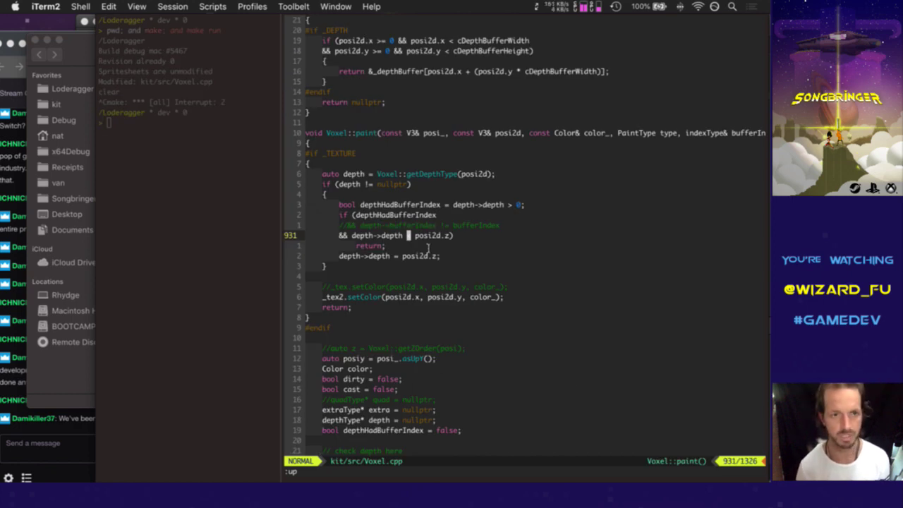
{"action": "key", "text": "F5"}
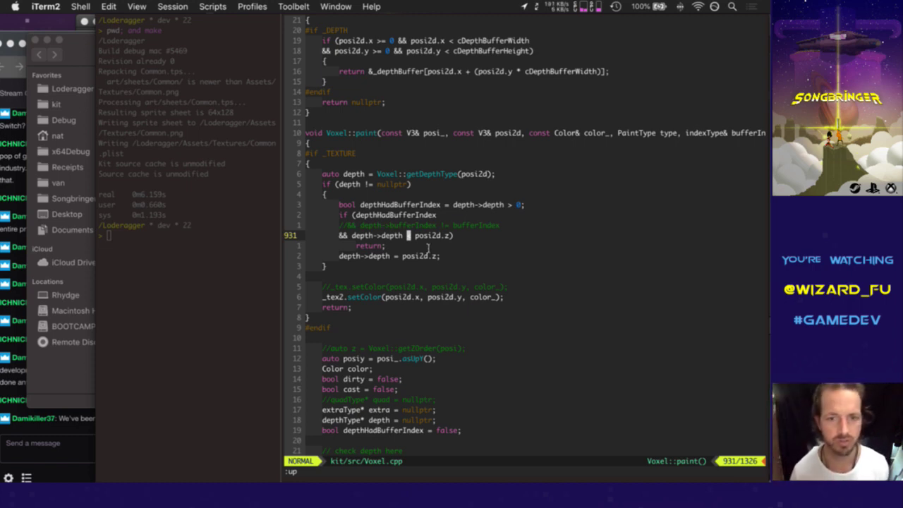
Step: Close Voxel.cpp in the editor and start the editor again with an empty buffer
{"action": "type", "text": "k"}
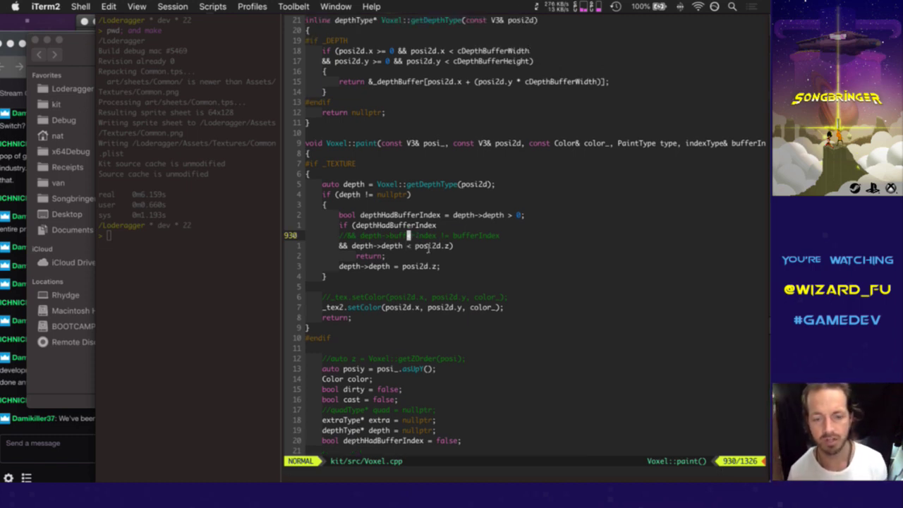
{"action": "type", "text": ":"}
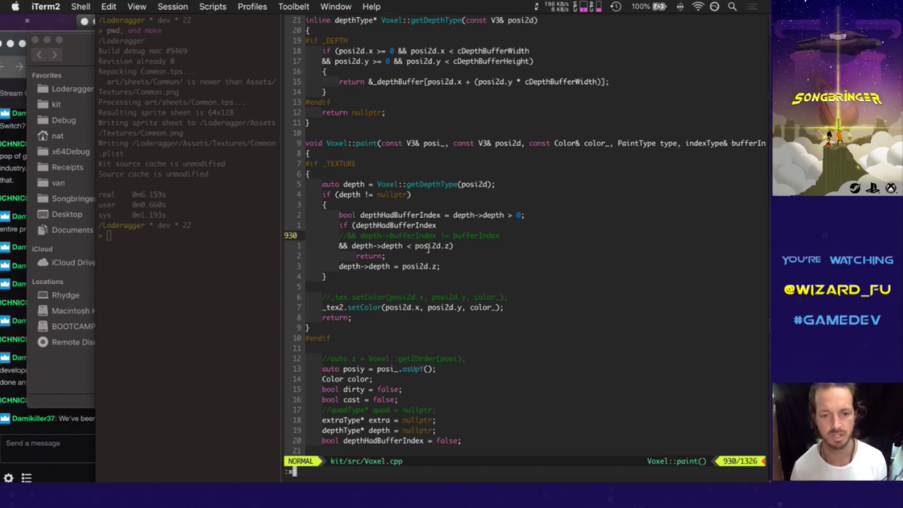
{"action": "type", "text": "q"}
{"action": "key", "text": "Return"}
{"action": "type", "text": "v"}
{"action": "key", "text": "Return"}
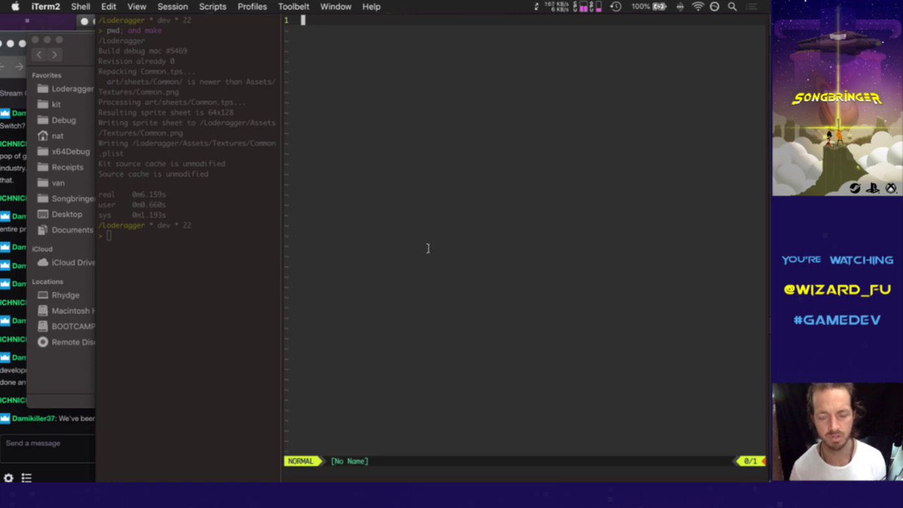
Step: Build and run Loderagger, move the character around the map to test the game, and quit it
{"action": "key", "text": "F5"}
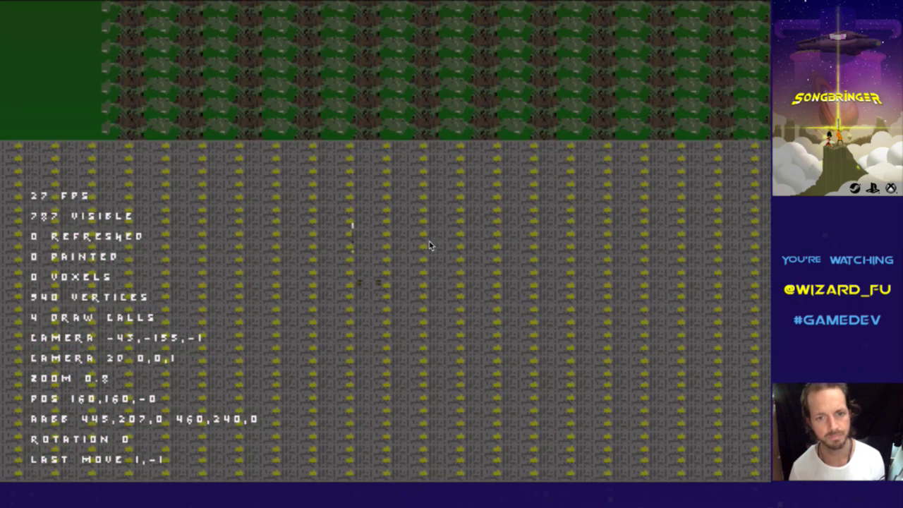
{"action": "key", "text": "Left"}
{"action": "key", "text": "Down"}
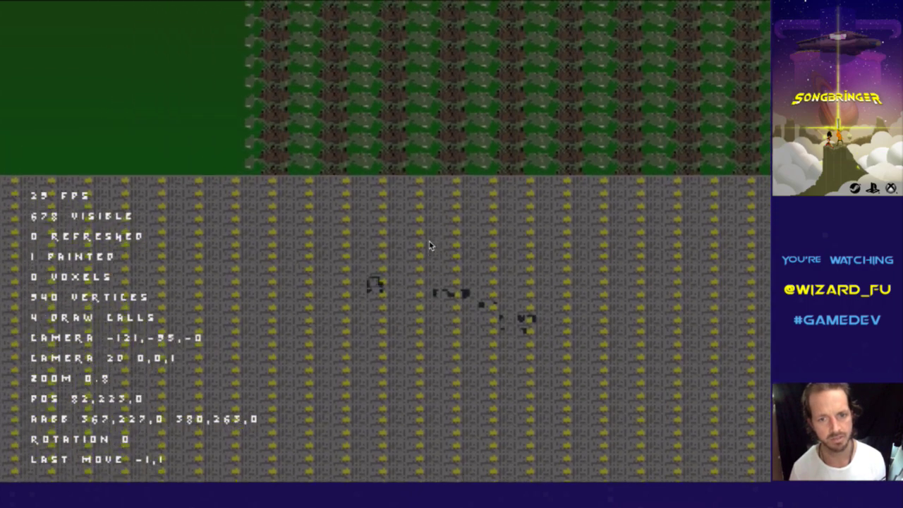
{"action": "key", "text": "Right"}
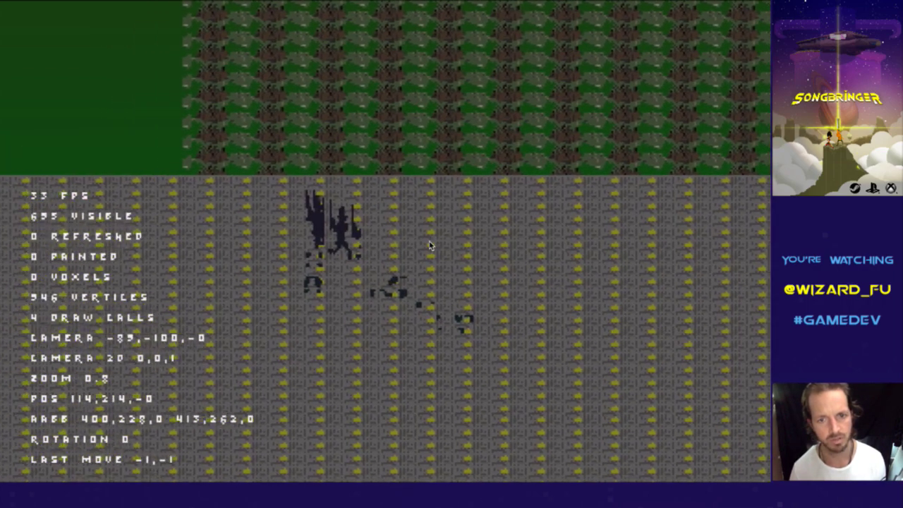
{"action": "key", "text": "Left"}
{"action": "key", "text": "Down"}
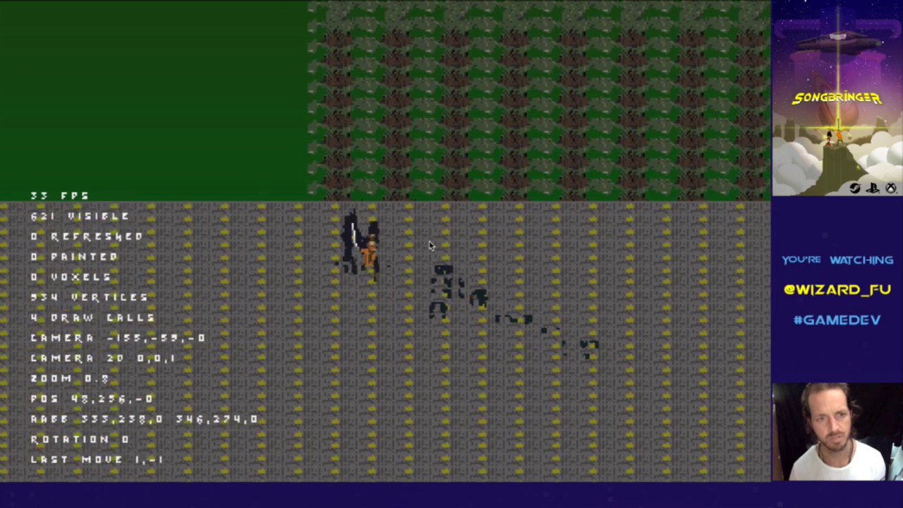
{"action": "key", "text": "Escape"}
Step: Write the git diff to d.diff and view it, quit the editor, and check the repository status with gs
{"action": "key", "text": "F5"}
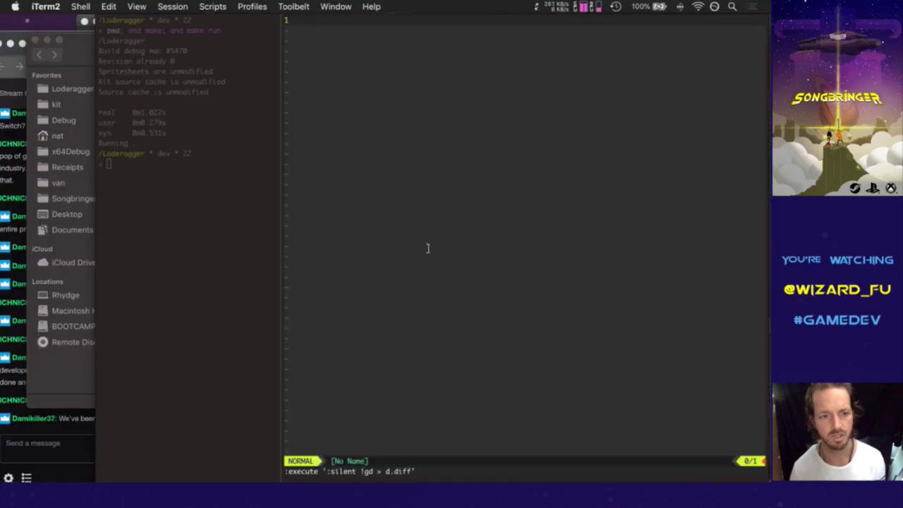
{"action": "type", "text": ":q"}
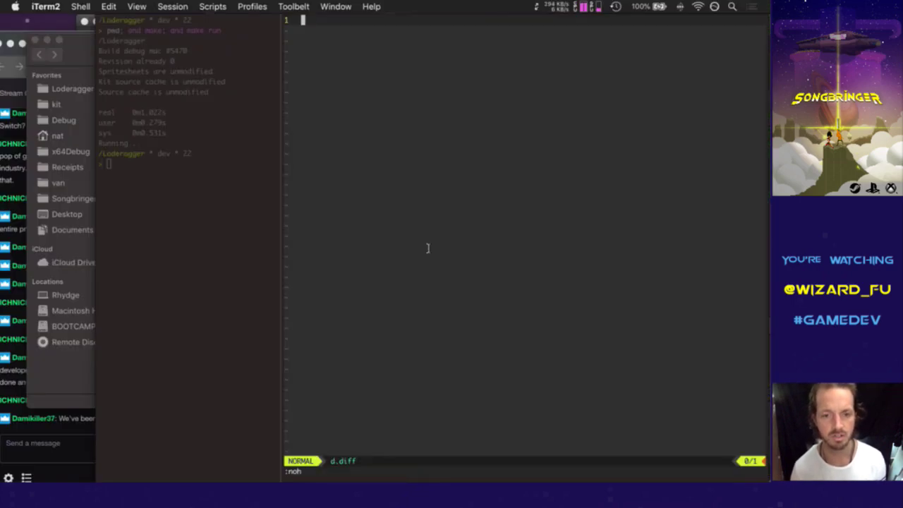
{"action": "key", "text": "Return"}
{"action": "type", "text": "gs"}
{"action": "key", "text": "Return"}
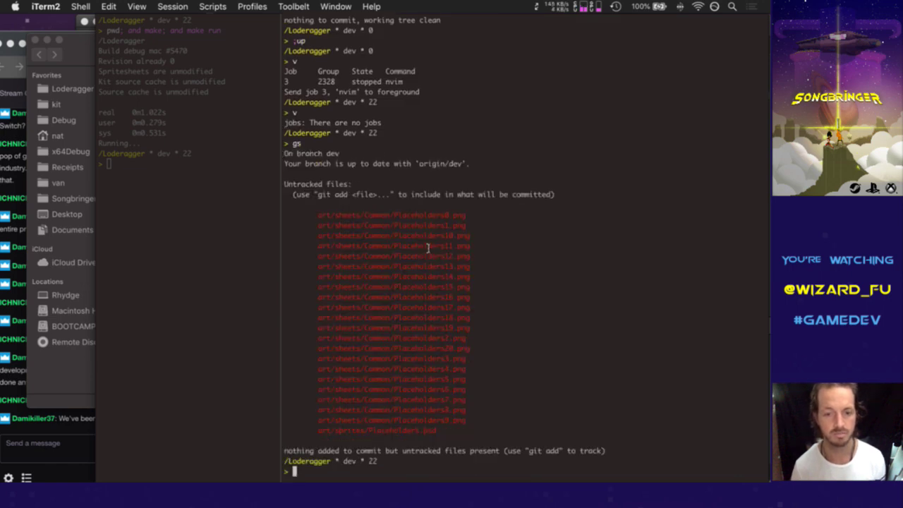
Step: Stage all the new placeholder files with ga and commit them with the message "Create mock up sprites"
{"action": "type", "text": "ga"}
{"action": "key", "text": "Return"}
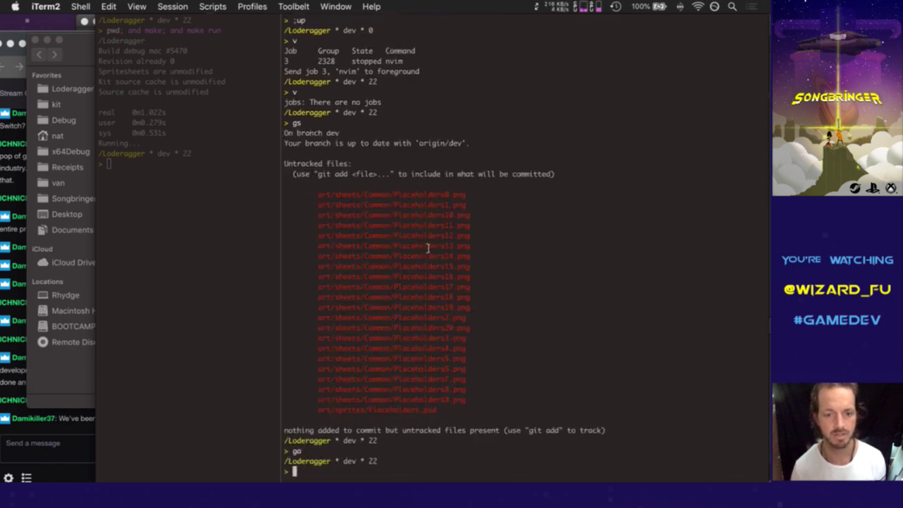
{"action": "type", "text": "gc"}
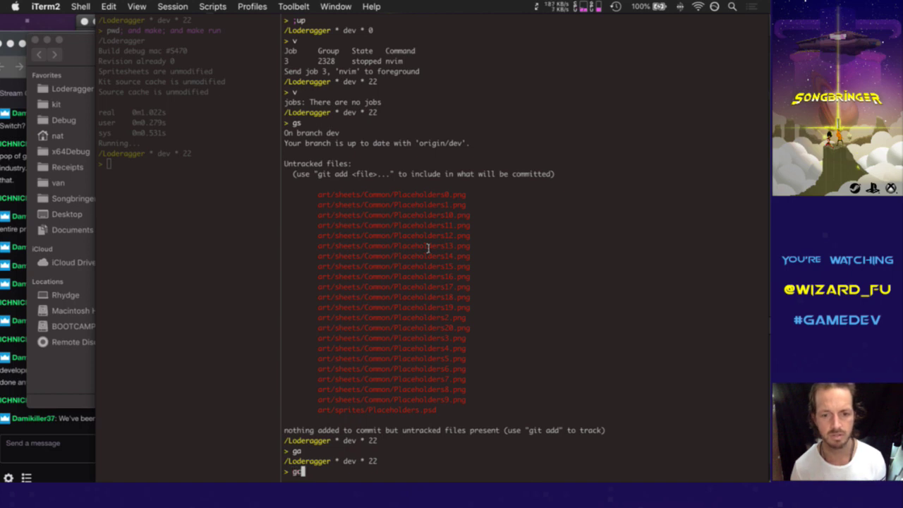
{"action": "key", "text": "Return"}
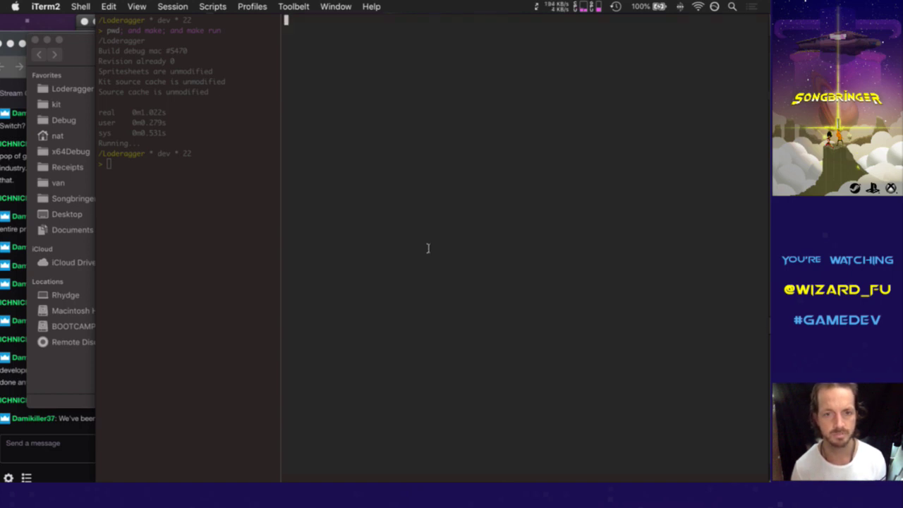
{"action": "key", "text": "i"}
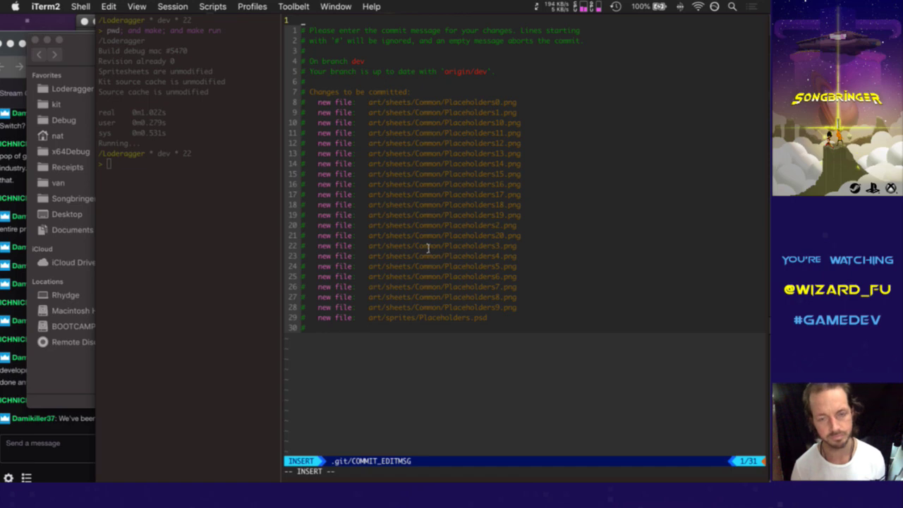
{"action": "type", "text": "Create moc"}
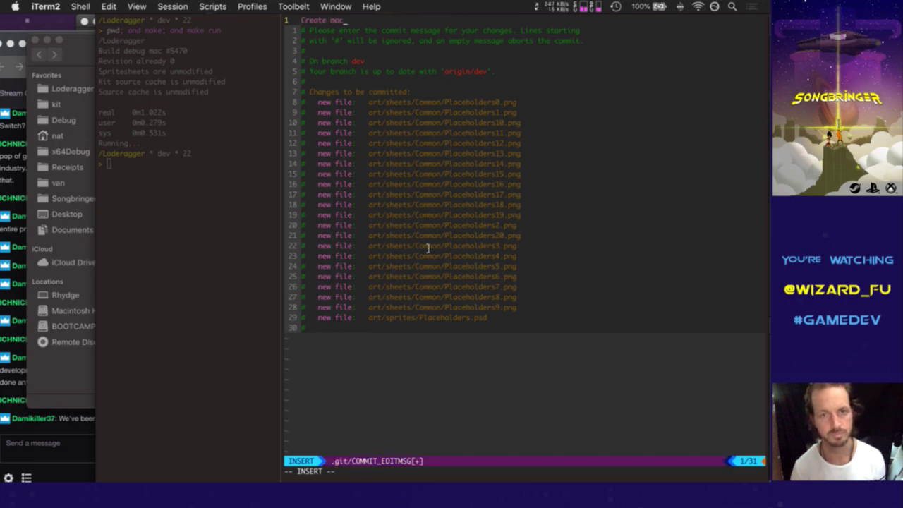
{"action": "type", "text": "k up sprites"}
{"action": "key", "text": "Escape"}
{"action": "type", "text": ":wq"}
{"action": "key", "text": "Return"}
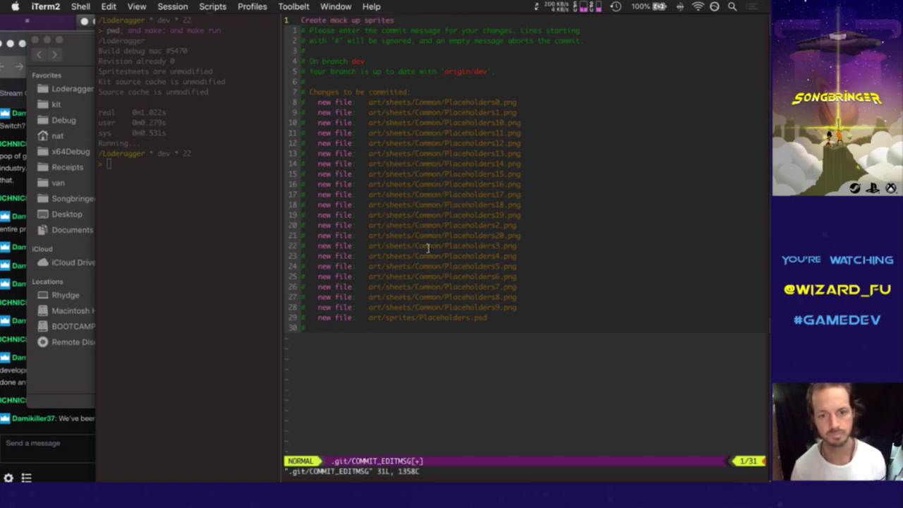
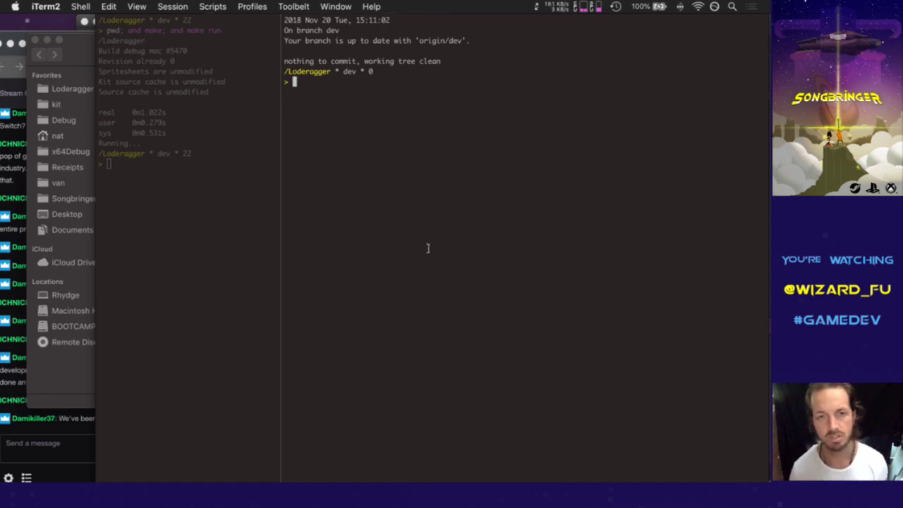
Step: Start Vim with an empty buffer and search the project tags for ren, leaving the list without opening a result
{"action": "type", "text": "vim"}
{"action": "key", "text": "Return"}
{"action": "type", "text": ":Tags"}
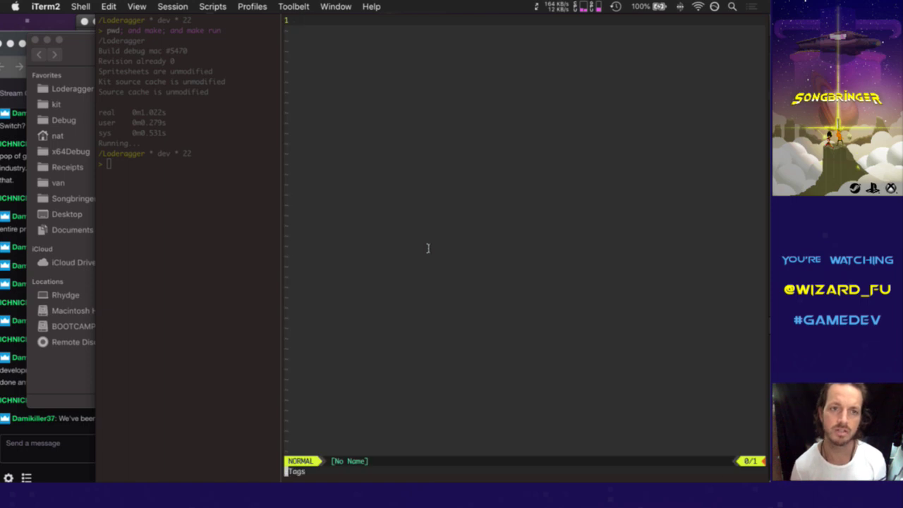
{"action": "key", "text": "Return"}
{"action": "type", "text": "ren"}
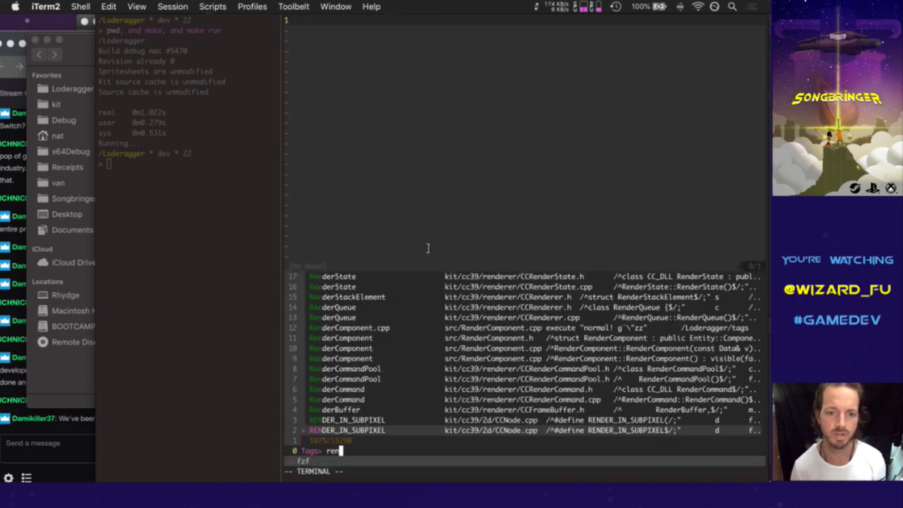
{"action": "key", "text": "Escape"}
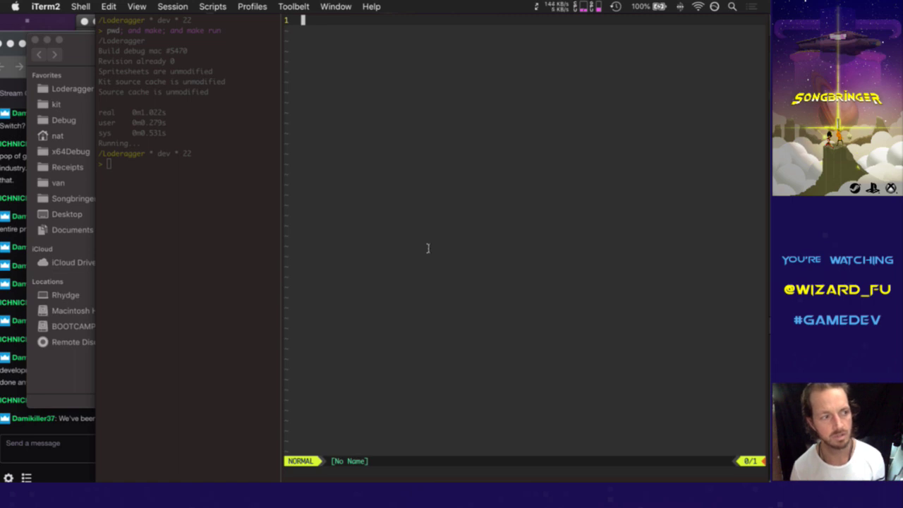
Step: Open CCNode.h through the tag search, search it from the top for setcolor, and close the file
{"action": "key", "text": "backslash"}
{"action": "type", "text": "tccnodeh"}
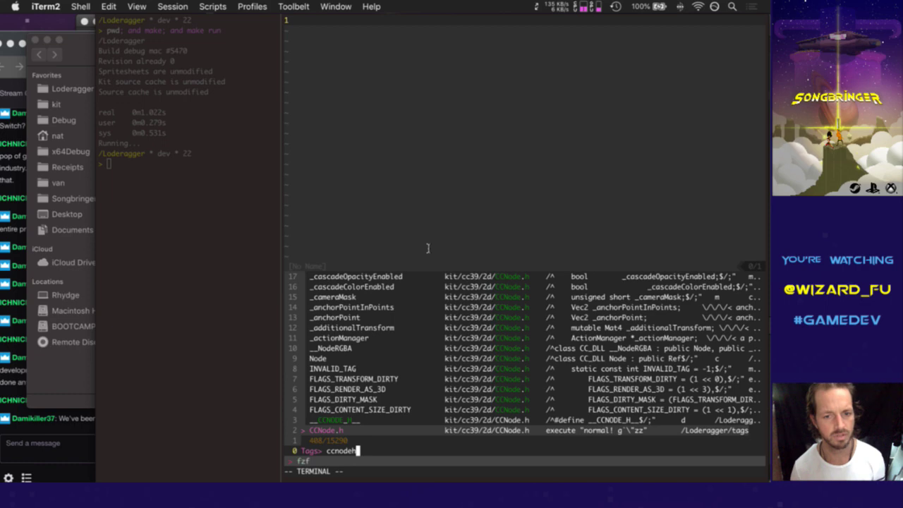
{"action": "key", "text": "Return"}
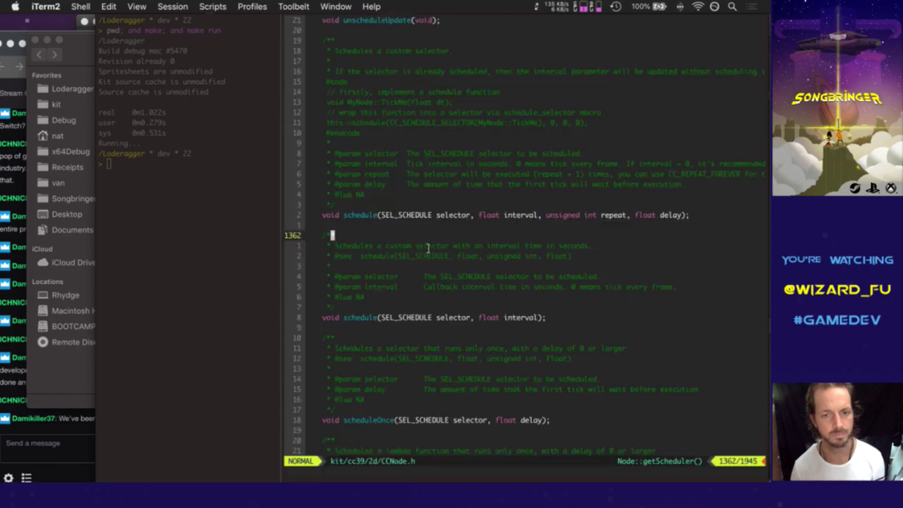
{"action": "key", "text": "g"}
{"action": "key", "text": "g"}
{"action": "type", "text": "/setcolo"}
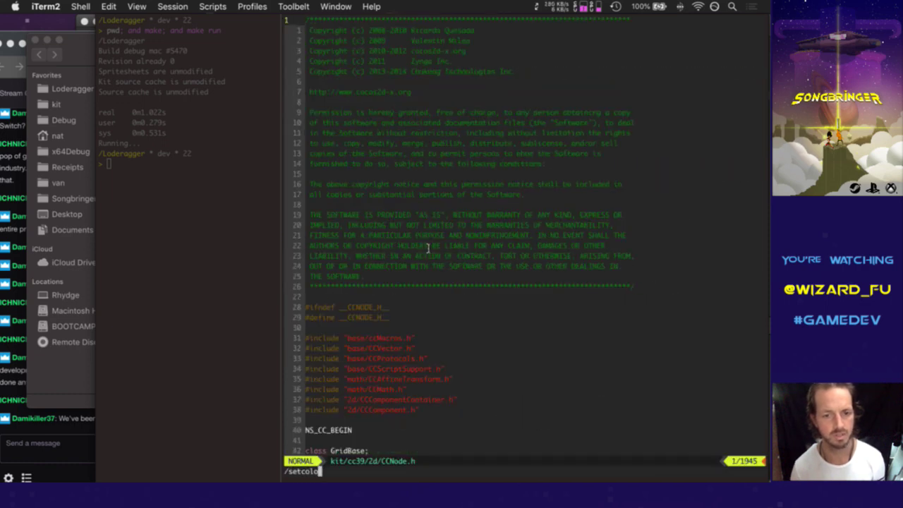
{"action": "type", "text": "r"}
{"action": "key", "text": "Return"}
{"action": "type", "text": ":bd"}
{"action": "key", "text": "Return"}
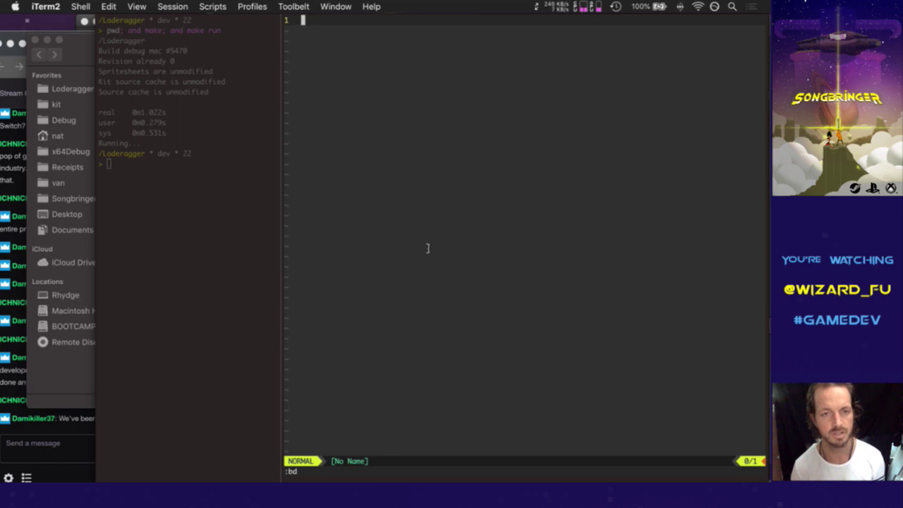
Step: Search the tags for rendercom and open the RenderComponent struct in src/RenderComponent.h
{"action": "key", "text": "ctrl+t"}
{"action": "type", "text": "rend"}
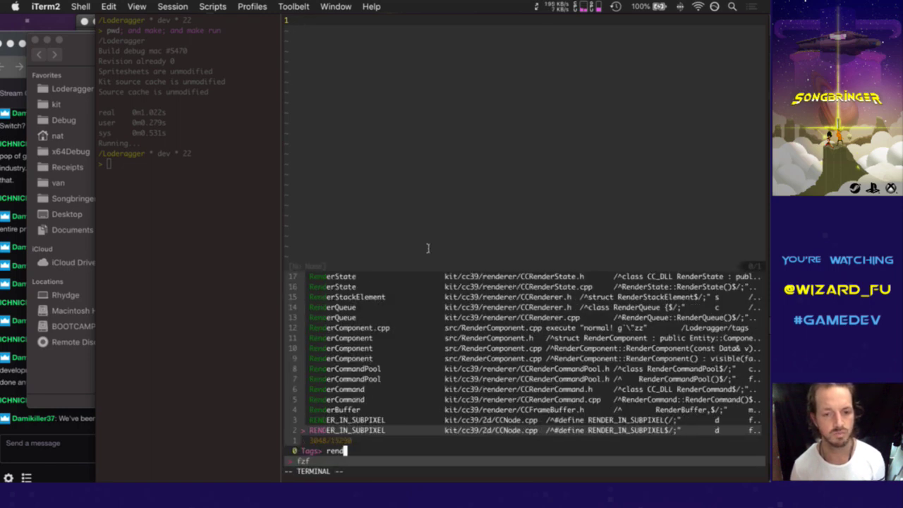
{"action": "type", "text": "ercom"}
{"action": "key", "text": "Up"}
{"action": "key", "text": "Up"}
{"action": "key", "text": "Up"}
{"action": "key", "text": "Up"}
{"action": "key", "text": "Up"}
{"action": "key", "text": "Up"}
{"action": "key", "text": "Up"}
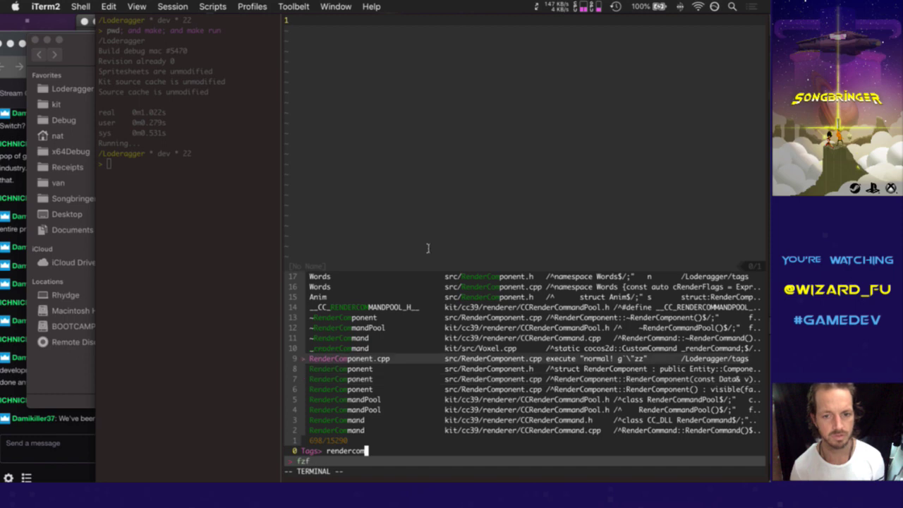
{"action": "key", "text": "Down"}
{"action": "key", "text": "Return"}
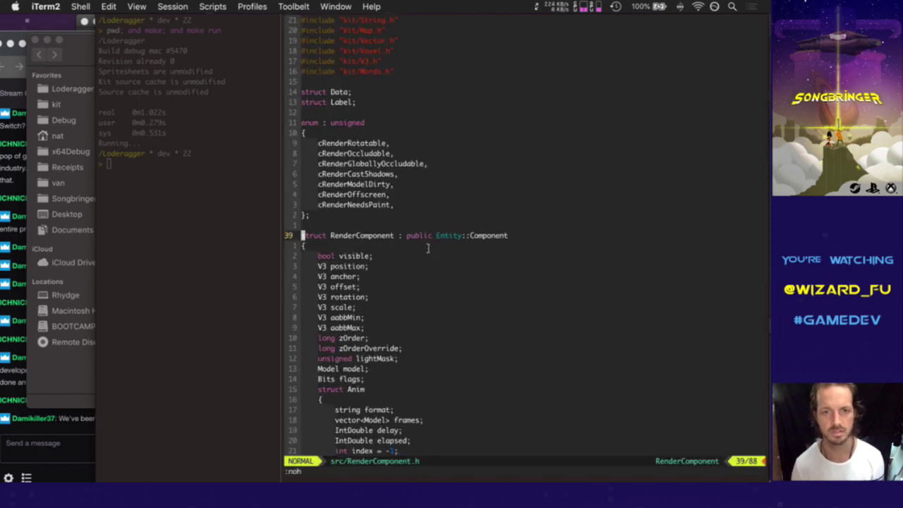
Step: Examine the members of the RenderComponent struct, highlighting its nested Anim struct
{"action": "scroll", "coordinate": [427, 247], "scroll_direction": "down", "scroll_amount": 4}
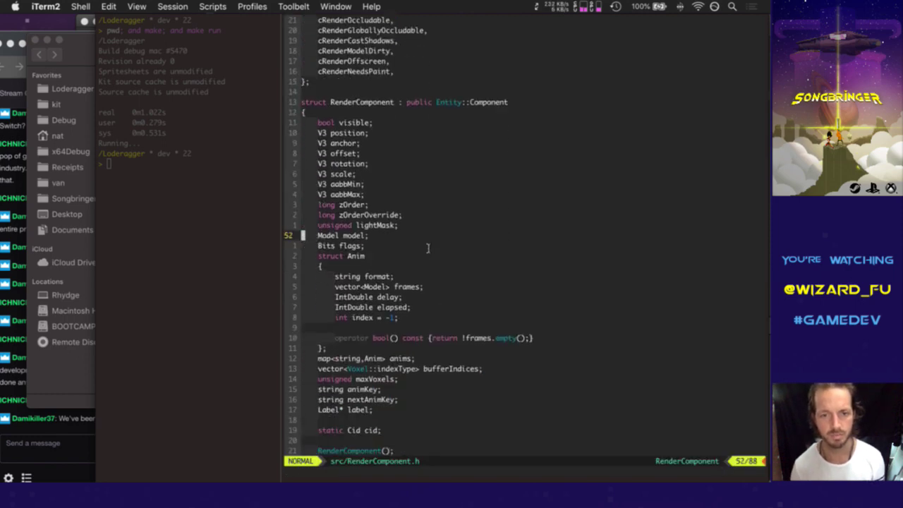
{"action": "key", "text": "shift+v"}
{"action": "scroll", "coordinate": [426, 248], "scroll_direction": "down", "scroll_amount": 1}
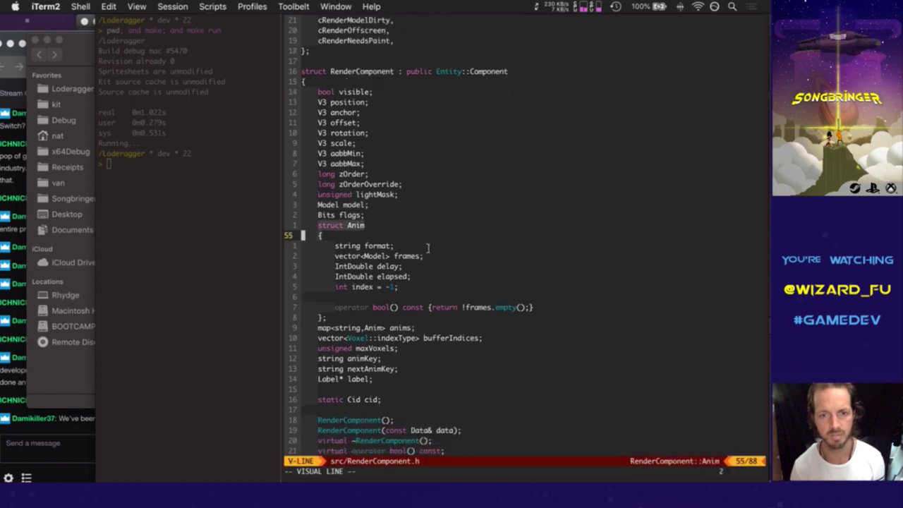
{"action": "scroll", "coordinate": [427, 247], "scroll_direction": "down", "scroll_amount": 2}
{"action": "scroll", "coordinate": [427, 248], "scroll_direction": "down", "scroll_amount": 1}
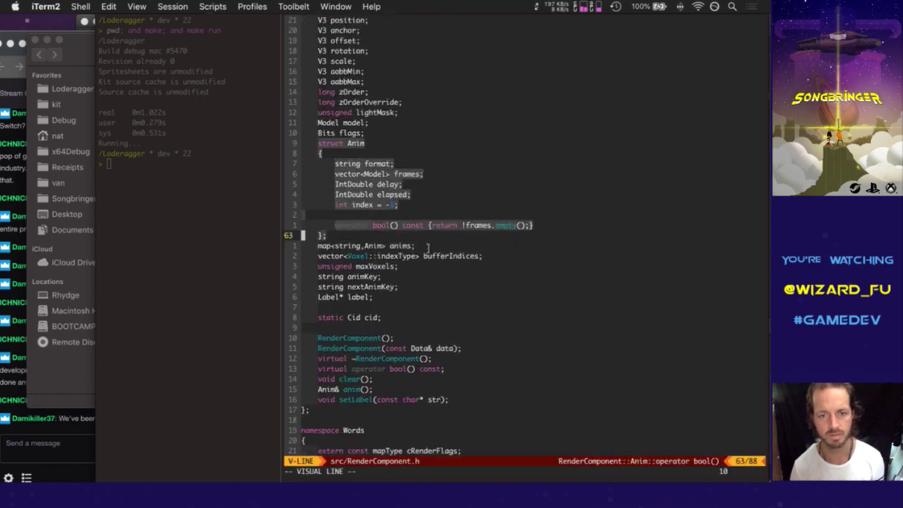
{"action": "key", "text": "Escape"}
Step: Add the member "Node sprite;" below the label member of RenderComponent and save the header
{"action": "scroll", "coordinate": [427, 247], "scroll_direction": "down", "scroll_amount": 1}
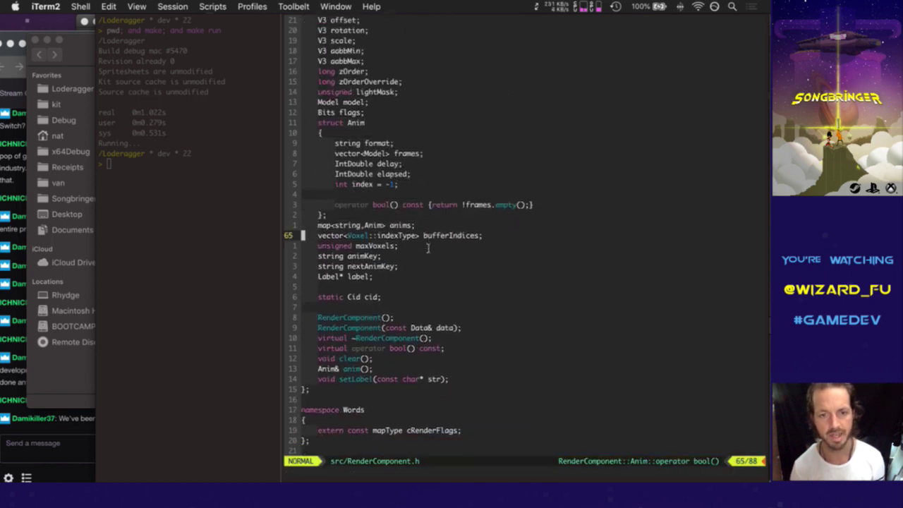
{"action": "scroll", "coordinate": [427, 248], "scroll_direction": "down", "scroll_amount": 1}
{"action": "type", "text": "jo"}
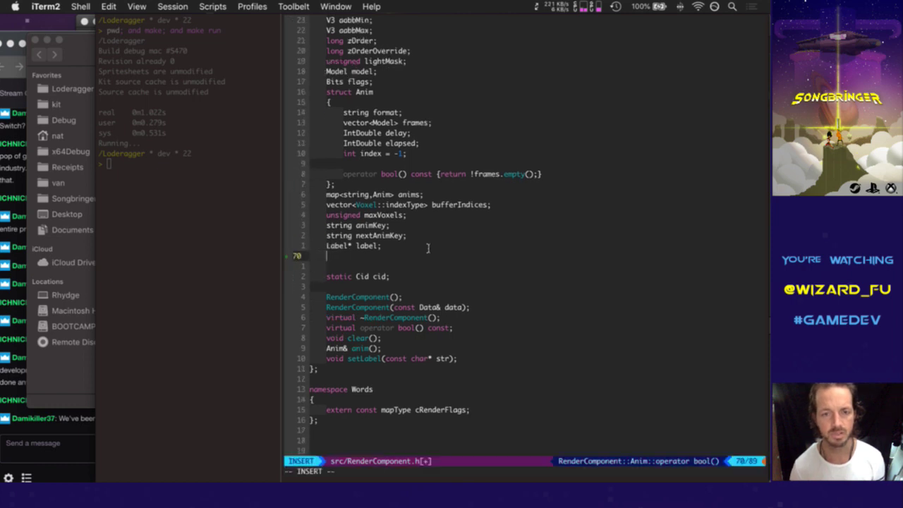
{"action": "type", "text": "Node"}
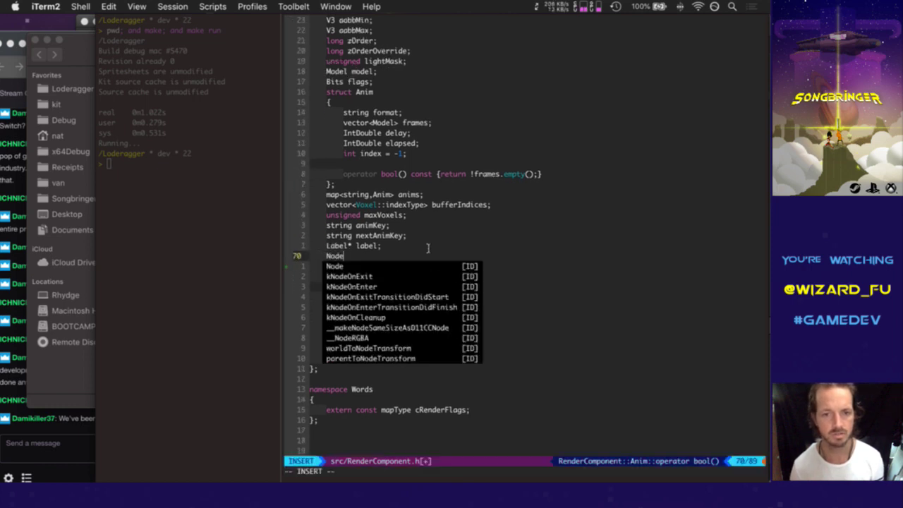
{"action": "type", "text": " sp"}
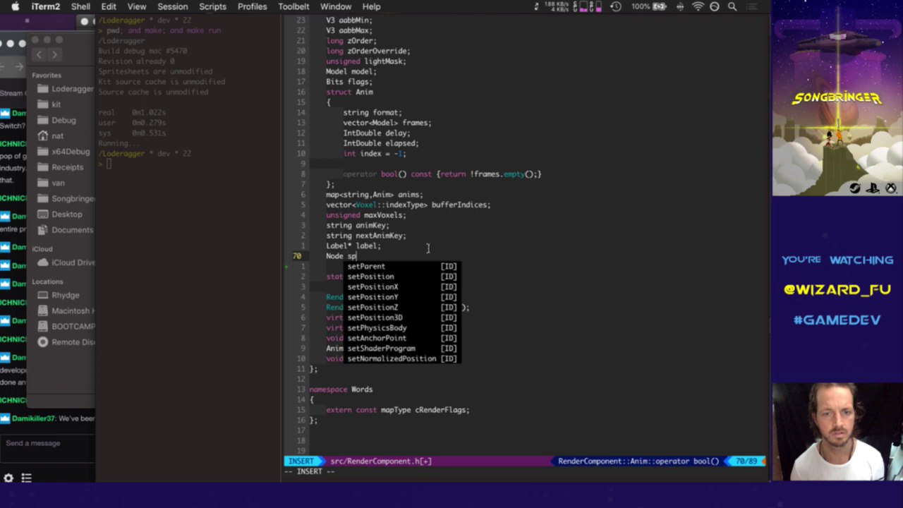
{"action": "type", "text": "rite;"}
{"action": "key", "text": "Escape"}
{"action": "type", "text": ":w"}
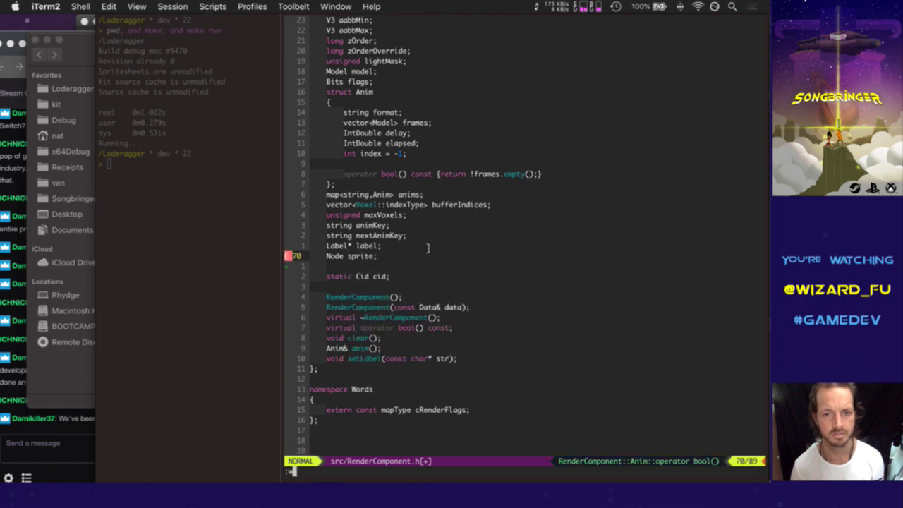
{"action": "key", "text": "Return"}
Step: Duplicate the "kit/Model.h" include line directly below itself at the start of RenderComponent.h
{"action": "key", "text": "g"}
{"action": "key", "text": "g"}
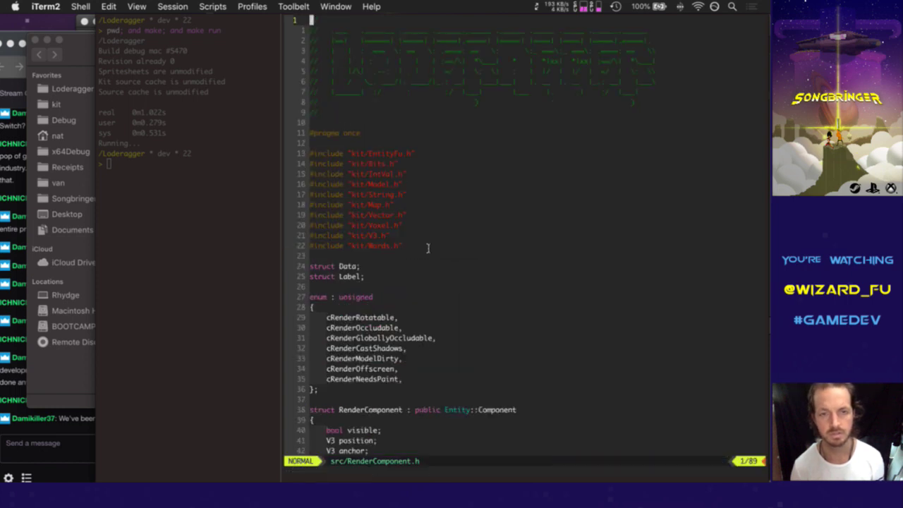
{"action": "key", "text": "j"}
{"action": "key", "text": "j"}
{"action": "key", "text": "j"}
{"action": "key", "text": "j"}
{"action": "key", "text": "j"}
{"action": "key", "text": "j"}
{"action": "key", "text": "j"}
{"action": "key", "text": "j"}
{"action": "key", "text": "j"}
{"action": "key", "text": "j"}
{"action": "key", "text": "j"}
{"action": "key", "text": "j"}
{"action": "key", "text": "j"}
{"action": "key", "text": "j"}
{"action": "key", "text": "j"}
{"action": "key", "text": "j"}
{"action": "key", "text": "j"}
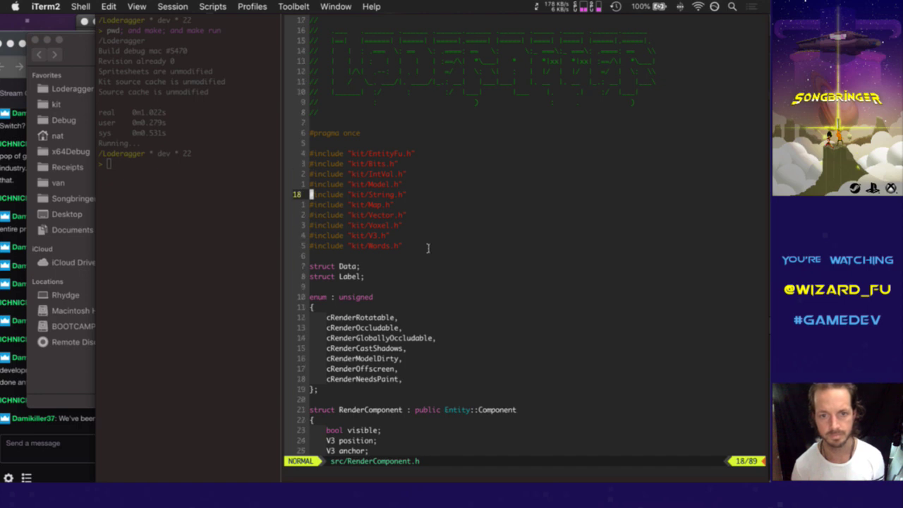
{"action": "key", "text": "k"}
{"action": "key", "text": "y"}
{"action": "key", "text": "y"}
{"action": "key", "text": "j"}
{"action": "key", "text": "P"}
Step: Change the duplicated include to "kit/Node.h" and save RenderComponent.h
{"action": "key", "text": "l"}
{"action": "key", "text": "l"}
{"action": "key", "text": "l"}
{"action": "key", "text": "l"}
{"action": "key", "text": "l"}
{"action": "key", "text": "l"}
{"action": "key", "text": "l"}
{"action": "key", "text": "l"}
{"action": "key", "text": "l"}
{"action": "key", "text": "l"}
{"action": "key", "text": "l"}
{"action": "key", "text": "l"}
{"action": "key", "text": "l"}
{"action": "key", "text": "l"}
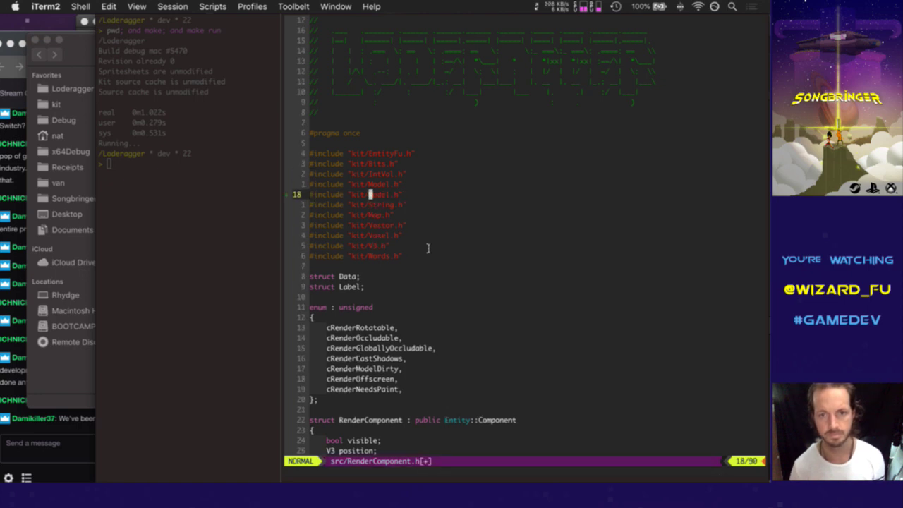
{"action": "type", "text": "cwNo"}
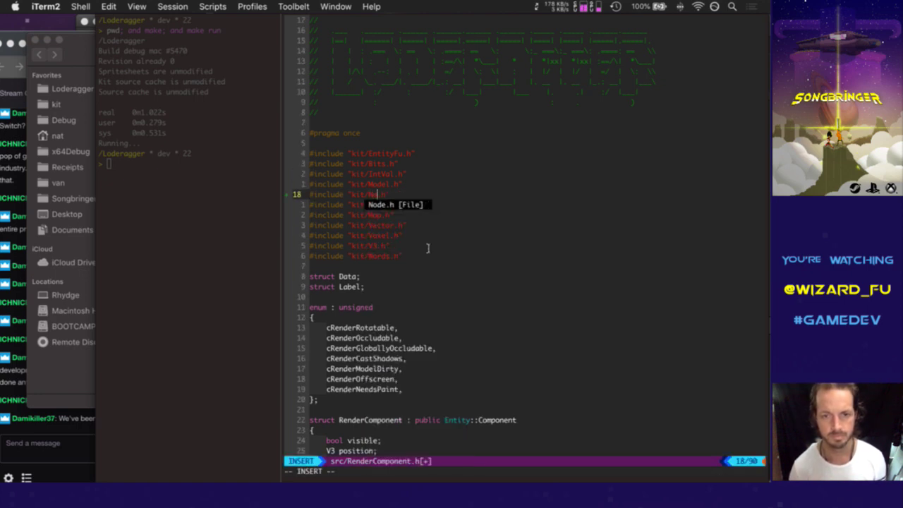
{"action": "type", "text": "de.h"}
{"action": "key", "text": "Escape"}
{"action": "type", "text": ":w"}
{"action": "key", "text": "Return"}
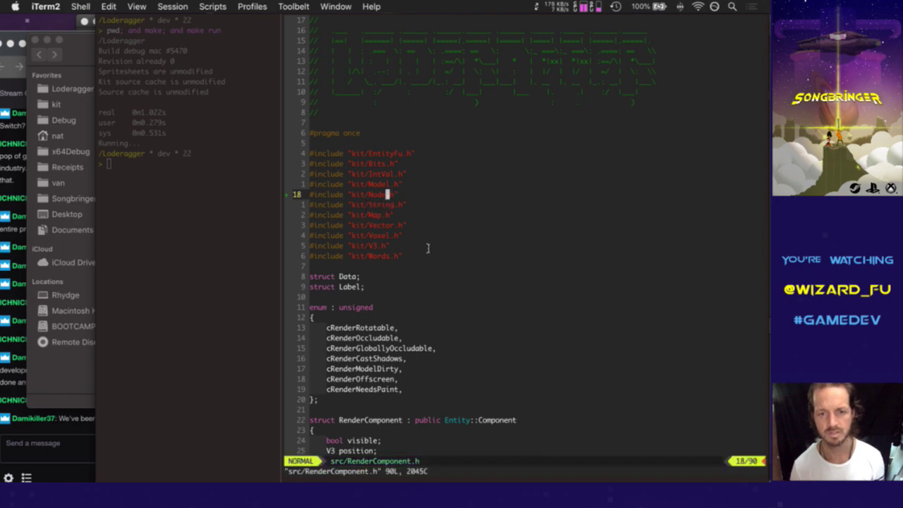
Step: Look up the noderemove tag in kit/src/Node.cpp, examine the Node constructors and destructor, and close the file
{"action": "key", "text": "ctrl+t"}
{"action": "type", "text": "noderemove"}
{"action": "key", "text": "Return"}
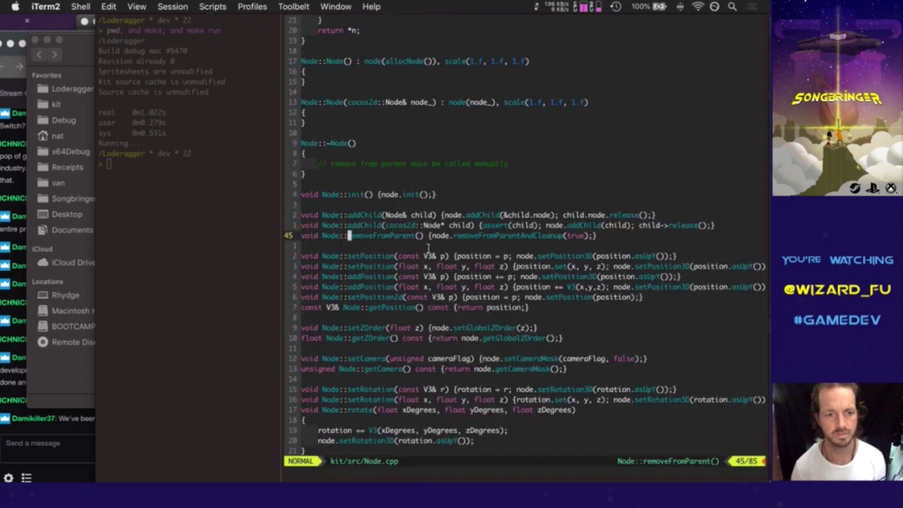
{"action": "scroll", "coordinate": [428, 247], "scroll_direction": "up", "scroll_amount": 5}
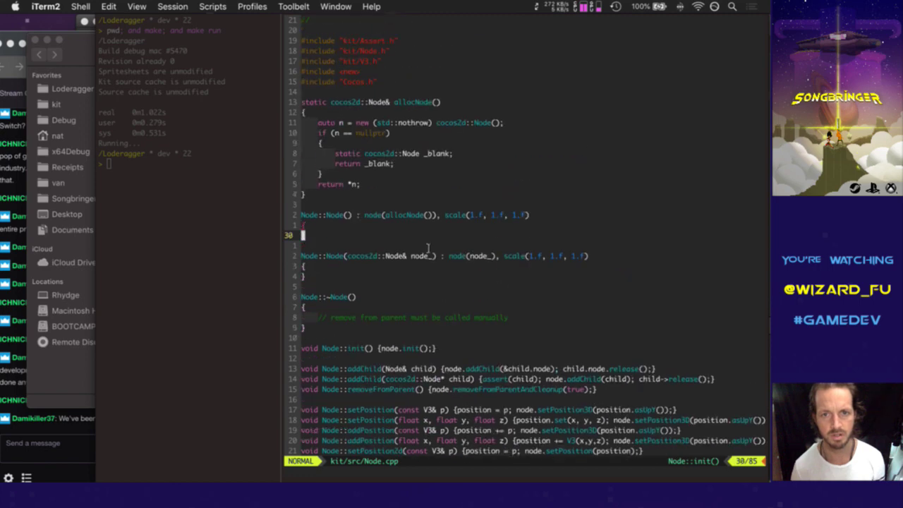
{"action": "scroll", "coordinate": [427, 247], "scroll_direction": "up", "scroll_amount": 2}
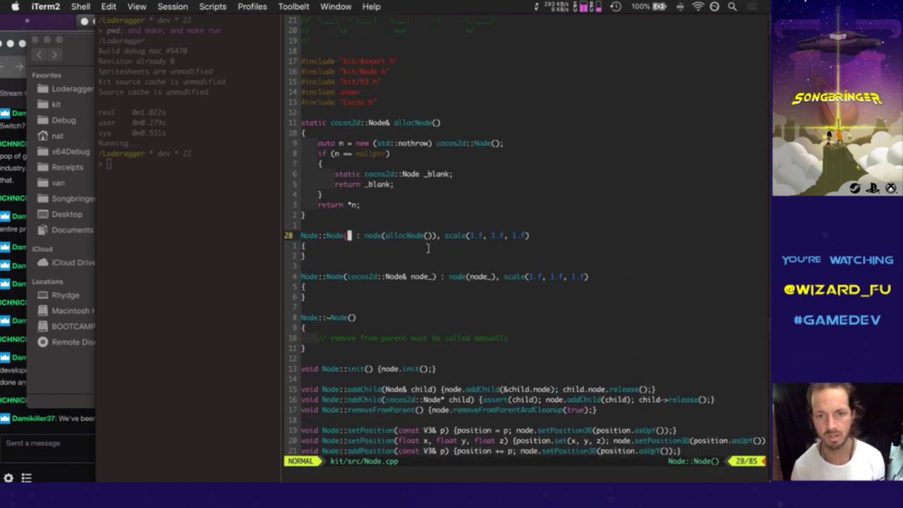
{"action": "key", "text": "shift+v"}
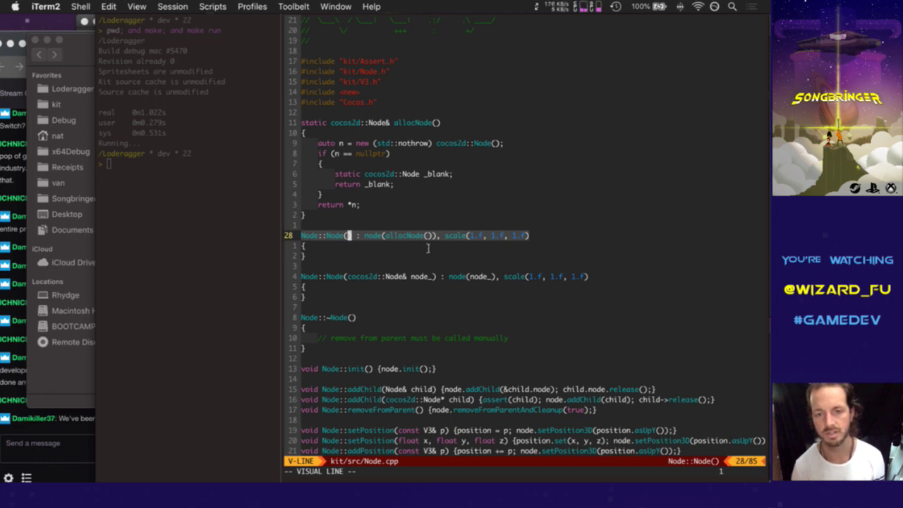
{"action": "key", "text": "Escape"}
{"action": "type", "text": ":bd"}
{"action": "key", "text": "Return"}
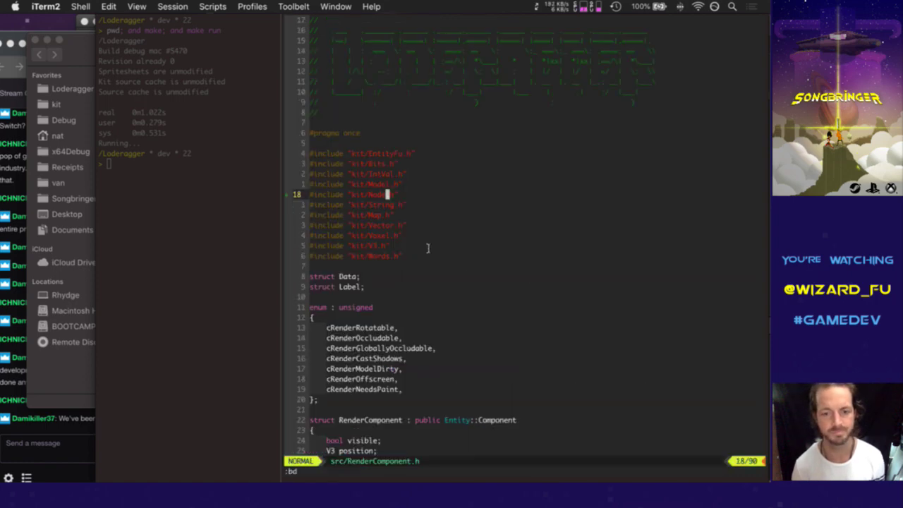
Step: Change the sprite member of RenderComponent to a Node pointer in src/RenderComponent.h and save the file
{"action": "type", "text": ":bp!"}
{"action": "scroll", "coordinate": [427, 248], "scroll_direction": "down", "scroll_amount": 10}
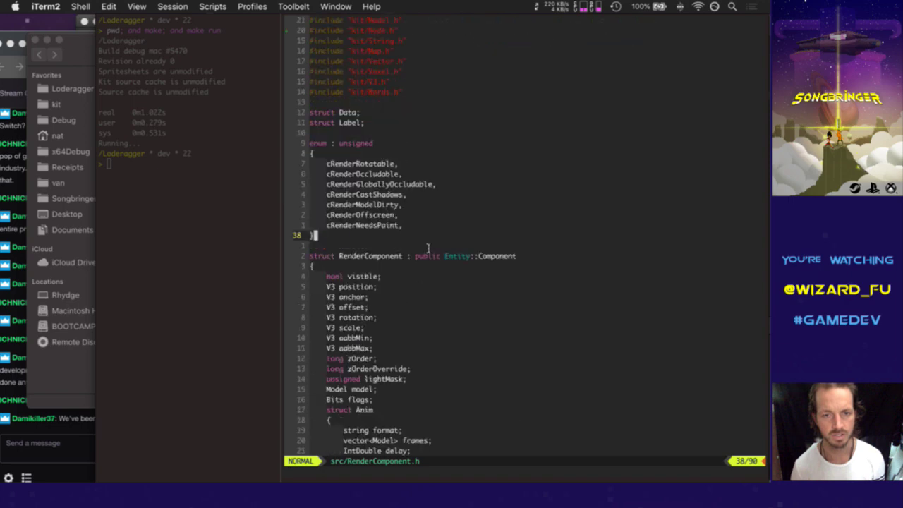
{"action": "scroll", "coordinate": [426, 248], "scroll_direction": "down", "scroll_amount": 4}
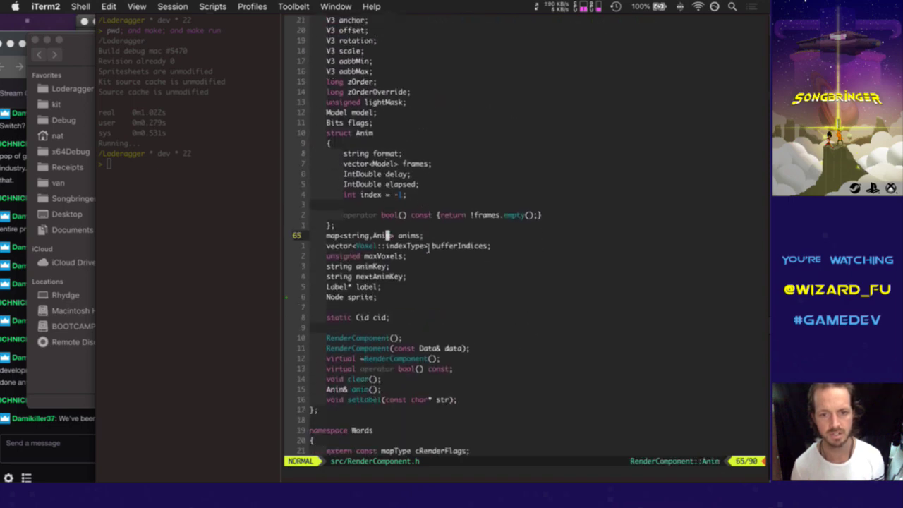
{"action": "key", "text": "j"}
{"action": "type", "text": "0e"}
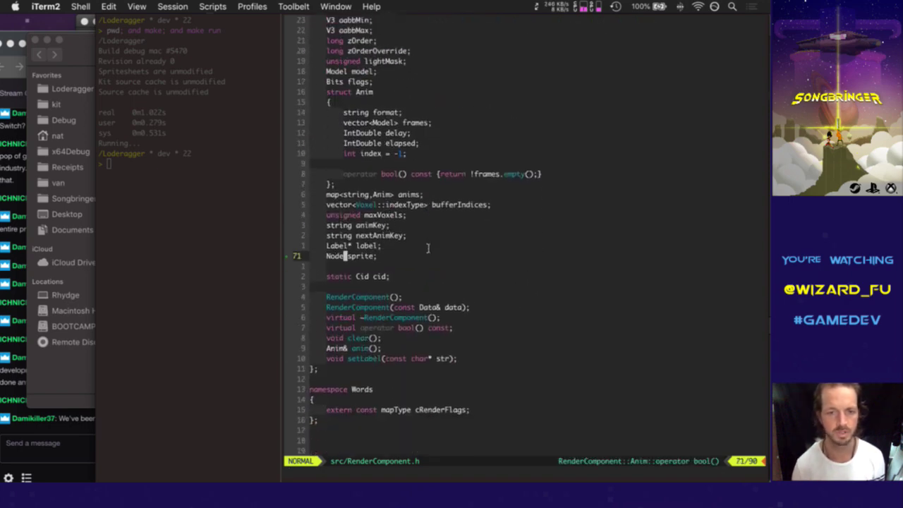
{"action": "type", "text": "a"}
{"action": "type", "text": "*"}
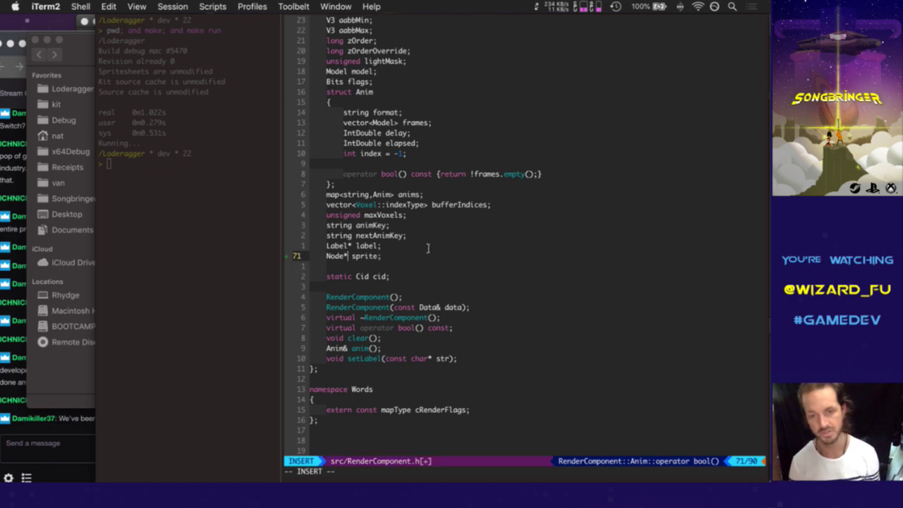
{"action": "key", "text": "Escape"}
{"action": "type", "text": ":w"}
{"action": "key", "text": "Return"}
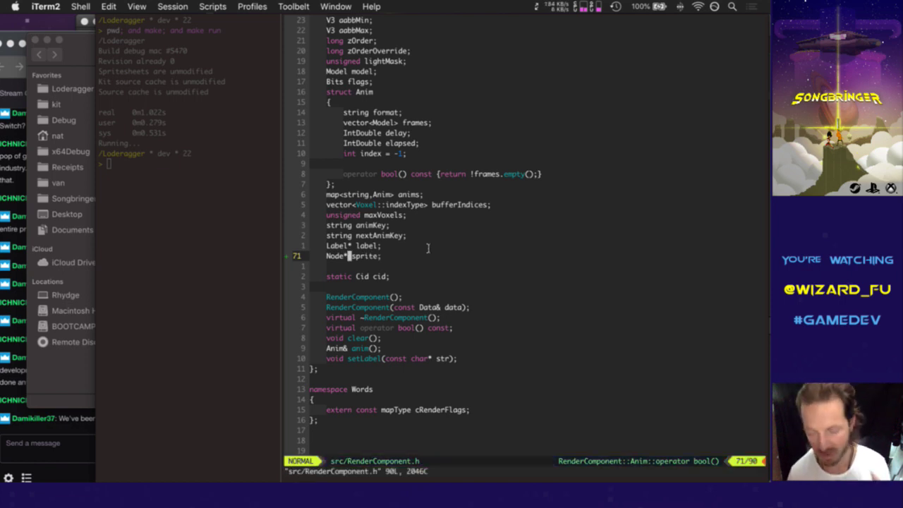
Step: Search the project tags for "rencomp" and open the RenderComponent constructor in src/RenderComponent.cpp
{"action": "key", "text": "h"}
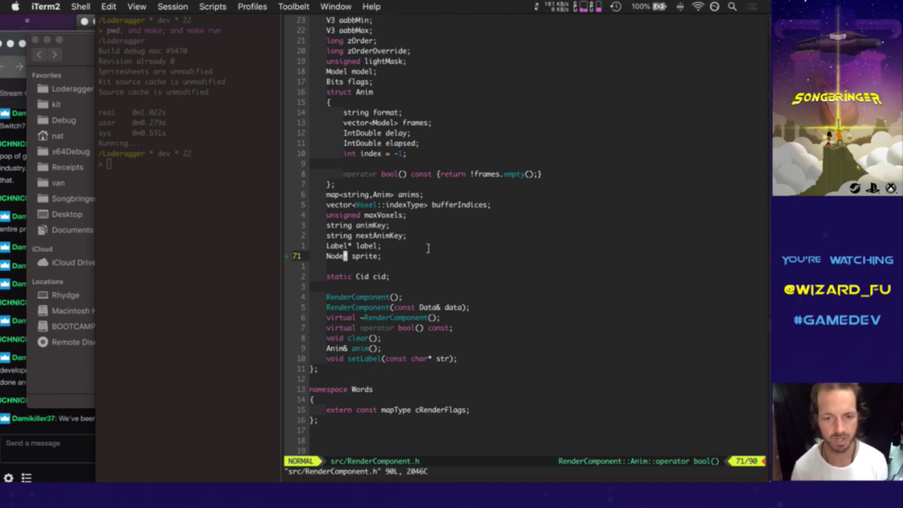
{"action": "key", "text": "ctrl+t"}
{"action": "type", "text": "ren"}
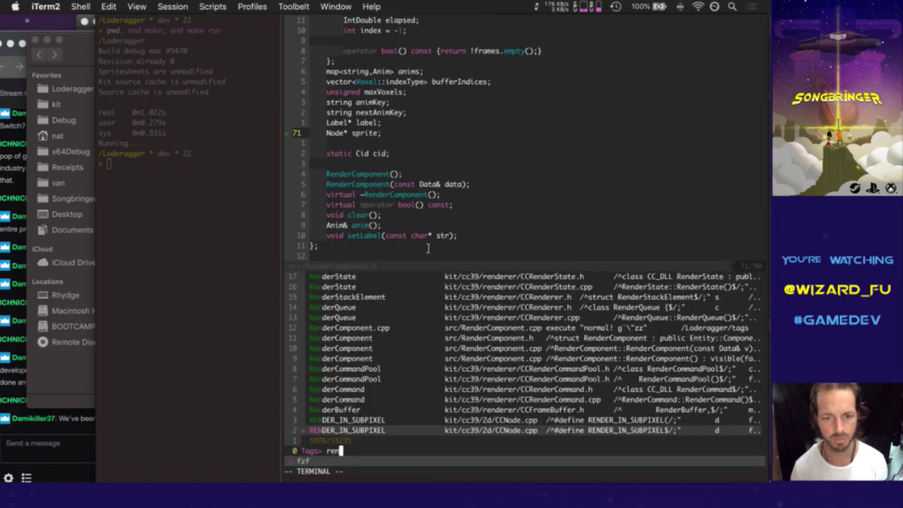
{"action": "type", "text": "comp"}
{"action": "key", "text": "Return"}
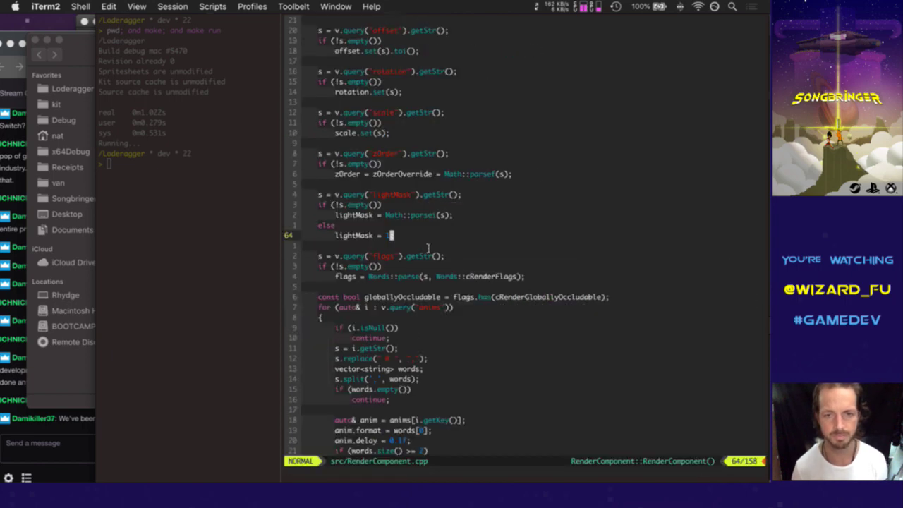
Step: Append sprite(nullptr) after label(nullptr) in the default RenderComponent constructor's initializer list and save the file
{"action": "key", "text": "g"}
{"action": "key", "text": "g"}
{"action": "key", "text": "j"}
{"action": "key", "text": "j"}
{"action": "key", "text": "j"}
{"action": "key", "text": "j"}
{"action": "key", "text": "j"}
{"action": "key", "text": "j"}
{"action": "key", "text": "j"}
{"action": "key", "text": "j"}
{"action": "key", "text": "j"}
{"action": "key", "text": "j"}
{"action": "key", "text": "j"}
{"action": "key", "text": "j"}
{"action": "key", "text": "j"}
{"action": "key", "text": "j"}
{"action": "key", "text": "j"}
{"action": "key", "text": "j"}
{"action": "key", "text": "j"}
{"action": "key", "text": "j"}
{"action": "key", "text": "j"}
{"action": "key", "text": "j"}
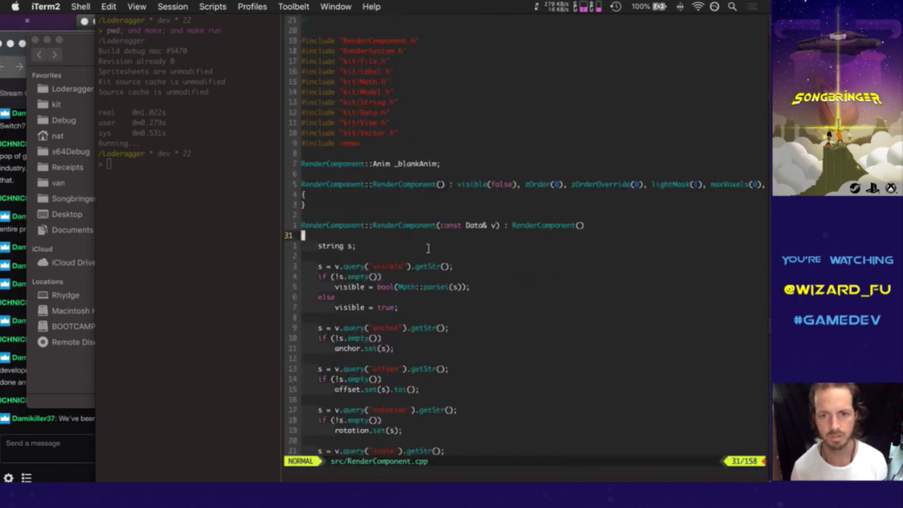
{"action": "key", "text": "k"}
{"action": "key", "text": "k"}
{"action": "key", "text": "k"}
{"action": "key", "text": "k"}
{"action": "key", "text": "k"}
{"action": "type", "text": "$"}
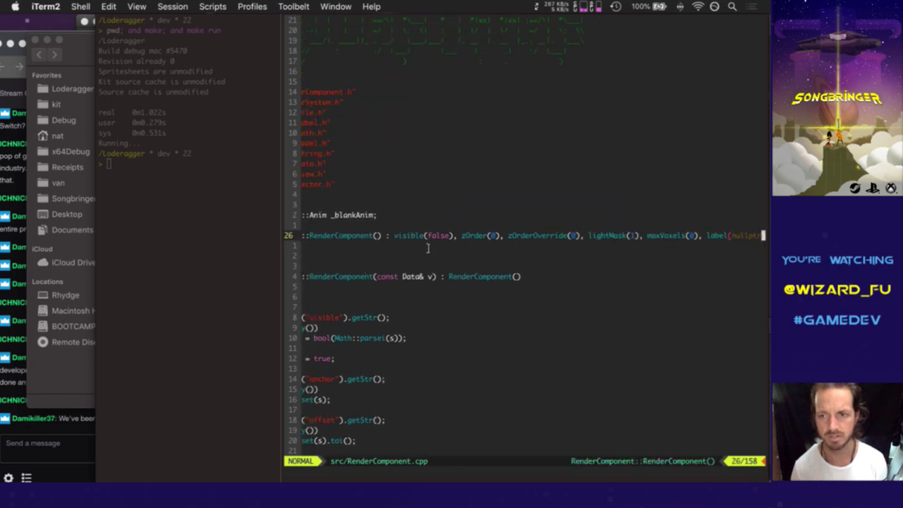
{"action": "type", "text": "a, dspritr"}
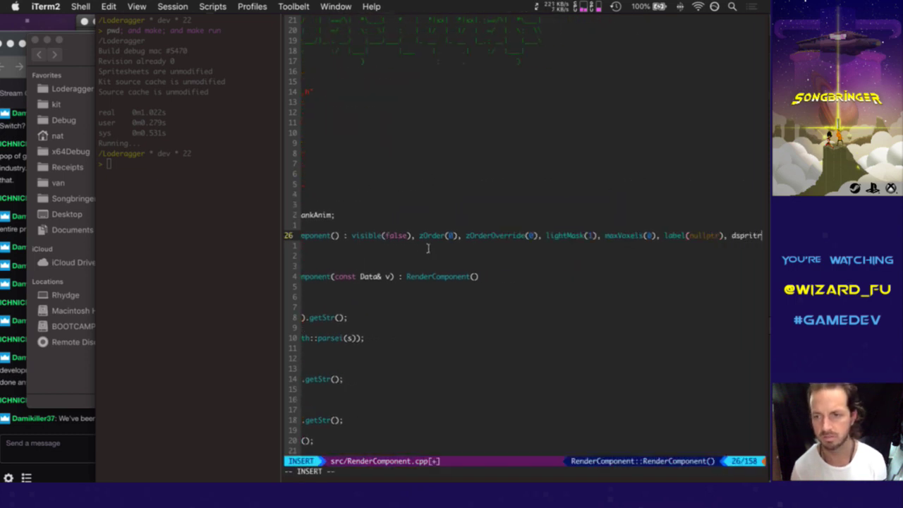
{"action": "key", "text": "BackSpace"}
{"action": "key", "text": "BackSpace"}
{"action": "key", "text": "BackSpace"}
{"action": "type", "text": "sprite"}
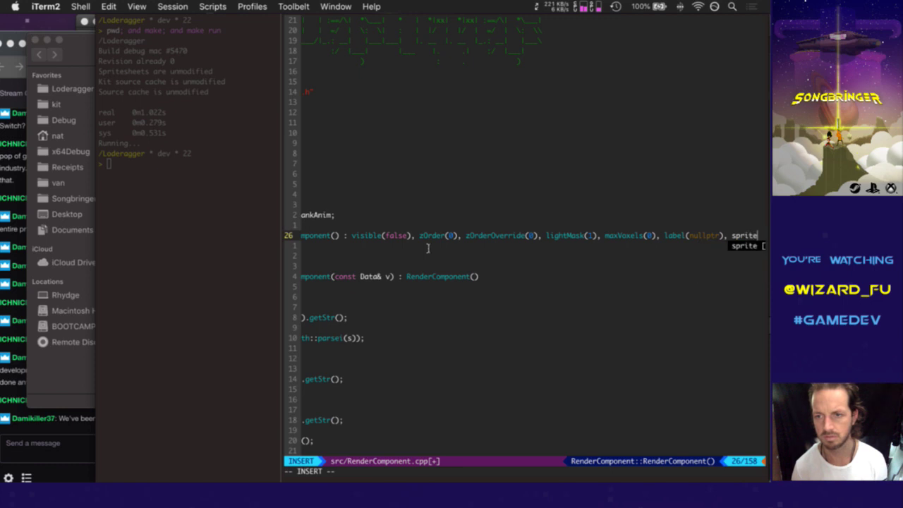
{"action": "type", "text": "(nullptr)"}
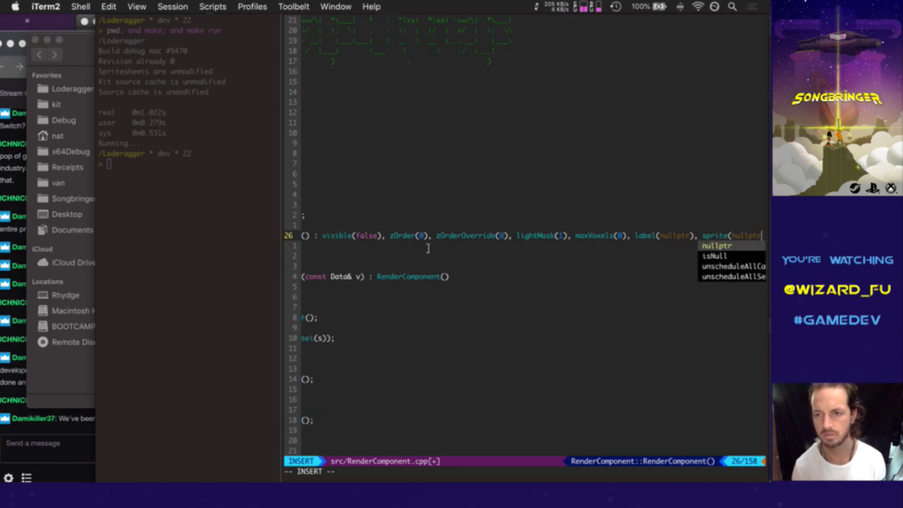
{"action": "key", "text": "Escape"}
{"action": "key", "text": "j"}
{"action": "key", "text": "j"}
{"action": "key", "text": "j"}
{"action": "key", "text": "j"}
{"action": "key", "text": "j"}
{"action": "key", "text": "j"}
{"action": "key", "text": "j"}
{"action": "key", "text": "j"}
{"action": "key", "text": "j"}
{"action": "key", "text": "j"}
{"action": "key", "text": "j"}
{"action": "key", "text": "j"}
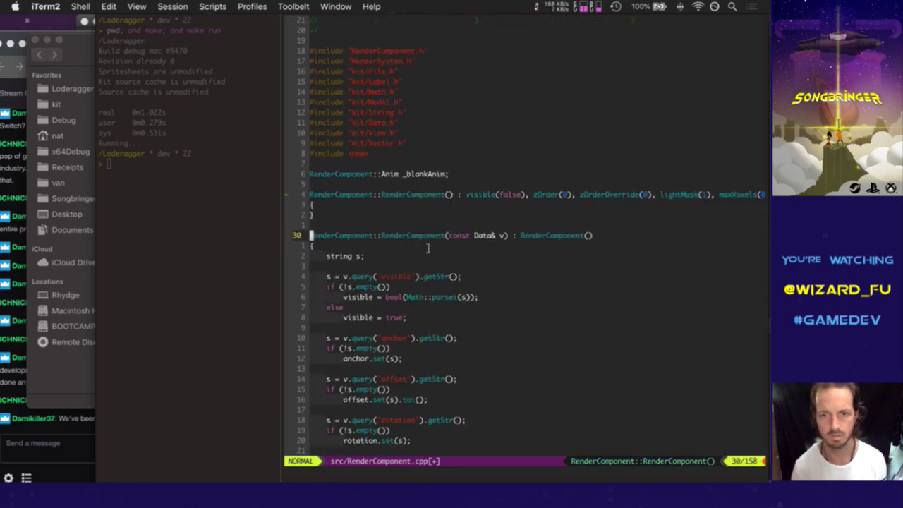
{"action": "type", "text": ":w"}
{"action": "key", "text": "Return"}
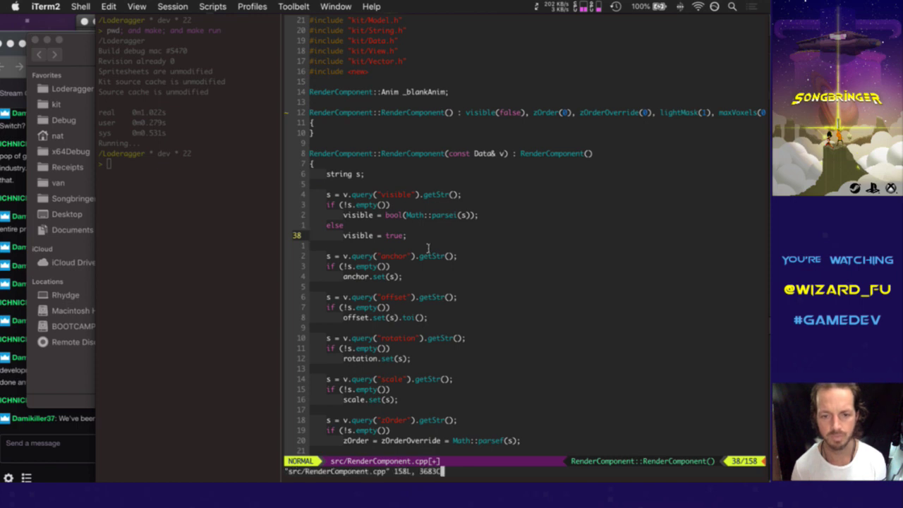
Step: Copy the three-line "visible" query block and paste it between the "flags" block and the globallyOccludable line, followed by a blank line
{"action": "key", "text": "j"}
{"action": "key", "text": "j"}
{"action": "key", "text": "j"}
{"action": "key", "text": "j"}
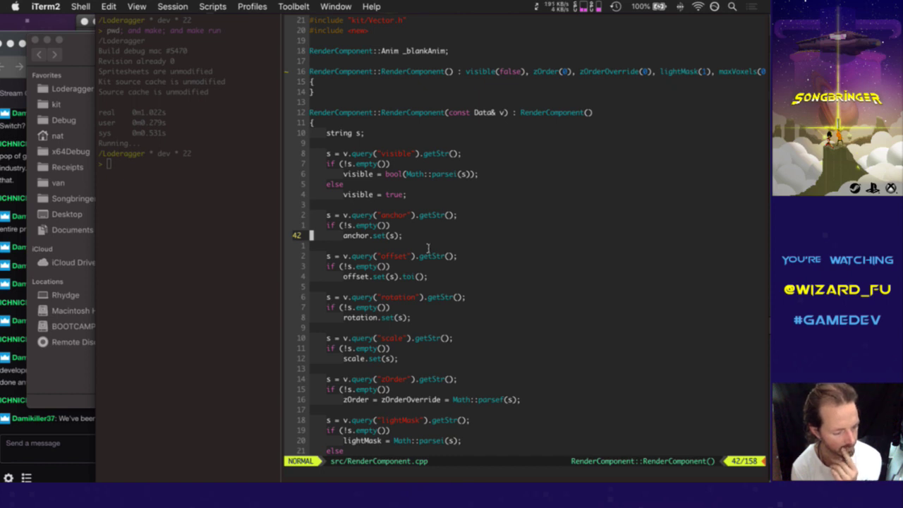
{"action": "type", "text": ":noh"}
{"action": "key", "text": "Return"}
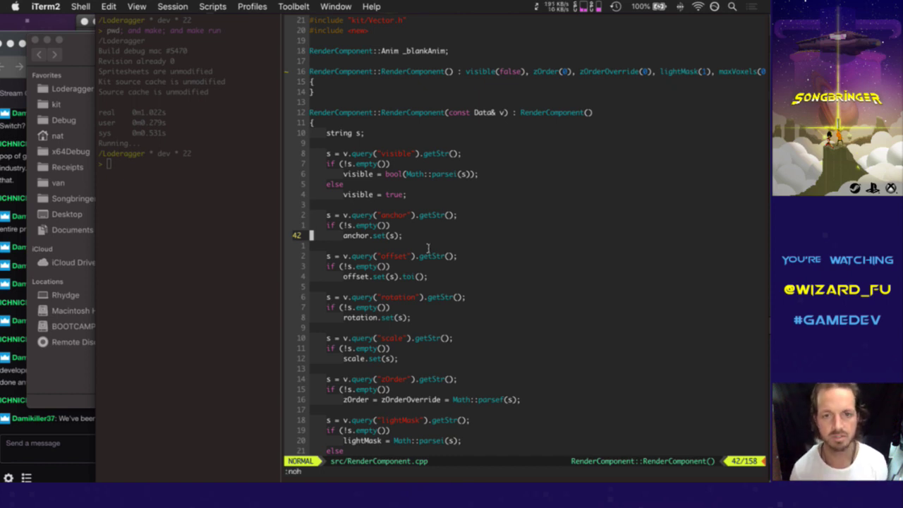
{"action": "key", "text": "k"}
{"action": "key", "text": "k"}
{"action": "key", "text": "k"}
{"action": "key", "text": "k"}
{"action": "key", "text": "k"}
{"action": "key", "text": "k"}
{"action": "key", "text": "k"}
{"action": "key", "text": "k"}
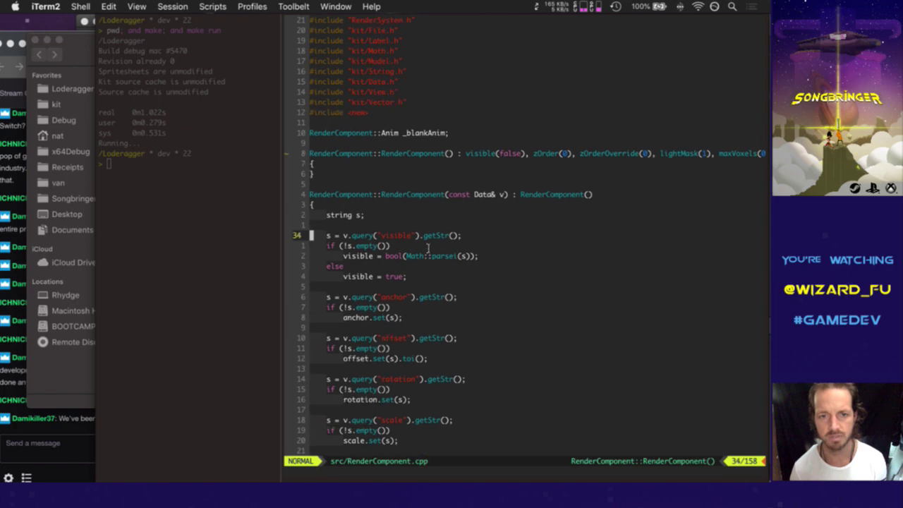
{"action": "key", "text": "V"}
{"action": "key", "text": "j"}
{"action": "key", "text": "j"}
{"action": "key", "text": "y"}
{"action": "scroll", "coordinate": [427, 247], "scroll_direction": "down", "scroll_amount": 20}
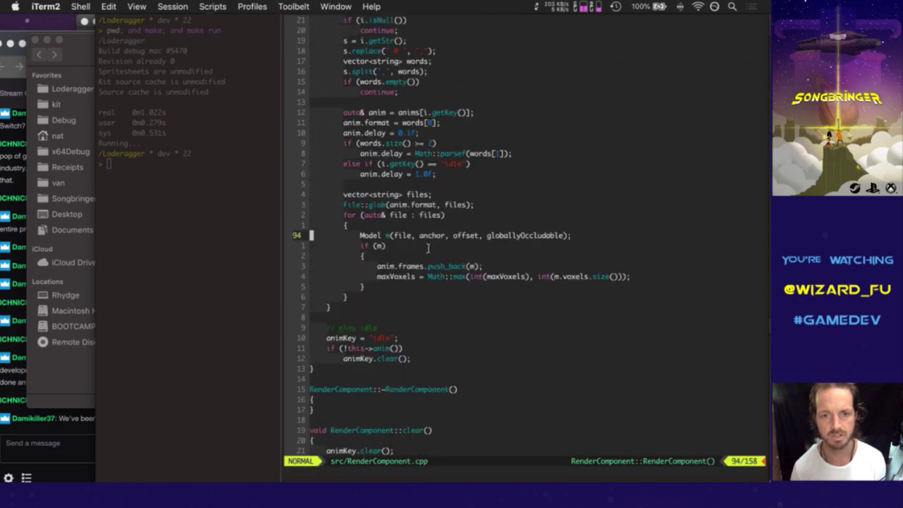
{"action": "scroll", "coordinate": [427, 247], "scroll_direction": "up", "scroll_amount": 7}
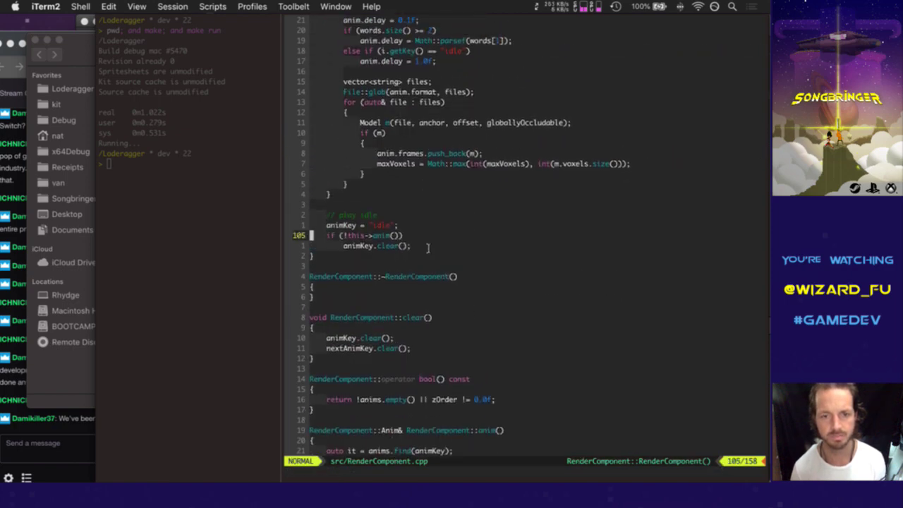
{"action": "scroll", "coordinate": [426, 248], "scroll_direction": "up", "scroll_amount": 7}
{"action": "scroll", "coordinate": [427, 247], "scroll_direction": "down", "scroll_amount": 2}
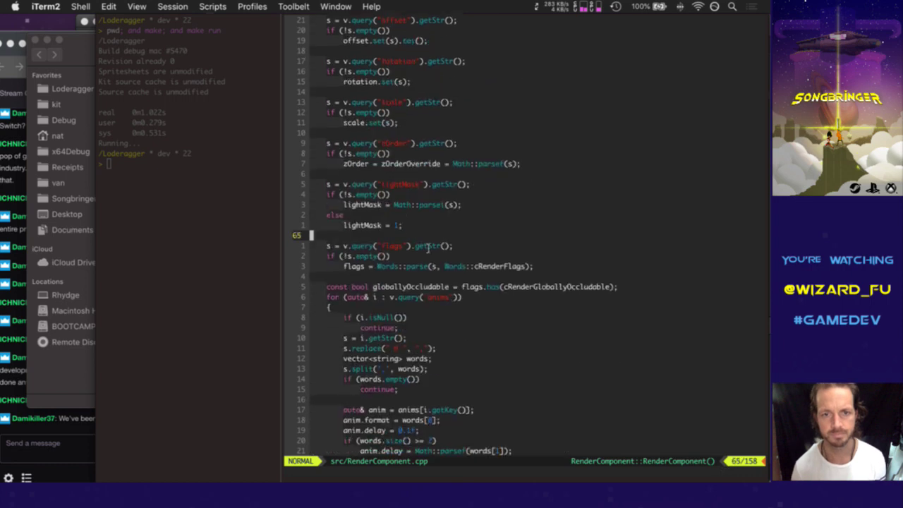
{"action": "key", "text": "shift+o"}
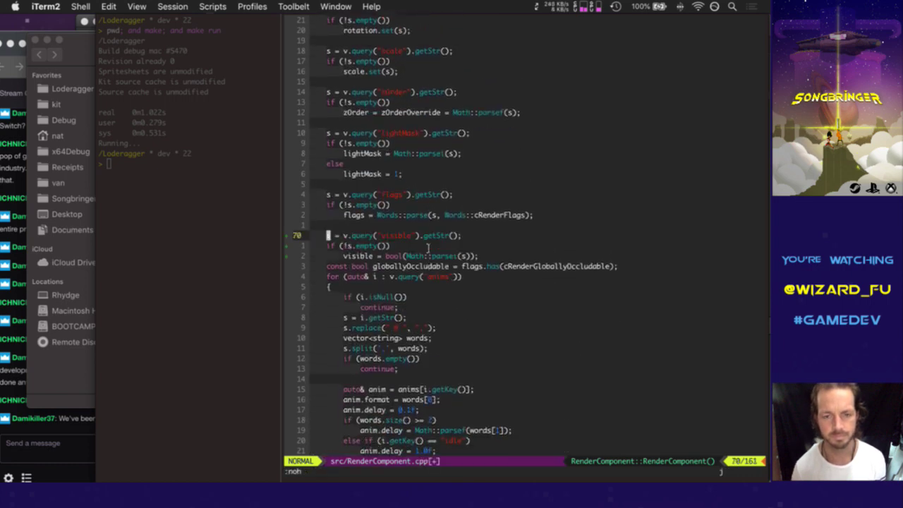
{"action": "key", "text": "Escape"}
{"action": "scroll", "coordinate": [428, 247], "scroll_direction": "up", "scroll_amount": 1}
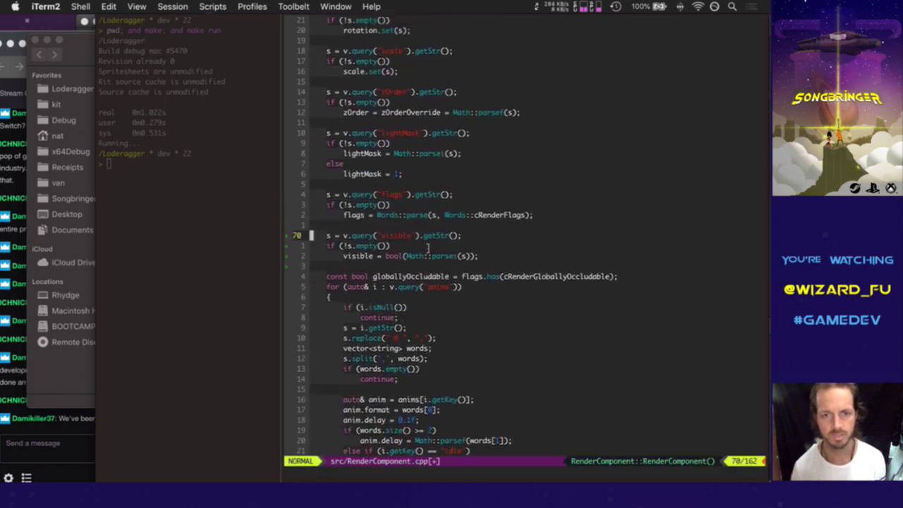
Step: Change the queried key in the pasted block to "sprite"
{"action": "key", "text": "w"}
{"action": "key", "text": "w"}
{"action": "key", "text": "w"}
{"action": "key", "text": "w"}
{"action": "key", "text": "w"}
{"action": "key", "text": "w"}
{"action": "type", "text": "ciwsprite"}
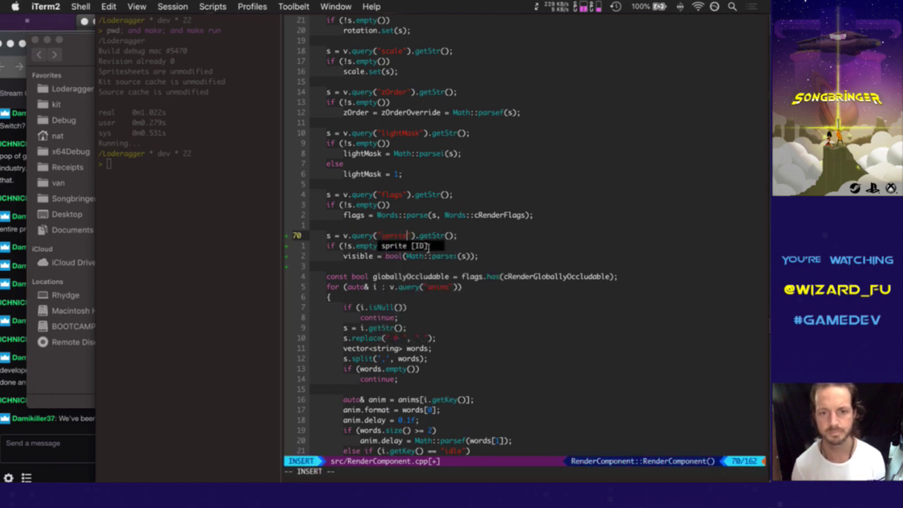
{"action": "key", "text": "Escape"}
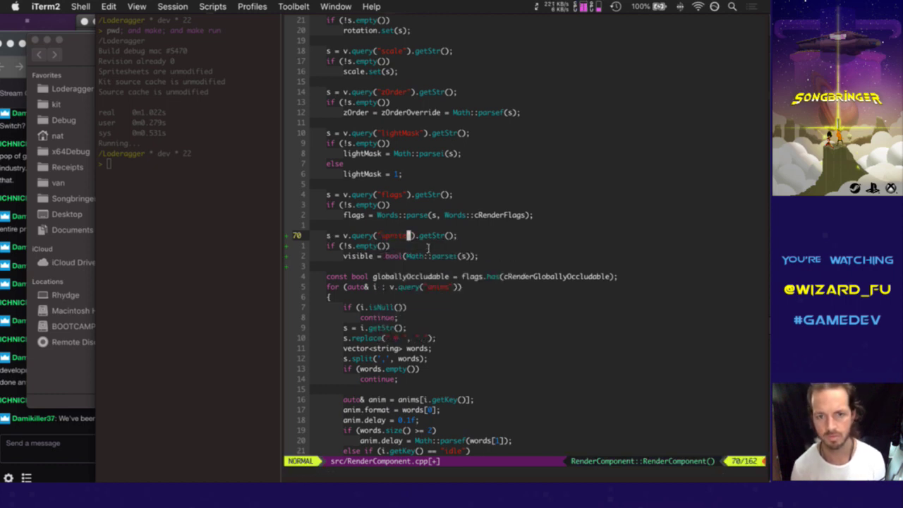
Step: Wrap the three-line "sprite" query block in #if 1 and #endif directives
{"action": "key", "text": "shift+o"}
{"action": "type", "text": "#if"}
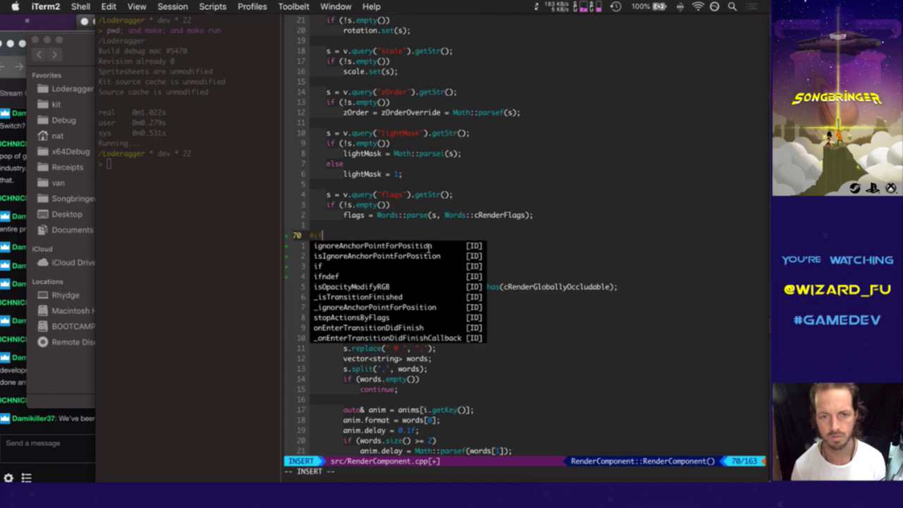
{"action": "key", "text": "Escape"}
{"action": "key", "text": "j"}
{"action": "key", "text": "j"}
{"action": "key", "text": "j"}
{"action": "type", "text": "o#endi"}
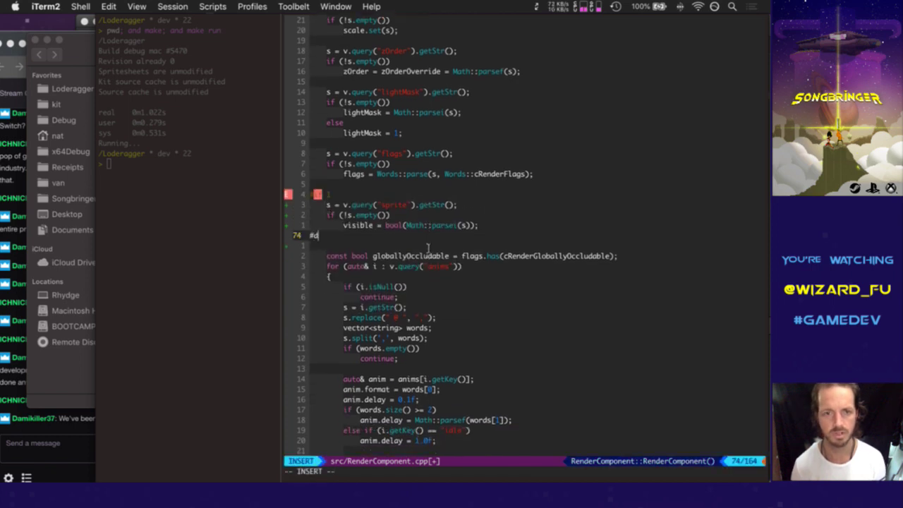
{"action": "key", "text": "BackSpace"}
{"action": "key", "text": "BackSpace"}
{"action": "key", "text": "BackSpace"}
{"action": "key", "text": "BackSpace"}
{"action": "type", "text": "endi"}
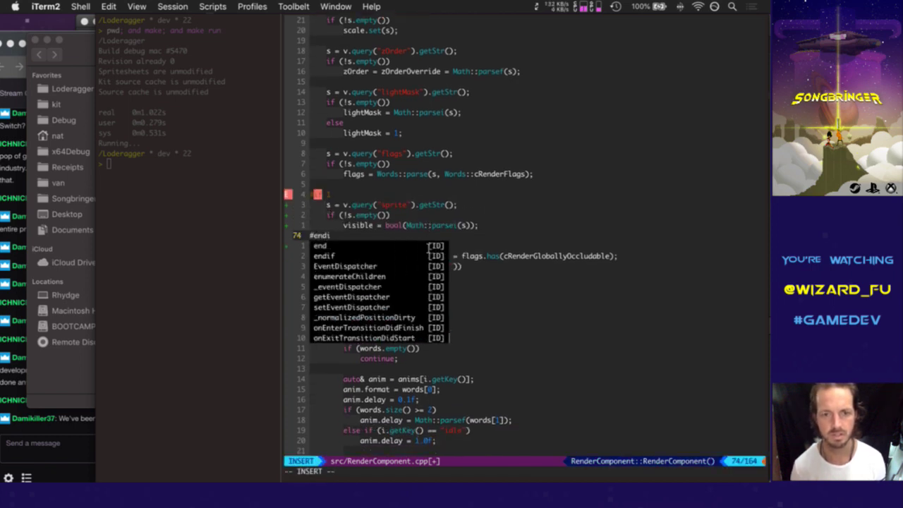
{"action": "type", "text": "f"}
{"action": "key", "text": "Escape"}
{"action": "key", "text": "k"}
{"action": "key", "text": "k"}
{"action": "key", "text": "k"}
{"action": "key", "text": "l"}
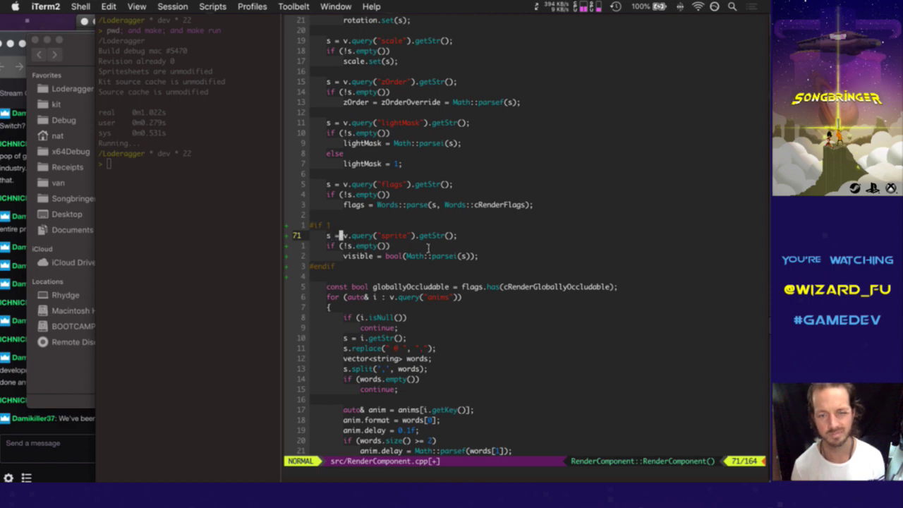
{"action": "key", "text": "l"}
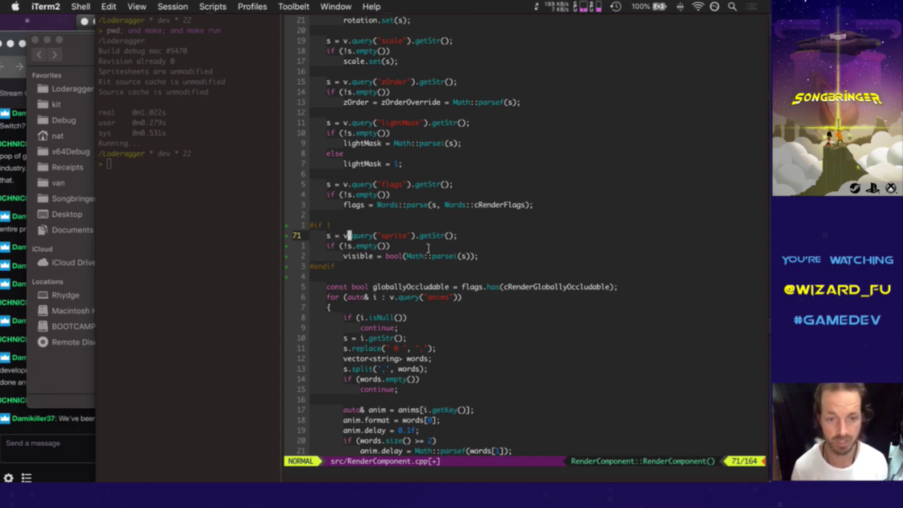
{"action": "key", "text": "w"}
{"action": "key", "text": "w"}
{"action": "key", "text": "w"}
{"action": "key", "text": "w"}
{"action": "key", "text": "k"}
{"action": "key", "text": "V"}
{"action": "key", "text": "j"}
{"action": "key", "text": "j"}
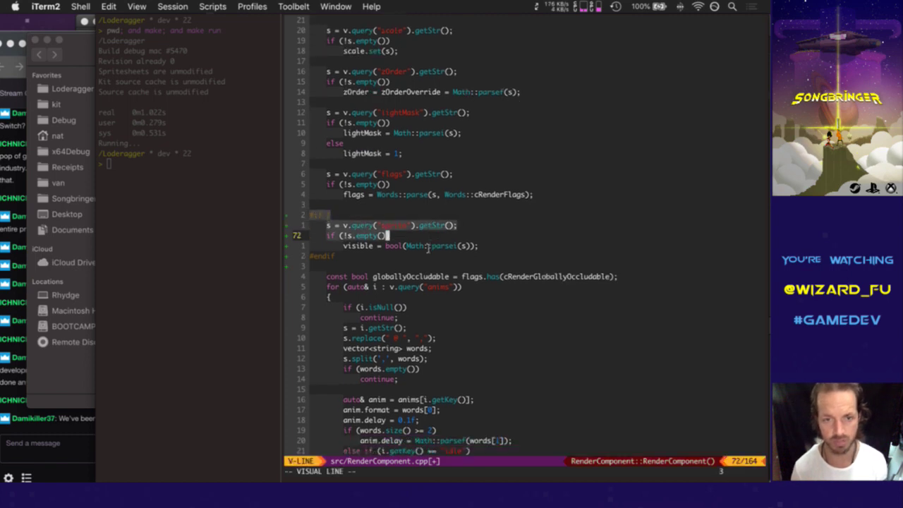
{"action": "key", "text": "Escape"}
{"action": "key", "text": "k"}
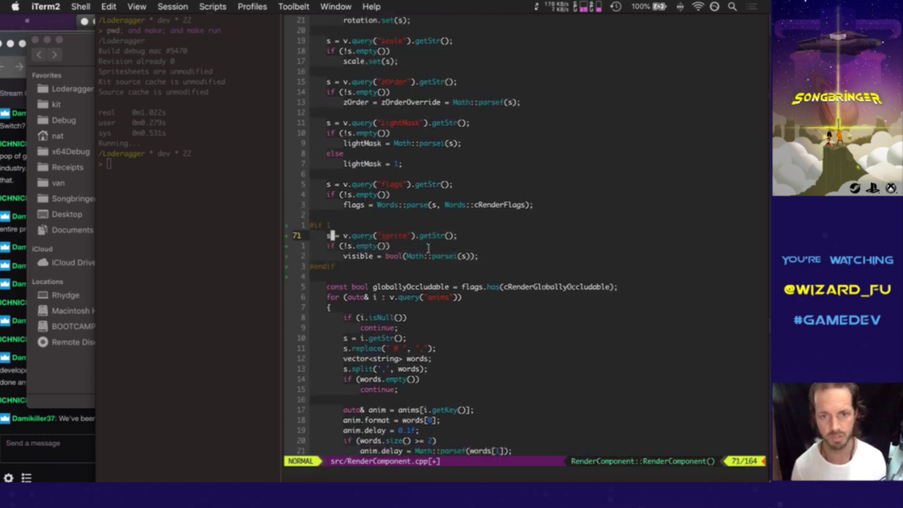
Step: Enclose the statement under the "sprite" query's empty check in curly braces
{"action": "key", "text": "j"}
{"action": "key", "text": "w"}
{"action": "key", "text": "w"}
{"action": "key", "text": "$"}
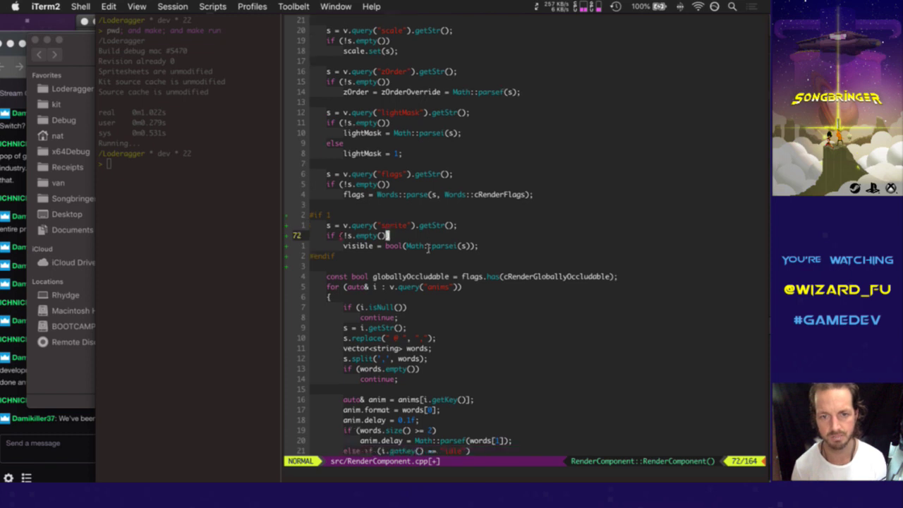
{"action": "key", "text": "j"}
{"action": "type", "text": "O"}
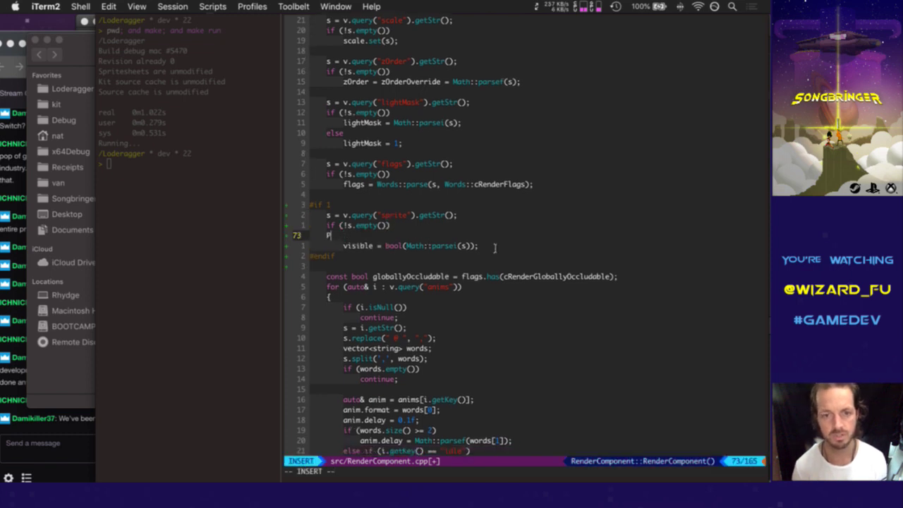
{"action": "type", "text": "{"}
{"action": "key", "text": "Escape"}
{"action": "key", "text": "j"}
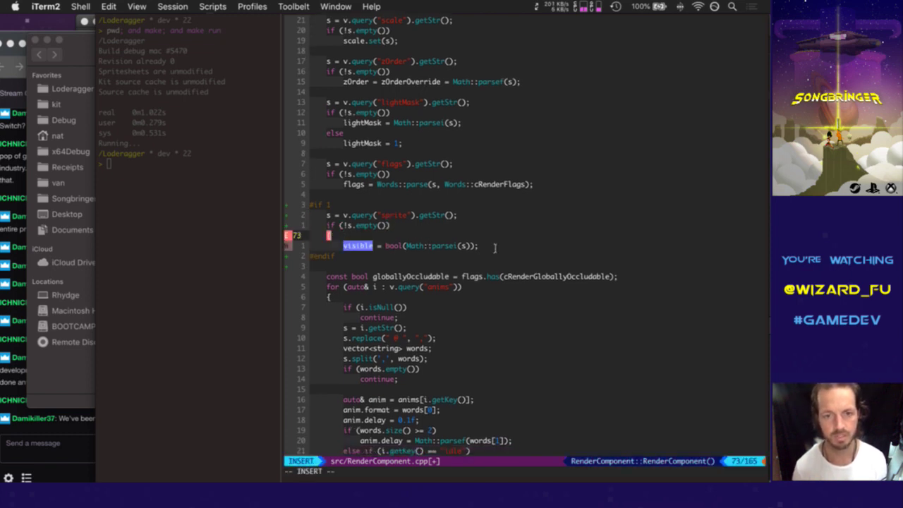
{"action": "type", "text": "o"}
{"action": "type", "text": "}"}
{"action": "key", "text": "Escape"}
{"action": "key", "text": "k"}
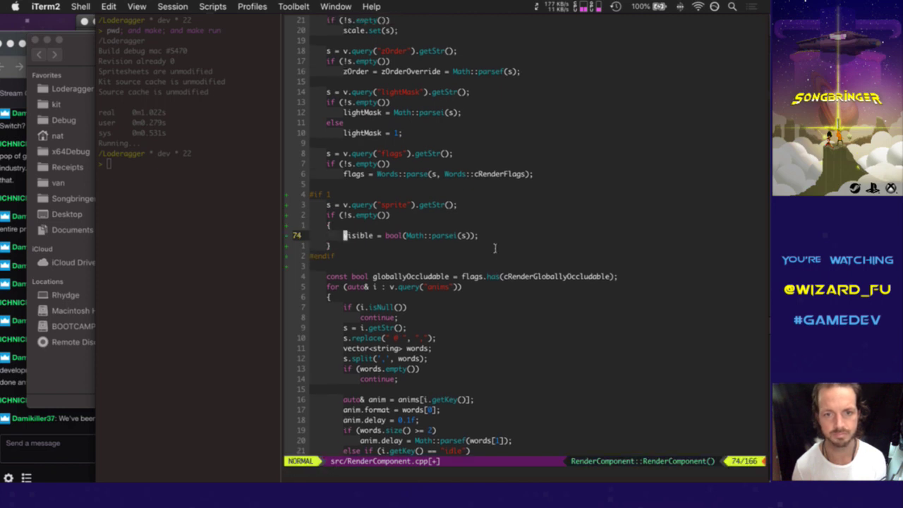
Step: Replace the visible assignment inside the braces with the bare identifier sprite and save the file
{"action": "key", "text": "c"}
{"action": "key", "text": "c"}
{"action": "type", "text": "sprite"}
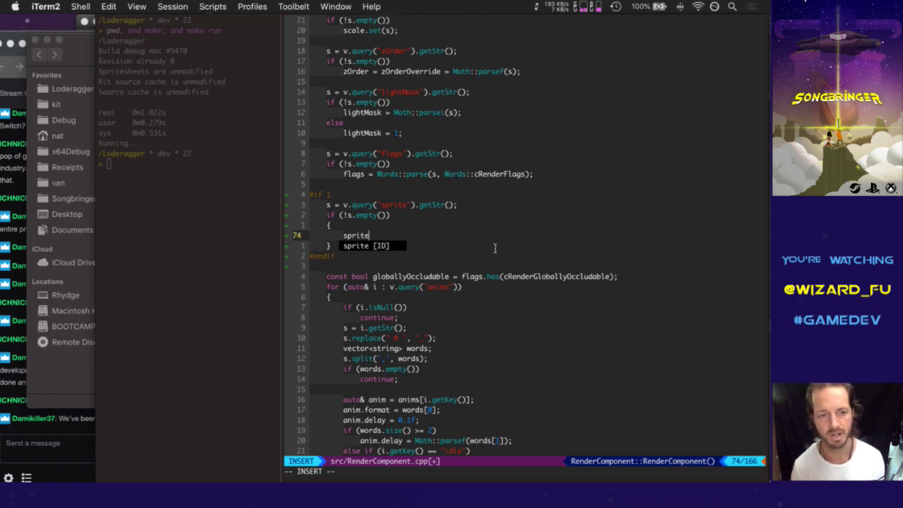
{"action": "type", "text": "p"}
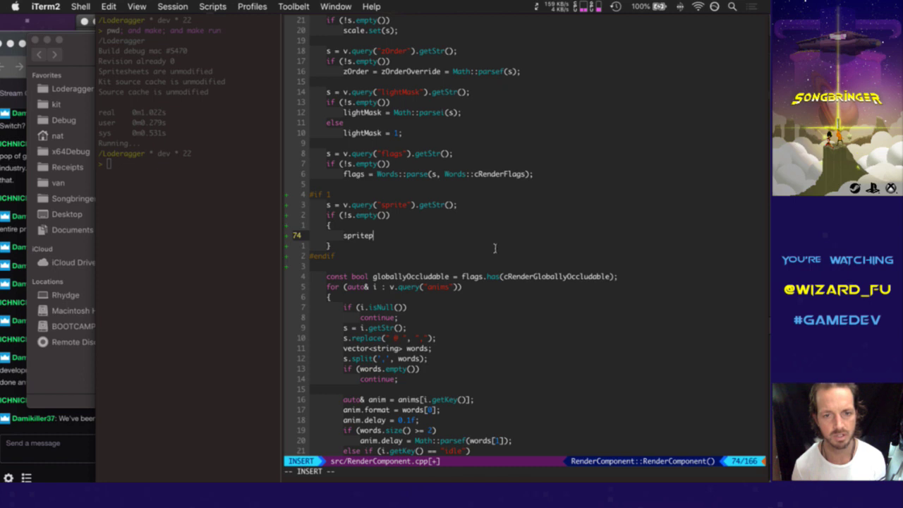
{"action": "key", "text": "Escape"}
{"action": "key", "text": "a"}
{"action": "key", "text": "Escape"}
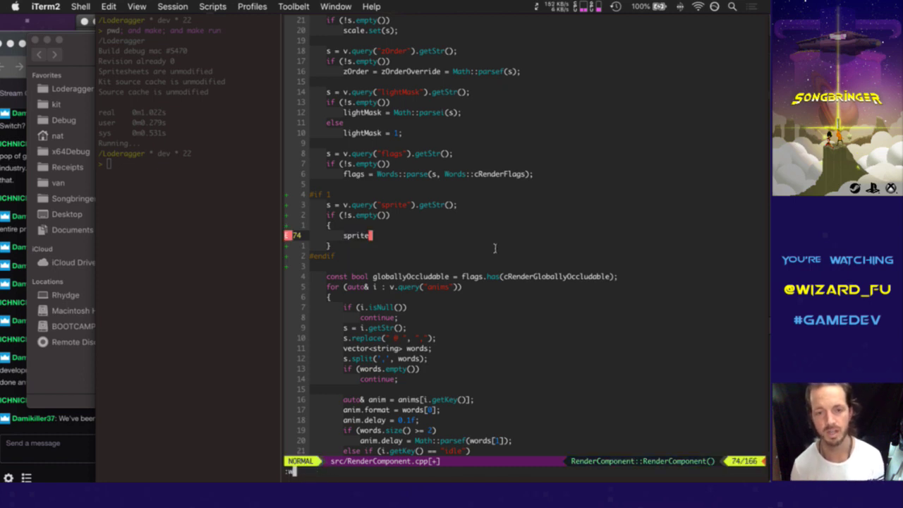
{"action": "key", "text": "Return"}
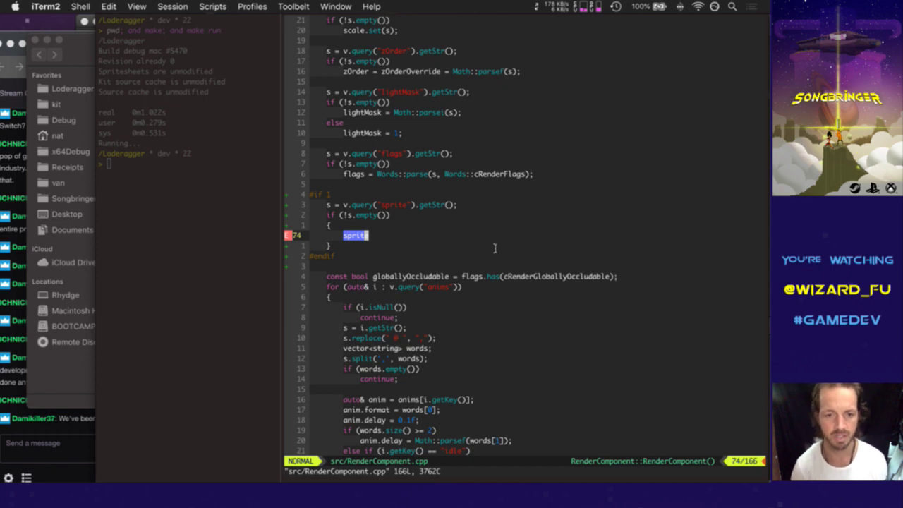
Step: Open a new file at kit/inc/kit/Sprite.h
{"action": "type", "text": ":e k"}
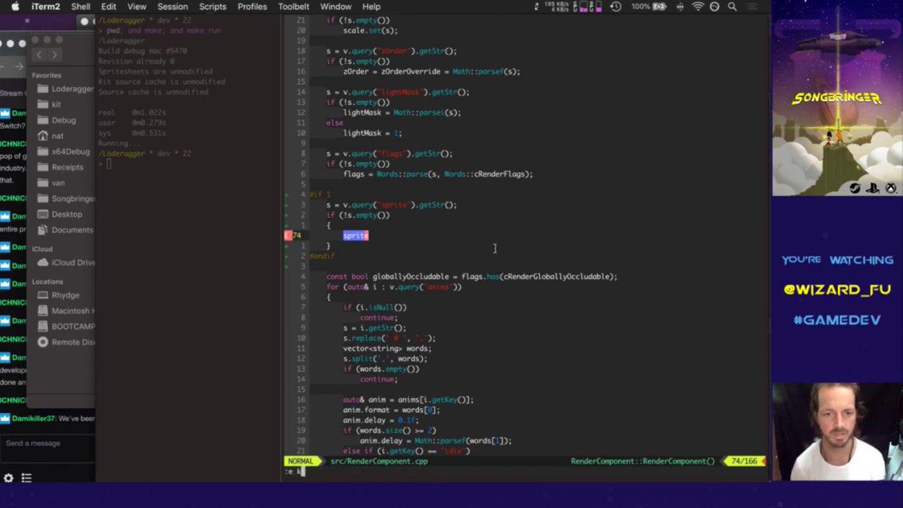
{"action": "type", "text": "it/inc/"}
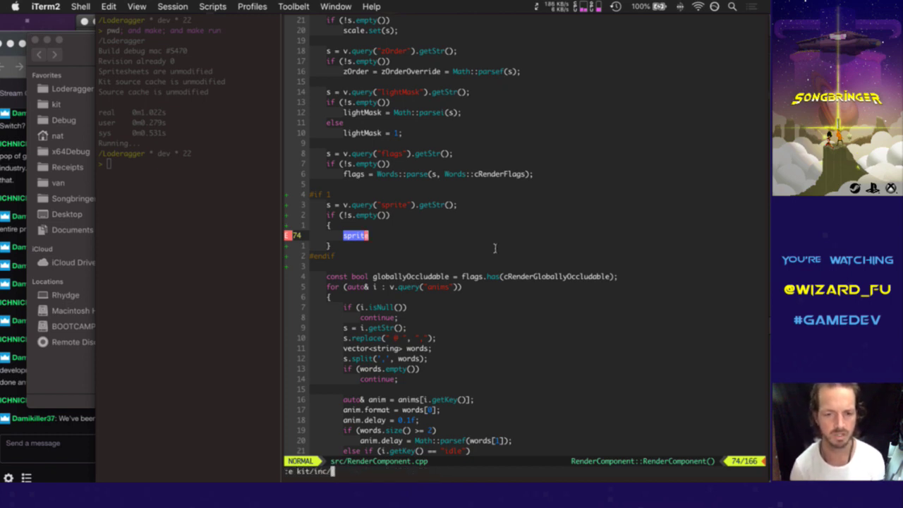
{"action": "type", "text": "kit/"}
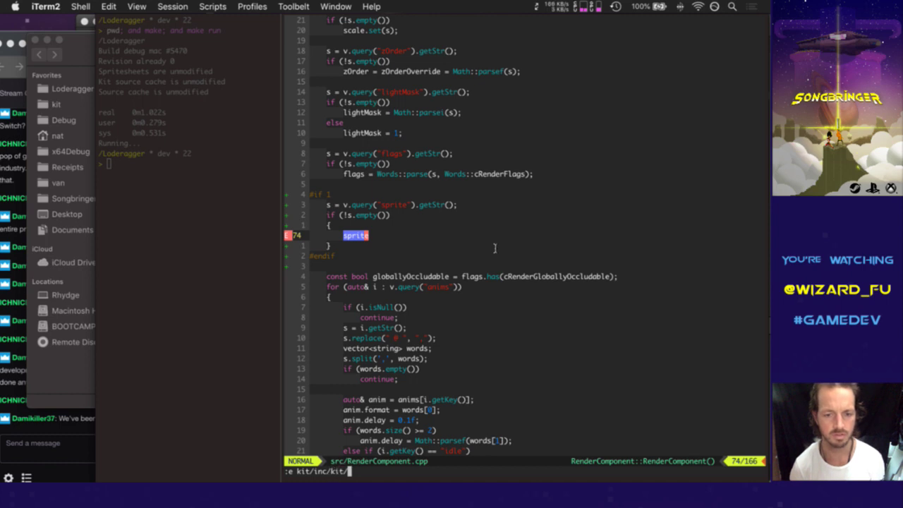
{"action": "type", "text": "Spr"}
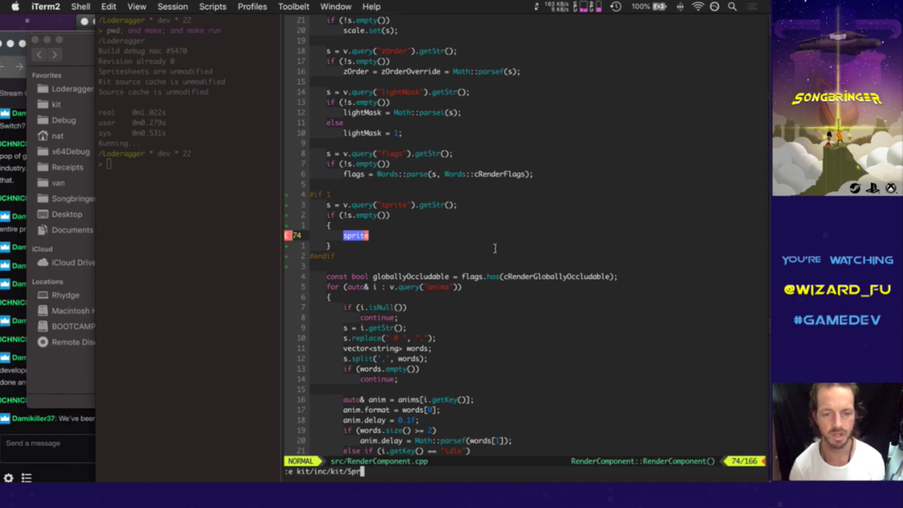
{"action": "type", "text": "ite.h"}
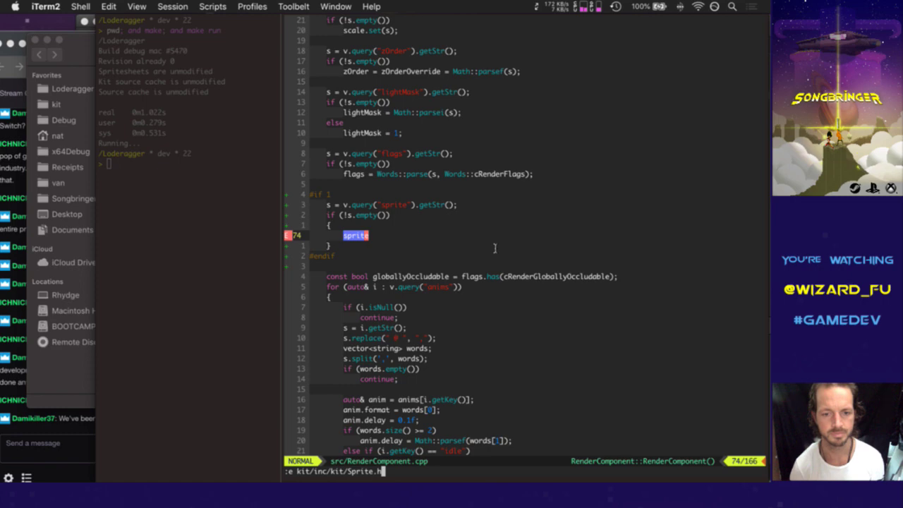
{"action": "key", "text": "Return"}
Step: Search the code tags for "obj" and open the Object struct's definition in kit/inc/kit/Object.h
{"action": "key", "text": "ctrl+t"}
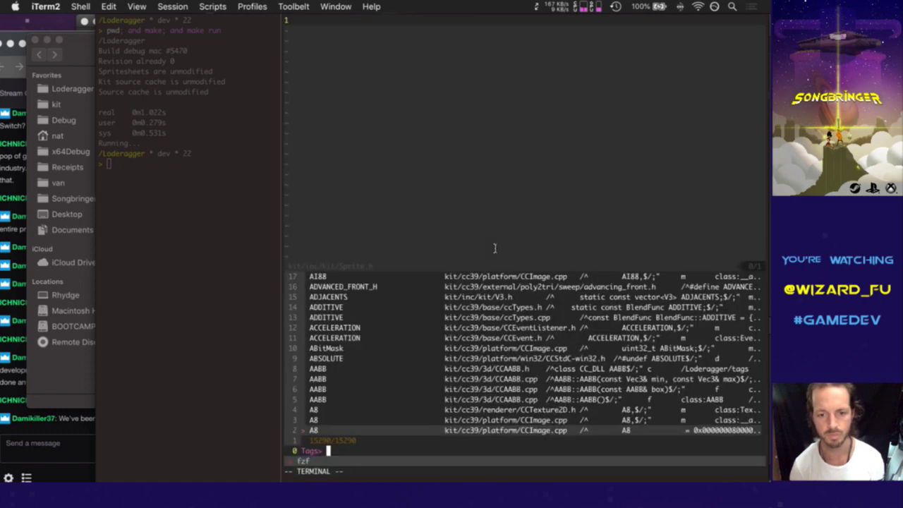
{"action": "type", "text": "obj"}
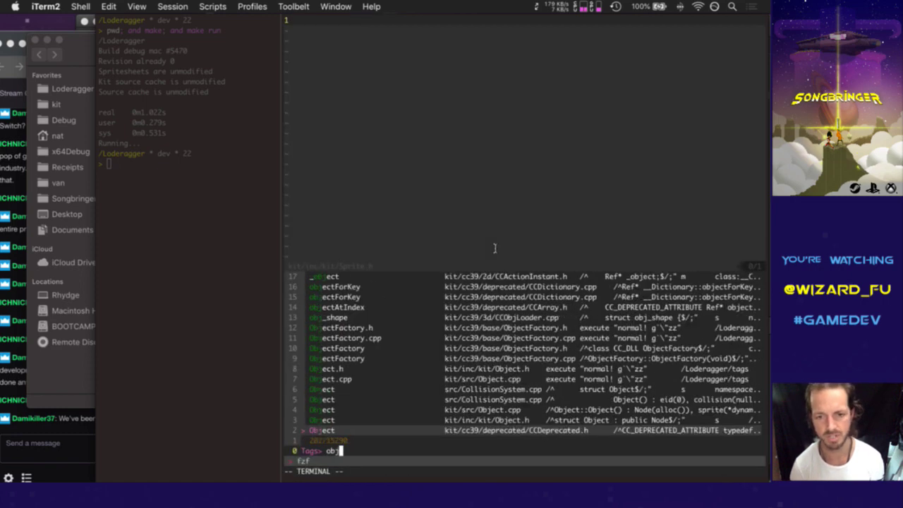
{"action": "key", "text": "Up"}
{"action": "key", "text": "Return"}
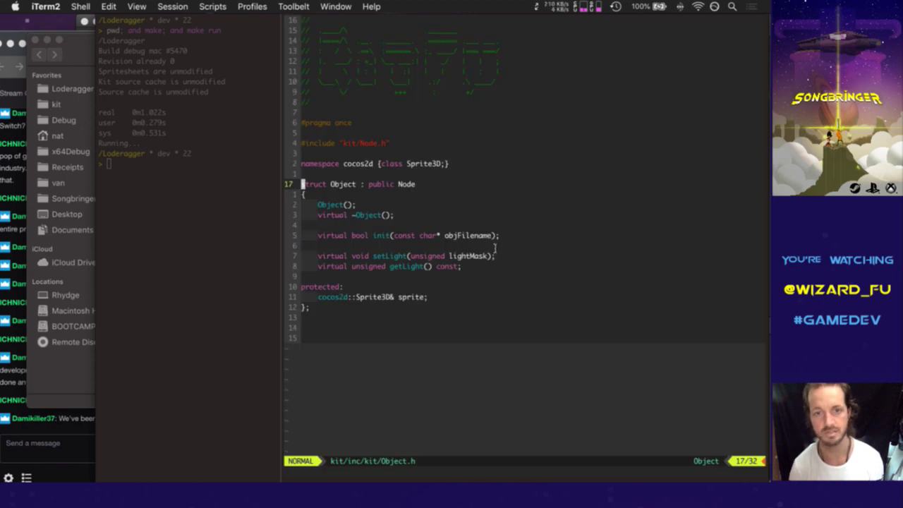
Step: Copy the entire contents of Object.h and paste them into the empty Sprite.h
{"action": "key", "text": "k"}
{"action": "key", "text": "k"}
{"action": "key", "text": "k"}
{"action": "key", "text": "k"}
{"action": "key", "text": "k"}
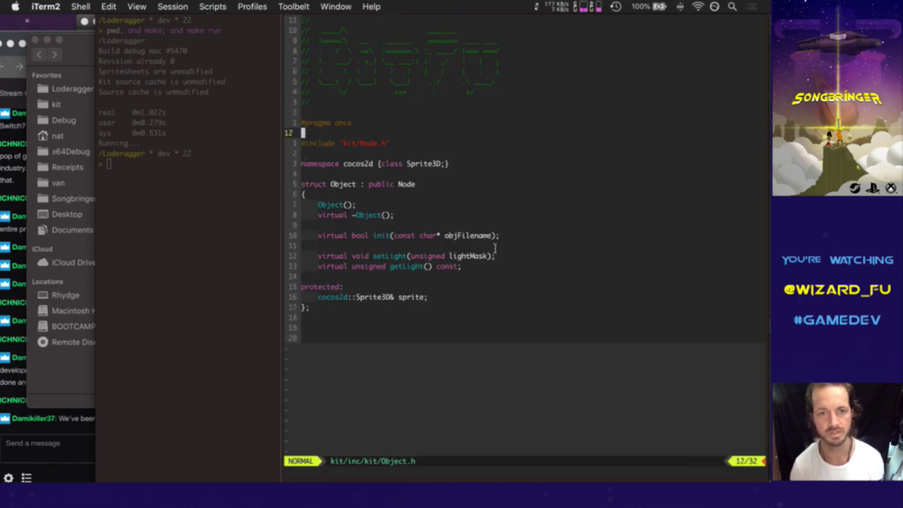
{"action": "key", "text": "g"}
{"action": "key", "text": "g"}
{"action": "key", "text": "shift+v"}
{"action": "key", "text": "j"}
{"action": "key", "text": "j"}
{"action": "key", "text": "j"}
{"action": "key", "text": "j"}
{"action": "key", "text": "j"}
{"action": "key", "text": "j"}
{"action": "key", "text": "j"}
{"action": "key", "text": "j"}
{"action": "key", "text": "j"}
{"action": "key", "text": "j"}
{"action": "key", "text": "j"}
{"action": "key", "text": "j"}
{"action": "key", "text": "j"}
{"action": "key", "text": "j"}
{"action": "key", "text": "j"}
{"action": "key", "text": "j"}
{"action": "key", "text": "j"}
{"action": "key", "text": "j"}
{"action": "key", "text": "j"}
{"action": "key", "text": "j"}
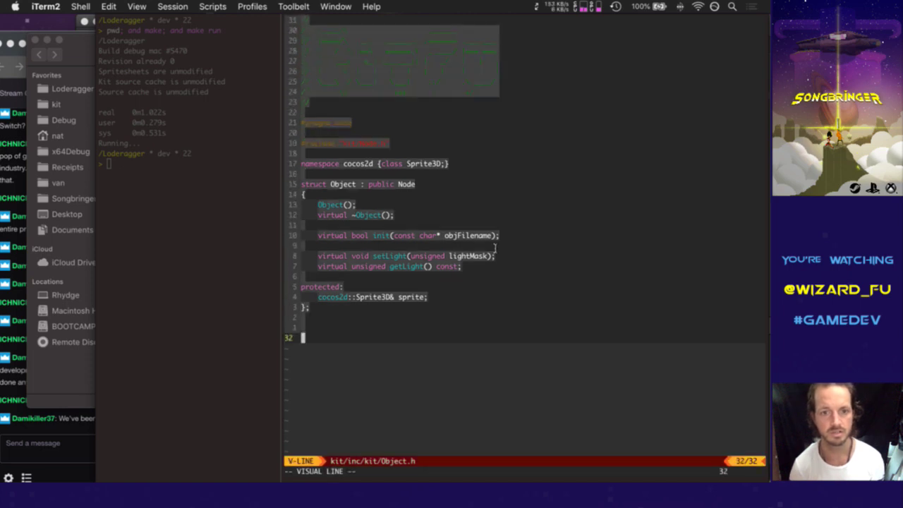
{"action": "key", "text": "y"}
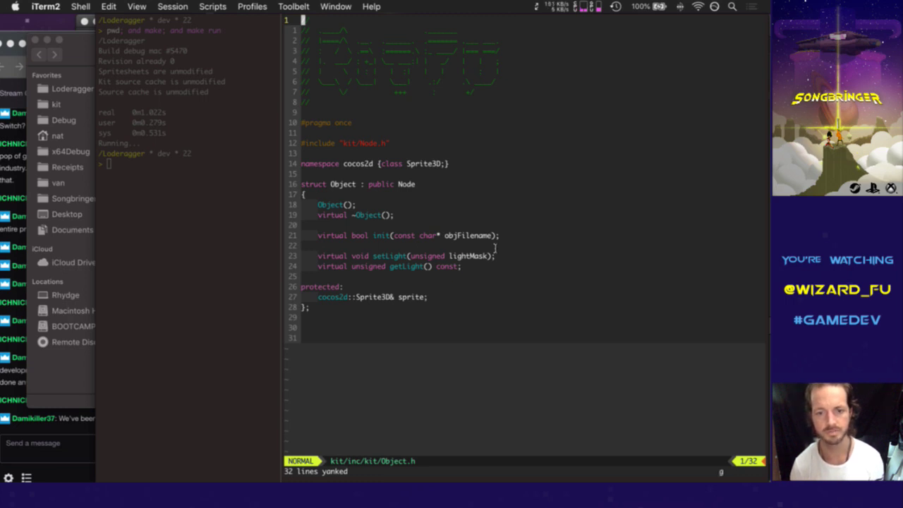
{"action": "key", "text": "ctrl+6"}
{"action": "key", "text": "P"}
Step: Change the cocos2d forward declaration in Sprite.h to class Sprite and save the file
{"action": "key", "text": "j"}
{"action": "key", "text": "j"}
{"action": "key", "text": "j"}
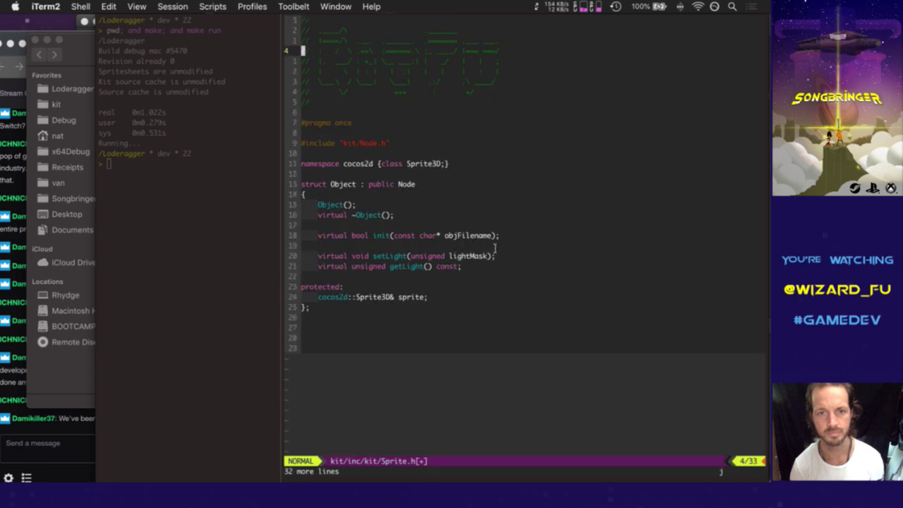
{"action": "key", "text": "1"}
{"action": "key", "text": "1"}
{"action": "key", "text": "j"}
{"action": "key", "text": "e"}
{"action": "key", "text": "w"}
{"action": "key", "text": "w"}
{"action": "key", "text": "l"}
{"action": "key", "text": "l"}
{"action": "key", "text": "l"}
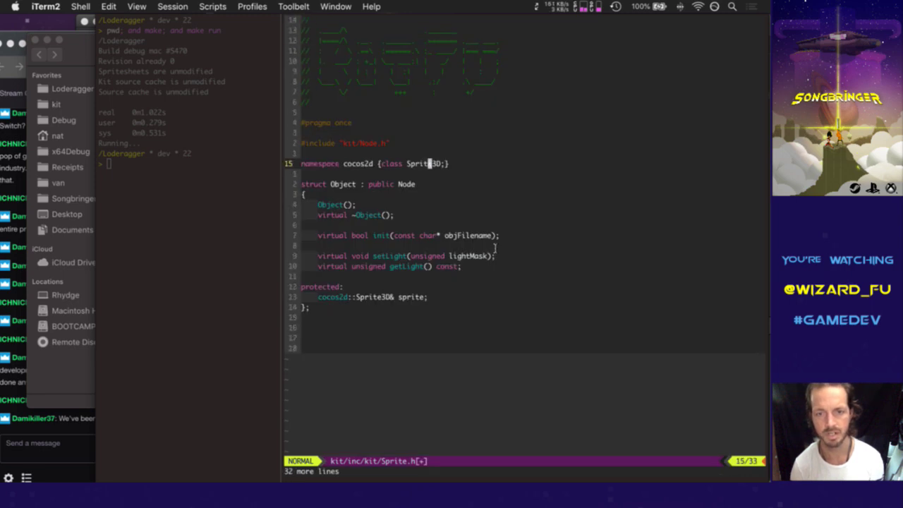
{"action": "key", "text": "x"}
{"action": "key", "text": "x"}
{"action": "type", "text": ":w"}
{"action": "key", "text": "Return"}
{"action": "key", "text": "j"}
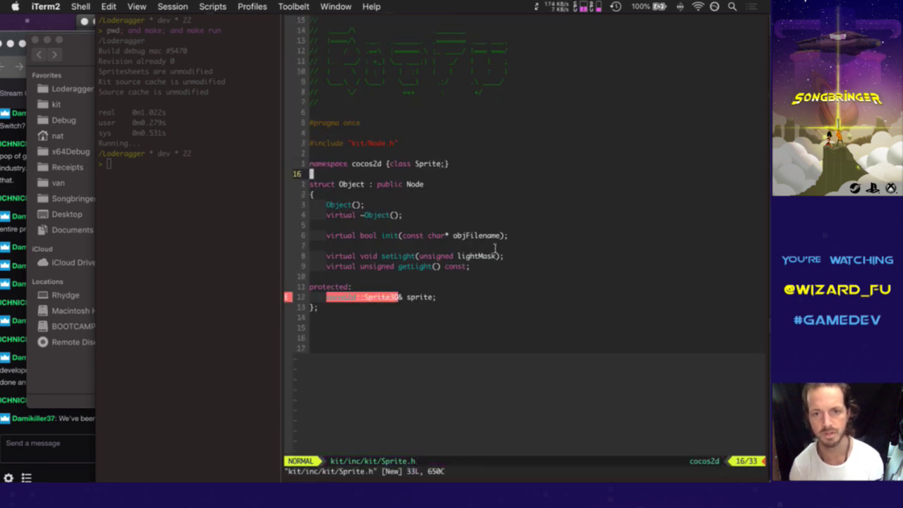
{"action": "key", "text": "k"}
{"action": "key", "text": "k"}
{"action": "key", "text": "k"}
{"action": "key", "text": "V"}
{"action": "key", "text": "j"}
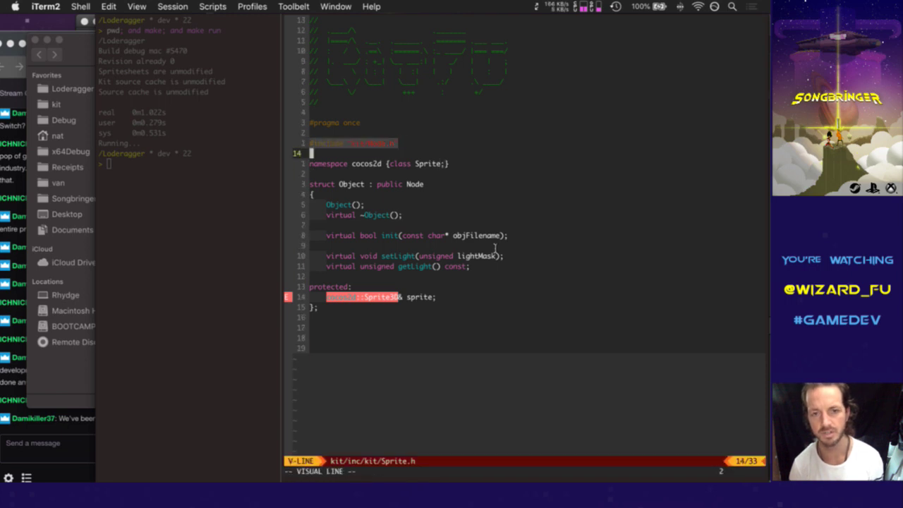
{"action": "key", "text": "Escape"}
{"action": "key", "text": "j"}
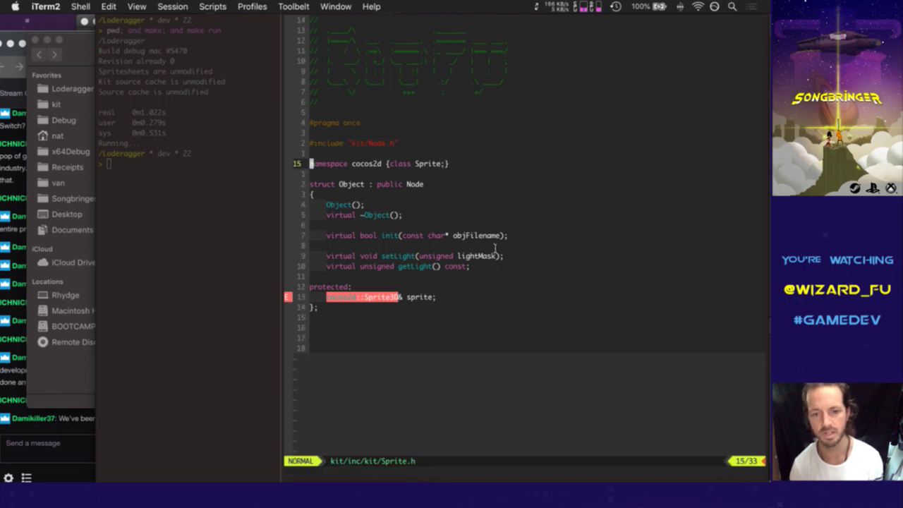
{"action": "key", "text": "k"}
{"action": "key", "text": "k"}
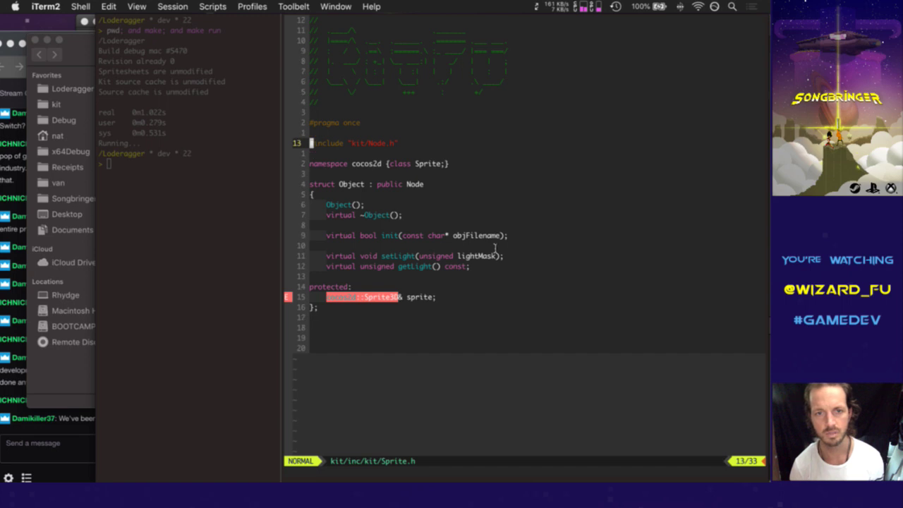
{"action": "key", "text": "v"}
{"action": "key", "text": "j"}
{"action": "key", "text": "j"}
{"action": "key", "text": "Escape"}
{"action": "key", "text": "j"}
{"action": "key", "text": "j"}
{"action": "key", "text": "shift+v"}
{"action": "key", "text": "j"}
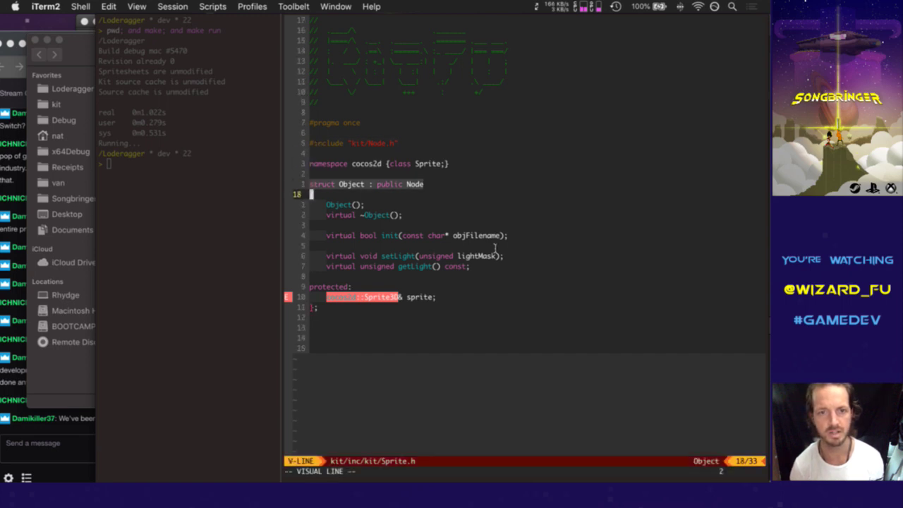
{"action": "key", "text": "Escape"}
Step: Rename Object to Sprite in the struct name, constructor and destructor, and save the file
{"action": "type", "text": "k/object"}
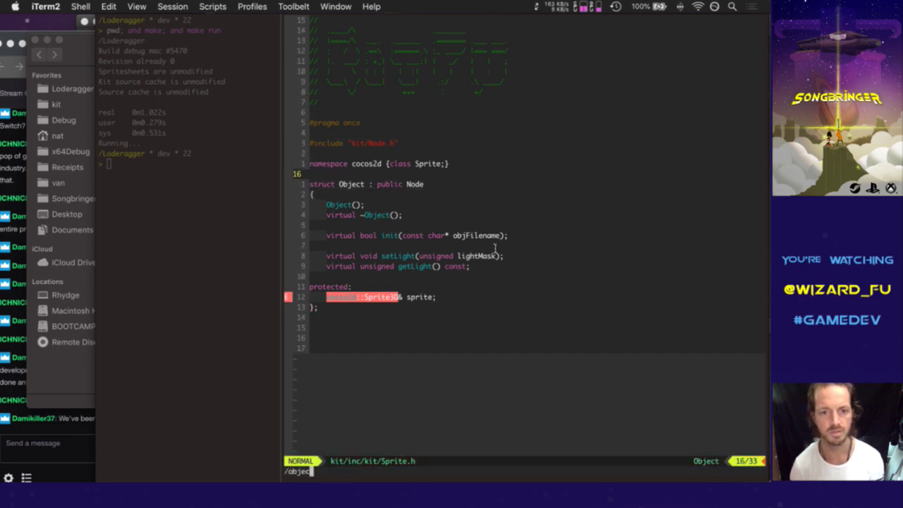
{"action": "key", "text": "Return"}
{"action": "type", "text": "ciwSprite"}
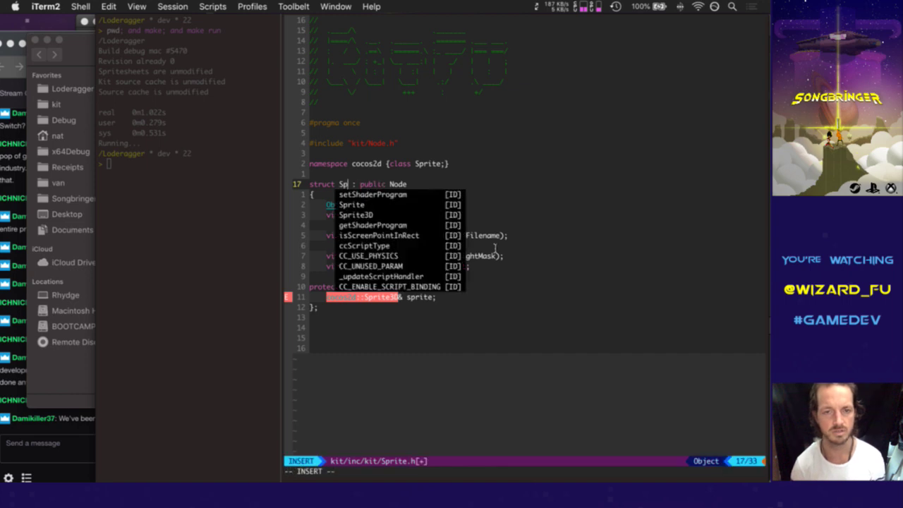
{"action": "key", "text": "Escape"}
{"action": "key", "text": "n"}
{"action": "key", "text": "period"}
{"action": "key", "text": "n"}
{"action": "key", "text": "period"}
{"action": "type", "text": "n"}
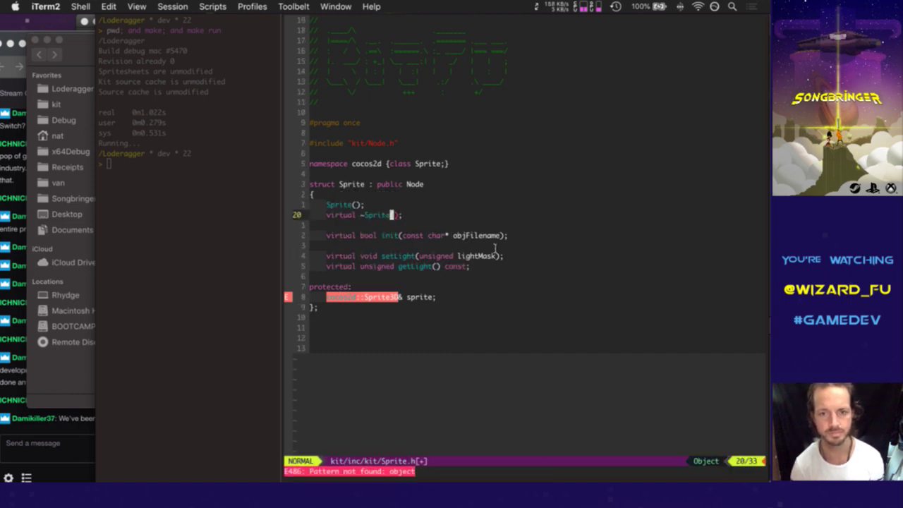
{"action": "type", "text": ":w"}
{"action": "key", "text": "Return"}
Step: Change the protected sprite member's type to cocos2d::Sprite& and save the file
{"action": "key", "text": "j"}
{"action": "key", "text": "j"}
{"action": "key", "text": "j"}
{"action": "key", "text": "j"}
{"action": "key", "text": "j"}
{"action": "key", "text": "j"}
{"action": "key", "text": "j"}
{"action": "key", "text": "j"}
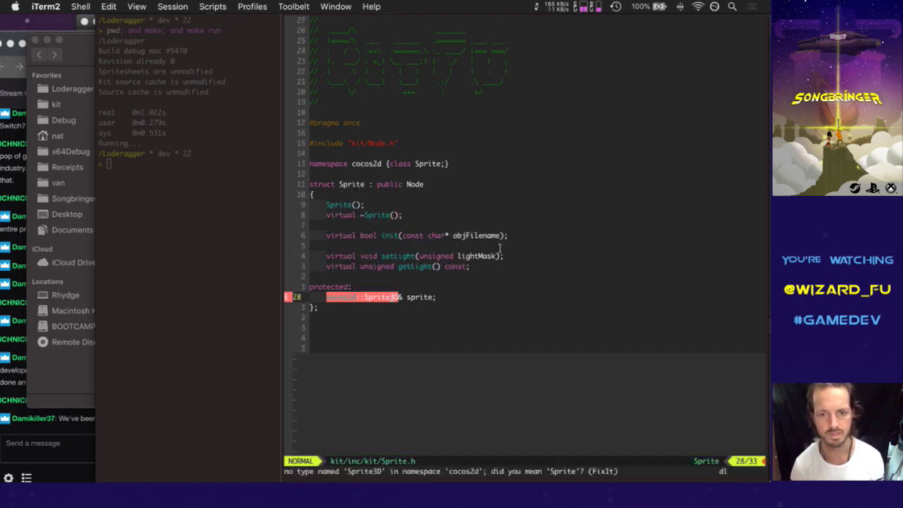
{"action": "key", "text": "x"}
{"action": "key", "text": "x"}
{"action": "type", "text": ":w"}
{"action": "key", "text": "Return"}
Step: Clear the search highlighting and rename the init function's parameter to filename
{"action": "key", "text": "k"}
{"action": "key", "text": "k"}
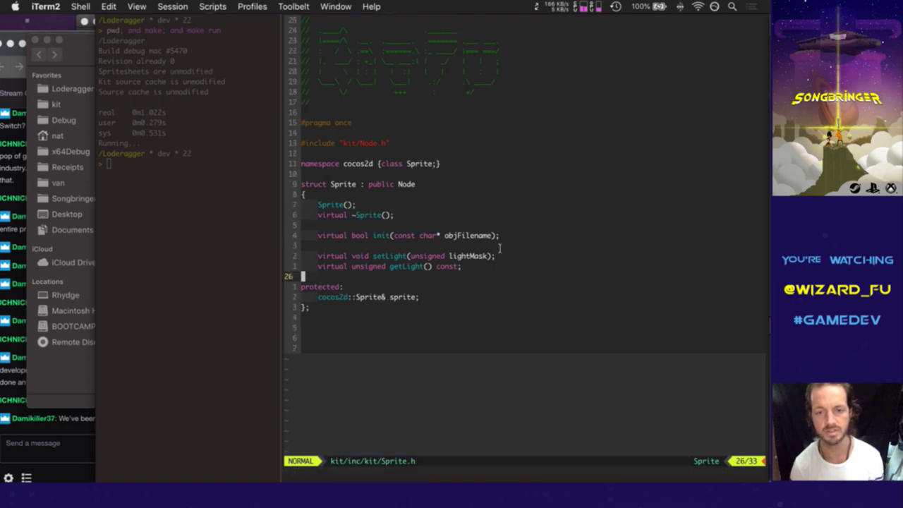
{"action": "key", "text": "k"}
{"action": "key", "text": "k"}
{"action": "key", "text": "k"}
{"action": "key", "text": "k"}
{"action": "type", "text": ":noh"}
{"action": "key", "text": "Return"}
{"action": "key", "text": "w"}
{"action": "key", "text": "w"}
{"action": "key", "text": "w"}
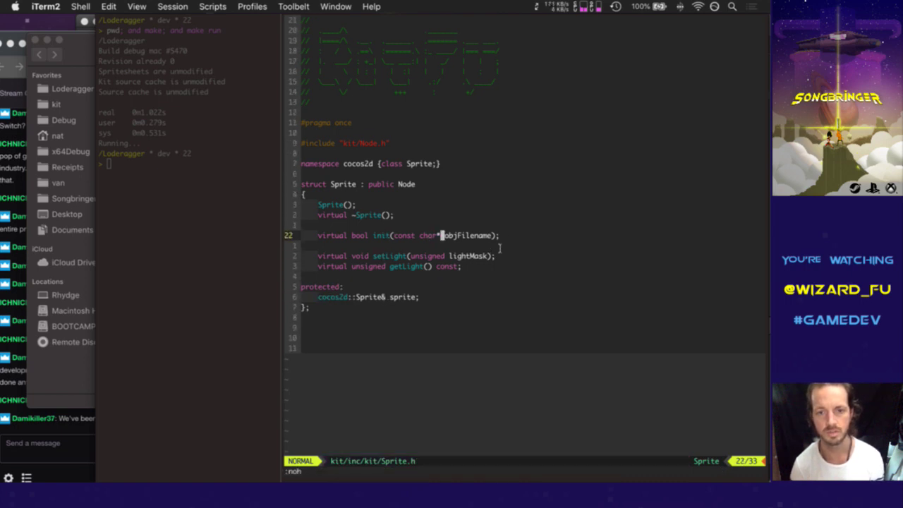
{"action": "type", "text": "wcwfilename"}
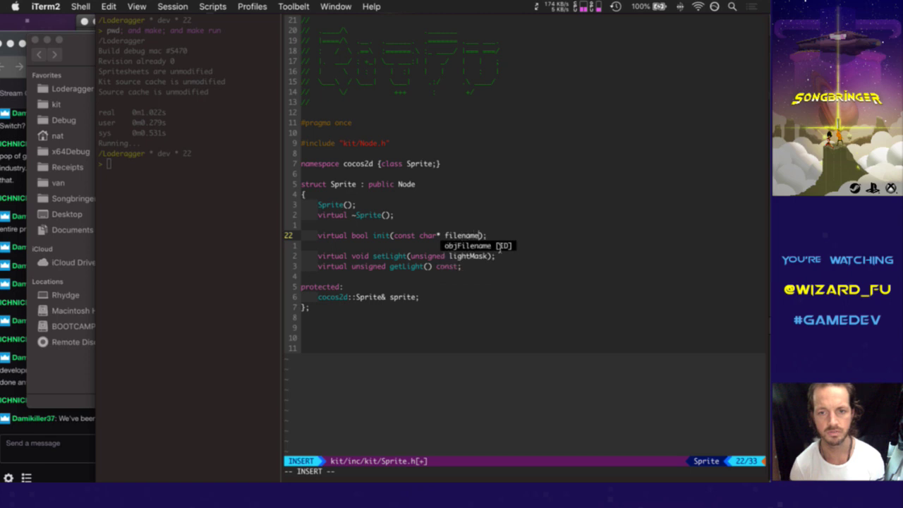
{"action": "key", "text": "Escape"}
Step: Delete the setLight and getLight declarations with the blank line after them and save the file
{"action": "key", "text": "j"}
{"action": "key", "text": "j"}
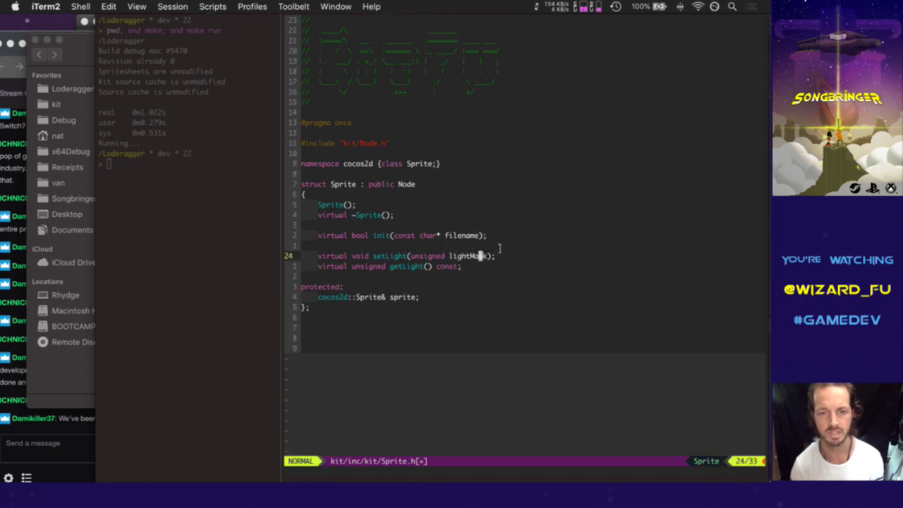
{"action": "type", "text": "Vjjd:w"}
{"action": "key", "text": "Return"}
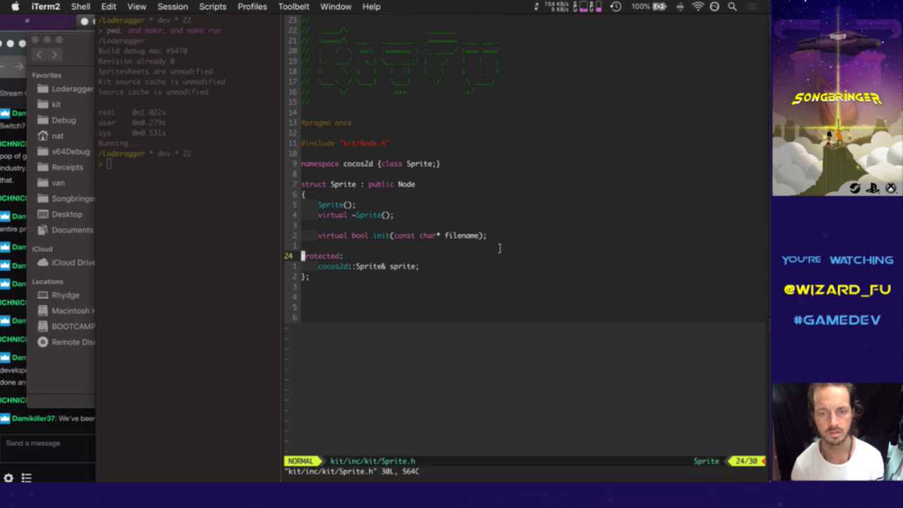
Step: Open a new file kit/src/Sprite.cpp for editing
{"action": "key", "text": "k"}
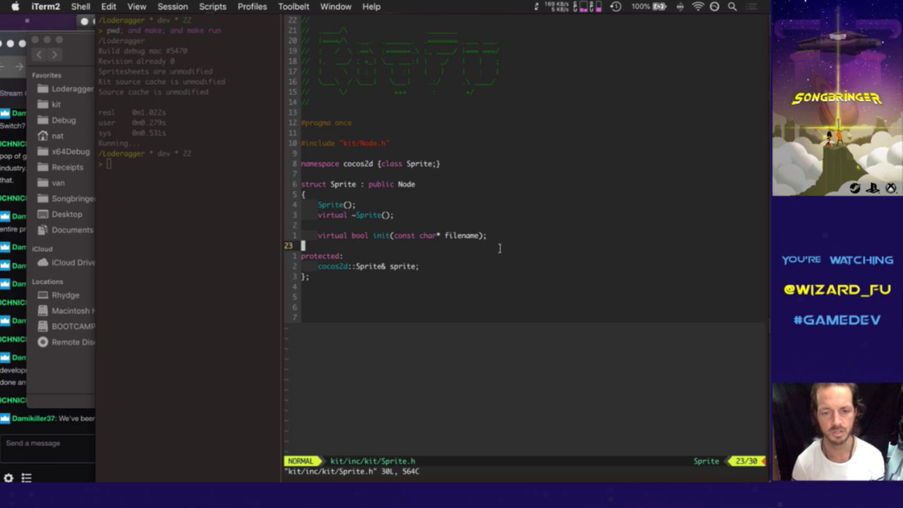
{"action": "type", "text": "kit/"}
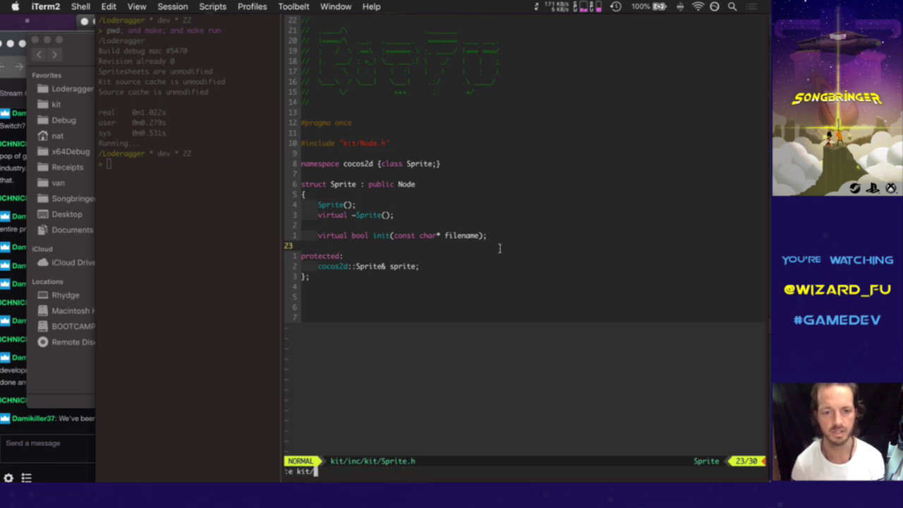
{"action": "type", "text": "src/"}
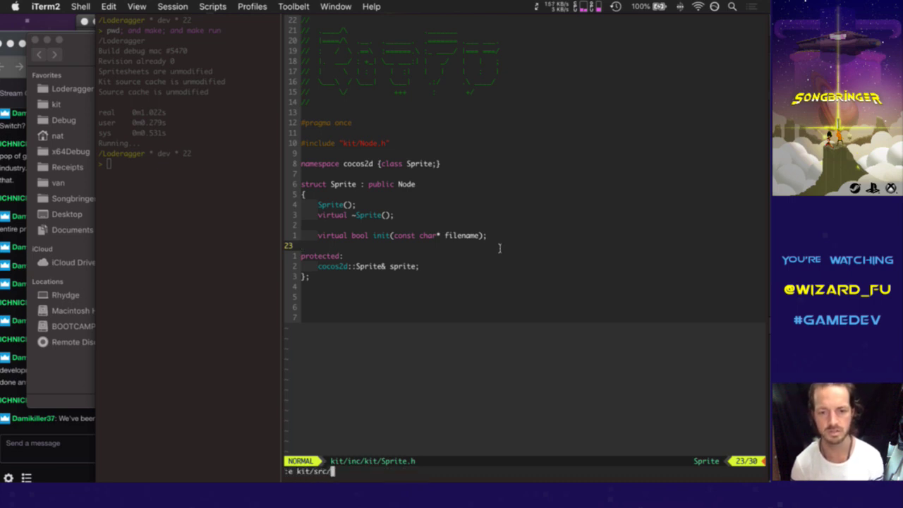
{"action": "type", "text": "Sprite.cpp"}
{"action": "key", "text": "Return"}
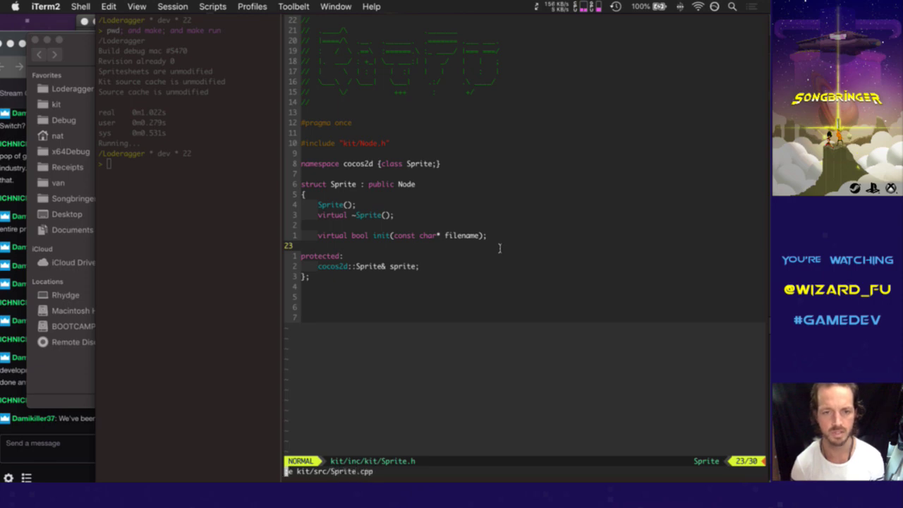
Step: Copy the whole contents of kit/src/Object.cpp into the empty Sprite.cpp
{"action": "key", "text": "ctrl+p"}
{"action": "type", "text": "Object"}
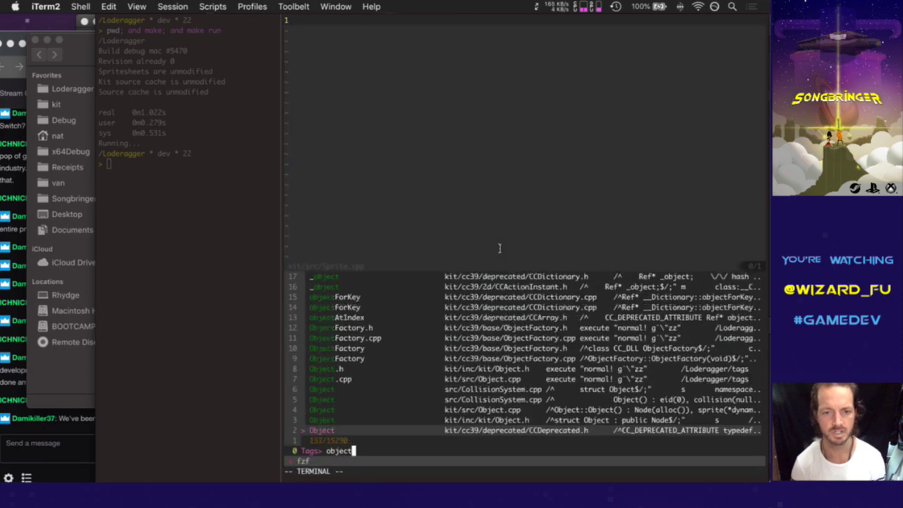
{"action": "key", "text": "Return"}
{"action": "key", "text": "shift+v"}
{"action": "key", "text": "j"}
{"action": "key", "text": "j"}
{"action": "key", "text": "j"}
{"action": "key", "text": "j"}
{"action": "key", "text": "j"}
{"action": "key", "text": "j"}
{"action": "key", "text": "j"}
{"action": "key", "text": "j"}
{"action": "key", "text": "j"}
{"action": "key", "text": "j"}
{"action": "key", "text": "j"}
{"action": "key", "text": "j"}
{"action": "key", "text": "j"}
{"action": "key", "text": "j"}
{"action": "key", "text": "j"}
{"action": "key", "text": "j"}
{"action": "key", "text": "j"}
{"action": "key", "text": "j"}
{"action": "key", "text": "j"}
{"action": "key", "text": "j"}
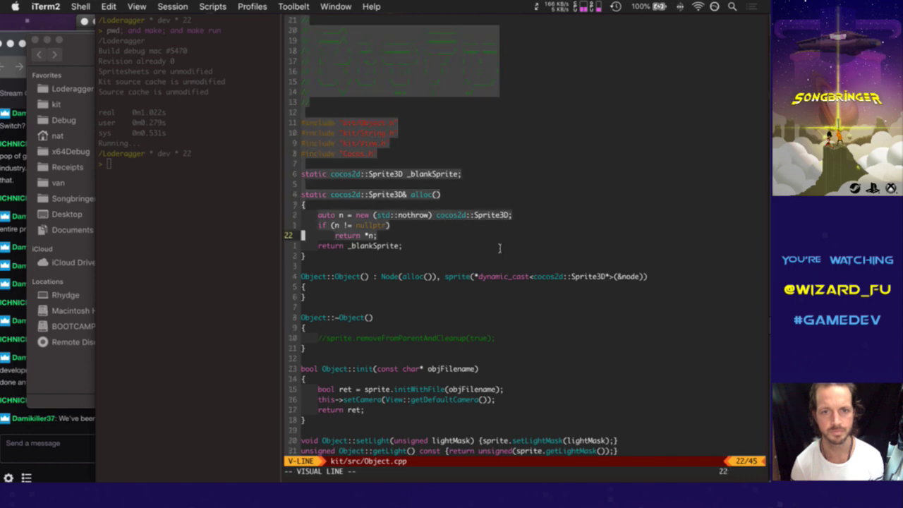
{"action": "key", "text": "y"}
{"action": "key", "text": "ctrl+6"}
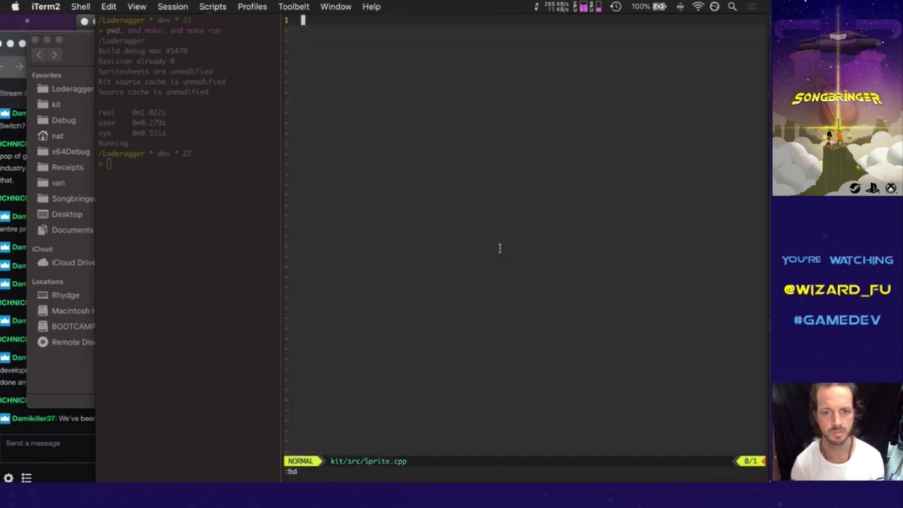
{"action": "key", "text": "P"}
Step: Change the first include in Sprite.cpp from the Object header to "kit/Sprite.h"
{"action": "key", "text": "j"}
{"action": "key", "text": "j"}
{"action": "key", "text": "j"}
{"action": "key", "text": "j"}
{"action": "key", "text": "j"}
{"action": "key", "text": "j"}
{"action": "key", "text": "j"}
{"action": "key", "text": "j"}
{"action": "key", "text": "j"}
{"action": "key", "text": "j"}
{"action": "key", "text": "j"}
{"action": "key", "text": "j"}
{"action": "key", "text": "j"}
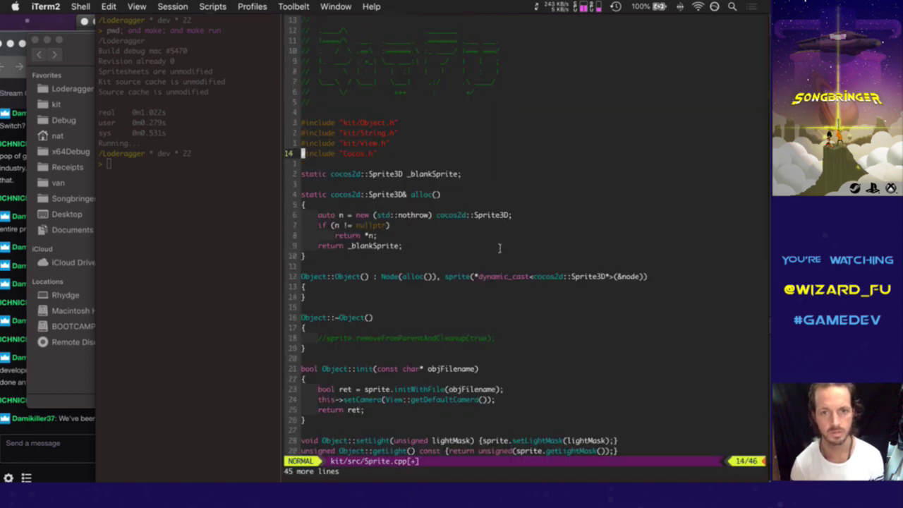
{"action": "key", "text": "k"}
{"action": "key", "text": "k"}
{"action": "key", "text": "k"}
{"action": "key", "text": "w"}
{"action": "key", "text": "w"}
{"action": "key", "text": "w"}
{"action": "key", "text": "w"}
{"action": "type", "text": "1lcw"}
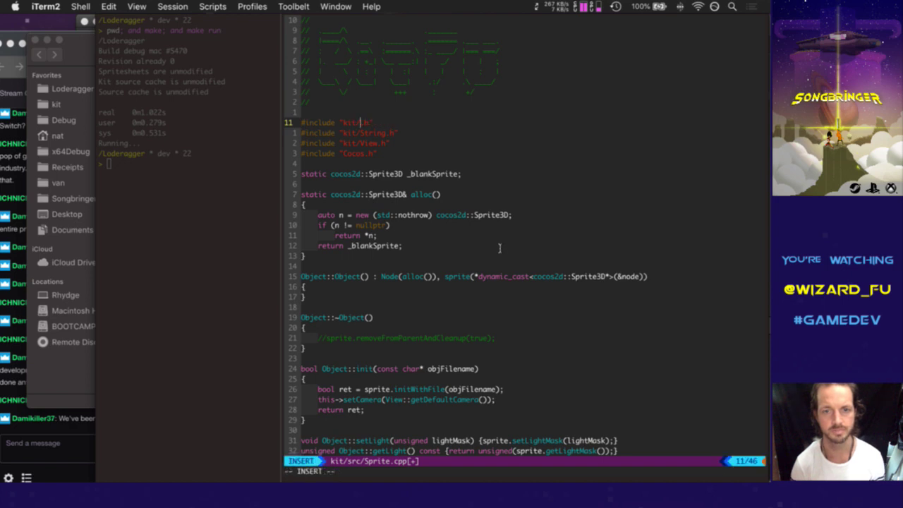
{"action": "type", "text": "Sprite"}
{"action": "key", "text": "Escape"}
Step: Change the type of the static _blankSprite variable to cocos2d::Sprite
{"action": "key", "text": "j"}
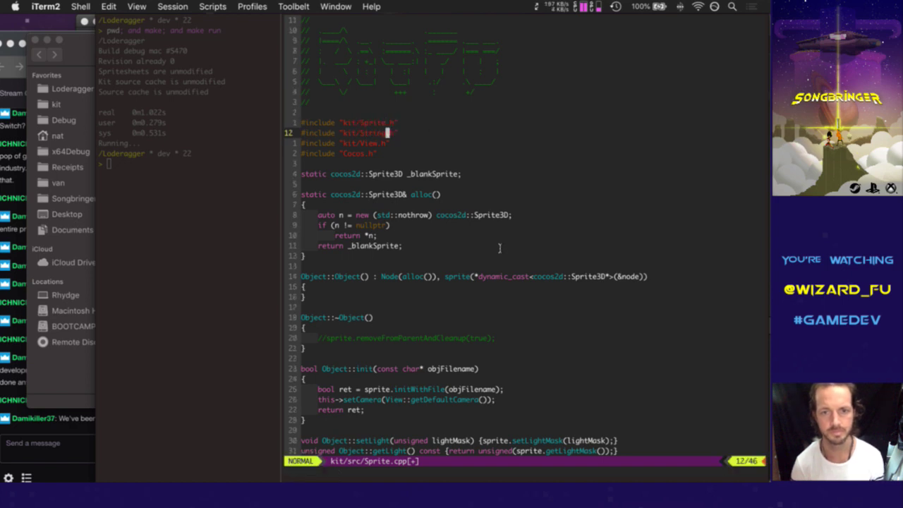
{"action": "key", "text": "j"}
{"action": "key", "text": "j"}
{"action": "key", "text": "j"}
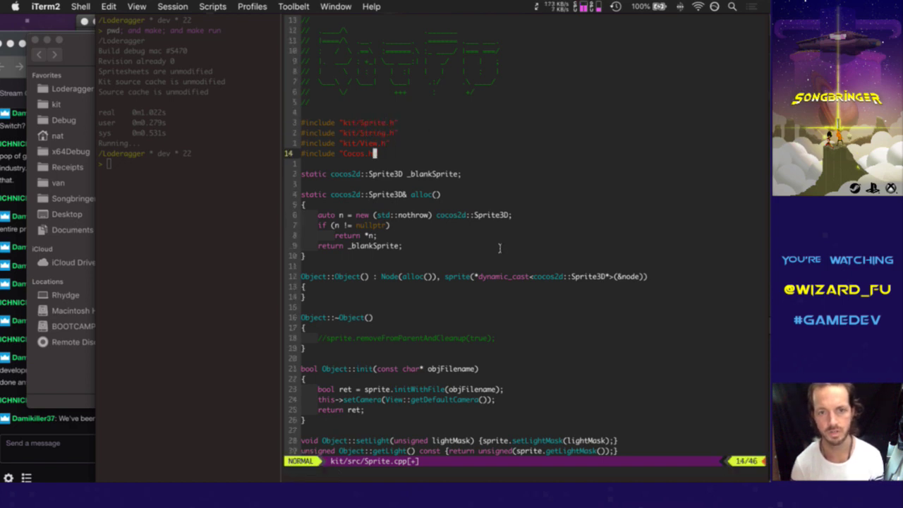
{"action": "key", "text": "j"}
{"action": "key", "text": "l"}
{"action": "key", "text": "l"}
{"action": "key", "text": "l"}
{"action": "key", "text": "x"}
{"action": "key", "text": "x"}
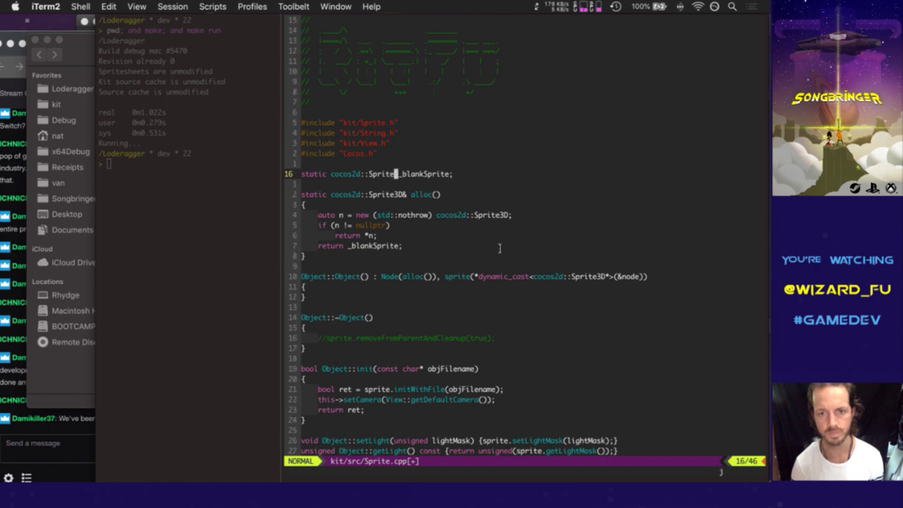
Step: Change alloc's return type to cocos2d::Sprite& and make it allocate a new cocos2d::Sprite
{"action": "key", "text": "j"}
{"action": "key", "text": "j"}
{"action": "key", "text": "x"}
{"action": "key", "text": "x"}
{"action": "key", "text": "j"}
{"action": "key", "text": "j"}
{"action": "key", "text": "l"}
{"action": "key", "text": "l"}
{"action": "key", "text": "l"}
{"action": "key", "text": "l"}
{"action": "key", "text": "l"}
{"action": "key", "text": "l"}
{"action": "key", "text": "l"}
{"action": "key", "text": "l"}
{"action": "key", "text": "l"}
{"action": "key", "text": "l"}
{"action": "key", "text": "l"}
{"action": "key", "text": "l"}
{"action": "key", "text": "l"}
{"action": "key", "text": "l"}
{"action": "key", "text": "l"}
{"action": "key", "text": "l"}
{"action": "key", "text": "l"}
{"action": "key", "text": "l"}
{"action": "key", "text": "l"}
{"action": "key", "text": "l"}
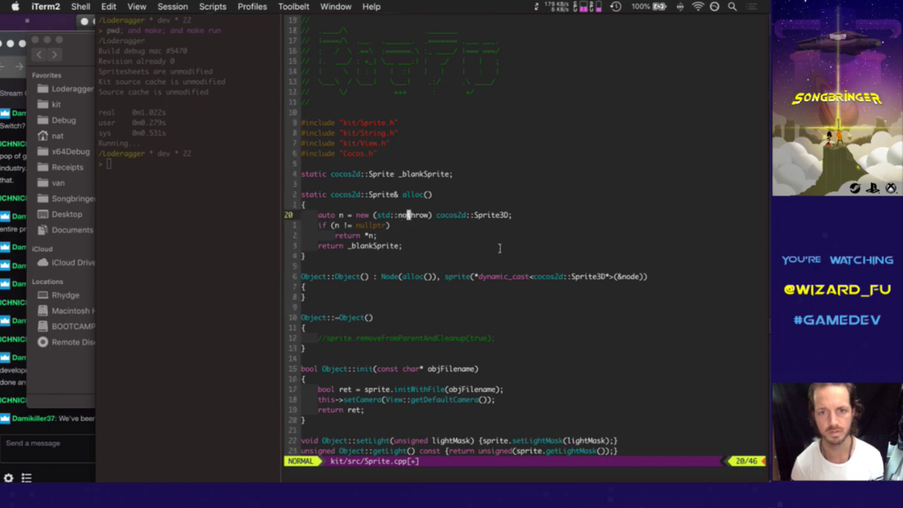
{"action": "key", "text": "l"}
{"action": "key", "text": "l"}
{"action": "key", "text": "l"}
{"action": "key", "text": "x"}
{"action": "key", "text": "x"}
Step: Rename Object to Sprite in the constructor, the destructor and the init function definition
{"action": "key", "text": "k"}
{"action": "key", "text": "k"}
{"action": "key", "text": "k"}
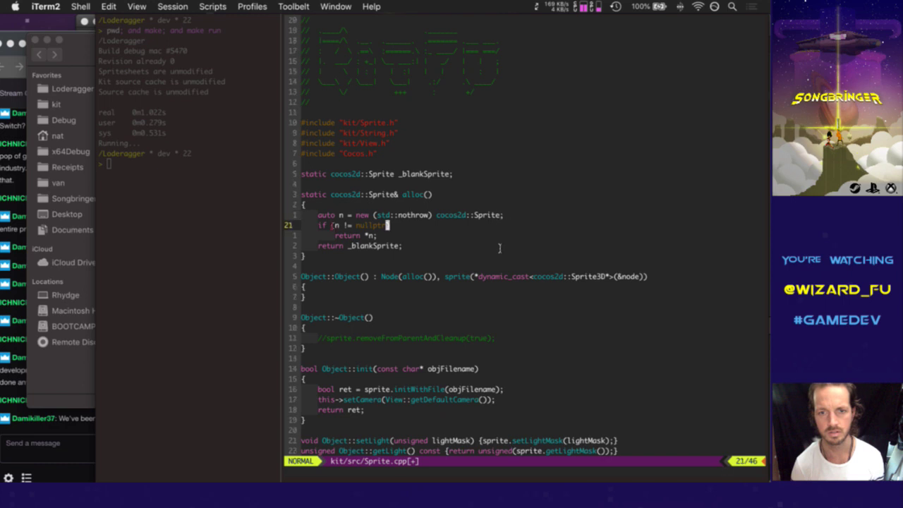
{"action": "type", "text": "9j"}
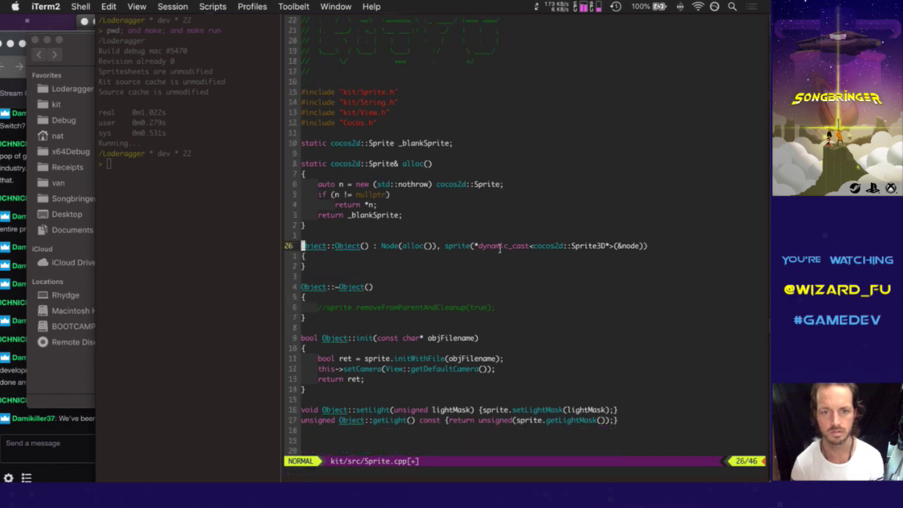
{"action": "type", "text": "cwSprite"}
{"action": "key", "text": "Escape"}
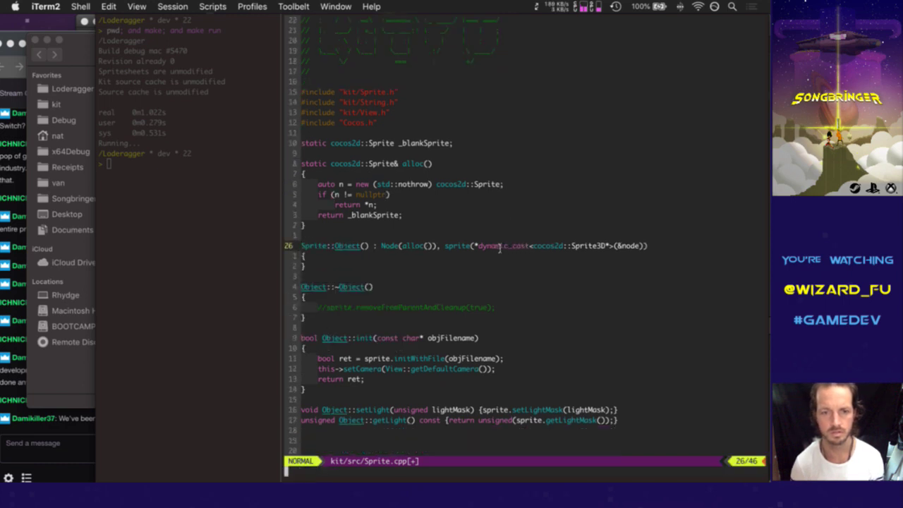
{"action": "key", "text": "n"}
{"action": "key", "text": "period"}
{"action": "key", "text": "n"}
{"action": "key", "text": "period"}
{"action": "key", "text": "n"}
{"action": "key", "text": "period"}
{"action": "key", "text": "n"}
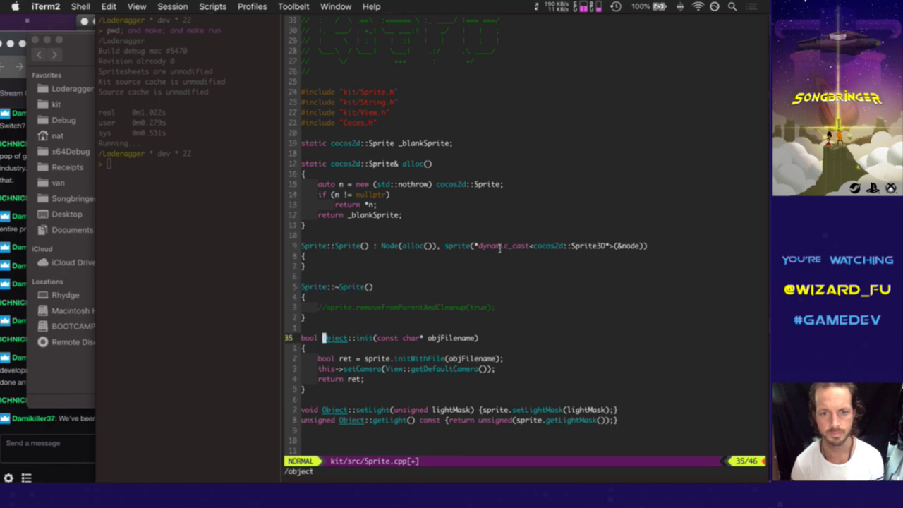
{"action": "key", "text": "period"}
Step: Delete the setLight and getLight definitions at the end of the file and clear the search highlighting
{"action": "key", "text": "n"}
{"action": "key", "text": "shift+v"}
{"action": "type", "text": "j"}
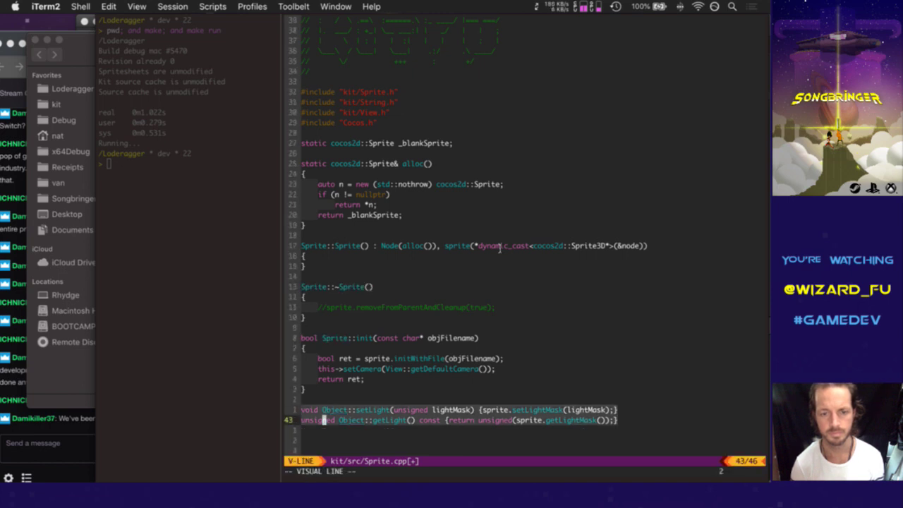
{"action": "type", "text": "jd"}
{"action": "type", "text": ":noh"}
{"action": "key", "text": "Return"}
Step: Rename init's parameter to filename, also where it is passed to initWithFile, and save the file
{"action": "key", "text": "k"}
{"action": "key", "text": "k"}
{"action": "key", "text": "k"}
{"action": "key", "text": "k"}
{"action": "key", "text": "k"}
{"action": "key", "text": "k"}
{"action": "key", "text": "k"}
{"action": "key", "text": "k"}
{"action": "key", "text": "k"}
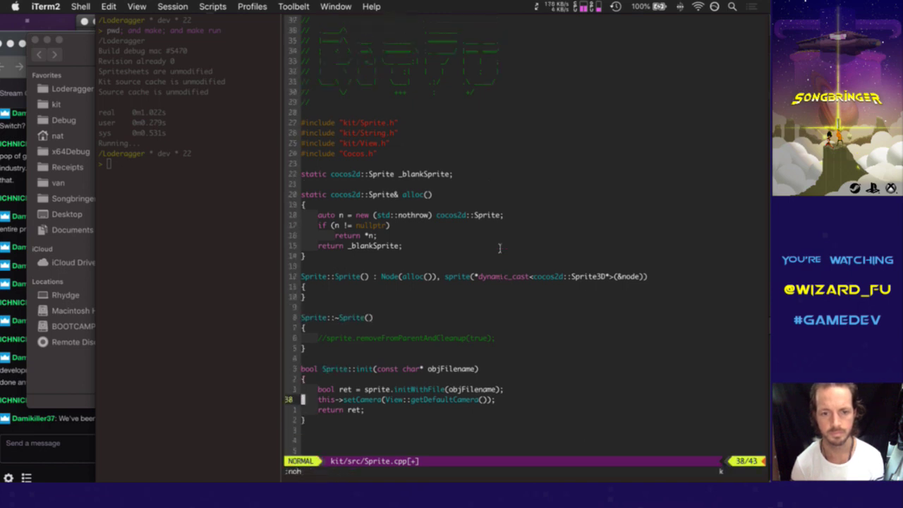
{"action": "key", "text": "j"}
{"action": "key", "text": "j"}
{"action": "key", "text": "l"}
{"action": "key", "text": "l"}
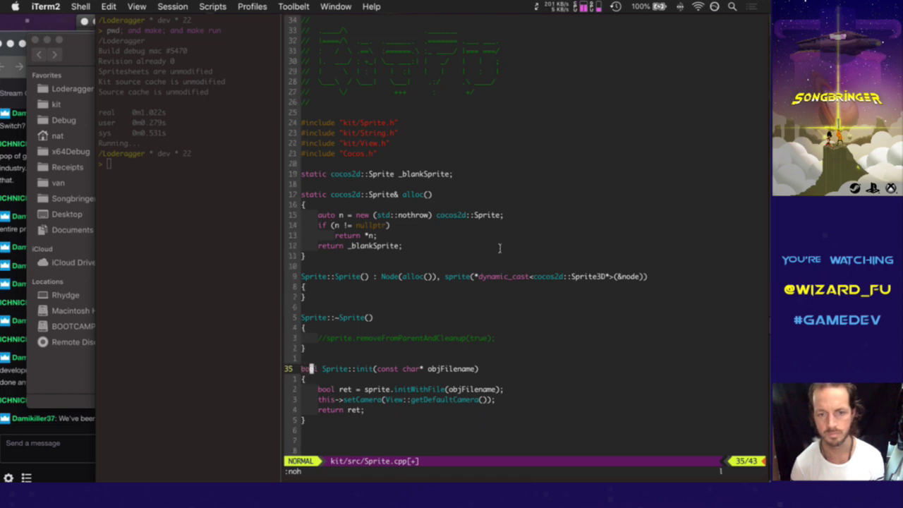
{"action": "key", "text": "f"}
{"action": "key", "text": "parenleft"}
{"action": "key", "text": "shift+w"}
{"action": "key", "text": "shift+w"}
{"action": "type", "text": "cwfilename"}
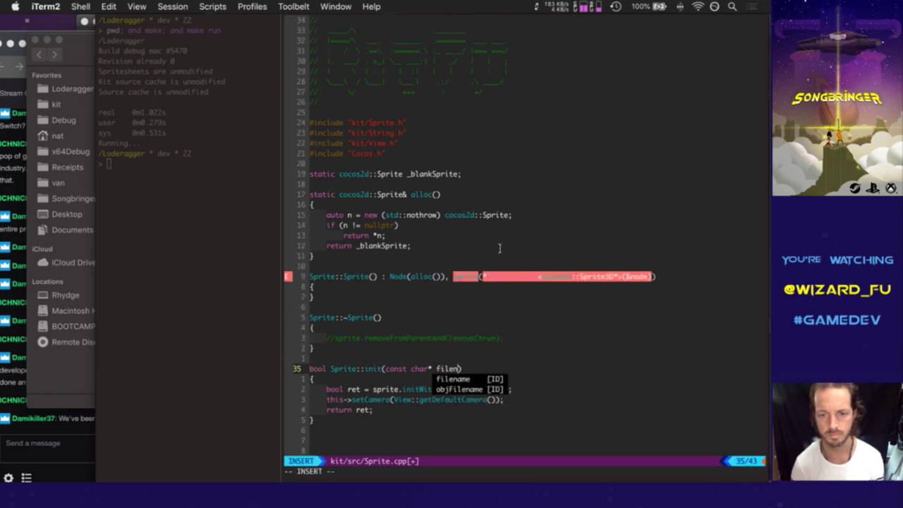
{"action": "key", "text": "Escape"}
{"action": "key", "text": "j"}
{"action": "key", "text": "j"}
{"action": "key", "text": "b"}
{"action": "key", "text": "period"}
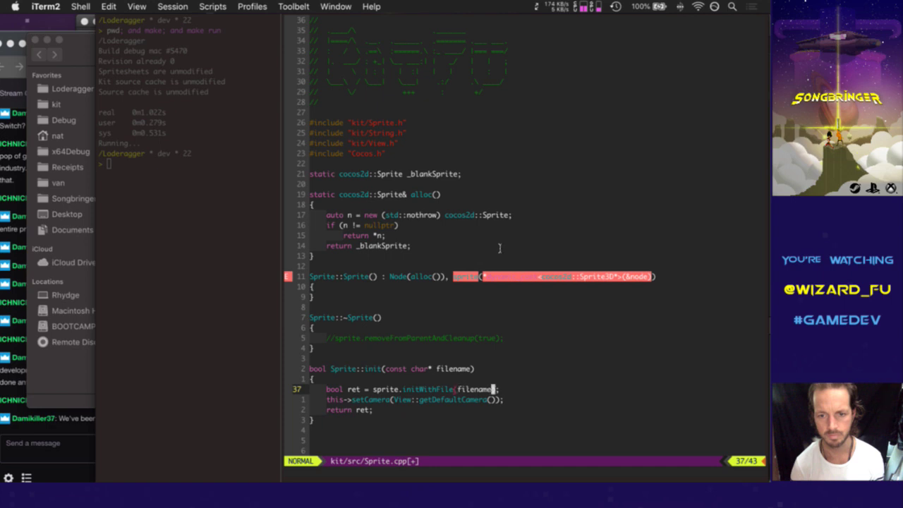
{"action": "type", "text": ":w"}
{"action": "key", "text": "Return"}
Step: Add "auto cacher = cocos2d::SpriteFrameCache::getInstance();" as the first line of Sprite::init and save the file
{"action": "key", "text": "shift+o"}
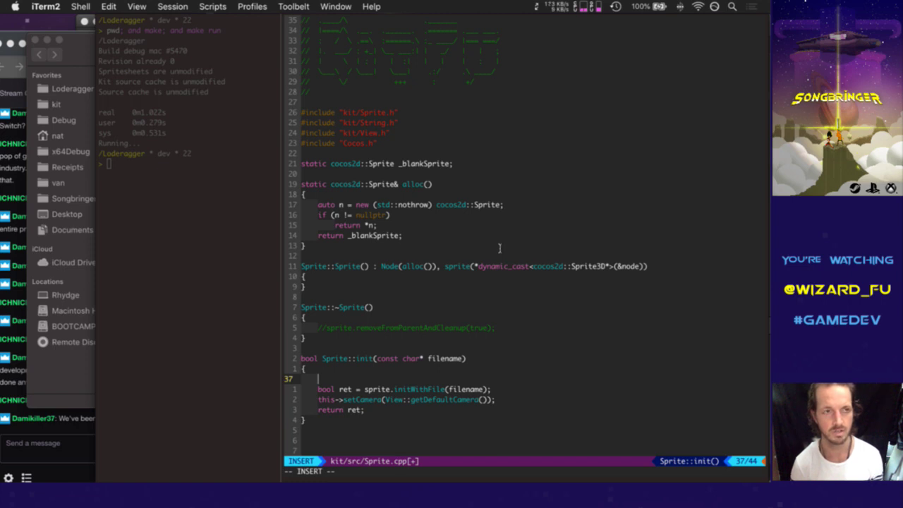
{"action": "type", "text": "auto cocher"}
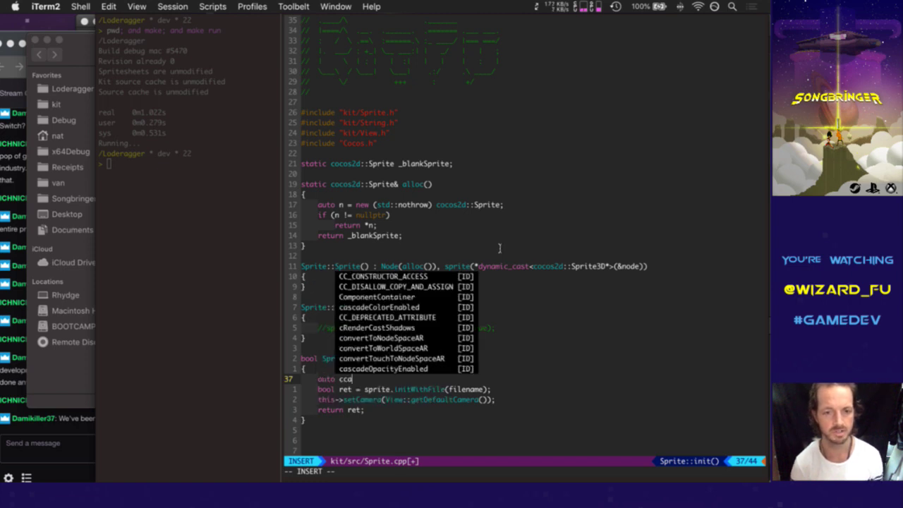
{"action": "type", "text": " = Spr"}
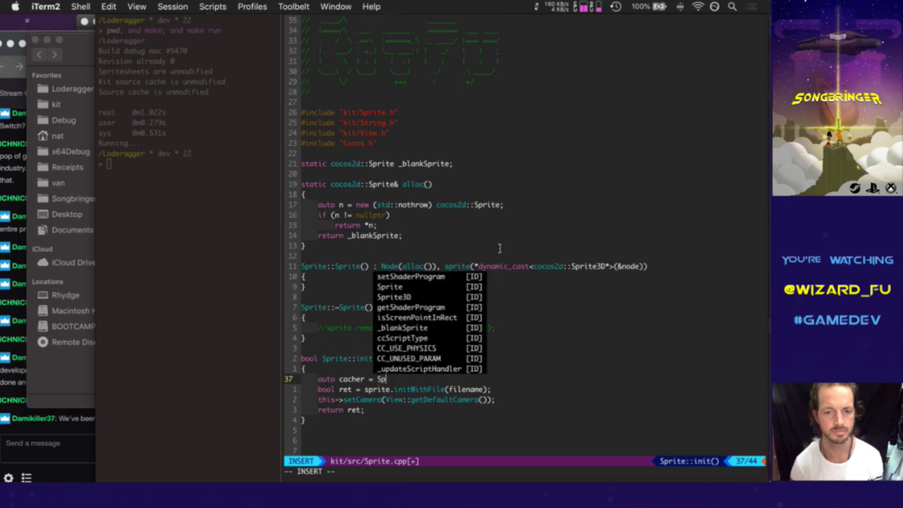
{"action": "key", "text": "BackSpace"}
{"action": "key", "text": "BackSpace"}
{"action": "key", "text": "BackSpace"}
{"action": "type", "text": "coco"}
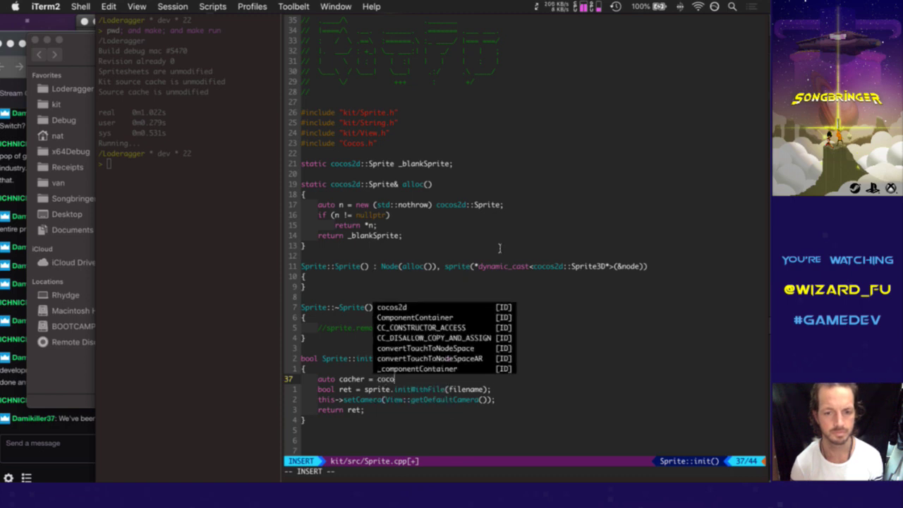
{"action": "type", "text": "s2d::"}
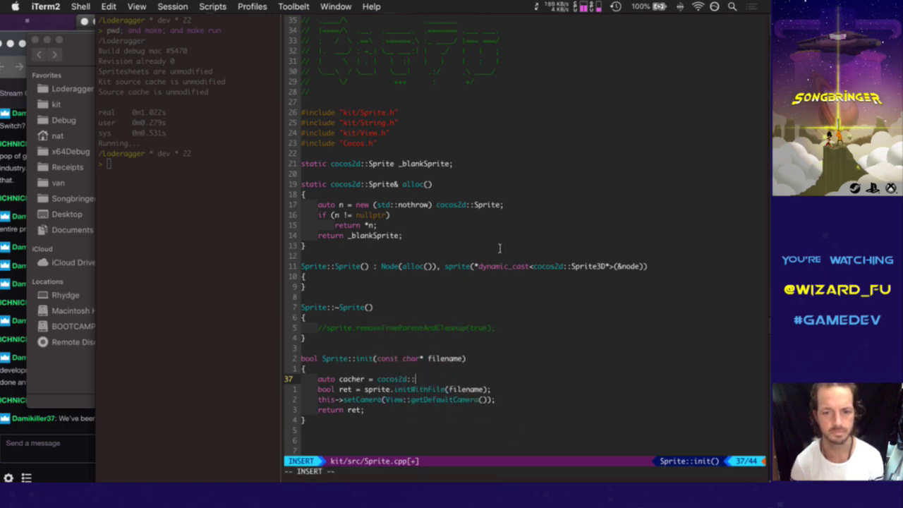
{"action": "type", "text": "SpriteFrame"}
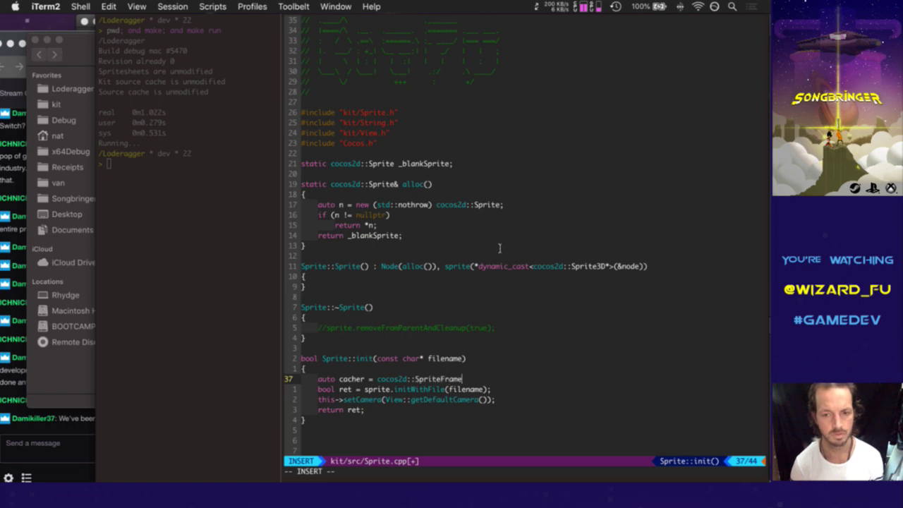
{"action": "type", "text": "Cache"}
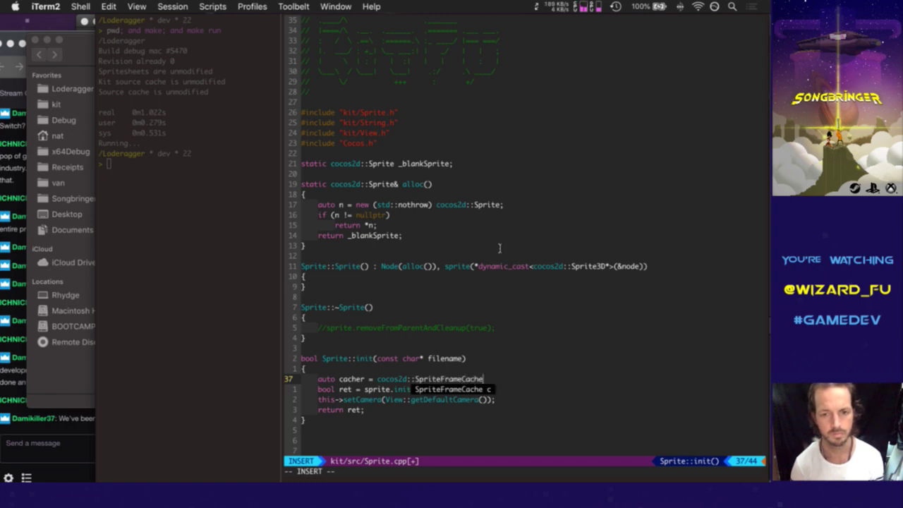
{"action": "type", "text": "::getInst"}
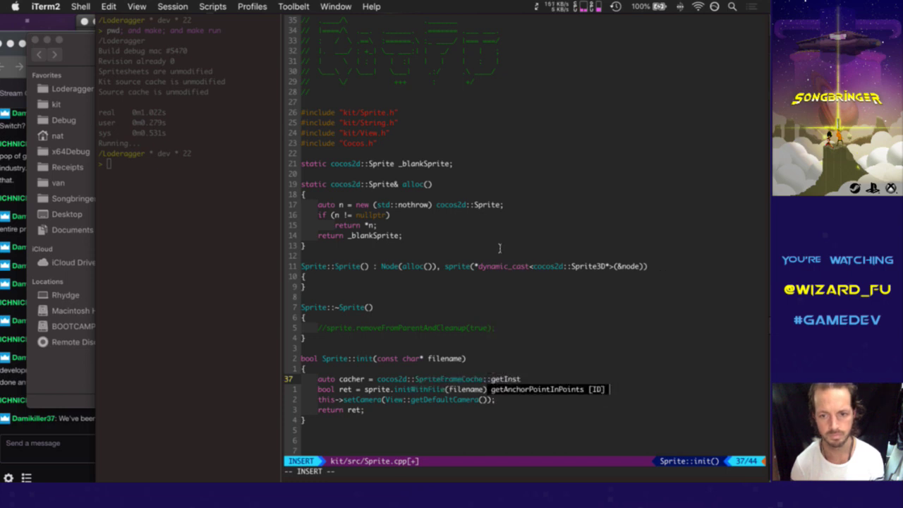
{"action": "type", "text": "ance();"}
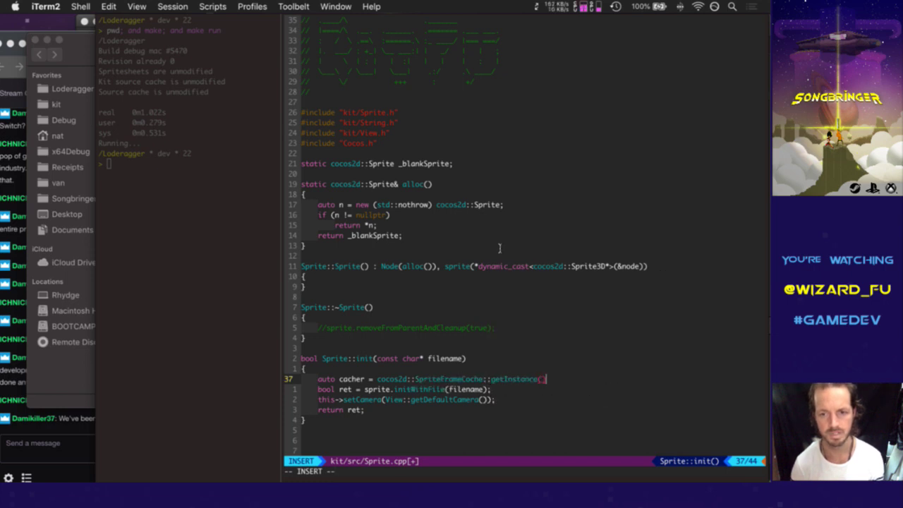
{"action": "key", "text": "Escape"}
{"action": "type", "text": ":w"}
{"action": "key", "text": "Return"}
{"action": "key", "text": "k"}
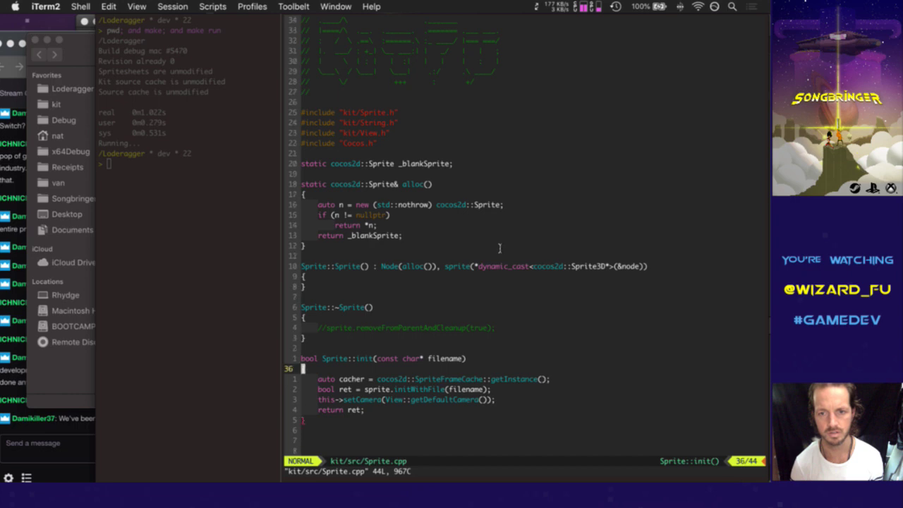
Step: Change the dynamic_cast type in the Sprite constructor to cocos2d::Sprite* and save the file
{"action": "key", "text": "k"}
{"action": "key", "text": "k"}
{"action": "key", "text": "k"}
{"action": "key", "text": "k"}
{"action": "key", "text": "k"}
{"action": "key", "text": "k"}
{"action": "key", "text": "k"}
{"action": "key", "text": "k"}
{"action": "key", "text": "k"}
{"action": "key", "text": "k"}
{"action": "key", "text": "f2"}
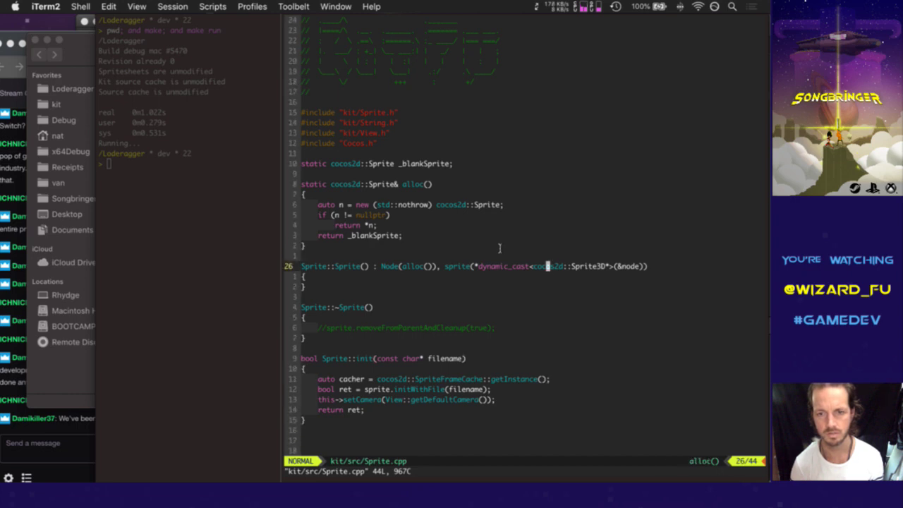
{"action": "key", "text": "t3"}
{"action": "key", "text": "d"}
{"action": "key", "text": "w"}
{"action": "key", "text": "l"}
{"action": "key", "text": "l"}
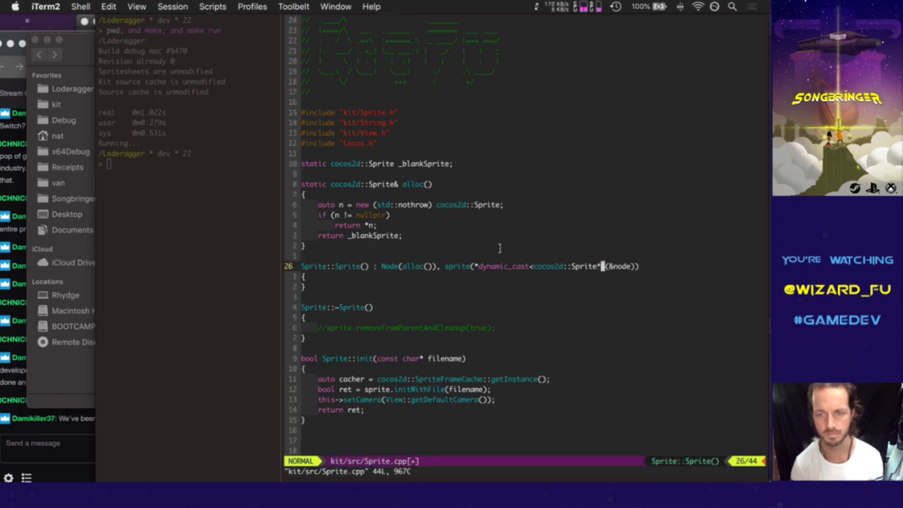
{"action": "type", "text": ":w"}
{"action": "key", "text": "Return"}
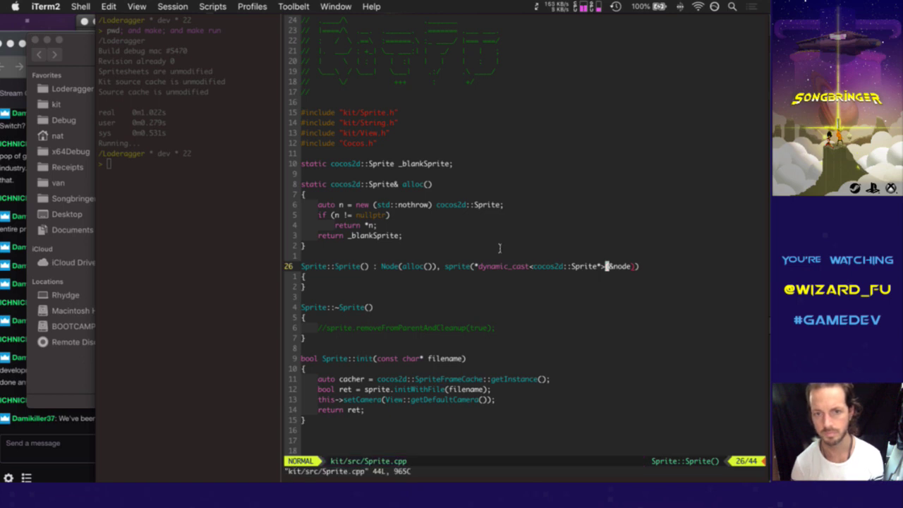
Step: Insert the line "bool ret = false;" above the initWithFile line in Sprite::init
{"action": "key", "text": "j"}
{"action": "key", "text": "j"}
{"action": "key", "text": "j"}
{"action": "key", "text": "j"}
{"action": "key", "text": "j"}
{"action": "key", "text": "j"}
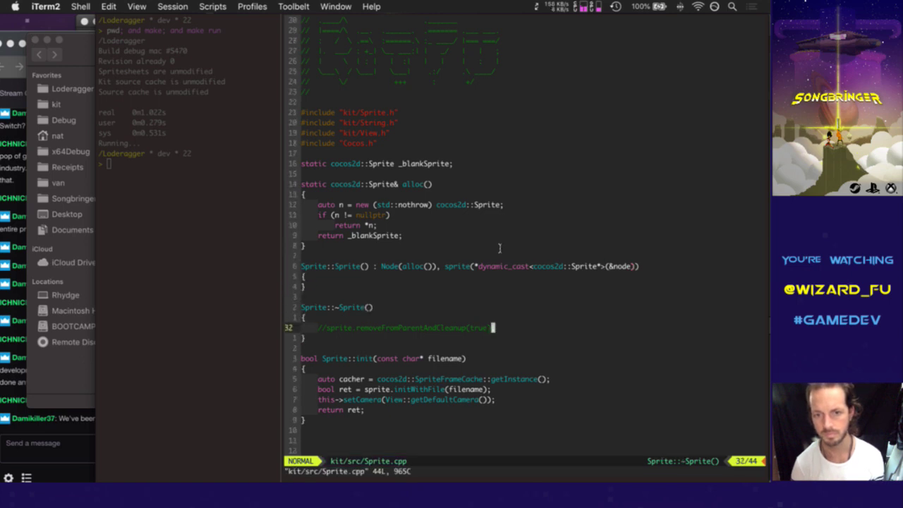
{"action": "key", "text": "j"}
{"action": "key", "text": "j"}
{"action": "key", "text": "j"}
{"action": "key", "text": "j"}
{"action": "key", "text": "j"}
{"action": "key", "text": "j"}
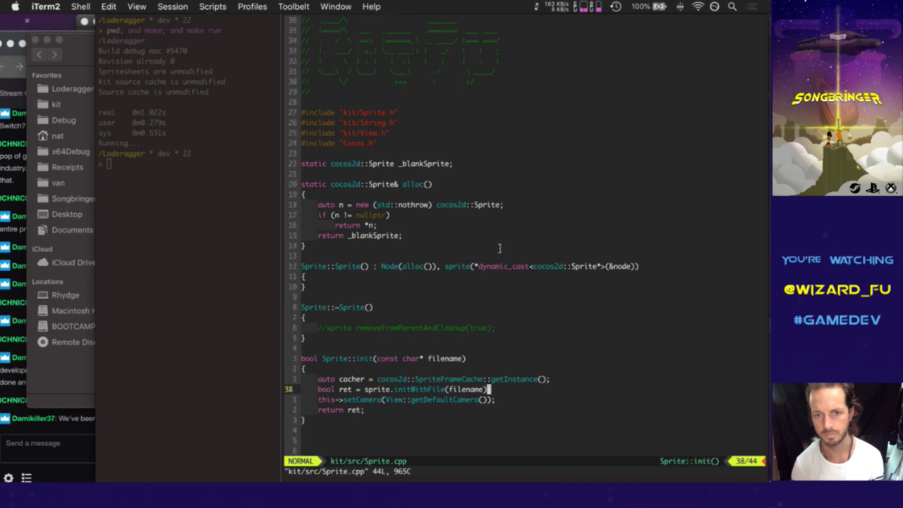
{"action": "key", "text": "O"}
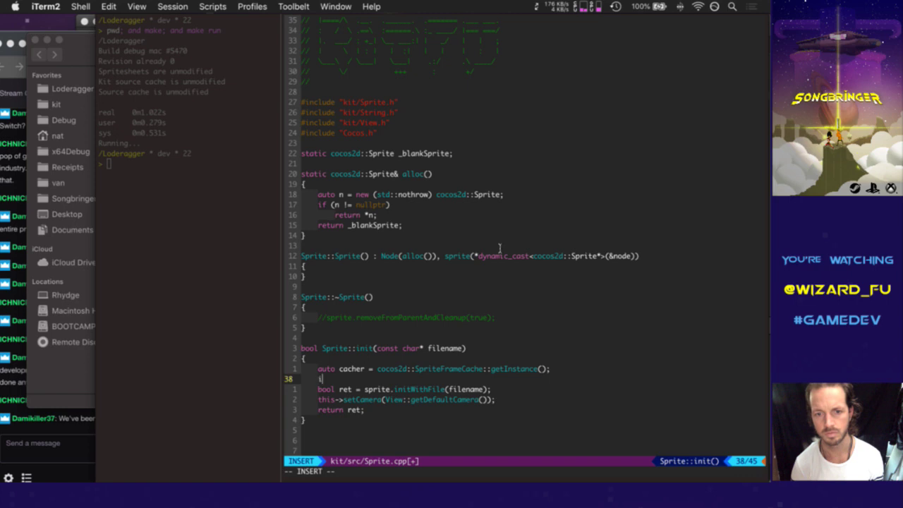
{"action": "type", "text": "bool ret ="}
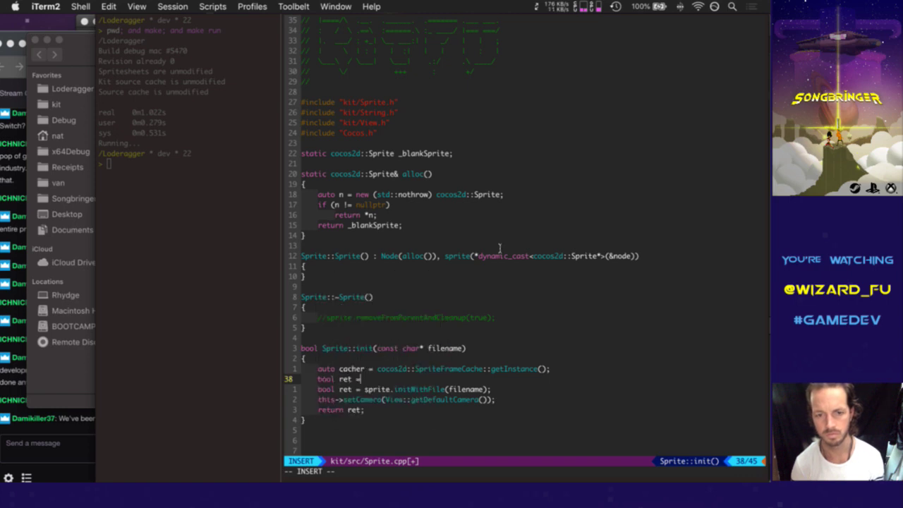
{"action": "type", "text": " false;"}
{"action": "key", "text": "Escape"}
Step: Remove bool from the initWithFile assignment, start an "if (cacher->has" condition on the line above it, and save the file
{"action": "key", "text": "j"}
{"action": "key", "text": "b"}
{"action": "key", "text": "b"}
{"action": "key", "text": "b"}
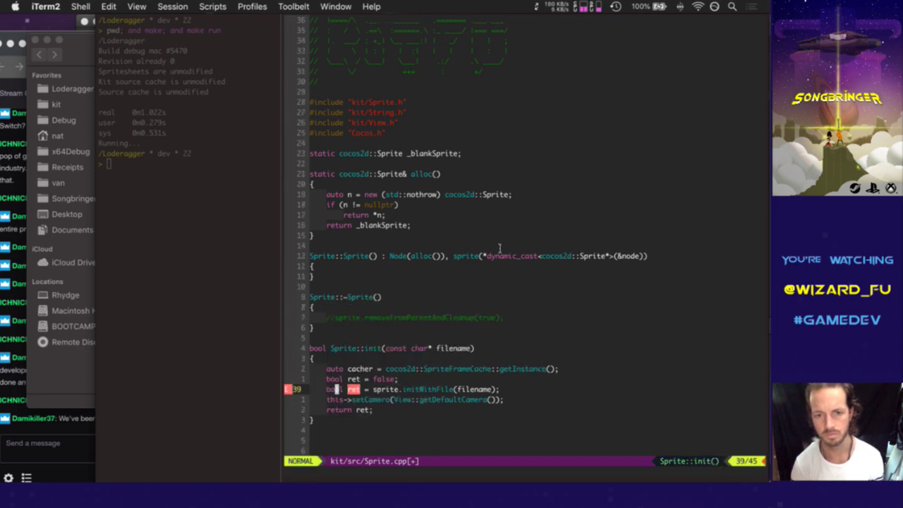
{"action": "type", "text": "bdwOif ("}
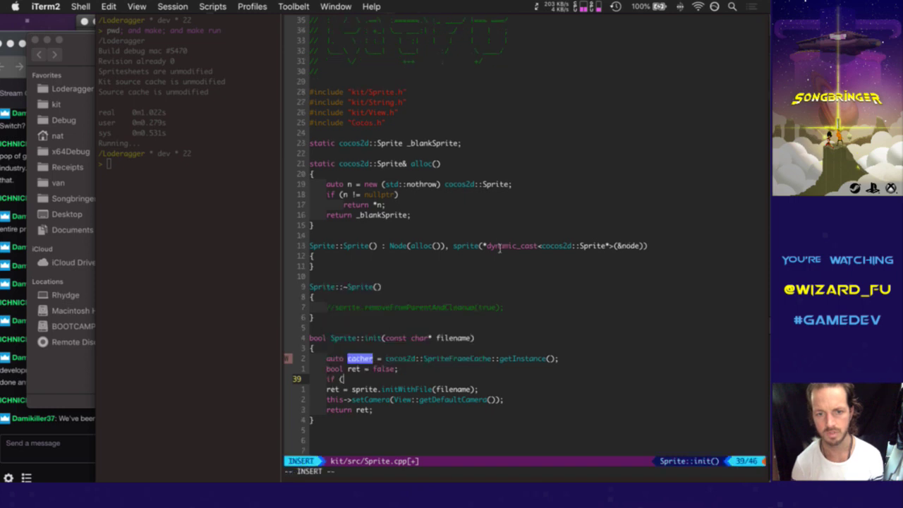
{"action": "type", "text": "cacher->has"}
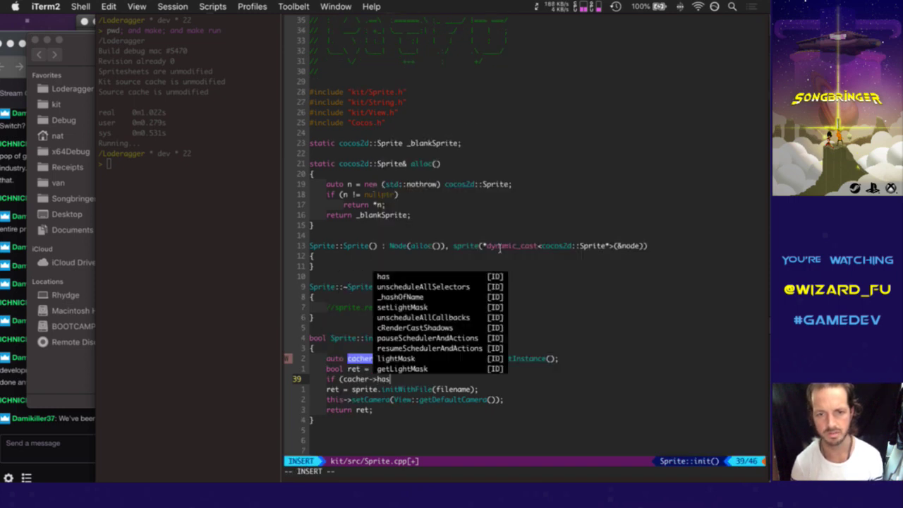
{"action": "key", "text": "Escape"}
{"action": "type", "text": ":w"}
{"action": "key", "text": "Return"}
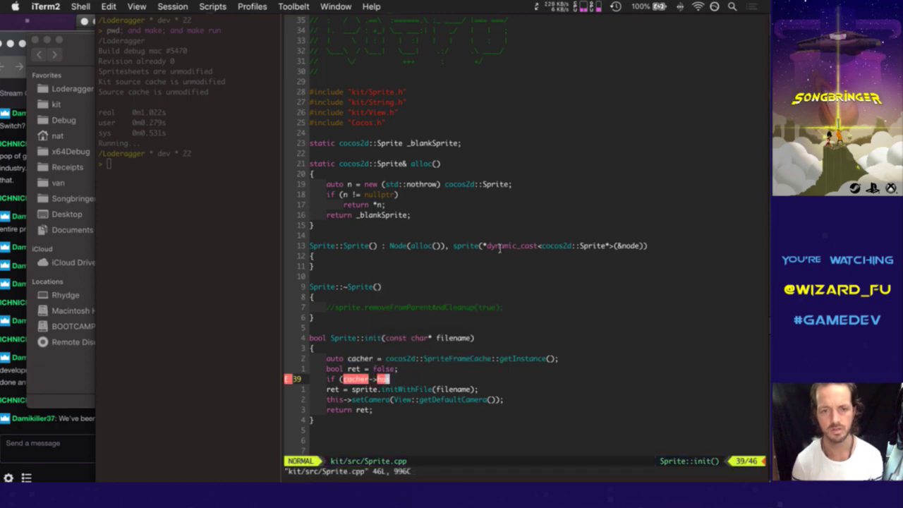
Step: Switch to the Songbringer project window, open RenderComponent.cpp and examine how the ValTree constructor chooses its sprite frame
{"action": "key", "text": "super+2"}
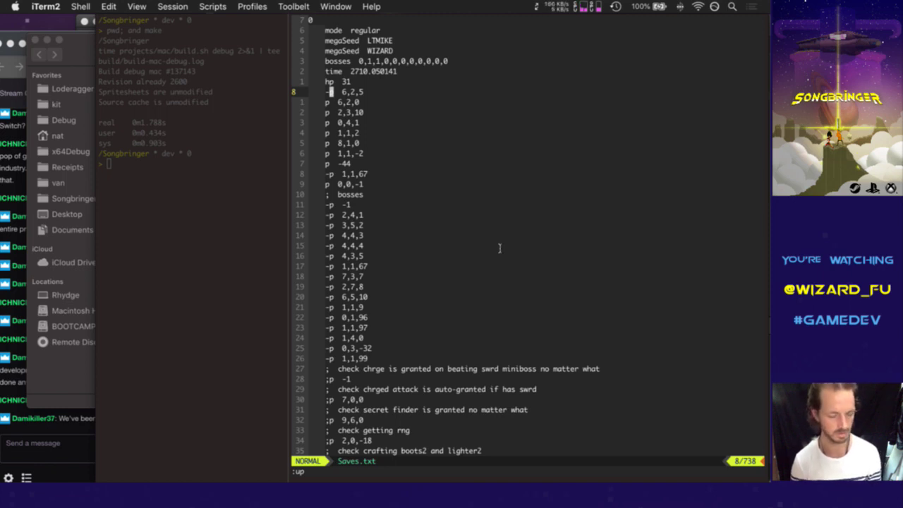
{"action": "key", "text": "ctrl+t"}
{"action": "type", "text": "rendercomcp"}
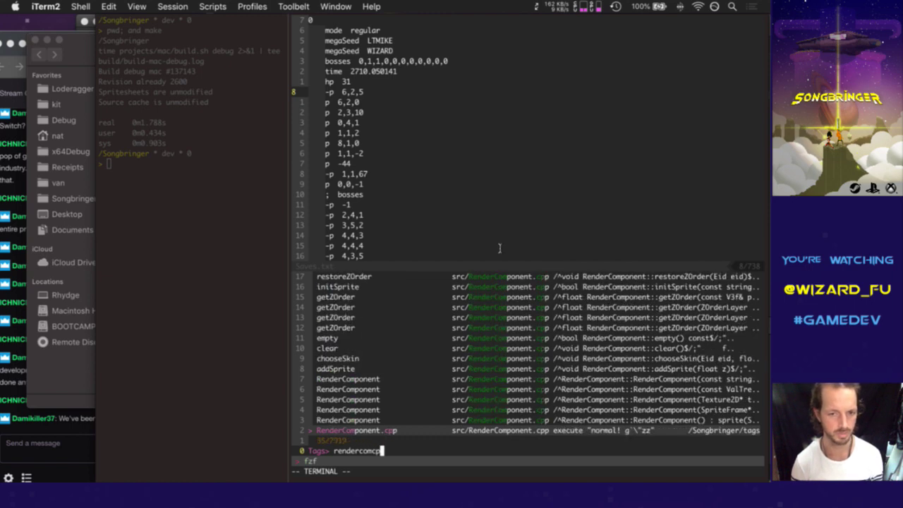
{"action": "key", "text": "Return"}
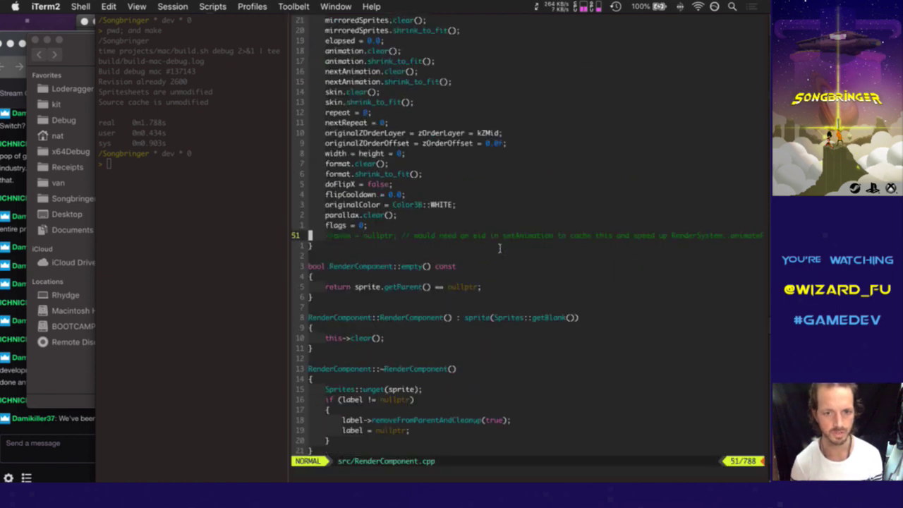
{"action": "scroll", "coordinate": [499, 248], "scroll_direction": "down", "scroll_amount": 10}
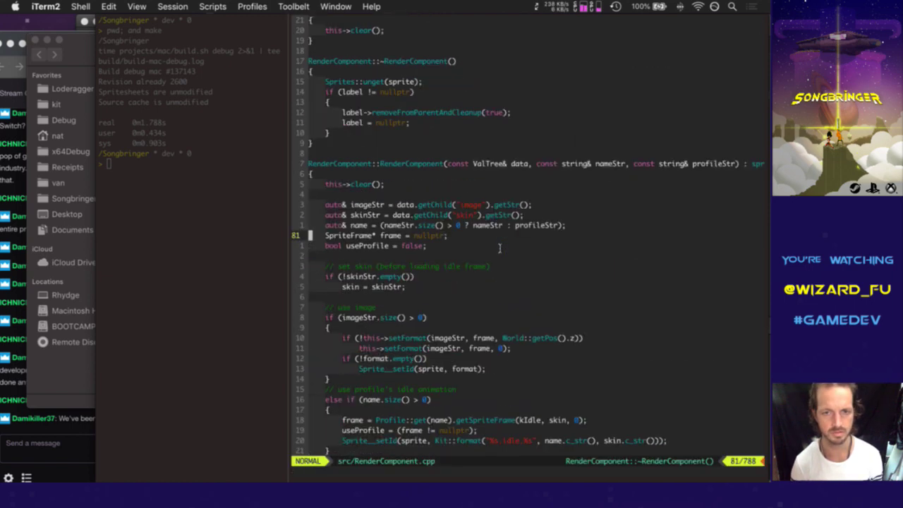
{"action": "scroll", "coordinate": [499, 248], "scroll_direction": "down", "scroll_amount": 10}
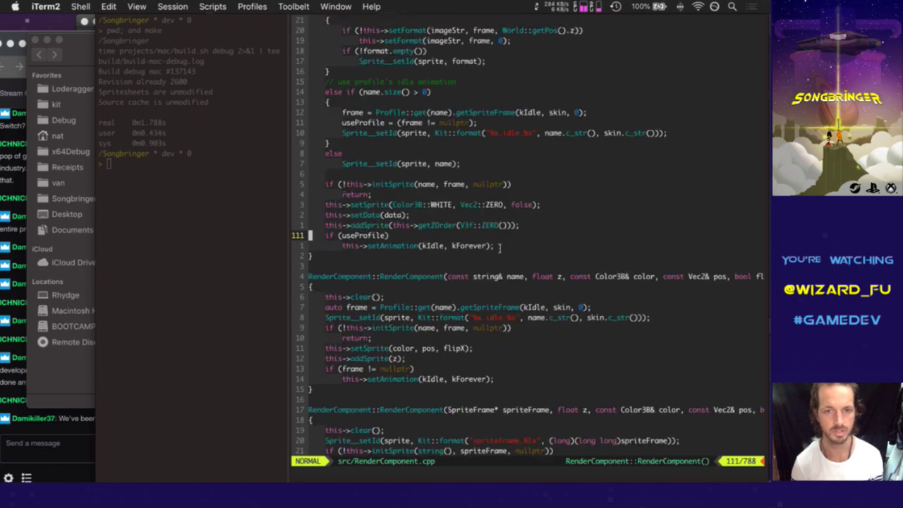
{"action": "scroll", "coordinate": [499, 247], "scroll_direction": "up", "scroll_amount": 3}
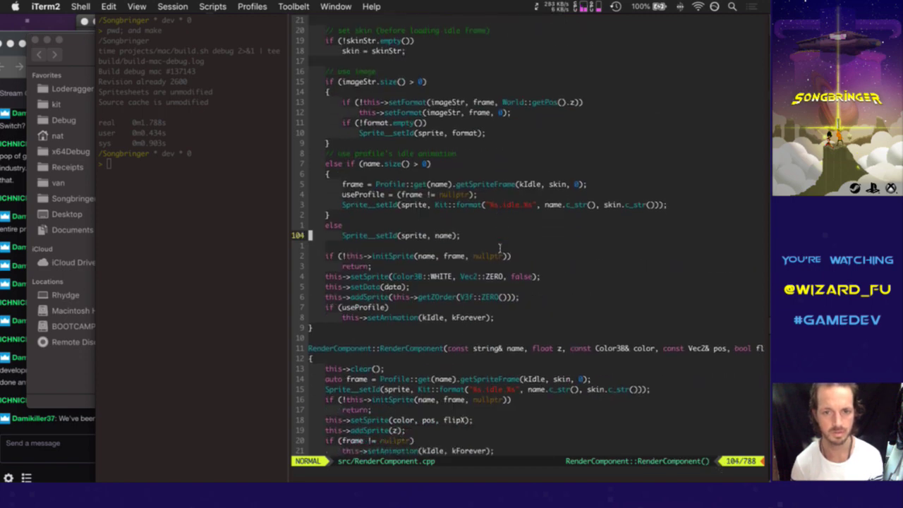
{"action": "scroll", "coordinate": [499, 248], "scroll_direction": "down", "scroll_amount": 1}
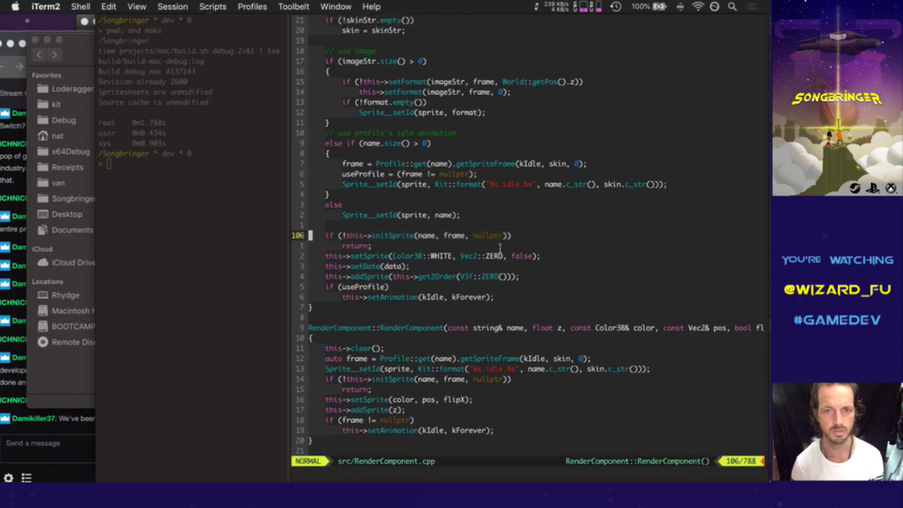
{"action": "scroll", "coordinate": [499, 248], "scroll_direction": "up", "scroll_amount": 4}
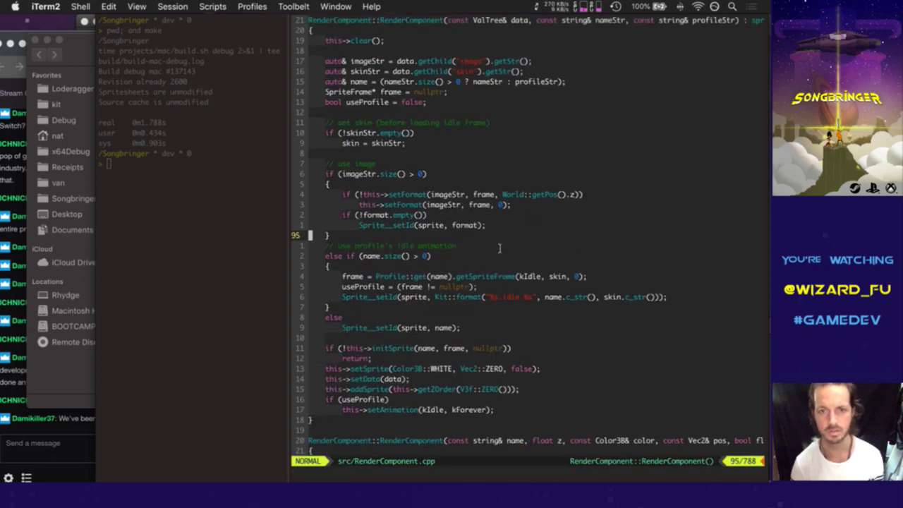
{"action": "scroll", "coordinate": [499, 249], "scroll_direction": "up", "scroll_amount": 1}
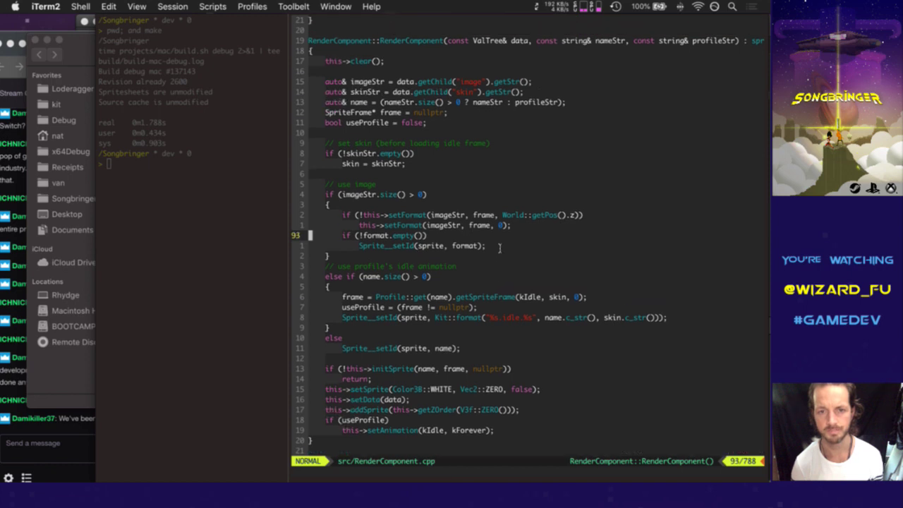
{"action": "scroll", "coordinate": [499, 248], "scroll_direction": "down", "scroll_amount": 3}
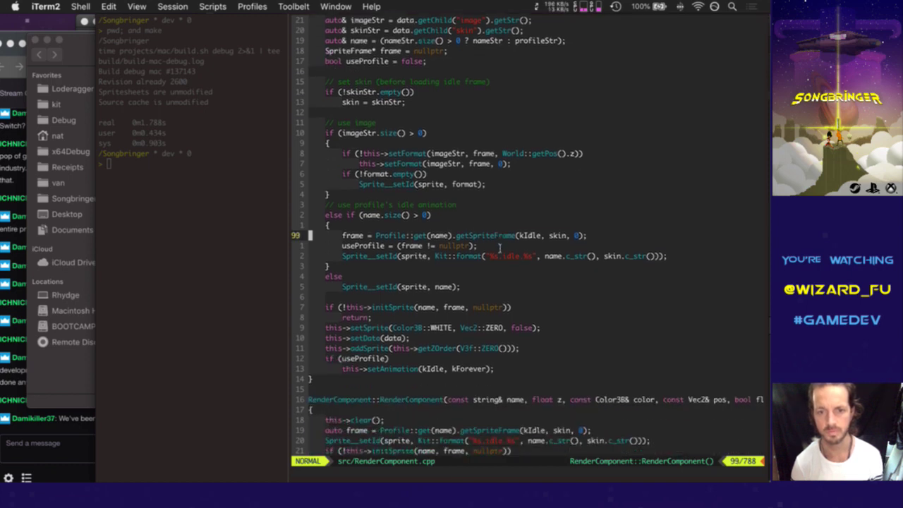
{"action": "scroll", "coordinate": [499, 249], "scroll_direction": "down", "scroll_amount": 5}
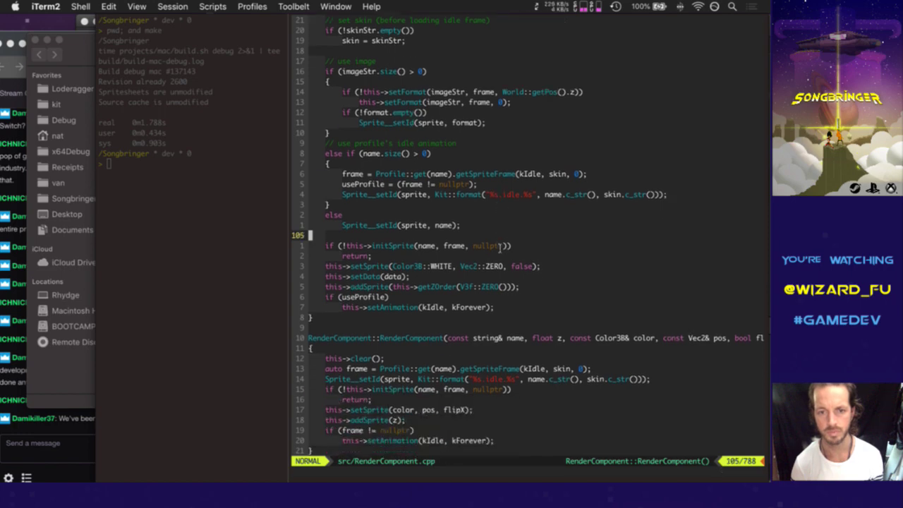
Step: Go to the definition of initSprite and examine how it obtains the sprite frame and initializes the sprite
{"action": "scroll", "coordinate": [499, 249], "scroll_direction": "up", "scroll_amount": 2}
{"action": "key", "text": "w"}
{"action": "key", "text": "w"}
{"action": "key", "text": "w"}
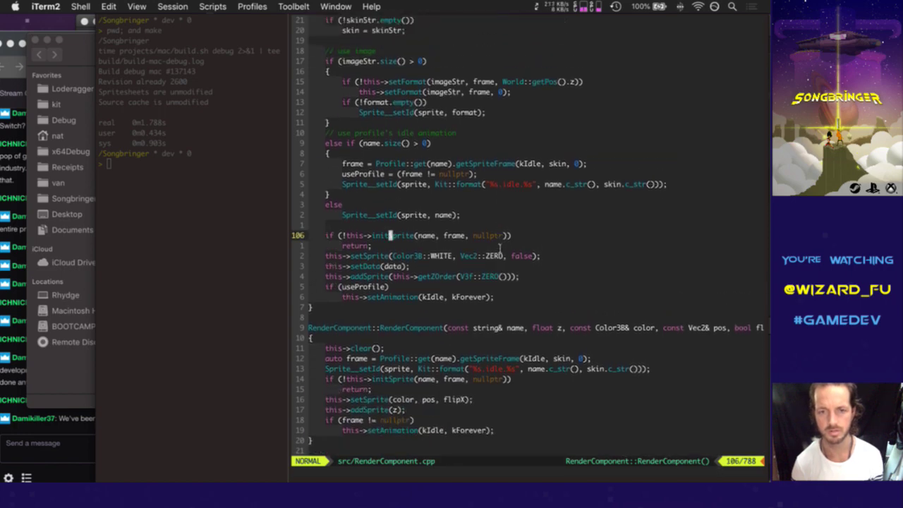
{"action": "key", "text": "ctrl+bracketright"}
{"action": "scroll", "coordinate": [500, 248], "scroll_direction": "down", "scroll_amount": 3}
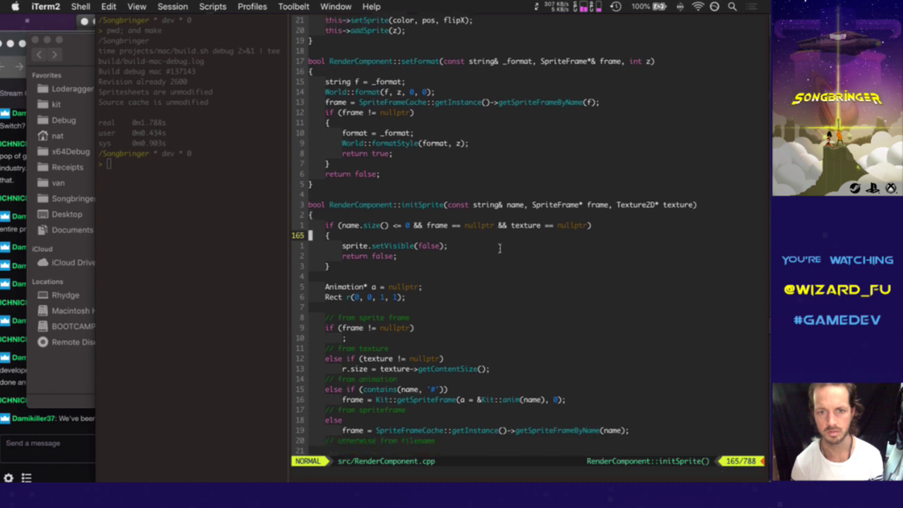
{"action": "scroll", "coordinate": [498, 249], "scroll_direction": "down", "scroll_amount": 5}
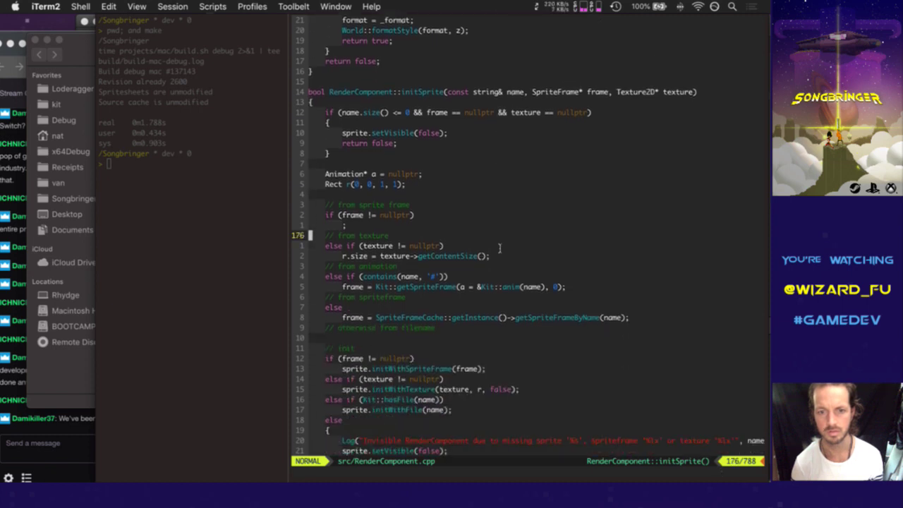
{"action": "scroll", "coordinate": [499, 249], "scroll_direction": "down", "scroll_amount": 4}
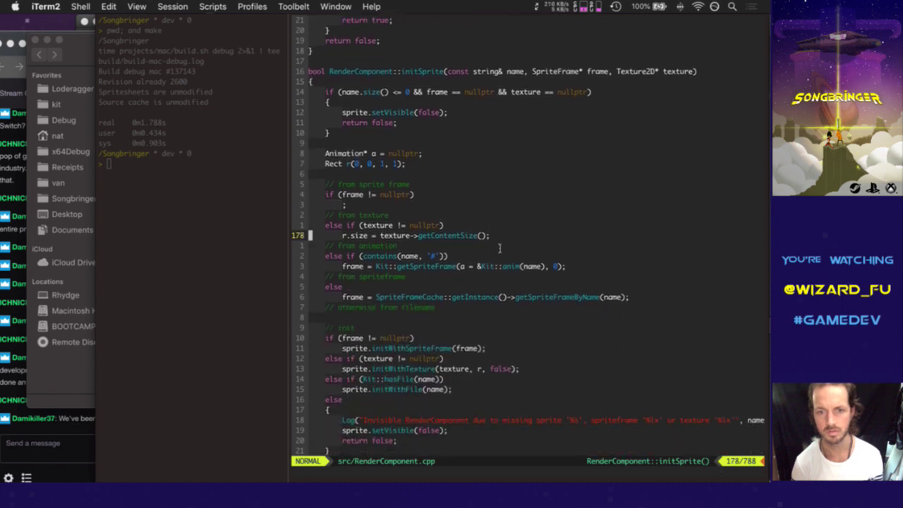
{"action": "scroll", "coordinate": [499, 248], "scroll_direction": "down", "scroll_amount": 4}
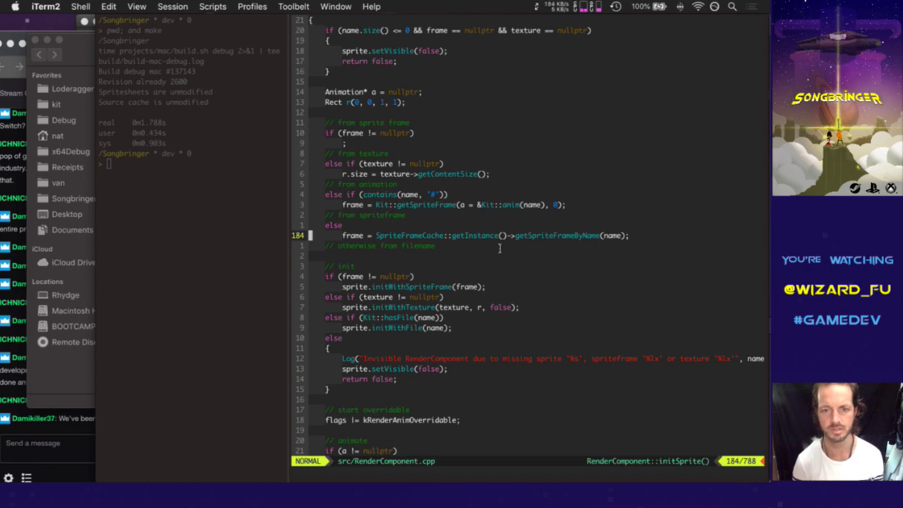
Step: Go back to the Saves.txt buffer and close it
{"action": "type", "text": ":bp!"}
{"action": "key", "text": "Return"}
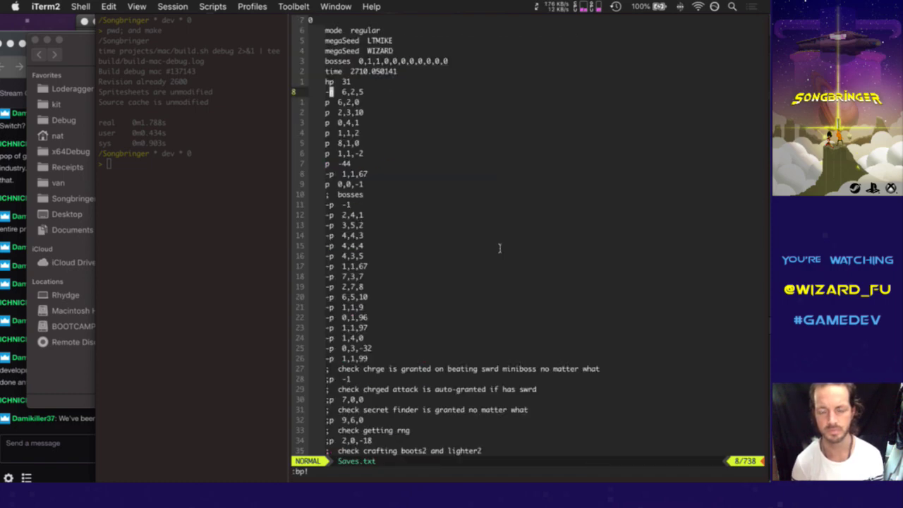
{"action": "type", "text": ":bd"}
{"action": "key", "text": "Return"}
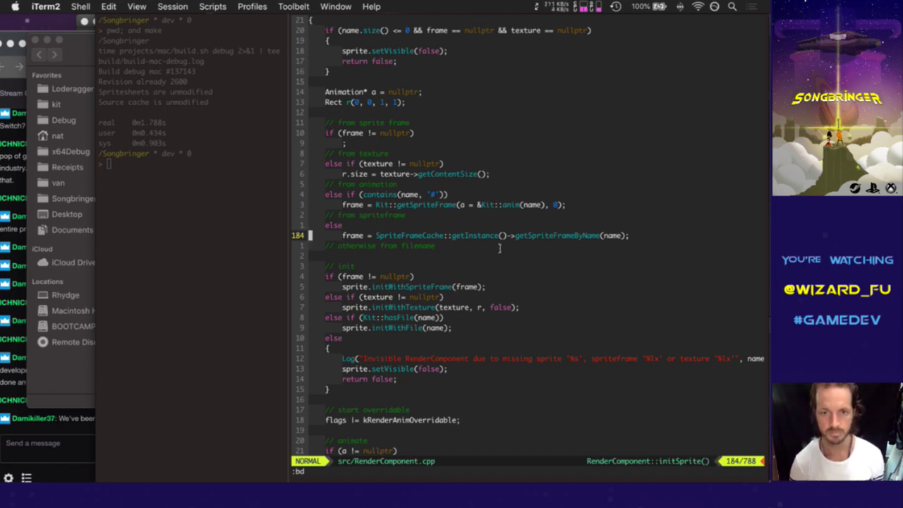
Step: Return to Sprite.cpp in the Loderagger window and rewrite the unfinished condition as "if (cacher->getSpriteFrameByName(filename)"
{"action": "key", "text": "super+grave"}
{"action": "type", "text": "abool s"}
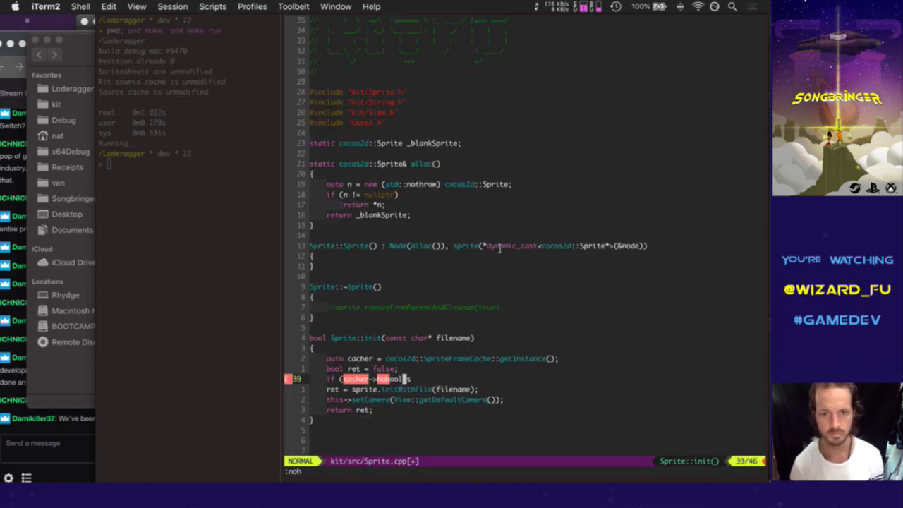
{"action": "key", "text": "Escape"}
{"action": "key", "text": "j"}
{"action": "type", "text": "kb"}
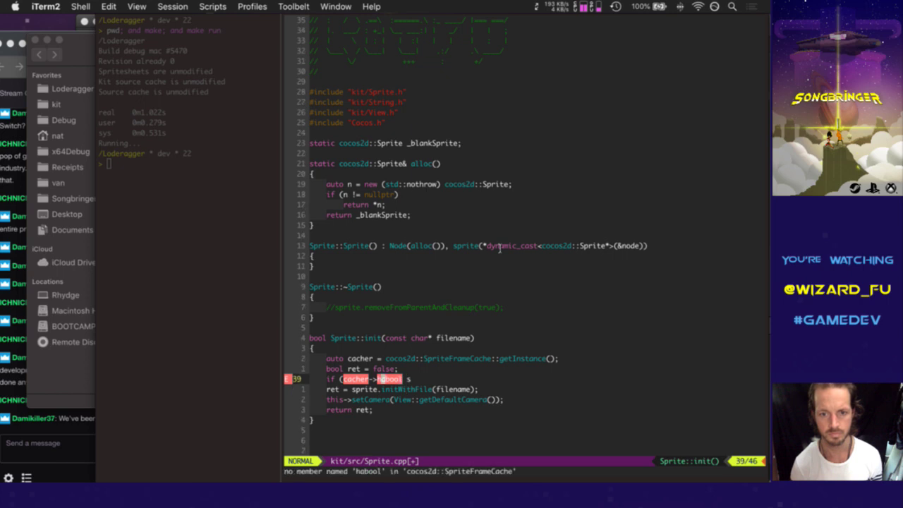
{"action": "type", "text": "DagetS"}
{"action": "key", "text": "Tab"}
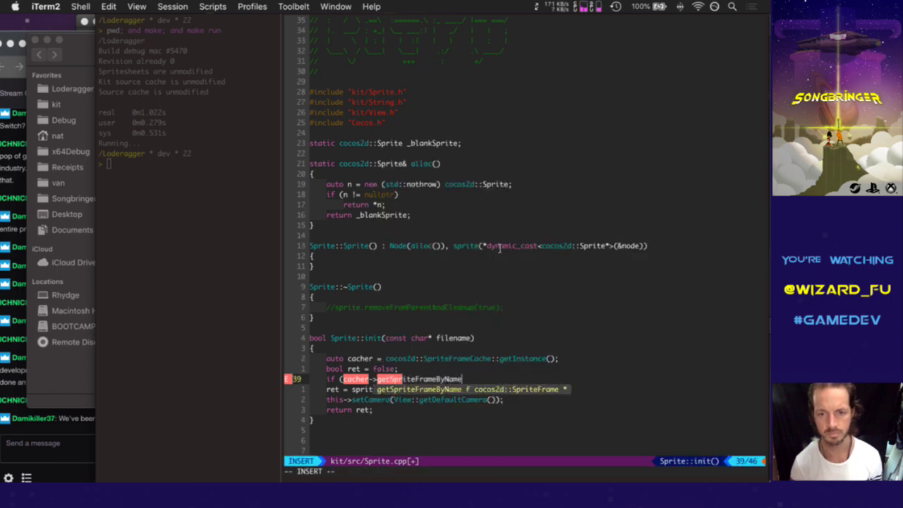
{"action": "type", "text": "("}
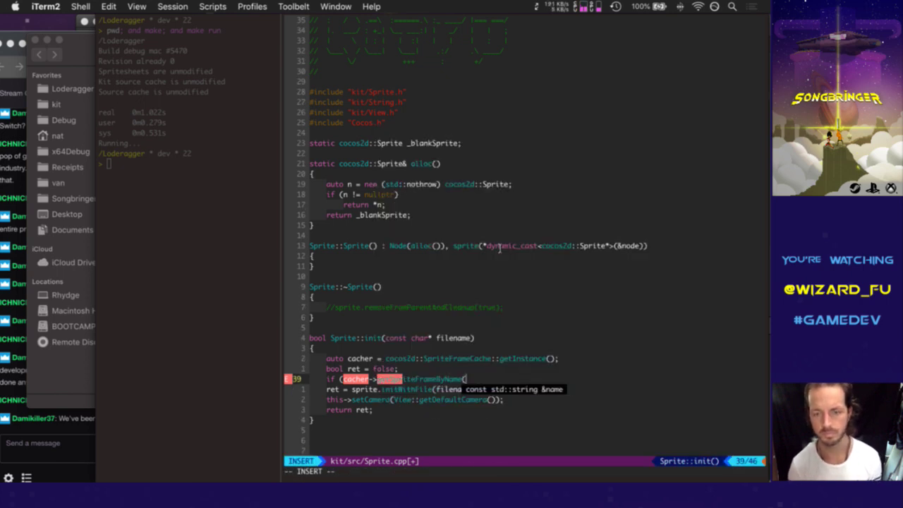
{"action": "type", "text": "filename)"}
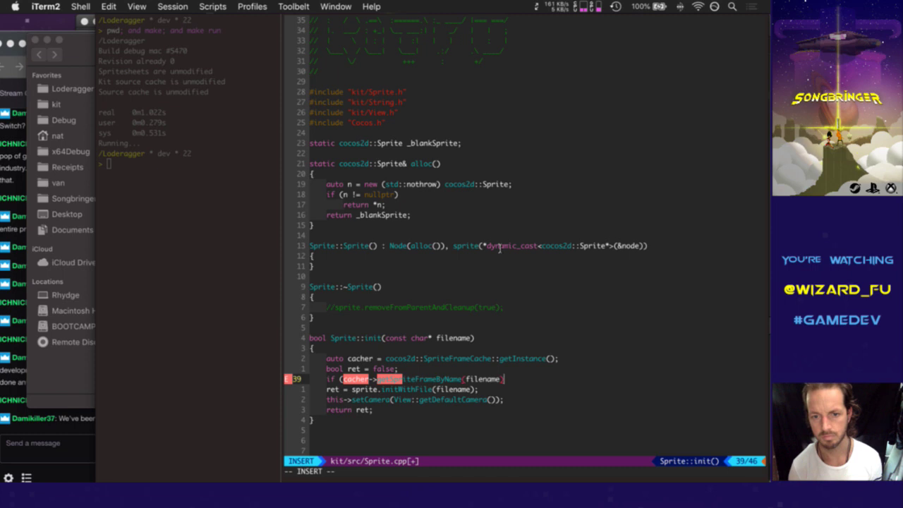
{"action": "key", "text": "Escape"}
{"action": "key", "text": "asciicircum"}
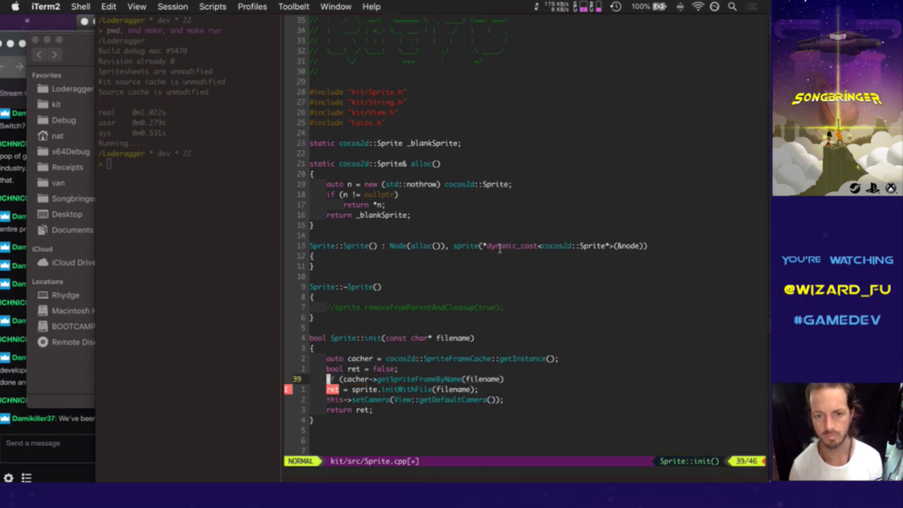
Step: Replace the unfinished condition in Sprite::init with "auto frame = cacher->getSpriteFrameByName(filename);"
{"action": "key", "text": "c"}
{"action": "key", "text": "f"}
{"action": "key", "text": "parenleft"}
{"action": "type", "text": "auto f"}
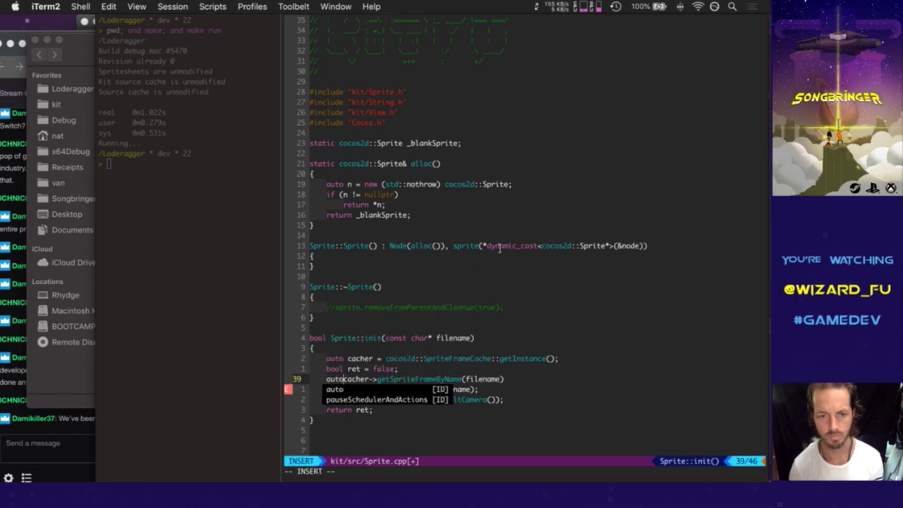
{"action": "type", "text": "rame ="}
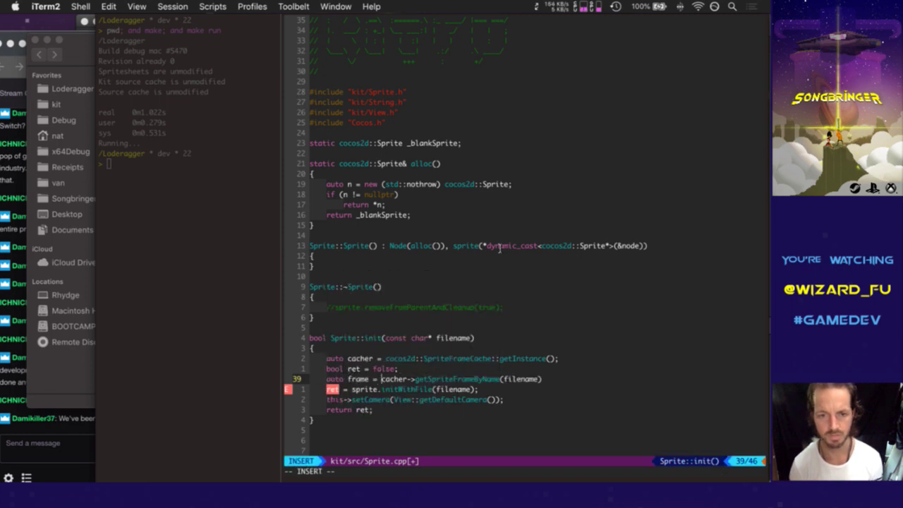
{"action": "key", "text": "Escape"}
{"action": "type", "text": "A;"}
{"action": "key", "text": "Escape"}
{"action": "key", "text": "j"}
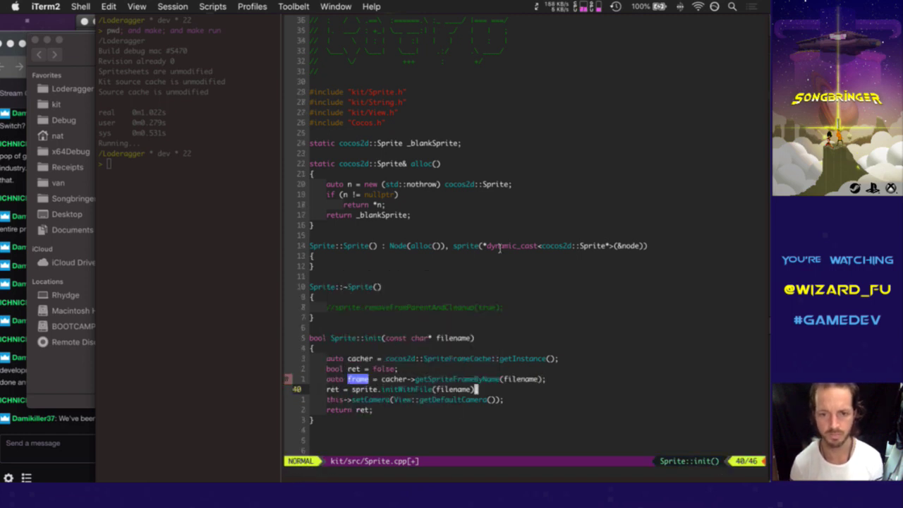
Step: Add the condition "if (frame != nullptr)" on a new line above the initWithFile call
{"action": "type", "text": "Oif "}
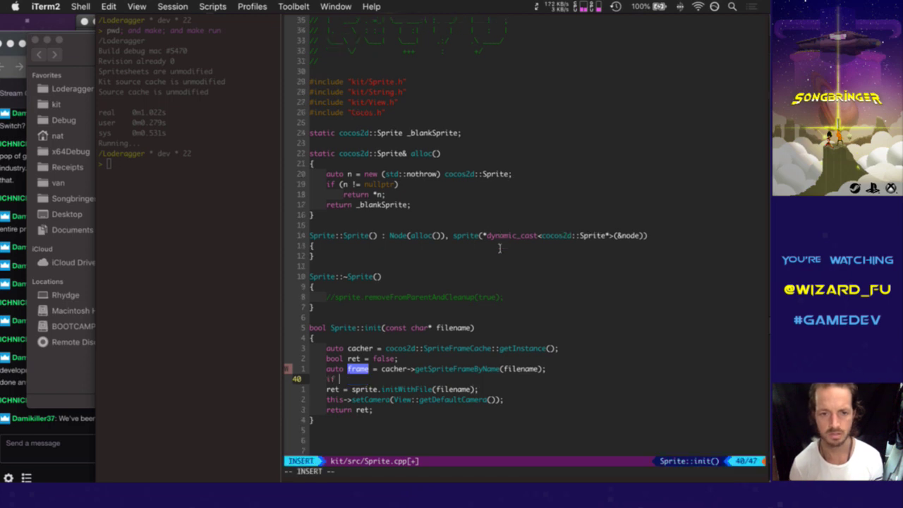
{"action": "type", "text": "(frame != n"}
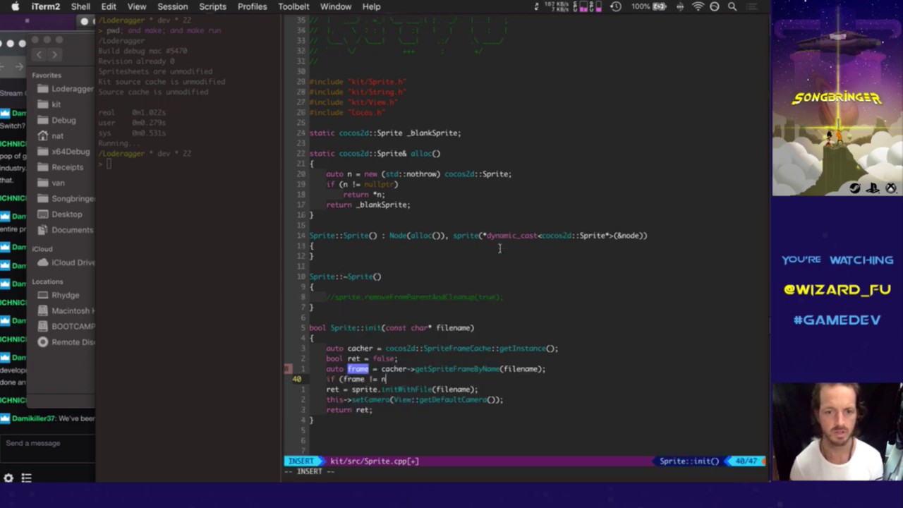
{"action": "type", "text": "ullptr"}
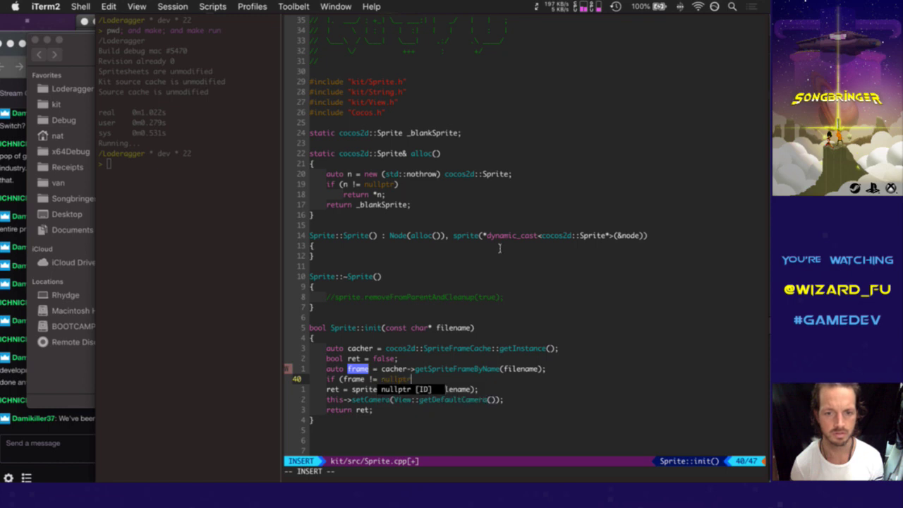
{"action": "type", "text": ")"}
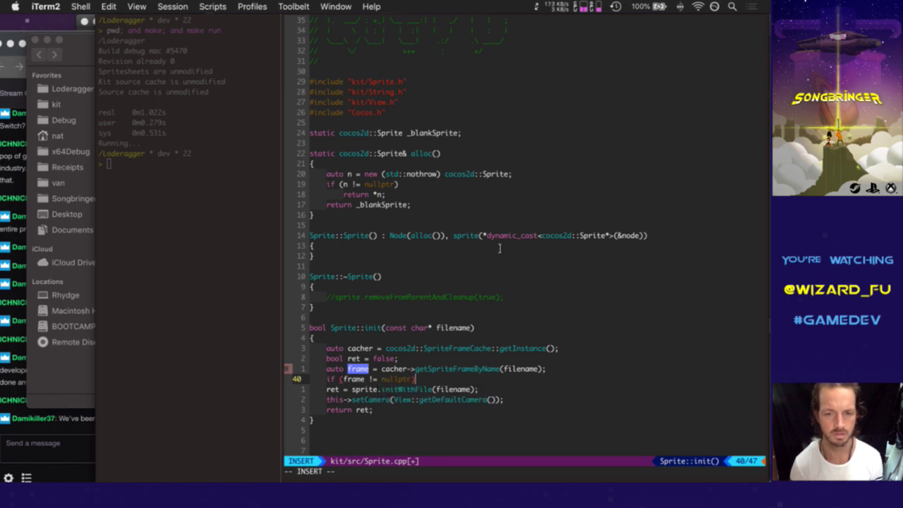
Step: Duplicate the initWithFile line and indent the upper copy as the body of the if condition
{"action": "key", "text": "Escape"}
{"action": "key", "text": "j"}
{"action": "key", "text": "y"}
{"action": "key", "text": "y"}
{"action": "key", "text": "P"}
{"action": "key", "text": "i"}
{"action": "key", "text": "Tab"}
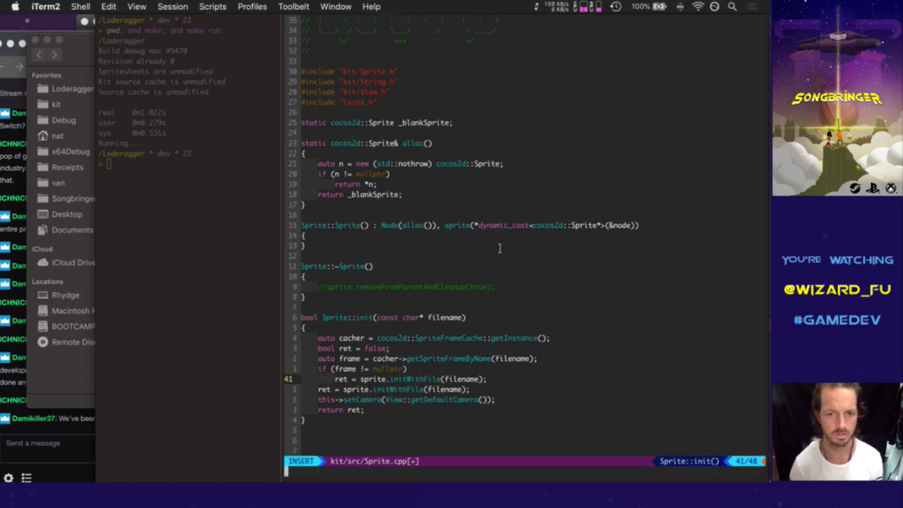
Step: Insert an "else" line below the if body and indent the original initWithFile call as its body
{"action": "key", "text": "Escape"}
{"action": "type", "text": "o"}
{"action": "type", "text": "else"}
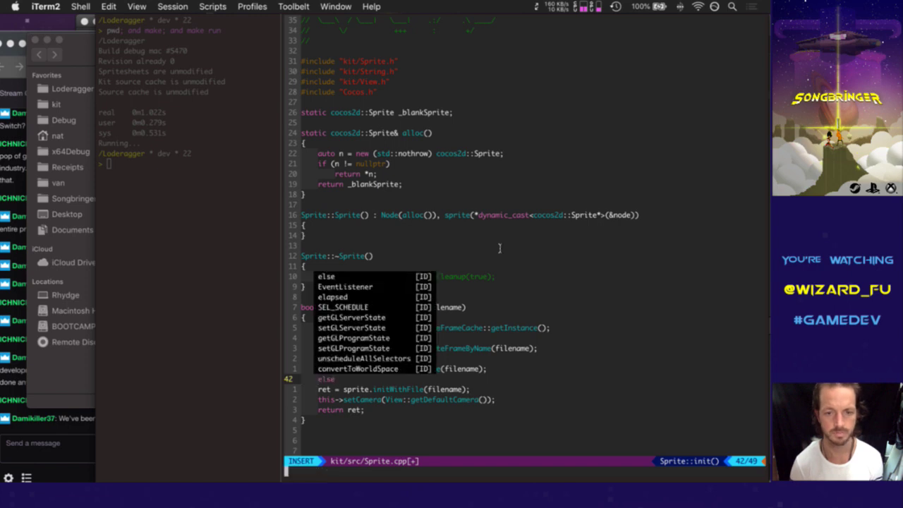
{"action": "key", "text": "Escape"}
{"action": "key", "text": "j"}
{"action": "key", "text": "i"}
{"action": "key", "text": "Tab"}
{"action": "key", "text": "Escape"}
Step: Change the call in the if branch to "initWithSpriteFrame(frame)" and save Sprite.cpp
{"action": "key", "text": "k"}
{"action": "key", "text": "k"}
{"action": "key", "text": "l"}
{"action": "key", "text": "l"}
{"action": "key", "text": "l"}
{"action": "key", "text": "l"}
{"action": "key", "text": "l"}
{"action": "key", "text": "l"}
{"action": "key", "text": "l"}
{"action": "key", "text": "l"}
{"action": "key", "text": "l"}
{"action": "key", "text": "l"}
{"action": "key", "text": "l"}
{"action": "key", "text": "l"}
{"action": "key", "text": "l"}
{"action": "key", "text": "l"}
{"action": "key", "text": "l"}
{"action": "key", "text": "l"}
{"action": "key", "text": "l"}
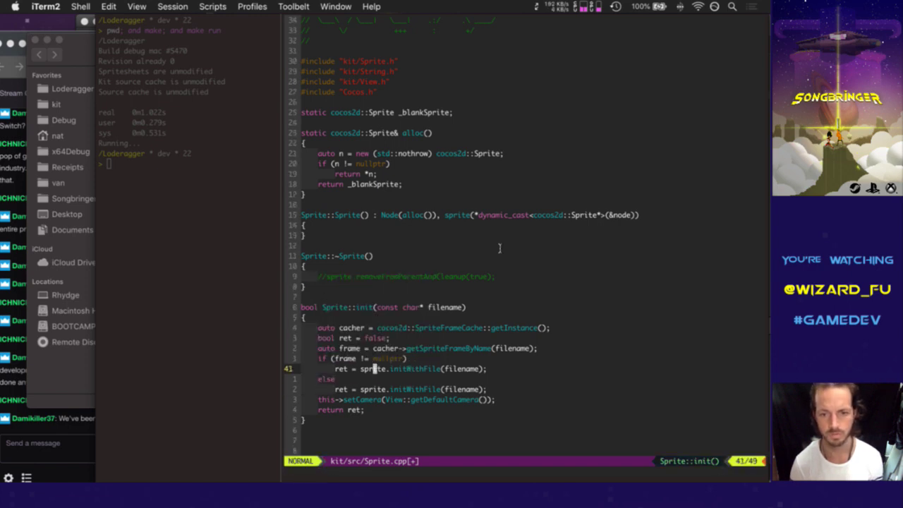
{"action": "type", "text": "cwWithSpriteFrame"}
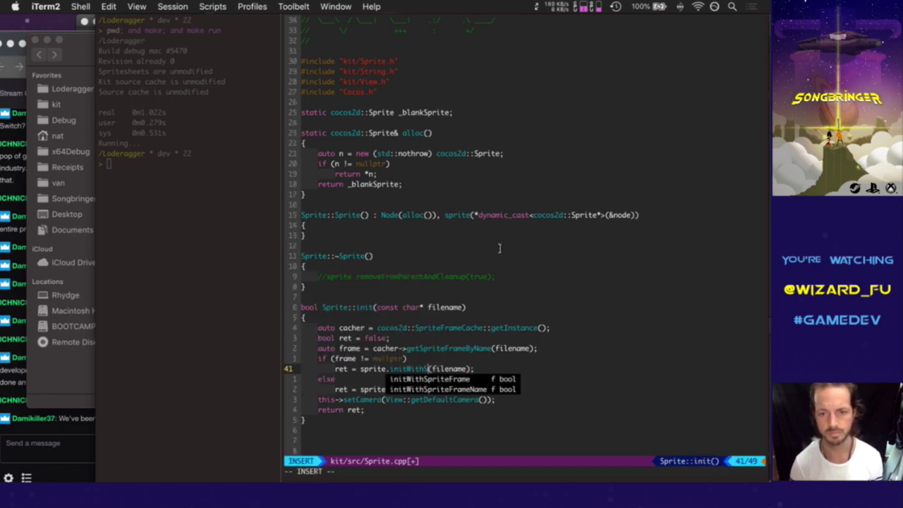
{"action": "key", "text": "Escape"}
{"action": "key", "text": "w"}
{"action": "key", "text": "w"}
{"action": "type", "text": "cwframe"}
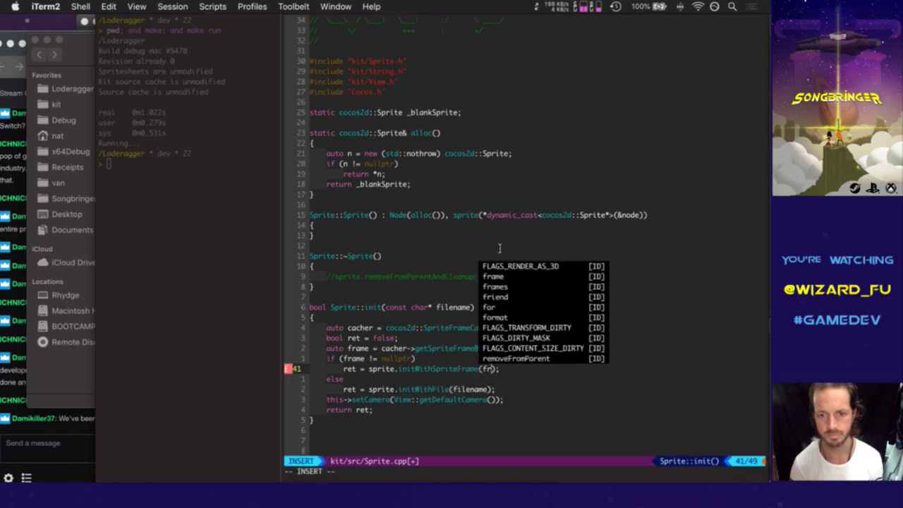
{"action": "key", "text": "Escape"}
{"action": "key", "text": "j"}
{"action": "key", "text": "j"}
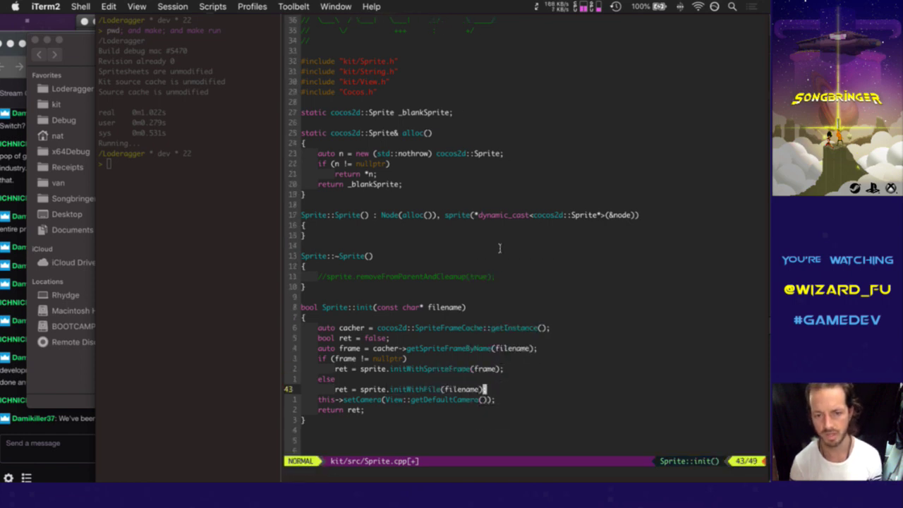
{"action": "type", "text": ";"}
{"action": "key", "text": "Escape"}
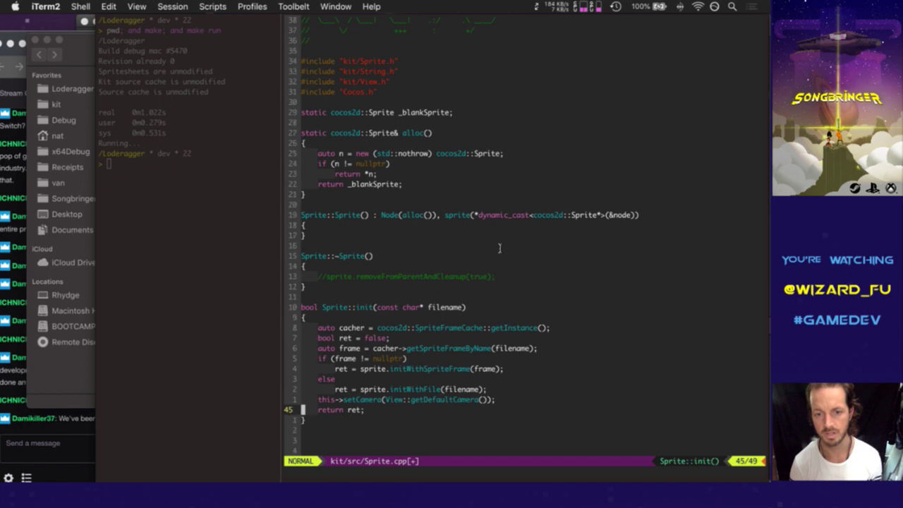
{"action": "type", "text": ":w"}
{"action": "key", "text": "Return"}
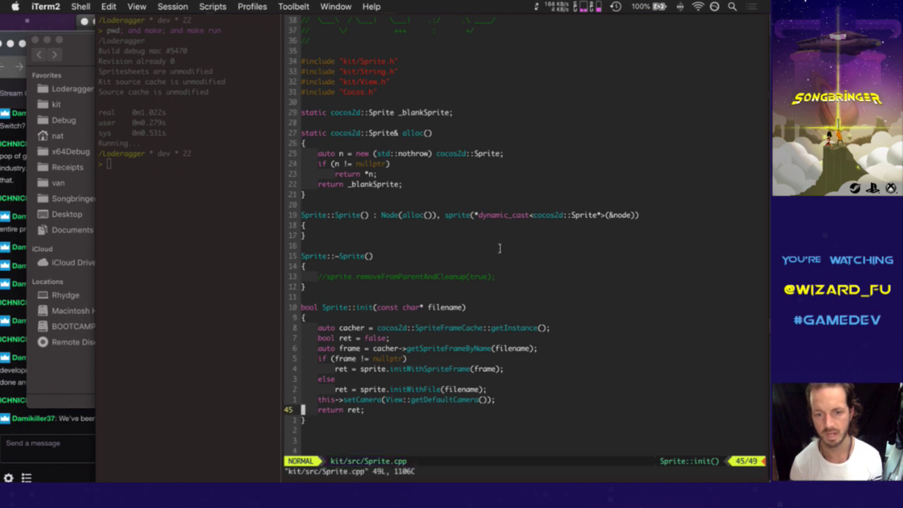
Step: Comment out the "this->setCamera(View::getDefaultCamera());" line in Sprite::init and save the file
{"action": "key", "text": "k"}
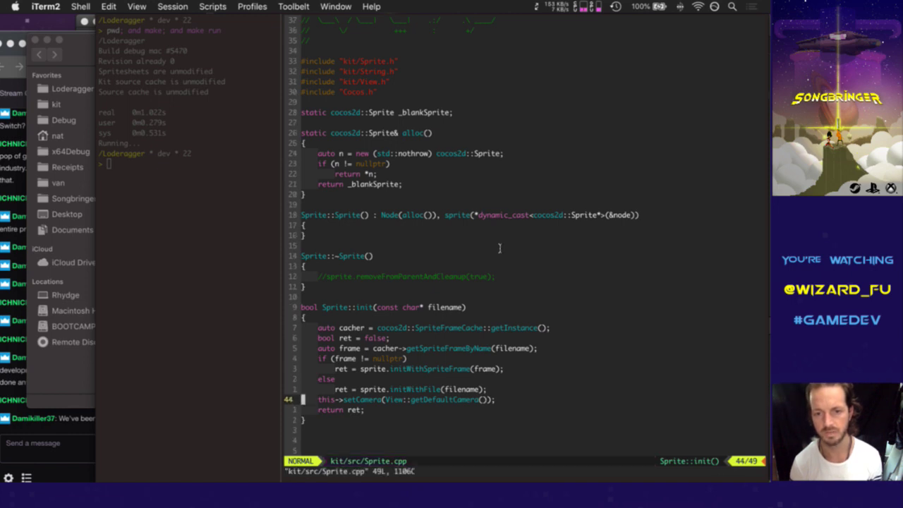
{"action": "key", "text": "shift+i"}
{"action": "type", "text": "//"}
{"action": "key", "text": "Escape"}
{"action": "type", "text": ":w"}
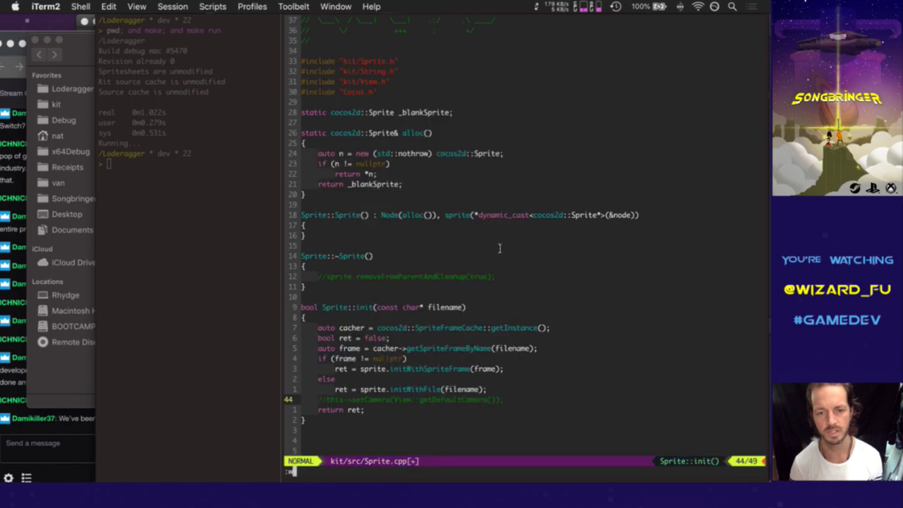
{"action": "key", "text": "Return"}
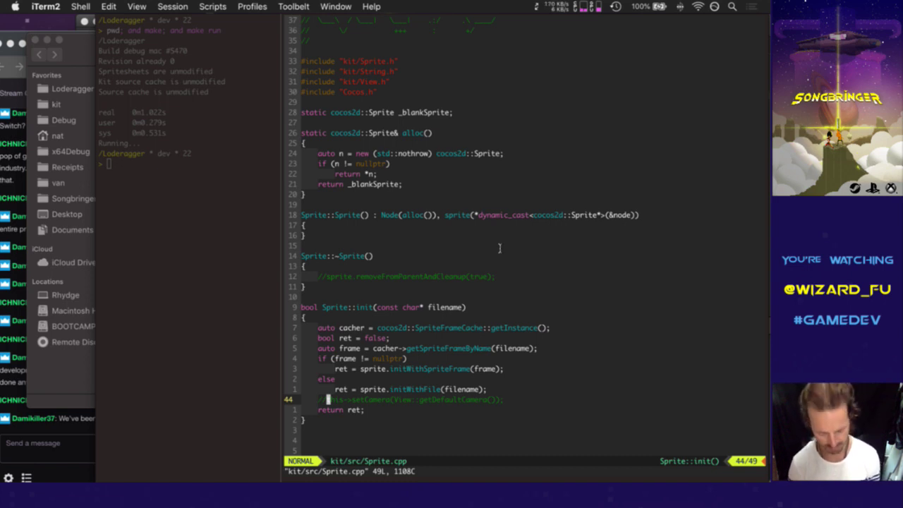
Step: Write any pending changes to Sprite.cpp and start the make build
{"action": "type", "text": ":up"}
{"action": "key", "text": "Return"}
{"action": "left_click_drag", "start_coordinate": [492, 237], "coordinate": [484, 243]}
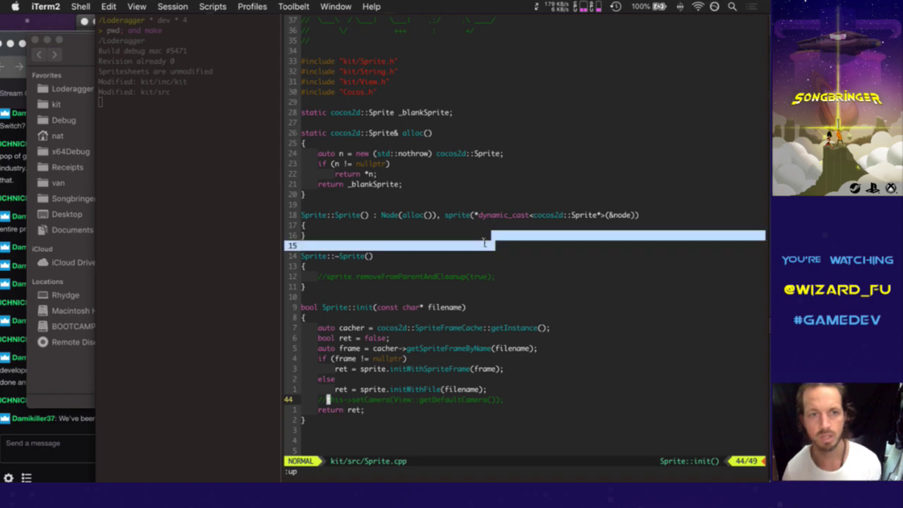
Step: Switch to Xcode, bring up the KitFu.xcodeproj project from the recent projects, and show its file navigator
{"action": "key", "text": "super+Tab"}
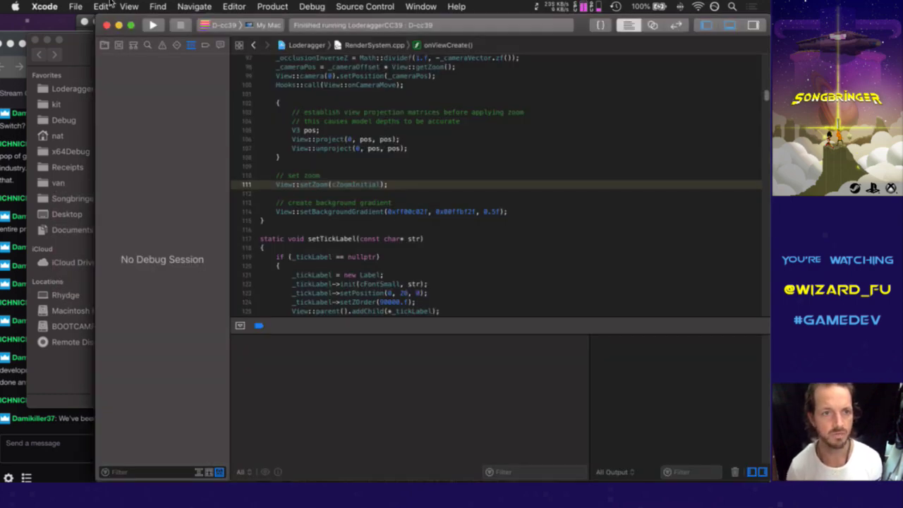
{"action": "key", "text": "super+1"}
{"action": "left_click", "coordinate": [75, 6]}
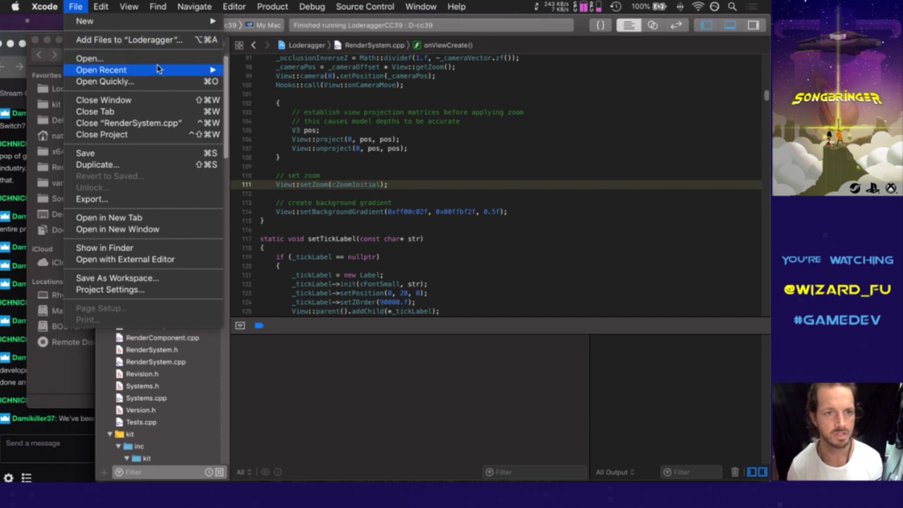
{"action": "mouse_move", "coordinate": [158, 69]}
{"action": "left_click", "coordinate": [295, 98]}
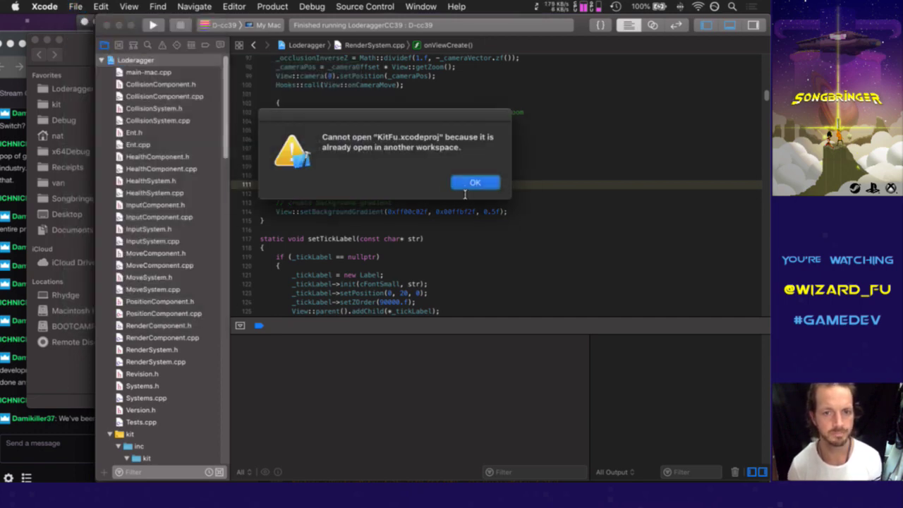
{"action": "left_click", "coordinate": [467, 185]}
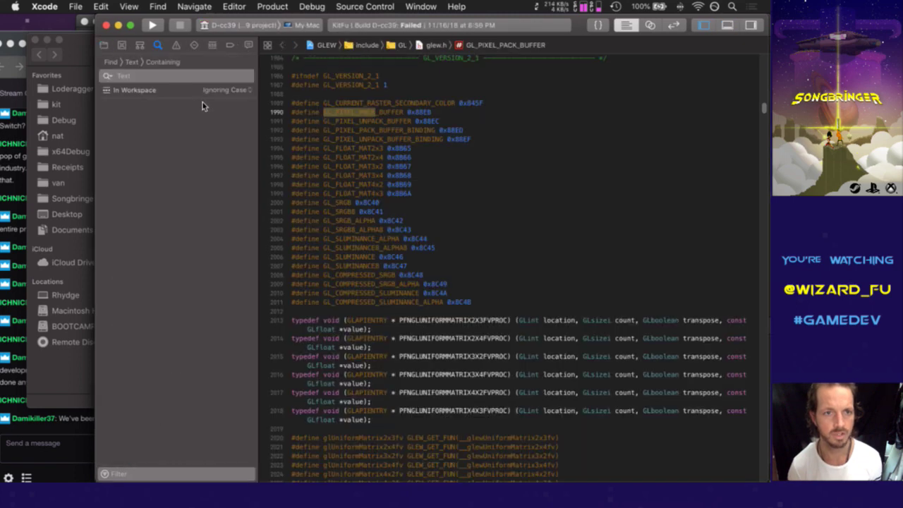
{"action": "left_click", "coordinate": [92, 44]}
Step: Switch to Finder, open the kit folder's source files in a new window, and place it beside Xcode's navigator
{"action": "key", "text": "super+w"}
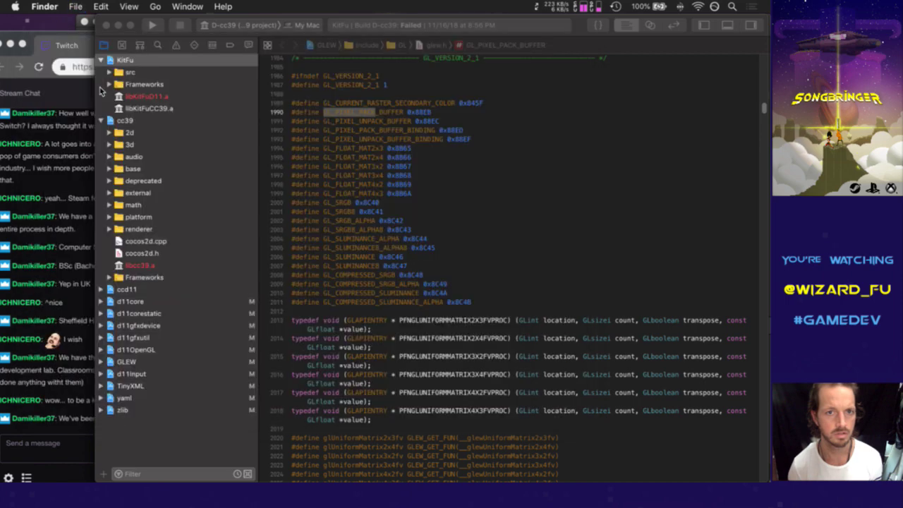
{"action": "key", "text": "super+n"}
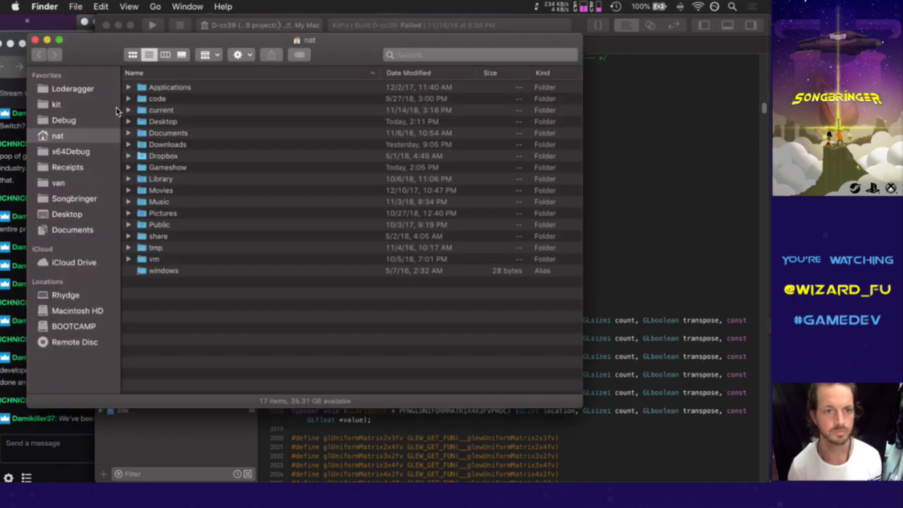
{"action": "left_click", "coordinate": [71, 105]}
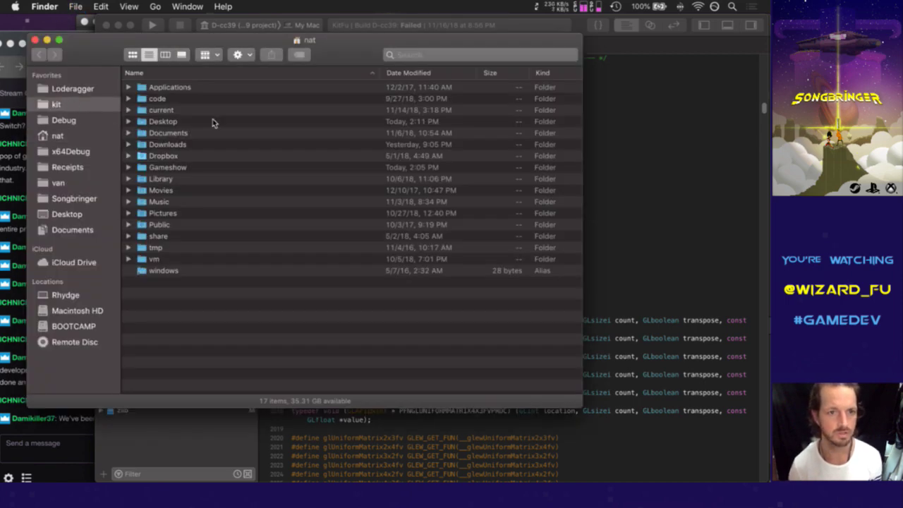
{"action": "scroll", "coordinate": [226, 122], "scroll_direction": "down", "scroll_amount": 10}
{"action": "scroll", "coordinate": [244, 123], "scroll_direction": "up", "scroll_amount": 2}
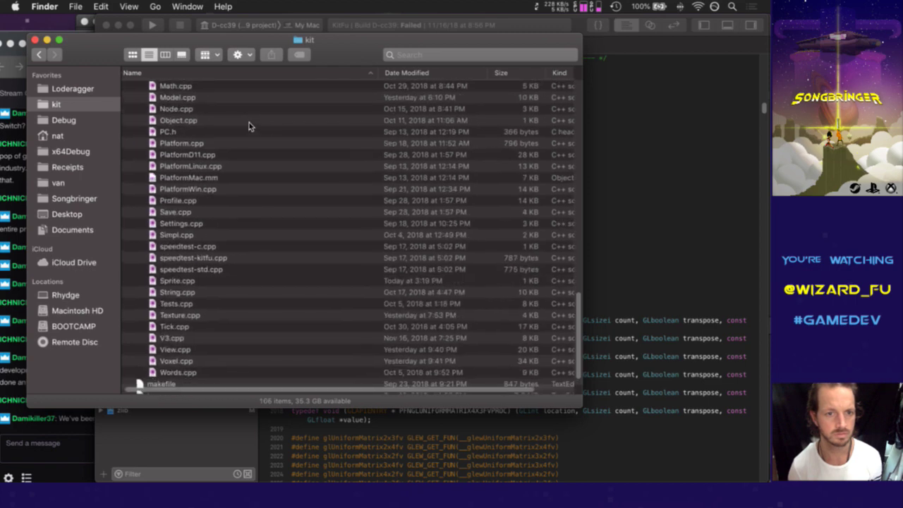
{"action": "left_click_drag", "start_coordinate": [334, 46], "coordinate": [604, 70]}
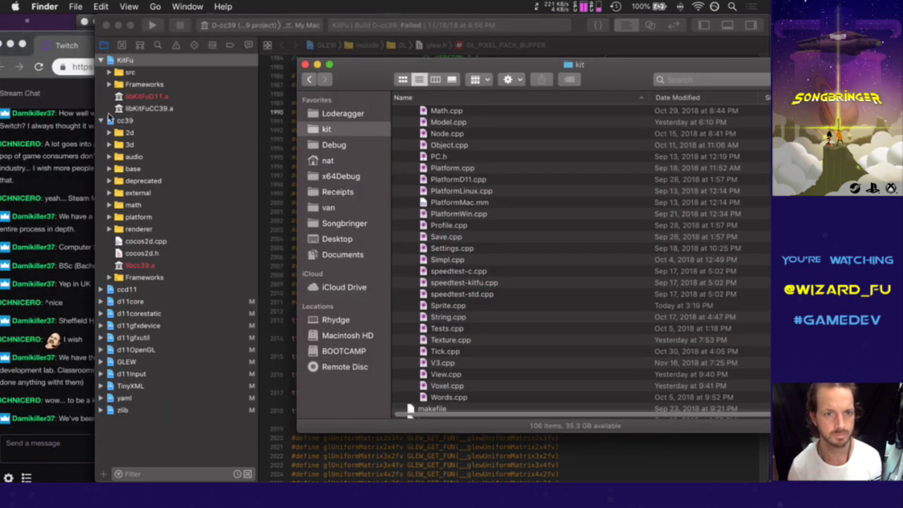
Step: Add Sprite.cpp from the kit source files to KitFu's src group after Simpl.cpp, targeting both KitFuD11 and KitFuCC39
{"action": "left_click", "coordinate": [112, 75]}
{"action": "left_click", "coordinate": [110, 73]}
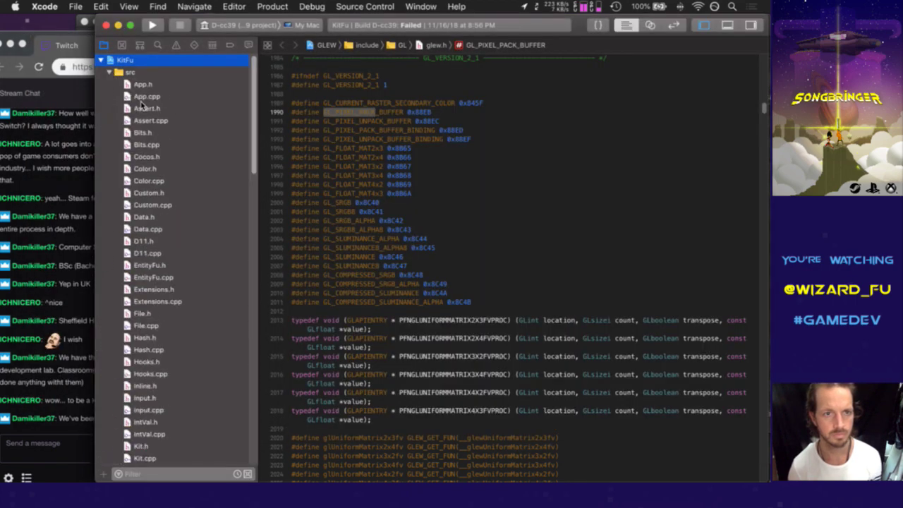
{"action": "key", "text": "super+Tab"}
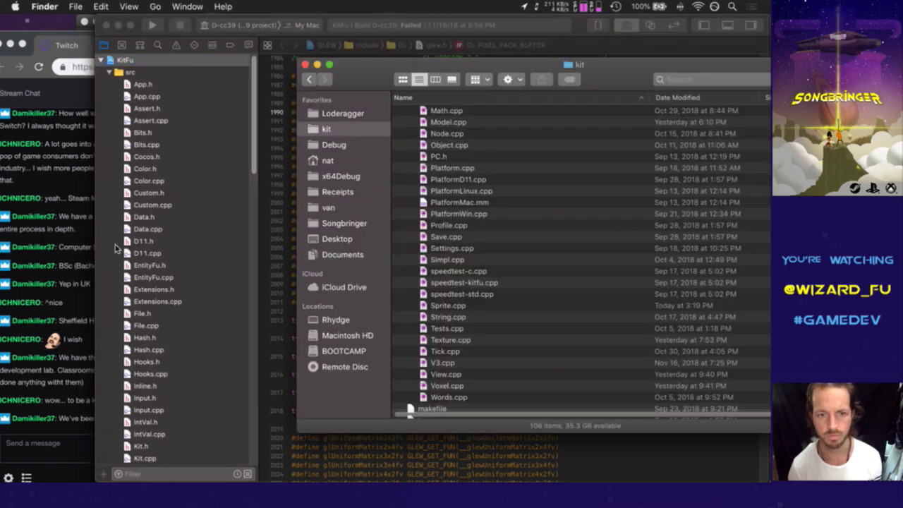
{"action": "scroll", "coordinate": [188, 256], "scroll_direction": "down", "scroll_amount": 6}
{"action": "scroll", "coordinate": [189, 259], "scroll_direction": "down", "scroll_amount": 10}
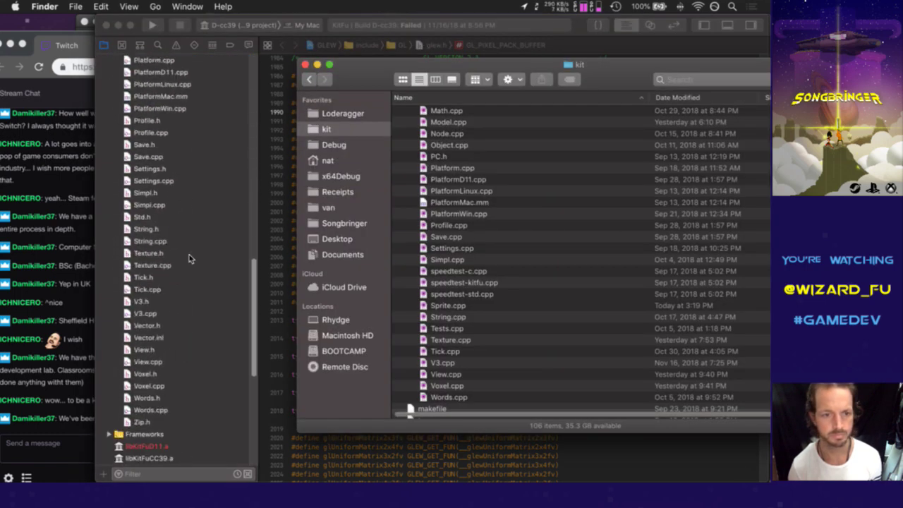
{"action": "left_click", "coordinate": [460, 249]}
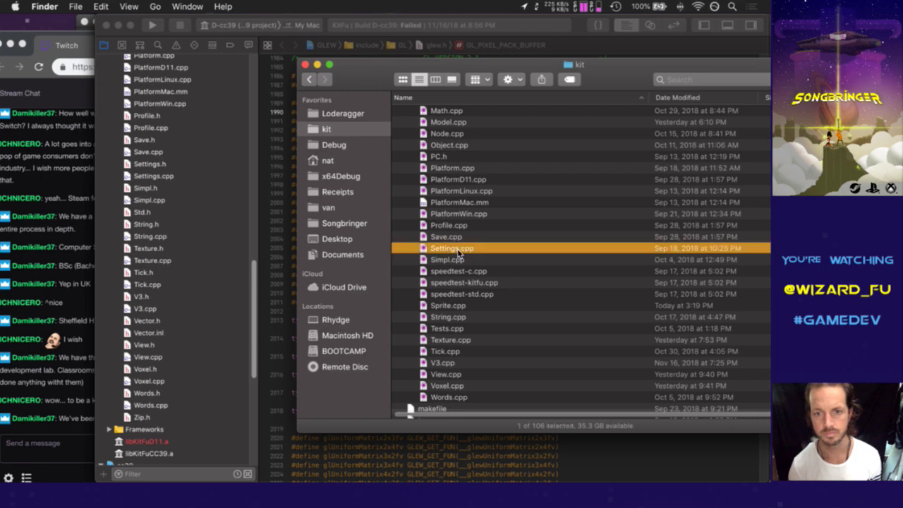
{"action": "left_click_drag", "start_coordinate": [452, 274], "coordinate": [175, 209]}
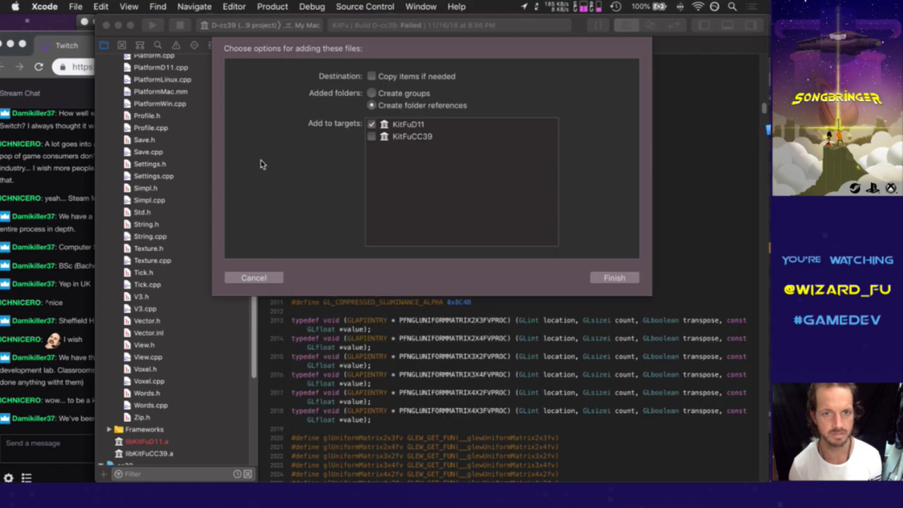
{"action": "left_click", "coordinate": [424, 151]}
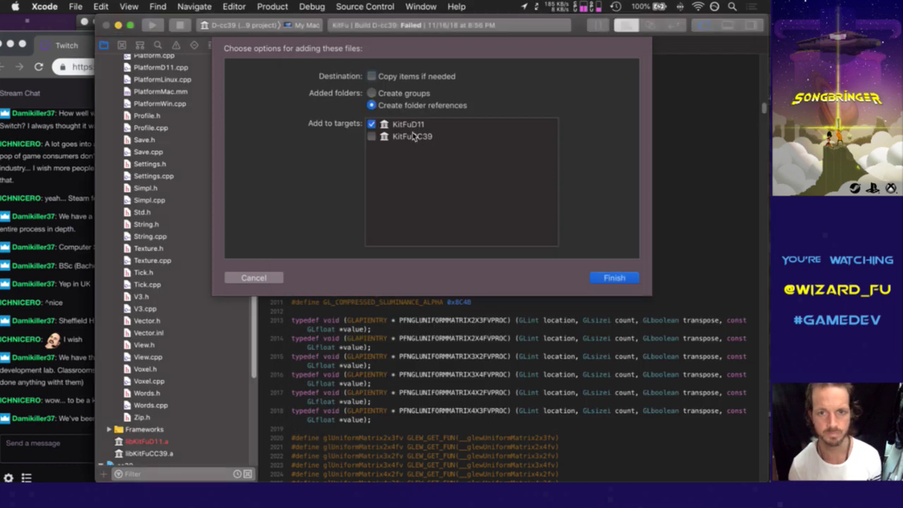
{"action": "left_click", "coordinate": [372, 136]}
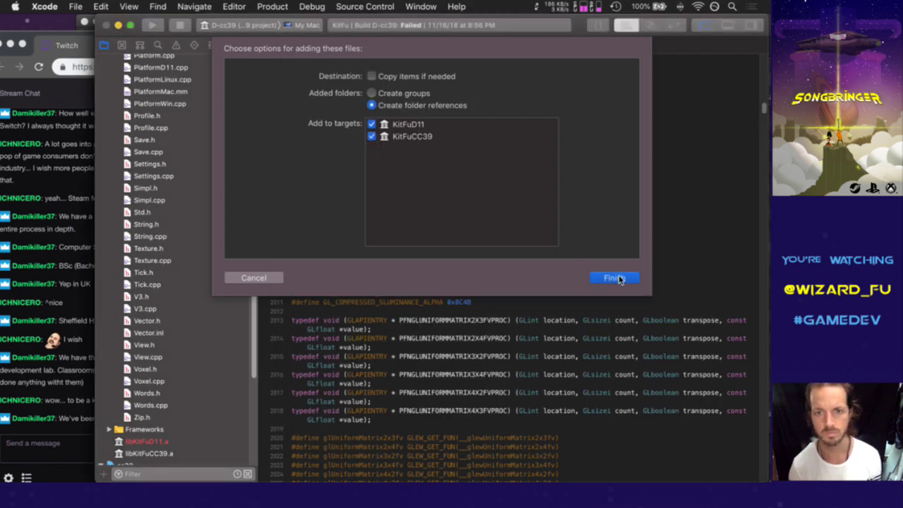
{"action": "left_click", "coordinate": [613, 278]}
Step: Add the Sprite.h header from the kit folder to KitFu's src group above Sprite.cpp, with no targets selected
{"action": "key", "text": "super+Tab"}
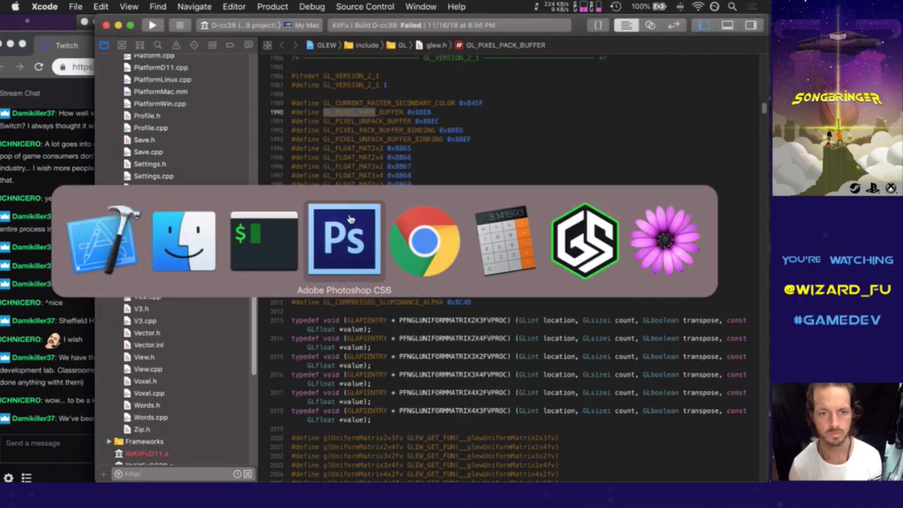
{"action": "key", "text": "super+shift+Tab"}
{"action": "key", "text": "super+shift+Tab"}
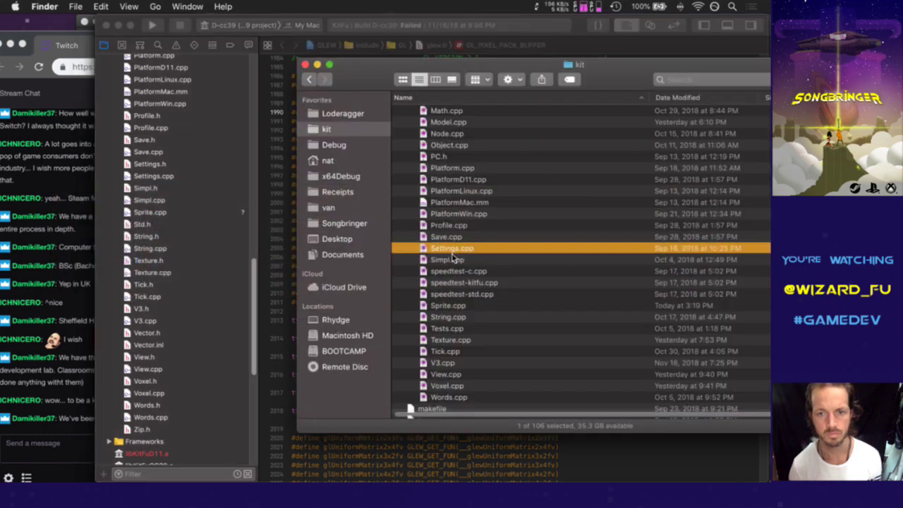
{"action": "scroll", "coordinate": [452, 258], "scroll_direction": "down", "scroll_amount": 1}
{"action": "scroll", "coordinate": [452, 258], "scroll_direction": "up", "scroll_amount": 15}
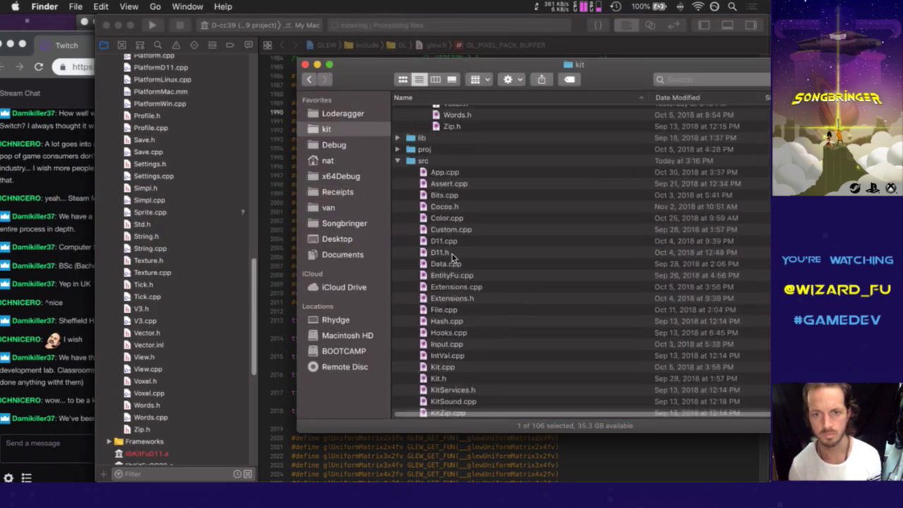
{"action": "scroll", "coordinate": [452, 258], "scroll_direction": "down", "scroll_amount": 10}
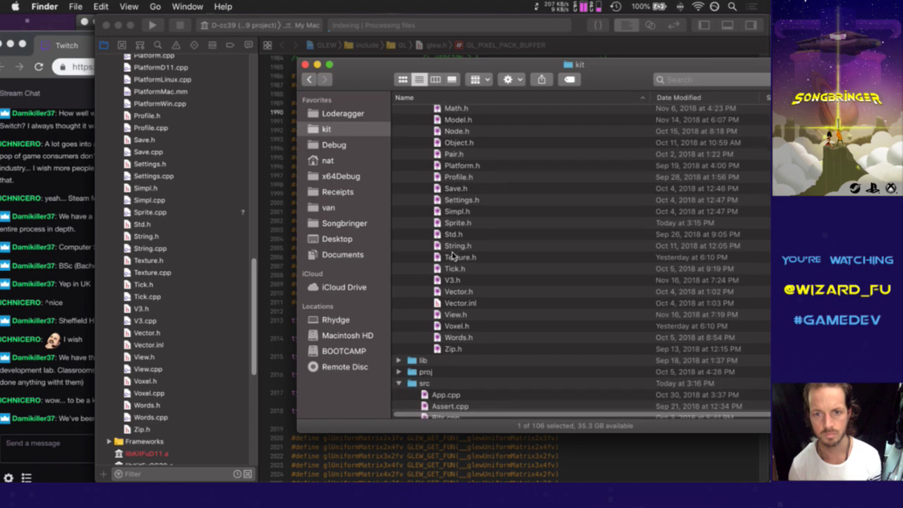
{"action": "left_click_drag", "start_coordinate": [457, 225], "coordinate": [167, 210]}
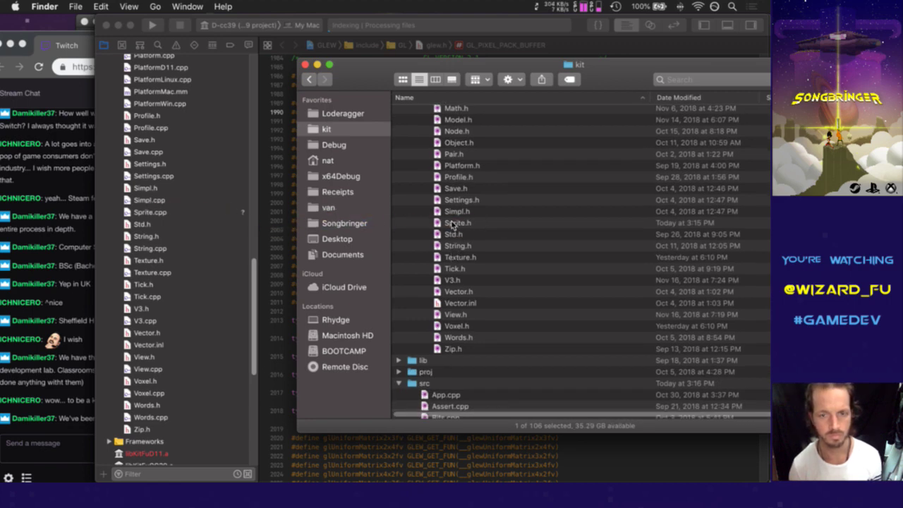
{"action": "left_click_drag", "start_coordinate": [453, 224], "coordinate": [192, 210]}
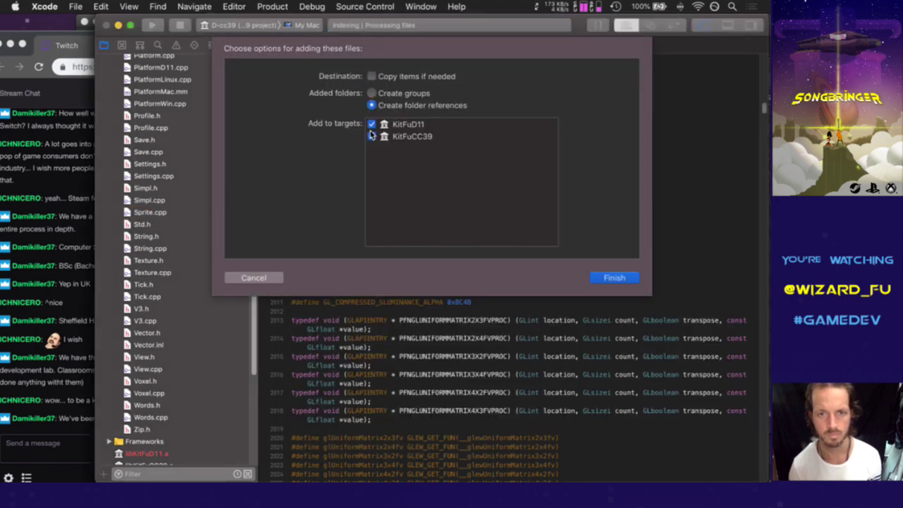
{"action": "left_click", "coordinate": [371, 124]}
{"action": "left_click", "coordinate": [372, 136]}
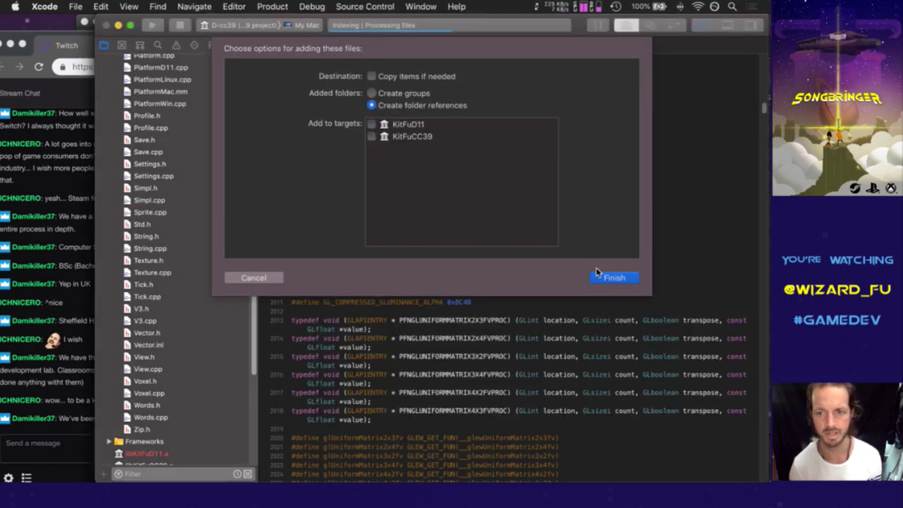
{"action": "left_click", "coordinate": [611, 278]}
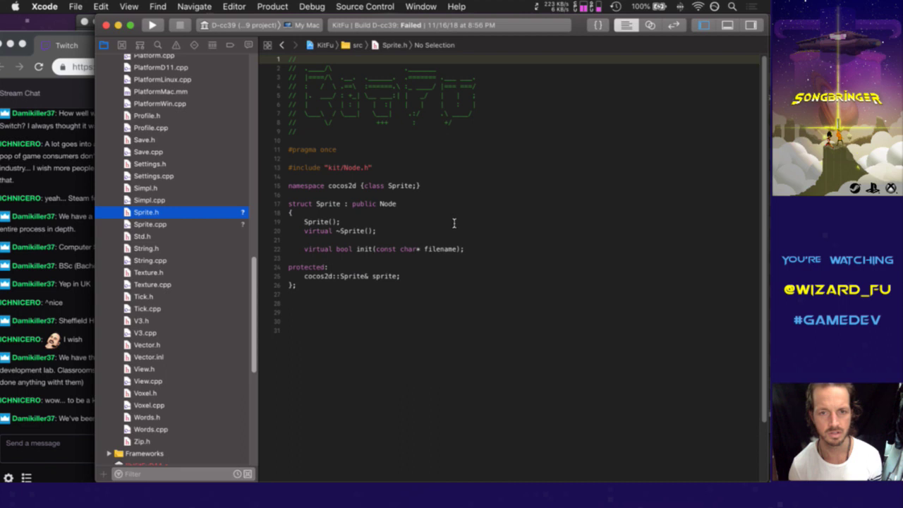
Step: Remove the last blank line at the end of Sprite.h
{"action": "left_click", "coordinate": [454, 223]}
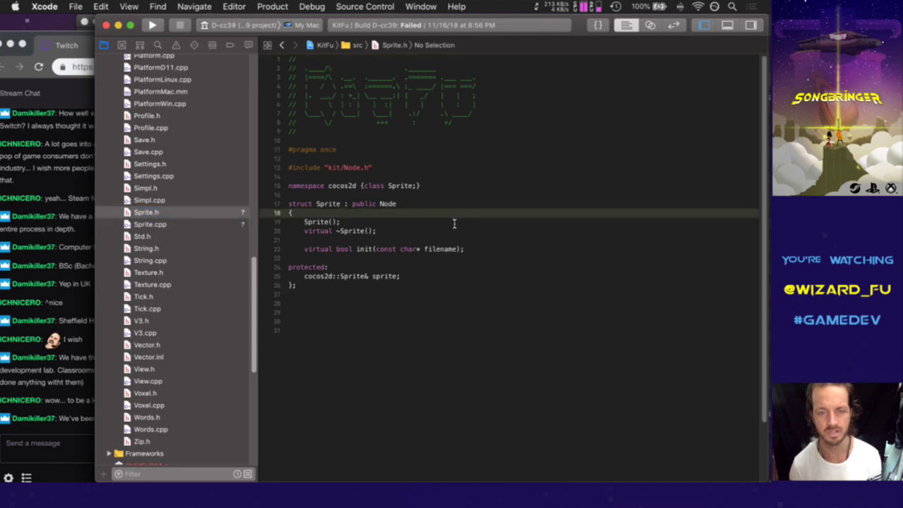
{"action": "left_click", "coordinate": [324, 344]}
{"action": "key", "text": "BackSpace"}
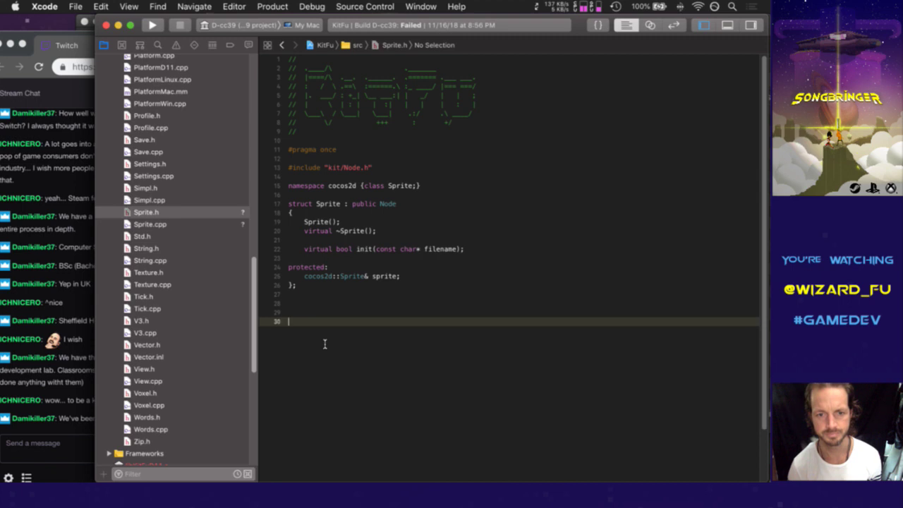
{"action": "left_click", "coordinate": [106, 25]}
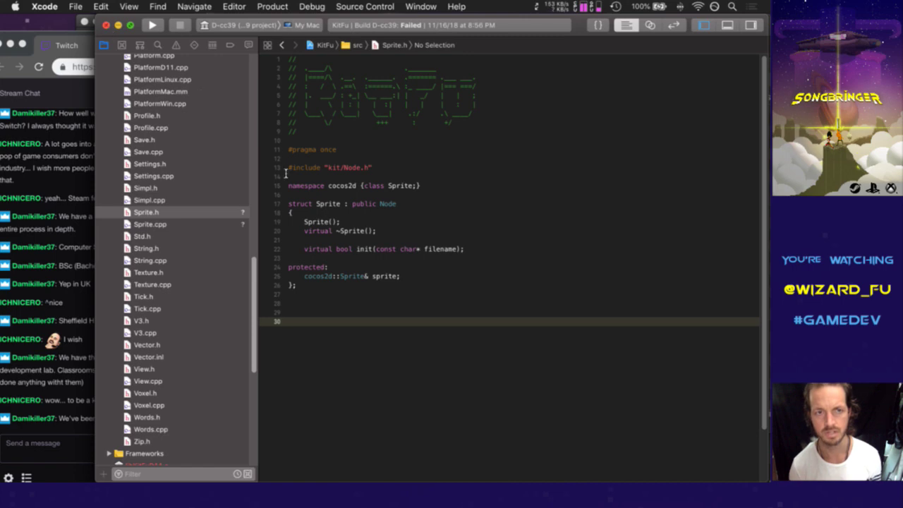
Step: Switch to iTerm2, turn off the editor's search highlighting with :noh, and clear the shell output
{"action": "key", "text": "super+Tab"}
{"action": "key", "text": "super+Tab"}
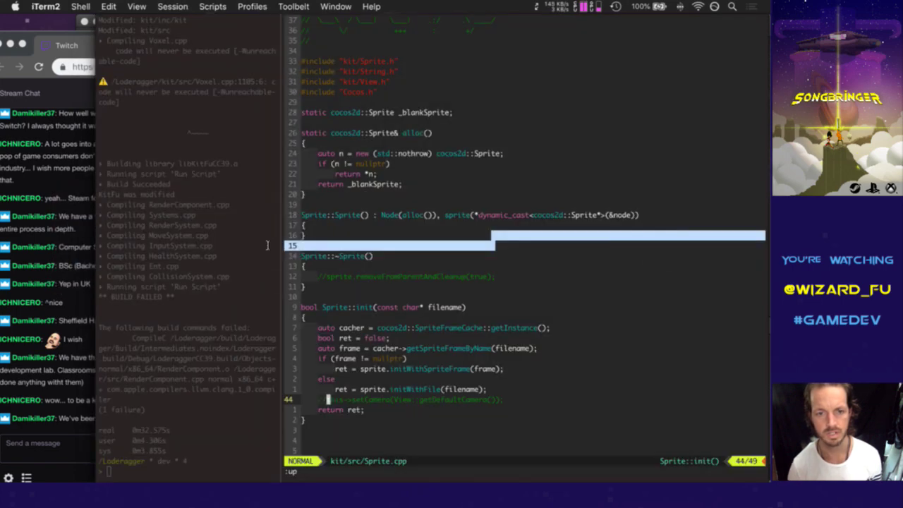
{"action": "type", "text": ":noh"}
{"action": "key", "text": "Return"}
{"action": "left_click", "coordinate": [267, 245]}
{"action": "type", "text": "c"}
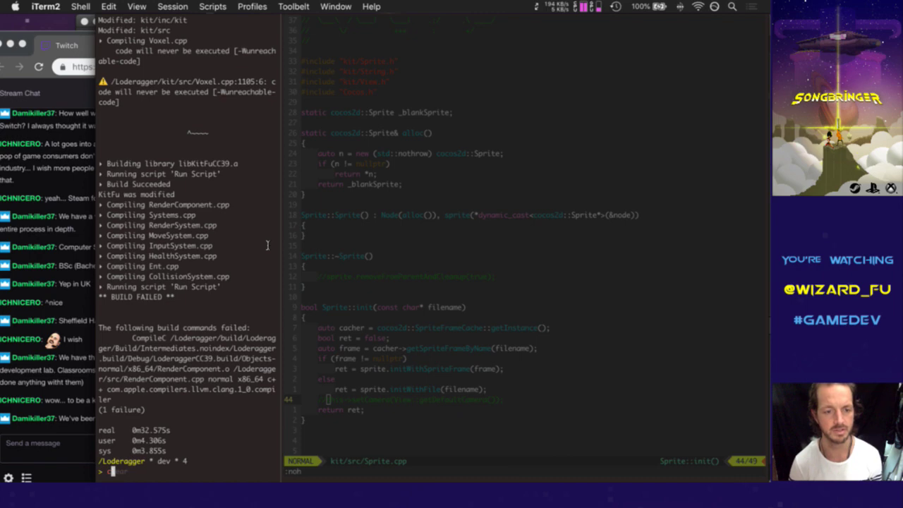
{"action": "type", "text": "lear"}
{"action": "key", "text": "Return"}
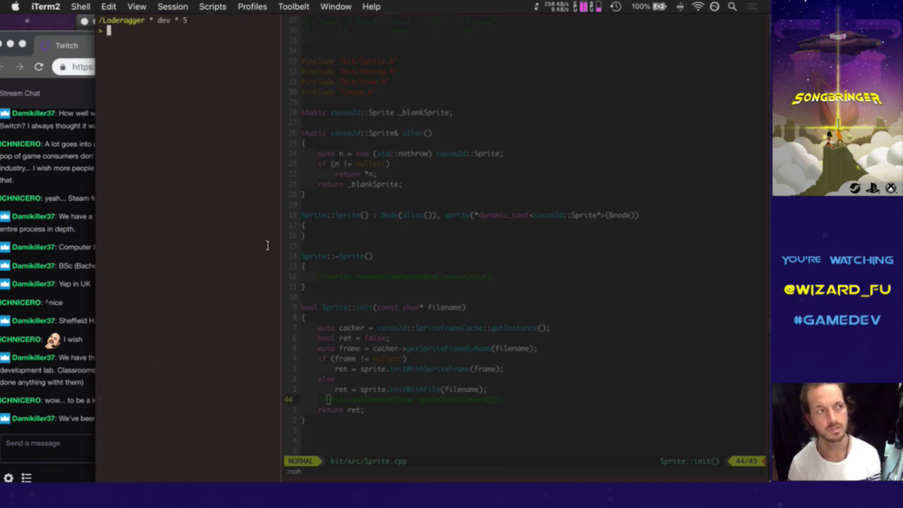
Step: Change the shell's directory to build/kit-src-cache/ and on into its inc/kit/ subfolder
{"action": "type", "text": "cd build/kit-src-cache/"}
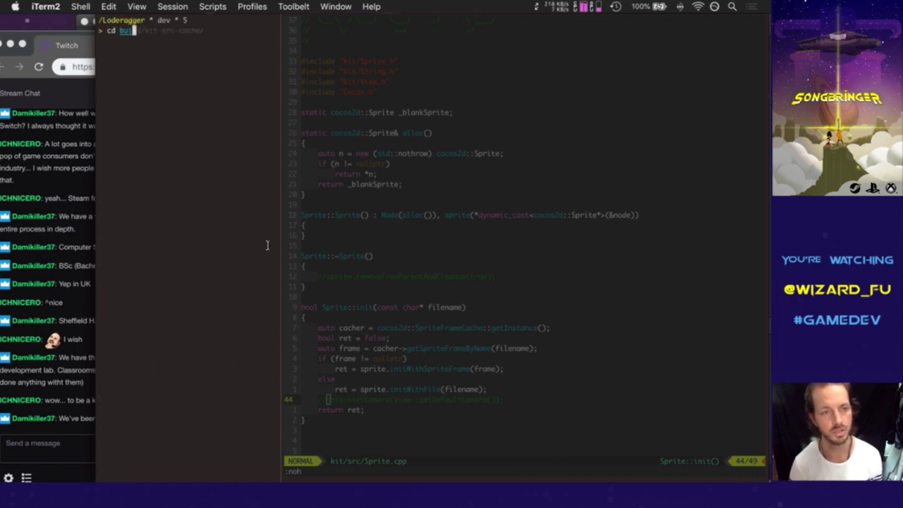
{"action": "key", "text": "Return"}
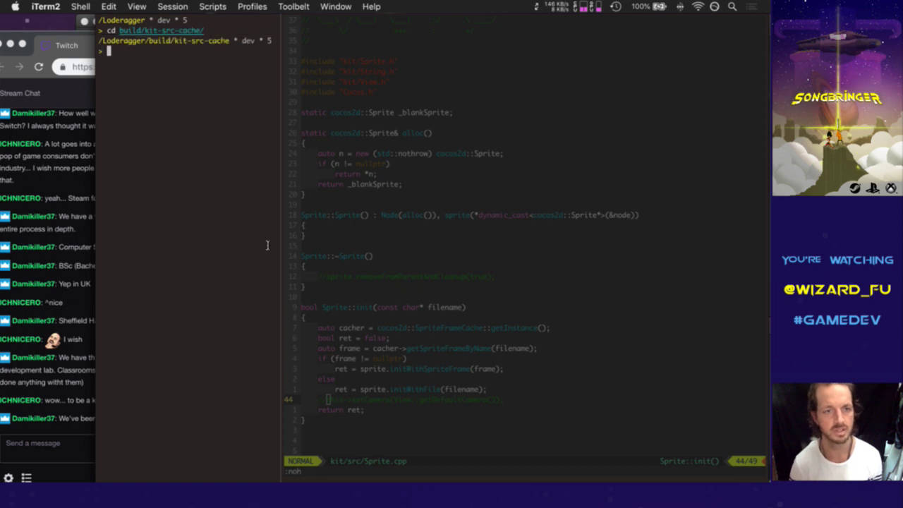
{"action": "type", "text": "cd"}
{"action": "key", "text": "Tab"}
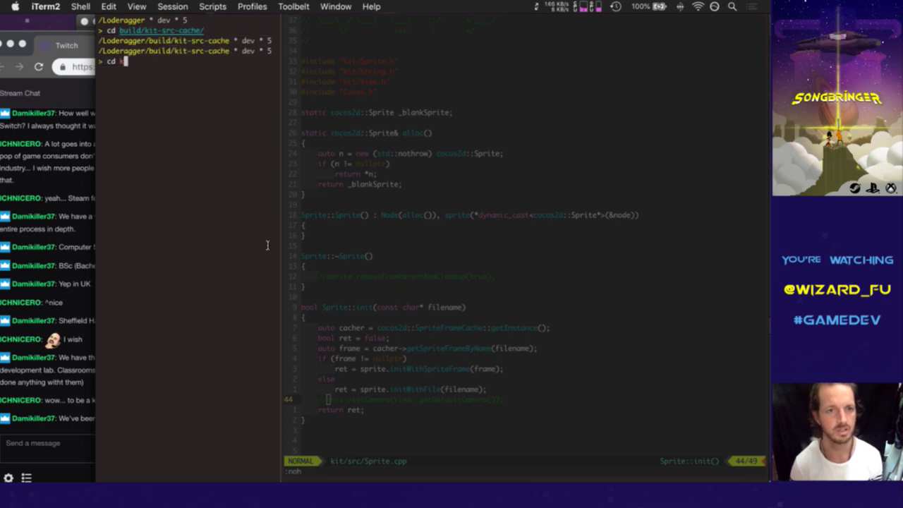
{"action": "key", "text": "Tab"}
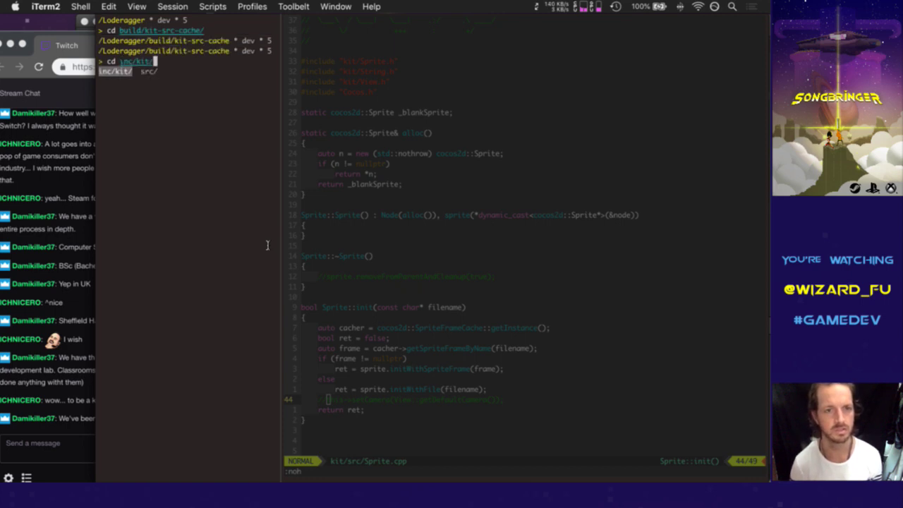
{"action": "key", "text": "Return"}
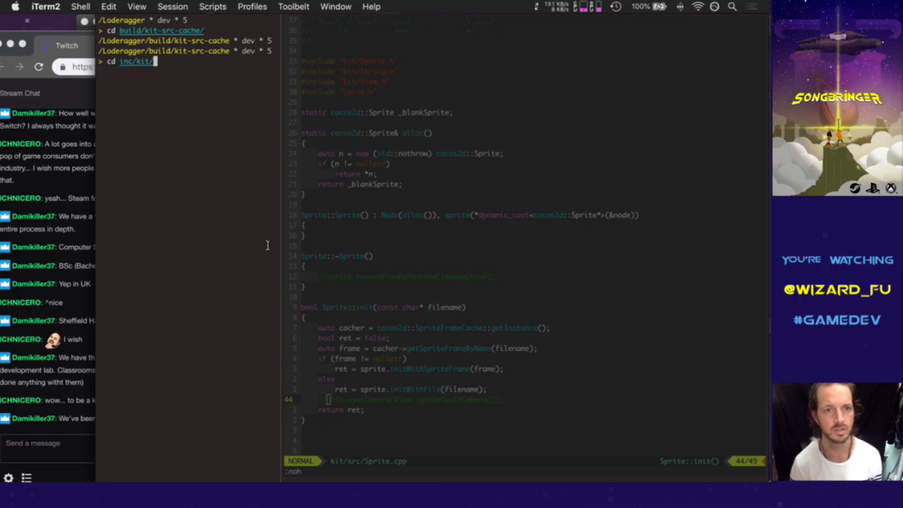
{"action": "key", "text": "Return"}
{"action": "key", "text": "ctrl+c"}
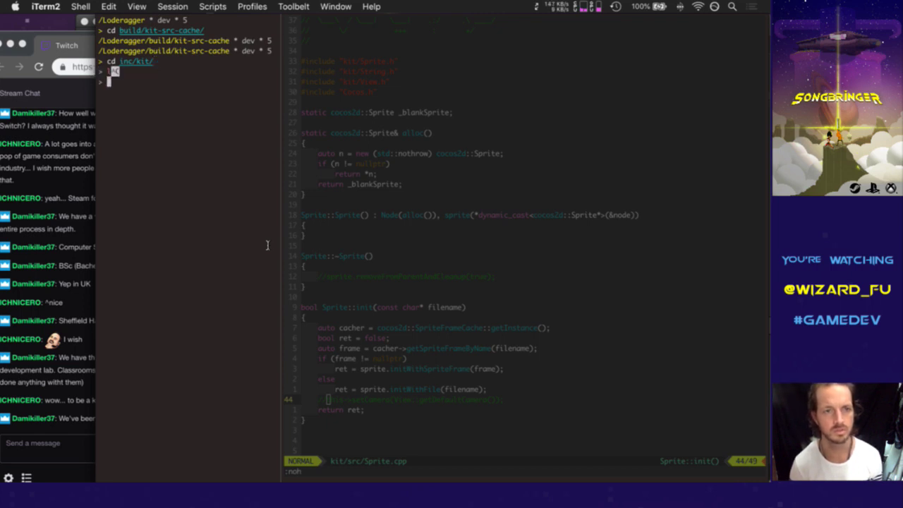
{"action": "key", "text": "Return"}
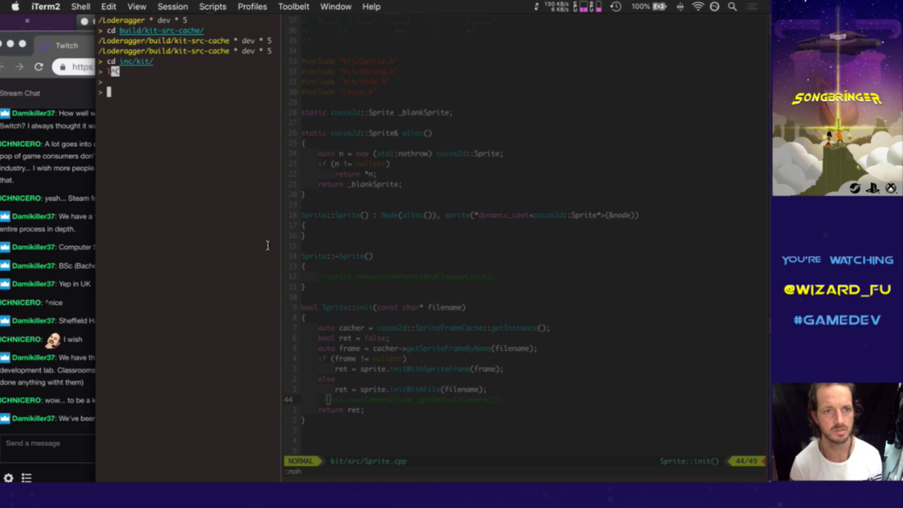
Step: List the cached header files, print the working directory, and clear the shell output
{"action": "type", "text": "ls"}
{"action": "key", "text": "Return"}
{"action": "type", "text": "pwd"}
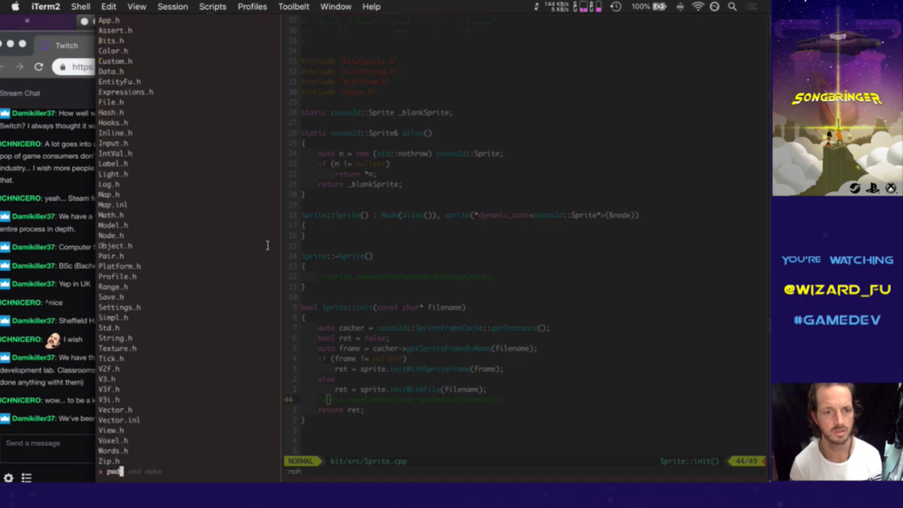
{"action": "key", "text": "Return"}
{"action": "type", "text": "clear"}
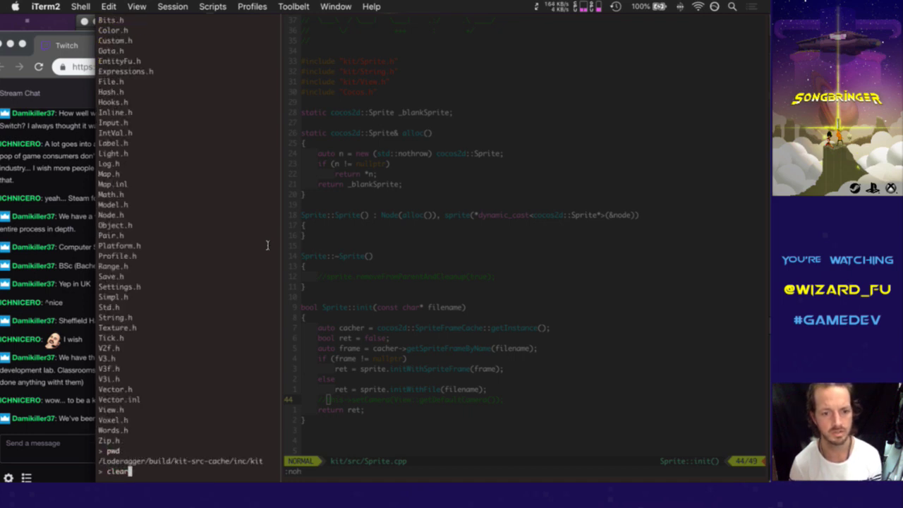
{"action": "key", "text": "Return"}
Step: Copy /Loderagger/kit/inc/kit/Sprite.h into the current cached header folder with cp
{"action": "type", "text": "cp "}
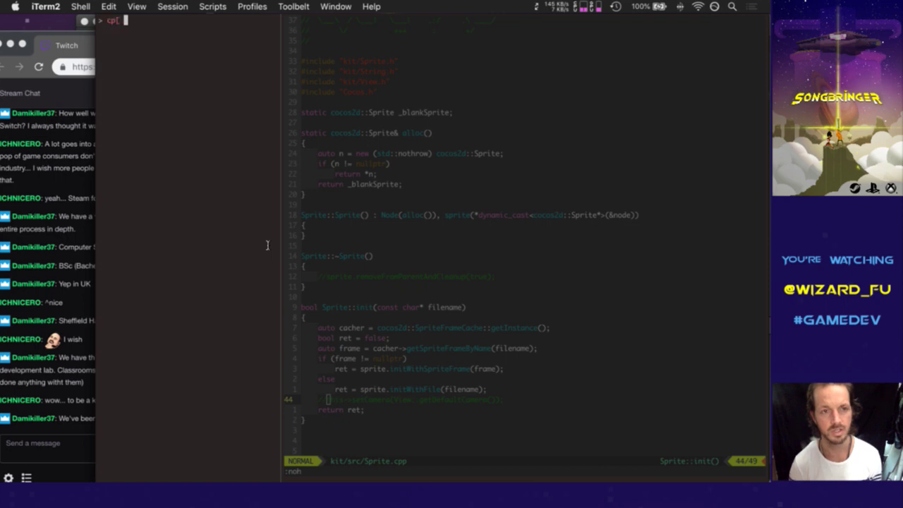
{"action": "type", "text": "/Loderagger/"}
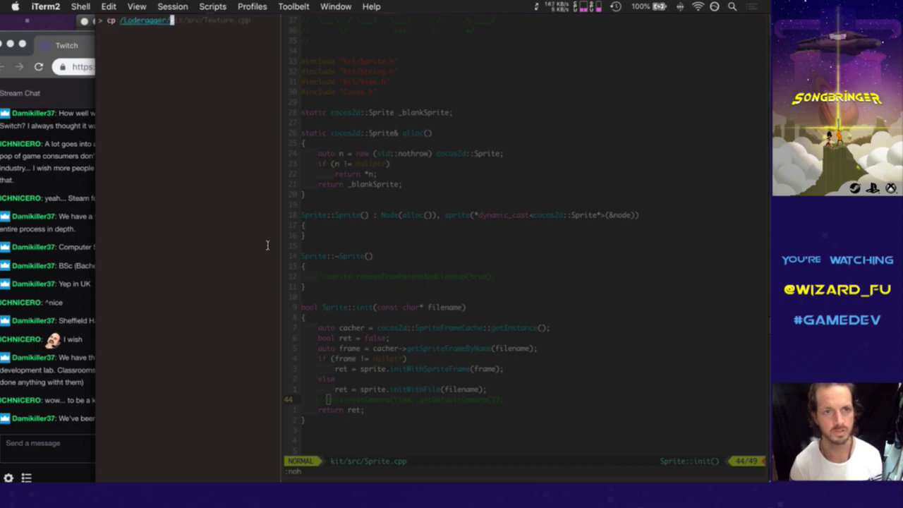
{"action": "key", "text": "Right"}
{"action": "key", "text": "BackSpace"}
{"action": "key", "text": "BackSpace"}
{"action": "key", "text": "BackSpace"}
{"action": "key", "text": "BackSpace"}
{"action": "key", "text": "BackSpace"}
{"action": "key", "text": "BackSpace"}
{"action": "key", "text": "BackSpace"}
{"action": "key", "text": "BackSpace"}
{"action": "key", "text": "BackSpace"}
{"action": "key", "text": "BackSpace"}
{"action": "key", "text": "BackSpace"}
{"action": "key", "text": "BackSpace"}
{"action": "key", "text": "BackSpace"}
{"action": "key", "text": "BackSpace"}
{"action": "key", "text": "BackSpace"}
{"action": "key", "text": "BackSpace"}
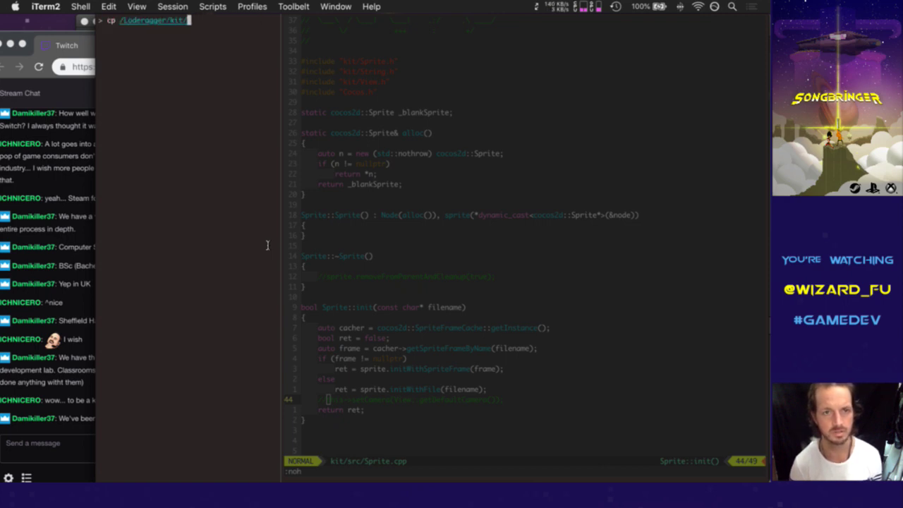
{"action": "type", "text": "inc/kit/"}
{"action": "key", "text": "Tab"}
{"action": "type", "text": "S"}
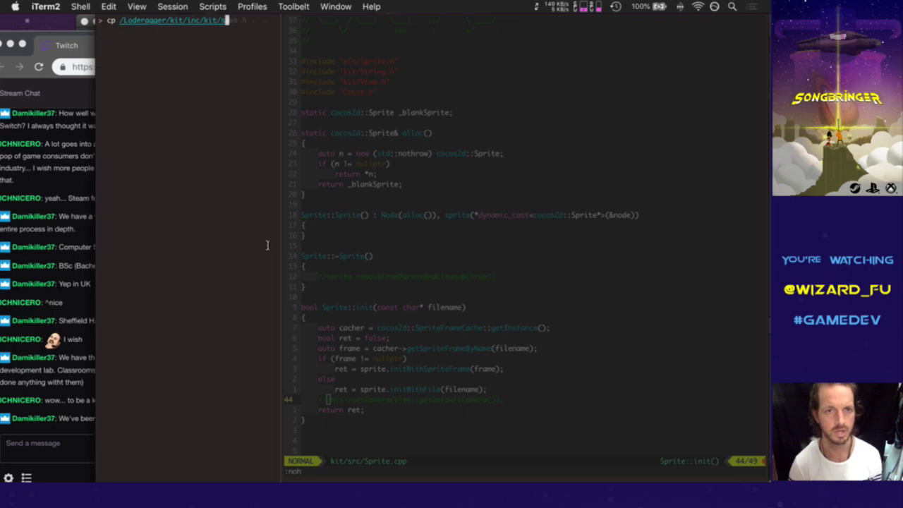
{"action": "key", "text": "Tab"}
{"action": "type", "text": "."}
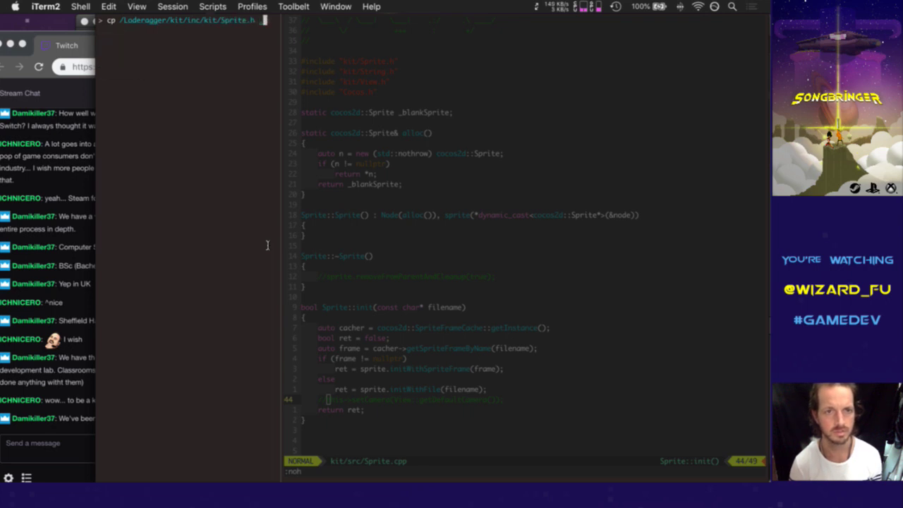
{"action": "key", "text": "Return"}
Step: Change the shell's directory to ../../src and list the cached source files
{"action": "type", "text": "cd ."}
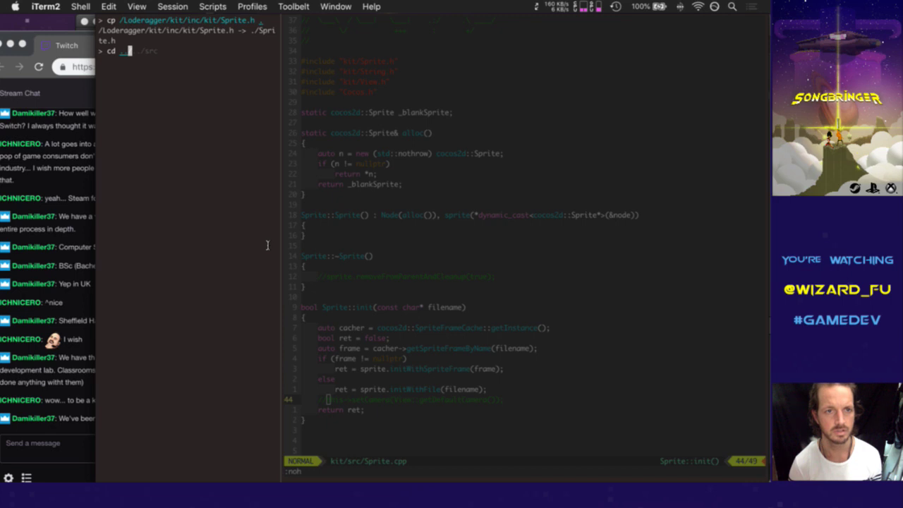
{"action": "key", "text": "Right"}
{"action": "key", "text": "Return"}
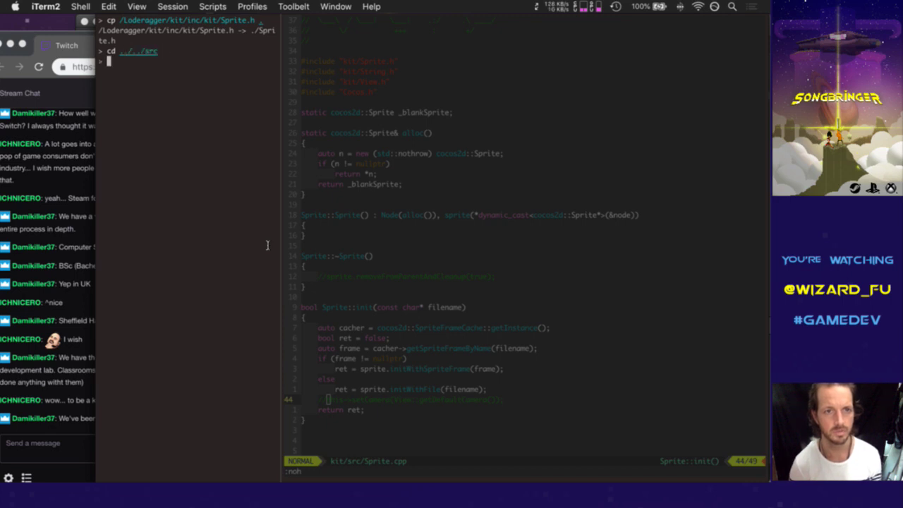
{"action": "type", "text": "c"}
{"action": "key", "text": "BackSpace"}
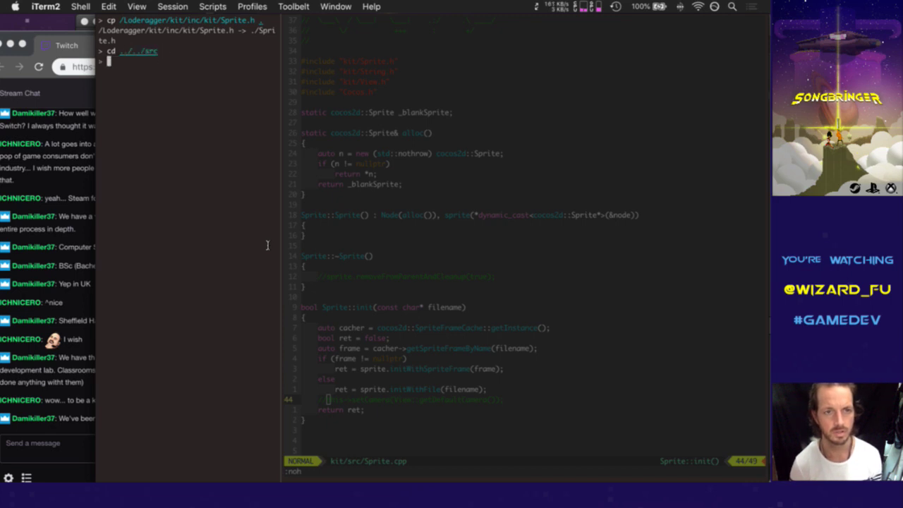
{"action": "type", "text": "ls"}
{"action": "key", "text": "Return"}
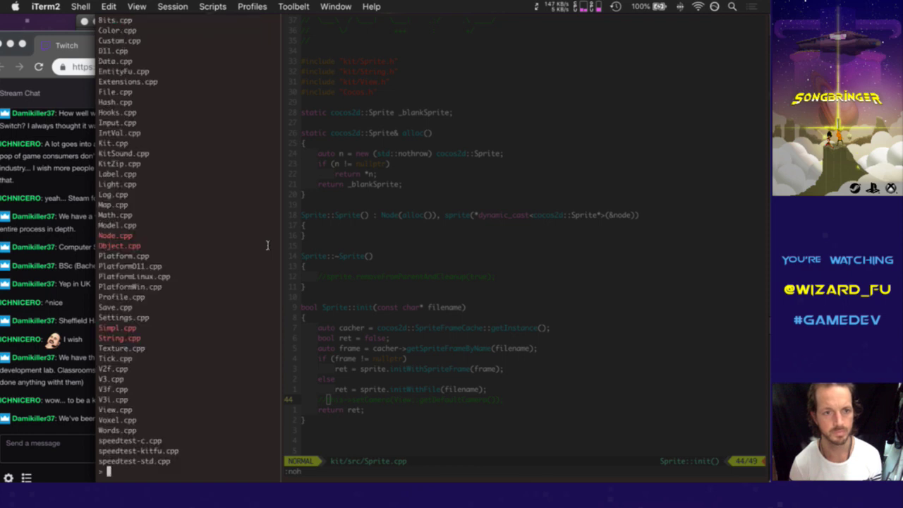
Step: Copy /Loderagger/kit/src/Sprite.cpp into the current cached source folder with cp
{"action": "type", "text": "c"}
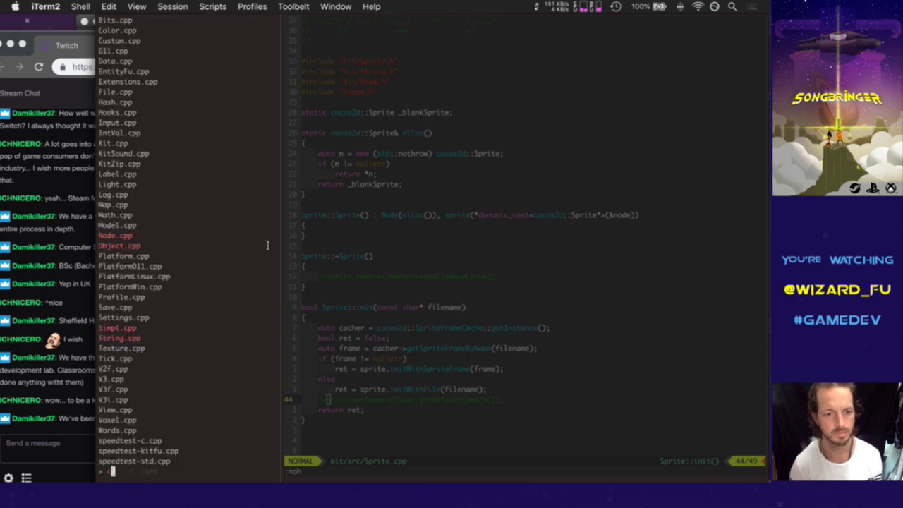
{"action": "type", "text": "lear"}
{"action": "key", "text": "BackSpace"}
{"action": "key", "text": "BackSpace"}
{"action": "key", "text": "BackSpace"}
{"action": "key", "text": "BackSpace"}
{"action": "key", "text": "BackSpace"}
{"action": "type", "text": "cp /Loderagger/kit/sr"}
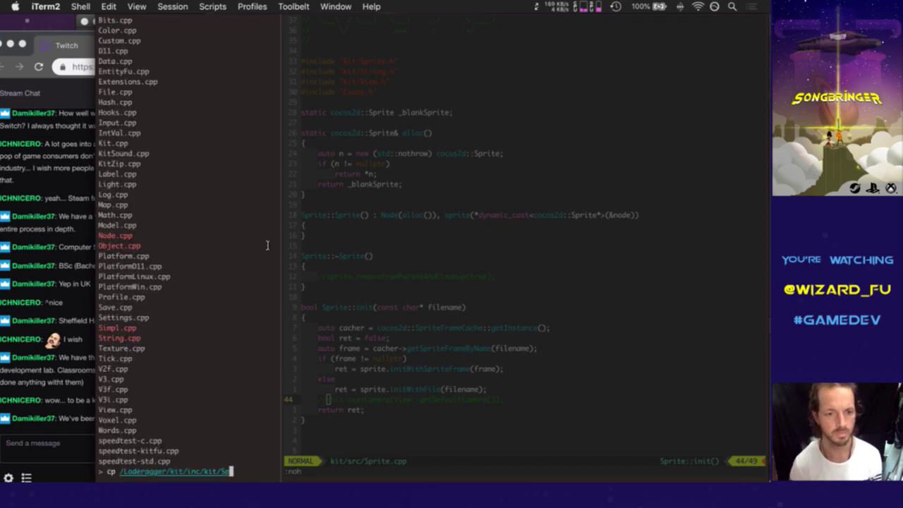
{"action": "type", "text": "c/Spr"}
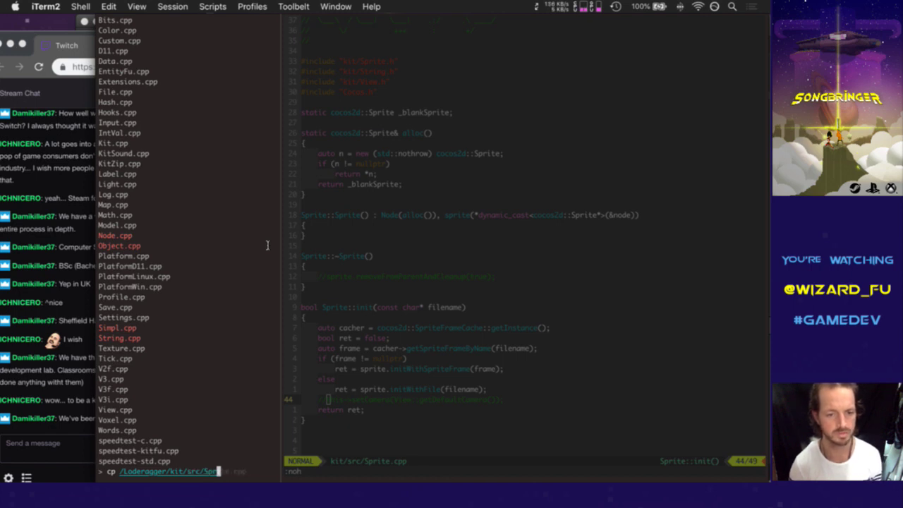
{"action": "key", "text": "Tab"}
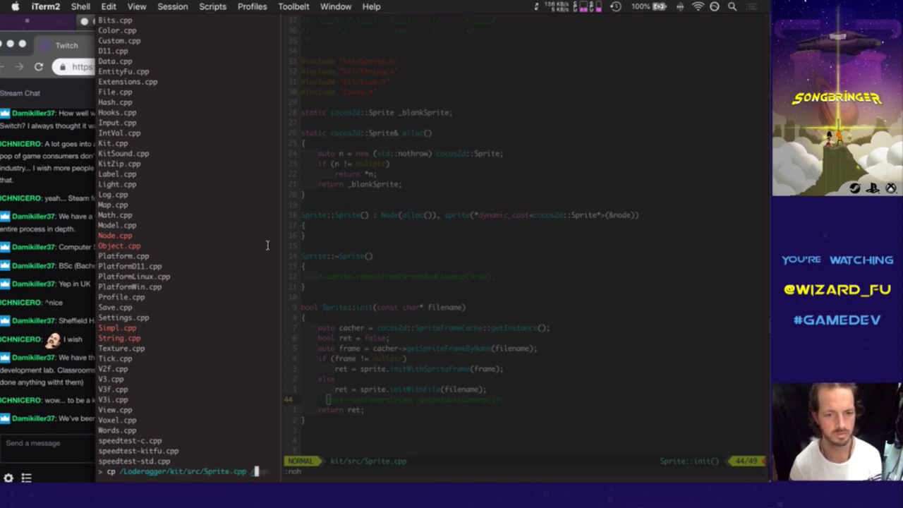
{"action": "key", "text": "Return"}
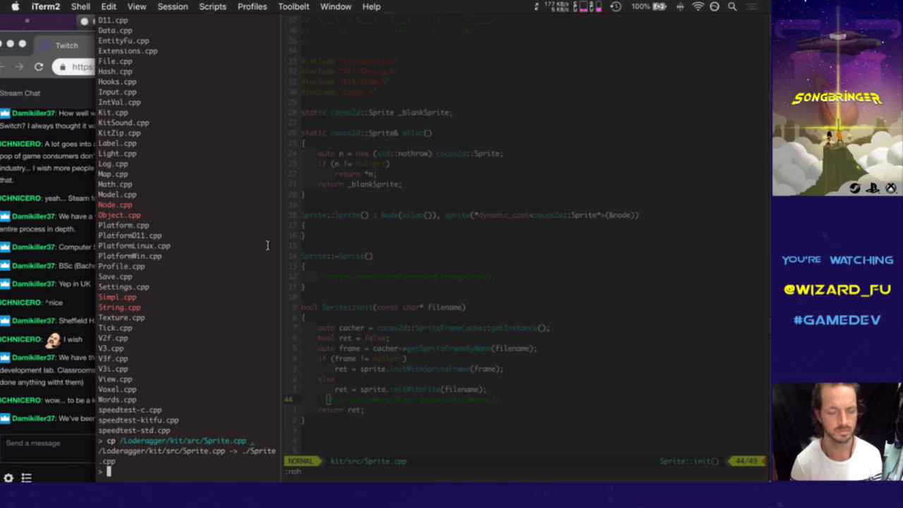
Step: Return the shell to the /Loderagger/ directory and clear its output
{"action": "type", "text": "clear"}
{"action": "key", "text": "Return"}
{"action": "type", "text": "cd"}
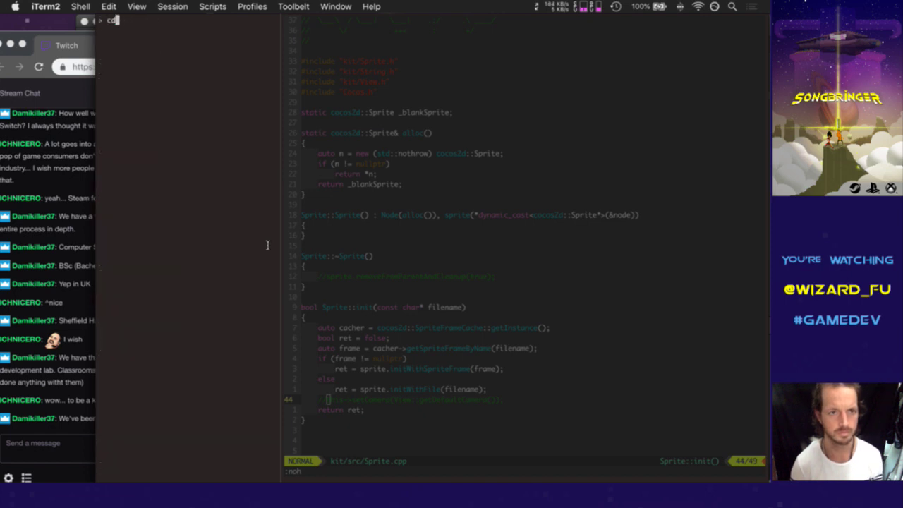
{"action": "type", "text": " /Lod"}
{"action": "key", "text": "Tab"}
{"action": "key", "text": "Return"}
{"action": "type", "text": "c"}
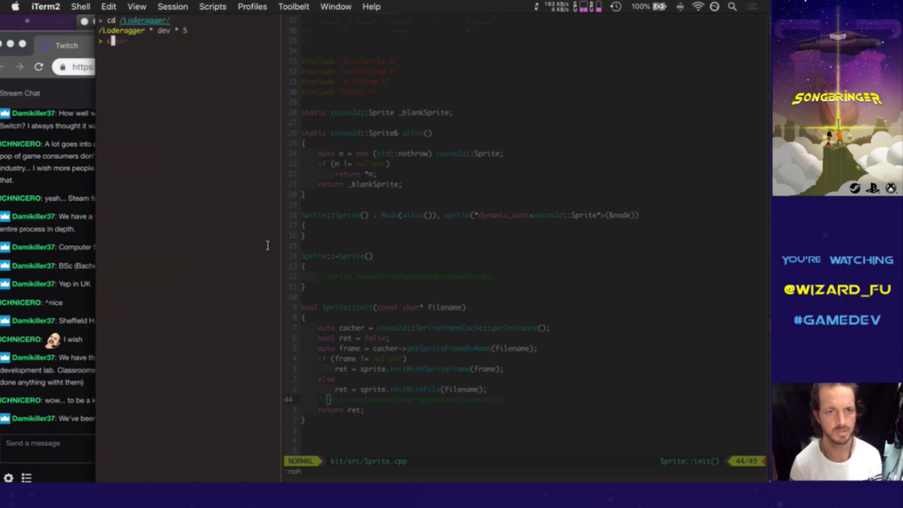
{"action": "type", "text": "lear"}
{"action": "key", "text": "Return"}
Step: Reload kit/src/Sprite.cpp in the editor with :e and save it with :up
{"action": "key", "text": "super+bracketright"}
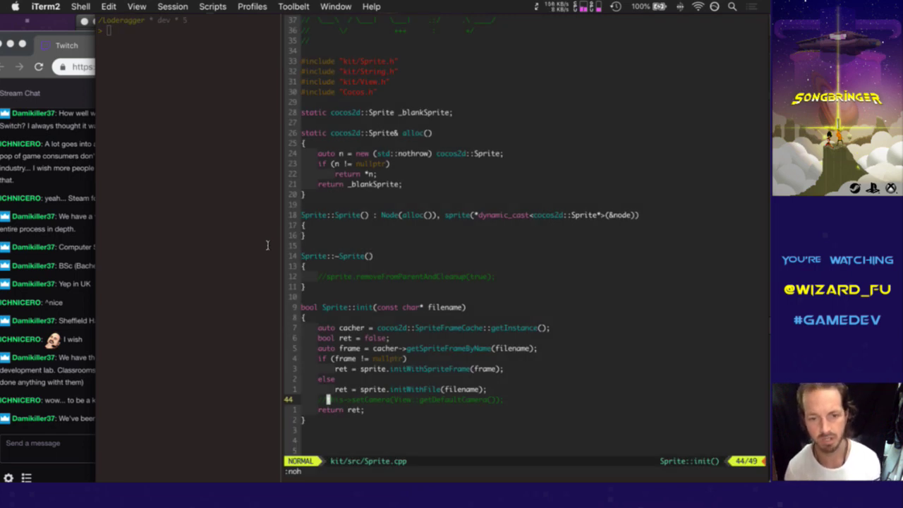
{"action": "type", "text": ":e"}
{"action": "key", "text": "Return"}
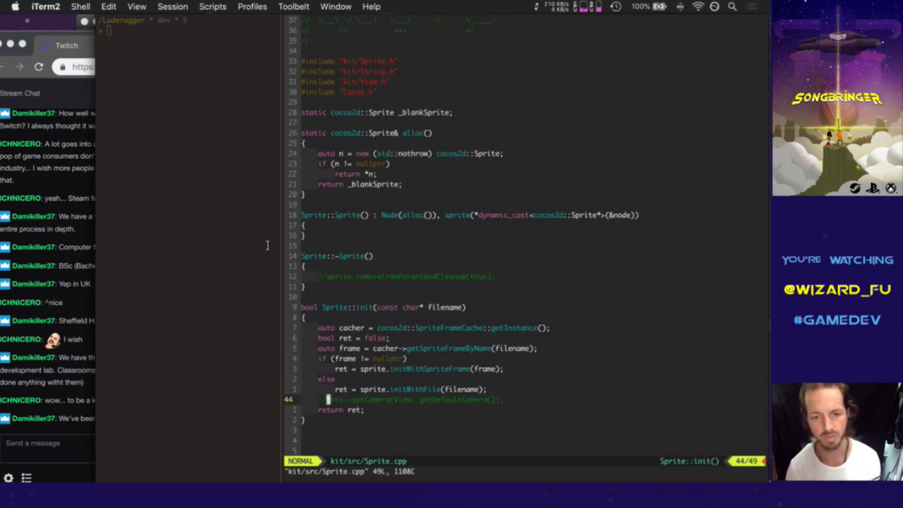
{"action": "type", "text": ":up"}
{"action": "key", "text": "Return"}
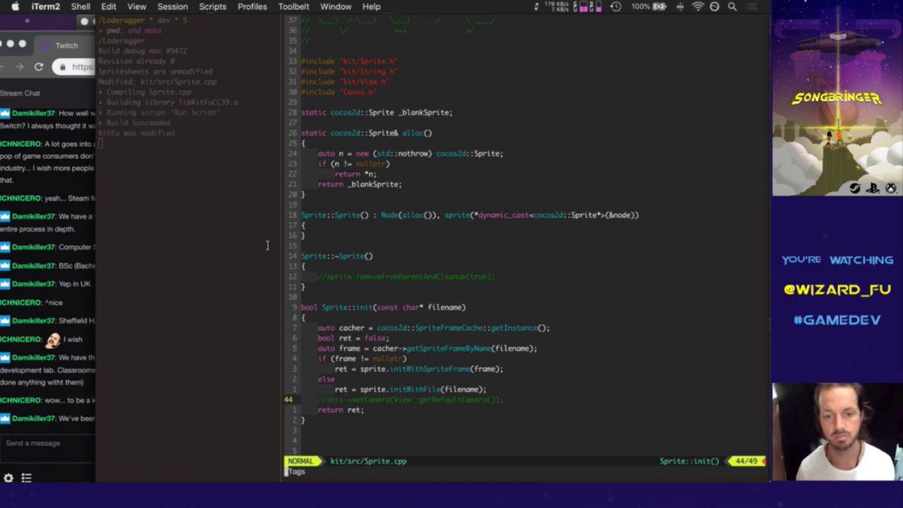
Step: Open src/RenderSystem.cpp through a :Tags search for "rendsys" and return to the last position in RenderSystem::tick()
{"action": "key", "text": "Escape"}
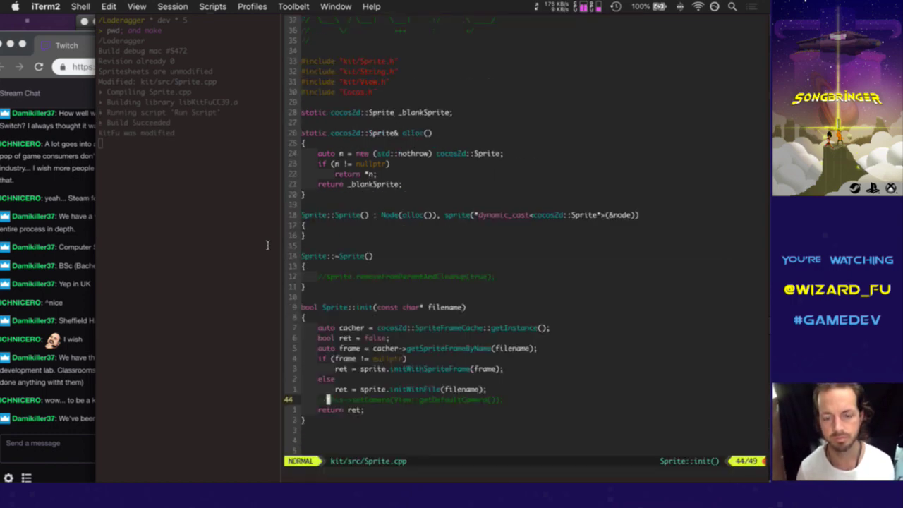
{"action": "type", "text": ":Tags"}
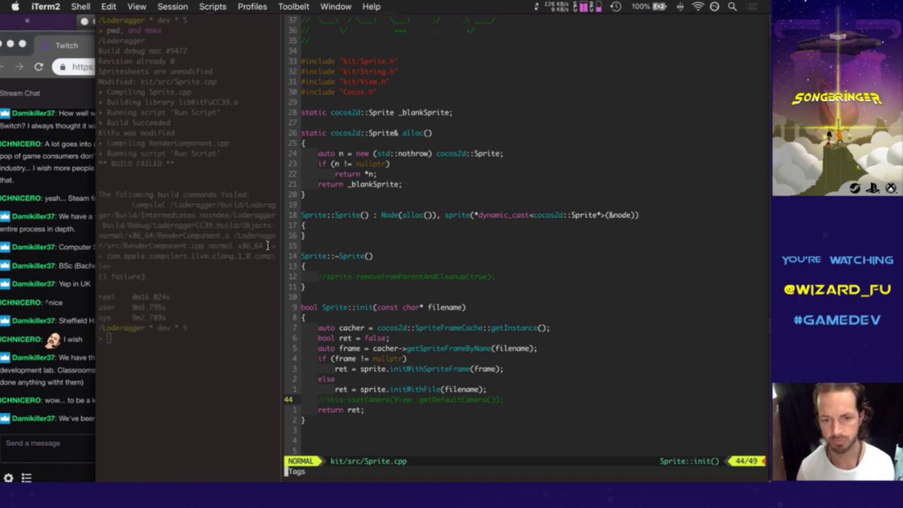
{"action": "key", "text": "Return"}
{"action": "type", "text": "rendsys"}
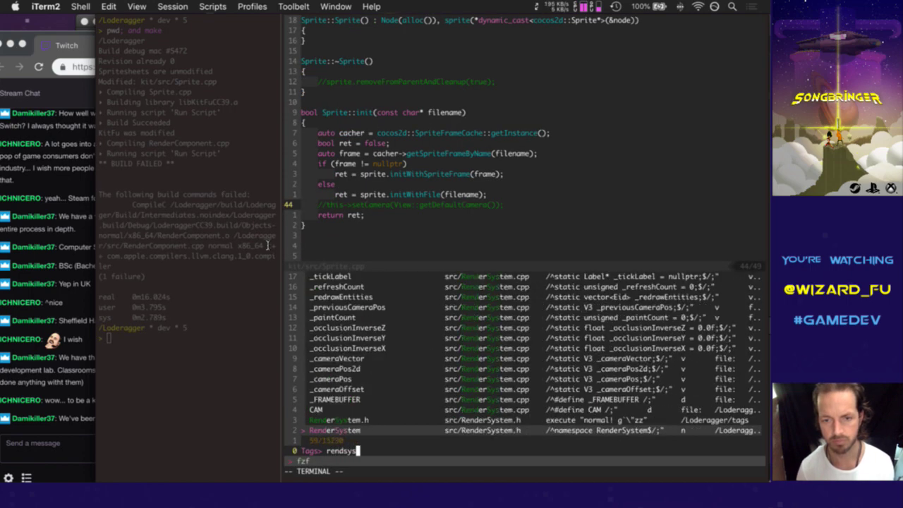
{"action": "key", "text": "Up"}
{"action": "key", "text": "Up"}
{"action": "key", "text": "Return"}
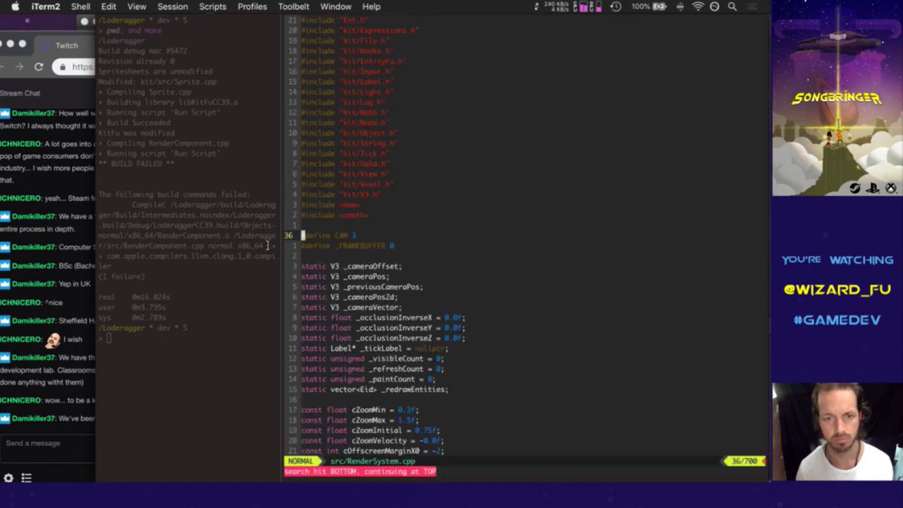
{"action": "key", "text": "ctrl+o"}
{"action": "key", "text": "ctrl+o"}
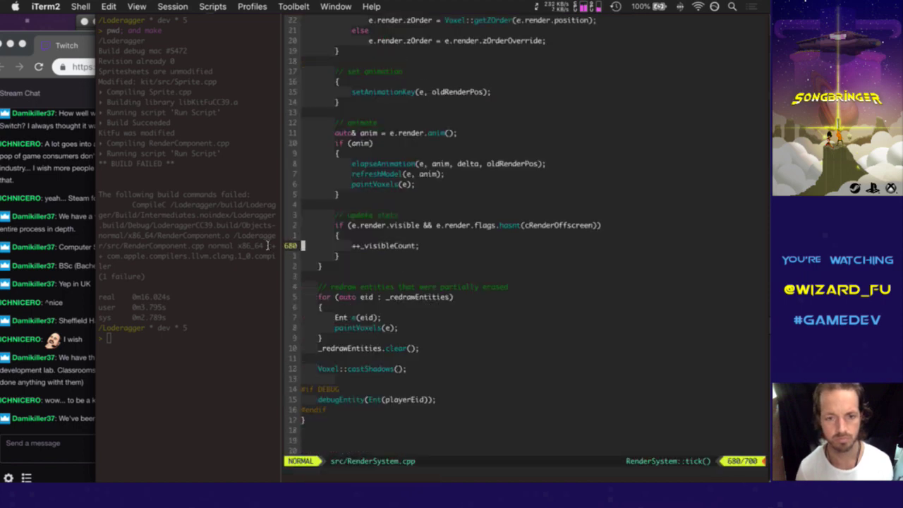
Step: Insert the lines #if 1 and #else at the start of the RenderSystem::tick() body, above its existing code
{"action": "key", "text": "ctrl+u"}
{"action": "key", "text": "ctrl+u"}
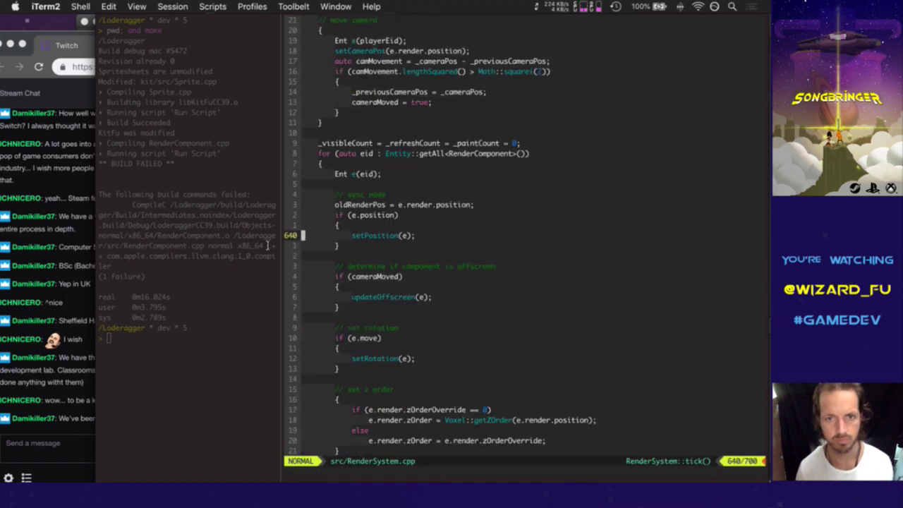
{"action": "key", "text": "ctrl+u"}
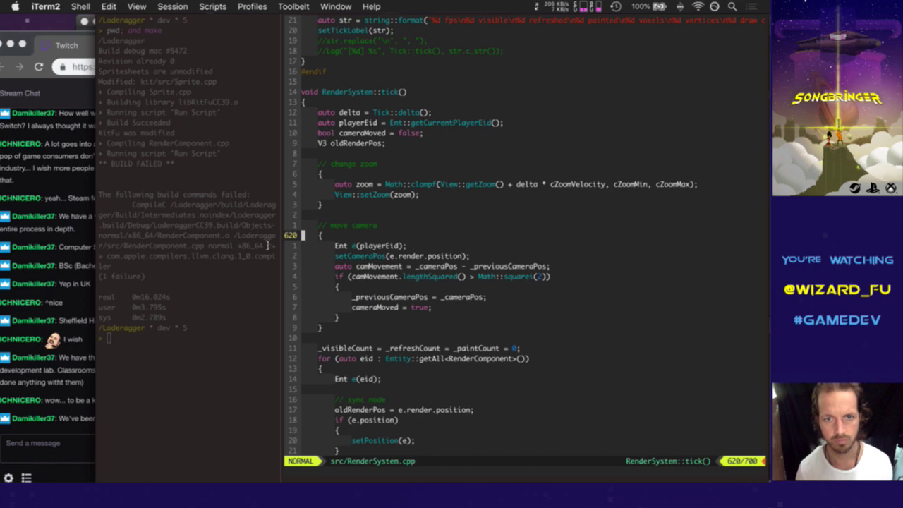
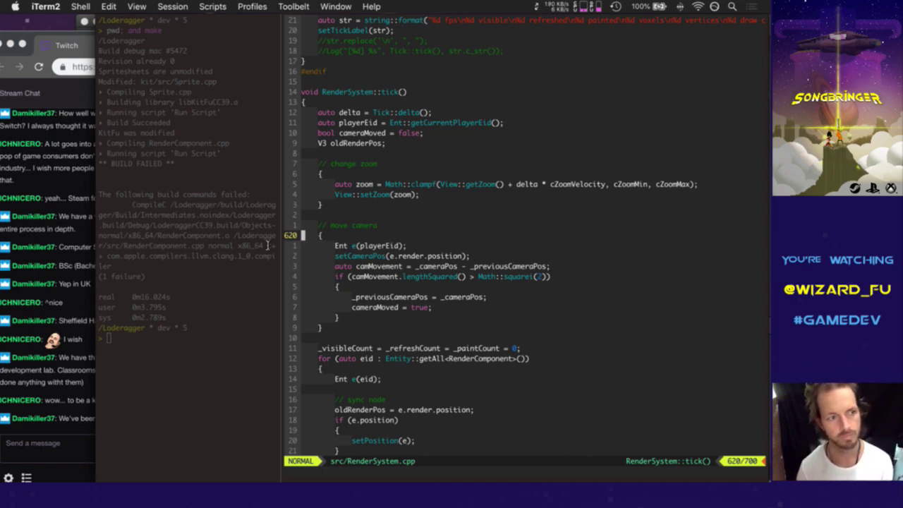
{"action": "key", "text": "k"}
{"action": "key", "text": "k"}
{"action": "key", "text": "k"}
{"action": "key", "text": "k"}
{"action": "key", "text": "k"}
{"action": "key", "text": "k"}
{"action": "key", "text": "k"}
{"action": "key", "text": "k"}
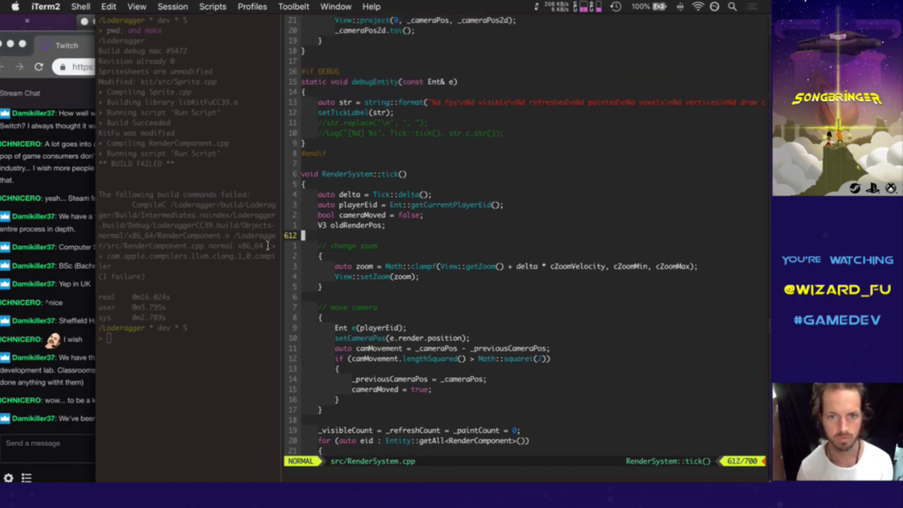
{"action": "key", "text": "k"}
{"action": "key", "text": "k"}
{"action": "key", "text": "k"}
{"action": "key", "text": "k"}
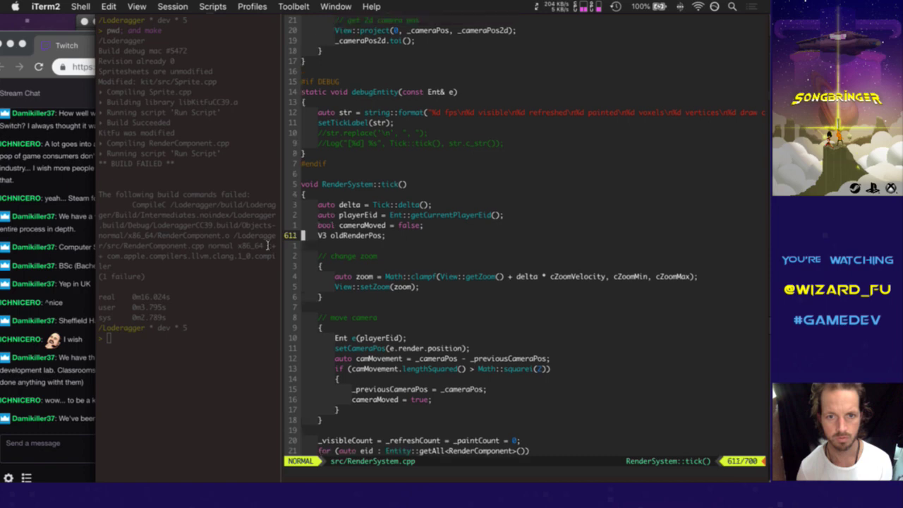
{"action": "key", "text": "O"}
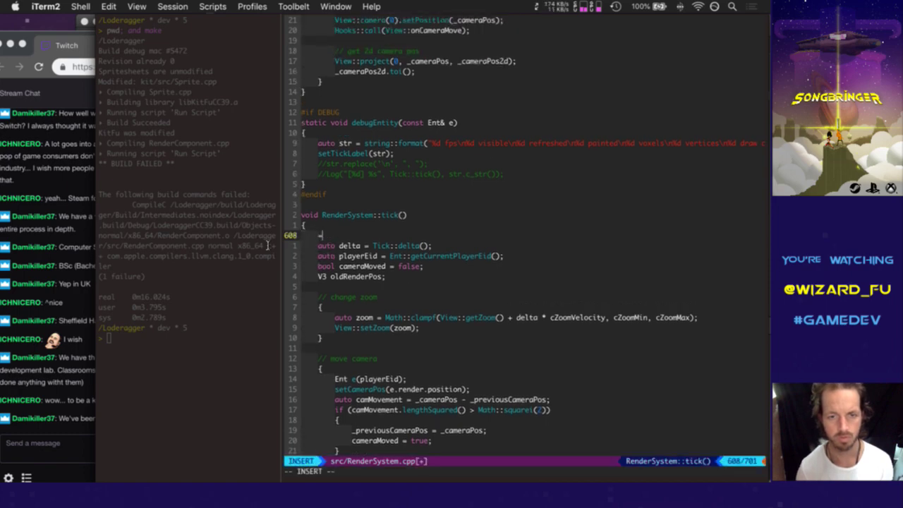
{"action": "type", "text": "#if 0"}
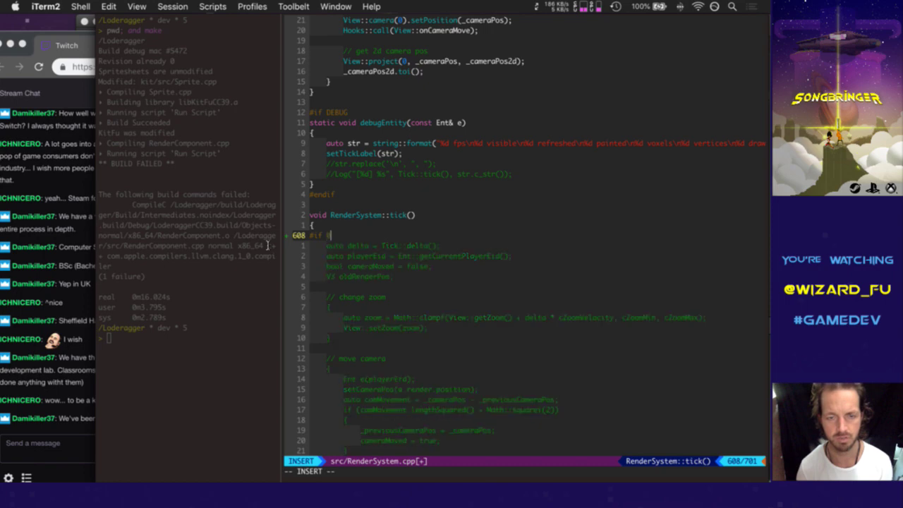
{"action": "key", "text": "Escape"}
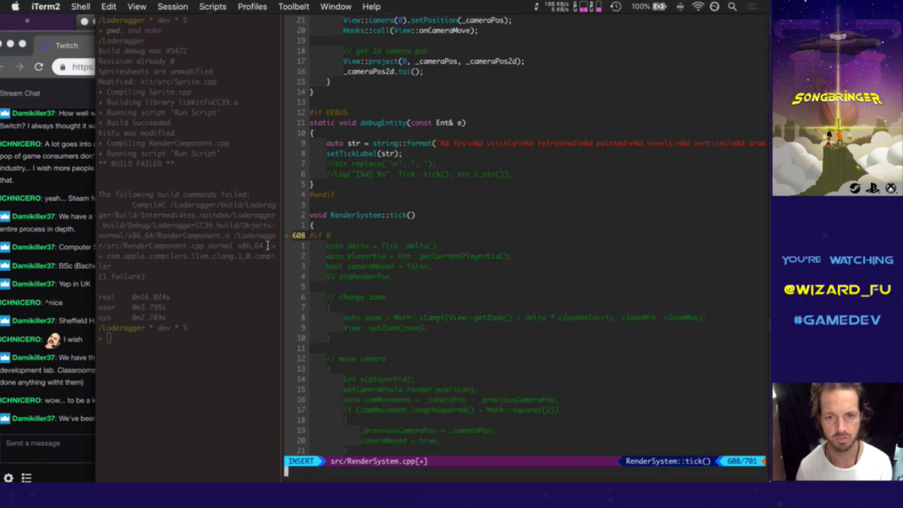
{"action": "type", "text": "s1"}
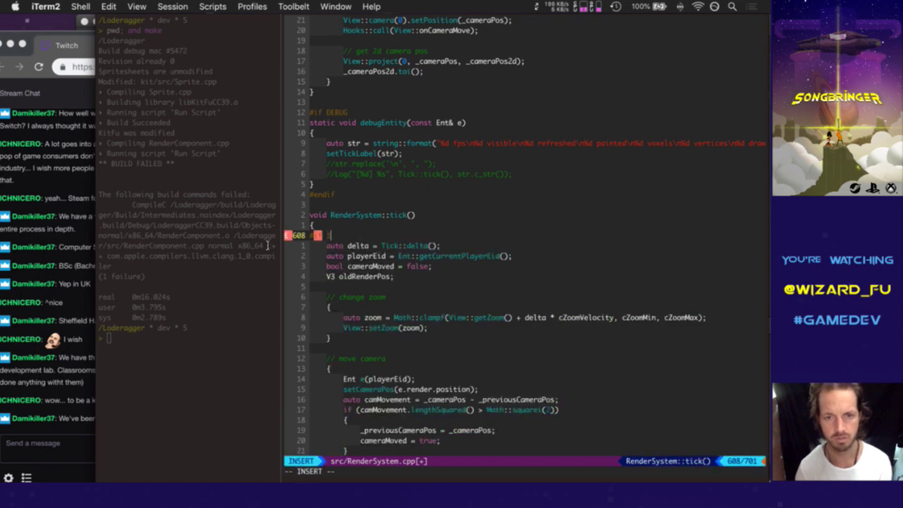
{"action": "key", "text": "Return"}
{"action": "type", "text": "#else"}
{"action": "key", "text": "Escape"}
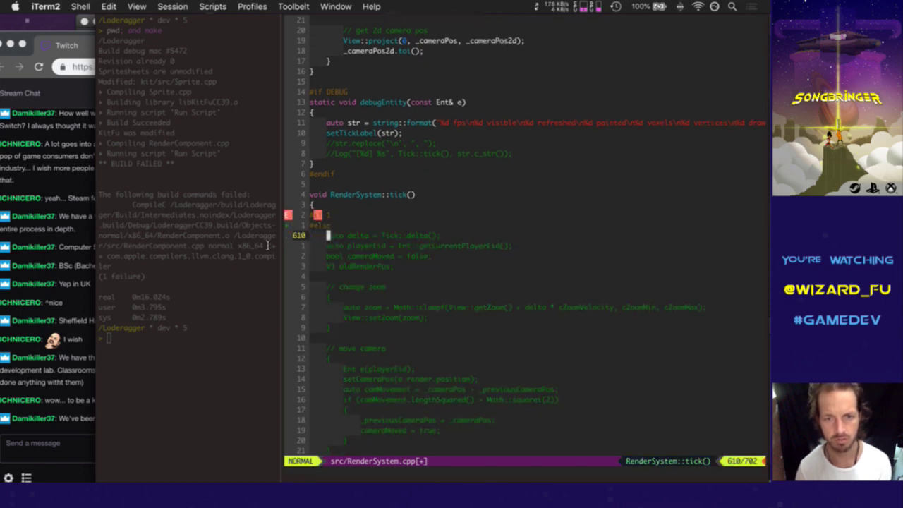
Step: Close the #if block in RenderSystem::tick() by inserting #endif below Voxel::castShadows(), and save src/RenderSystem.cpp
{"action": "key", "text": "j"}
{"action": "key", "text": "j"}
{"action": "key", "text": "j"}
{"action": "key", "text": "j"}
{"action": "key", "text": "j"}
{"action": "key", "text": "j"}
{"action": "key", "text": "j"}
{"action": "key", "text": "j"}
{"action": "key", "text": "j"}
{"action": "key", "text": "j"}
{"action": "key", "text": "j"}
{"action": "key", "text": "j"}
{"action": "key", "text": "j"}
{"action": "key", "text": "j"}
{"action": "key", "text": "j"}
{"action": "key", "text": "j"}
{"action": "key", "text": "j"}
{"action": "key", "text": "j"}
{"action": "key", "text": "j"}
{"action": "key", "text": "j"}
{"action": "key", "text": "j"}
{"action": "key", "text": "j"}
{"action": "key", "text": "j"}
{"action": "key", "text": "j"}
{"action": "key", "text": "j"}
{"action": "key", "text": "j"}
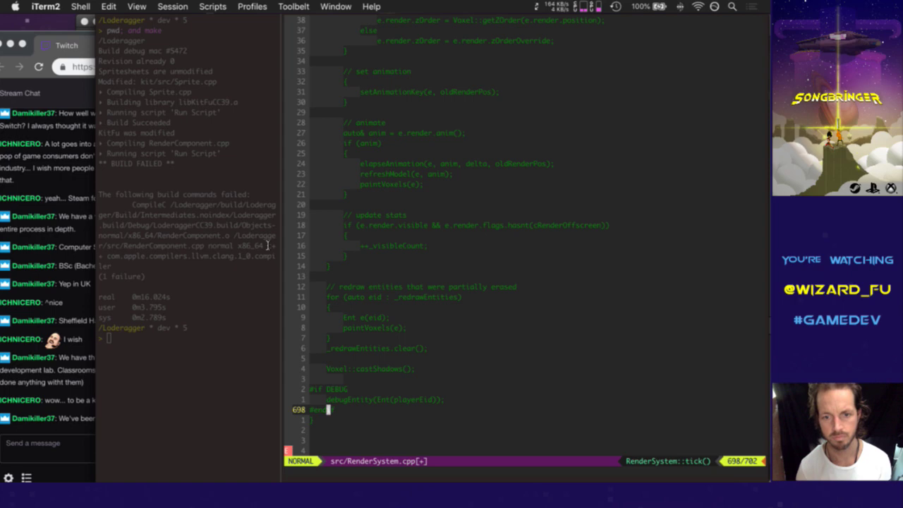
{"action": "key", "text": "k"}
{"action": "key", "text": "k"}
{"action": "type", "text": "kko"}
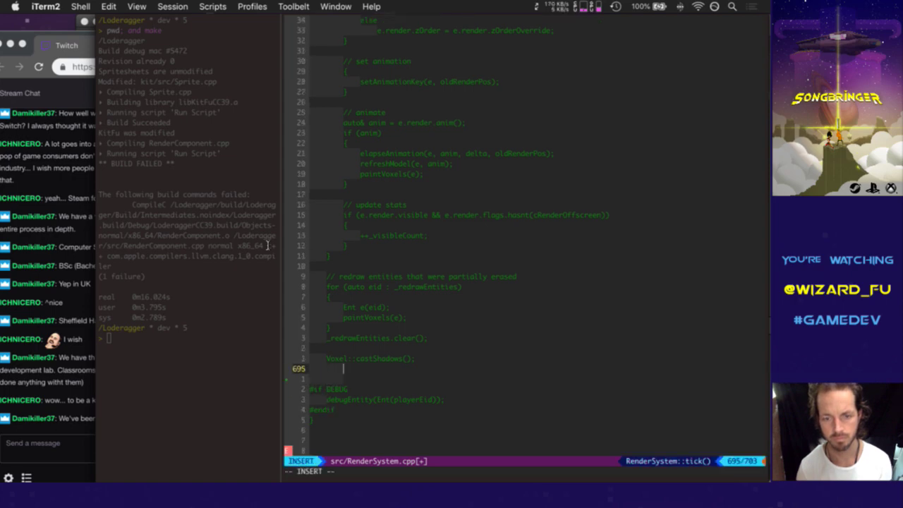
{"action": "type", "text": "#endif"}
{"action": "key", "text": "Escape"}
{"action": "type", "text": ":"}
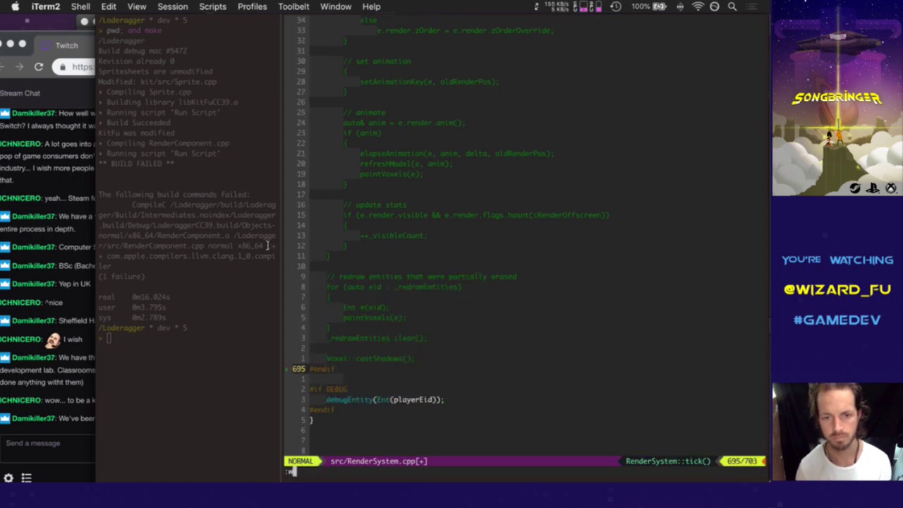
{"action": "type", "text": "w"}
{"action": "key", "text": "Return"}
Step: Copy the line auto delta = Tick::delta(); from the disabled code into the #if 1 branch of RenderSystem::tick()
{"action": "key", "text": "k"}
{"action": "key", "text": "k"}
{"action": "key", "text": "k"}
{"action": "key", "text": "k"}
{"action": "key", "text": "k"}
{"action": "key", "text": "k"}
{"action": "key", "text": "k"}
{"action": "key", "text": "k"}
{"action": "key", "text": "k"}
{"action": "key", "text": "k"}
{"action": "key", "text": "k"}
{"action": "key", "text": "k"}
{"action": "key", "text": "k"}
{"action": "key", "text": "k"}
{"action": "key", "text": "k"}
{"action": "key", "text": "k"}
{"action": "key", "text": "k"}
{"action": "key", "text": "k"}
{"action": "key", "text": "k"}
{"action": "key", "text": "k"}
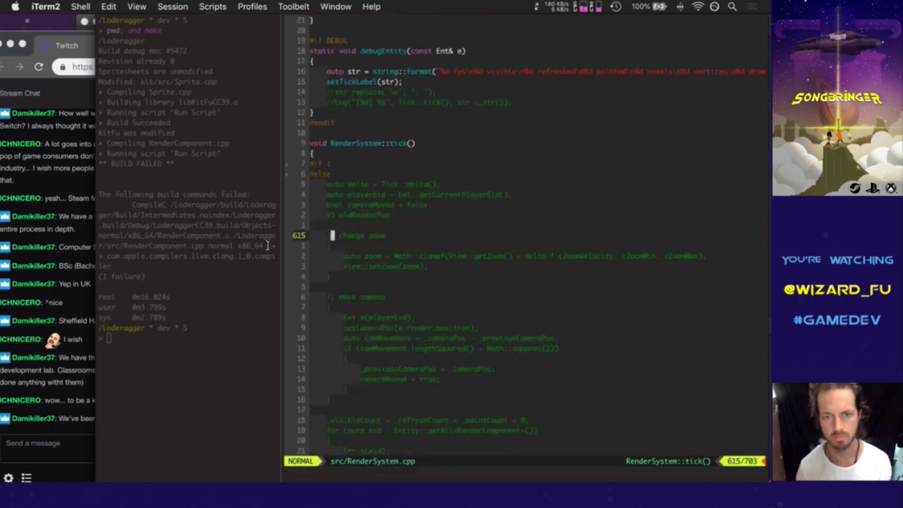
{"action": "key", "text": "k"}
{"action": "key", "text": "k"}
{"action": "key", "text": "k"}
{"action": "key", "text": "k"}
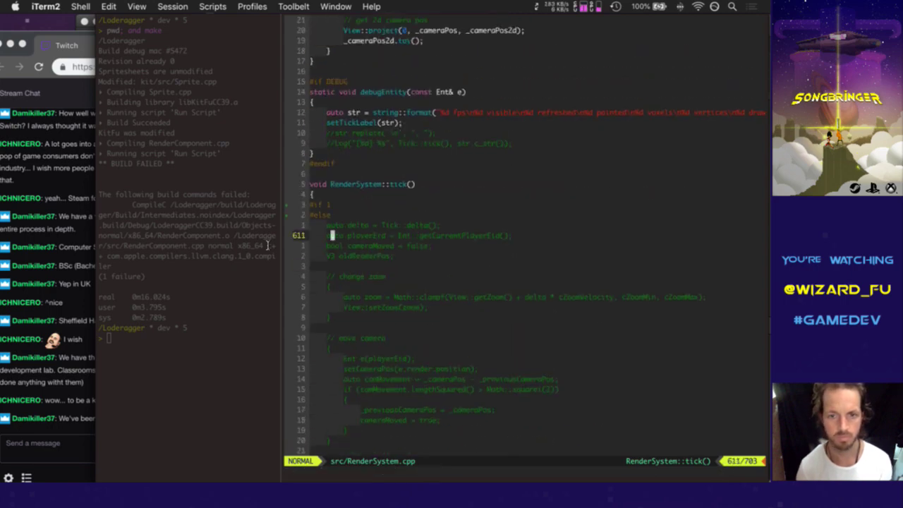
{"action": "key", "text": "k"}
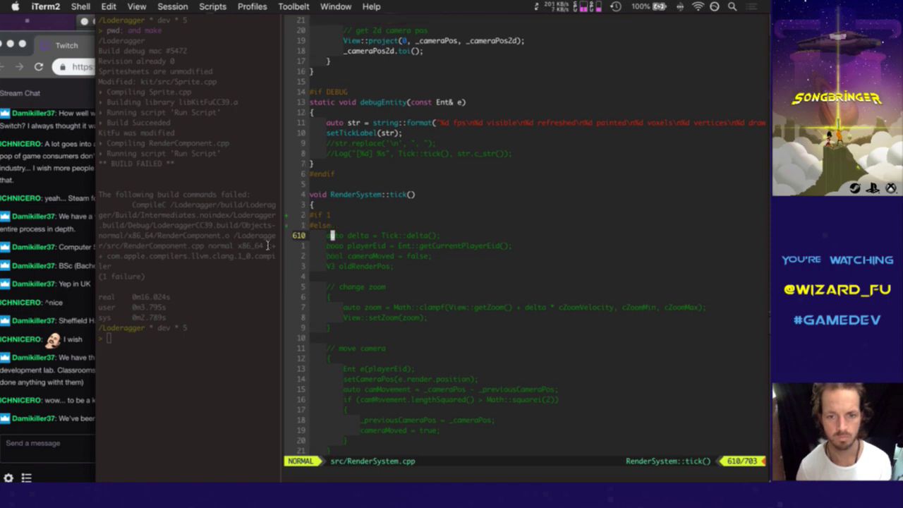
{"action": "key", "text": "y"}
{"action": "key", "text": "y"}
{"action": "key", "text": "k"}
{"action": "key", "text": "k"}
{"action": "key", "text": "p"}
Step: Try to copy the opening lines of the Entity::getAll<RenderComponent>() loop, through Ent e(eid);, into the #if 1 branch
{"action": "key", "text": "j"}
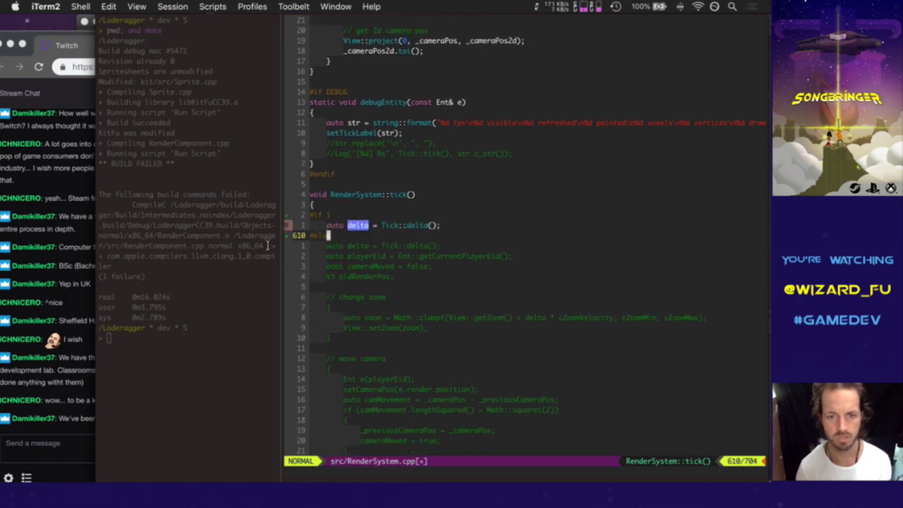
{"action": "key", "text": "j"}
{"action": "key", "text": "j"}
{"action": "key", "text": "j"}
{"action": "key", "text": "j"}
{"action": "key", "text": "j"}
{"action": "key", "text": "j"}
{"action": "key", "text": "j"}
{"action": "key", "text": "j"}
{"action": "key", "text": "j"}
{"action": "key", "text": "j"}
{"action": "key", "text": "j"}
{"action": "key", "text": "j"}
{"action": "key", "text": "j"}
{"action": "key", "text": "j"}
{"action": "key", "text": "j"}
{"action": "key", "text": "j"}
{"action": "key", "text": "j"}
{"action": "key", "text": "j"}
{"action": "key", "text": "j"}
{"action": "key", "text": "j"}
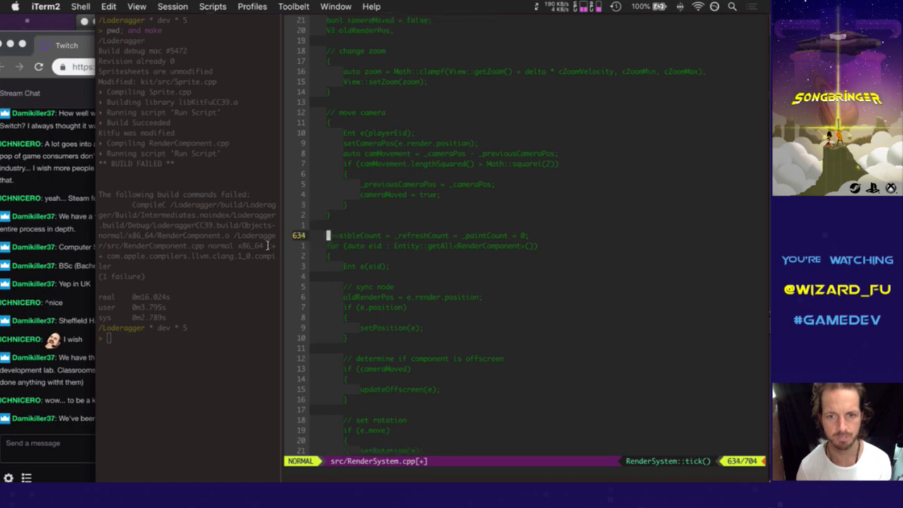
{"action": "key", "text": "j"}
{"action": "key", "text": "v"}
{"action": "key", "text": "j"}
{"action": "key", "text": "j"}
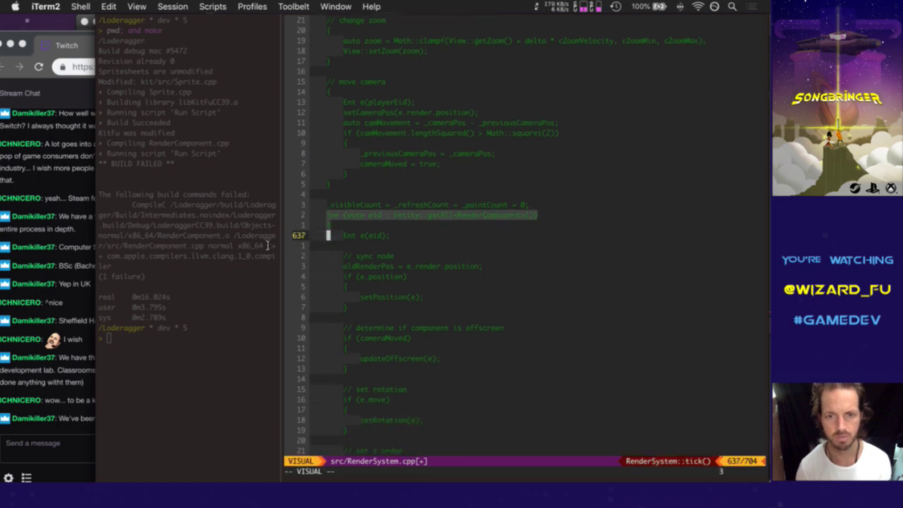
{"action": "key", "text": "y"}
{"action": "key", "text": "ctrl+u"}
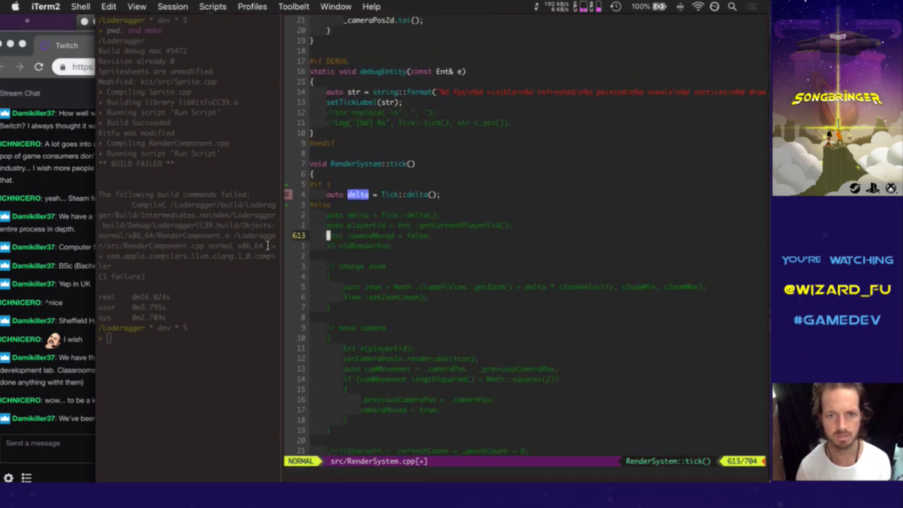
{"action": "key", "text": "k"}
{"action": "key", "text": "k"}
{"action": "key", "text": "k"}
{"action": "key", "text": "P"}
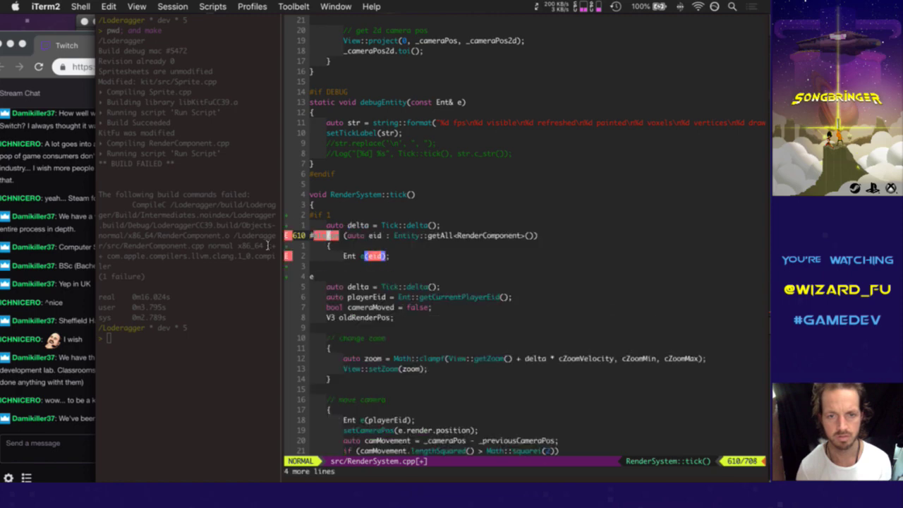
{"action": "key", "text": "u"}
Step: Copy the whole "// move camera" block from the disabled code to below the delta line in the #if 1 branch, and save the file
{"action": "key", "text": "ctrl+d"}
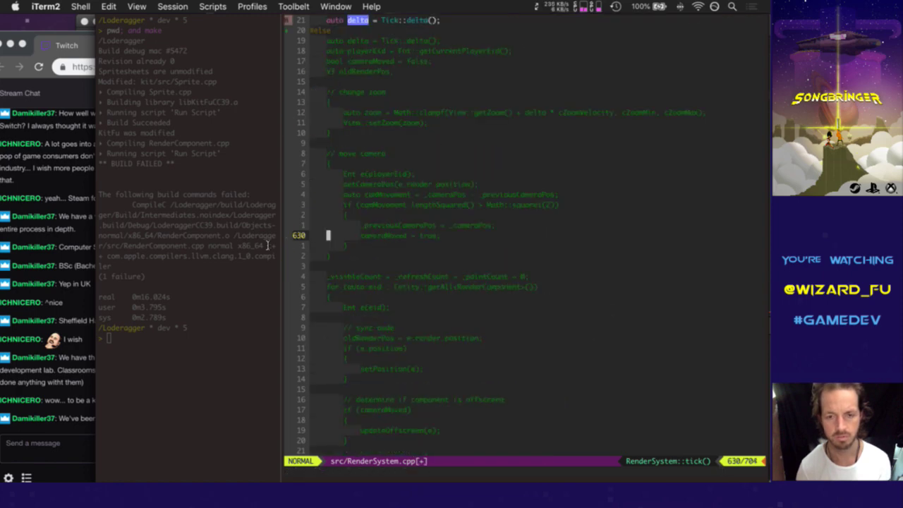
{"action": "key", "text": "k"}
{"action": "key", "text": "k"}
{"action": "key", "text": "k"}
{"action": "key", "text": "k"}
{"action": "key", "text": "k"}
{"action": "key", "text": "k"}
{"action": "key", "text": "k"}
{"action": "key", "text": "k"}
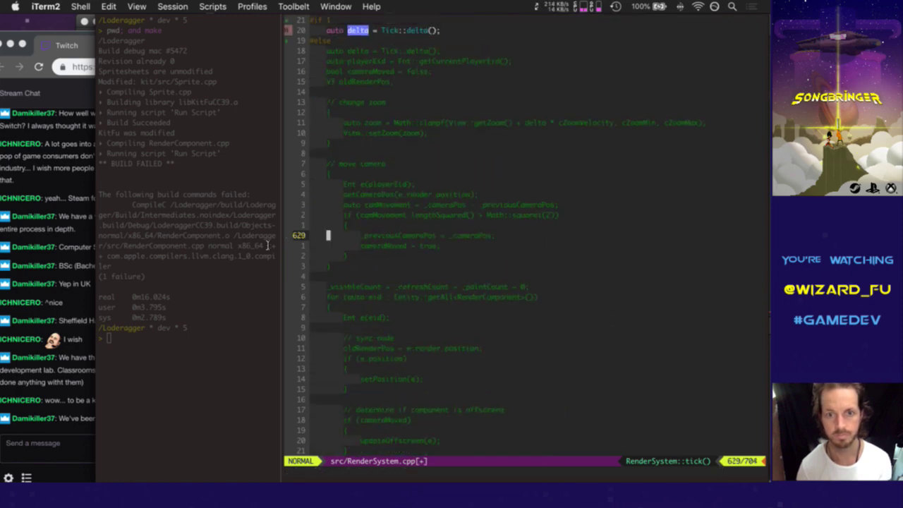
{"action": "key", "text": "shift+v"}
{"action": "key", "text": "j"}
{"action": "key", "text": "j"}
{"action": "key", "text": "j"}
{"action": "key", "text": "j"}
{"action": "key", "text": "j"}
{"action": "key", "text": "j"}
{"action": "key", "text": "j"}
{"action": "key", "text": "j"}
{"action": "key", "text": "j"}
{"action": "key", "text": "j"}
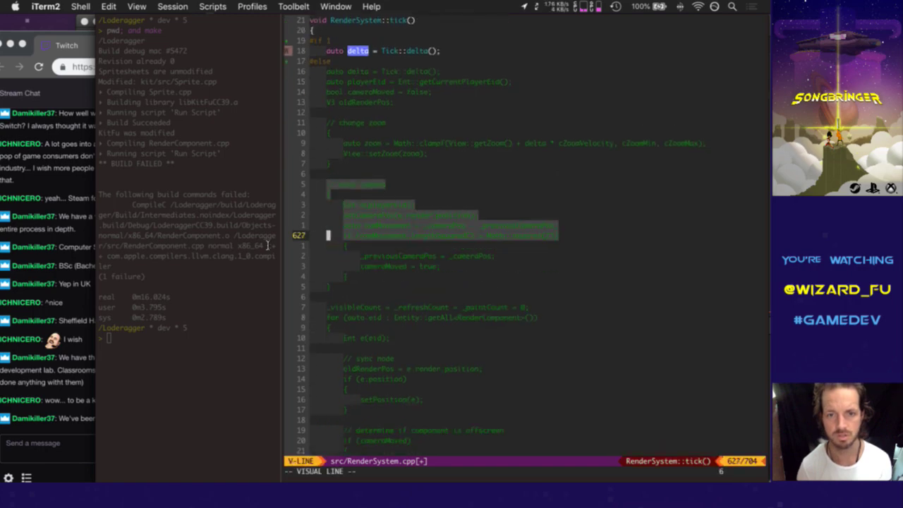
{"action": "key", "text": "y"}
{"action": "key", "text": "k"}
{"action": "key", "text": "k"}
{"action": "key", "text": "k"}
{"action": "key", "text": "k"}
{"action": "key", "text": "k"}
{"action": "key", "text": "k"}
{"action": "key", "text": "k"}
{"action": "key", "text": "k"}
{"action": "key", "text": "k"}
{"action": "key", "text": "k"}
{"action": "key", "text": "k"}
{"action": "key", "text": "k"}
{"action": "key", "text": "k"}
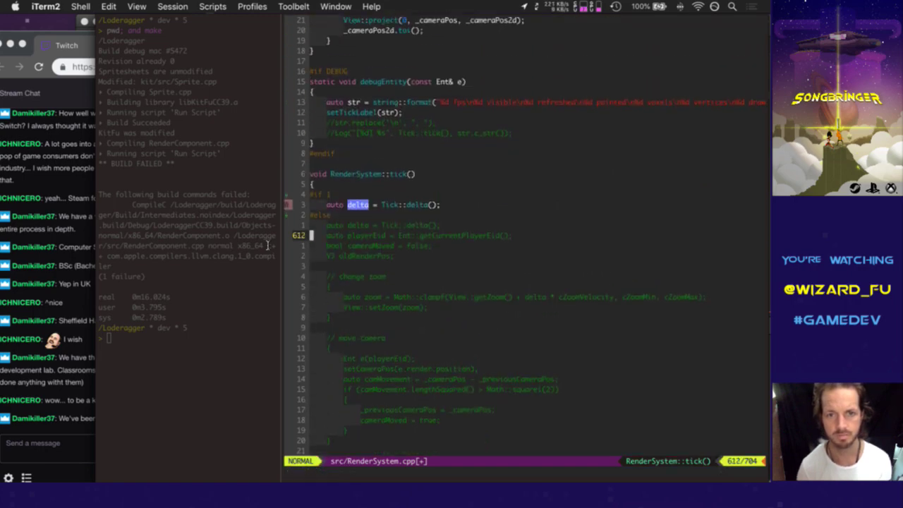
{"action": "key", "text": "p"}
{"action": "key", "text": "j"}
{"action": "key", "text": "j"}
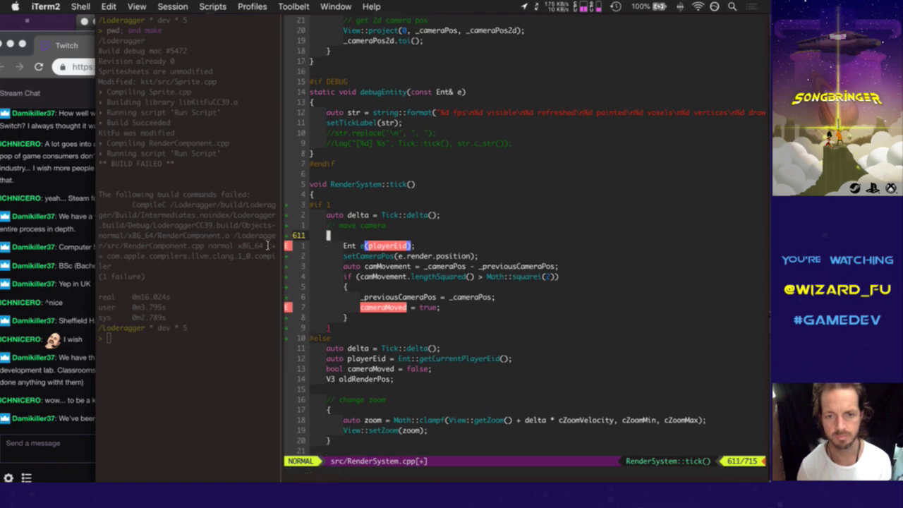
{"action": "type", "text": "j"}
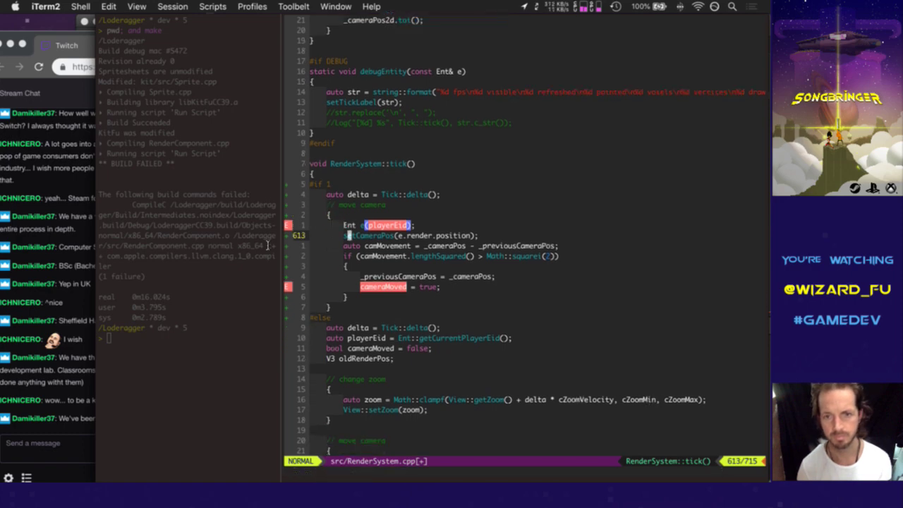
{"action": "type", "text": ":w"}
{"action": "key", "text": "Return"}
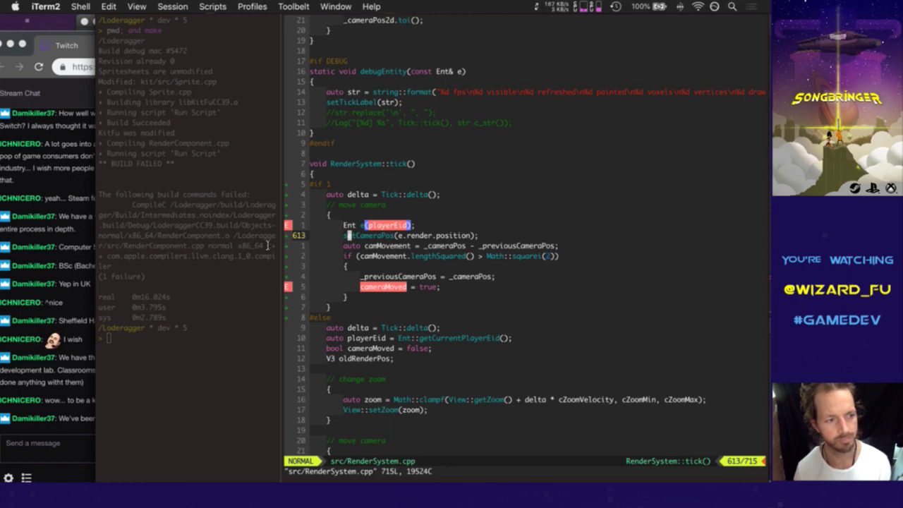
Step: Open kit/src/View.cpp through a tag search for "viewcp"
{"action": "key", "text": "ctrl+t"}
{"action": "type", "text": "viewcp"}
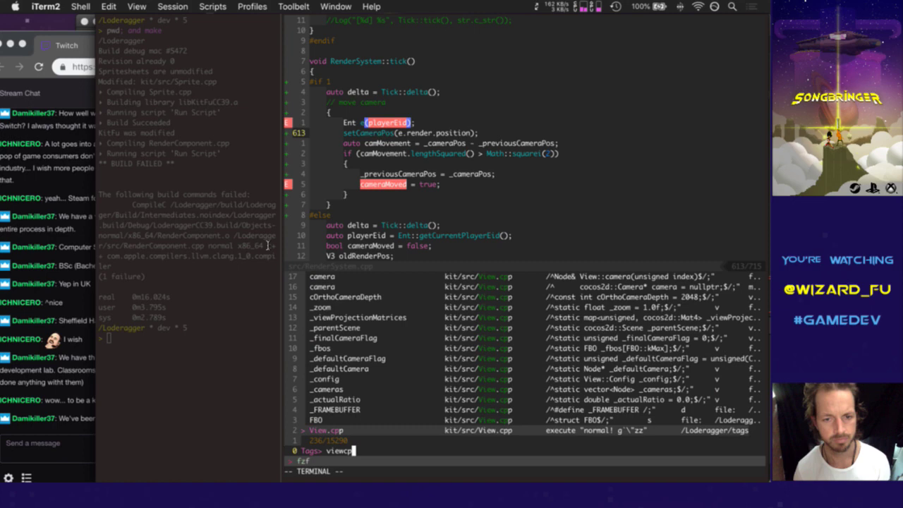
{"action": "key", "text": "Return"}
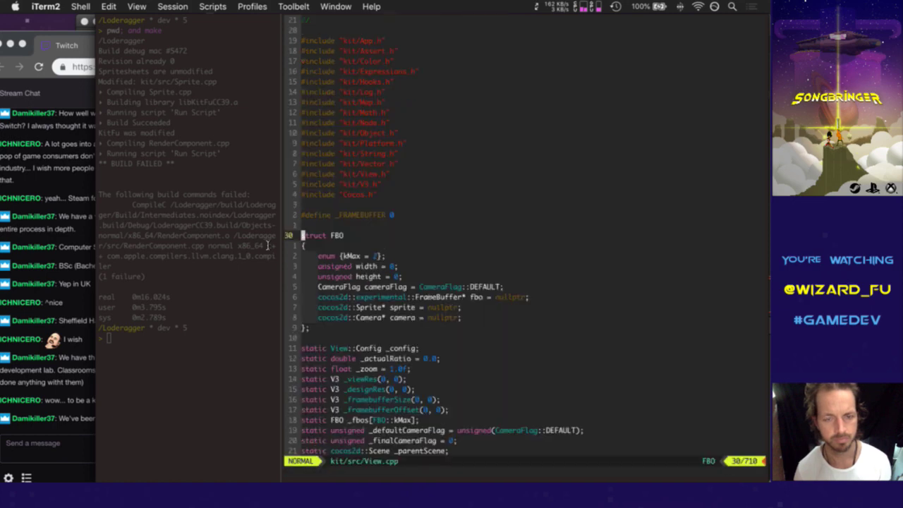
Step: Read through kit/src/View.cpp from the FBO struct and static camera variables down to getWindowRect()
{"action": "key", "text": "j"}
{"action": "key", "text": "j"}
{"action": "key", "text": "j"}
{"action": "key", "text": "j"}
{"action": "key", "text": "j"}
{"action": "key", "text": "j"}
{"action": "key", "text": "j"}
{"action": "key", "text": "j"}
{"action": "key", "text": "j"}
{"action": "key", "text": "j"}
{"action": "key", "text": "j"}
{"action": "key", "text": "j"}
{"action": "key", "text": "j"}
{"action": "key", "text": "j"}
{"action": "key", "text": "j"}
{"action": "key", "text": "j"}
{"action": "key", "text": "j"}
{"action": "key", "text": "j"}
{"action": "key", "text": "j"}
{"action": "key", "text": "j"}
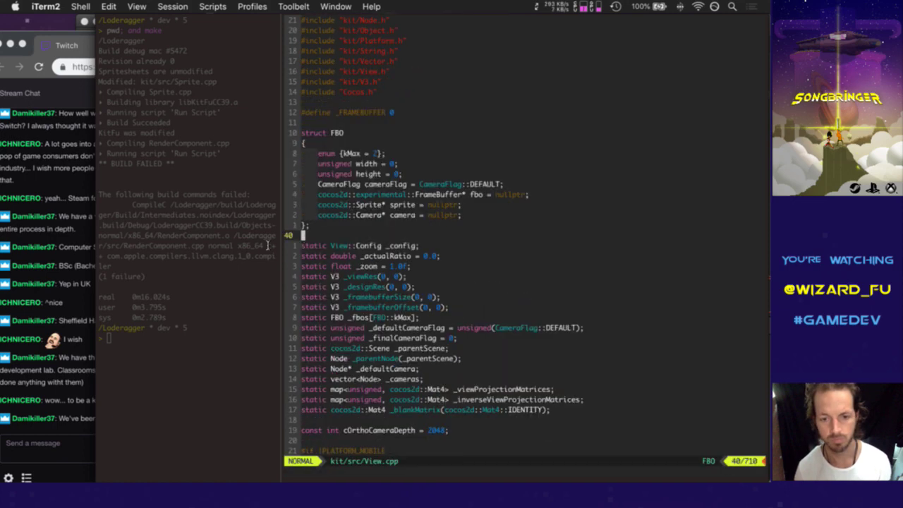
{"action": "key", "text": "j"}
{"action": "key", "text": "j"}
{"action": "key", "text": "j"}
{"action": "key", "text": "j"}
{"action": "key", "text": "j"}
{"action": "key", "text": "j"}
{"action": "key", "text": "j"}
{"action": "key", "text": "j"}
{"action": "key", "text": "j"}
{"action": "key", "text": "j"}
{"action": "key", "text": "j"}
{"action": "key", "text": "j"}
{"action": "key", "text": "j"}
{"action": "key", "text": "j"}
{"action": "key", "text": "j"}
{"action": "key", "text": "j"}
{"action": "key", "text": "j"}
{"action": "key", "text": "j"}
{"action": "key", "text": "j"}
{"action": "key", "text": "j"}
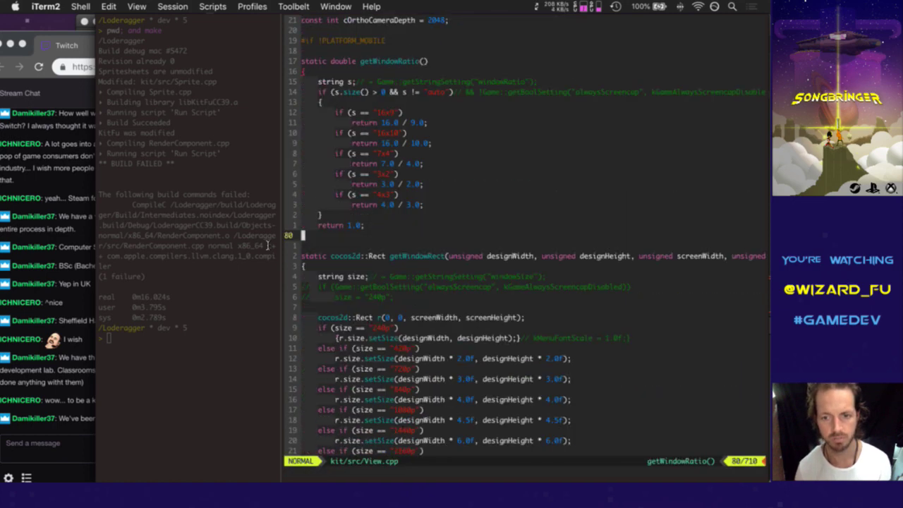
{"action": "type", "text": ":noh"}
{"action": "key", "text": "Return"}
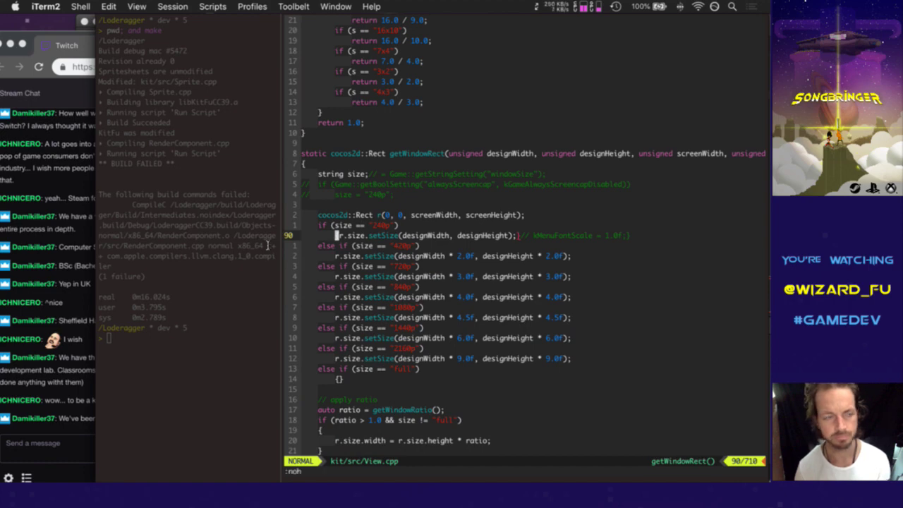
Step: Search View.cpp for "cameras" and examine the camera setup in constructFramebuffers(), down to the "test ortho camera" block
{"action": "key", "text": "g"}
{"action": "key", "text": "g"}
{"action": "type", "text": "/co"}
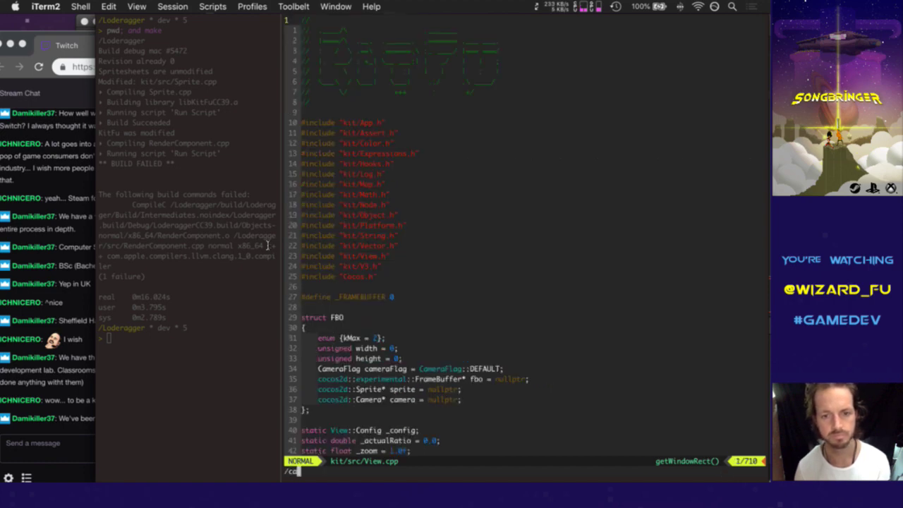
{"action": "type", "text": "meras"}
{"action": "key", "text": "Return"}
{"action": "key", "text": "n"}
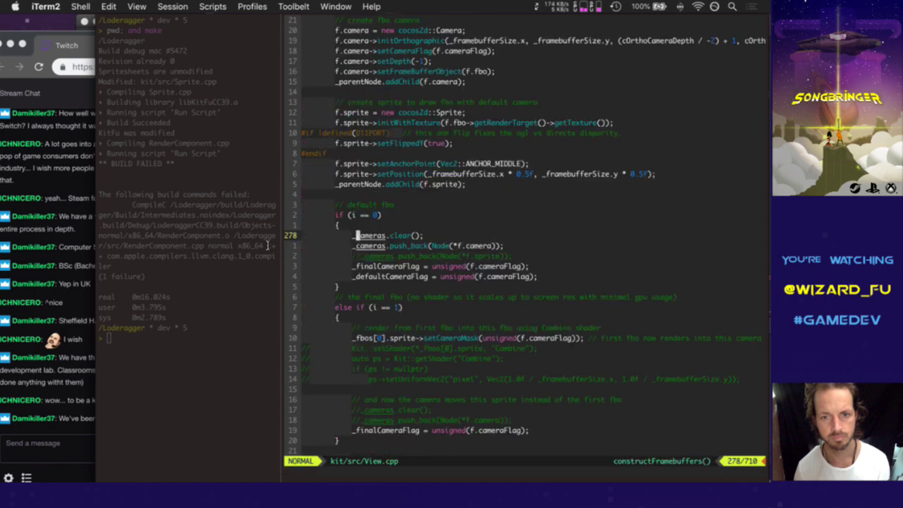
{"action": "key", "text": "ctrl+d"}
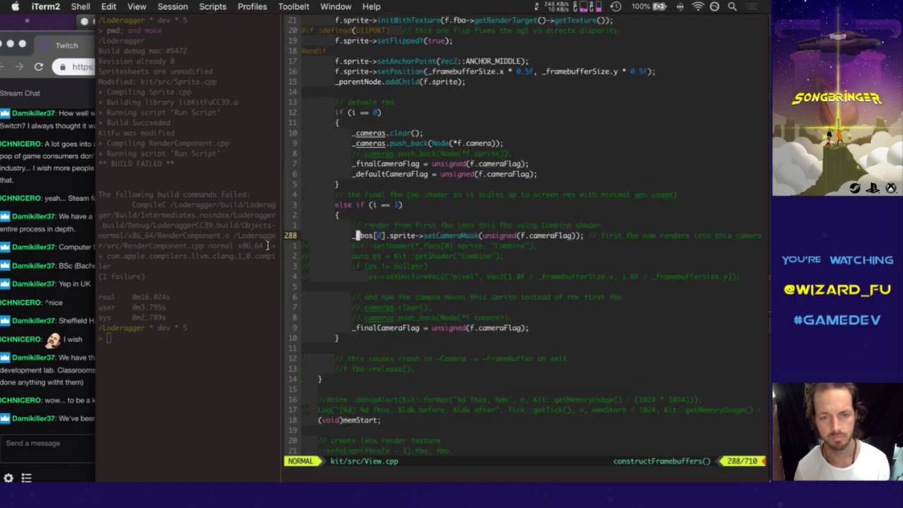
{"action": "key", "text": "ctrl+u"}
{"action": "key", "text": "g"}
{"action": "key", "text": "g"}
{"action": "key", "text": "ctrl+o"}
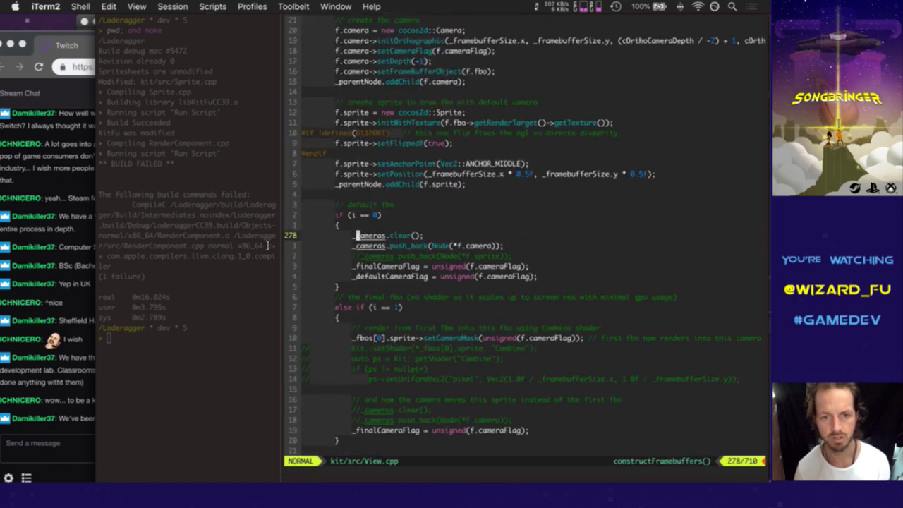
{"action": "key", "text": "ctrl+d"}
{"action": "key", "text": "ctrl+d"}
{"action": "key", "text": "ctrl+d"}
{"action": "key", "text": "ctrl+d"}
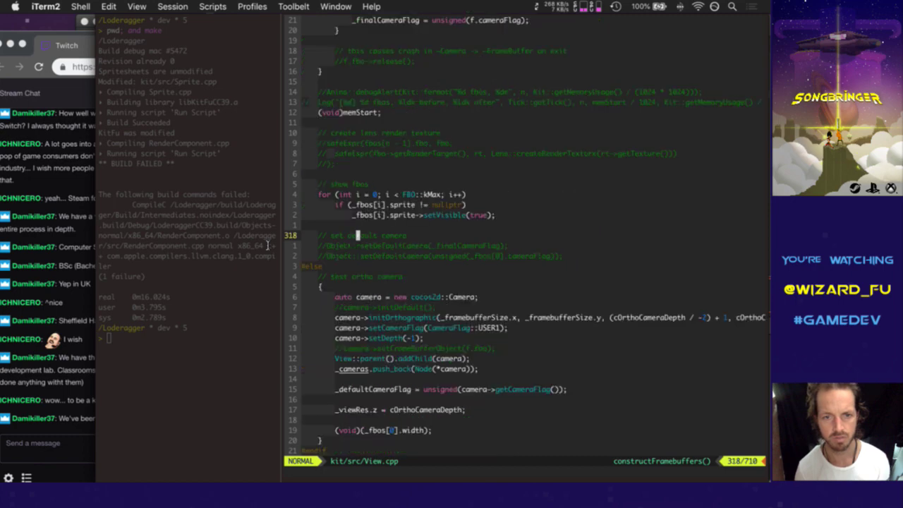
{"action": "key", "text": "ctrl+d"}
{"action": "key", "text": "ctrl+d"}
{"action": "key", "text": "ctrl+u"}
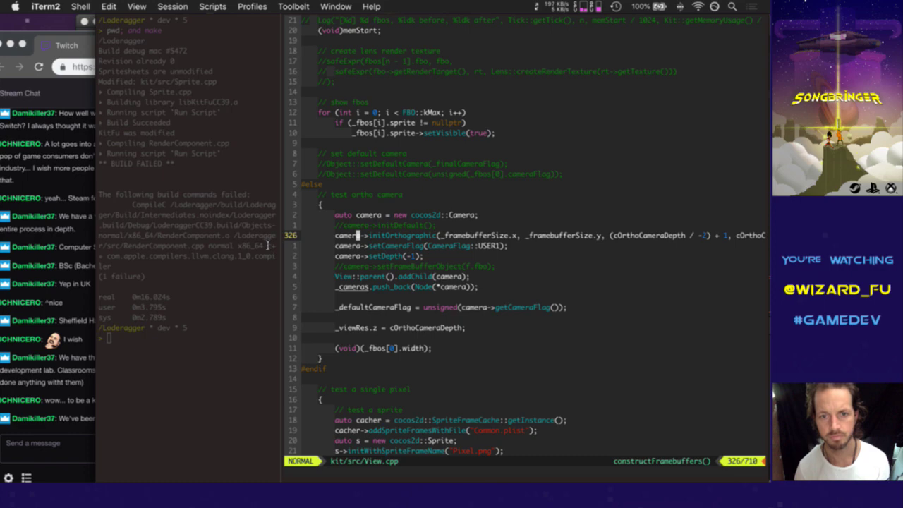
Step: In the "test ortho camera" block, comment out the camera->initOrthographic line, uncomment camera->initDefault(), and save the file
{"action": "type", "text": ":noh"}
{"action": "key", "text": "Return"}
{"action": "key", "text": "h"}
{"action": "key", "text": "h"}
{"action": "key", "text": "h"}
{"action": "type", "text": "i"}
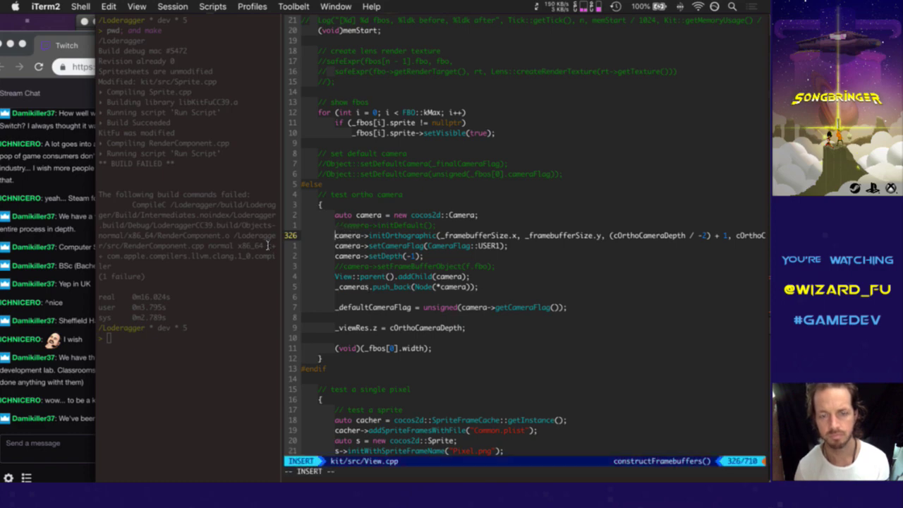
{"action": "type", "text": "//"}
{"action": "key", "text": "Escape"}
{"action": "key", "text": "k"}
{"action": "key", "text": "x"}
{"action": "key", "text": "x"}
{"action": "key", "text": "x"}
{"action": "key", "text": "x"}
{"action": "type", "text": ":w"}
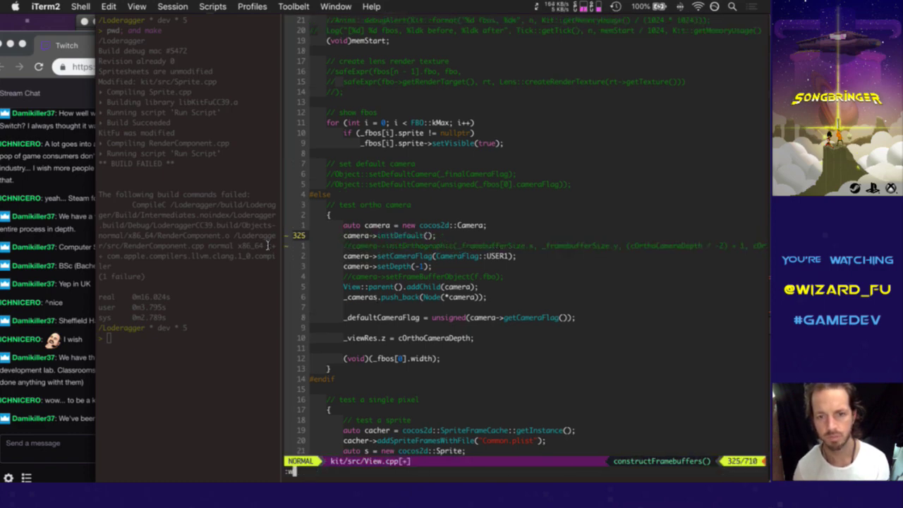
{"action": "key", "text": "Return"}
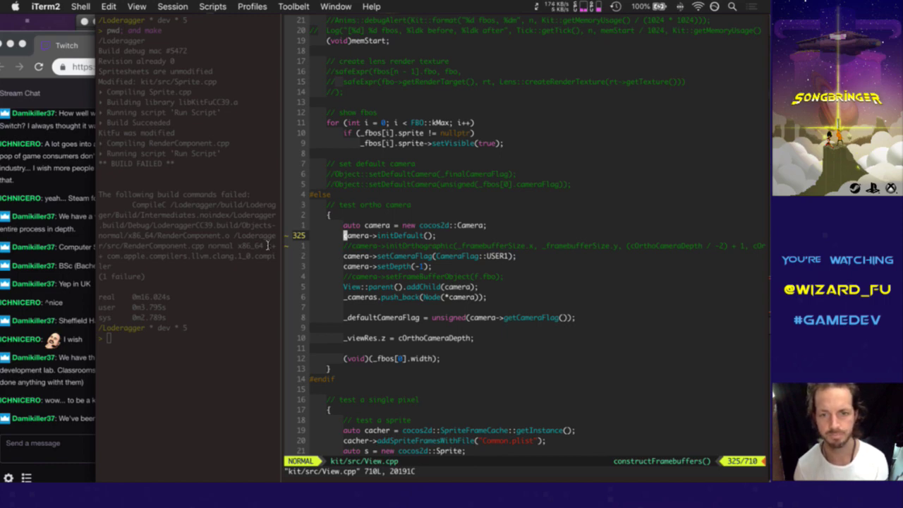
Step: Look up the definition of Camera::initDefault(), examine its 2D and 3D projection cases, and close that file
{"action": "key", "text": "l"}
{"action": "key", "text": "l"}
{"action": "key", "text": "l"}
{"action": "key", "text": "l"}
{"action": "key", "text": "l"}
{"action": "key", "text": "l"}
{"action": "key", "text": "l"}
{"action": "key", "text": "l"}
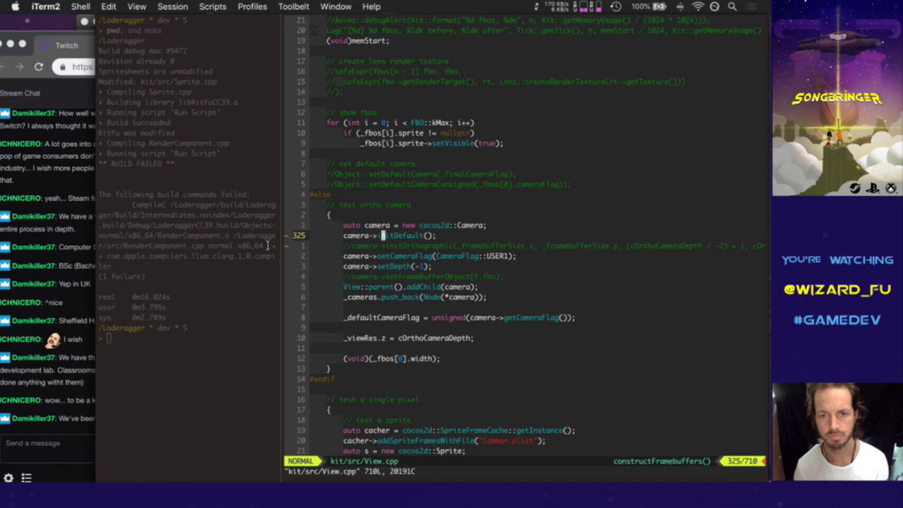
{"action": "key", "text": "ctrl+t"}
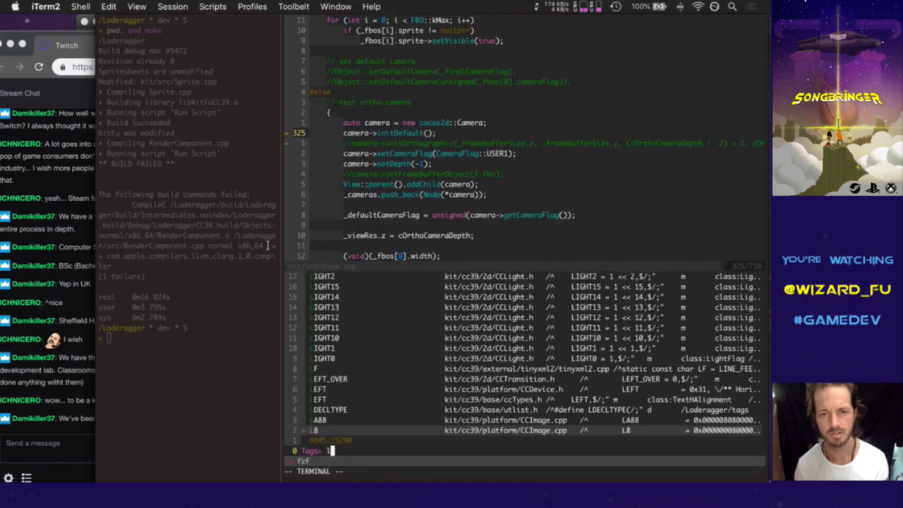
{"action": "type", "text": "l"}
{"action": "key", "text": "Escape"}
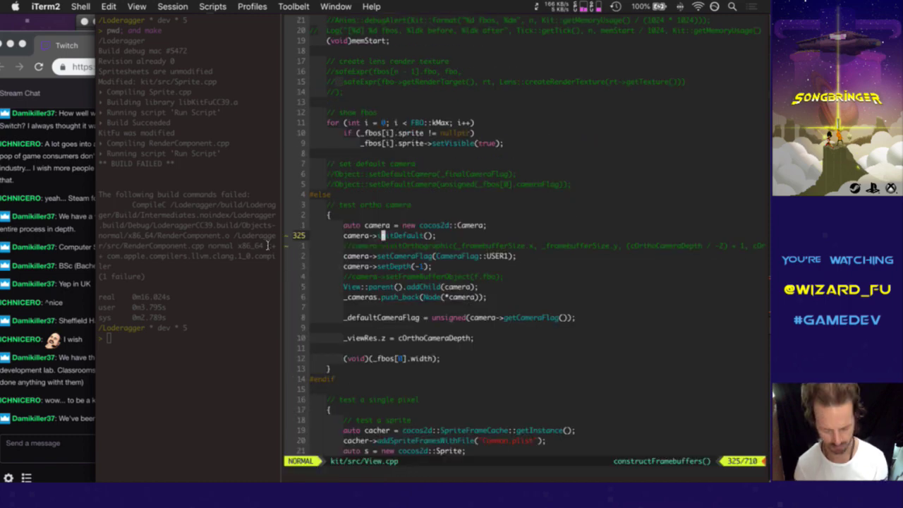
{"action": "key", "text": "ctrl+]"}
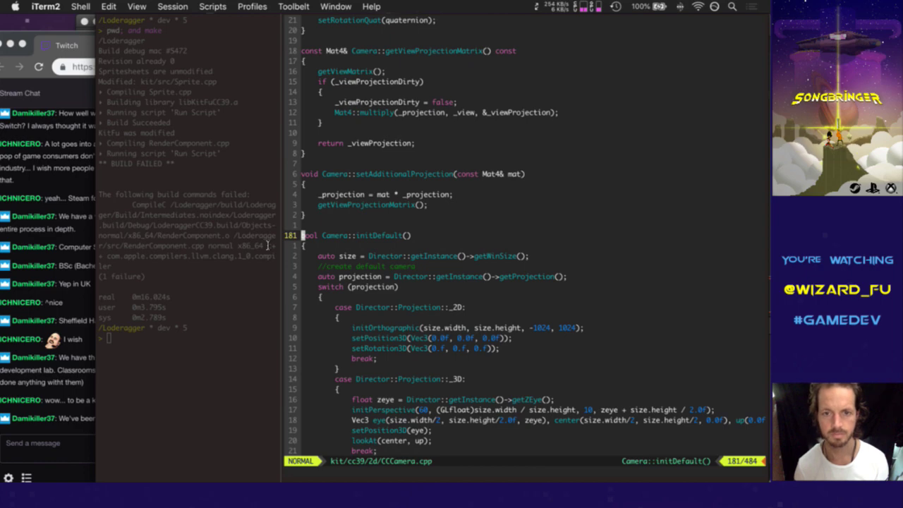
{"action": "key", "text": "1"}
{"action": "key", "text": "0"}
{"action": "key", "text": "j"}
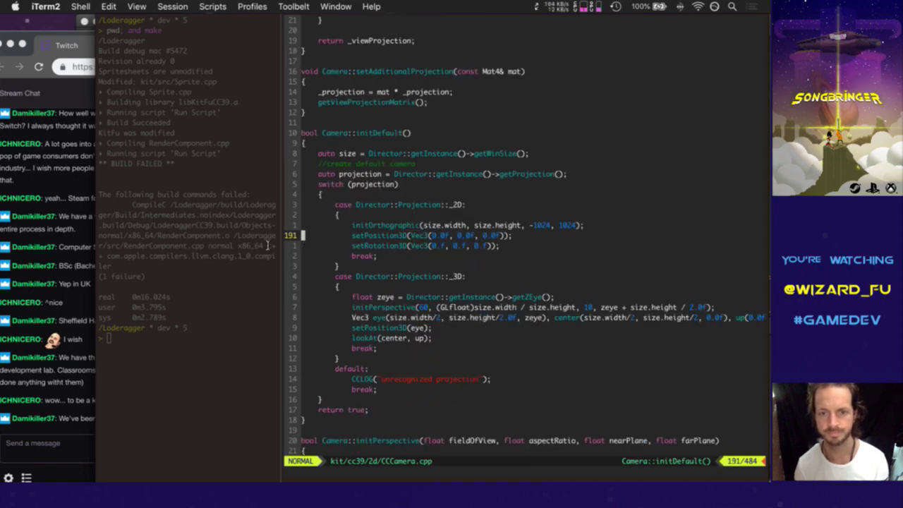
{"action": "type", "text": ":bd"}
{"action": "key", "text": "Return"}
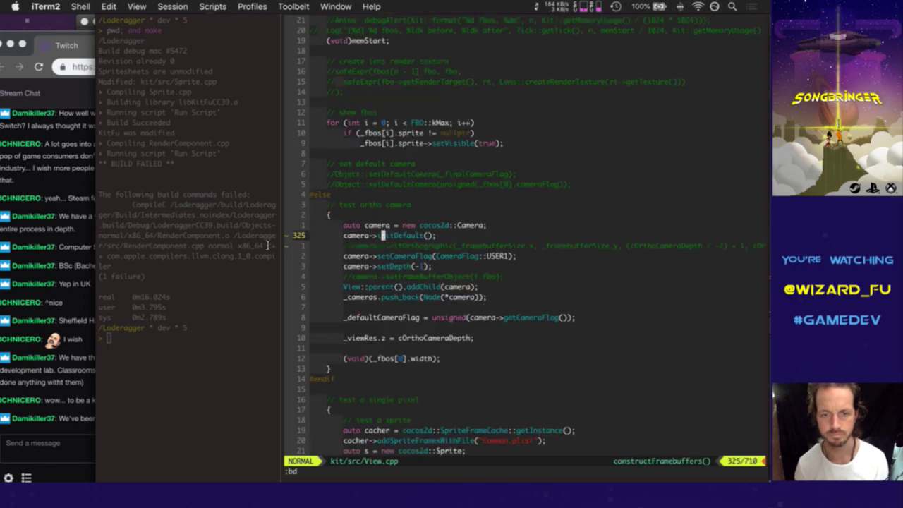
Step: Return to src/RenderSystem.cpp at the setCameraPos call in the #if 1 branch of RenderSystem::tick()
{"action": "key", "text": "j"}
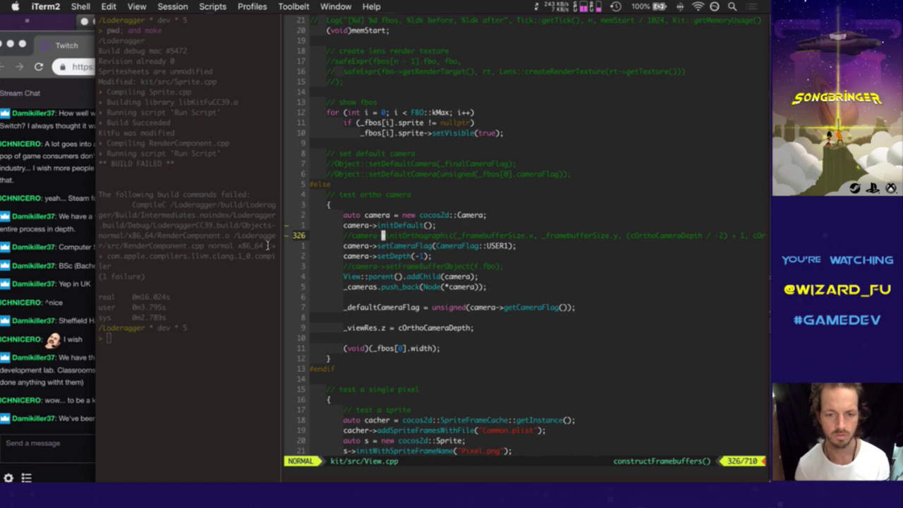
{"action": "type", "text": ":bp!"}
{"action": "key", "text": "Return"}
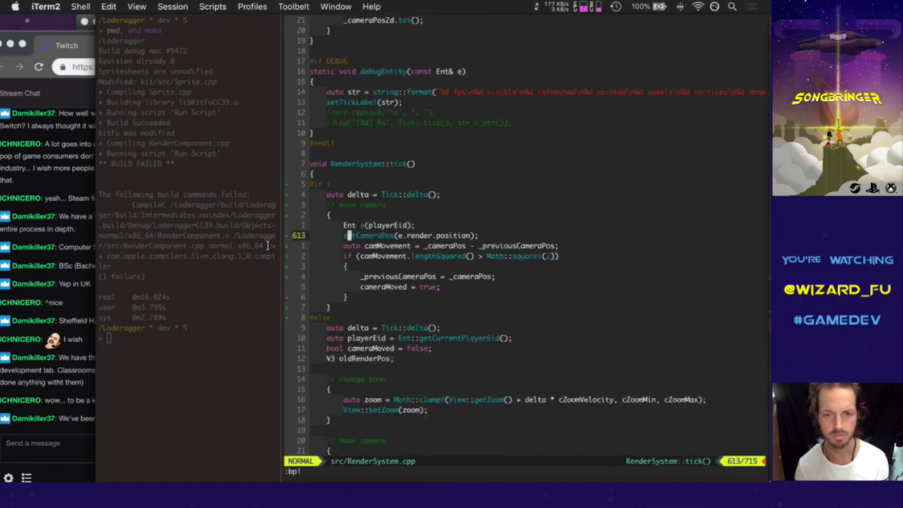
{"action": "key", "text": "j"}
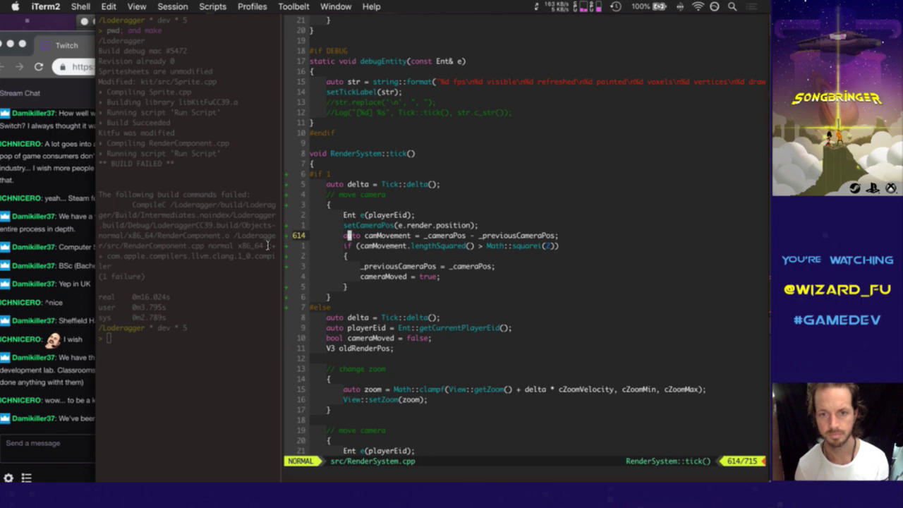
{"action": "key", "text": "l"}
{"action": "key", "text": "l"}
{"action": "key", "text": "l"}
{"action": "key", "text": "l"}
{"action": "key", "text": "l"}
{"action": "key", "text": "l"}
{"action": "key", "text": "l"}
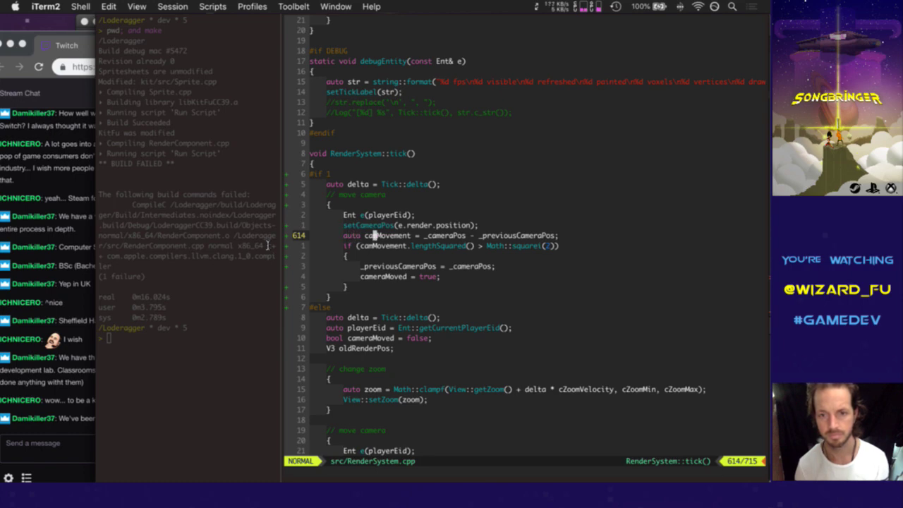
{"action": "key", "text": "k"}
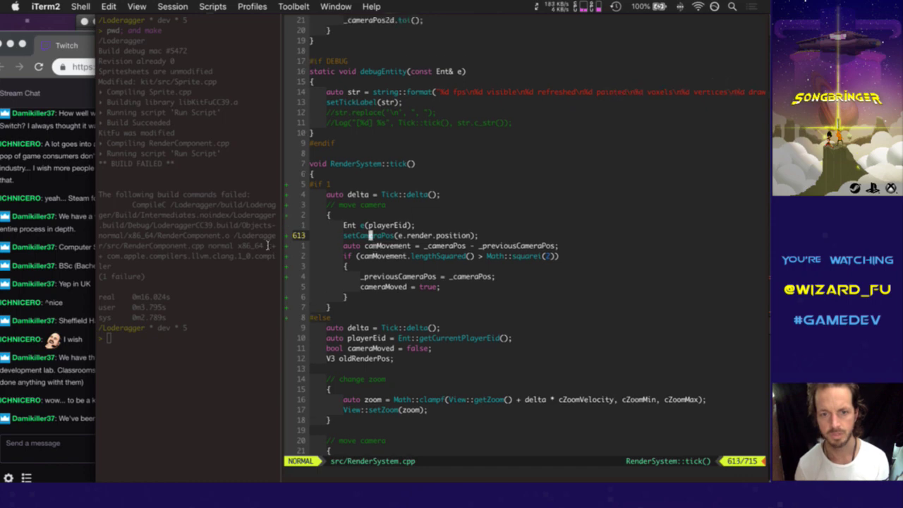
Step: Examine the setCameraPos() definition down to the line that sets the position of View::camera(0)
{"action": "key", "text": "asciicircum"}
{"action": "key", "text": "i"}
{"action": "key", "text": "Escape"}
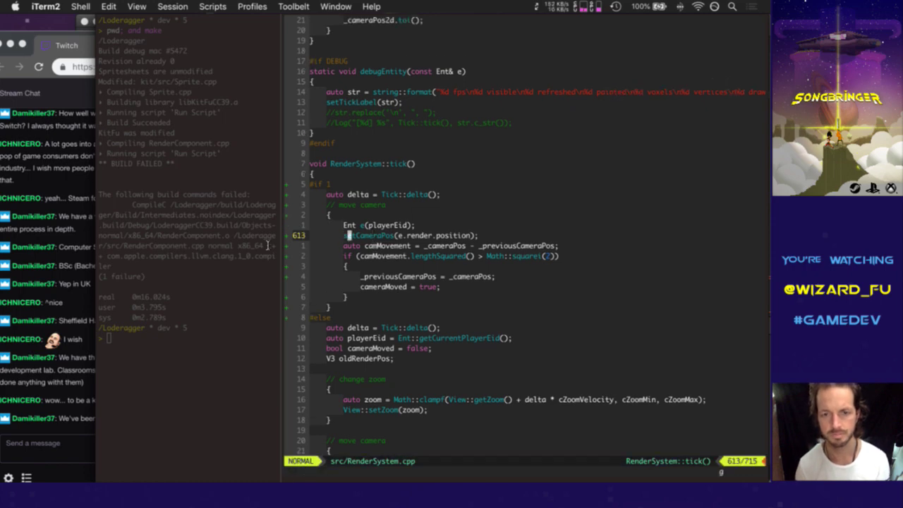
{"action": "key", "text": "ctrl+bracketright"}
{"action": "key", "text": "j"}
{"action": "key", "text": "j"}
{"action": "key", "text": "j"}
{"action": "key", "text": "j"}
{"action": "key", "text": "j"}
{"action": "key", "text": "j"}
{"action": "key", "text": "j"}
{"action": "key", "text": "j"}
{"action": "key", "text": "j"}
{"action": "key", "text": "j"}
{"action": "key", "text": "j"}
{"action": "key", "text": "j"}
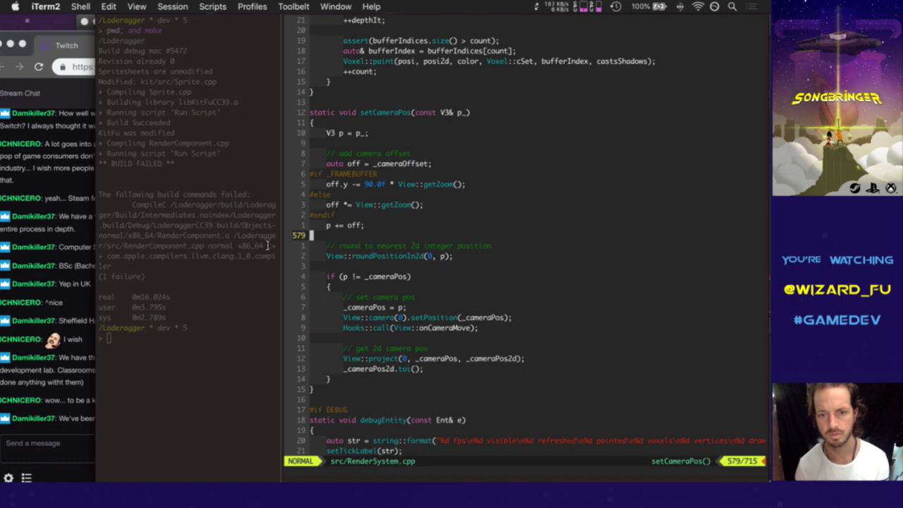
{"action": "key", "text": "j"}
{"action": "key", "text": "j"}
{"action": "key", "text": "j"}
{"action": "key", "text": "j"}
{"action": "key", "text": "j"}
{"action": "key", "text": "j"}
{"action": "key", "text": "j"}
{"action": "key", "text": "j"}
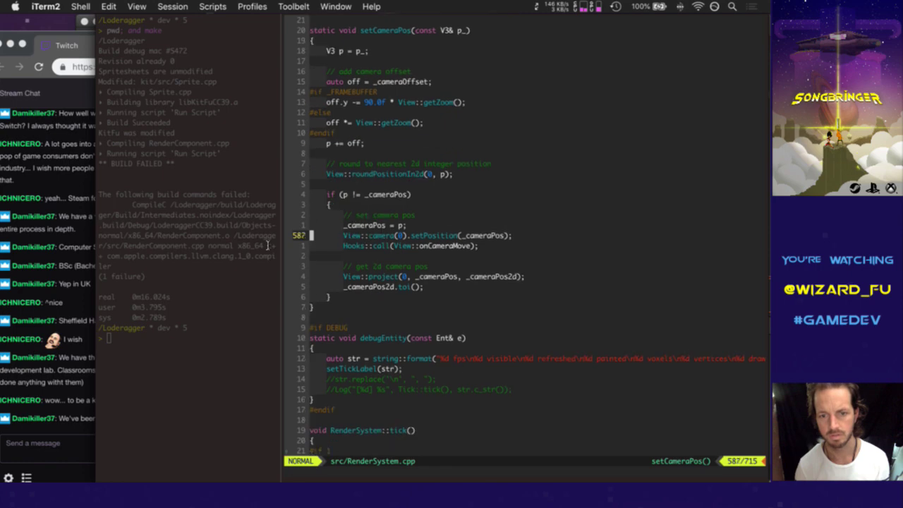
Step: Copy the line View::camera(0).setPosition(_cameraPos); to just above the setCameraPos call in the #if 1 branch of RenderSystem::tick()
{"action": "key", "text": "shift+v"}
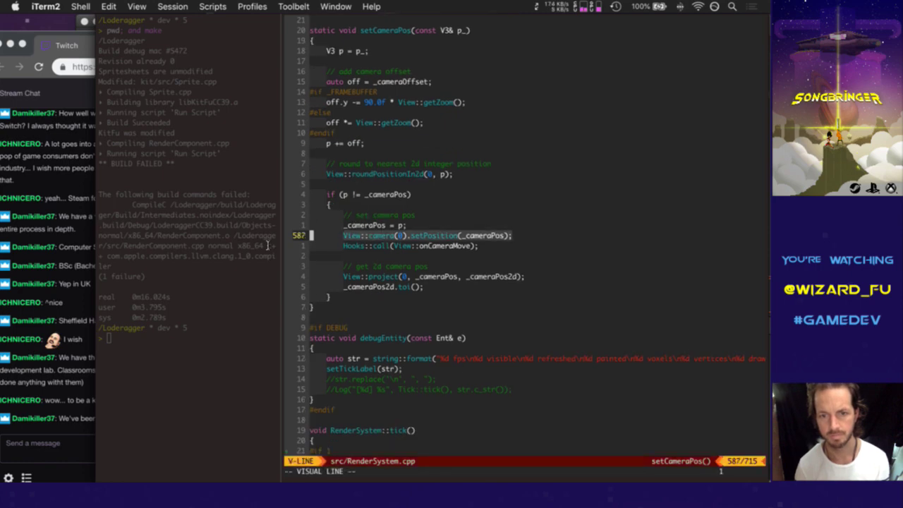
{"action": "key", "text": "y"}
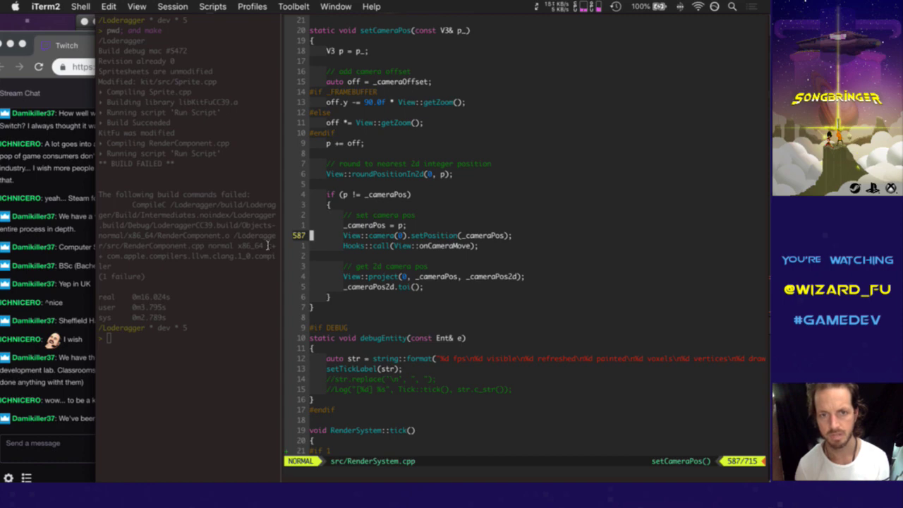
{"action": "key", "text": "2"}
{"action": "key", "text": "6"}
{"action": "key", "text": "j"}
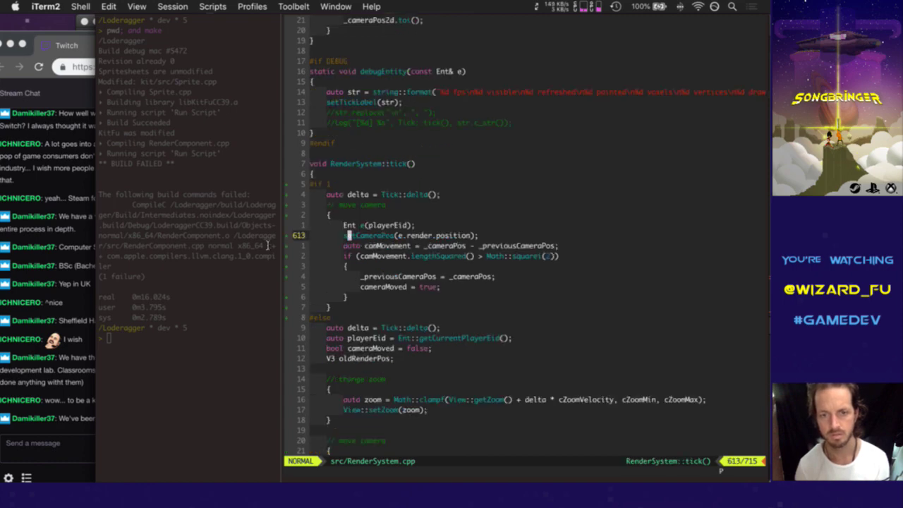
{"action": "key", "text": "P"}
{"action": "key", "text": "f"}
{"action": "key", "text": "r"}
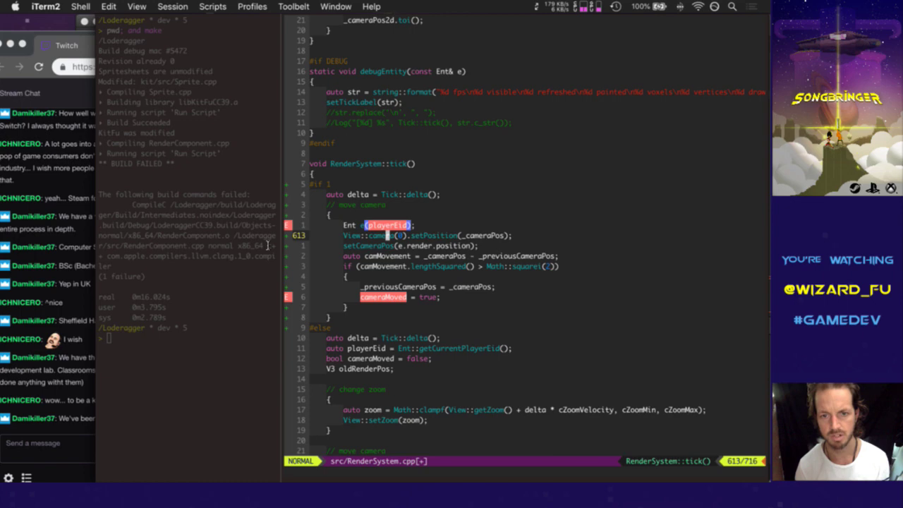
Step: Copy the line auto playerEid = Ent::getCurrentPlayerEid(); below the delta line in the #if 1 branch and add a blank line before // move camera
{"action": "key", "text": "k"}
{"action": "key", "text": "j"}
{"action": "key", "text": "j"}
{"action": "key", "text": "j"}
{"action": "key", "text": "j"}
{"action": "key", "text": "j"}
{"action": "key", "text": "j"}
{"action": "key", "text": "j"}
{"action": "key", "text": "j"}
{"action": "key", "text": "j"}
{"action": "key", "text": "j"}
{"action": "key", "text": "j"}
{"action": "key", "text": "j"}
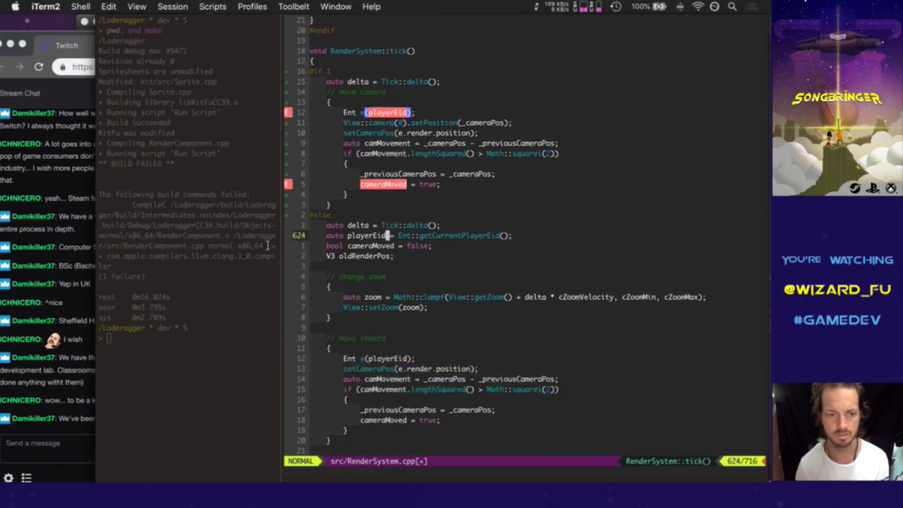
{"action": "key", "text": "k"}
{"action": "key", "text": "k"}
{"action": "key", "text": "k"}
{"action": "key", "text": "k"}
{"action": "key", "text": "k"}
{"action": "key", "text": "k"}
{"action": "key", "text": "k"}
{"action": "key", "text": "k"}
{"action": "key", "text": "k"}
{"action": "key", "text": "k"}
{"action": "key", "text": "k"}
{"action": "key", "text": "k"}
{"action": "key", "text": "k"}
{"action": "key", "text": "u"}
{"action": "key", "text": "u"}
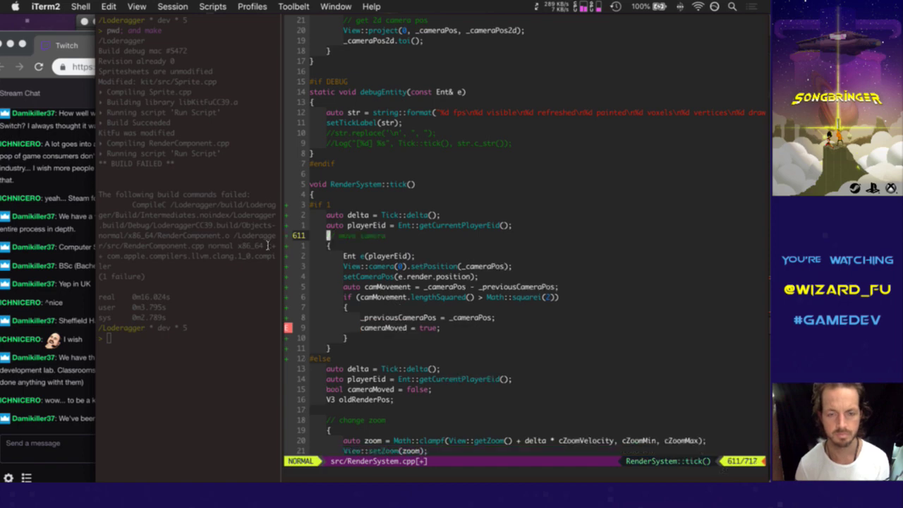
{"action": "key", "text": "0"}
{"action": "key", "text": "j"}
{"action": "key", "text": "j"}
{"action": "key", "text": "j"}
{"action": "key", "text": "j"}
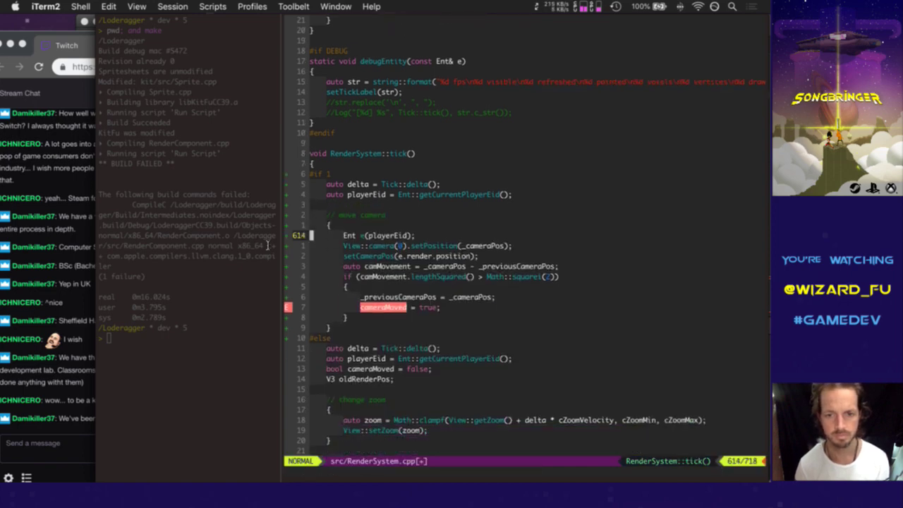
Step: Begin a new assignment to _cameraPos on its own line above the View::camera(0).setPosition call
{"action": "key", "text": "f"}
{"action": "key", "text": "c"}
{"action": "key", "text": "w"}
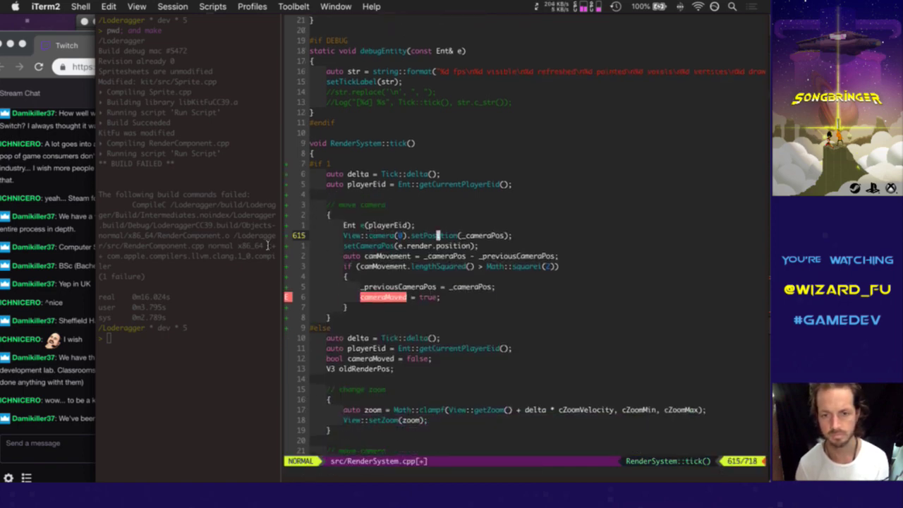
{"action": "key", "text": "f"}
{"action": "key", "text": "i"}
{"action": "key", "text": "f"}
{"action": "key", "text": "c"}
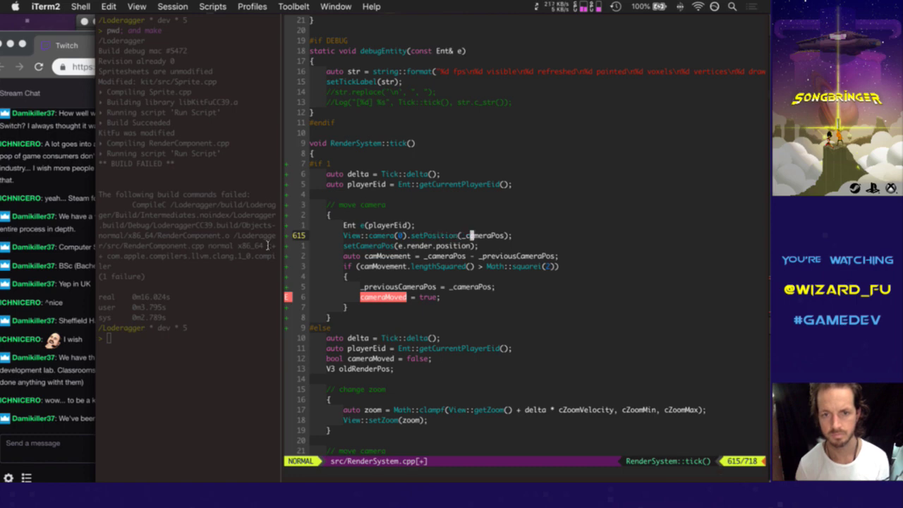
{"action": "key", "text": "O"}
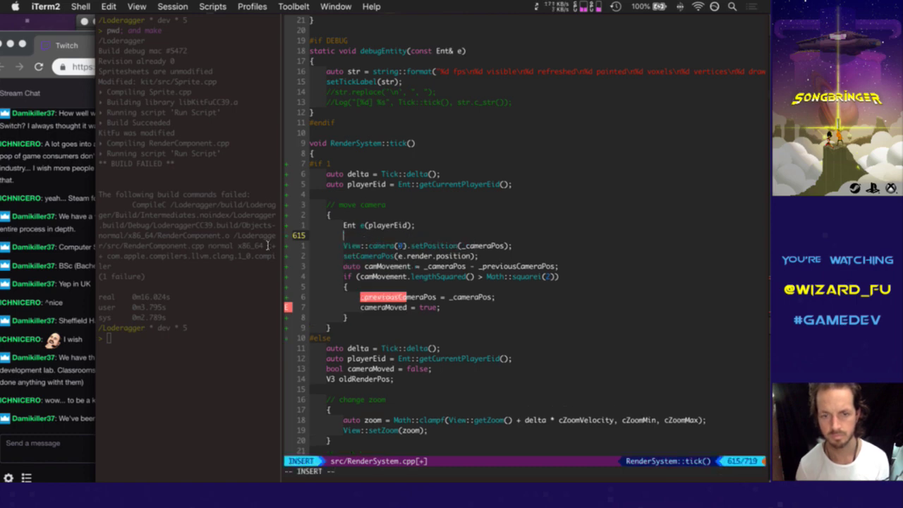
{"action": "type", "text": "_camera"}
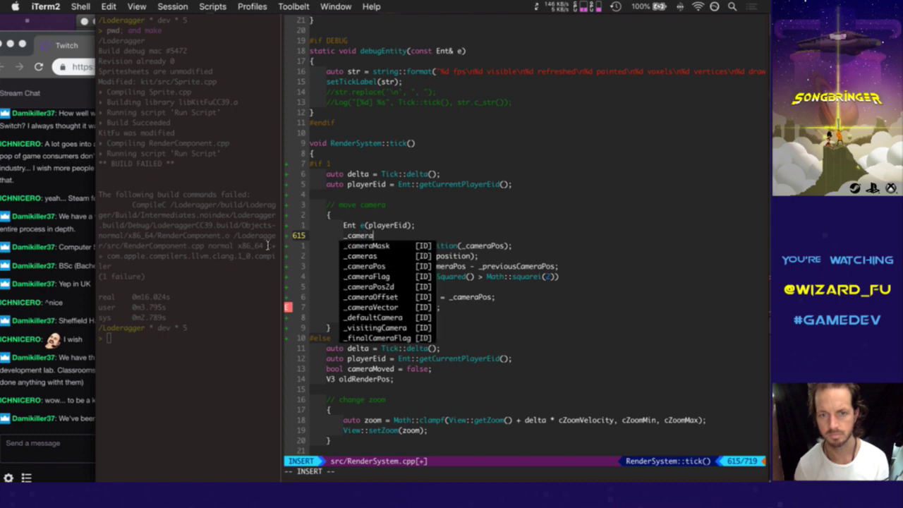
{"action": "type", "text": "Pos = "}
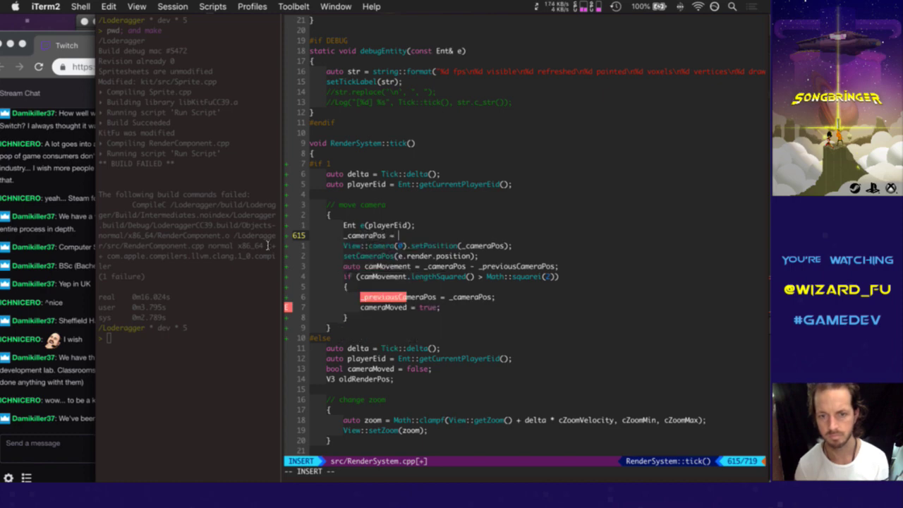
{"action": "type", "text": "e."}
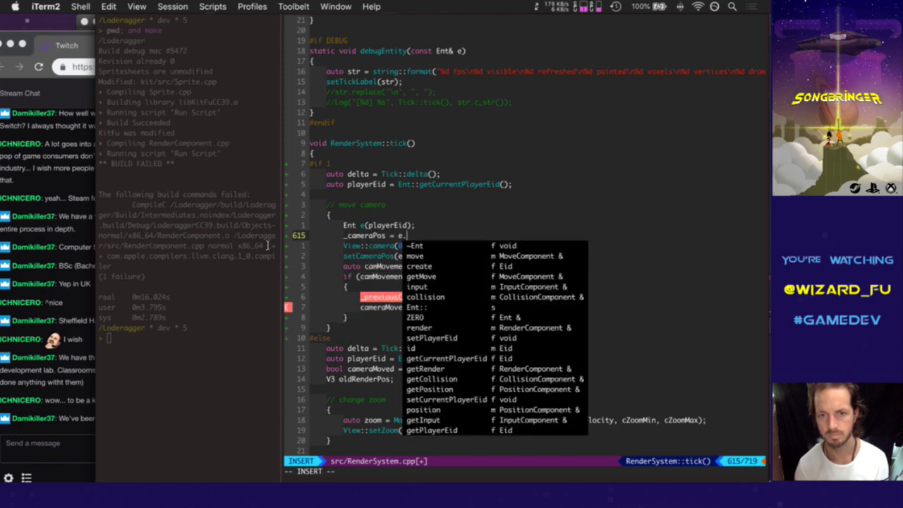
{"action": "type", "text": "re"}
{"action": "key", "text": "BackSpace"}
{"action": "key", "text": "BackSpace"}
{"action": "key", "text": "BackSpace"}
{"action": "key", "text": "BackSpace"}
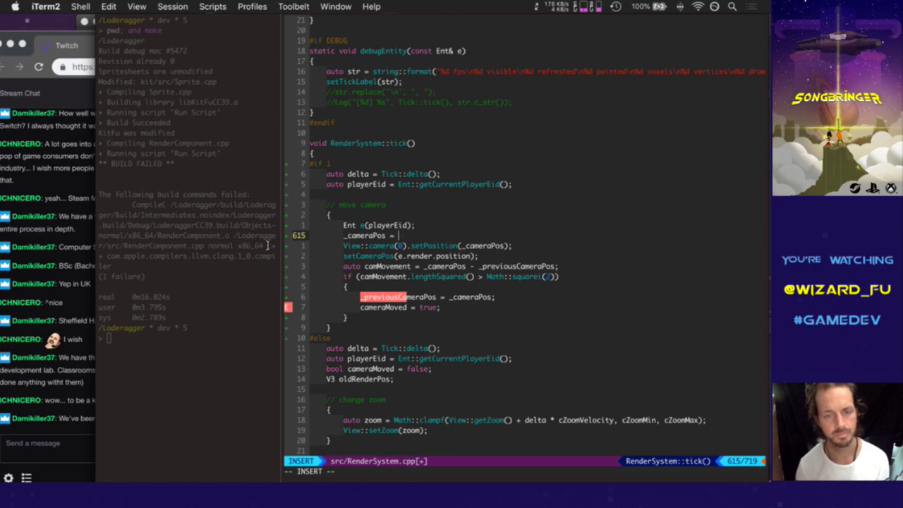
Step: Complete the _cameraPos assignment with View::getFramebufferSize(); and add the line _cameraPos *= -0.5f; below it
{"action": "type", "text": "View::"}
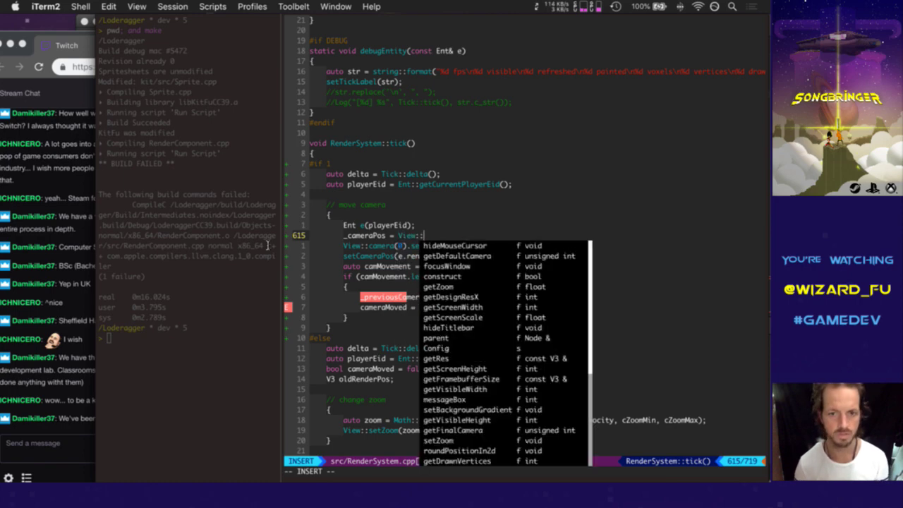
{"action": "type", "text": "getFr"}
{"action": "key", "text": "Tab"}
{"action": "type", "text": "();"}
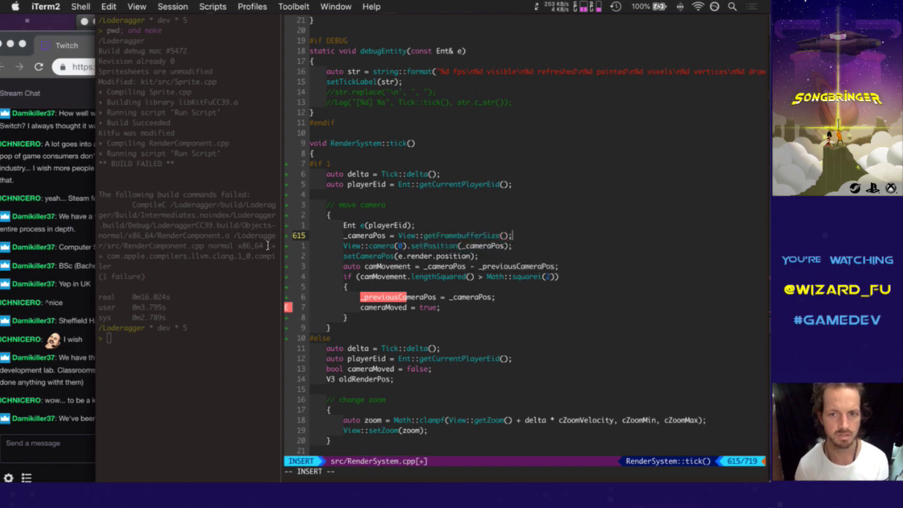
{"action": "key", "text": "Return"}
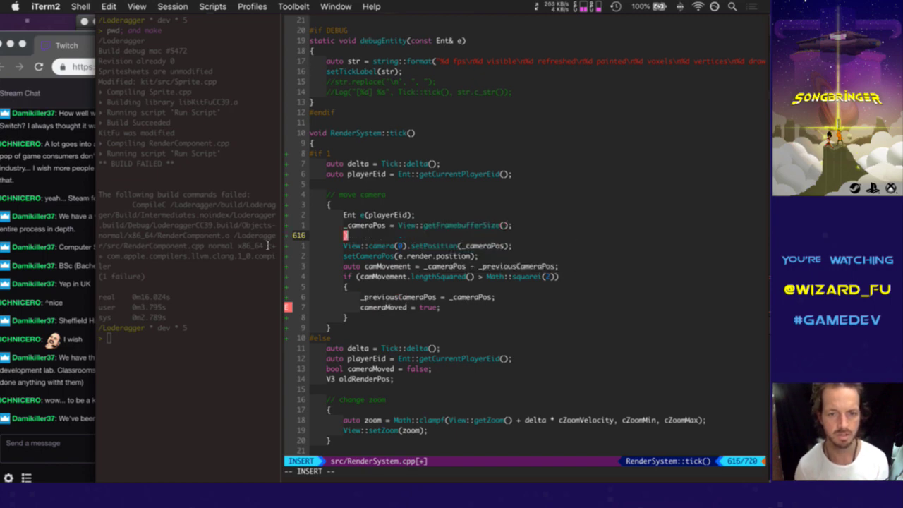
{"action": "type", "text": "_cameraP"}
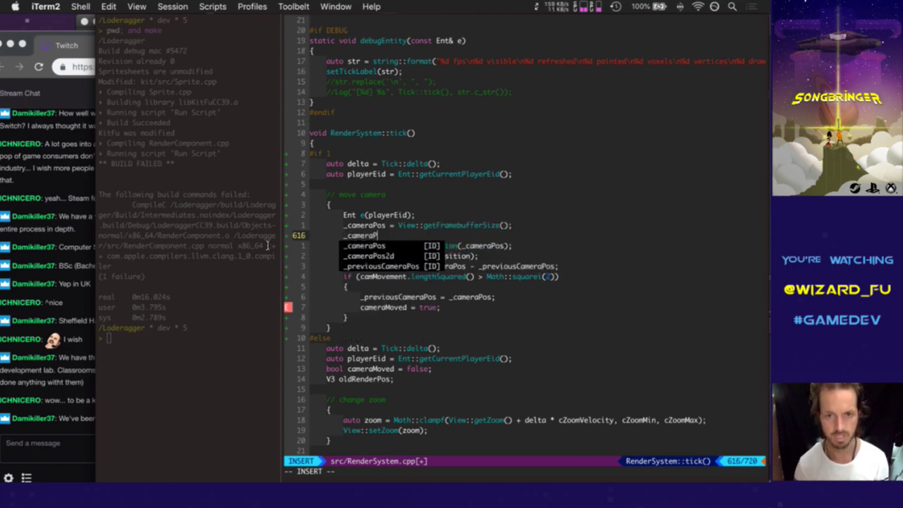
{"action": "key", "text": "Tab"}
{"action": "type", "text": "*= -0.5f;"}
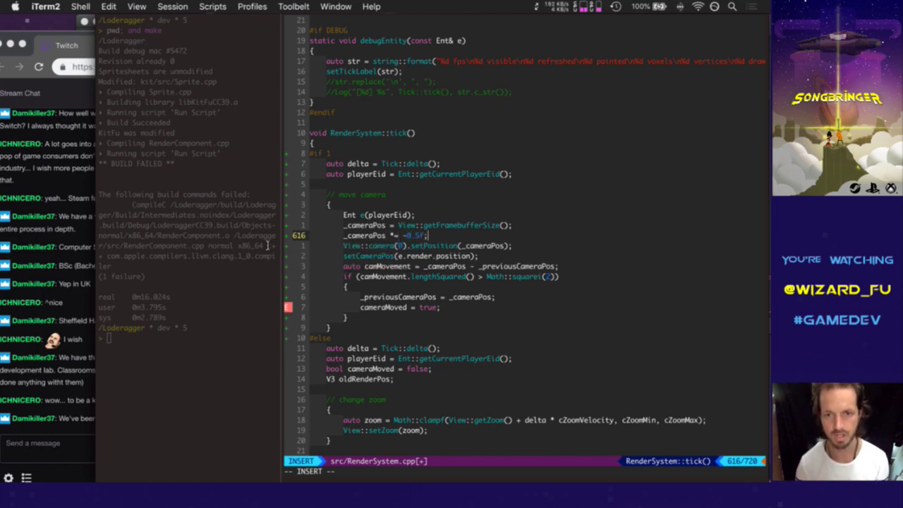
{"action": "key", "text": "Escape"}
Step: Delete the setCameraPos(e.render.position); line from the #if 1 branch
{"action": "key", "text": "j"}
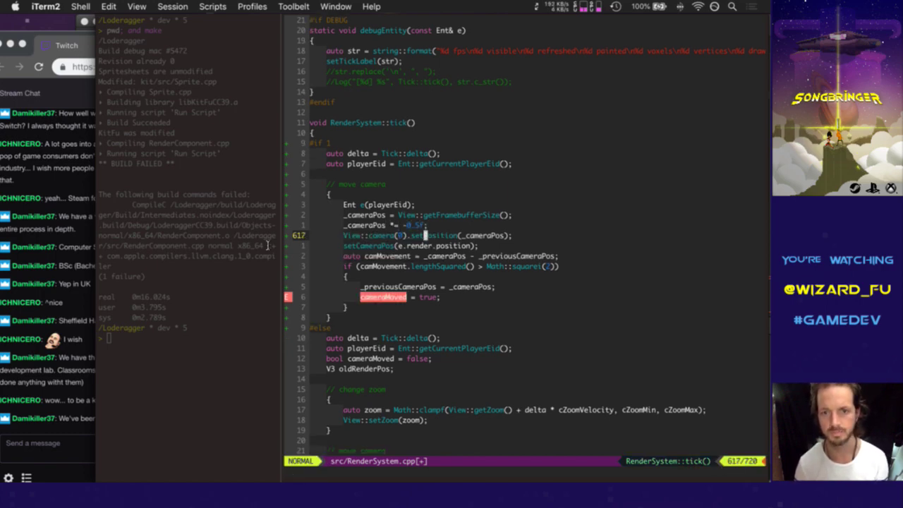
{"action": "key", "text": "w"}
{"action": "key", "text": "w"}
{"action": "key", "text": "j"}
{"action": "key", "text": "d"}
{"action": "key", "text": "d"}
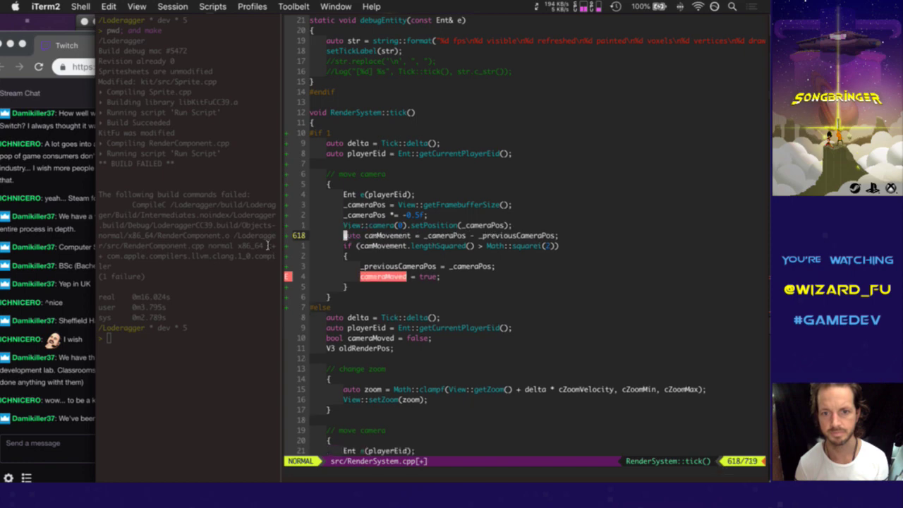
Step: Delete the camMovement line and the whole if block that updates _previousCameraPos and cameraMoved in the #if 1 branch
{"action": "key", "text": "shift+v"}
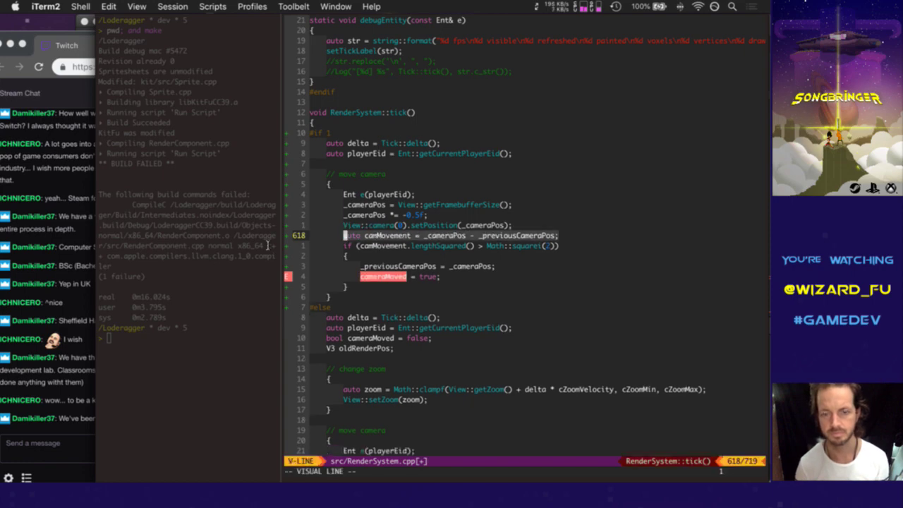
{"action": "key", "text": "j"}
{"action": "key", "text": "j"}
{"action": "key", "text": "j"}
{"action": "key", "text": "j"}
{"action": "key", "text": "j"}
{"action": "key", "text": "d"}
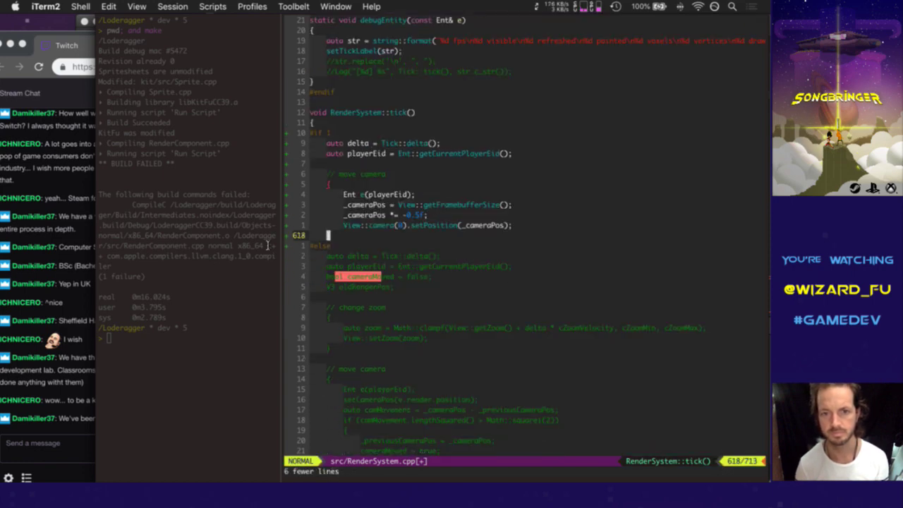
Step: Save src/RenderSystem.cpp and insert a blank line between the move camera block and #else
{"action": "key", "text": "Return"}
{"action": "key", "text": "o"}
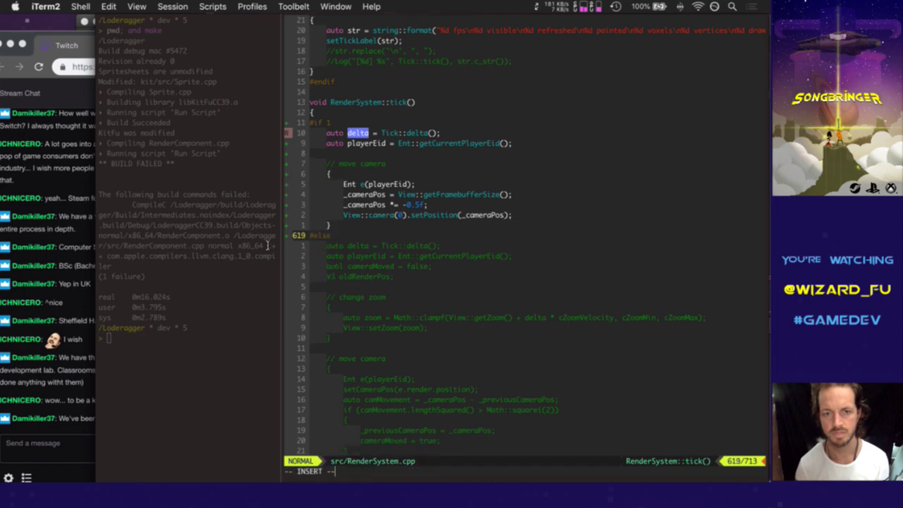
{"action": "key", "text": "Escape"}
Step: Copy the RenderComponent entity loop in the #else branch from its for line through the sync node block
{"action": "key", "text": "j"}
{"action": "key", "text": "j"}
{"action": "key", "text": "j"}
{"action": "key", "text": "j"}
{"action": "key", "text": "j"}
{"action": "key", "text": "j"}
{"action": "key", "text": "j"}
{"action": "key", "text": "j"}
{"action": "key", "text": "j"}
{"action": "key", "text": "j"}
{"action": "key", "text": "j"}
{"action": "key", "text": "j"}
{"action": "key", "text": "j"}
{"action": "key", "text": "j"}
{"action": "key", "text": "j"}
{"action": "key", "text": "j"}
{"action": "key", "text": "j"}
{"action": "key", "text": "j"}
{"action": "key", "text": "j"}
{"action": "key", "text": "j"}
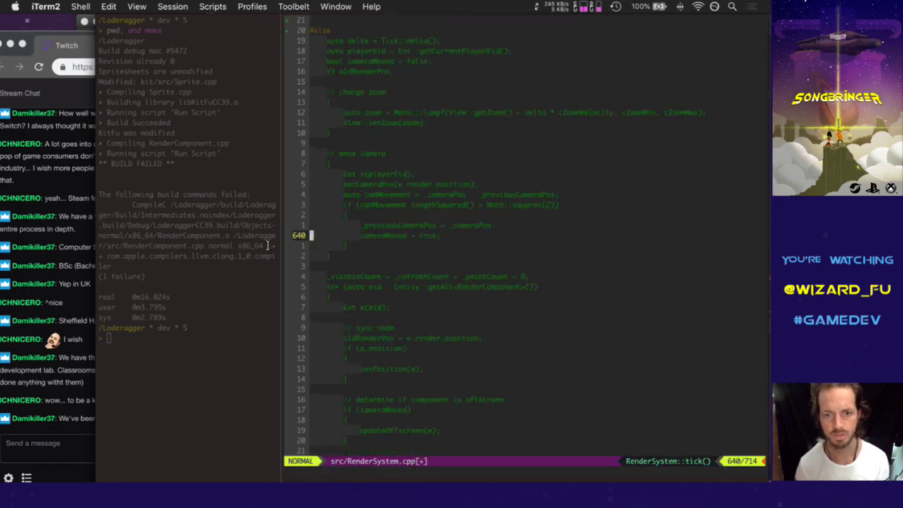
{"action": "key", "text": "k"}
{"action": "key", "text": "k"}
{"action": "key", "text": "k"}
{"action": "key", "text": "k"}
{"action": "key", "text": "k"}
{"action": "key", "text": "k"}
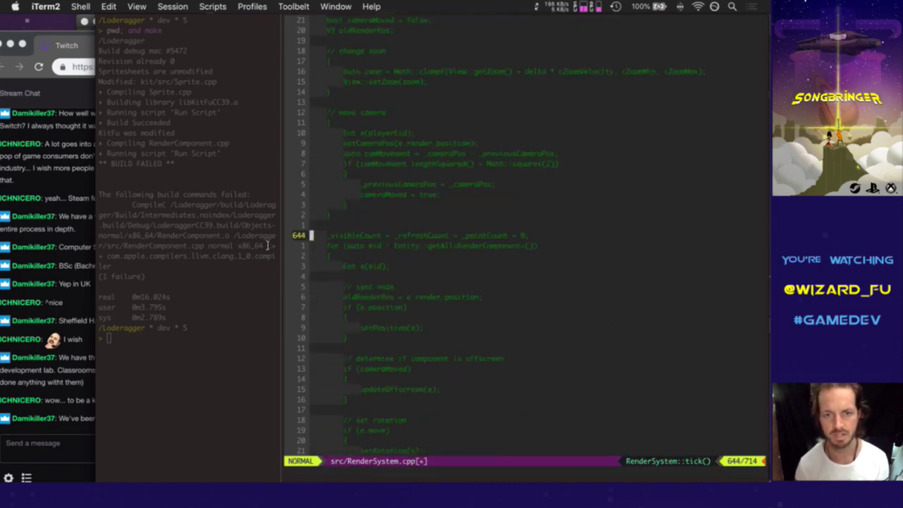
{"action": "key", "text": "j"}
{"action": "key", "text": "V"}
{"action": "key", "text": "j"}
{"action": "key", "text": "j"}
{"action": "key", "text": "j"}
{"action": "key", "text": "j"}
{"action": "key", "text": "j"}
{"action": "key", "text": "j"}
{"action": "key", "text": "j"}
{"action": "key", "text": "j"}
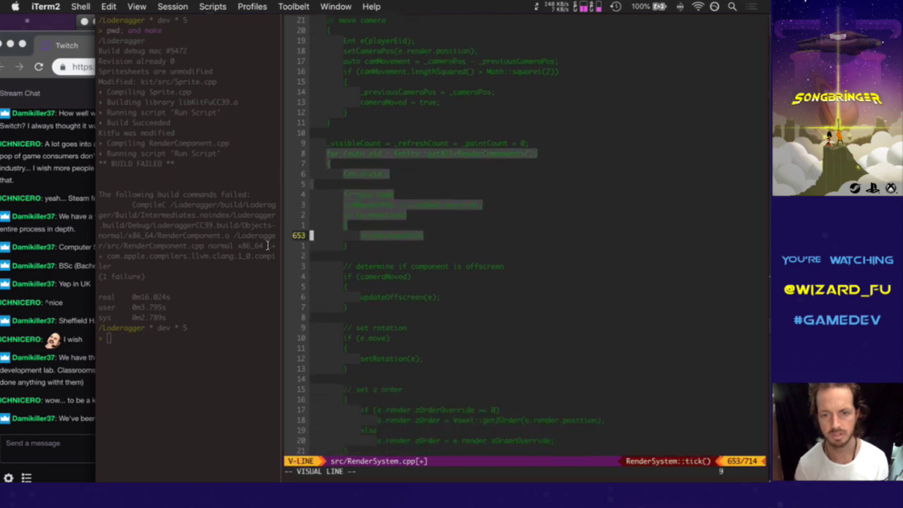
{"action": "key", "text": "j"}
{"action": "key", "text": "j"}
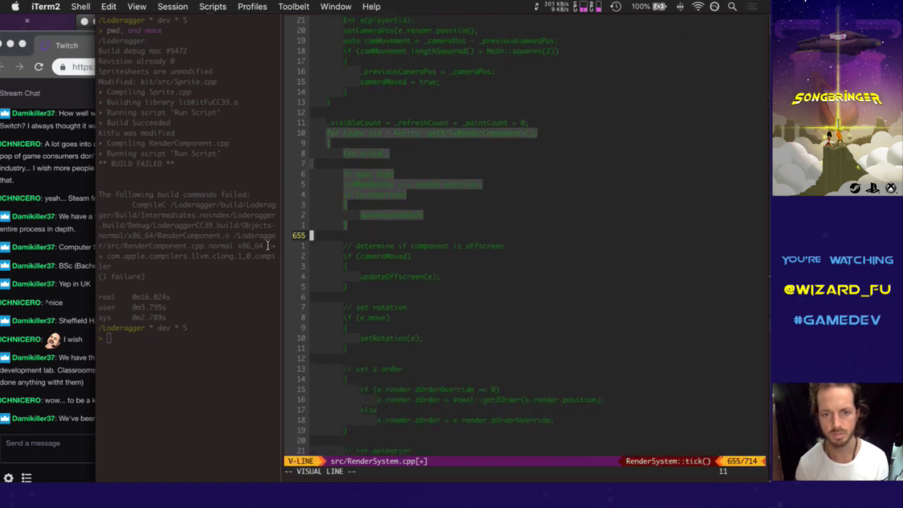
{"action": "key", "text": "j"}
{"action": "key", "text": "j"}
{"action": "key", "text": "j"}
{"action": "key", "text": "j"}
{"action": "key", "text": "j"}
{"action": "key", "text": "j"}
{"action": "key", "text": "j"}
{"action": "key", "text": "j"}
{"action": "key", "text": "j"}
{"action": "key", "text": "j"}
{"action": "key", "text": "j"}
{"action": "key", "text": "j"}
{"action": "key", "text": "j"}
{"action": "key", "text": "j"}
{"action": "key", "text": "j"}
{"action": "key", "text": "j"}
{"action": "key", "text": "j"}
{"action": "key", "text": "j"}
{"action": "key", "text": "j"}
{"action": "key", "text": "j"}
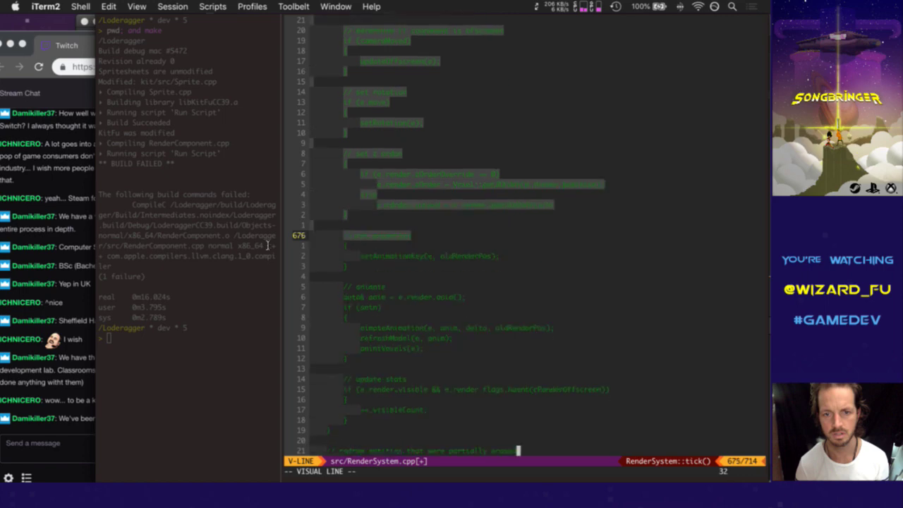
{"action": "key", "text": "j"}
{"action": "key", "text": "j"}
{"action": "key", "text": "j"}
{"action": "key", "text": "j"}
{"action": "key", "text": "j"}
{"action": "key", "text": "j"}
{"action": "key", "text": "j"}
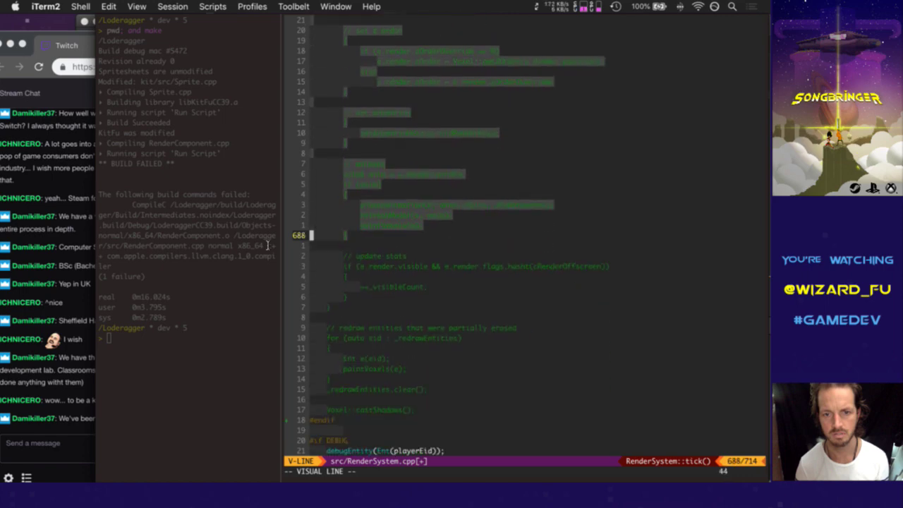
{"action": "key", "text": "k"}
{"action": "key", "text": "k"}
{"action": "key", "text": "k"}
{"action": "key", "text": "k"}
{"action": "key", "text": "k"}
{"action": "key", "text": "k"}
{"action": "key", "text": "k"}
{"action": "key", "text": "k"}
{"action": "key", "text": "k"}
{"action": "key", "text": "k"}
{"action": "key", "text": "k"}
{"action": "key", "text": "k"}
{"action": "key", "text": "k"}
{"action": "key", "text": "k"}
{"action": "key", "text": "k"}
{"action": "key", "text": "k"}
{"action": "key", "text": "k"}
{"action": "key", "text": "k"}
{"action": "key", "text": "k"}
{"action": "key", "text": "k"}
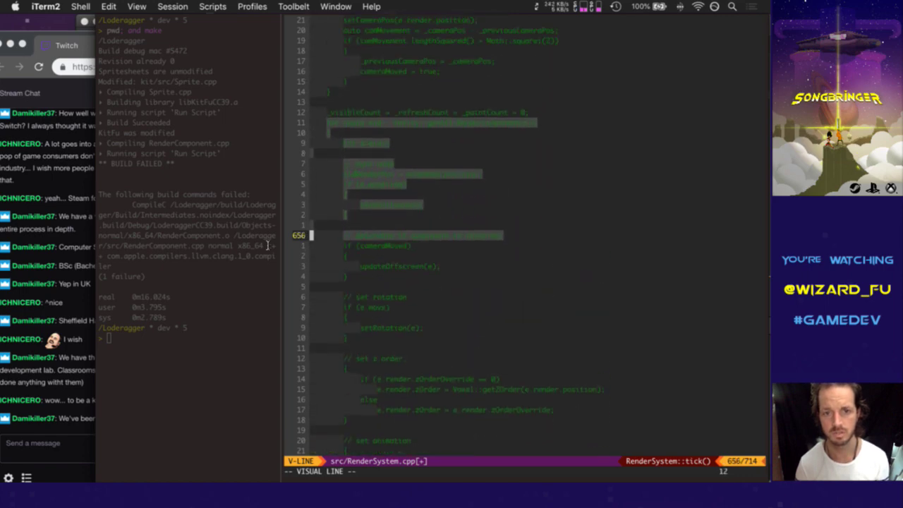
{"action": "key", "text": "k"}
{"action": "key", "text": "y"}
Step: Paste the copied entity loop code below the move camera block in the #if 1 branch of RenderSystem::tick()
{"action": "key", "text": "k"}
{"action": "key", "text": "k"}
{"action": "key", "text": "k"}
{"action": "key", "text": "k"}
{"action": "key", "text": "k"}
{"action": "key", "text": "k"}
{"action": "key", "text": "k"}
{"action": "key", "text": "k"}
{"action": "key", "text": "k"}
{"action": "key", "text": "k"}
{"action": "key", "text": "k"}
{"action": "key", "text": "k"}
{"action": "key", "text": "k"}
{"action": "key", "text": "k"}
{"action": "key", "text": "k"}
{"action": "key", "text": "k"}
{"action": "key", "text": "k"}
{"action": "key", "text": "k"}
{"action": "key", "text": "k"}
{"action": "key", "text": "k"}
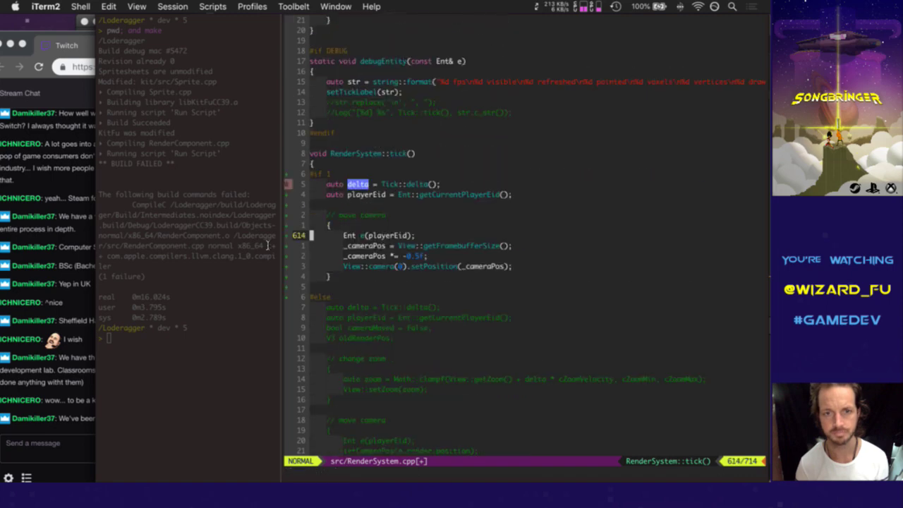
{"action": "key", "text": "j"}
{"action": "key", "text": "j"}
{"action": "key", "text": "j"}
{"action": "key", "text": "j"}
{"action": "key", "text": "j"}
{"action": "key", "text": "p"}
Step: Add a closing brace after the sync node block to end the pasted for loop
{"action": "key", "text": "j"}
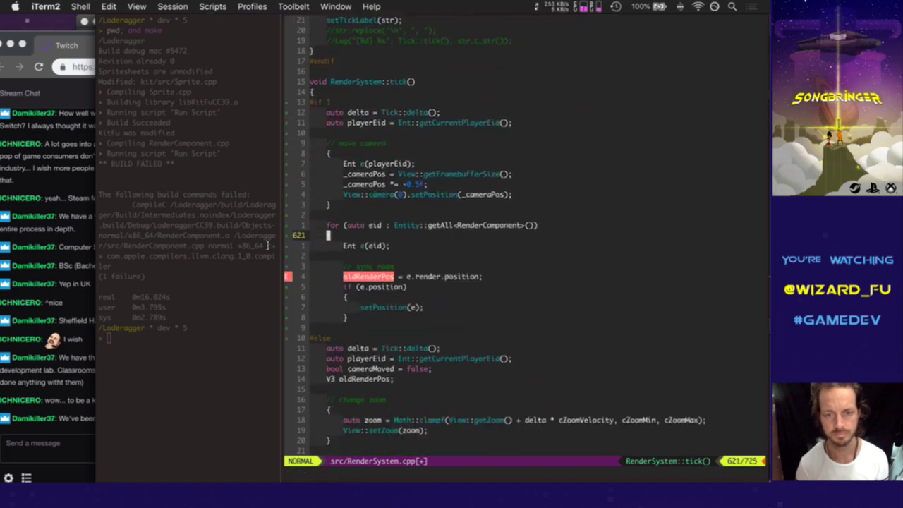
{"action": "key", "text": "j"}
{"action": "key", "text": "j"}
{"action": "key", "text": "j"}
{"action": "key", "text": "j"}
{"action": "key", "text": "j"}
{"action": "key", "text": "j"}
{"action": "key", "text": "j"}
{"action": "key", "text": "j"}
{"action": "type", "text": "o"}
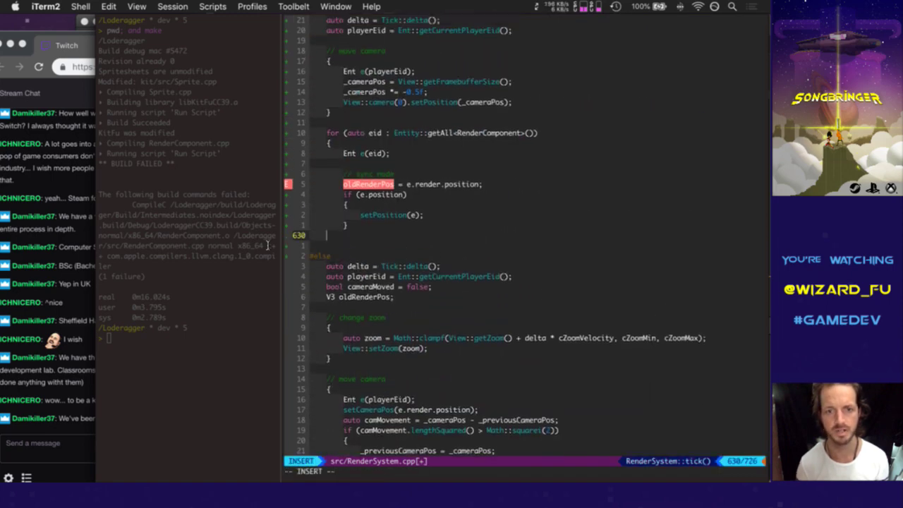
{"action": "type", "text": "}"}
{"action": "key", "text": "Escape"}
Step: Delete the oldRenderPos = e.render.position; line from the pasted sync node code
{"action": "key", "text": "k"}
{"action": "key", "text": "k"}
{"action": "key", "text": "k"}
{"action": "key", "text": "k"}
{"action": "key", "text": "k"}
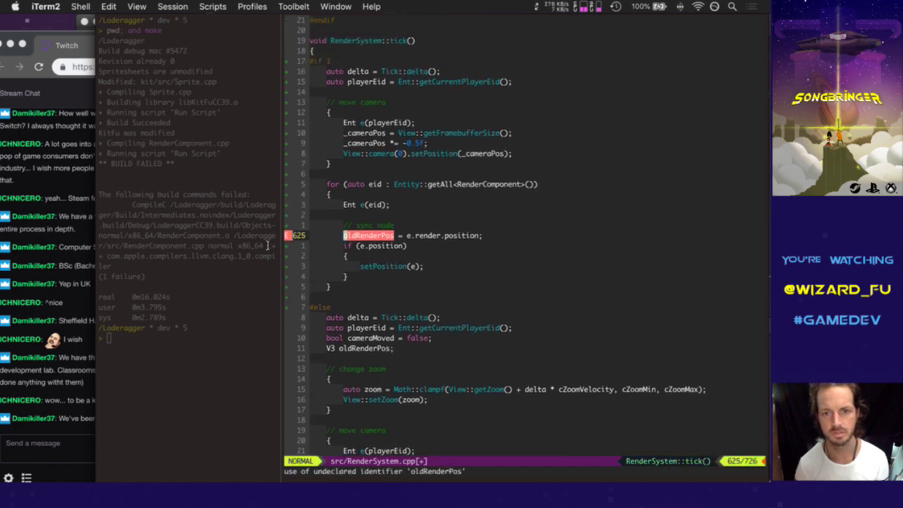
{"action": "key", "text": "d"}
{"action": "key", "text": "d"}
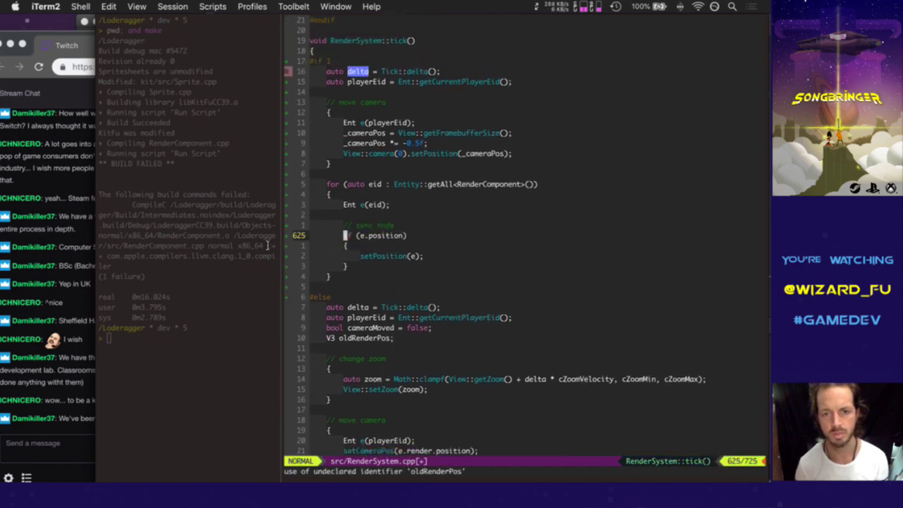
Step: Insert the line e.render.position = e.position.pos; above setPosition(e); inside the if (e.position) block
{"action": "key", "text": "l"}
{"action": "key", "text": "l"}
{"action": "key", "text": "l"}
{"action": "key", "text": "l"}
{"action": "key", "text": "l"}
{"action": "key", "text": "l"}
{"action": "key", "text": "j"}
{"action": "key", "text": "j"}
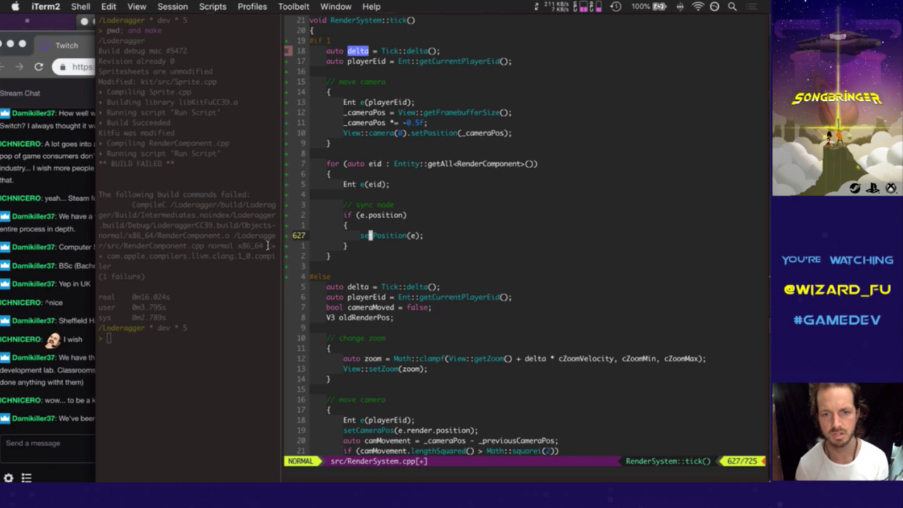
{"action": "key", "text": "shift+o"}
{"action": "type", "text": "e.rend"}
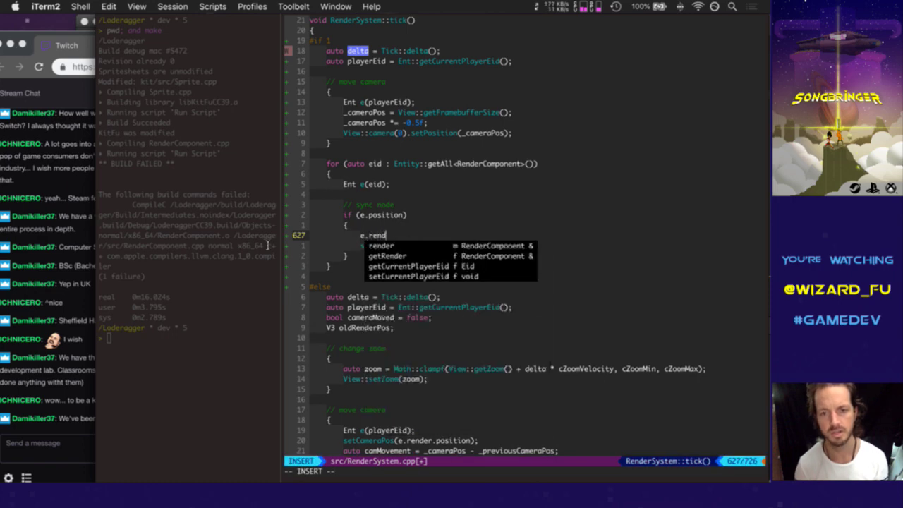
{"action": "type", "text": "er.positio"}
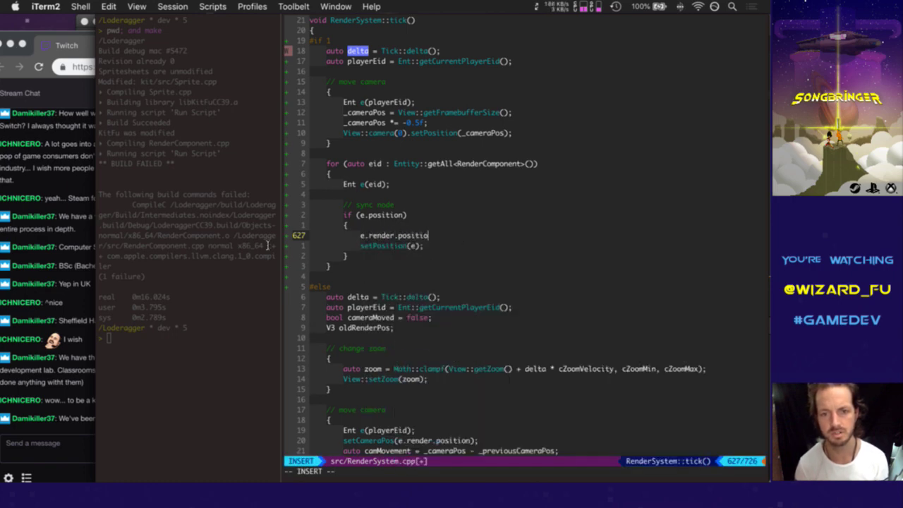
{"action": "type", "text": "n = e."}
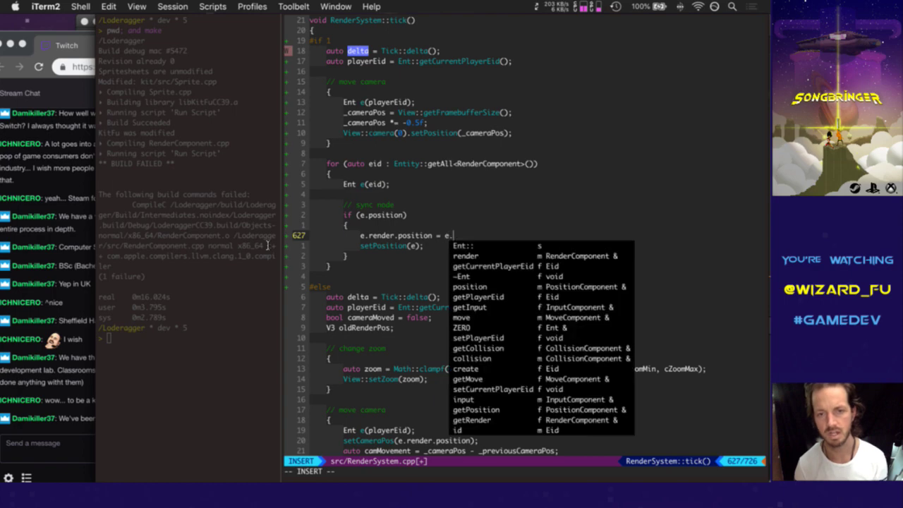
{"action": "type", "text": "position."}
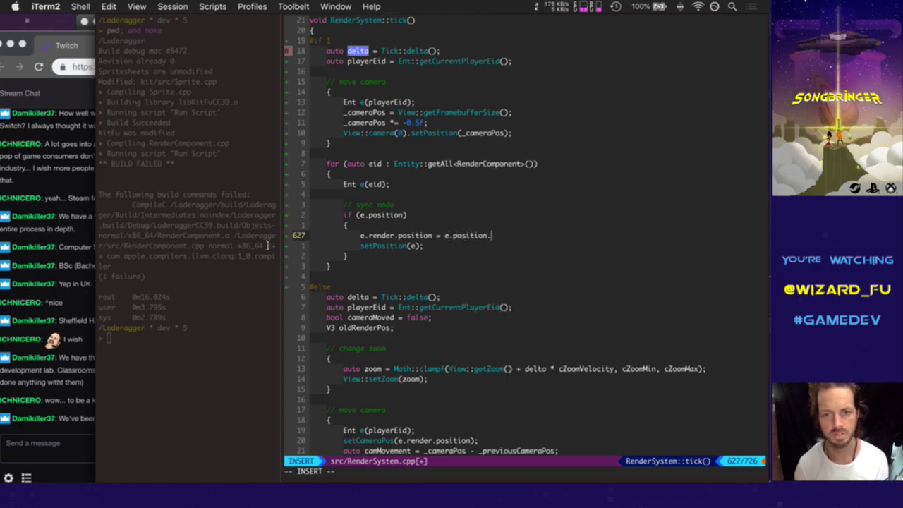
{"action": "type", "text": "pos;"}
{"action": "key", "text": "Escape"}
Step: Delete the setPosition(e); line from the #if 1 branch's sync node block and save src/RenderSystem.cpp
{"action": "key", "text": "j"}
{"action": "key", "text": "d"}
{"action": "key", "text": "d"}
{"action": "type", "text": ":"}
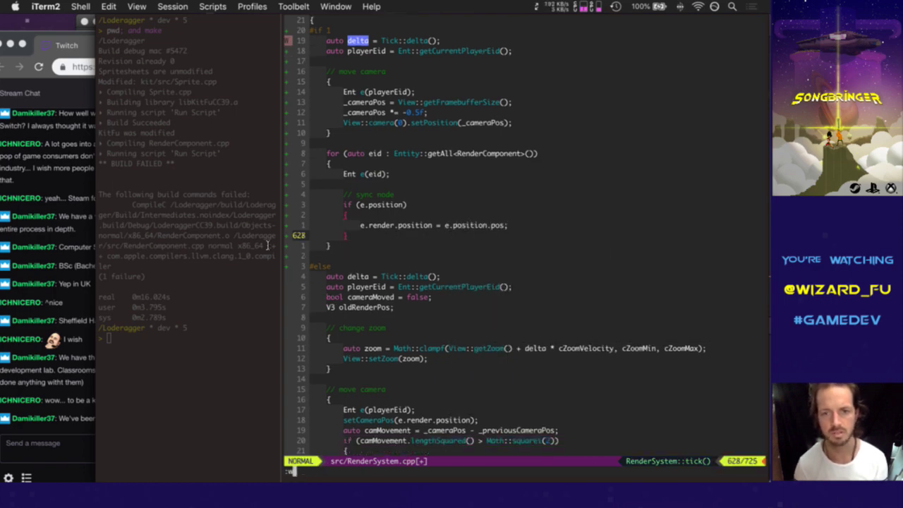
{"action": "type", "text": "w"}
{"action": "key", "text": "Return"}
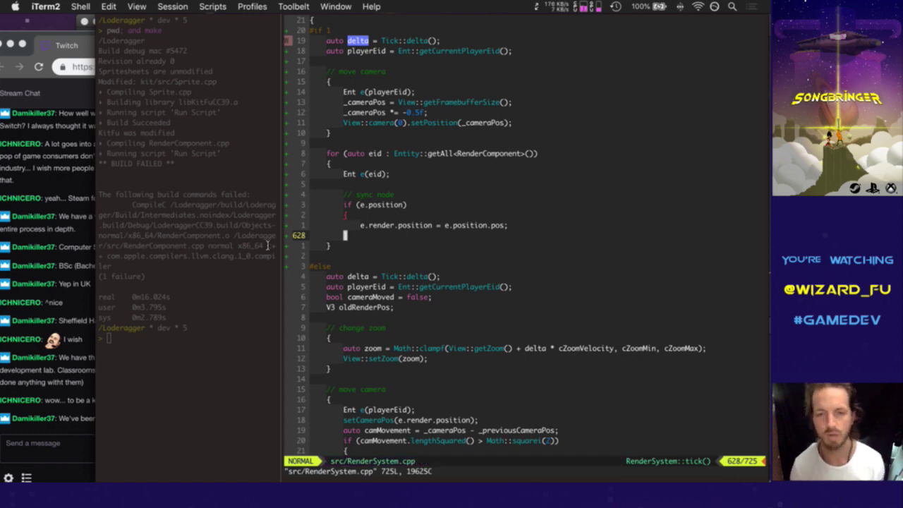
{"action": "type", "text": "o}"}
{"action": "key", "text": "Escape"}
{"action": "key", "text": "k"}
{"action": "key", "text": "S"}
{"action": "key", "text": "ctrl+space"}
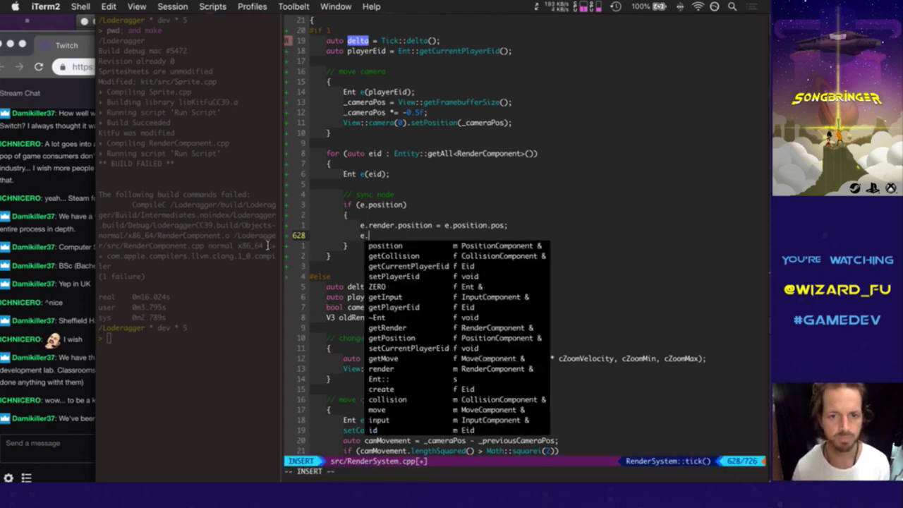
{"action": "key", "text": "ctrl+e"}
{"action": "type", "text": "if ("}
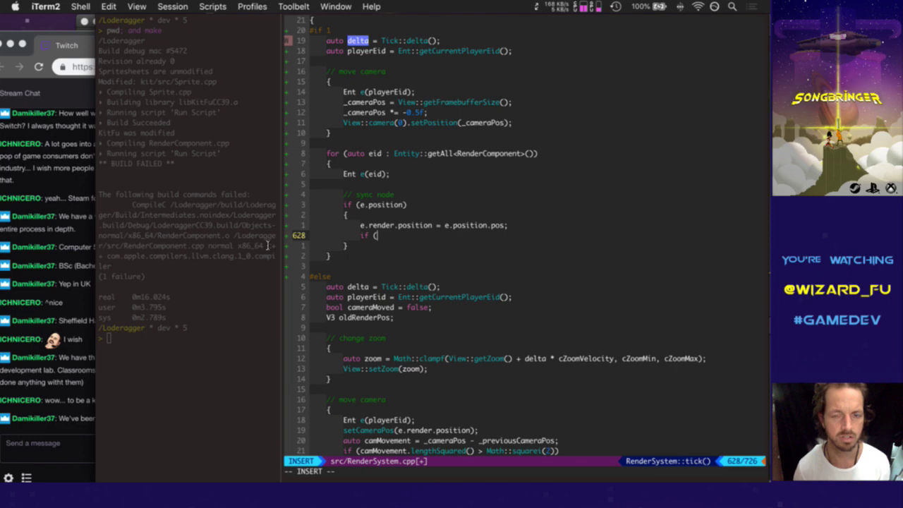
{"action": "type", "text": "e.render.sprite"}
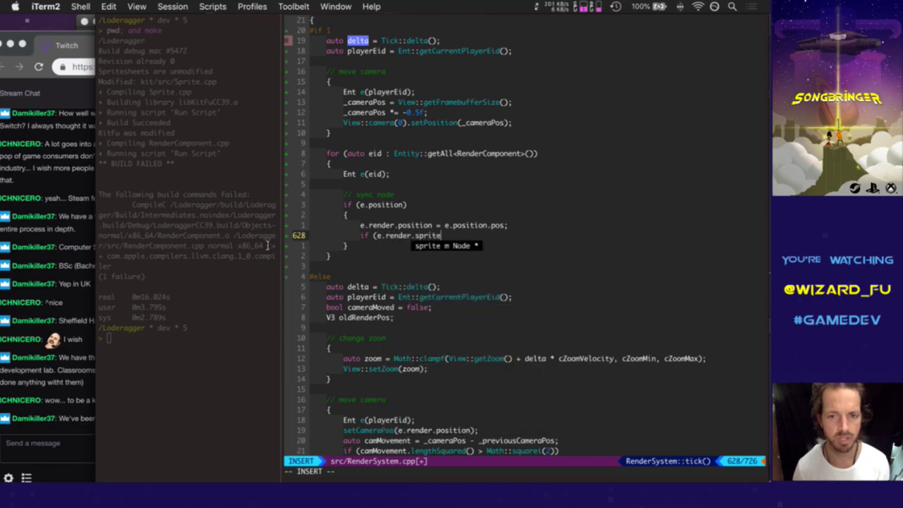
{"action": "type", "text": " !="}
{"action": "key", "text": "BackSpace"}
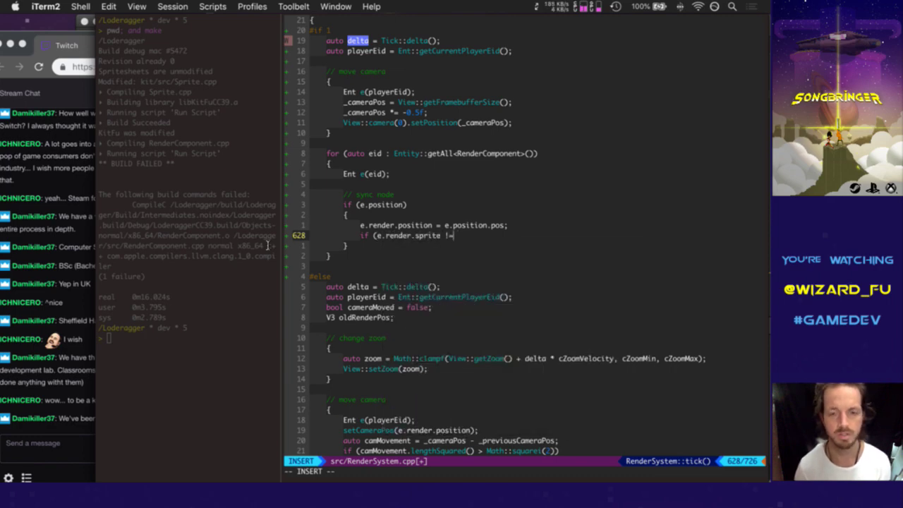
{"action": "key", "text": "Escape"}
Step: Insert safeExpr(e.render.sprite, s, s->setPosition(e.render.position)); below the e.render.position assignment in the sync node block
{"action": "type", "text": "OsafeExp"}
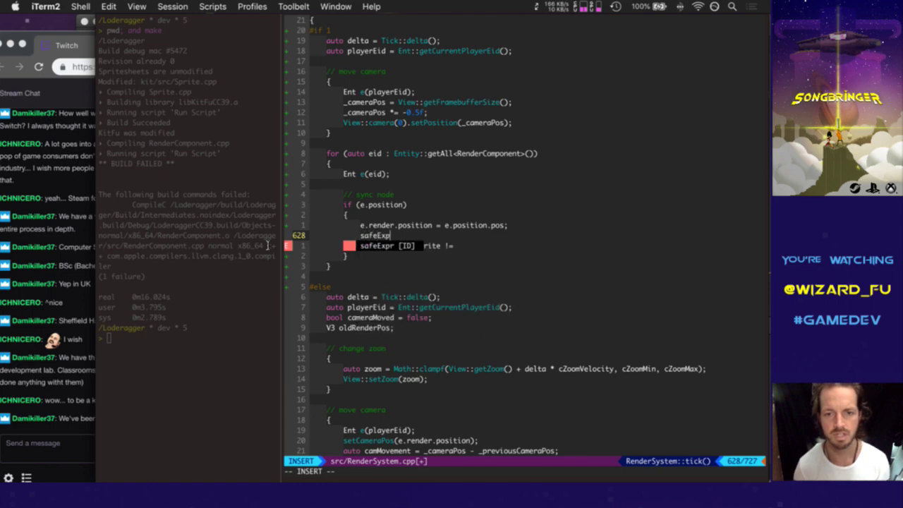
{"action": "type", "text": "r(e.re"}
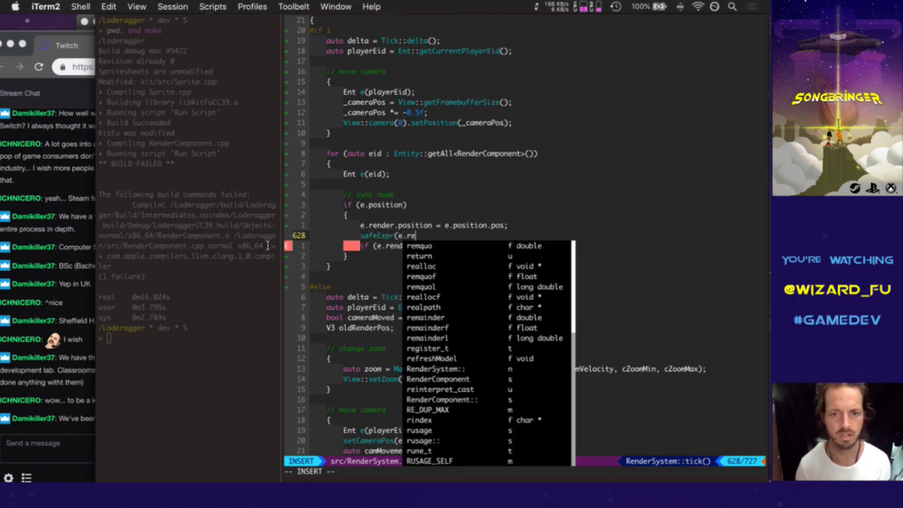
{"action": "type", "text": "nder.sprite, s,"}
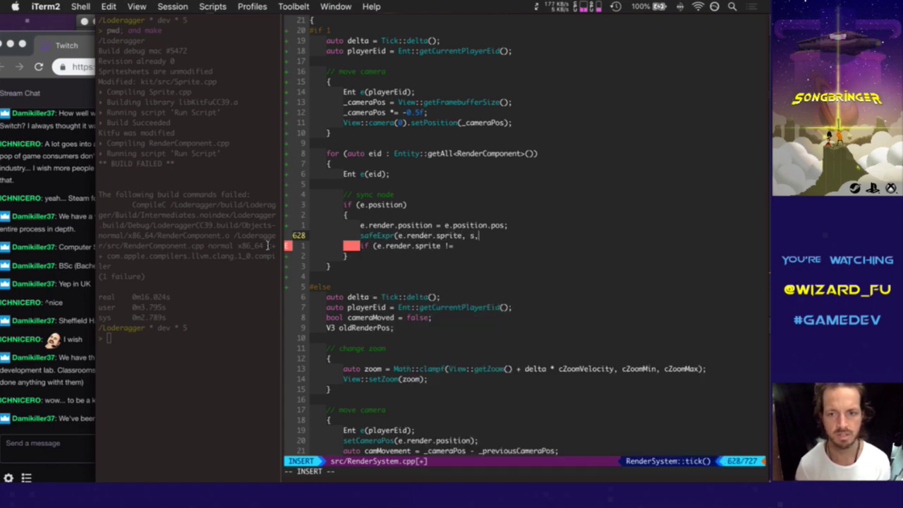
{"action": "type", "text": " s->setPos"}
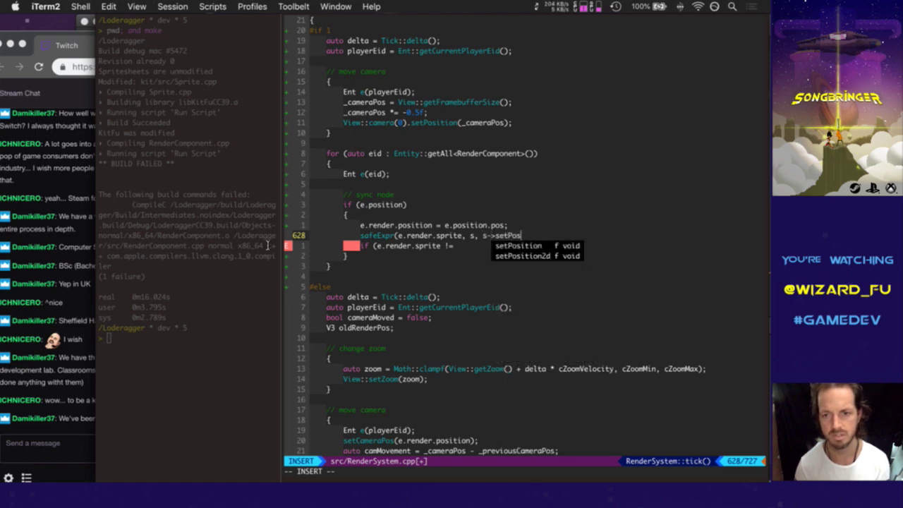
{"action": "key", "text": "Tab"}
{"action": "type", "text": "("}
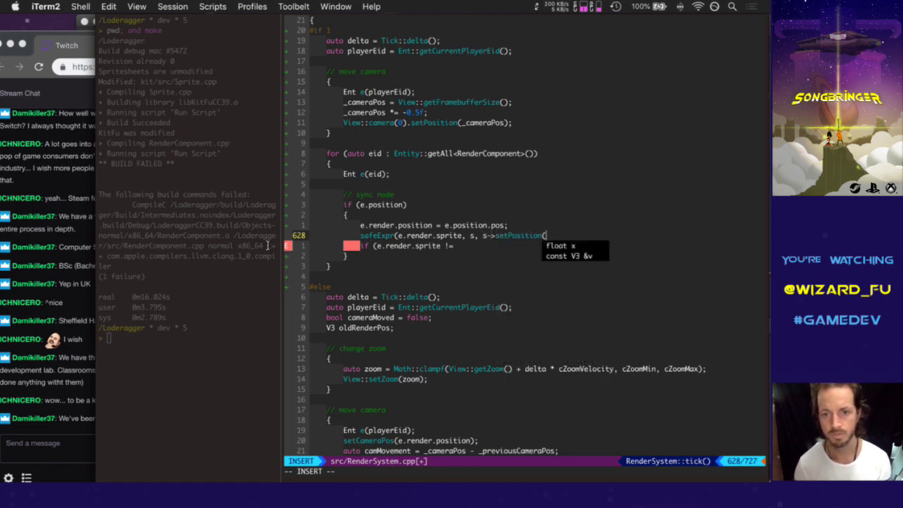
{"action": "type", "text": "e.render.opo"}
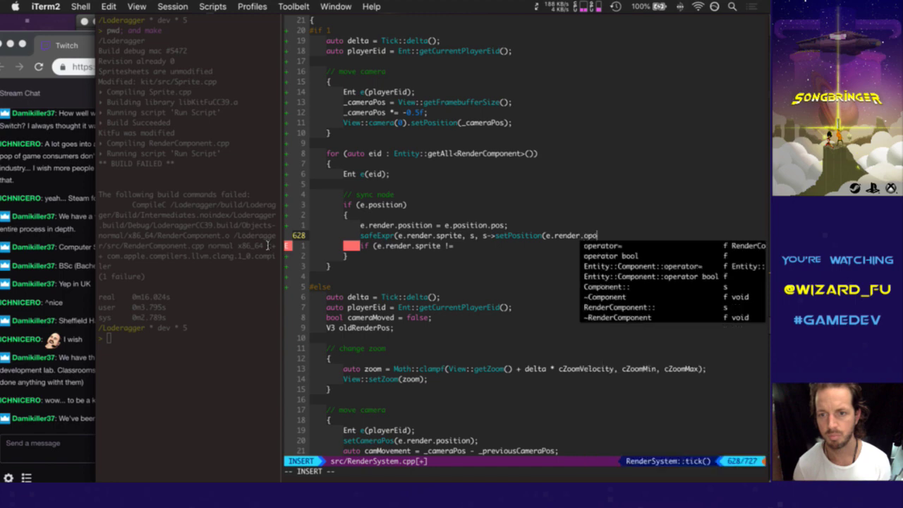
{"action": "key", "text": "BackSpace"}
{"action": "key", "text": "BackSpace"}
{"action": "key", "text": "BackSpace"}
{"action": "type", "text": "po"}
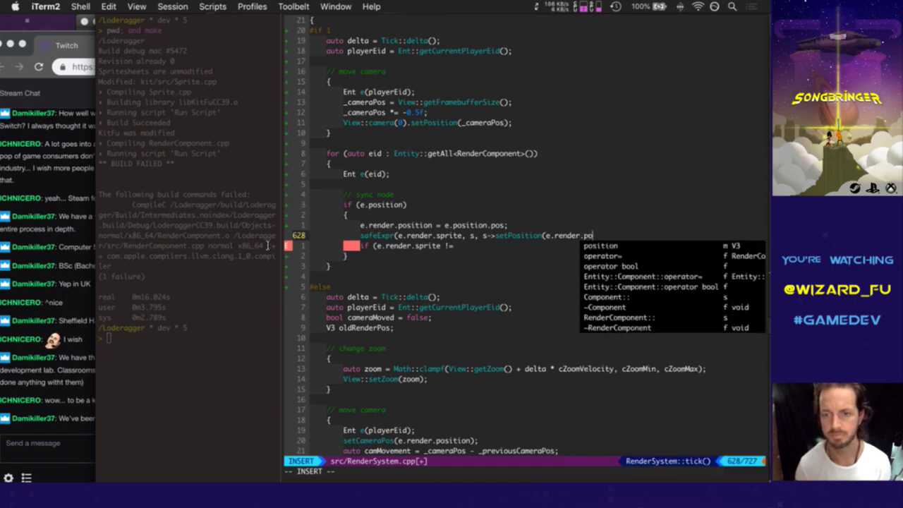
{"action": "key", "text": "Tab"}
{"action": "type", "text": ")"}
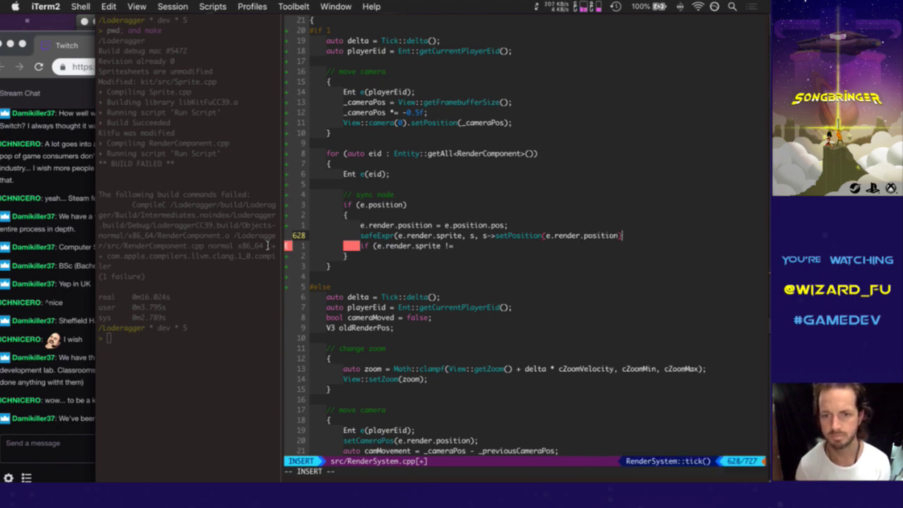
{"action": "type", "text": ");"}
{"action": "key", "text": "Escape"}
Step: Delete the incomplete if (e.render.sprite != line and save src/RenderSystem.cpp
{"action": "key", "text": "j"}
{"action": "key", "text": "d"}
{"action": "key", "text": "d"}
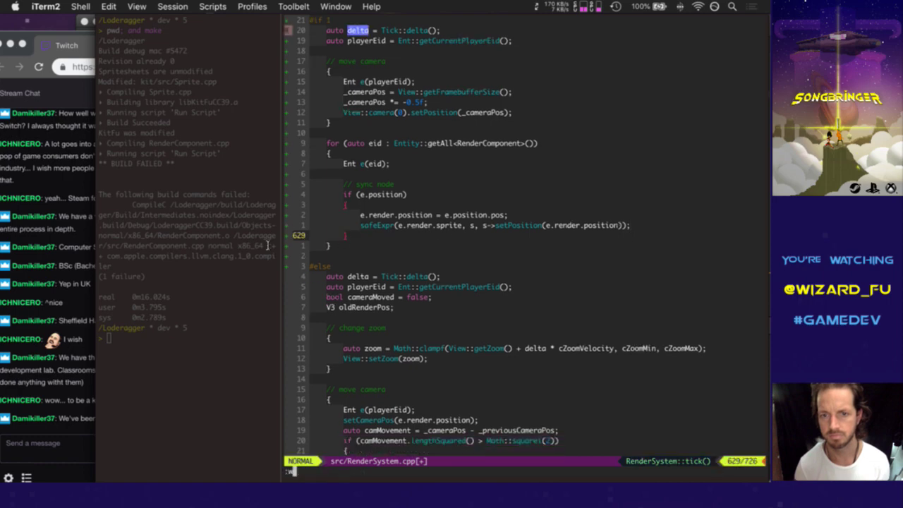
{"action": "type", "text": ":w"}
{"action": "key", "text": "Return"}
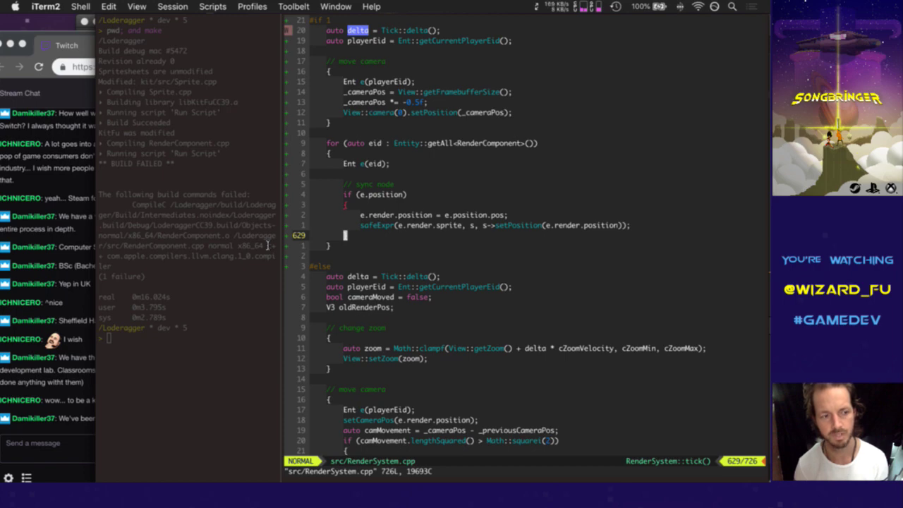
Step: Review the new entity loop and the move camera block in RenderSystem::tick()
{"action": "key", "text": "k"}
{"action": "key", "text": "k"}
{"action": "key", "text": "k"}
{"action": "key", "text": "k"}
{"action": "key", "text": "k"}
{"action": "key", "text": "k"}
{"action": "key", "text": "k"}
{"action": "key", "text": "k"}
{"action": "key", "text": "k"}
{"action": "key", "text": "k"}
{"action": "key", "text": "k"}
{"action": "key", "text": "k"}
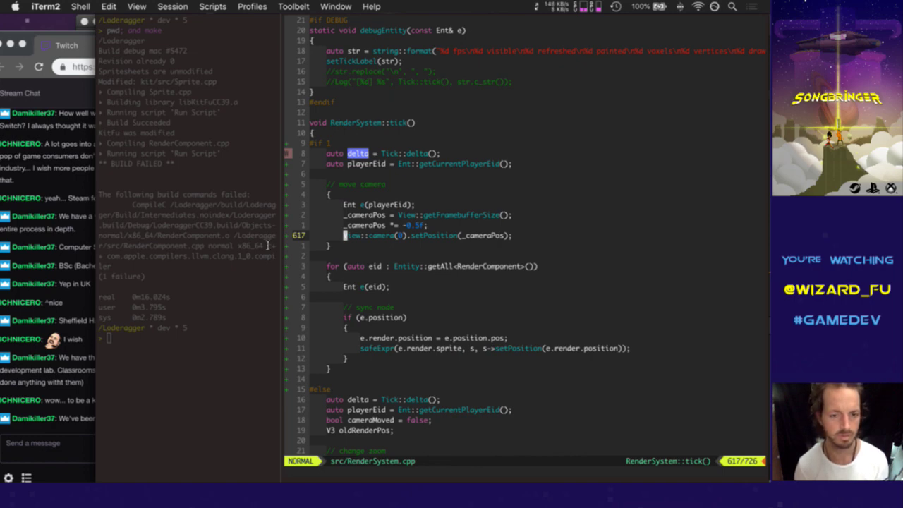
Step: Look through the open kit/src/Sprite.cpp and kit/inc/kit/Sprite.h files
{"action": "type", "text": ":bn!"}
{"action": "key", "text": "Return"}
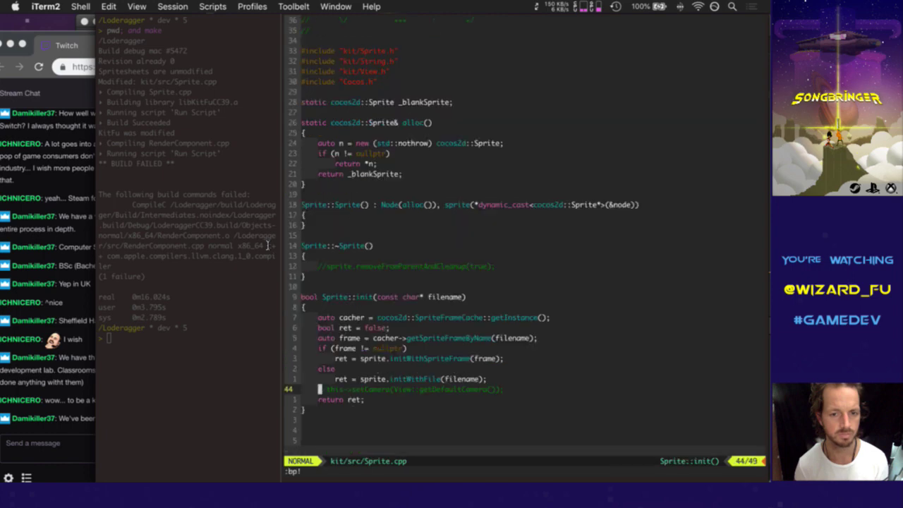
{"action": "type", "text": ":bn!"}
{"action": "key", "text": "Return"}
{"action": "type", "text": ":bp!"}
{"action": "key", "text": "Return"}
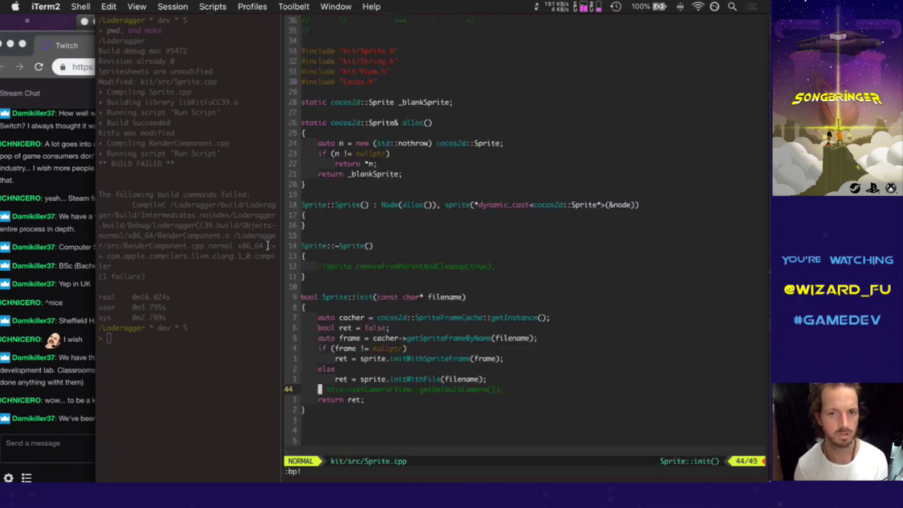
{"action": "type", "text": ":bp!"}
{"action": "key", "text": "Return"}
{"action": "type", "text": ":bn!"}
{"action": "key", "text": "Return"}
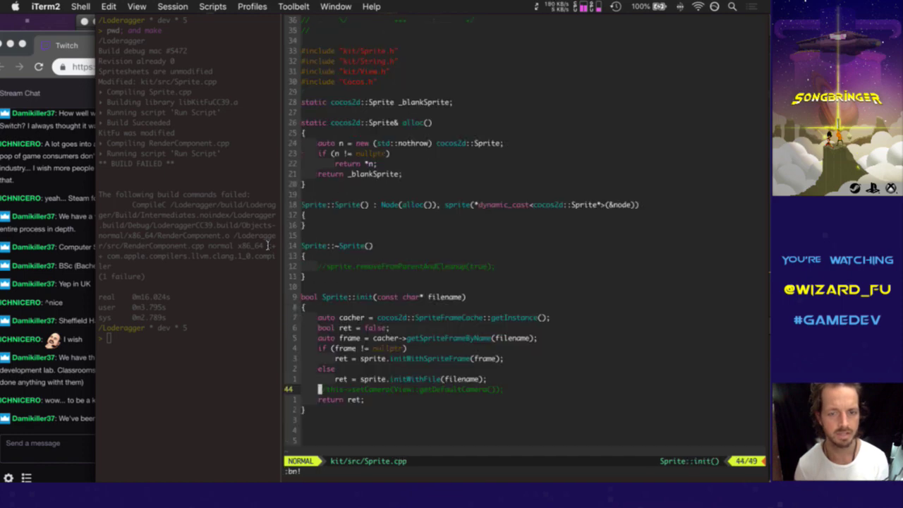
{"action": "type", "text": ":bp!"}
{"action": "key", "text": "Return"}
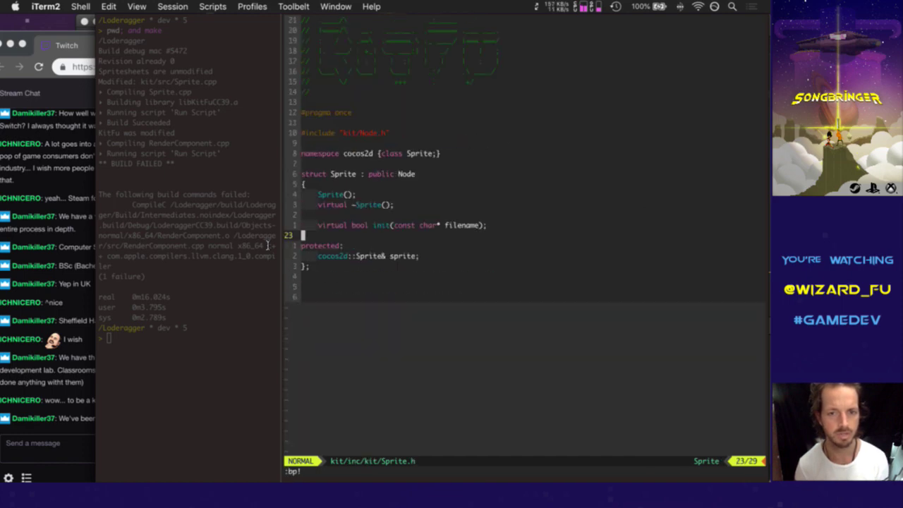
Step: Close the kit/inc/kit/Sprite.h buffer and switch to src/RenderComponent.cpp
{"action": "type", "text": ":bd"}
{"action": "key", "text": "Return"}
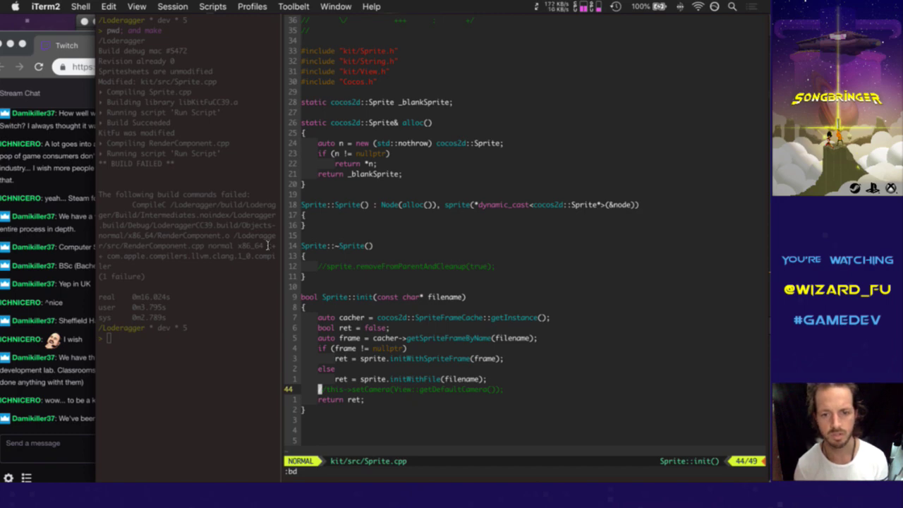
{"action": "type", "text": ":bp!"}
{"action": "key", "text": "Return"}
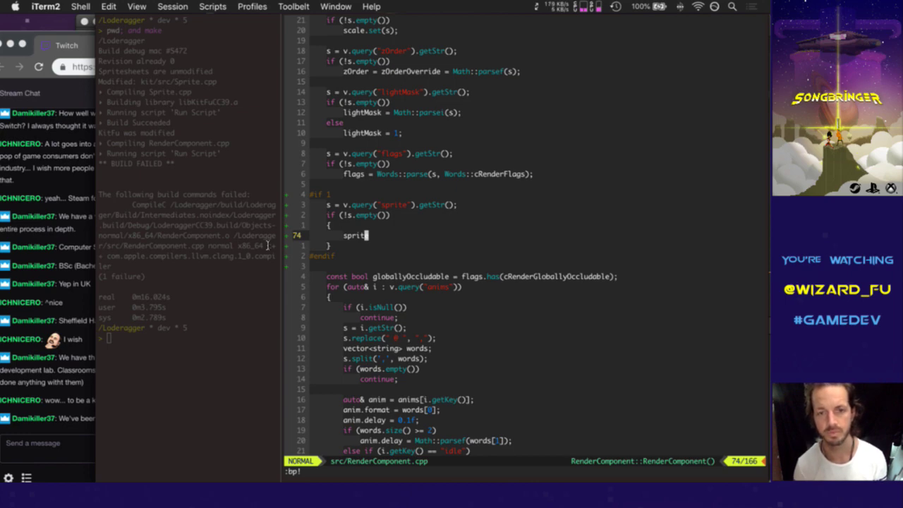
Step: Complete the unfinished sprite line in the #if 1 block as sprite = new Sprite; and save src/RenderComponent.cpp
{"action": "key", "text": "a"}
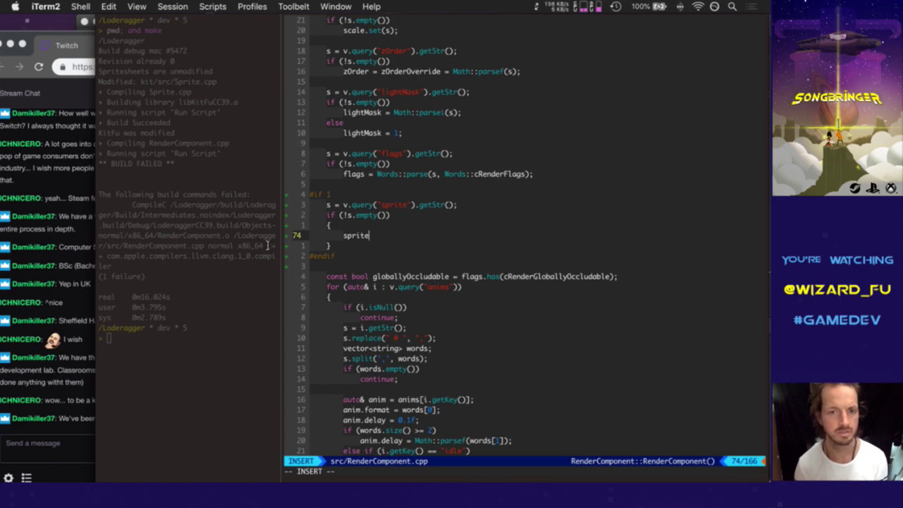
{"action": "type", "text": "= n"}
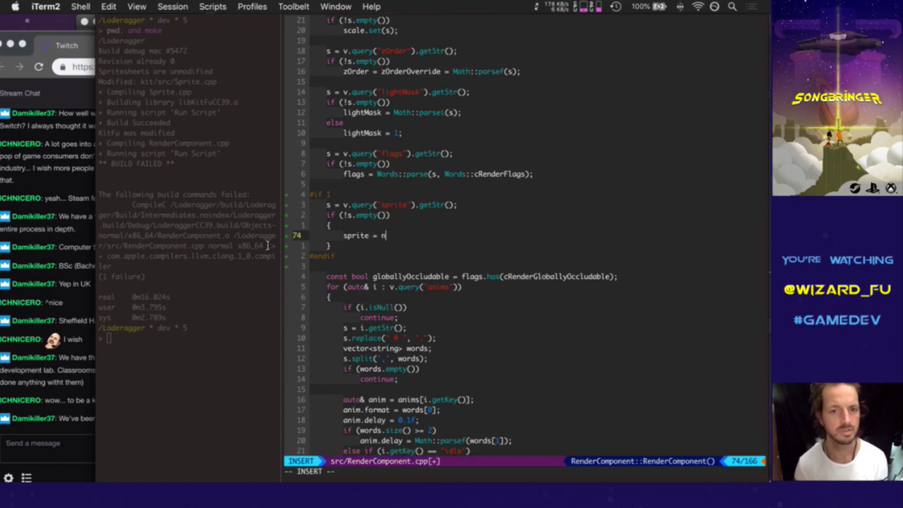
{"action": "type", "text": "ew Sp"}
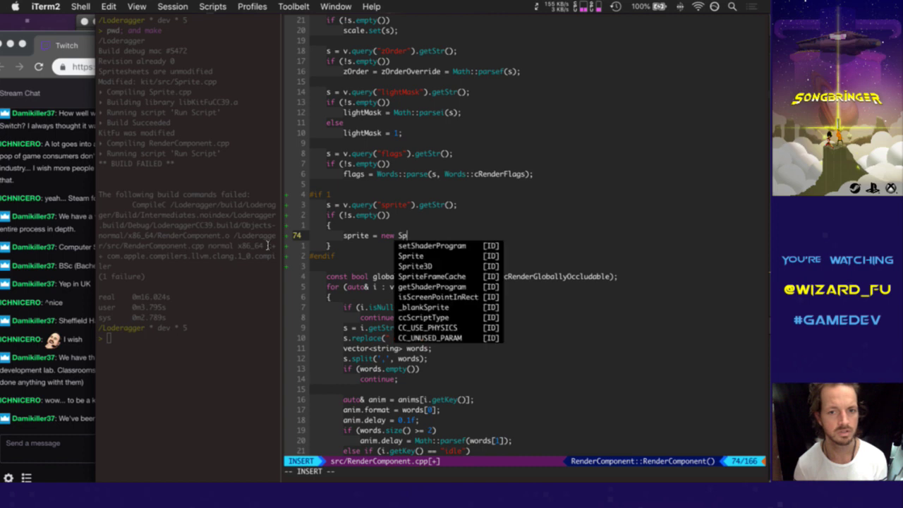
{"action": "type", "text": "rite("}
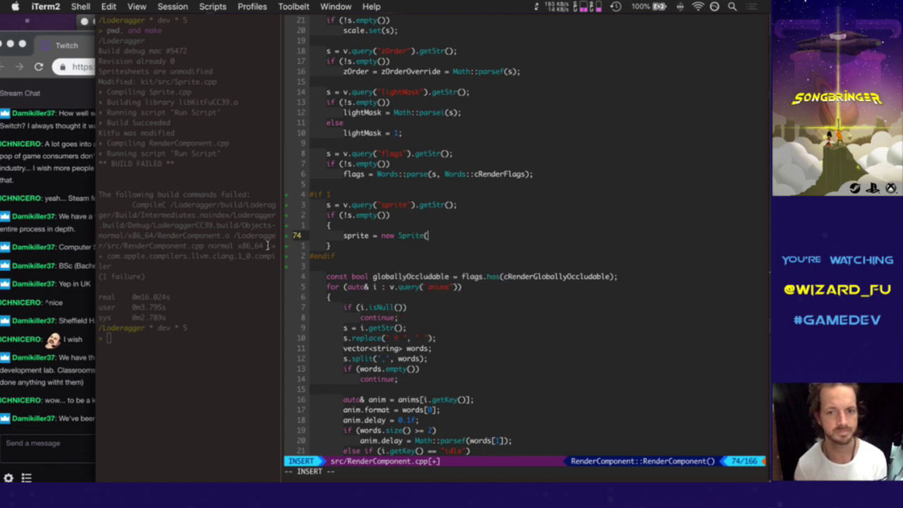
{"action": "key", "text": "BackSpace"}
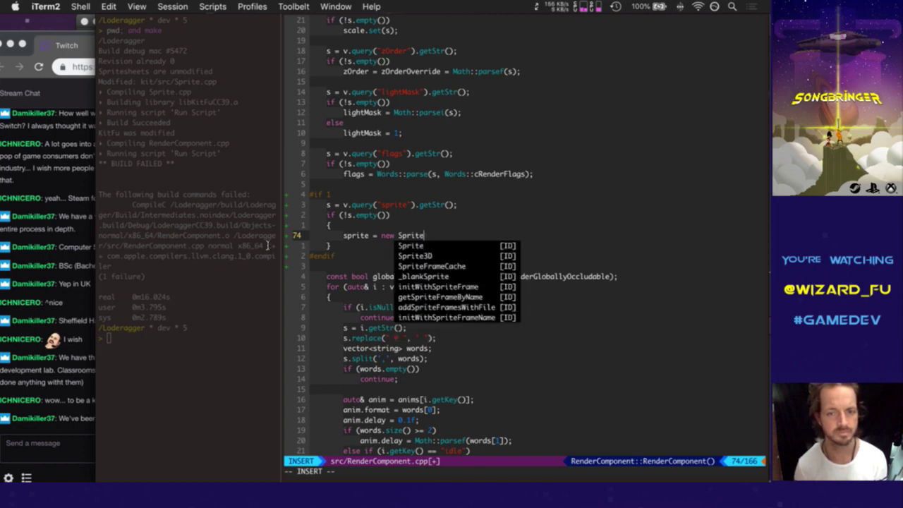
{"action": "type", "text": ";"}
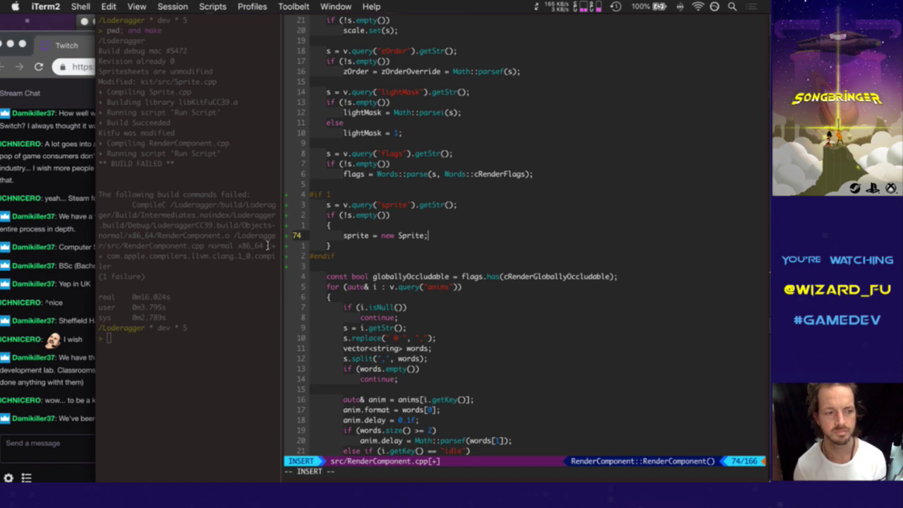
{"action": "key", "text": "Escape"}
{"action": "type", "text": ":w"}
{"action": "key", "text": "Return"}
Step: Add #include "kit/Sprite.h" above the kit/String.h include in src/RenderComponent.cpp
{"action": "key", "text": "j"}
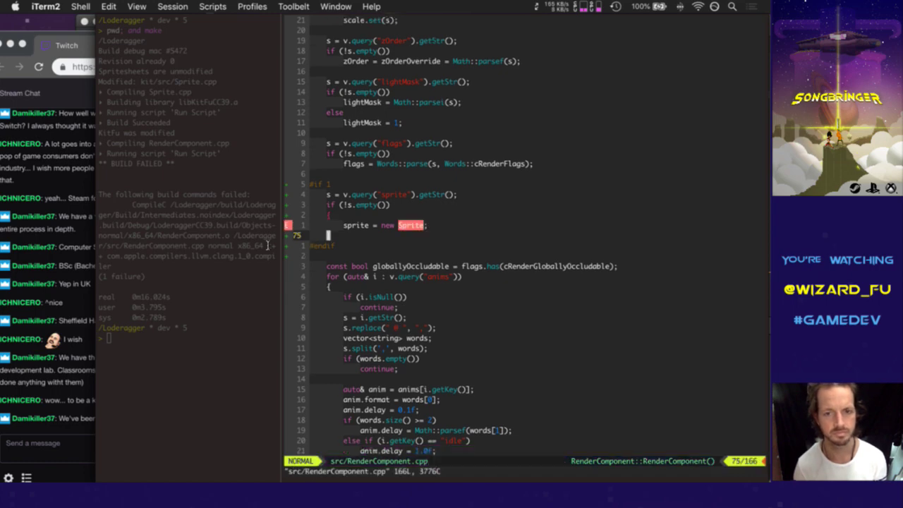
{"action": "key", "text": "g"}
{"action": "key", "text": "g"}
{"action": "key", "text": "j"}
{"action": "key", "text": "j"}
{"action": "key", "text": "j"}
{"action": "key", "text": "j"}
{"action": "key", "text": "j"}
{"action": "key", "text": "j"}
{"action": "key", "text": "j"}
{"action": "key", "text": "j"}
{"action": "key", "text": "j"}
{"action": "key", "text": "j"}
{"action": "key", "text": "j"}
{"action": "key", "text": "j"}
{"action": "key", "text": "j"}
{"action": "key", "text": "j"}
{"action": "key", "text": "j"}
{"action": "key", "text": "j"}
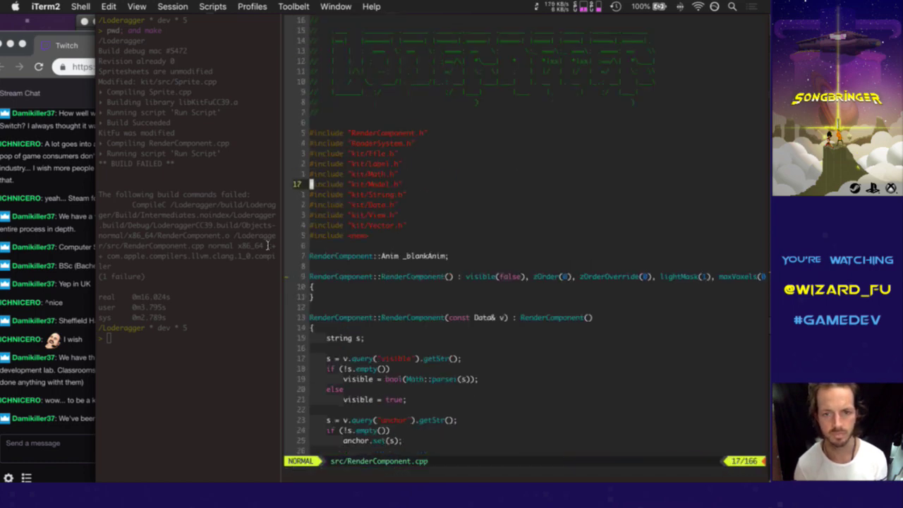
{"action": "key", "text": "j"}
{"action": "key", "text": "y"}
{"action": "key", "text": "y"}
{"action": "type", "text": "PefSl"}
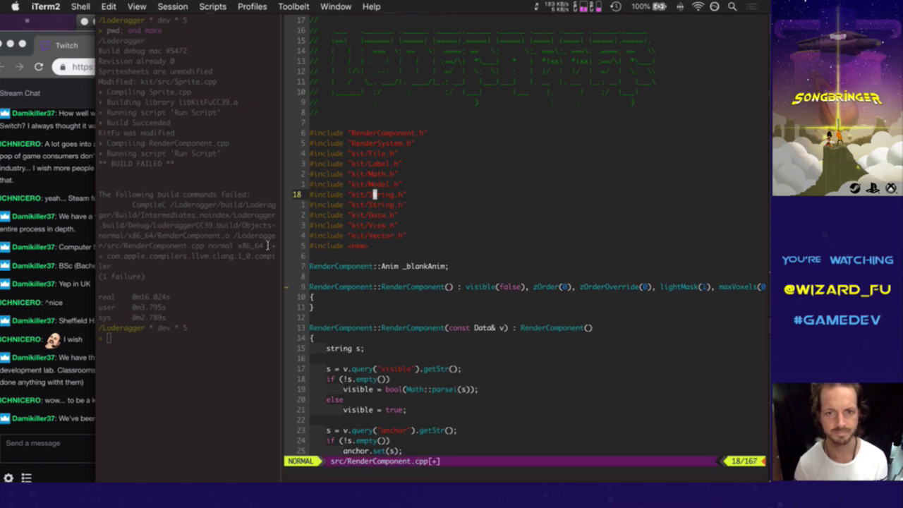
{"action": "type", "text": "cwprite"}
{"action": "key", "text": "Escape"}
Step: Insert sprite->init(s); below sprite = new Sprite;, save src/RenderComponent.cpp and check the line's error at its argument
{"action": "key", "text": "ctrl+o"}
{"action": "type", "text": "j"}
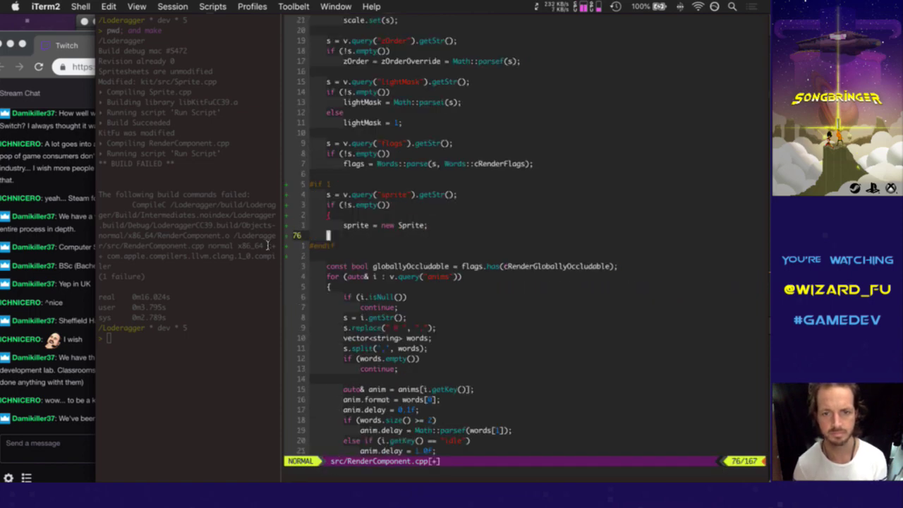
{"action": "type", "text": "Osprite-"}
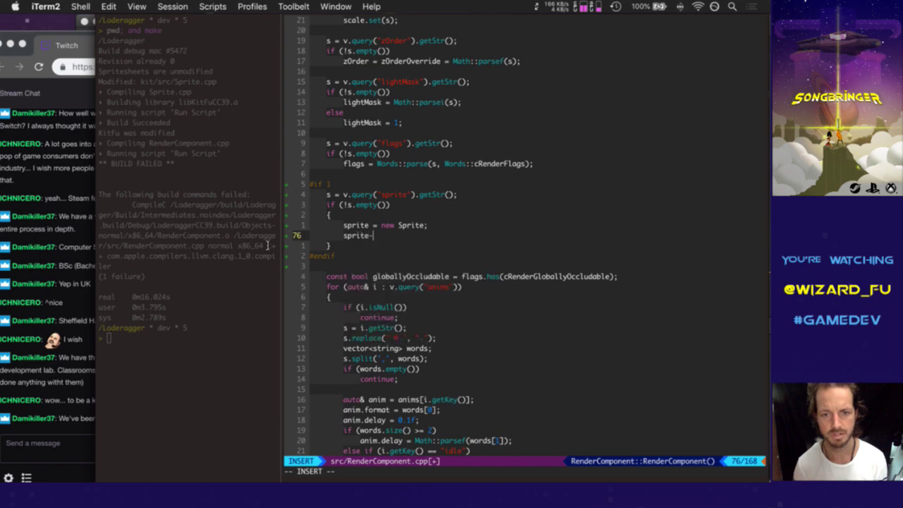
{"action": "type", "text": ">init(s"}
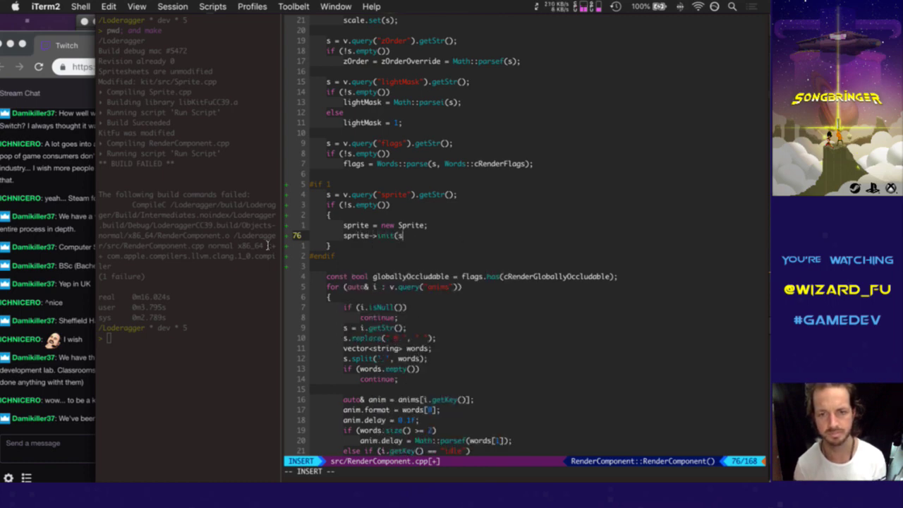
{"action": "type", "text": ");"}
{"action": "key", "text": "Escape"}
{"action": "type", "text": ":w"}
{"action": "key", "text": "Return"}
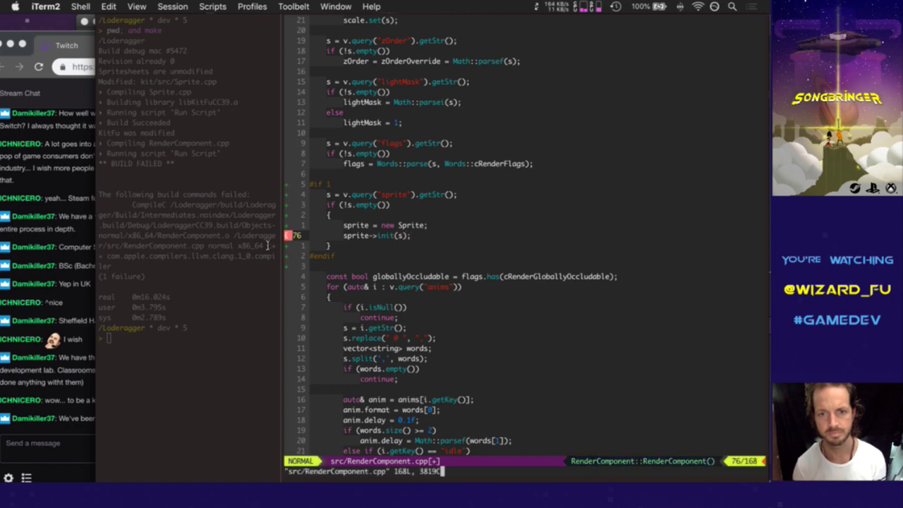
{"action": "key", "text": "h"}
{"action": "key", "text": "h"}
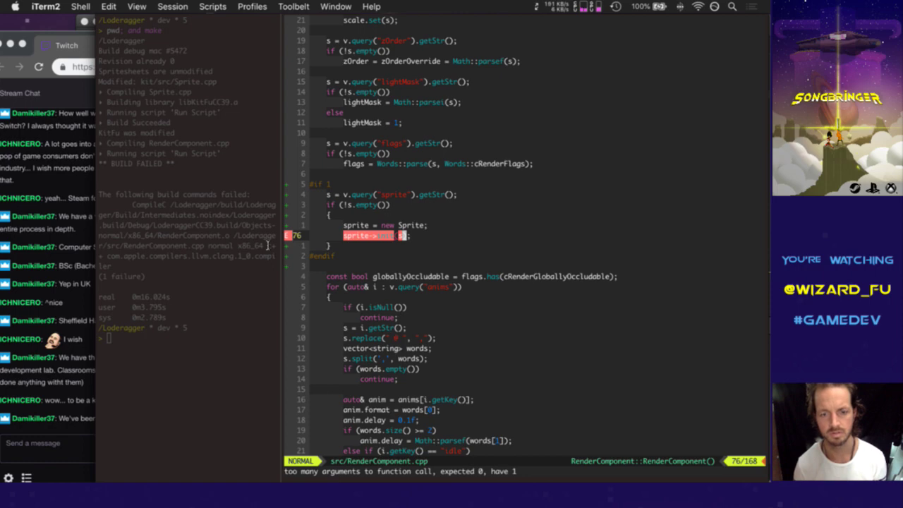
Step: Search the project tags for spriteh to find the kit Sprite header
{"action": "type", "text": ":Tags"}
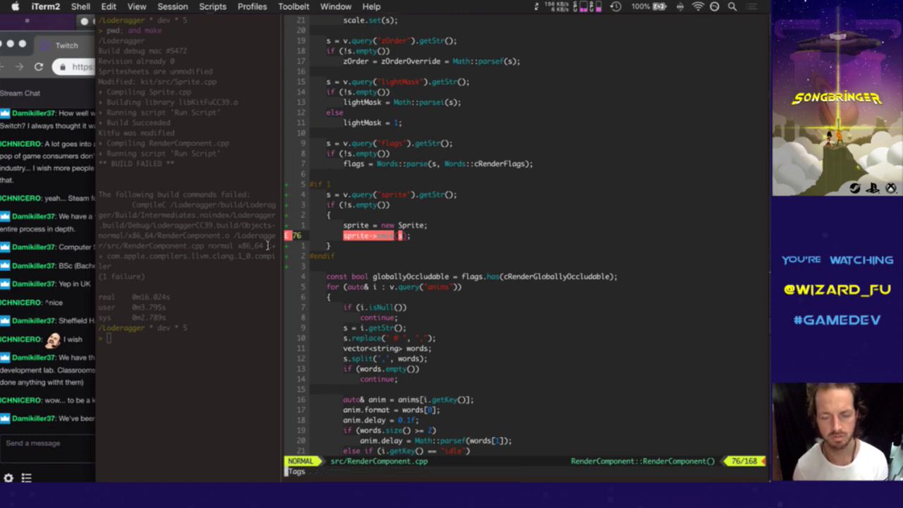
{"action": "key", "text": "Return"}
{"action": "type", "text": "spriteh"}
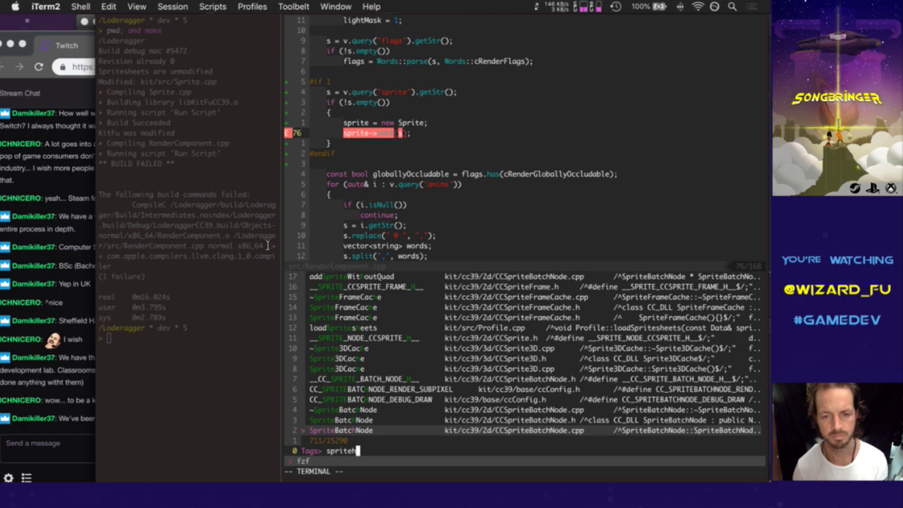
{"action": "type", "text": "o"}
{"action": "key", "text": "Escape"}
Step: Regenerate the project's tags file by running make ctags in the Loderagger shell
{"action": "left_click", "coordinate": [268, 245]}
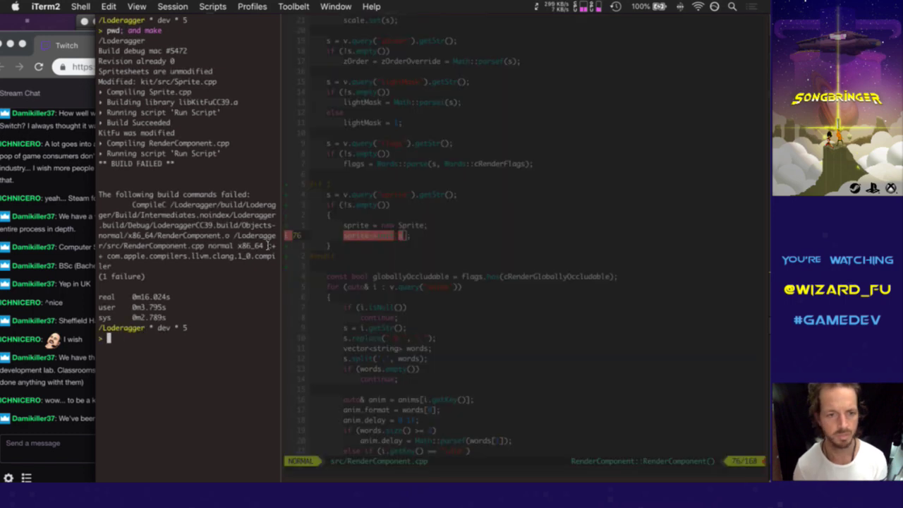
{"action": "type", "text": "make ctags"}
{"action": "key", "text": "Return"}
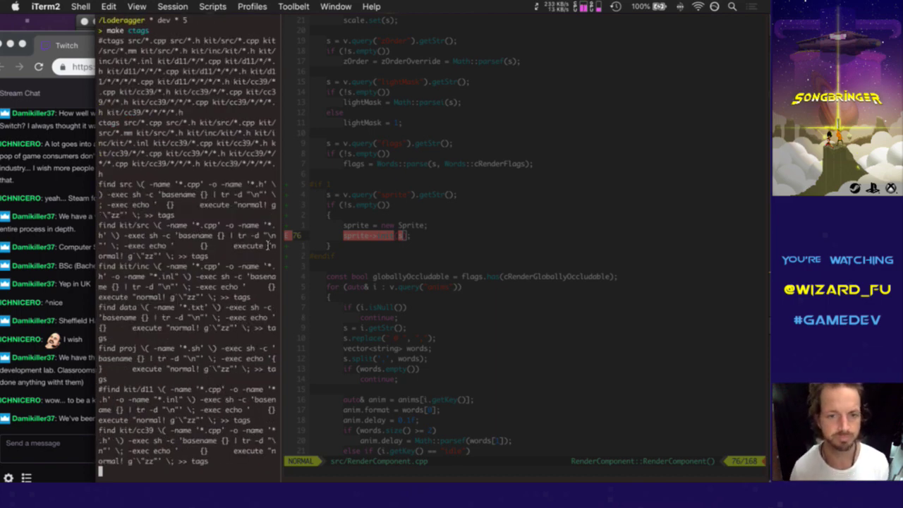
Step: Search the regenerated tags for spriteh and open kit/inc/kit/Sprite.h in the editor
{"action": "key", "text": "super+]"}
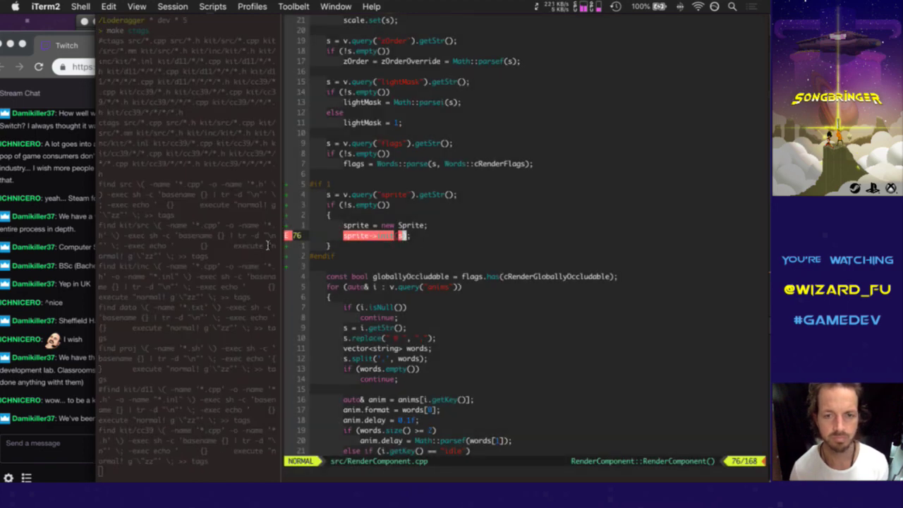
{"action": "key", "text": "comma"}
{"action": "type", "text": "t"}
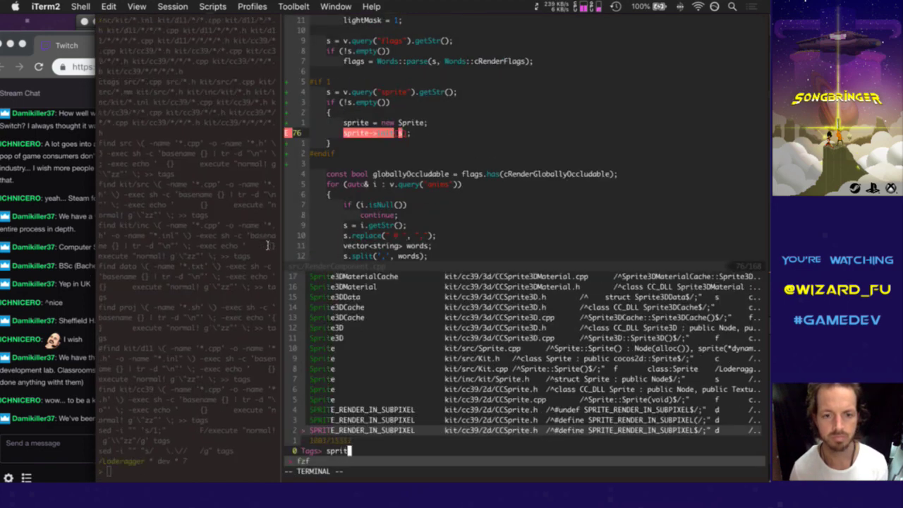
{"action": "type", "text": "spriteh"}
{"action": "key", "text": "Return"}
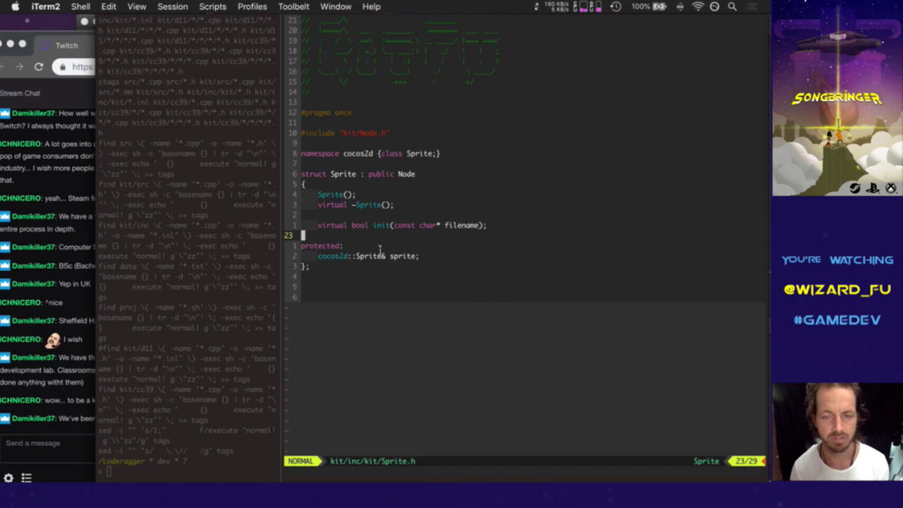
Step: Switch to Photoshop and preview the first five placeholder frames in Placeholders.psd
{"action": "key", "text": "super+Tab"}
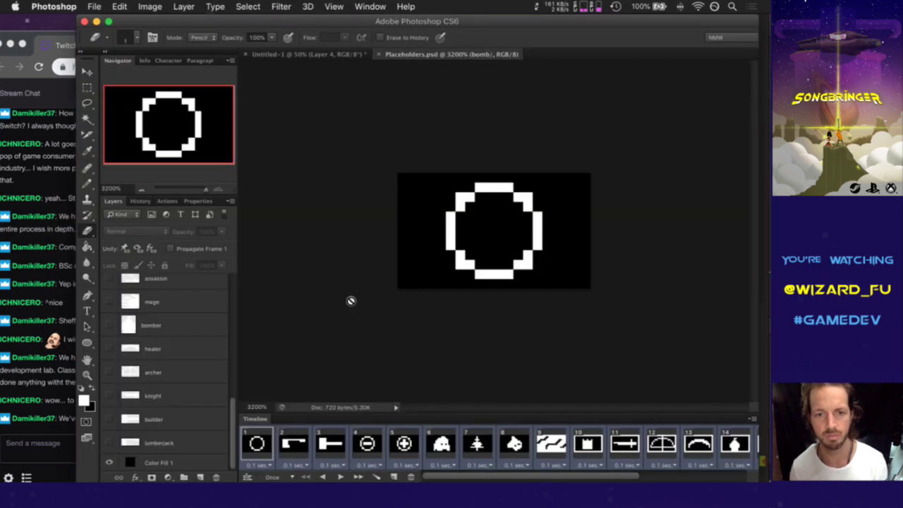
{"action": "left_click", "coordinate": [302, 462]}
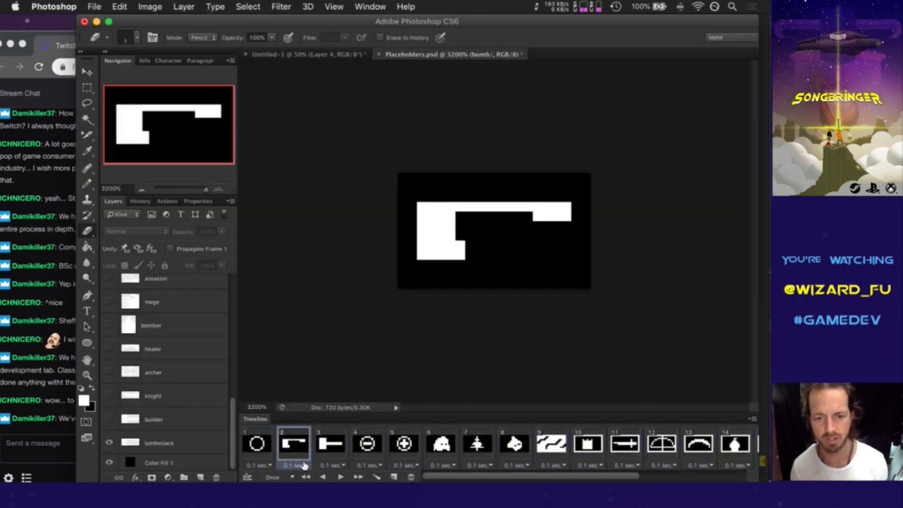
{"action": "left_click", "coordinate": [271, 448]}
{"action": "left_click", "coordinate": [303, 446]}
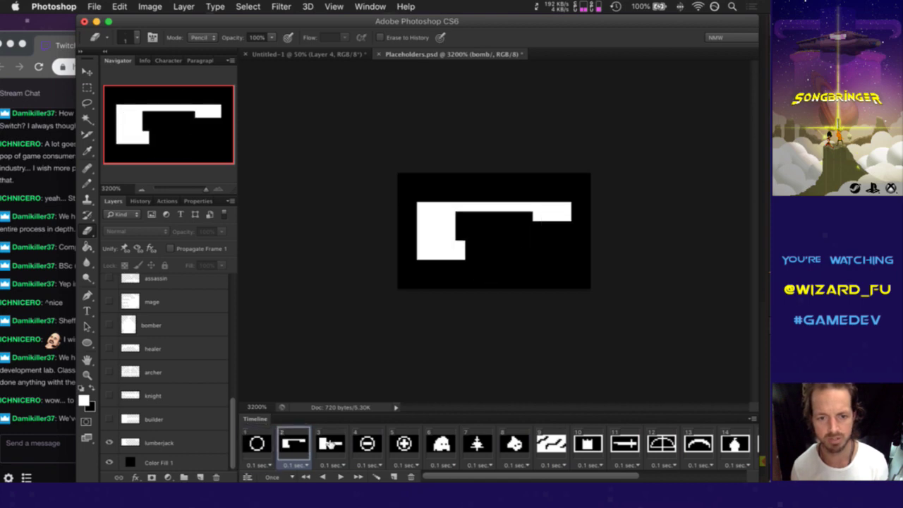
{"action": "left_click", "coordinate": [330, 444]}
{"action": "left_click", "coordinate": [367, 445]}
{"action": "left_click", "coordinate": [389, 444]}
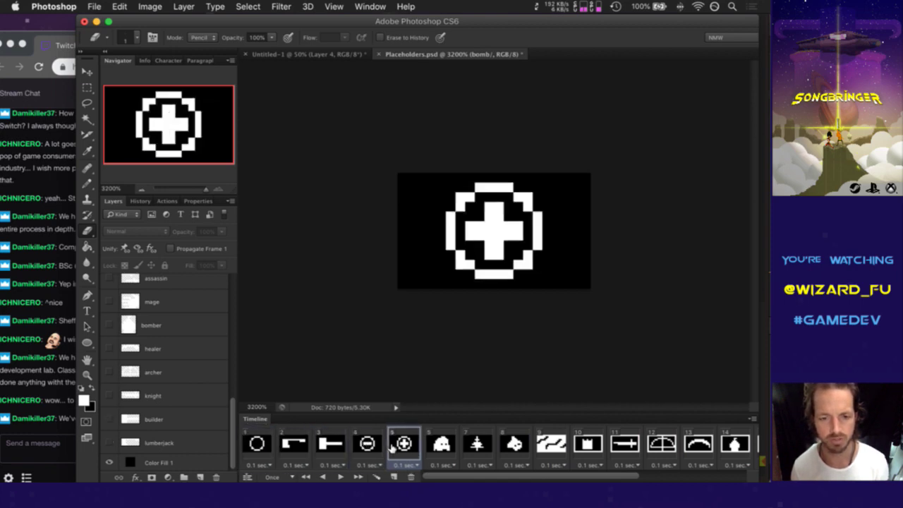
Step: Preview further placeholder frames of Placeholders.psd, from the tree in frame 7 through the small square in frame 21
{"action": "left_click_drag", "start_coordinate": [465, 479], "coordinate": [491, 478]}
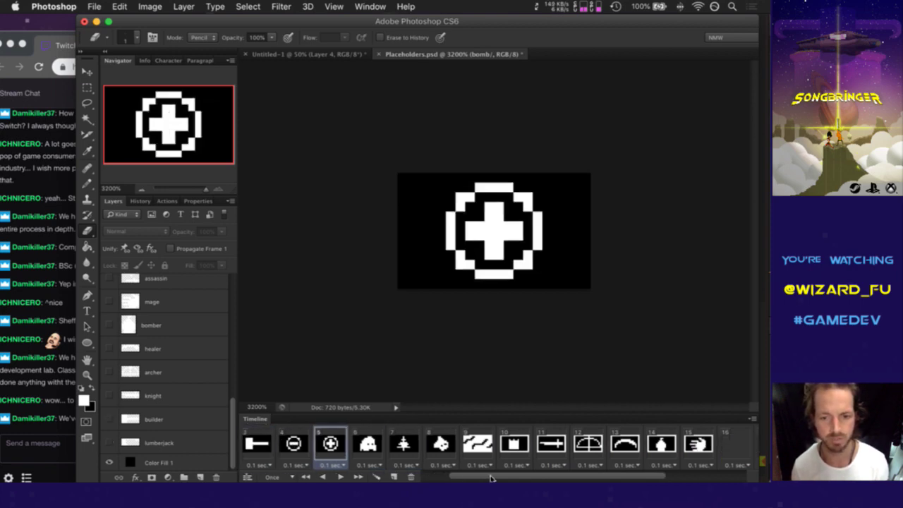
{"action": "left_click", "coordinate": [410, 446]}
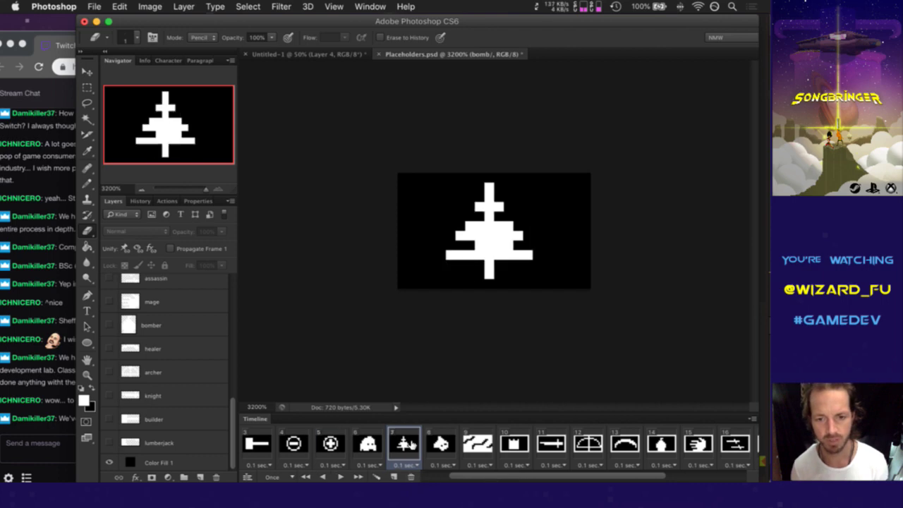
{"action": "left_click", "coordinate": [446, 446]}
{"action": "left_click", "coordinate": [477, 447]}
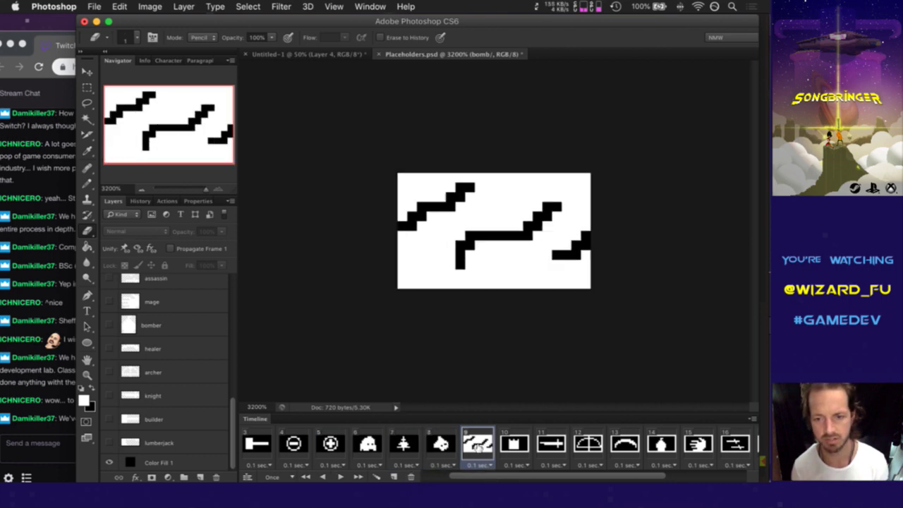
{"action": "left_click", "coordinate": [513, 445]}
{"action": "left_click_drag", "start_coordinate": [656, 476], "coordinate": [696, 463]}
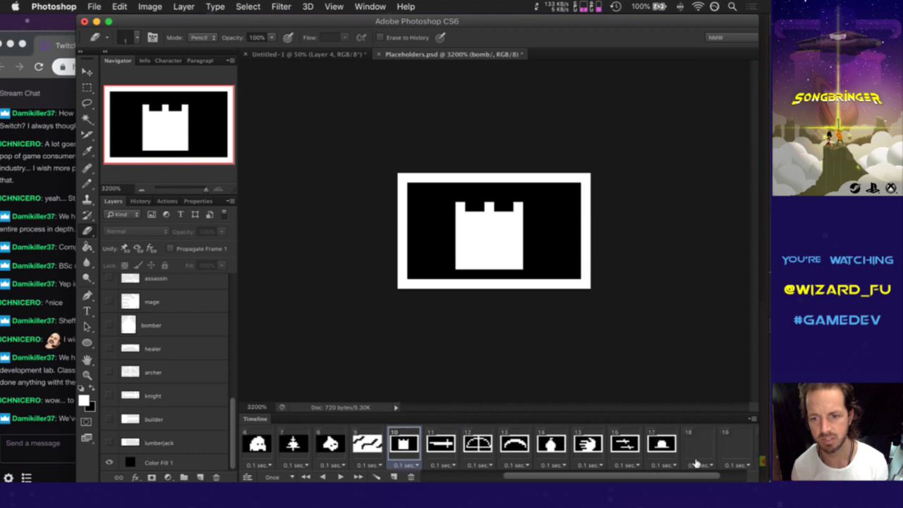
{"action": "left_click", "coordinate": [695, 445]}
{"action": "scroll", "coordinate": [717, 460], "scroll_direction": "right", "scroll_amount": 2}
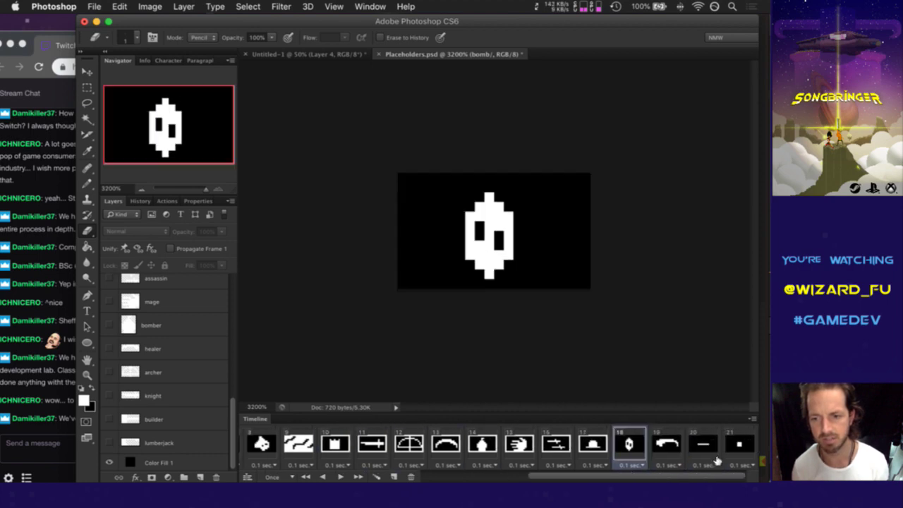
{"action": "left_click", "coordinate": [670, 443]}
{"action": "left_click", "coordinate": [725, 444]}
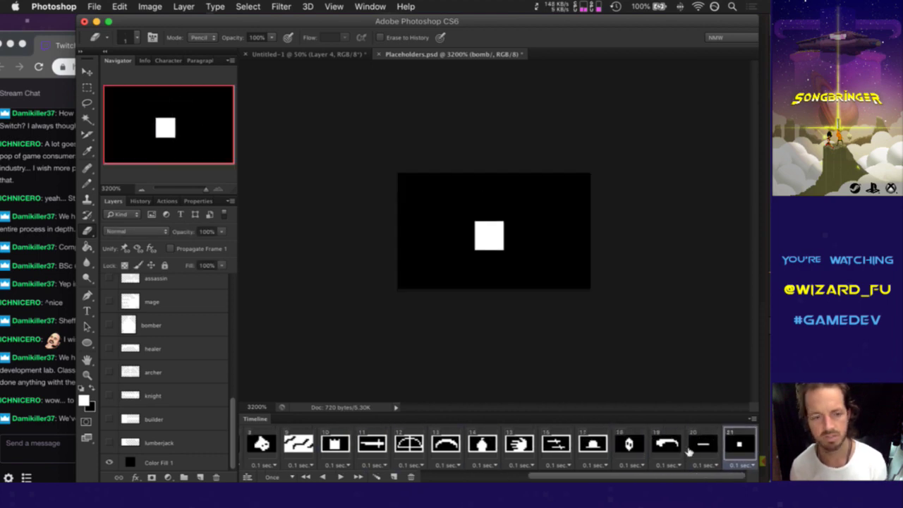
Step: Switch back to iTerm2 and clear the search highlighting in kit/inc/kit/Sprite.h with :noh
{"action": "key", "text": "super+Tab"}
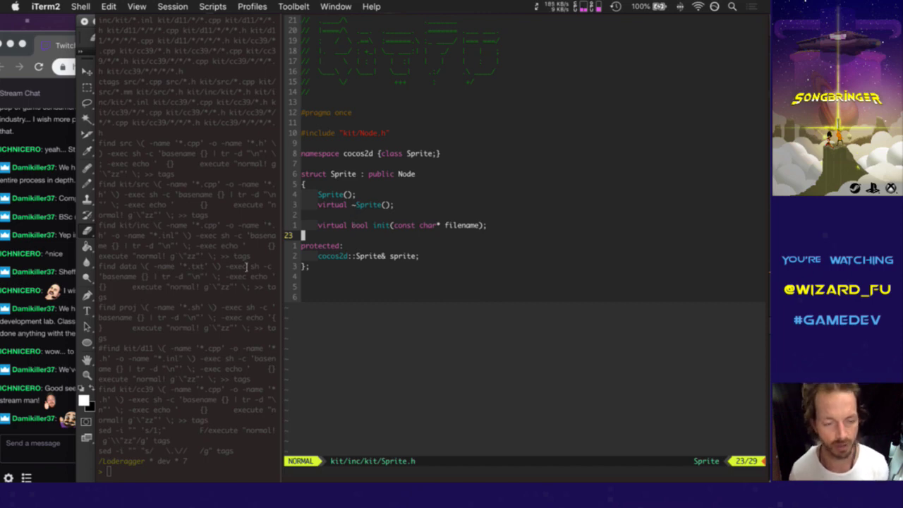
{"action": "type", "text": ":noh"}
{"action": "key", "text": "Return"}
Step: Switch to the Twitch stream chat in Chrome and read the latest viewer messages
{"action": "left_click", "coordinate": [63, 385]}
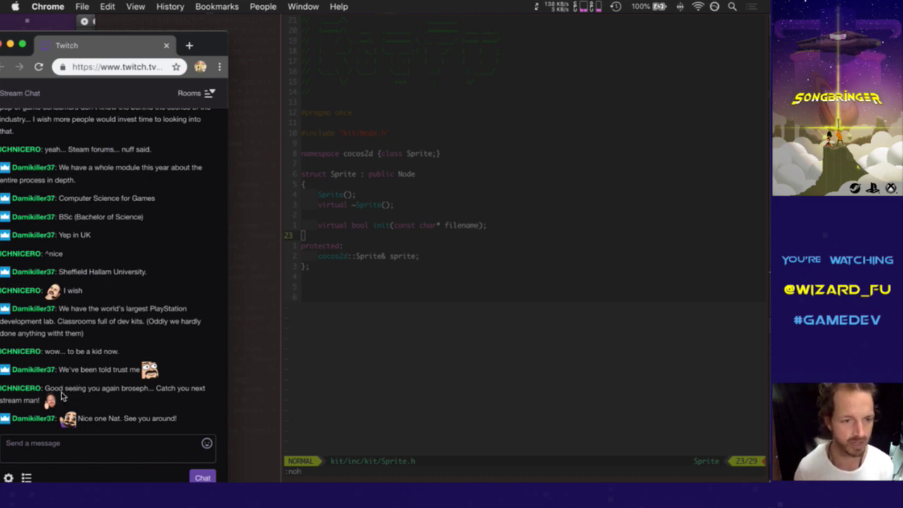
{"action": "left_click_drag", "start_coordinate": [59, 386], "coordinate": [78, 393]}
{"action": "left_click", "coordinate": [123, 395]}
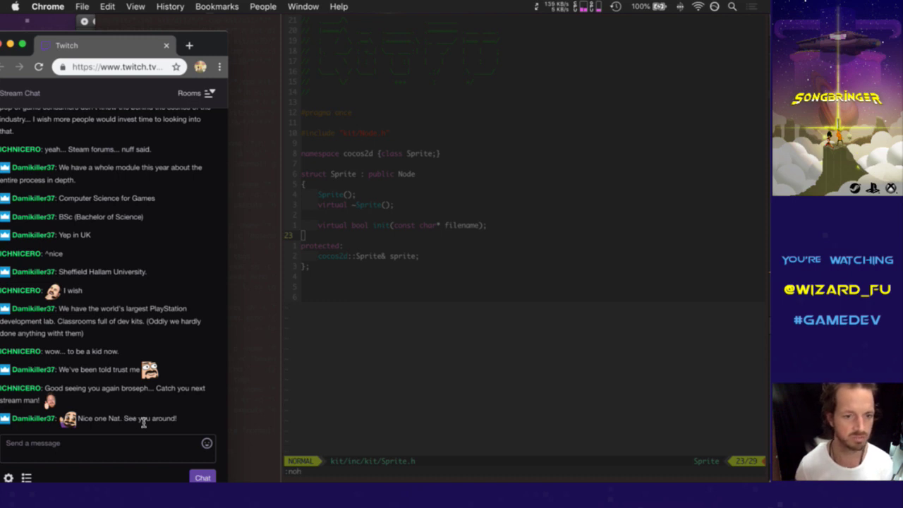
{"action": "left_click_drag", "start_coordinate": [121, 393], "coordinate": [141, 412]}
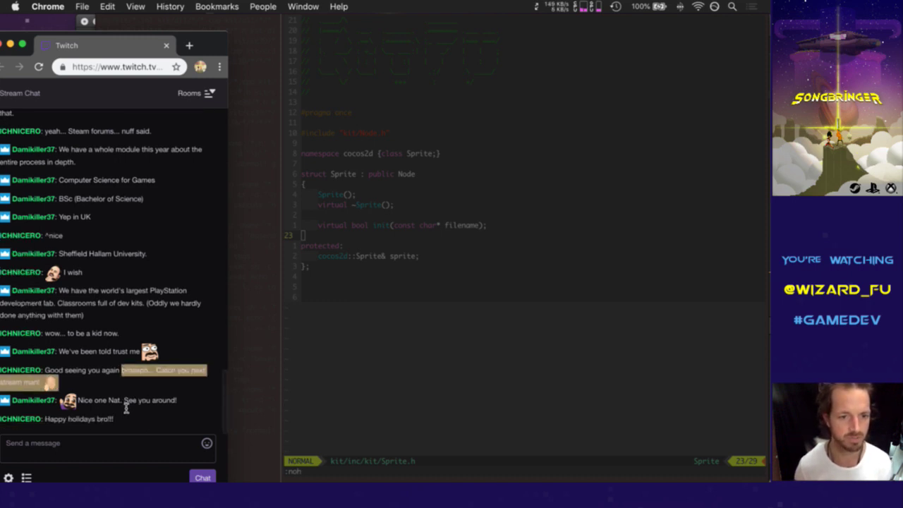
{"action": "left_click", "coordinate": [126, 408]}
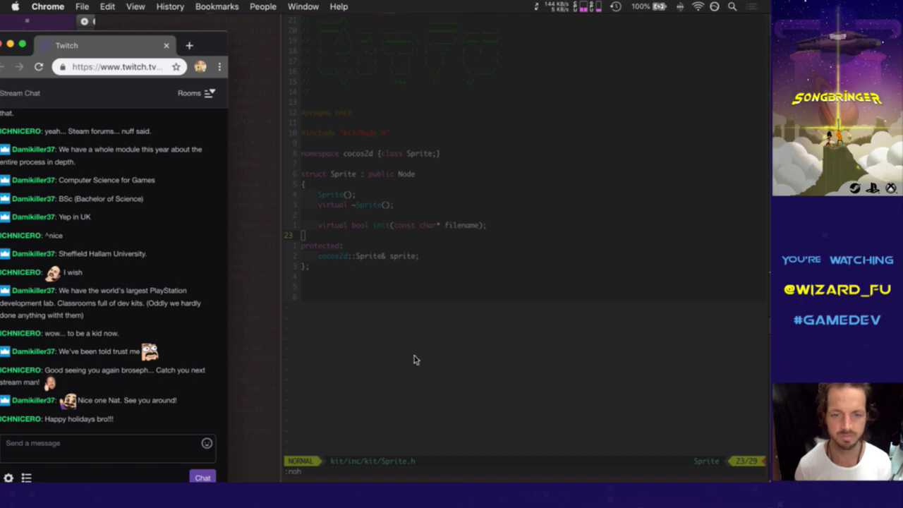
Step: Leave the chat and switch to the Gameshow streaming application
{"action": "left_click", "coordinate": [486, 277]}
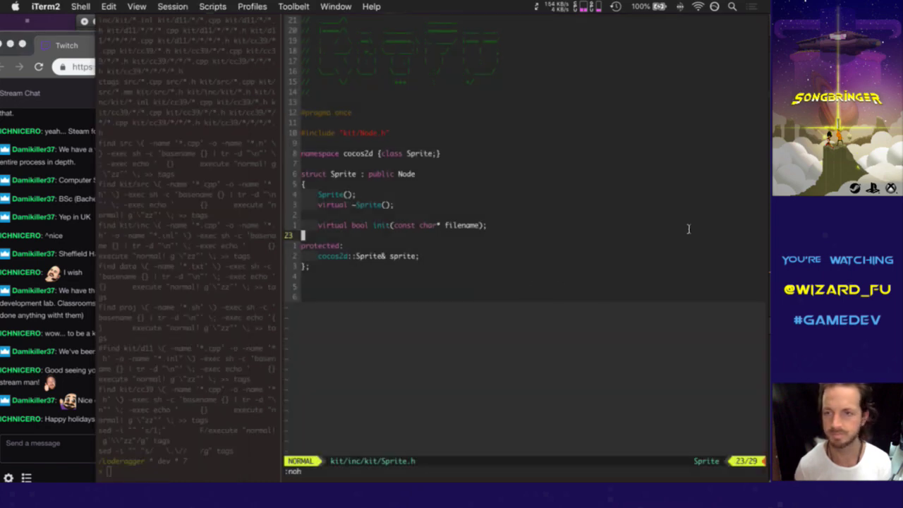
{"action": "key", "text": "F4"}
{"action": "left_click", "coordinate": [759, 288]}
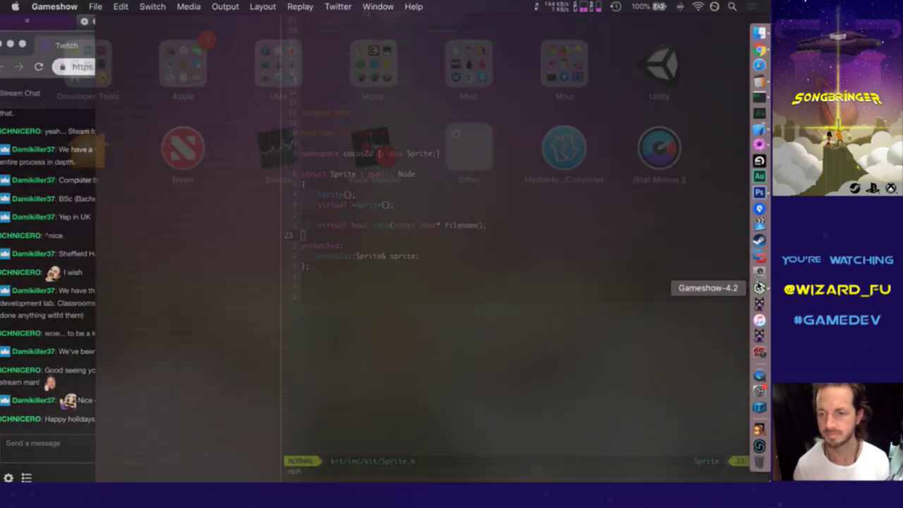